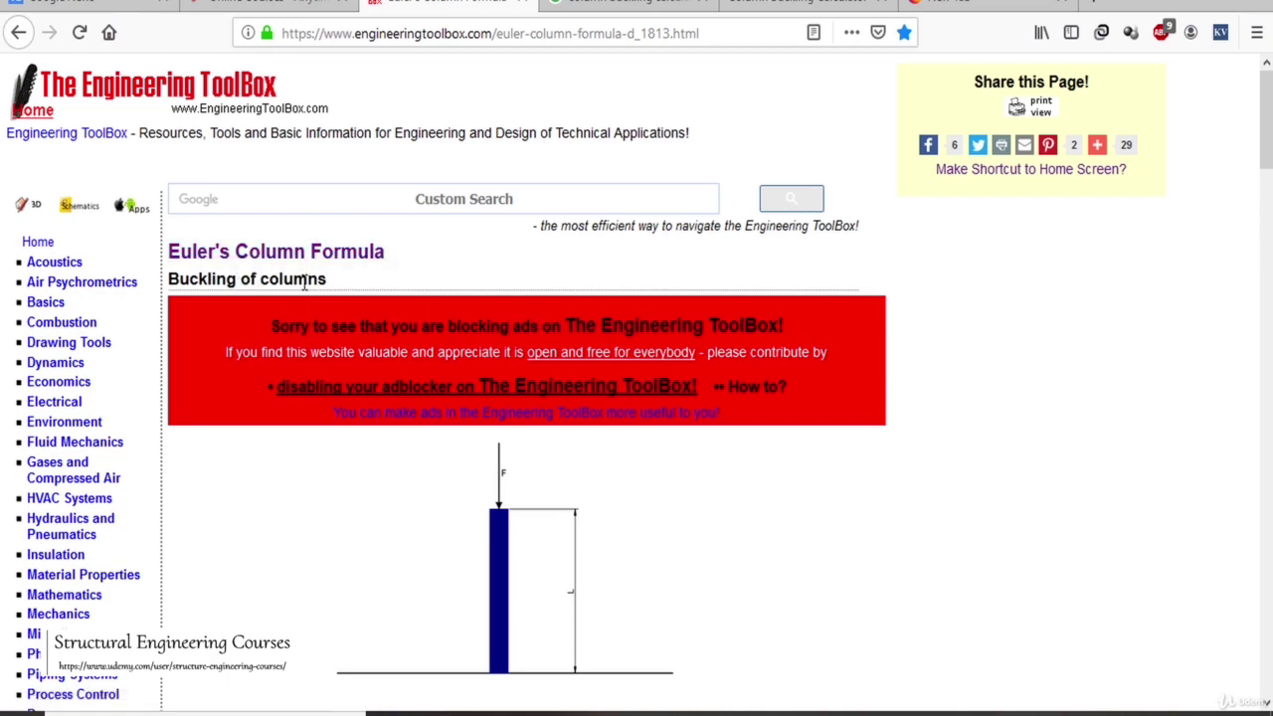
# Step: Examine Euler's column formula for the allowable load and the definitions of its variables, especially n, π² and column length L
pyautogui.scroll(-3, 559, 293)
pyautogui.scroll(-3, 559, 296)
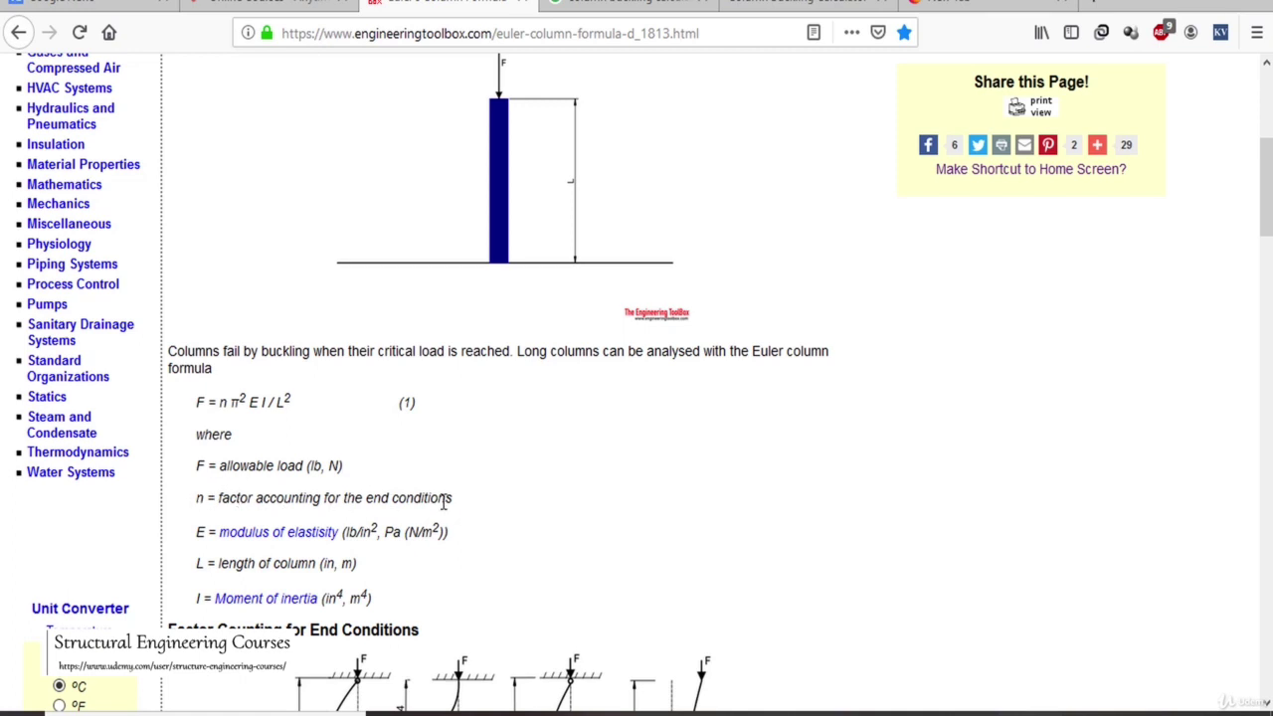
pyautogui.doubleClick(222, 402)
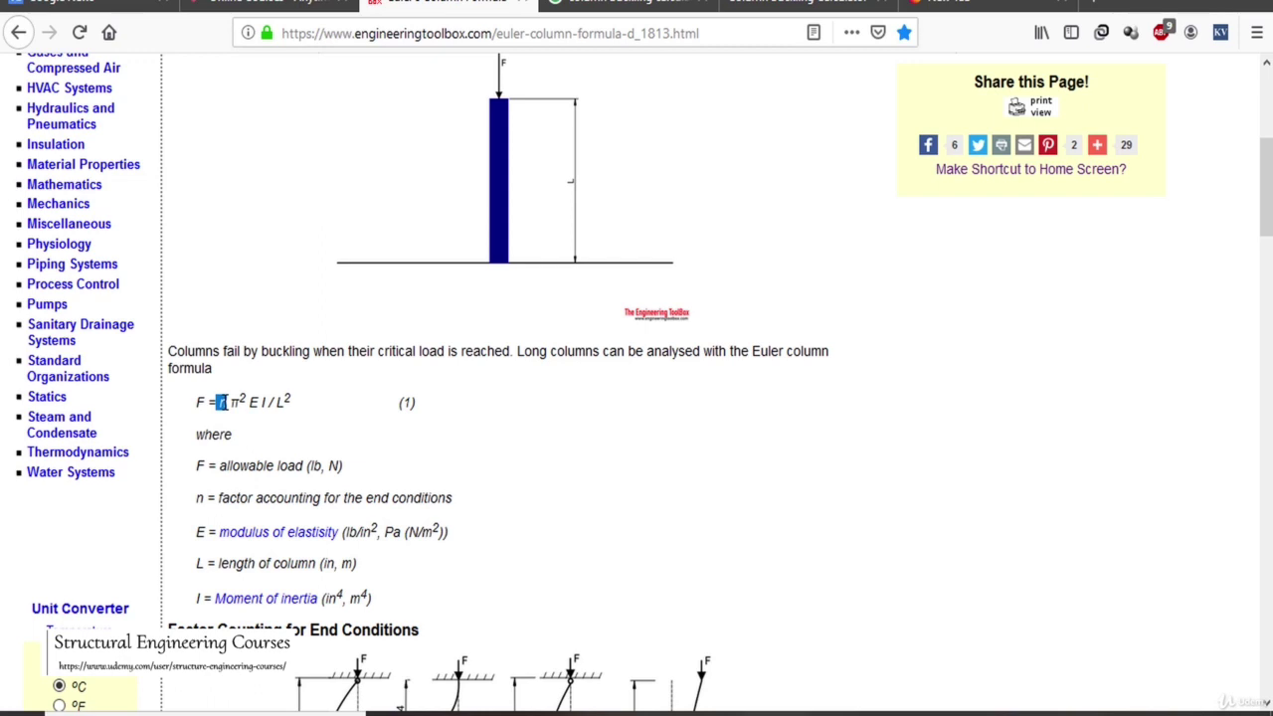
pyautogui.moveTo(232, 403); pyautogui.dragTo(260, 408)
pyautogui.moveTo(221, 564); pyautogui.dragTo(358, 567)
pyautogui.moveTo(219, 402); pyautogui.dragTo(230, 403)
# Step: Examine the end-condition diagrams with their n factors and relate them to the load F in Euler's formula
pyautogui.scroll(-3, 556, 423)
pyautogui.scroll(-1, 615, 391)
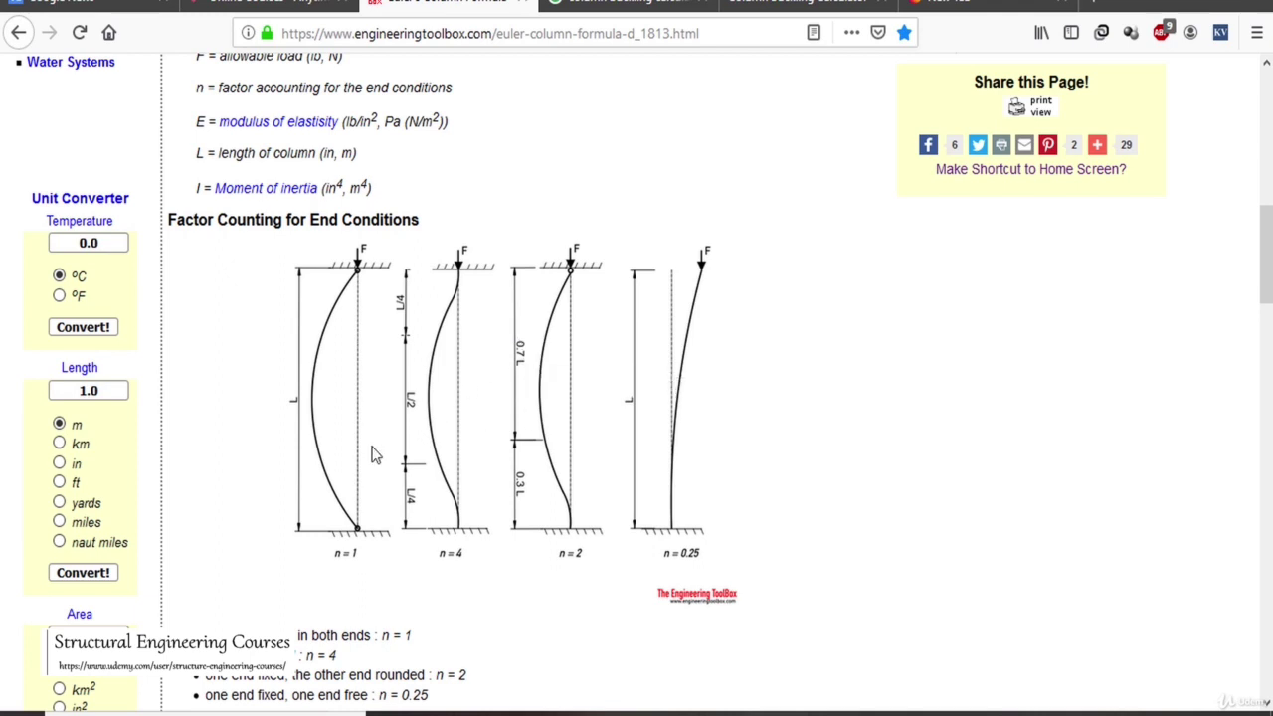
pyautogui.scroll(-2, 393, 525)
pyautogui.scroll(2, 408, 524)
pyautogui.scroll(-2, 376, 520)
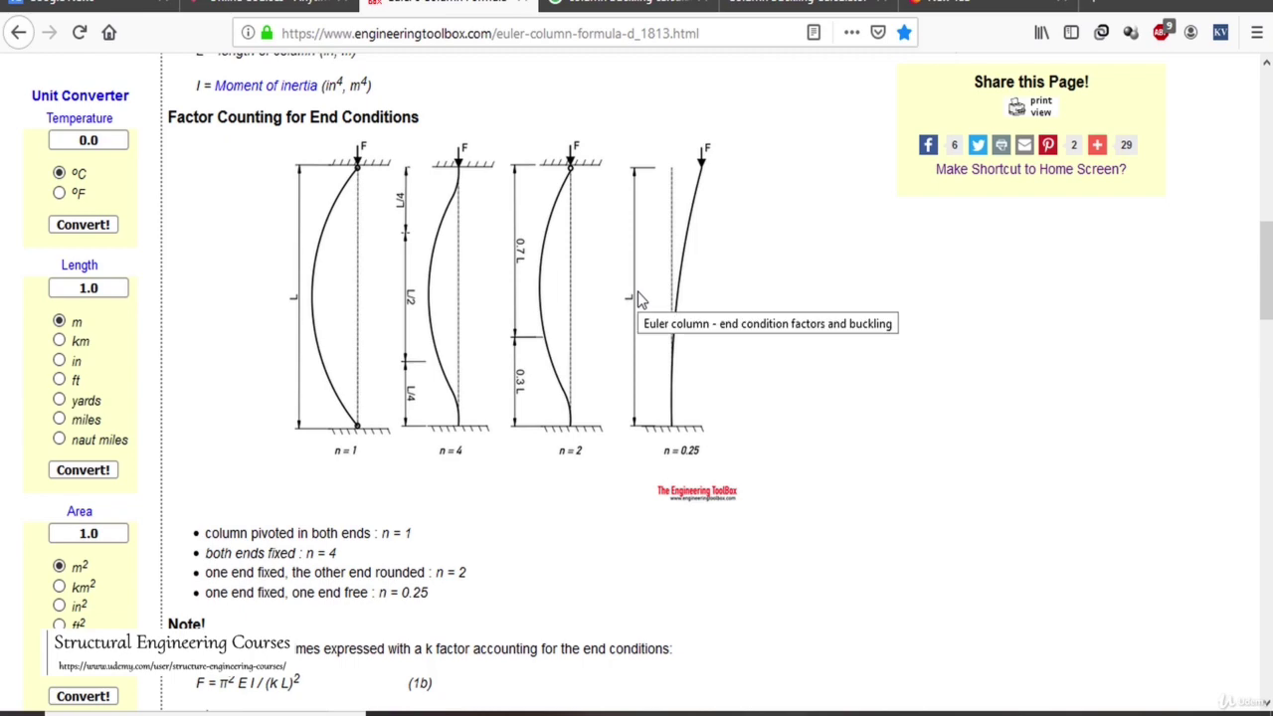
pyautogui.scroll(6, 638, 292)
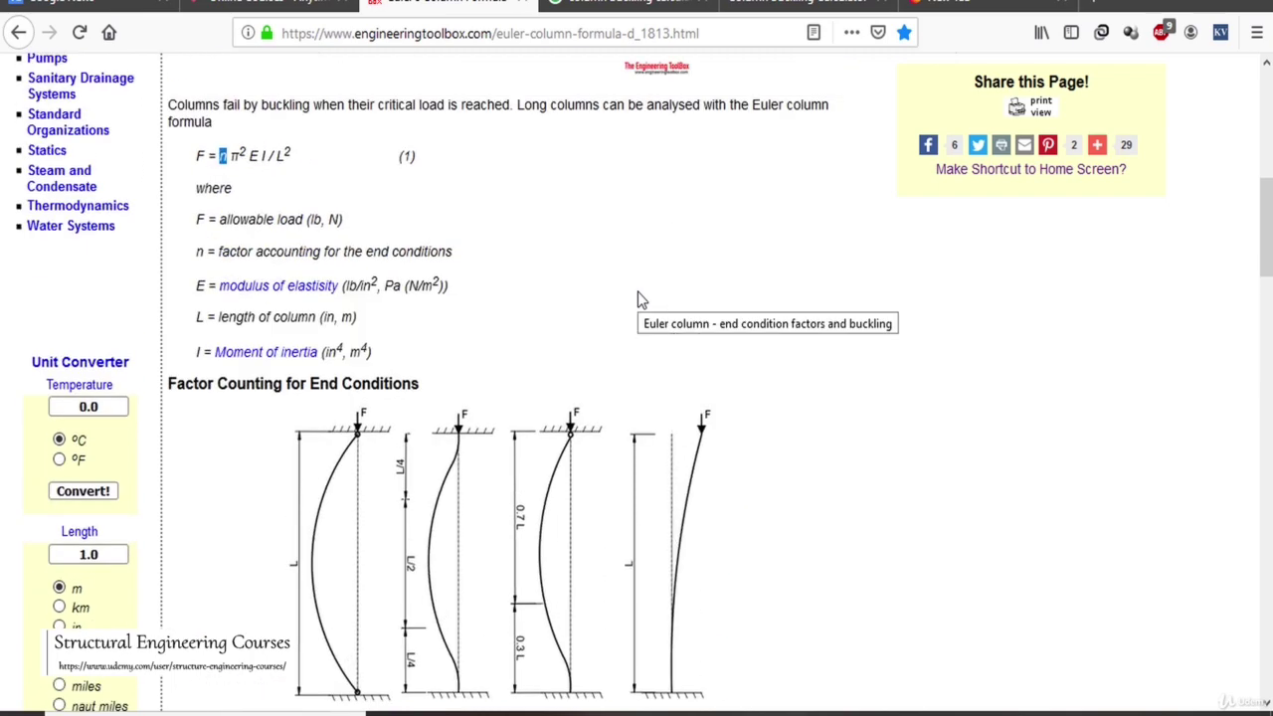
pyautogui.scroll(-1, 642, 300)
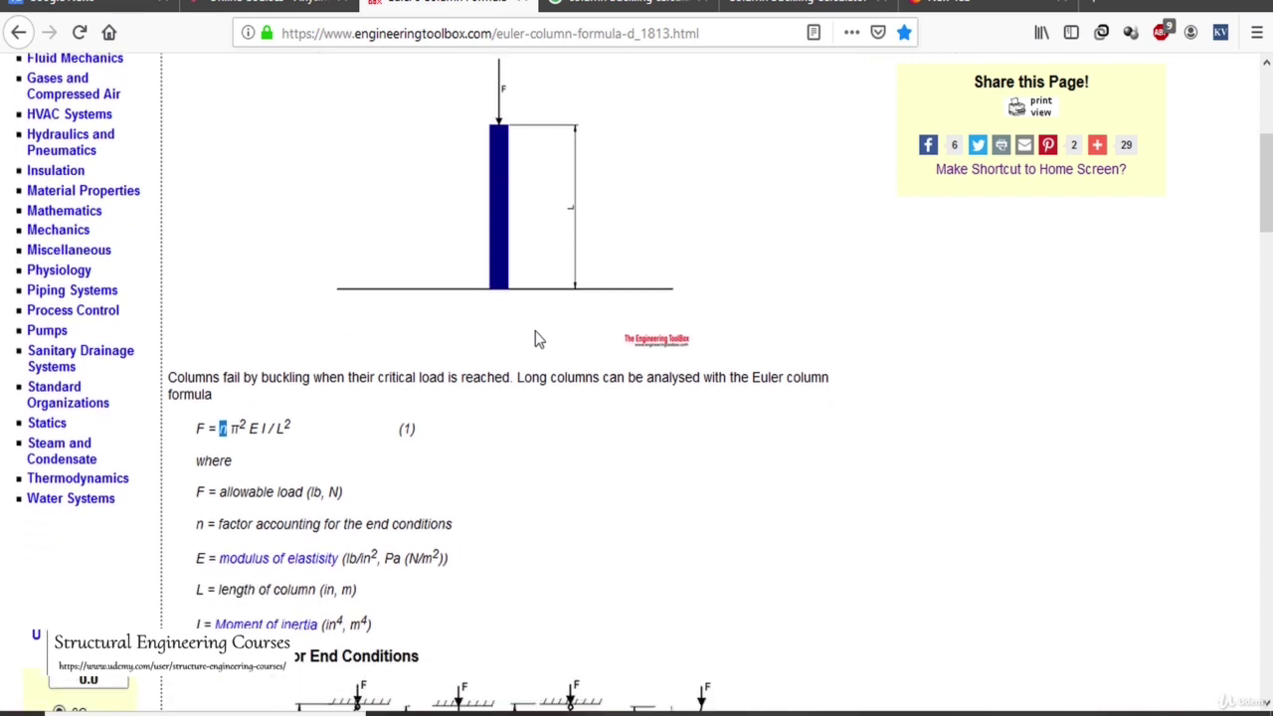
pyautogui.moveTo(205, 404); pyautogui.dragTo(196, 415)
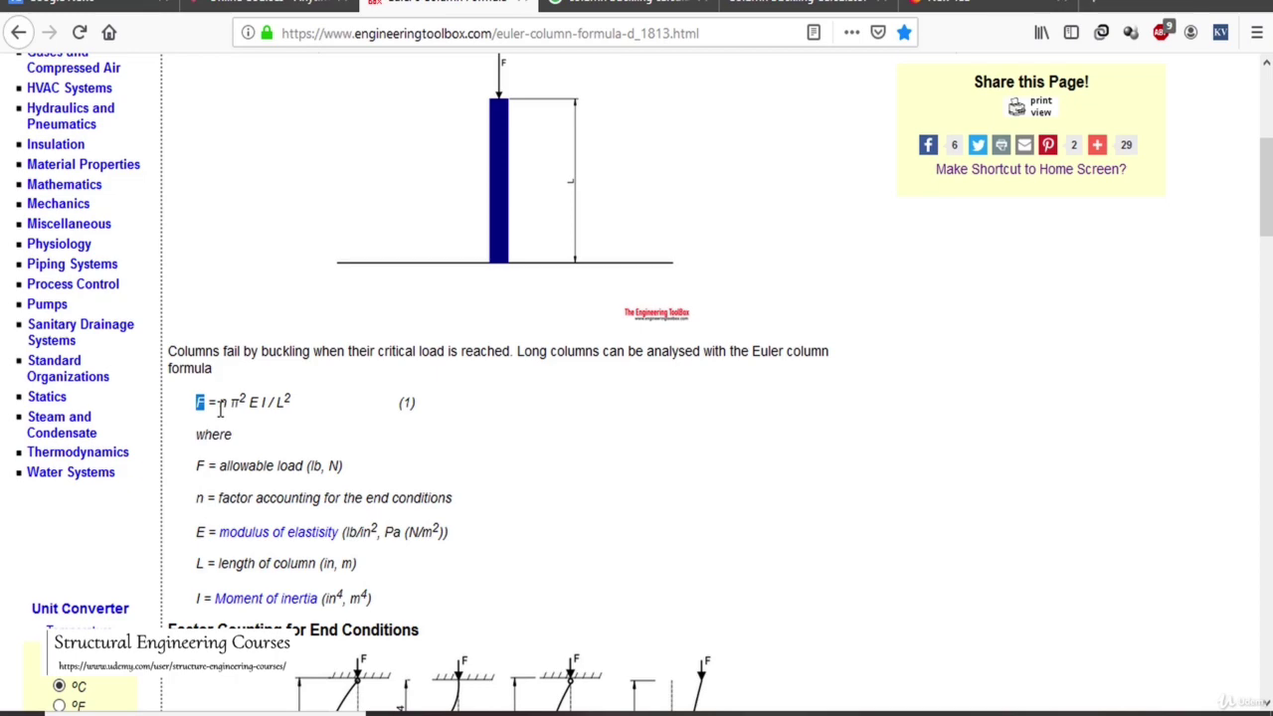
pyautogui.scroll(-5, 647, 387)
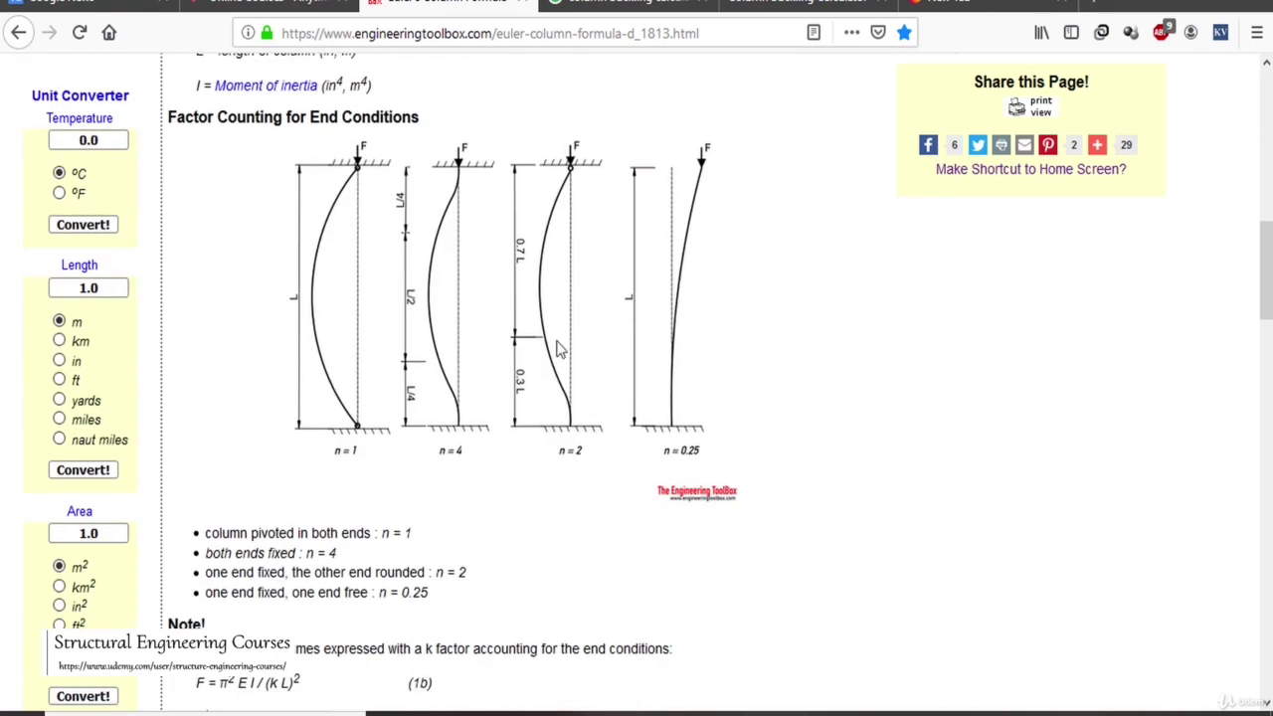
pyautogui.scroll(2, 473, 378)
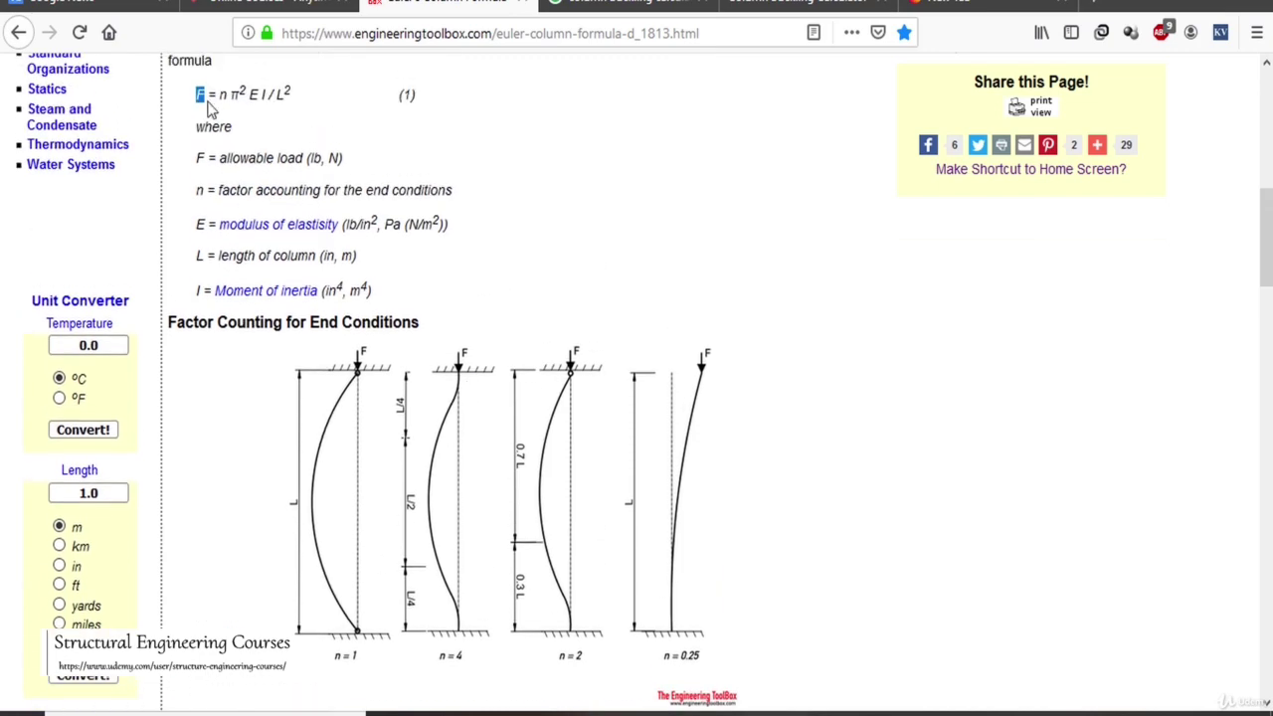
# Step: Review the k-factor table and the fixed-ends column example, highlighting its moment of inertia and buckling load in N and kN
pyautogui.scroll(-7, 632, 243)
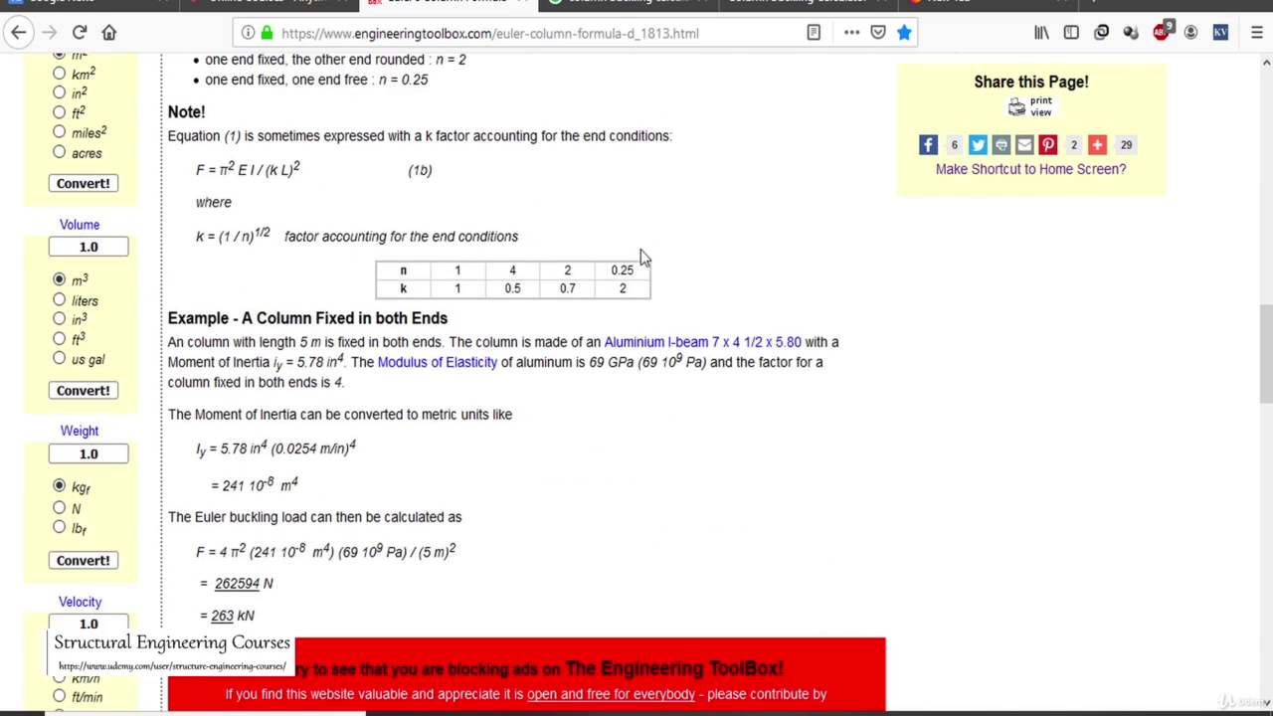
pyautogui.scroll(1, 641, 256)
pyautogui.scroll(-1, 640, 256)
pyautogui.scroll(5, 528, 378)
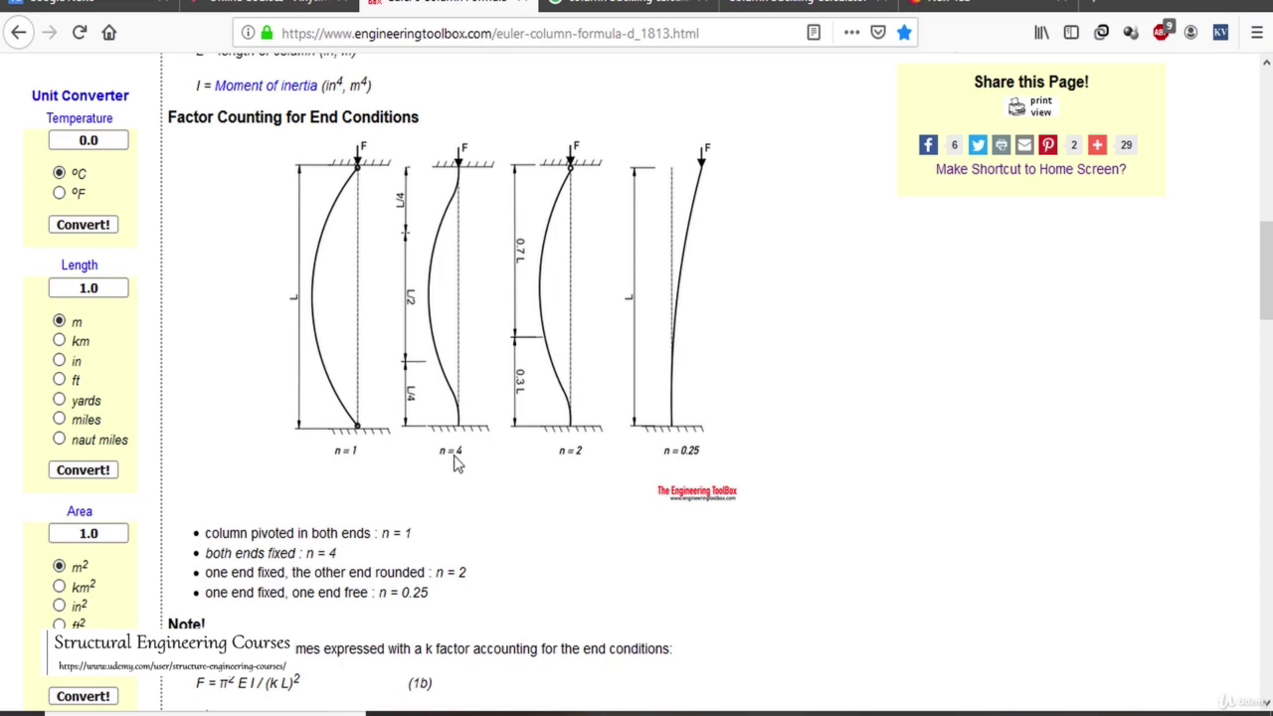
pyautogui.scroll(-6, 458, 457)
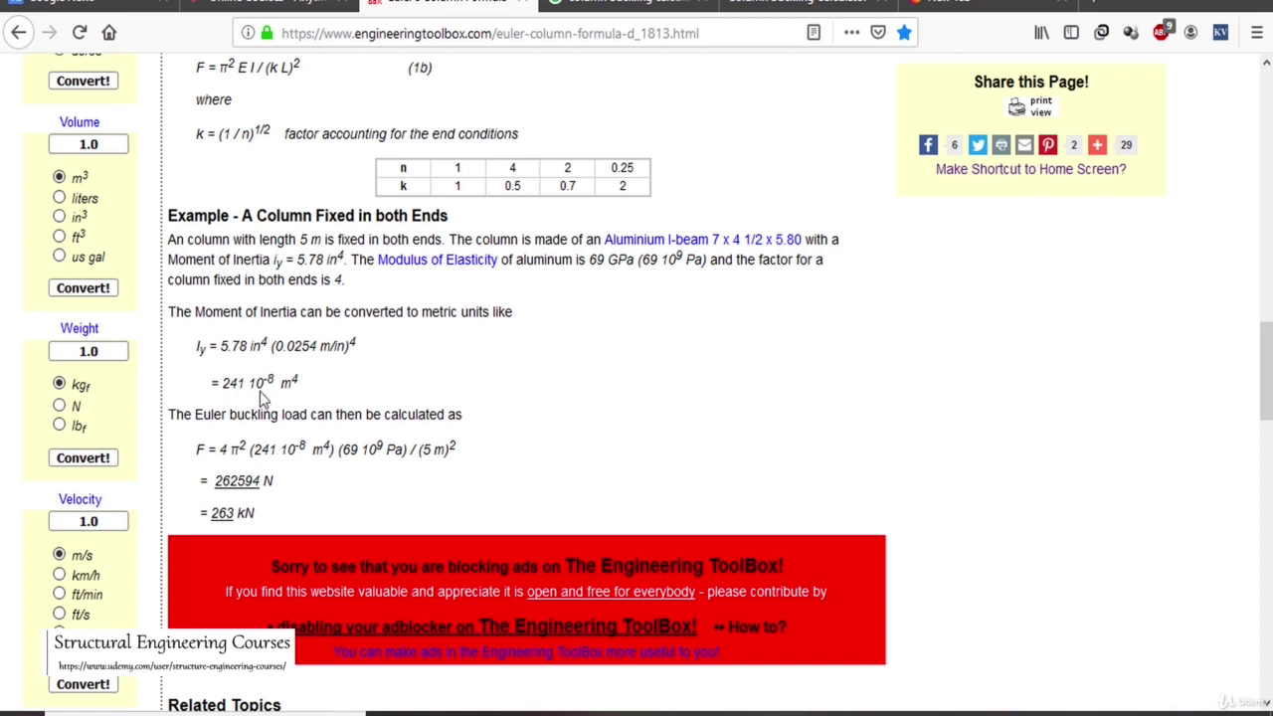
pyautogui.doubleClick(230, 384)
pyautogui.moveTo(259, 384); pyautogui.dragTo(303, 390)
pyautogui.moveTo(277, 484); pyautogui.dragTo(215, 487)
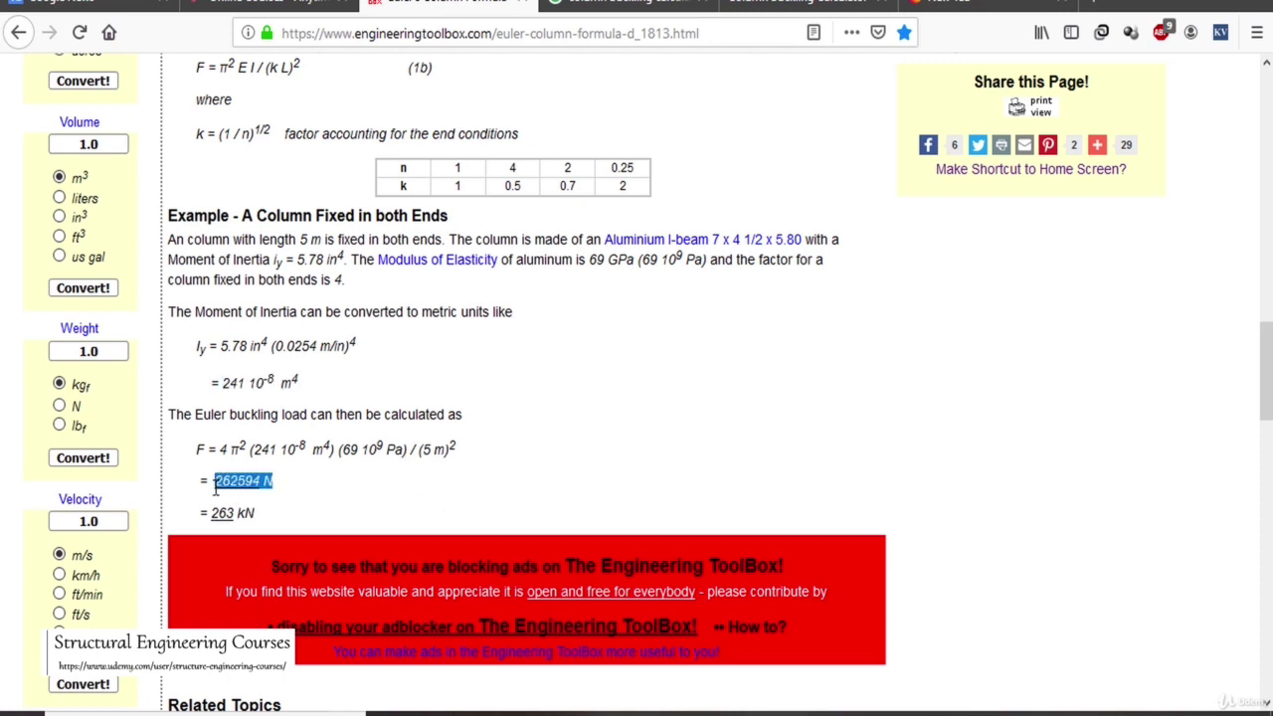
pyautogui.moveTo(246, 514); pyautogui.dragTo(214, 517)
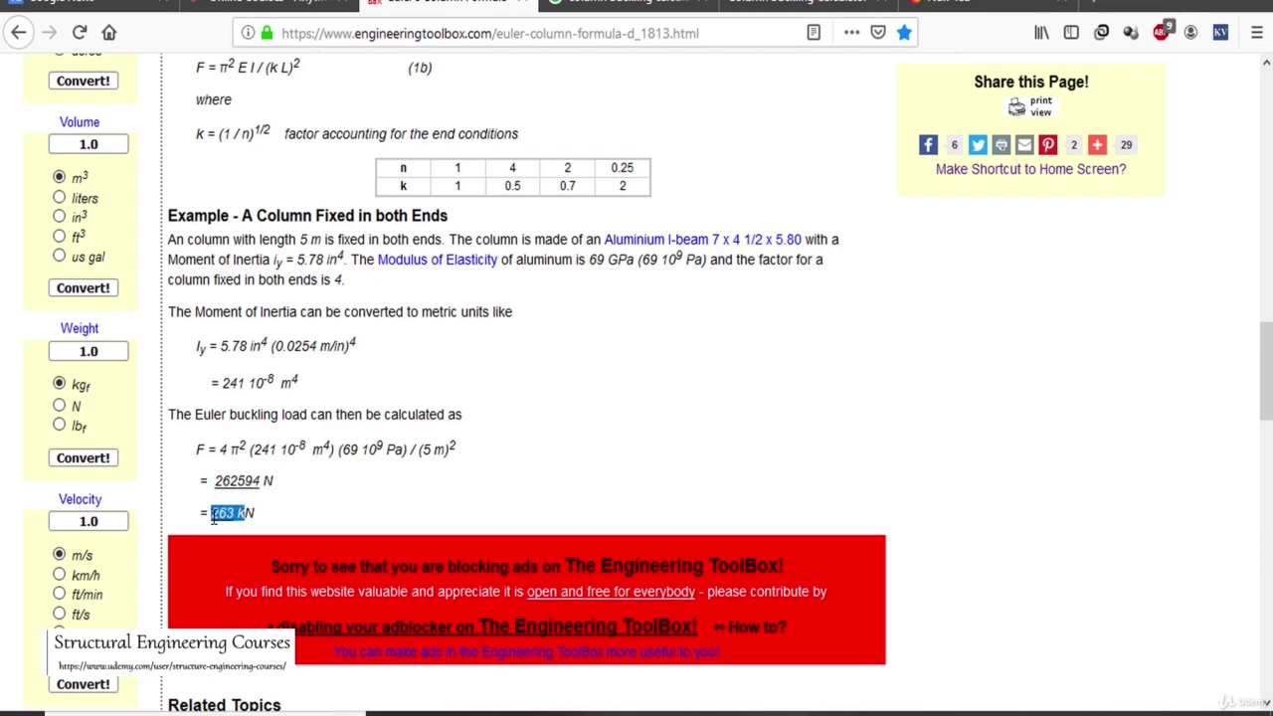
# Step: Compare the worked example's buckling load with the end-condition factors, the k-factor form and the original Euler formula
pyautogui.scroll(-3, 593, 319)
pyautogui.scroll(1, 594, 319)
pyautogui.scroll(3, 597, 324)
pyautogui.scroll(1, 599, 331)
pyautogui.scroll(-1, 599, 332)
pyautogui.scroll(4, 591, 398)
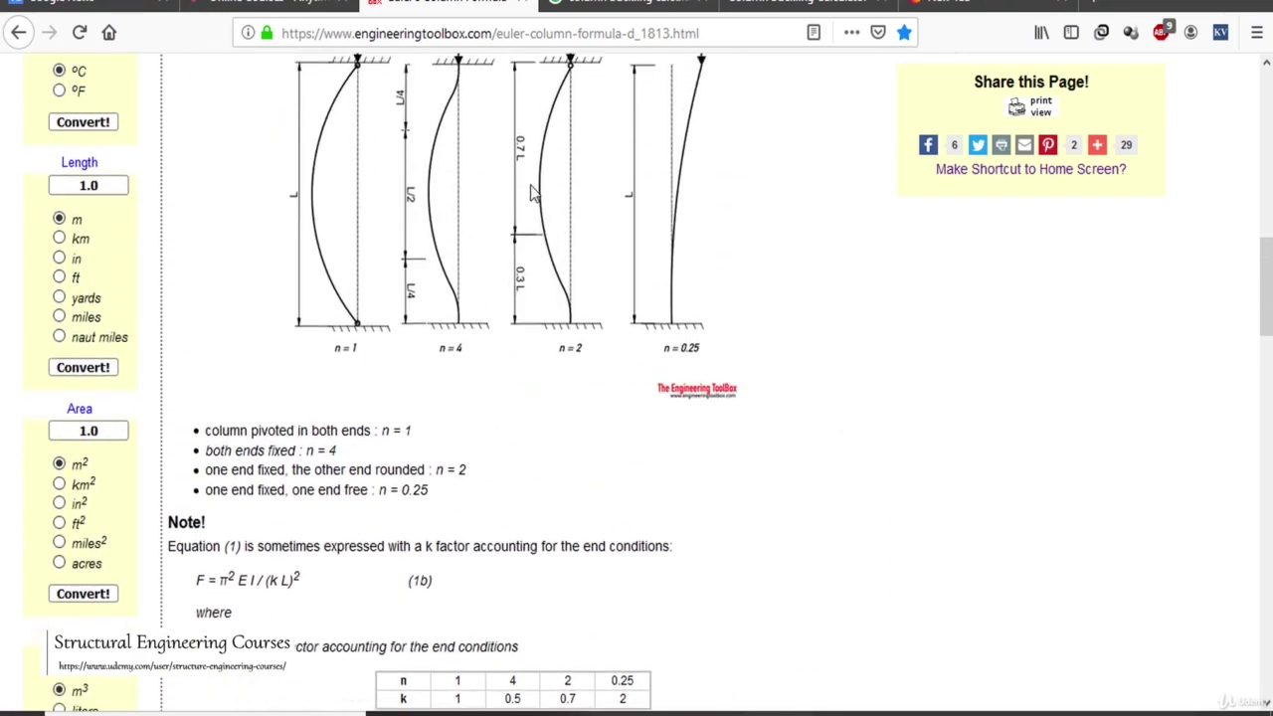
pyautogui.scroll(-7, 636, 262)
pyautogui.scroll(1, 418, 204)
pyautogui.scroll(7, 687, 361)
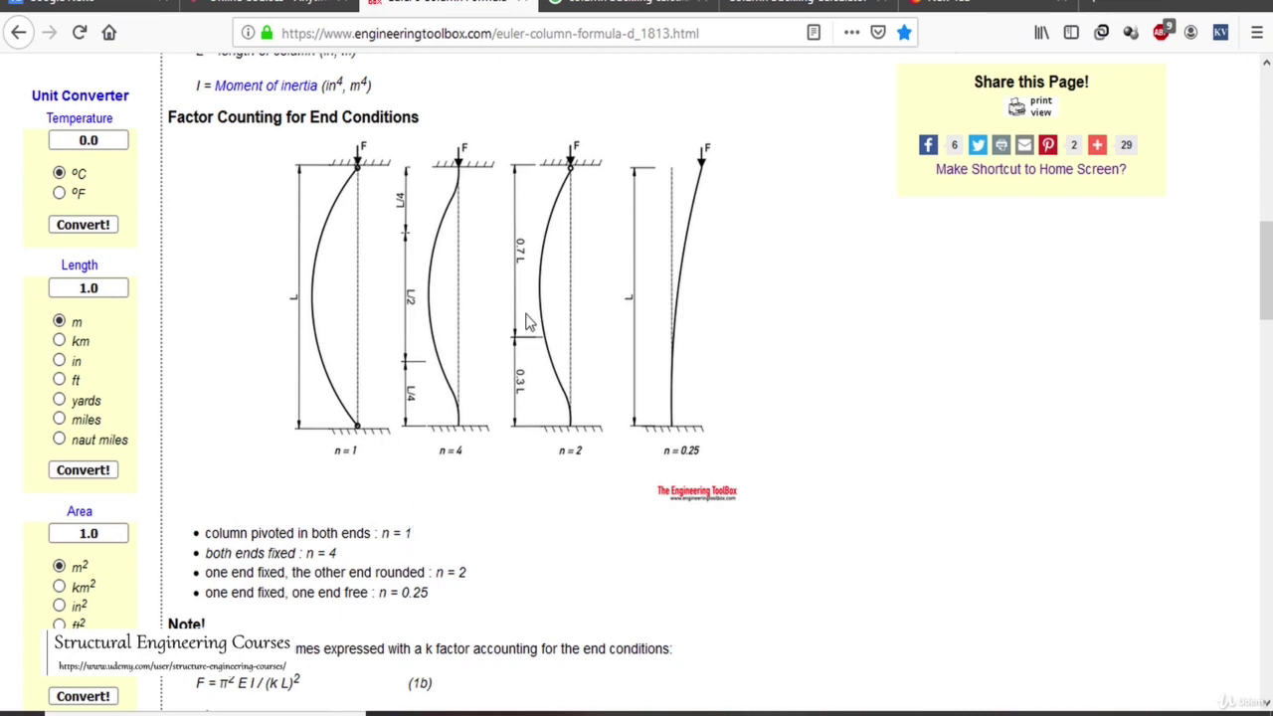
pyautogui.scroll(-4, 528, 321)
pyautogui.scroll(-3, 528, 321)
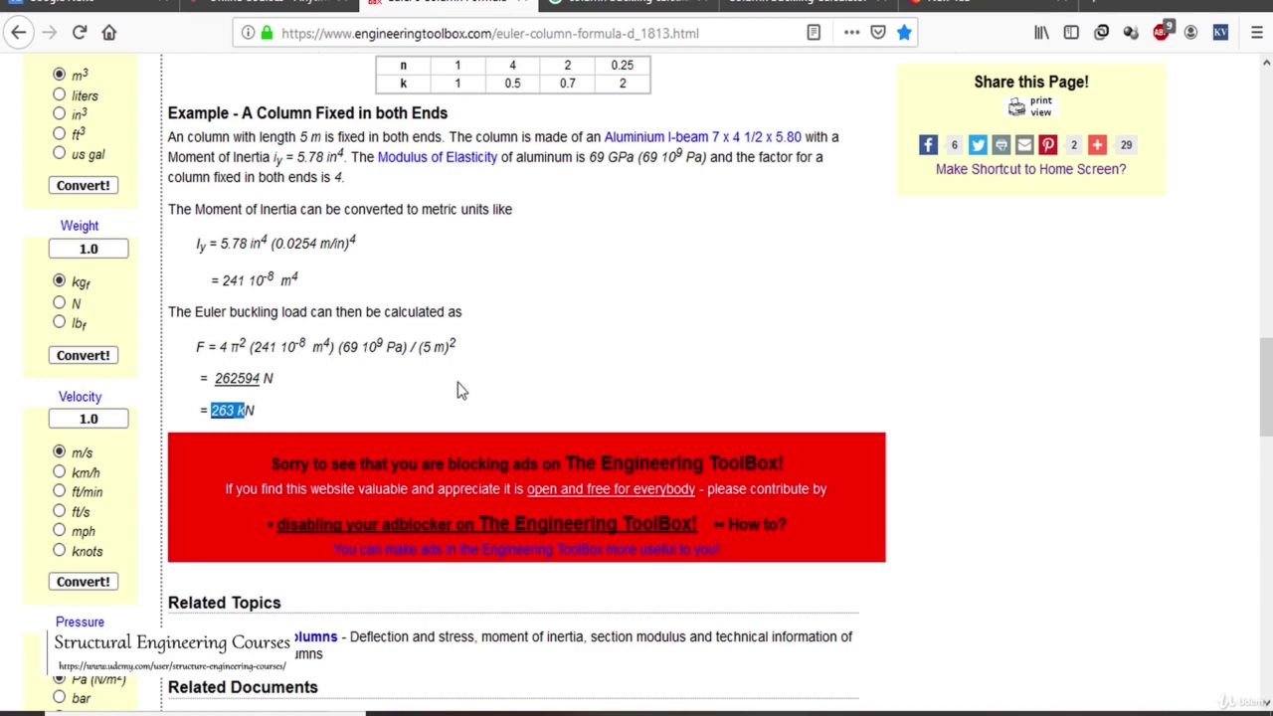
pyautogui.scroll(5, 458, 383)
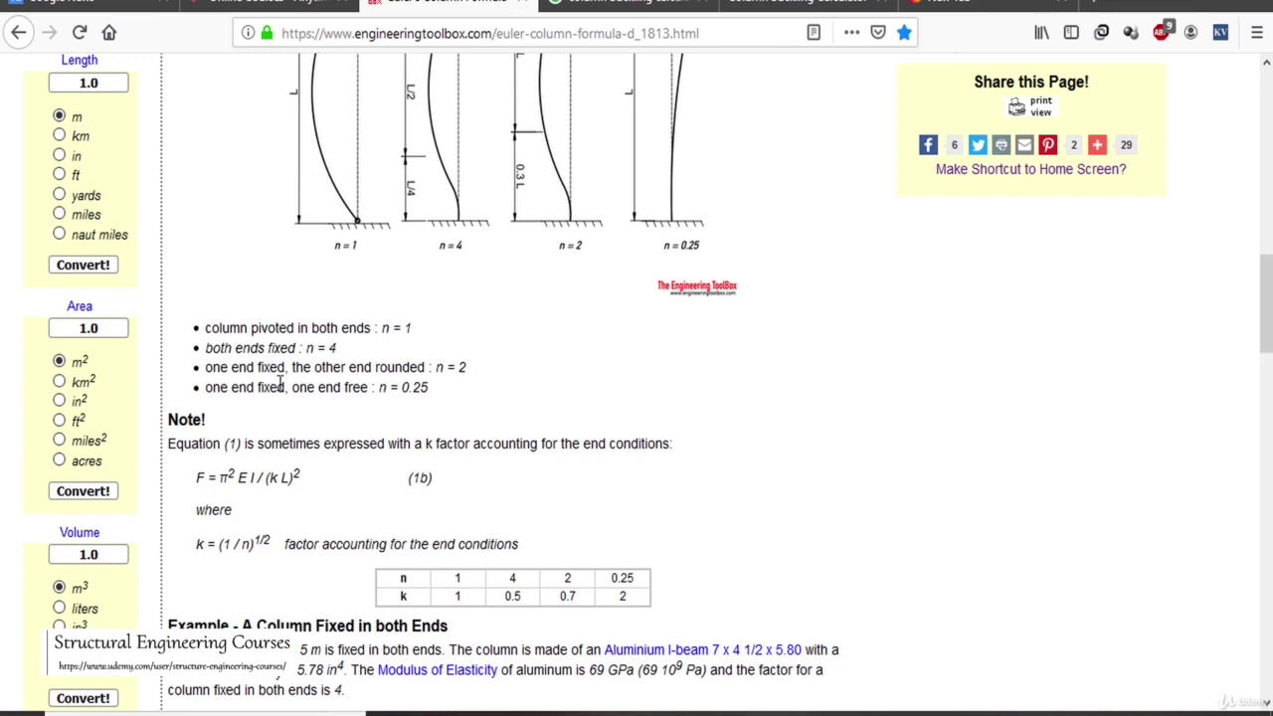
pyautogui.scroll(-5, 546, 349)
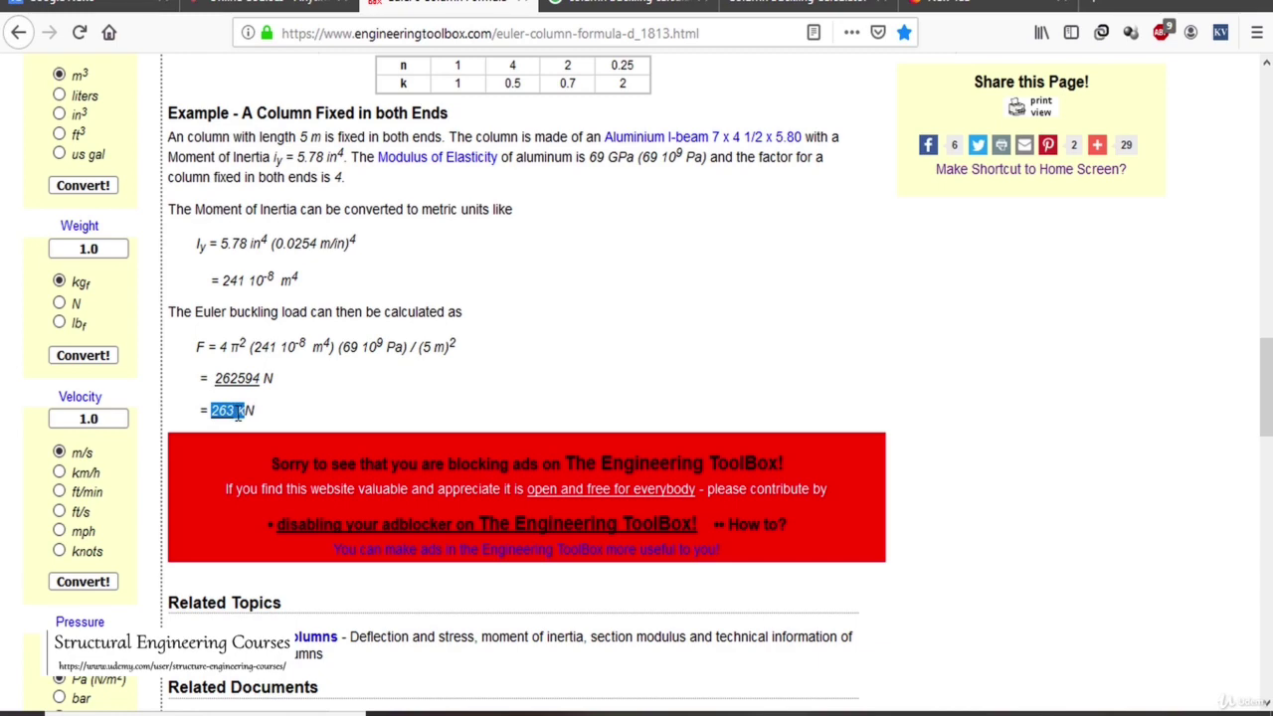
pyautogui.scroll(5, 613, 408)
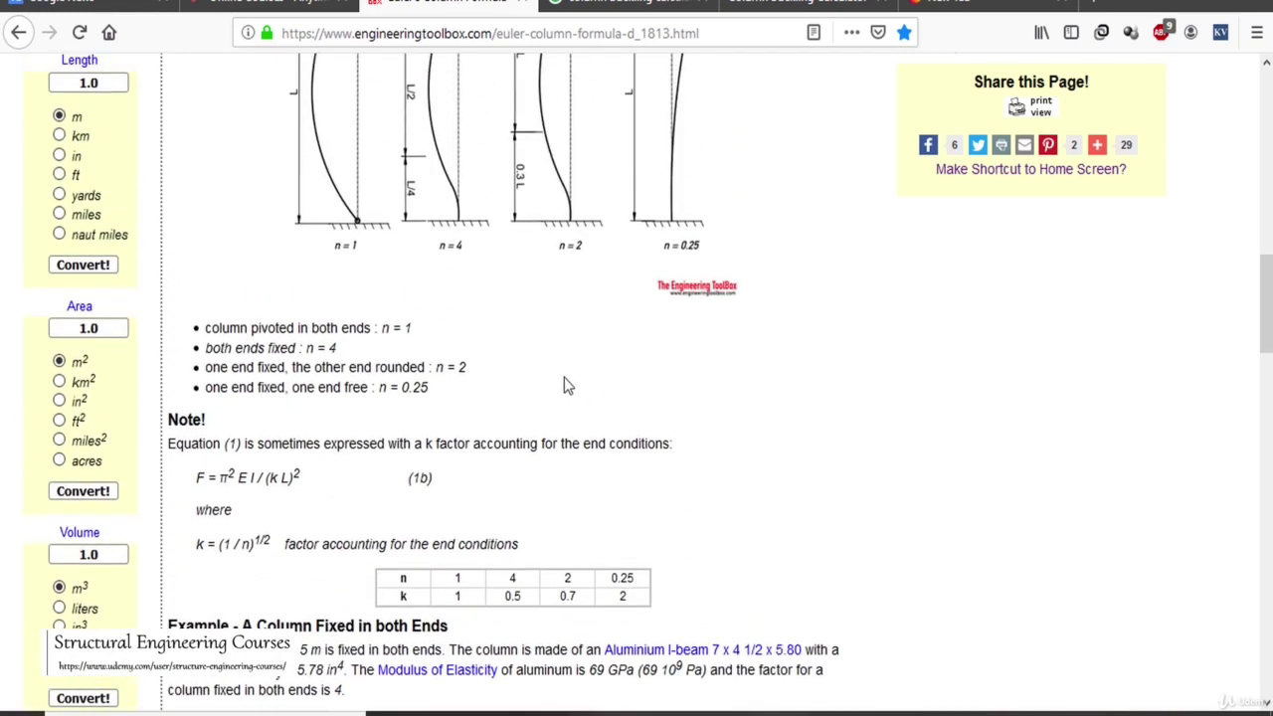
pyautogui.scroll(2, 561, 372)
pyautogui.scroll(-3, 562, 376)
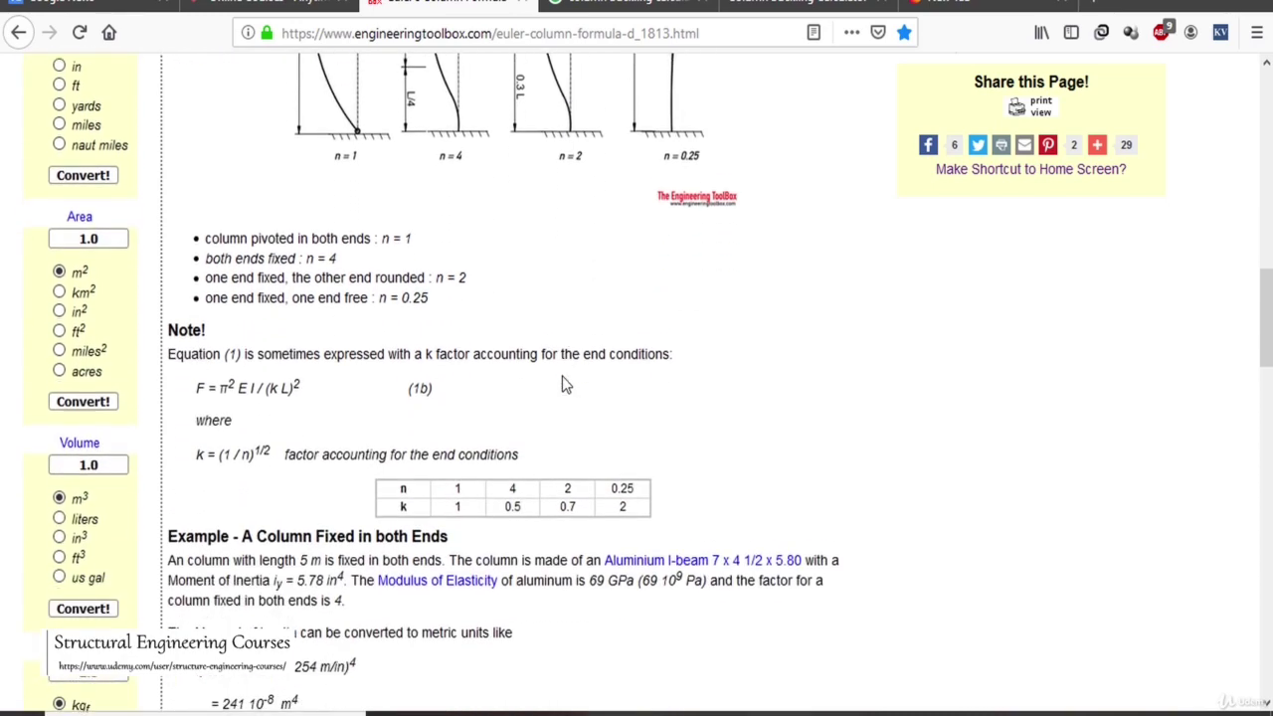
pyautogui.scroll(-4, 562, 376)
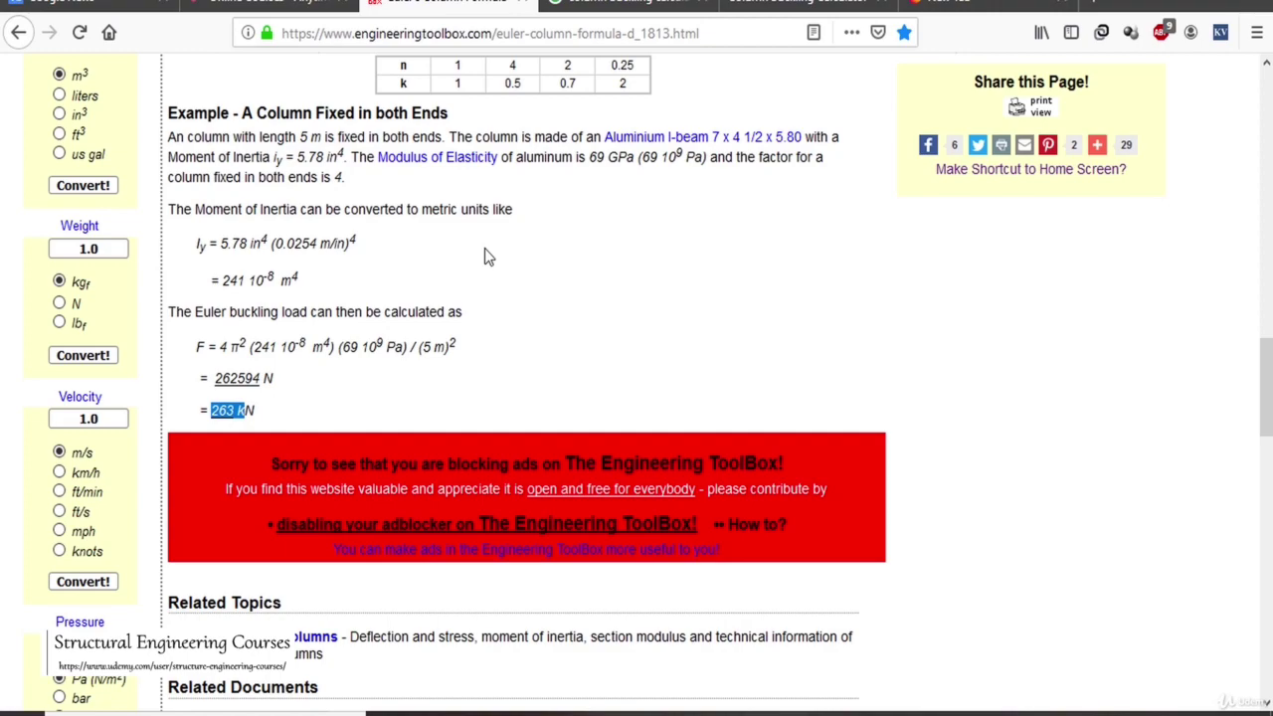
pyautogui.scroll(10, 502, 259)
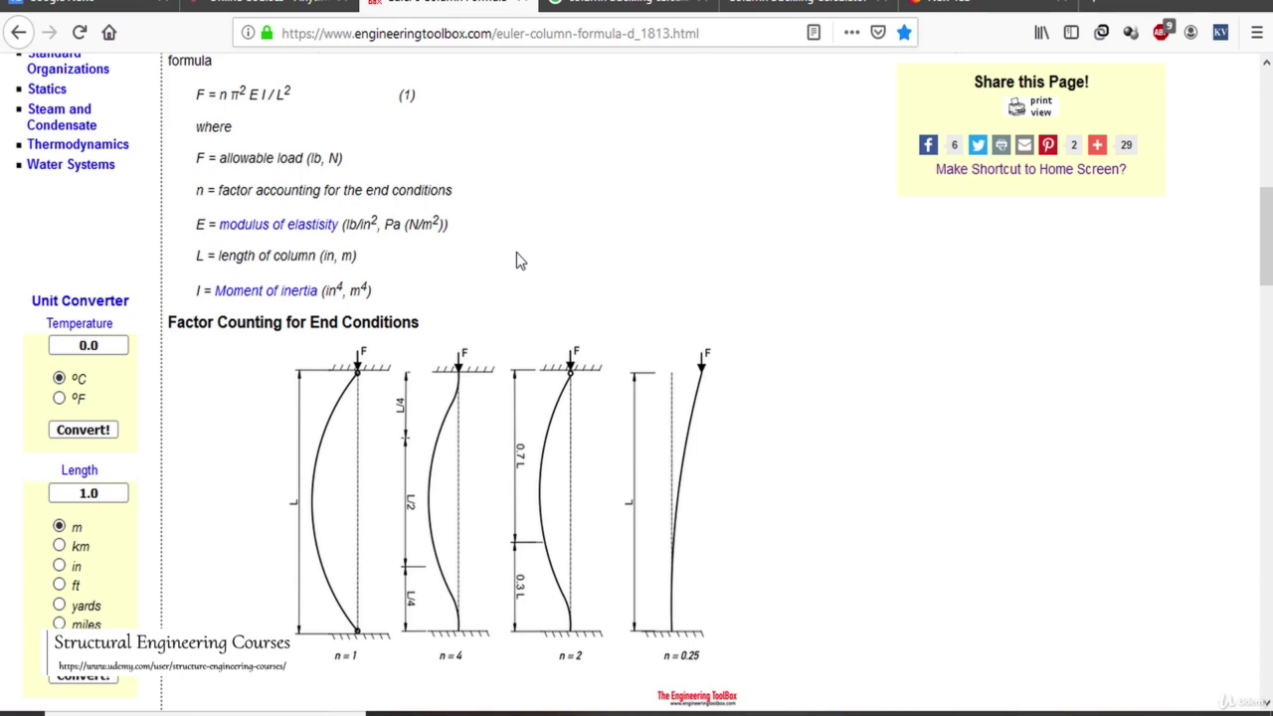
pyautogui.scroll(-6, 518, 261)
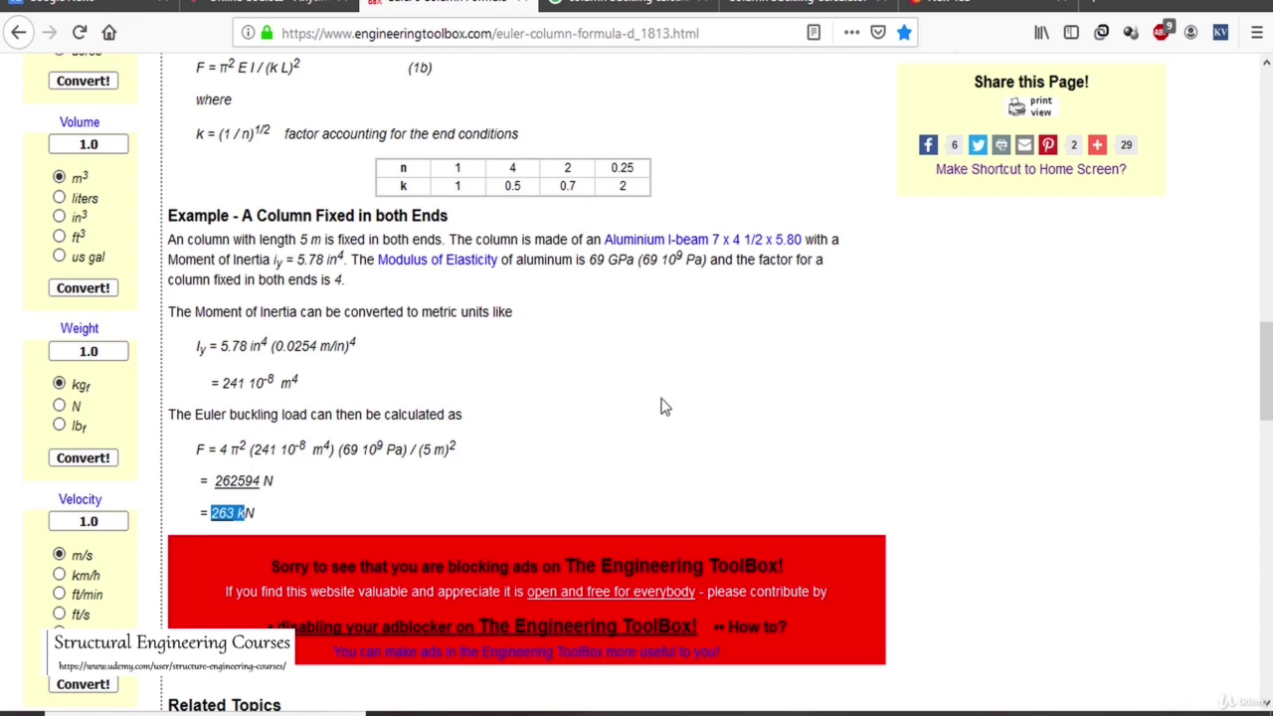
pyautogui.scroll(5, 662, 407)
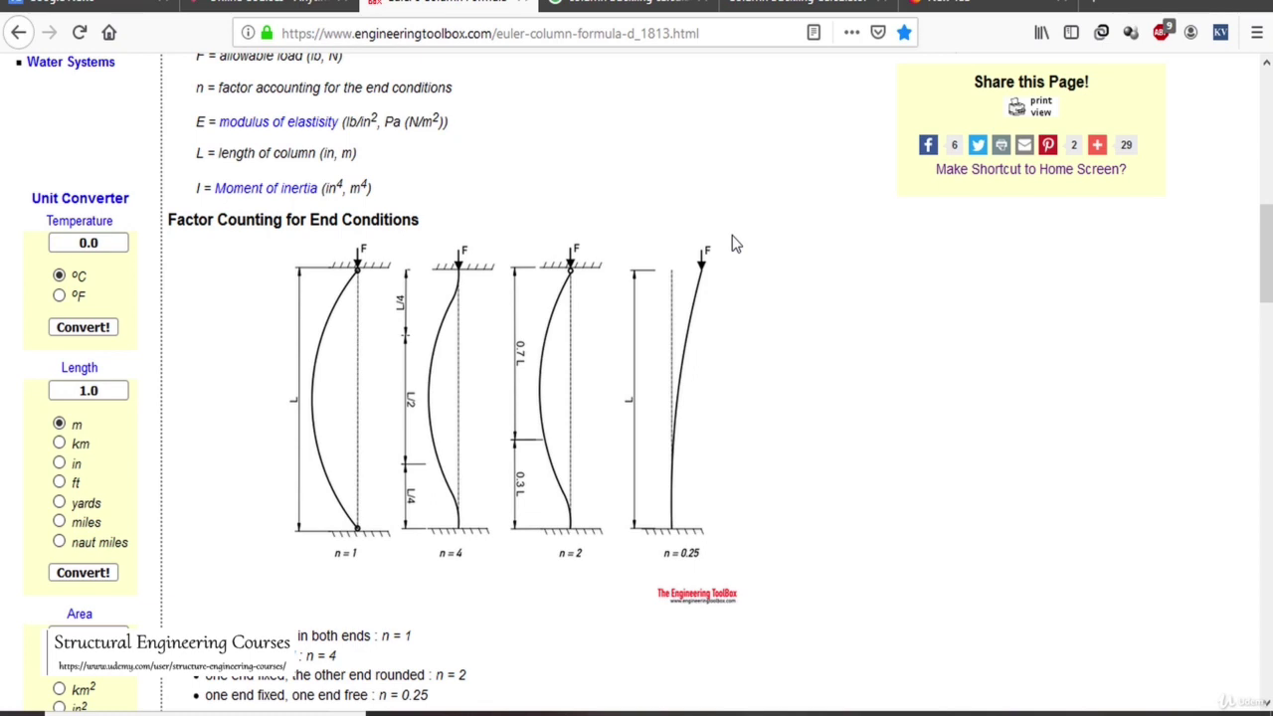
# Step: Switch to the BUCKLING ANALYSIS.std model in STAAD.Pro and select its only node
pyautogui.hotkey('alt', 'Tab')
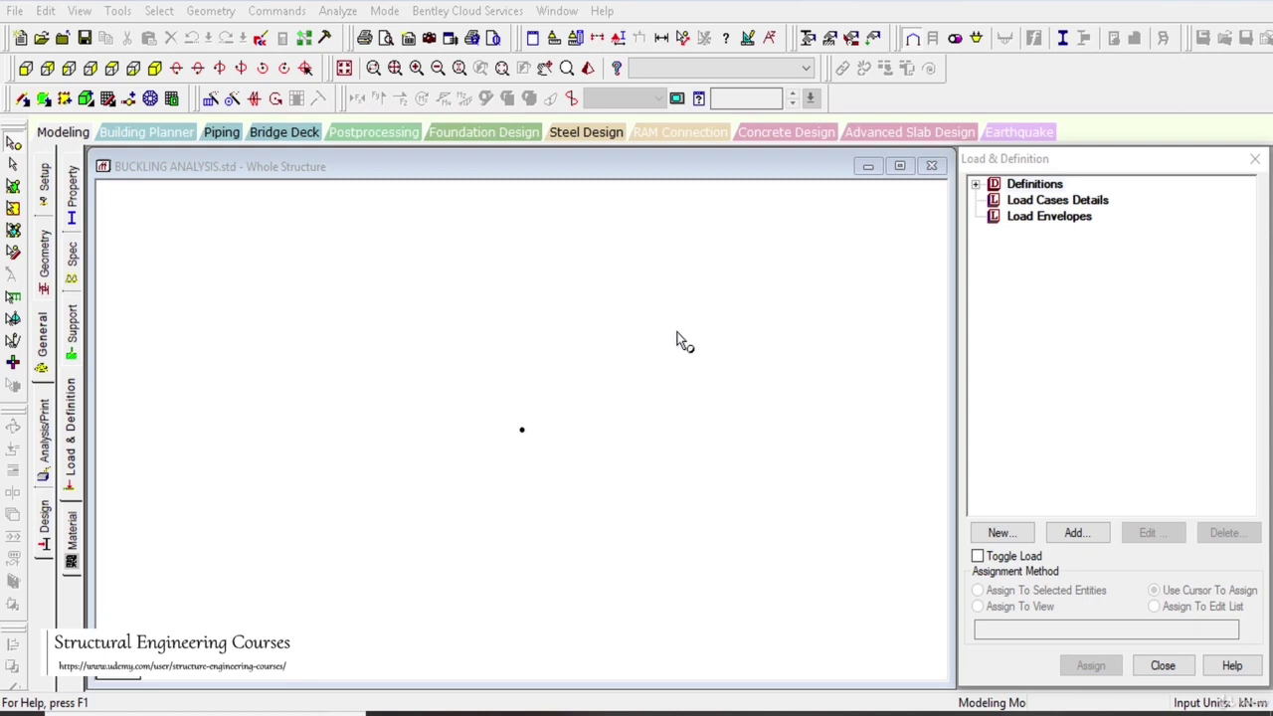
pyautogui.click(264, 40)
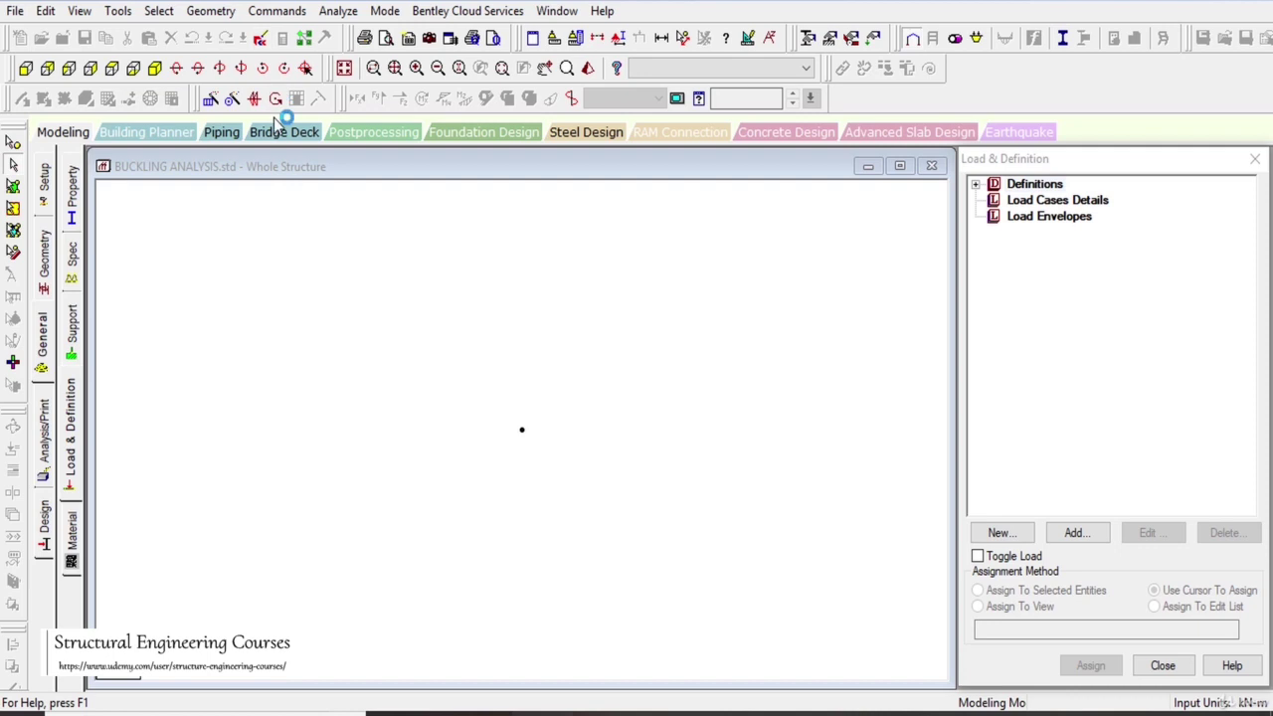
pyautogui.moveTo(14, 138); pyautogui.dragTo(93, 138)
pyautogui.click(85, 138)
pyautogui.moveTo(15, 151); pyautogui.dragTo(88, 167)
pyautogui.click(88, 167)
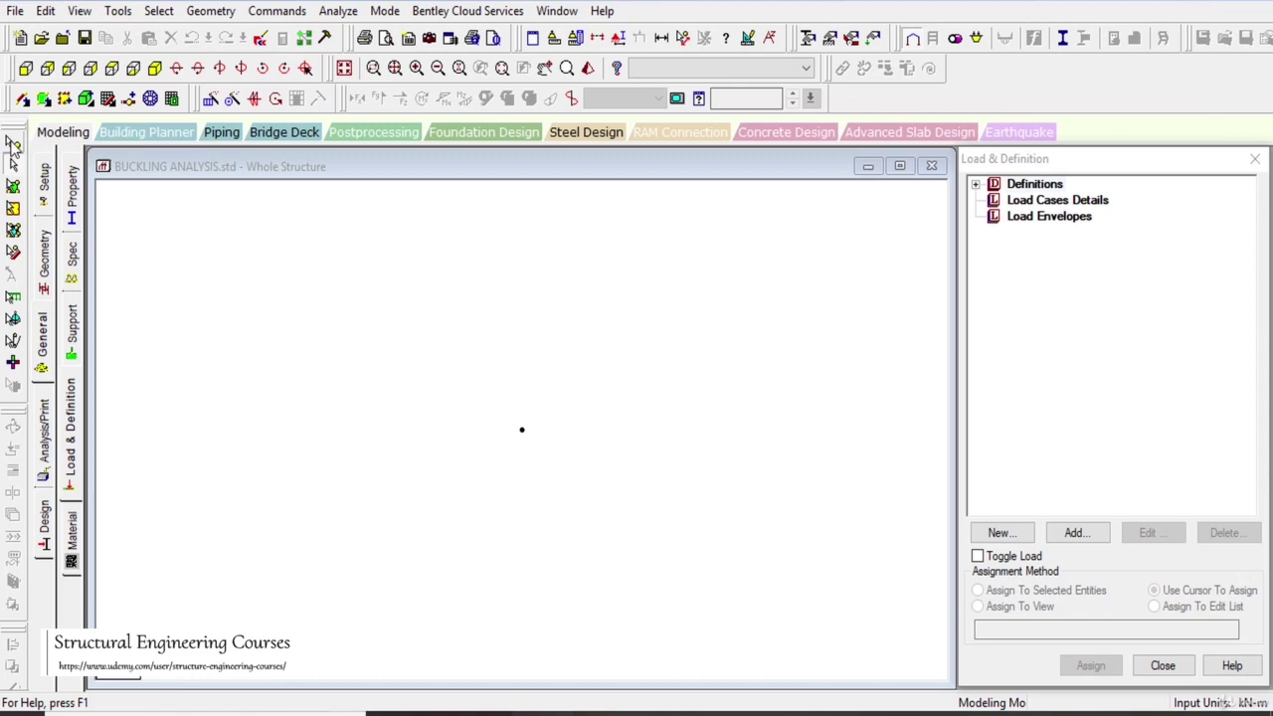
pyautogui.click(13, 142)
pyautogui.moveTo(442, 378); pyautogui.dragTo(644, 464)
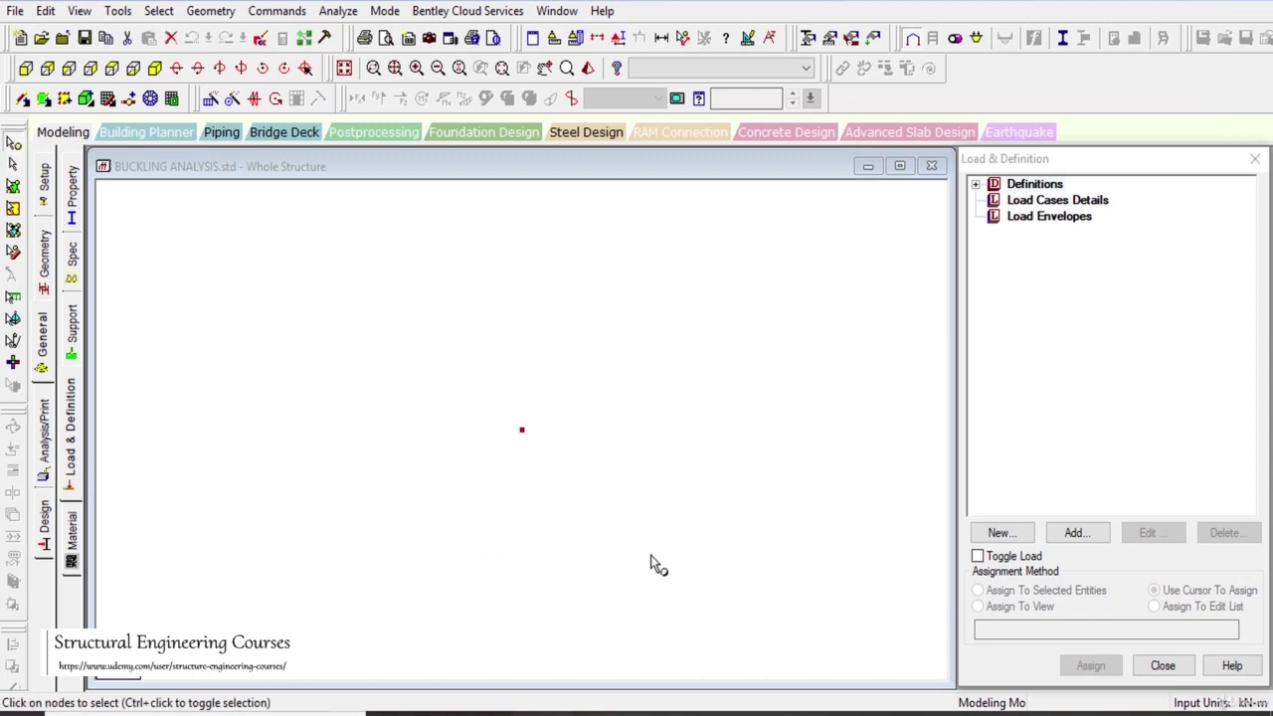
# Step: Repeat the selected node along global Y in 10 steps of 1.2 m with linked steps to form the column
pyautogui.click(211, 99)
pyautogui.moveTo(517, 238); pyautogui.dragTo(904, 229)
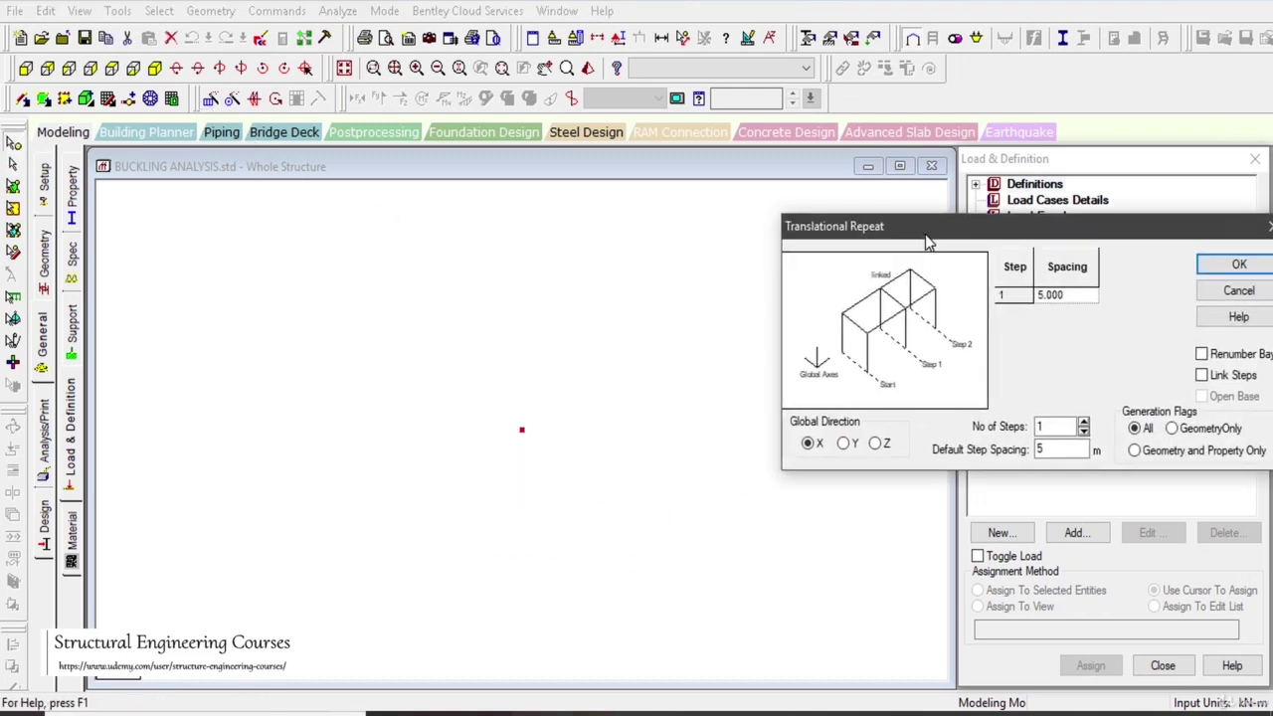
pyautogui.click(833, 434)
pyautogui.doubleClick(1037, 444)
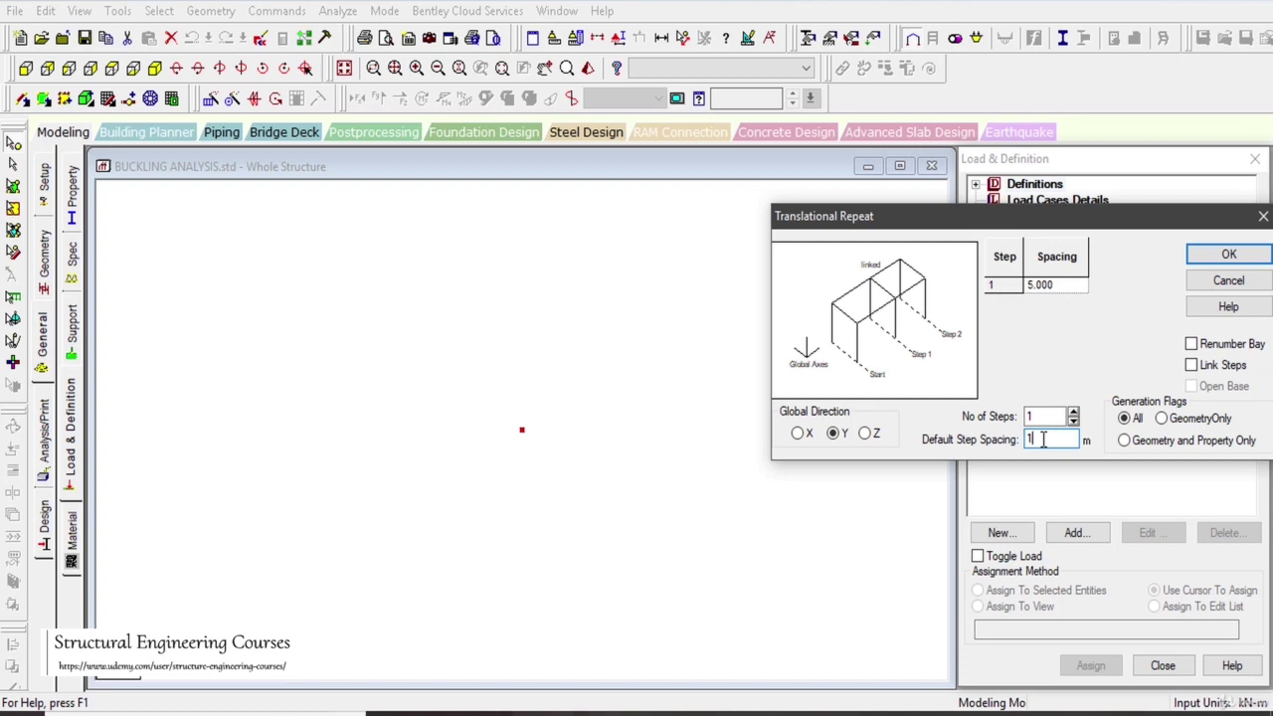
pyautogui.write('2')
pyautogui.click(1060, 416)
pyautogui.write('0')
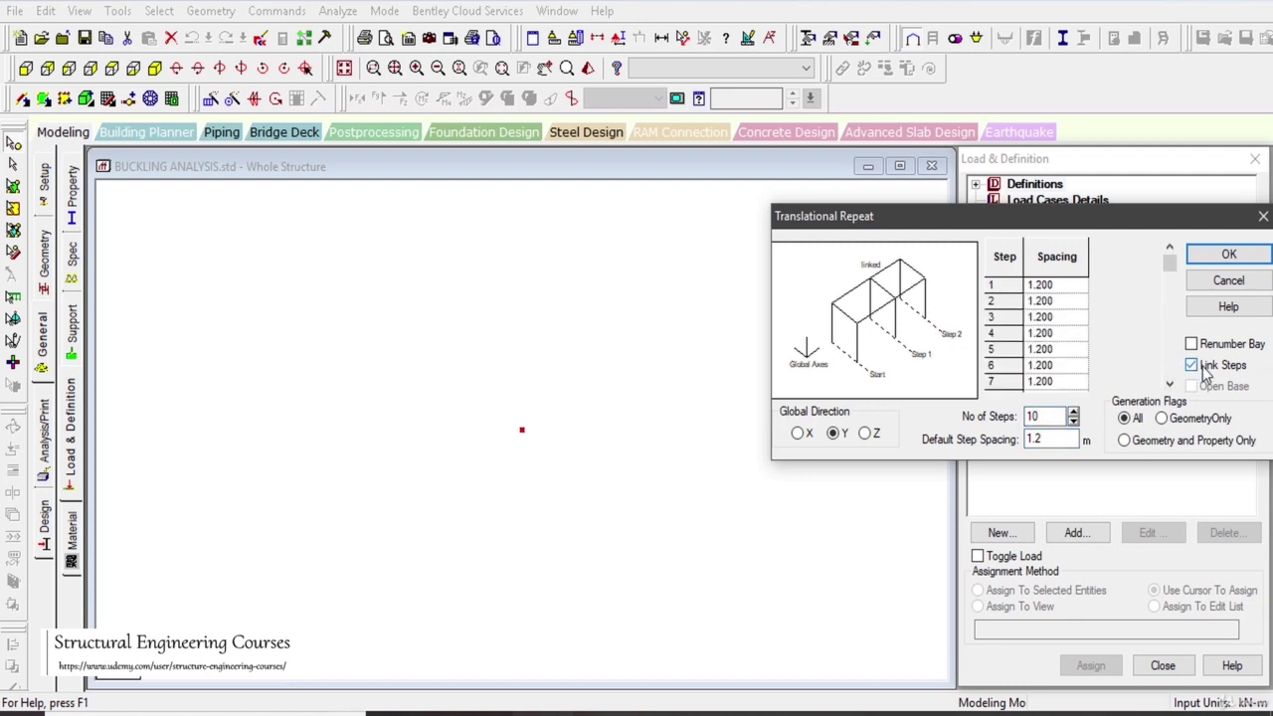
pyautogui.click(1230, 255)
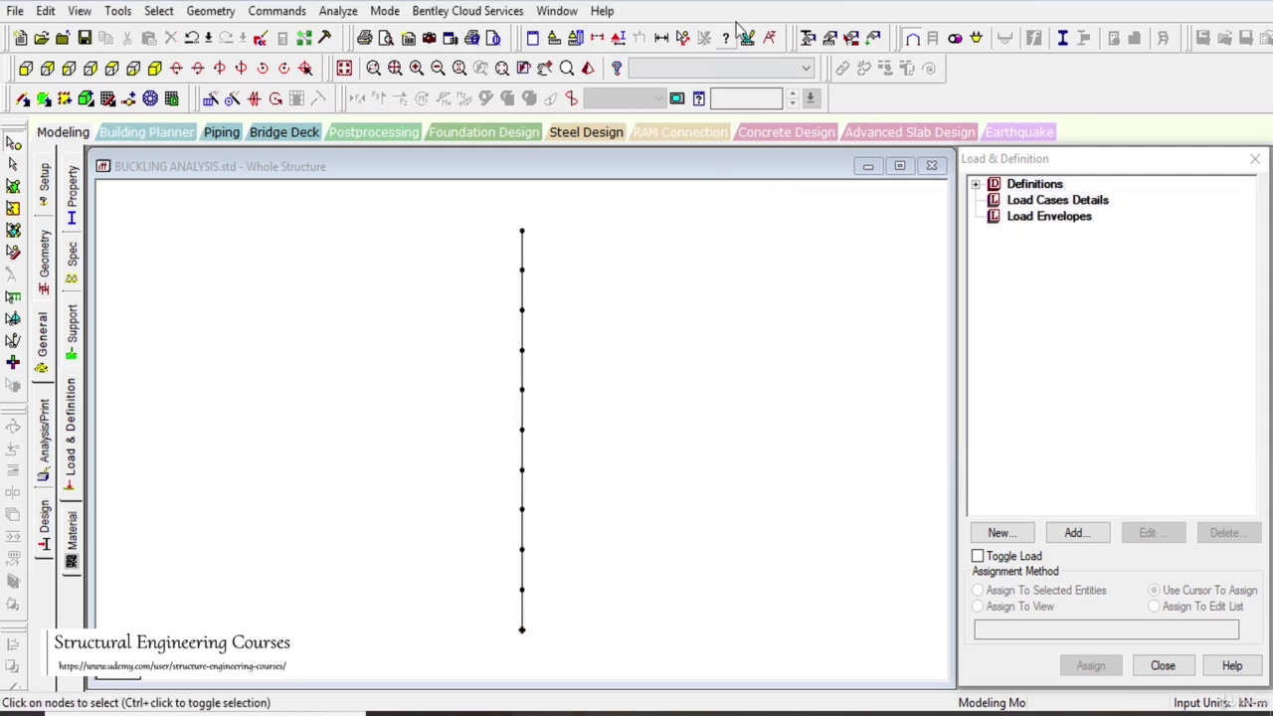
# Step: Measure the node-to-node distance between the column's top and bottom nodes
pyautogui.click(683, 38)
pyautogui.click(521, 231)
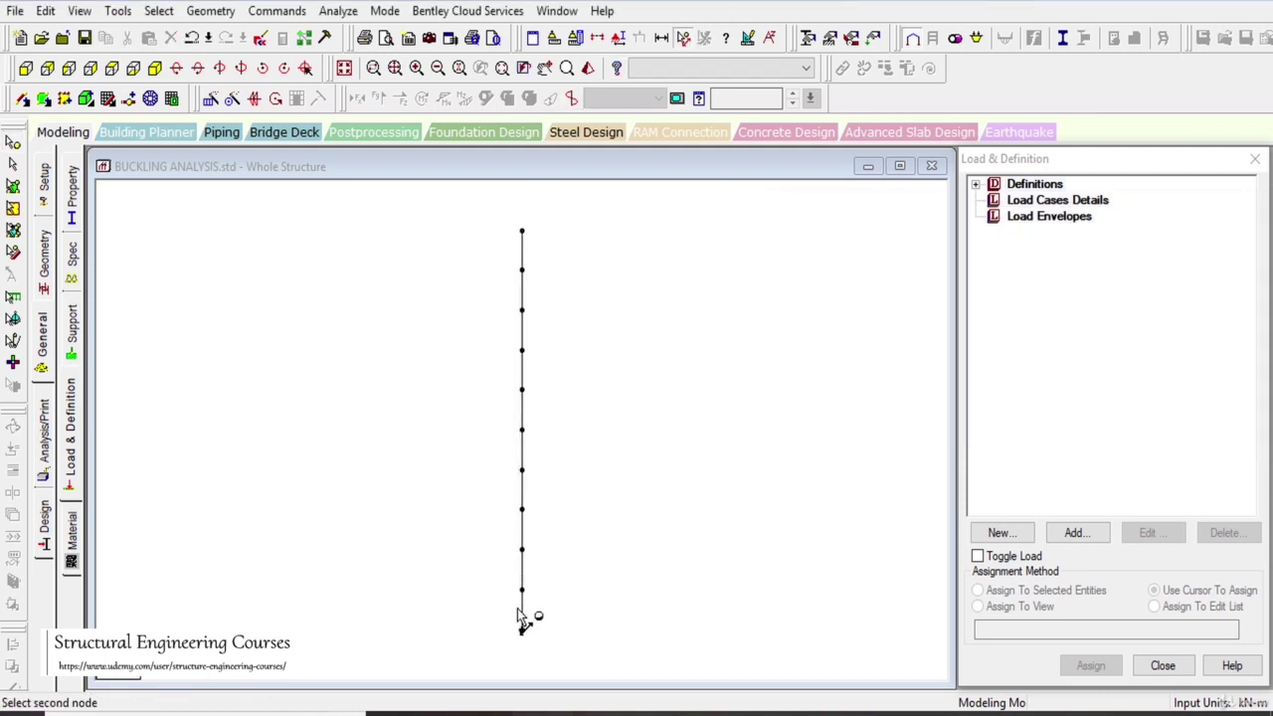
pyautogui.click(523, 630)
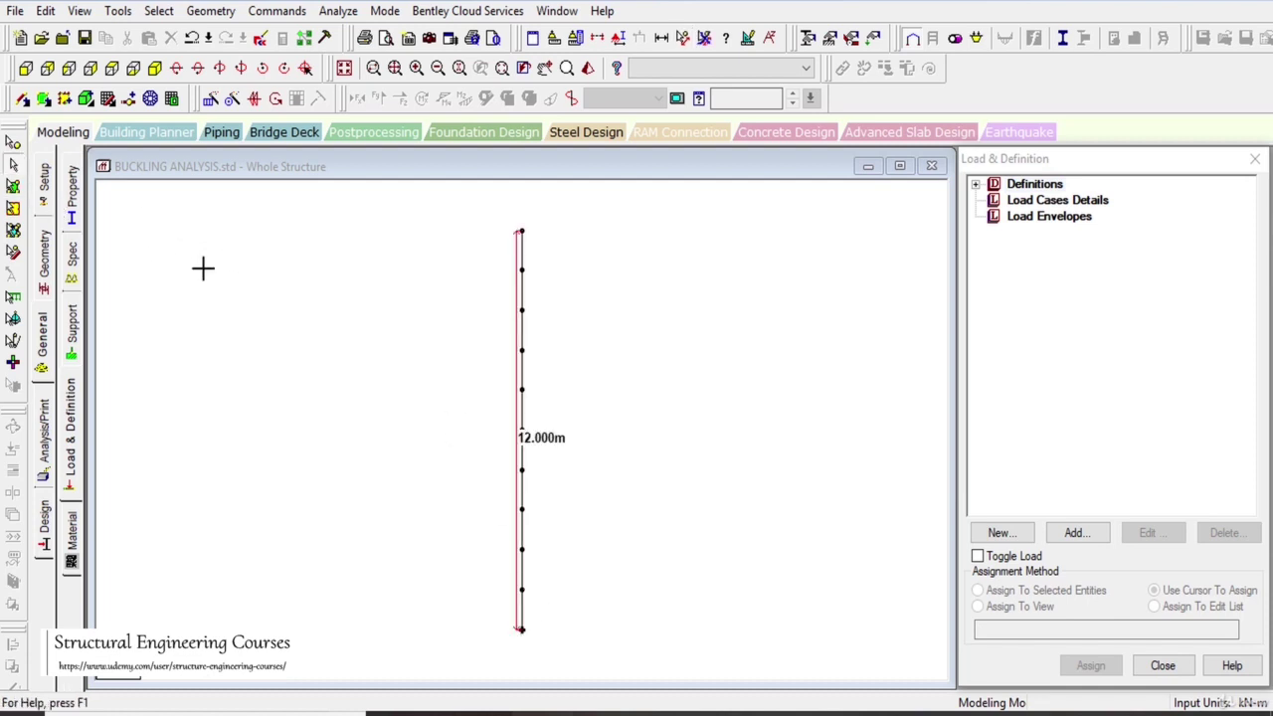
# Step: Define a circular section property with a YD of 0.15 m and STEEL as its material
pyautogui.click(72, 191)
pyautogui.click(1202, 515)
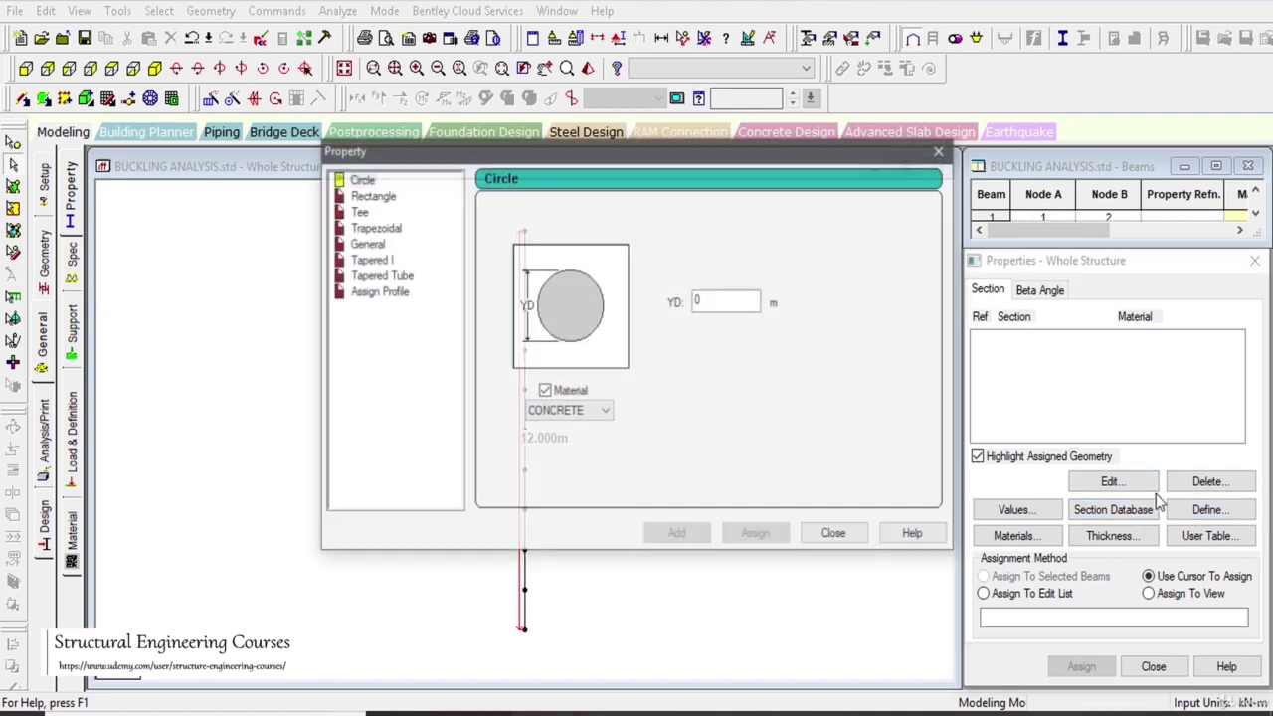
pyautogui.click(726, 299)
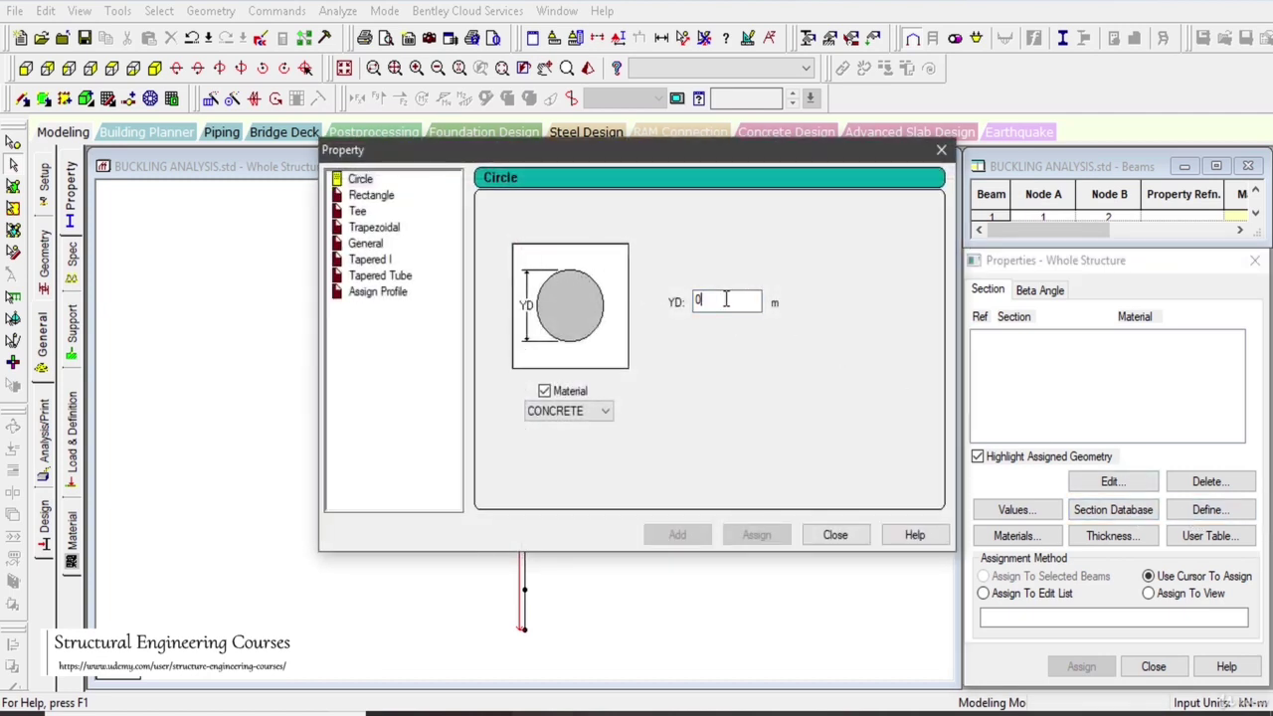
pyautogui.write('.15')
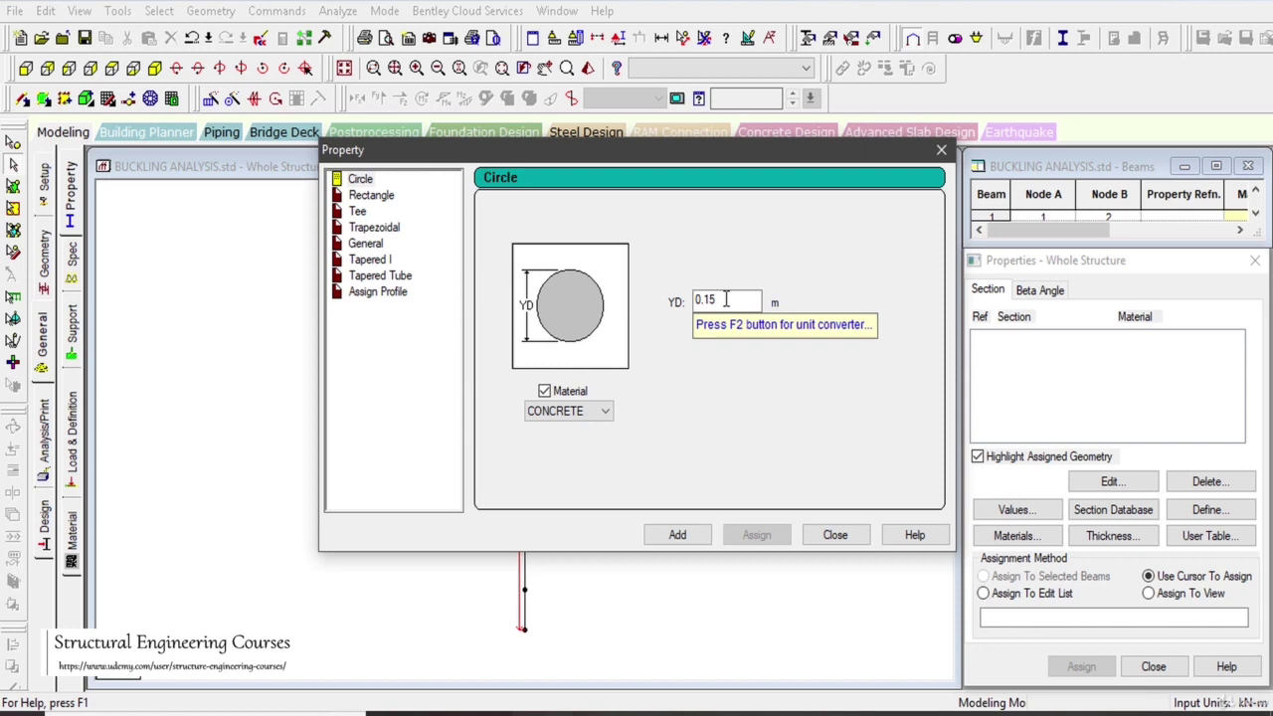
pyautogui.click(607, 409)
pyautogui.click(557, 422)
pyautogui.click(658, 539)
pyautogui.click(823, 538)
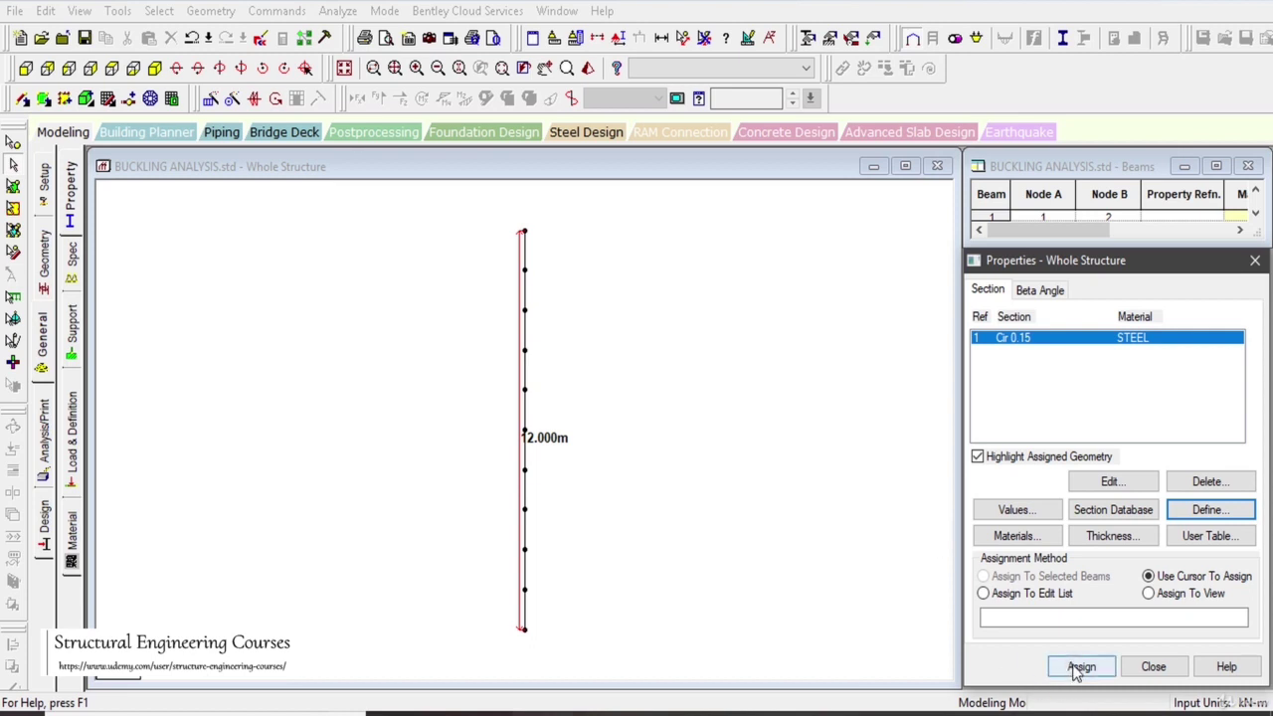
# Step: Assign the circular 0.15 m steel section to all beams in the view
pyautogui.click(1151, 593)
pyautogui.click(1082, 666)
pyautogui.click(1145, 520)
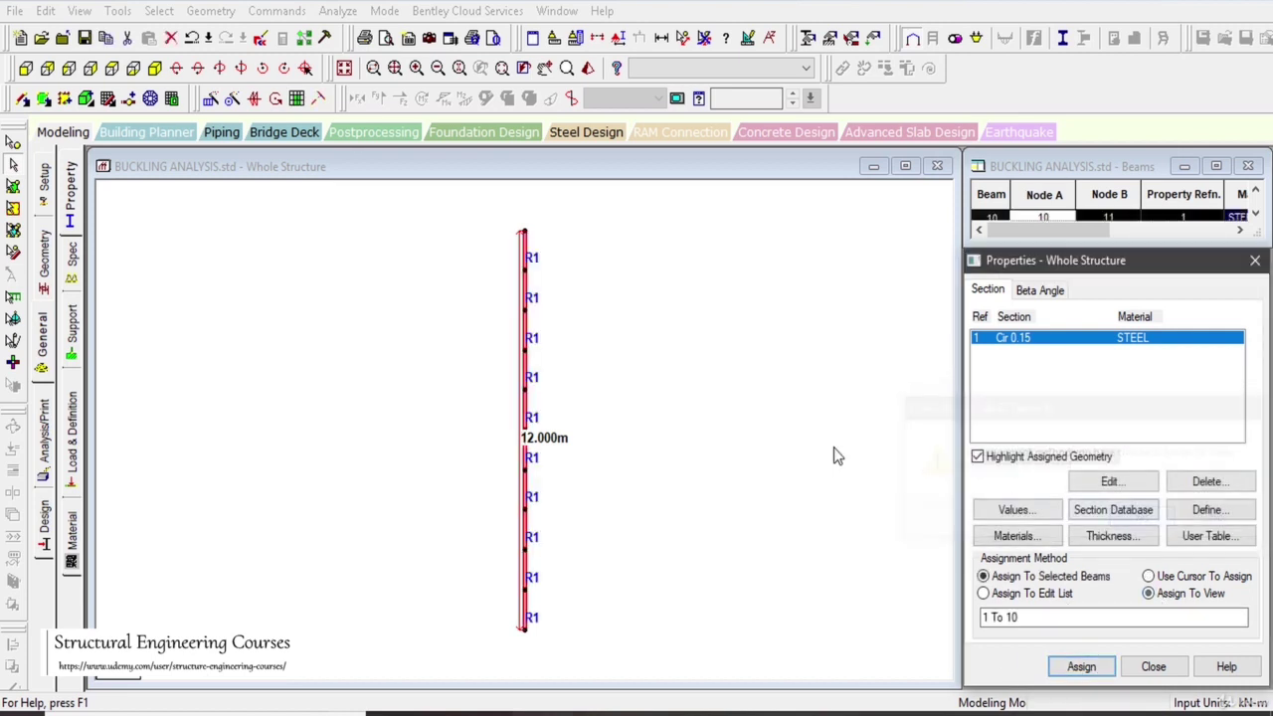
# Step: Check the fixed-free end-condition diagram on the Engineering ToolBox Euler column page and return to the STAAD.Pro support definitions
pyautogui.click(72, 260)
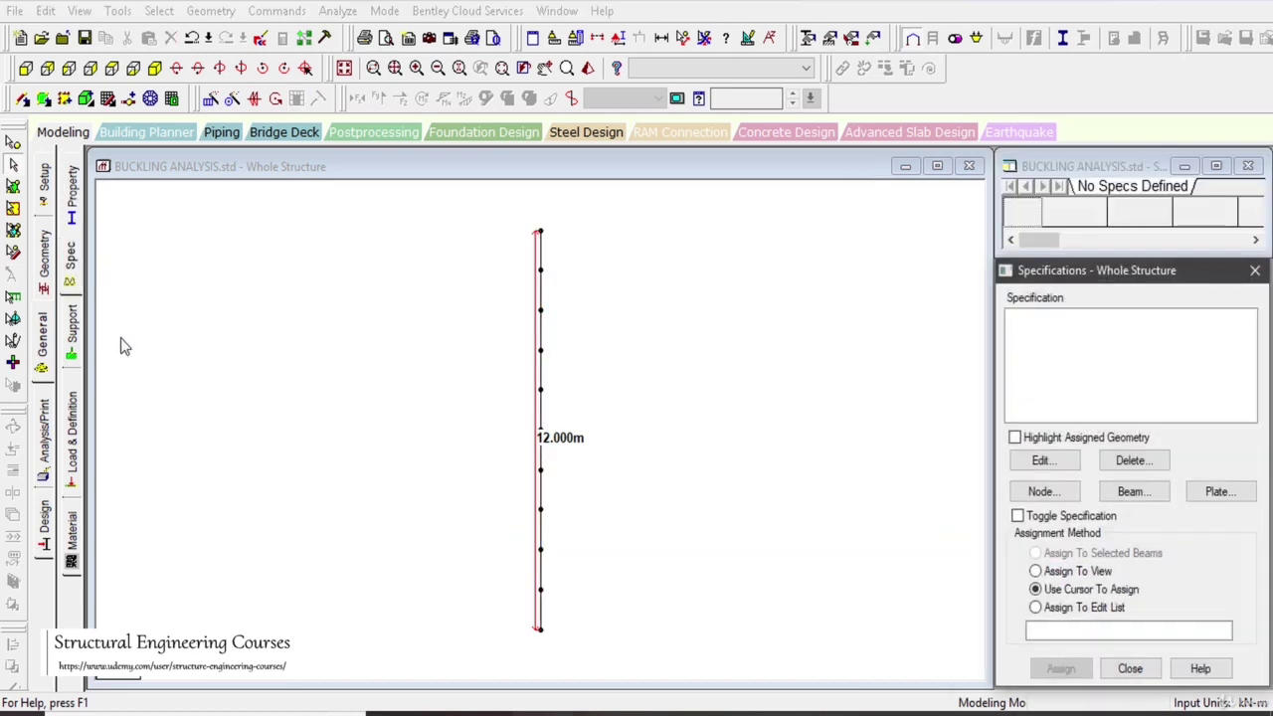
pyautogui.click(72, 328)
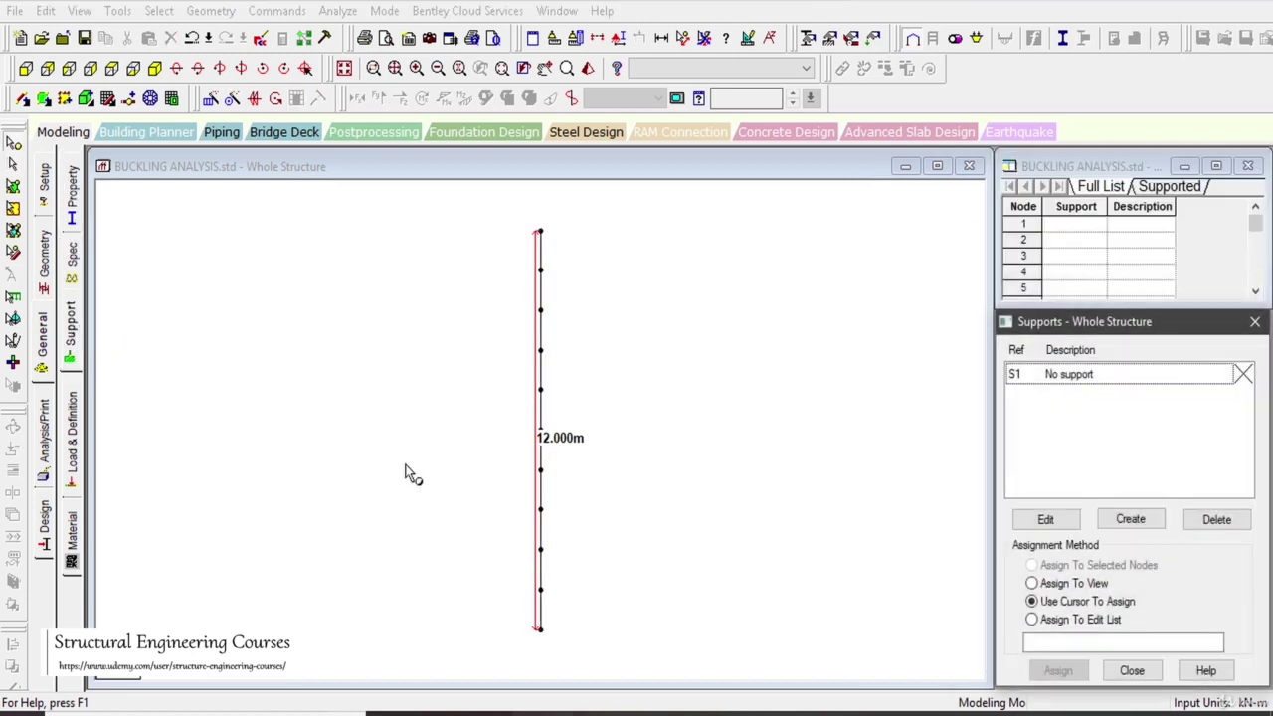
pyautogui.moveTo(841, 706)
pyautogui.click(845, 660)
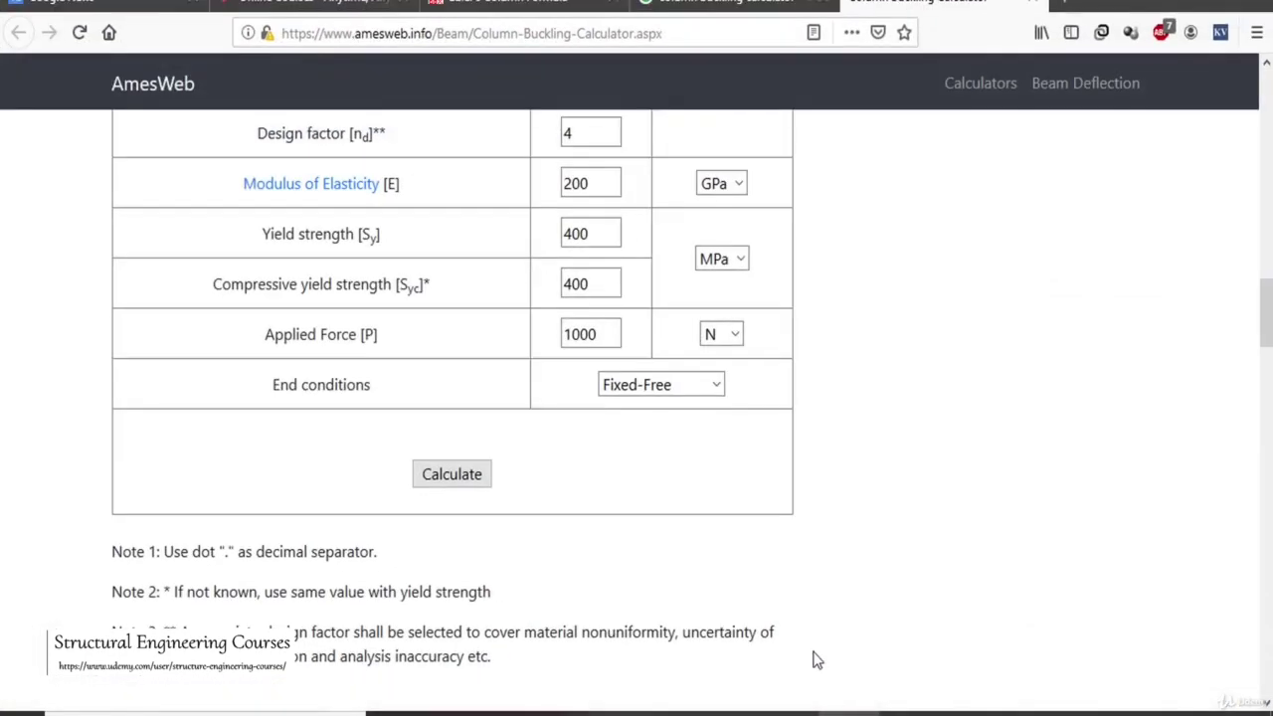
pyautogui.click(607, 4)
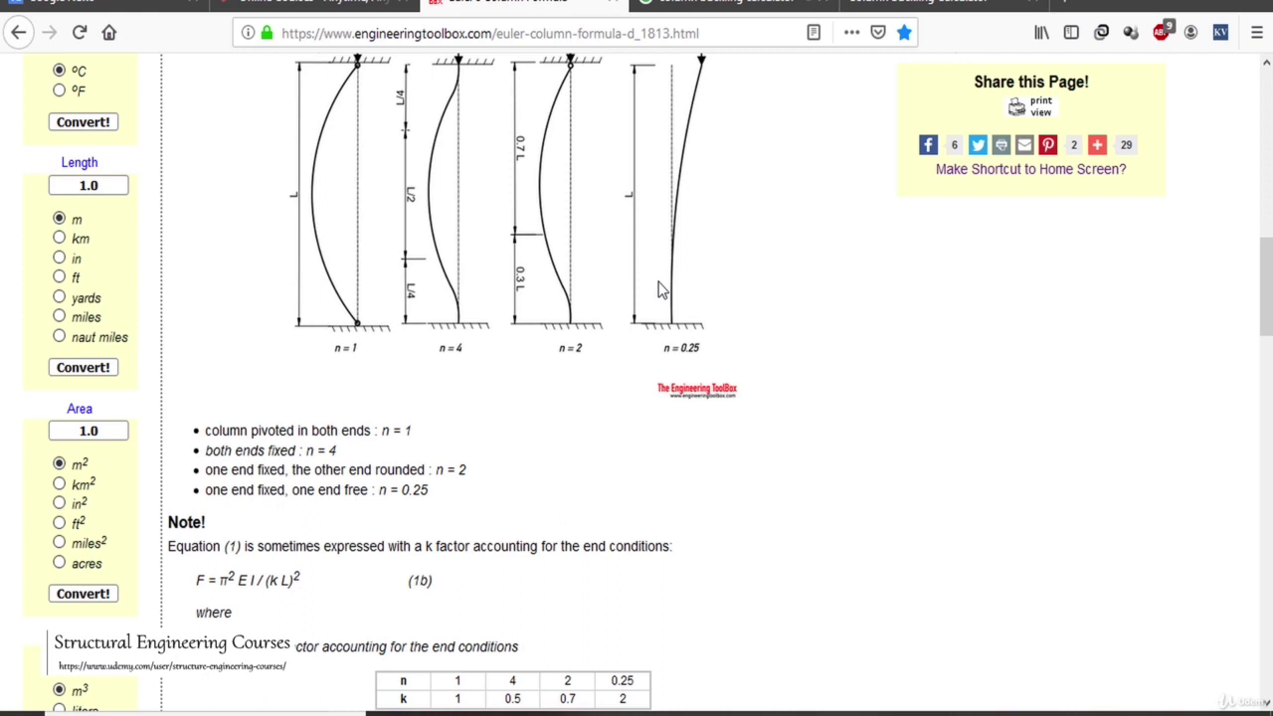
pyautogui.scroll(2, 620, 358)
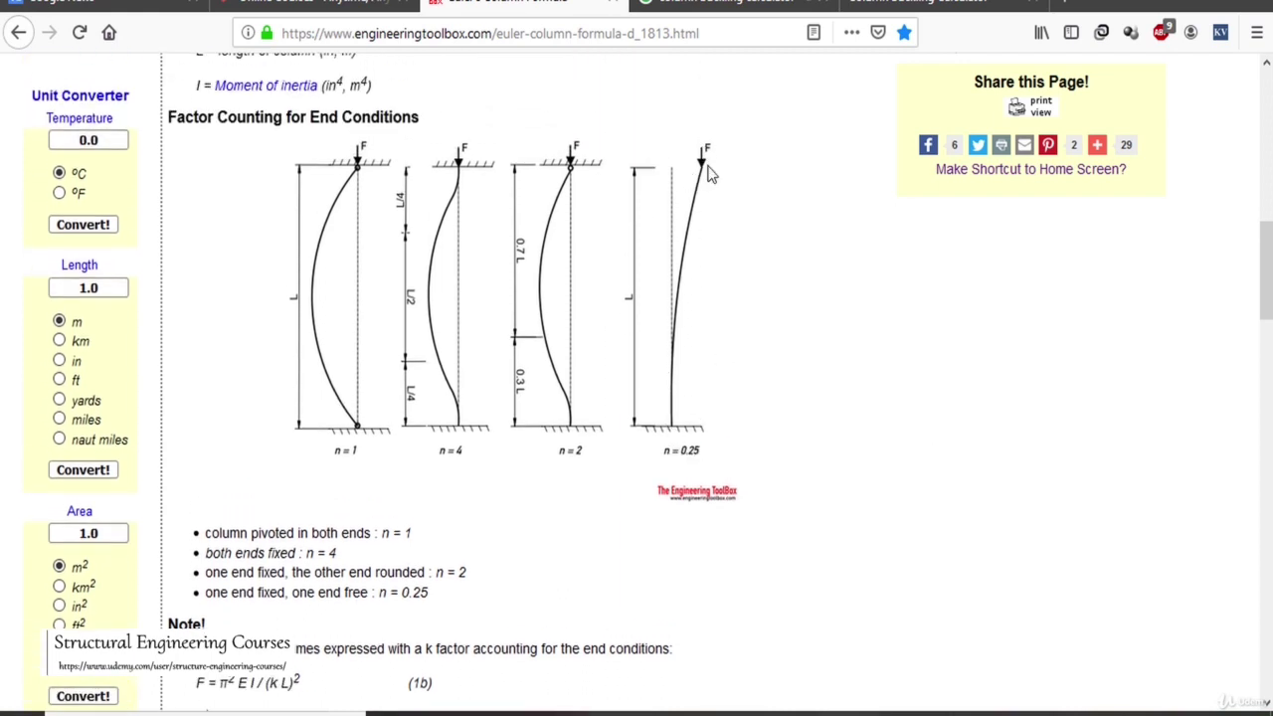
pyautogui.hotkey('alt', 'Tab')
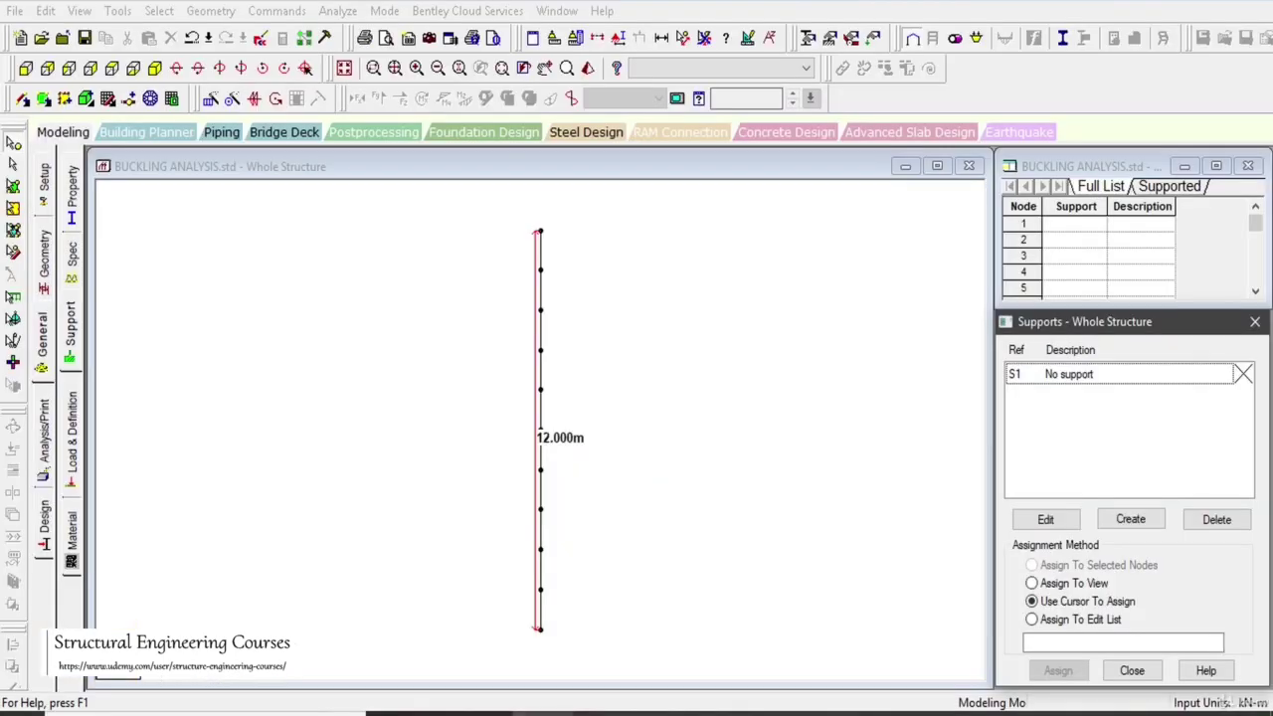
# Step: Create a fixed support on the column's base node and clear the length dimension from the view
pyautogui.click(1126, 519)
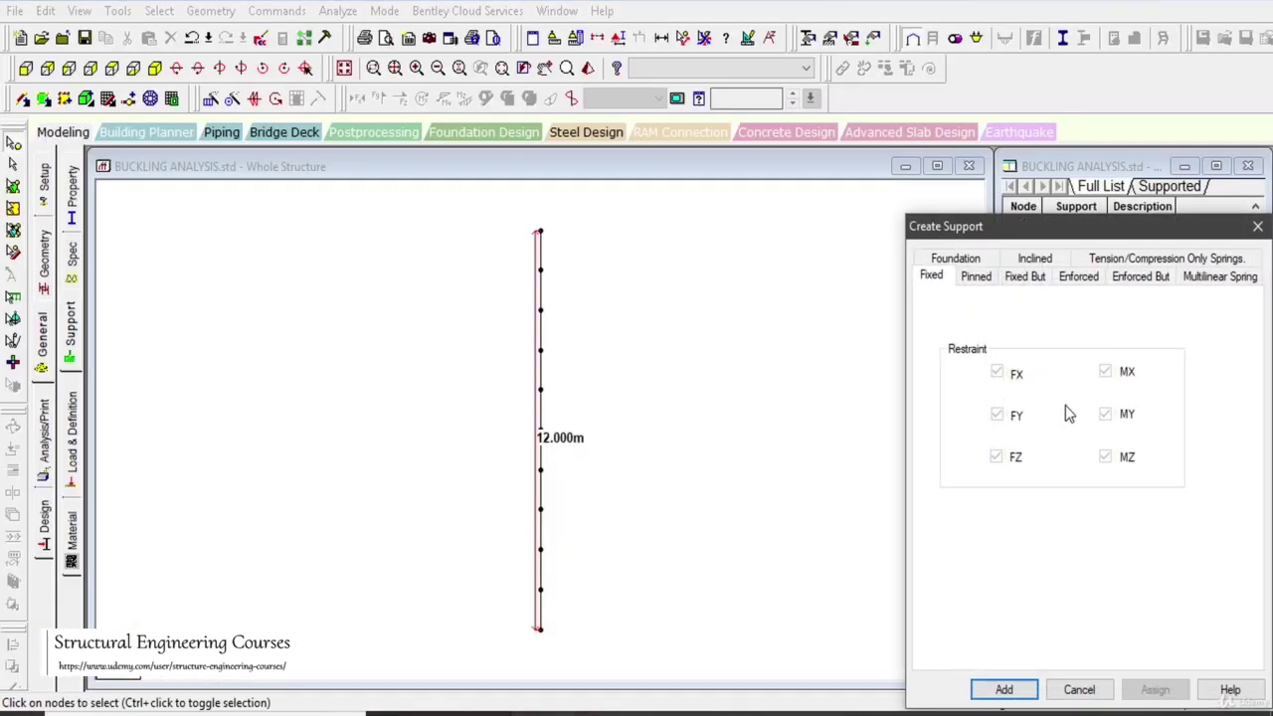
pyautogui.click(1006, 690)
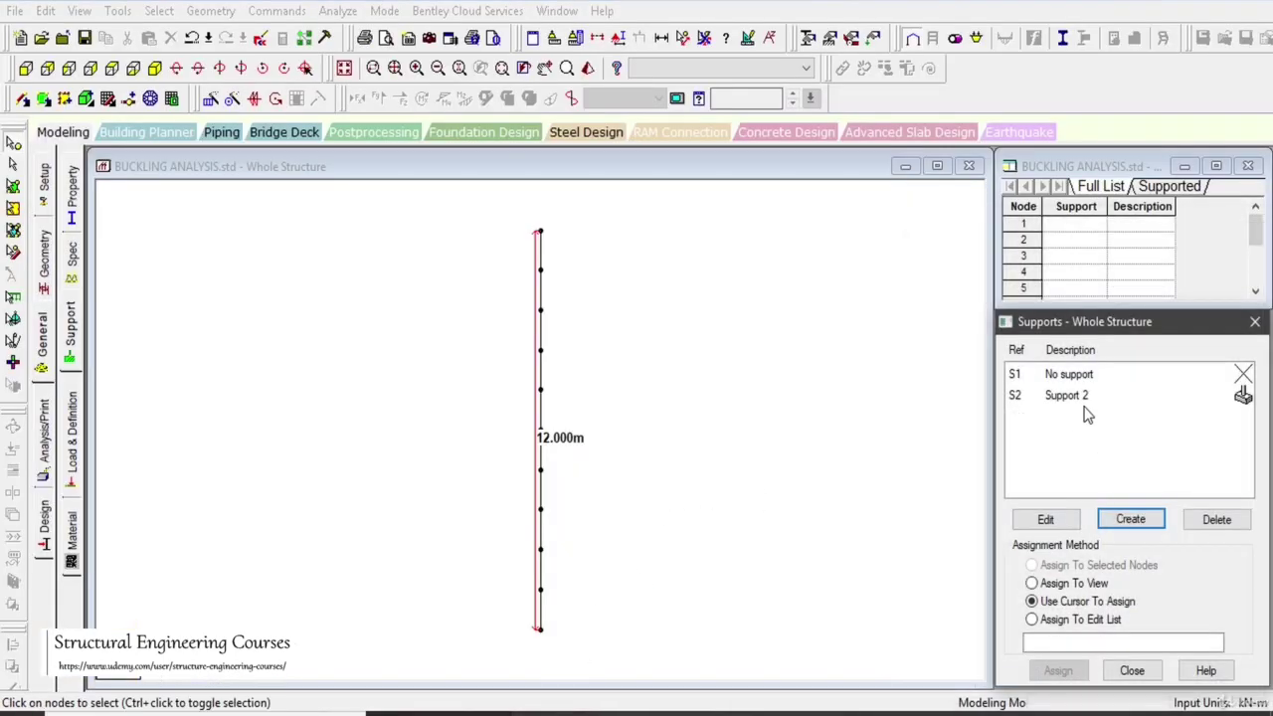
pyautogui.click(1086, 396)
pyautogui.click(1059, 670)
pyautogui.click(1057, 551)
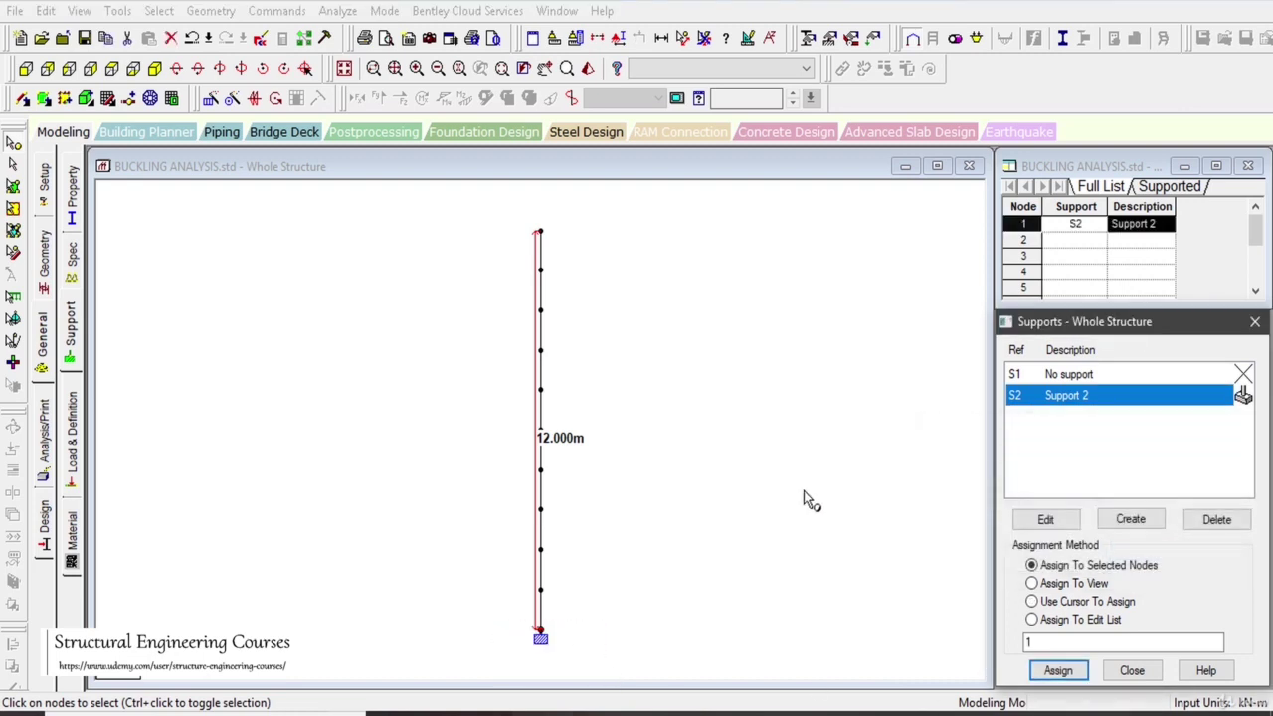
pyautogui.click(704, 40)
pyautogui.click(540, 230)
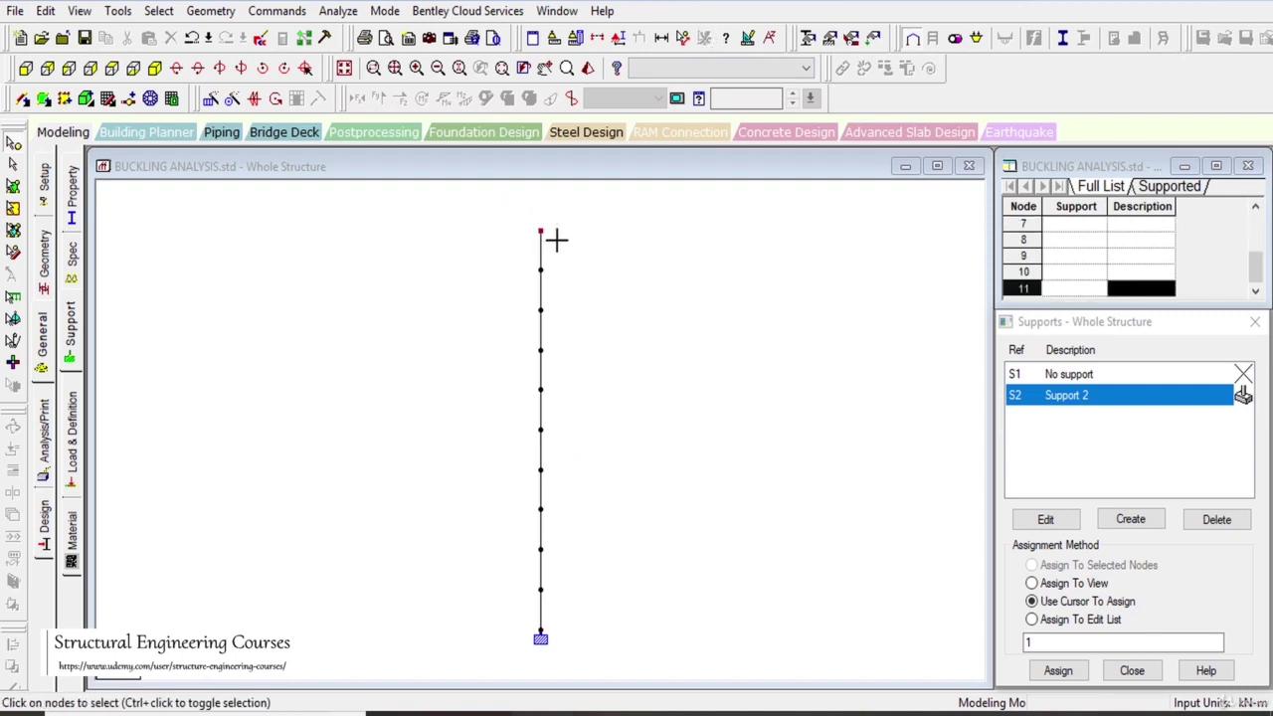
# Step: Add primary load case 1 titled BUCKLING with the loading type None
pyautogui.click(71, 438)
pyautogui.click(1060, 202)
pyautogui.click(1074, 534)
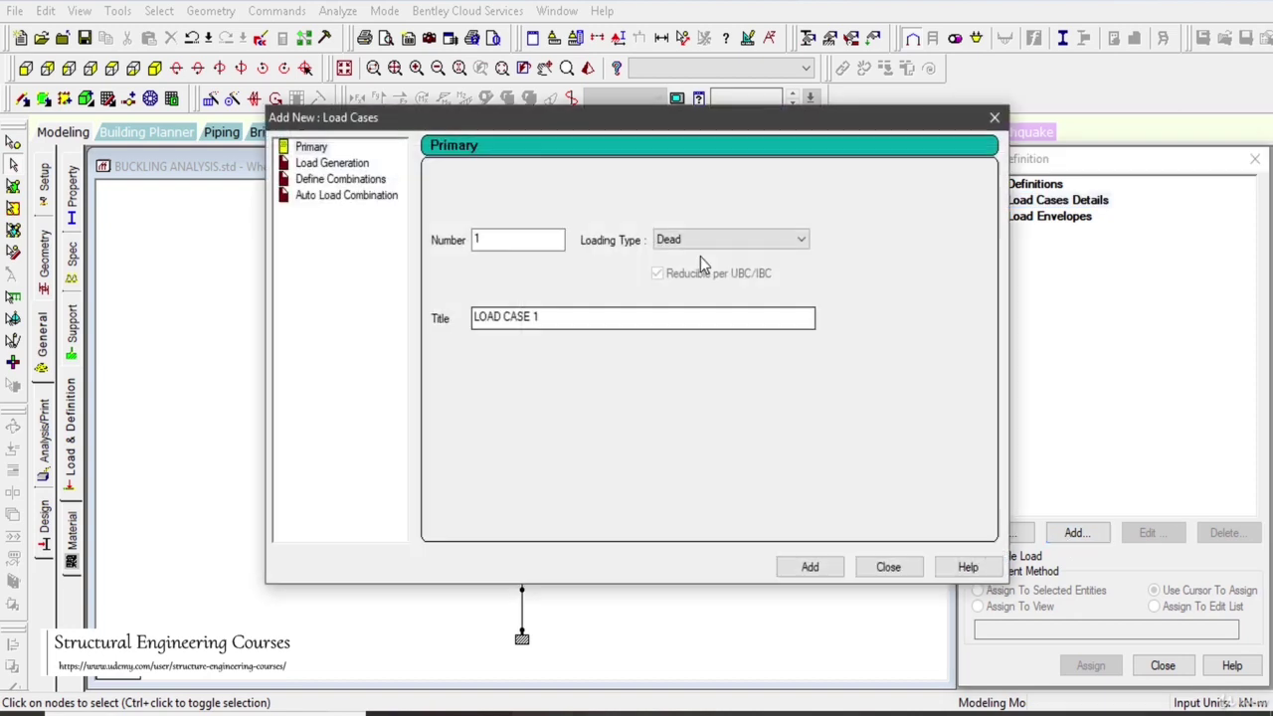
pyautogui.click(676, 242)
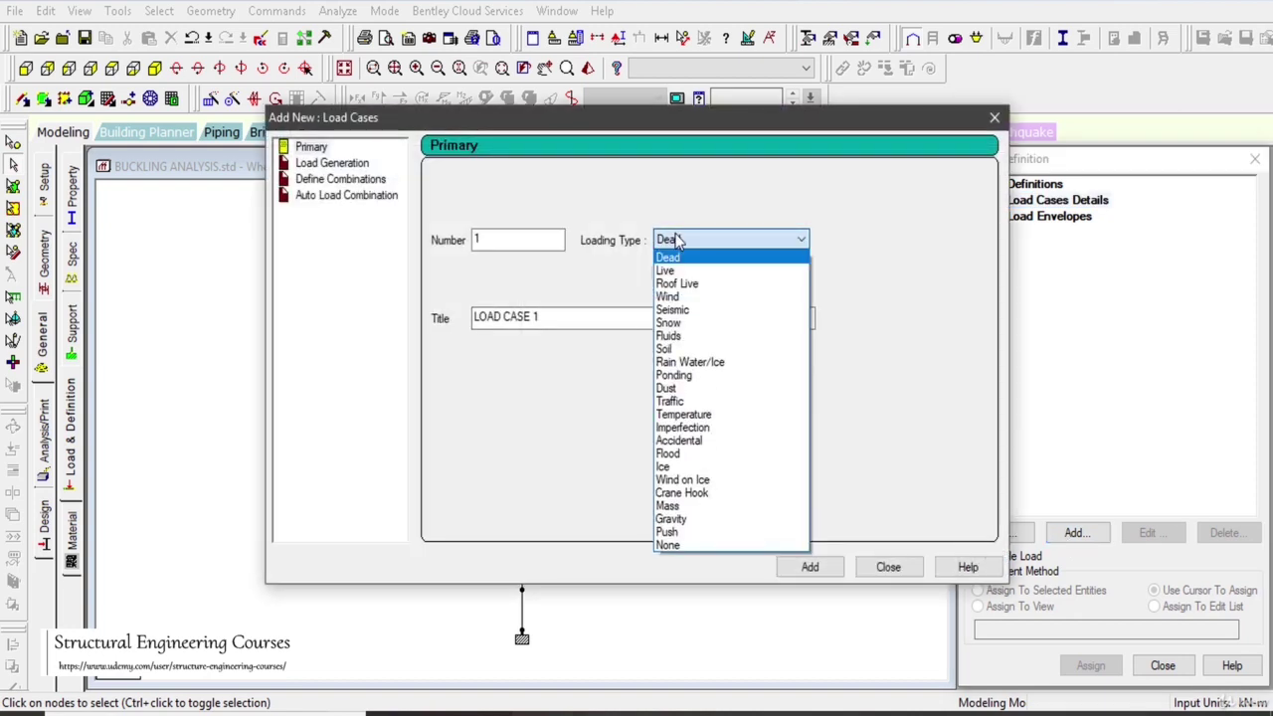
pyautogui.click(685, 545)
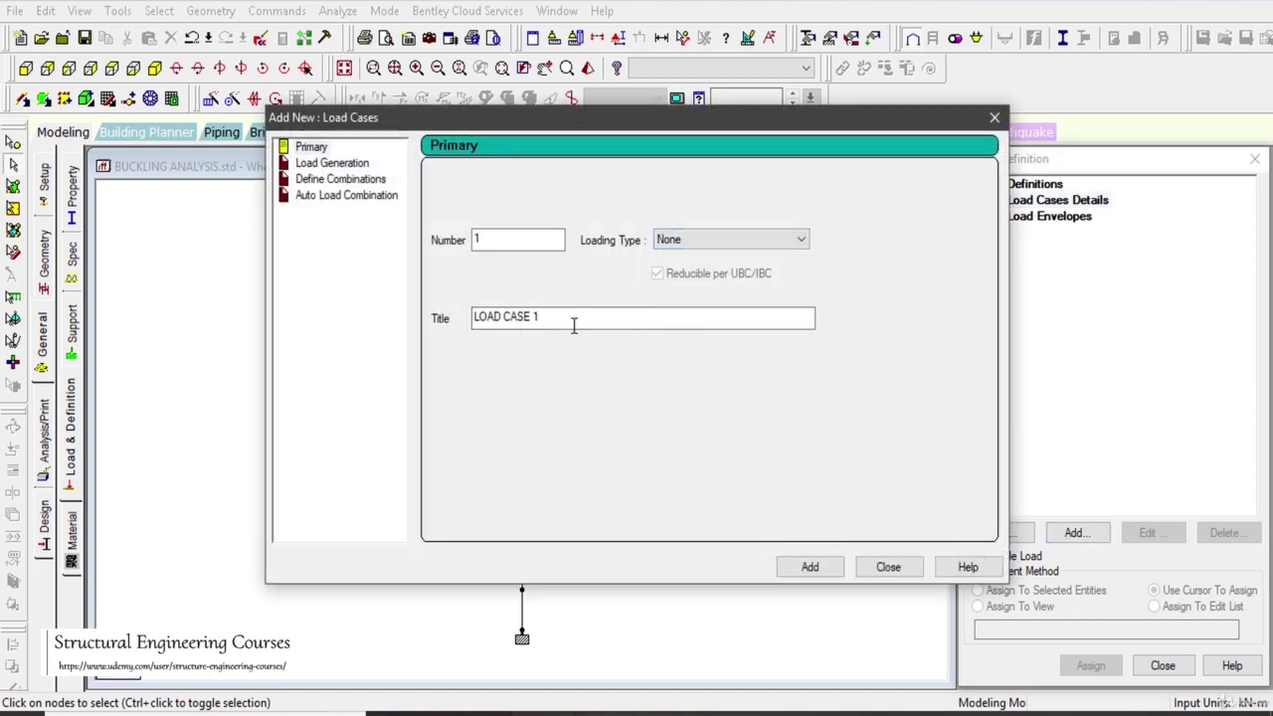
pyautogui.moveTo(574, 326); pyautogui.dragTo(417, 328)
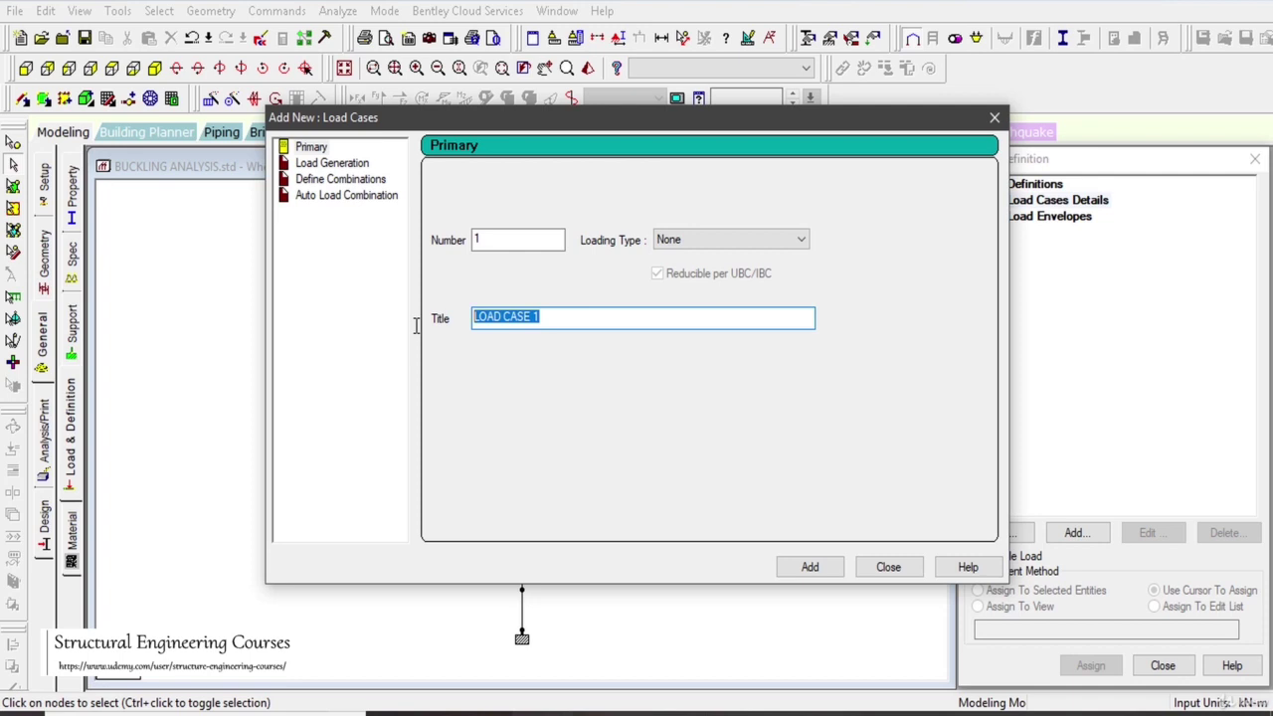
pyautogui.write('BUC')
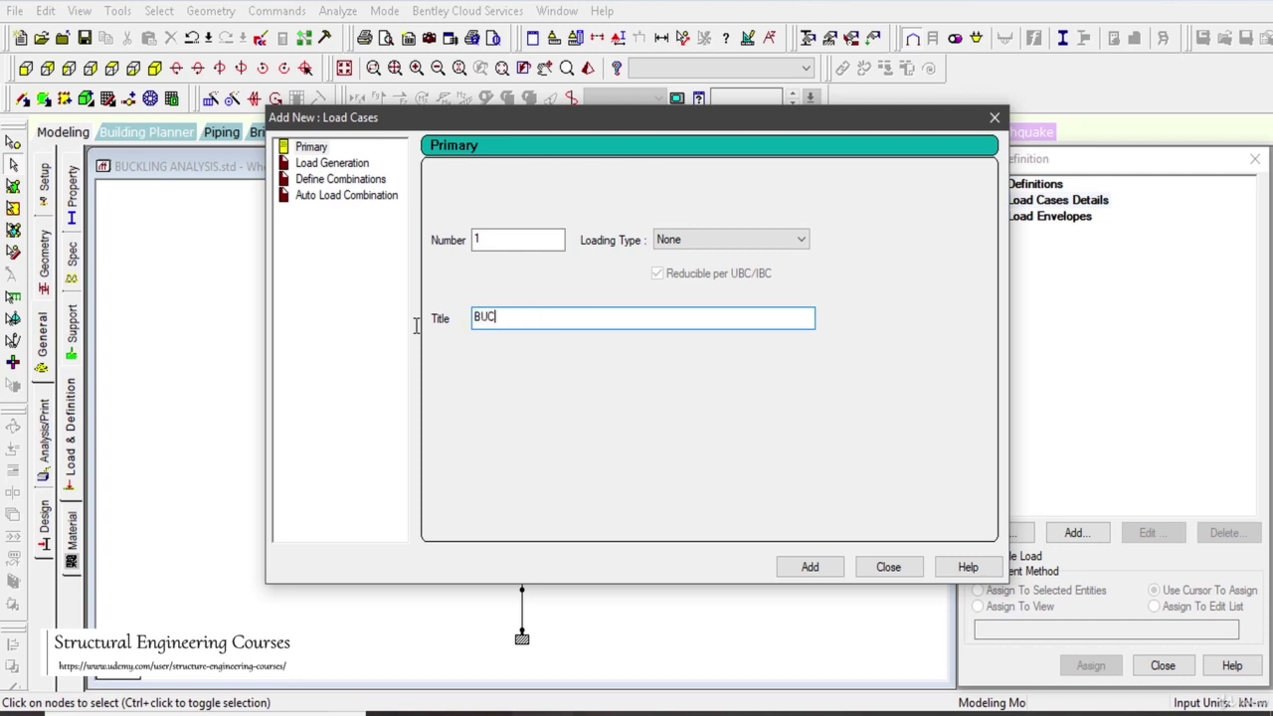
pyautogui.write('KLING')
pyautogui.click(808, 567)
pyautogui.click(885, 567)
# Step: Save the modified structure and add a nodal load of FY -1 kN to the BUCKLING load case
pyautogui.click(1041, 216)
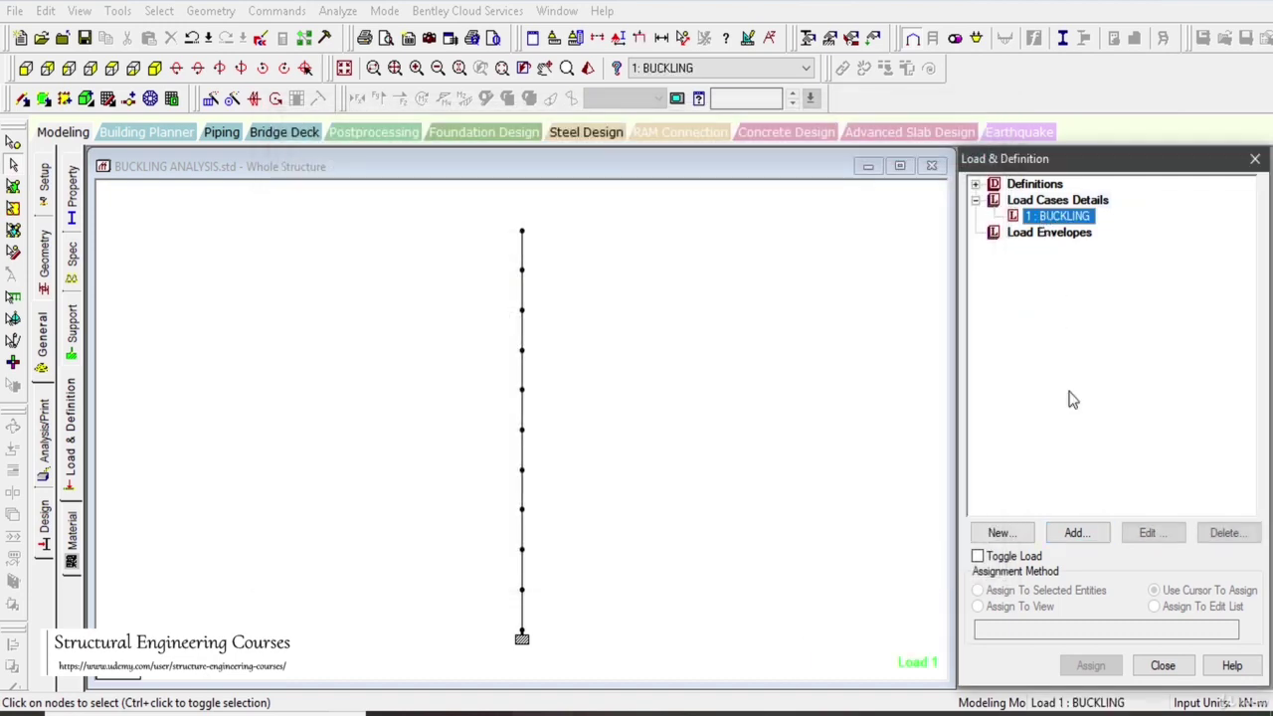
pyautogui.click(1078, 532)
pyautogui.press('Escape')
pyautogui.press('Return')
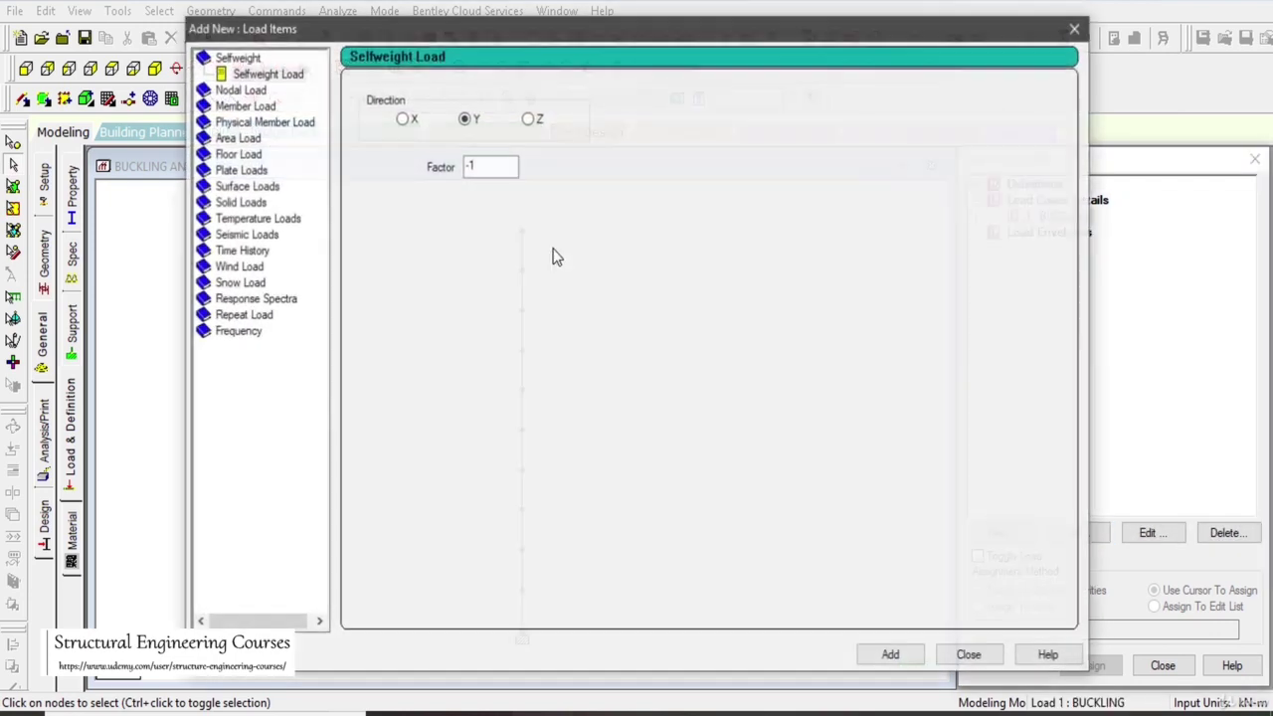
pyautogui.click(626, 400)
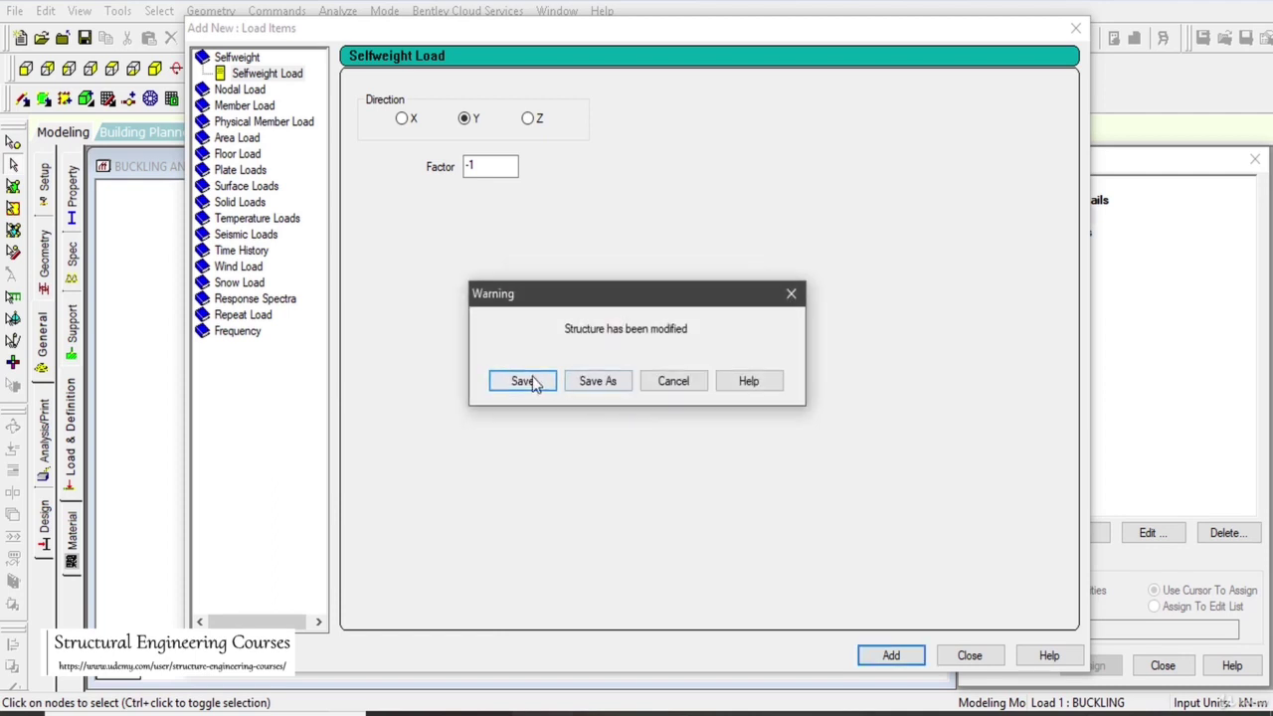
pyautogui.click(515, 379)
pyautogui.click(239, 88)
pyautogui.doubleClick(412, 201)
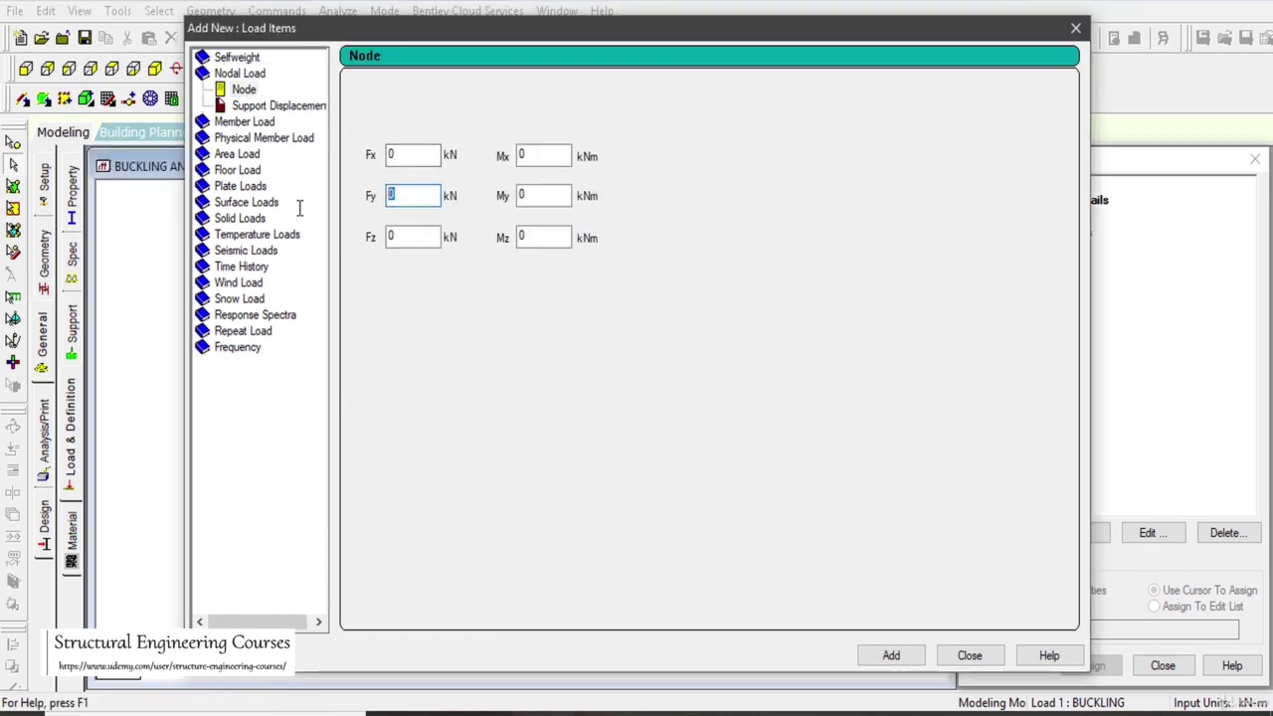
pyautogui.click(891, 655)
pyautogui.click(961, 660)
# Step: Try assigning the nodal load to every node in the view, and delete that load item
pyautogui.click(1062, 234)
pyautogui.click(1025, 606)
pyautogui.click(1091, 665)
pyautogui.click(1134, 474)
pyautogui.moveTo(666, 426); pyautogui.dragTo(729, 457)
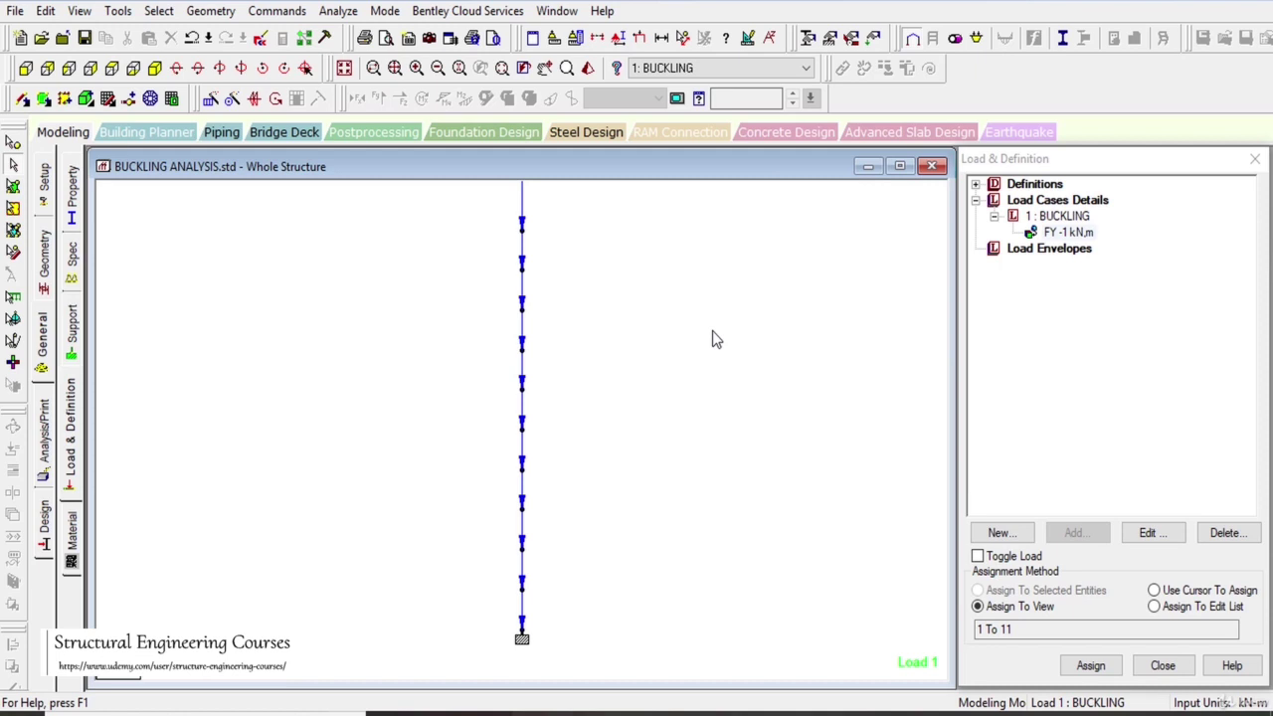
pyautogui.click(1060, 236)
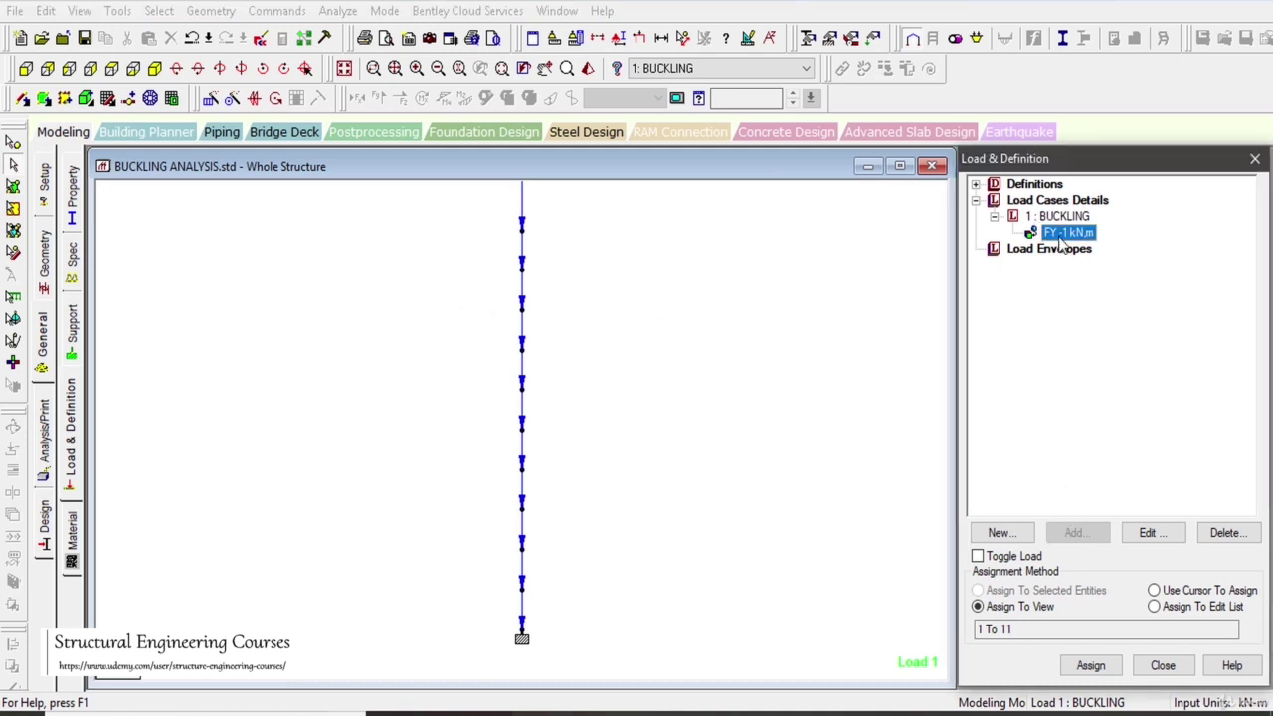
pyautogui.click(1227, 533)
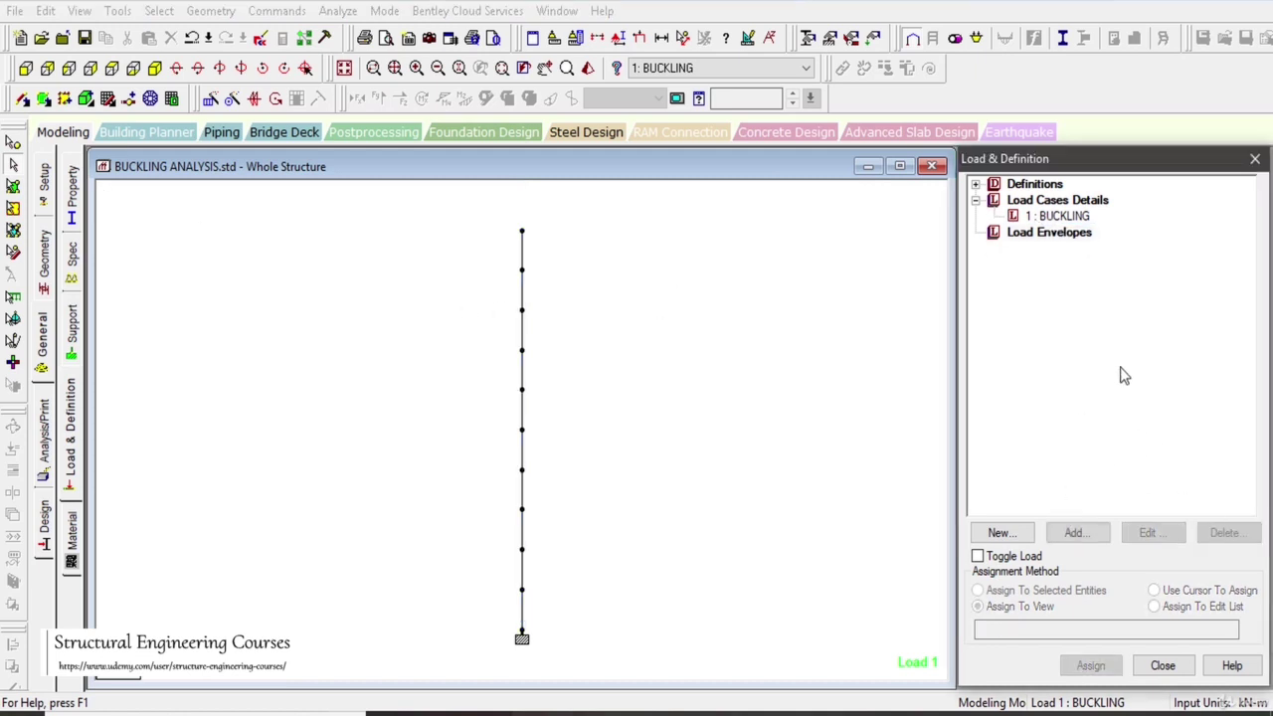
# Step: Add a nodal load of FY -1 kN to the BUCKLING load case
pyautogui.click(1060, 216)
pyautogui.click(1076, 533)
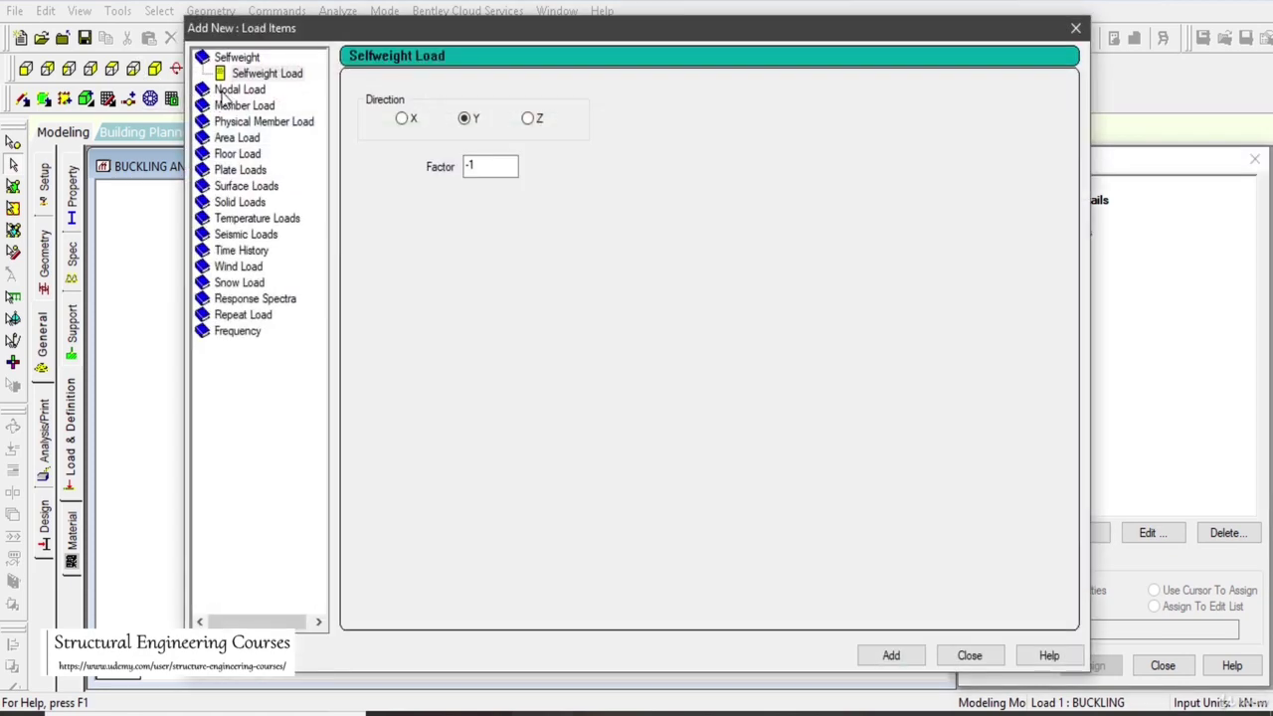
pyautogui.click(237, 89)
pyautogui.press('Tab')
pyautogui.write('-1')
pyautogui.click(905, 659)
pyautogui.click(970, 655)
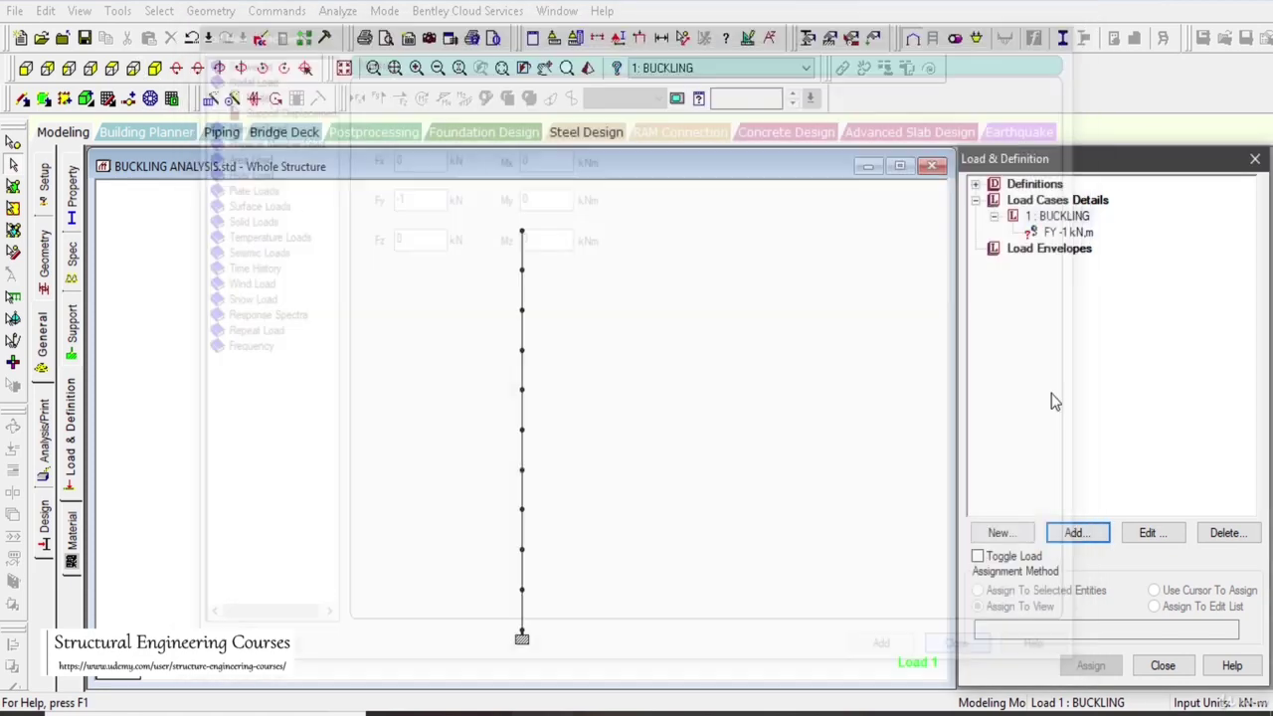
# Step: Assign the FY -1 kN nodal load to only the column's top node
pyautogui.click(1067, 232)
pyautogui.click(13, 144)
pyautogui.moveTo(469, 207); pyautogui.dragTo(589, 251)
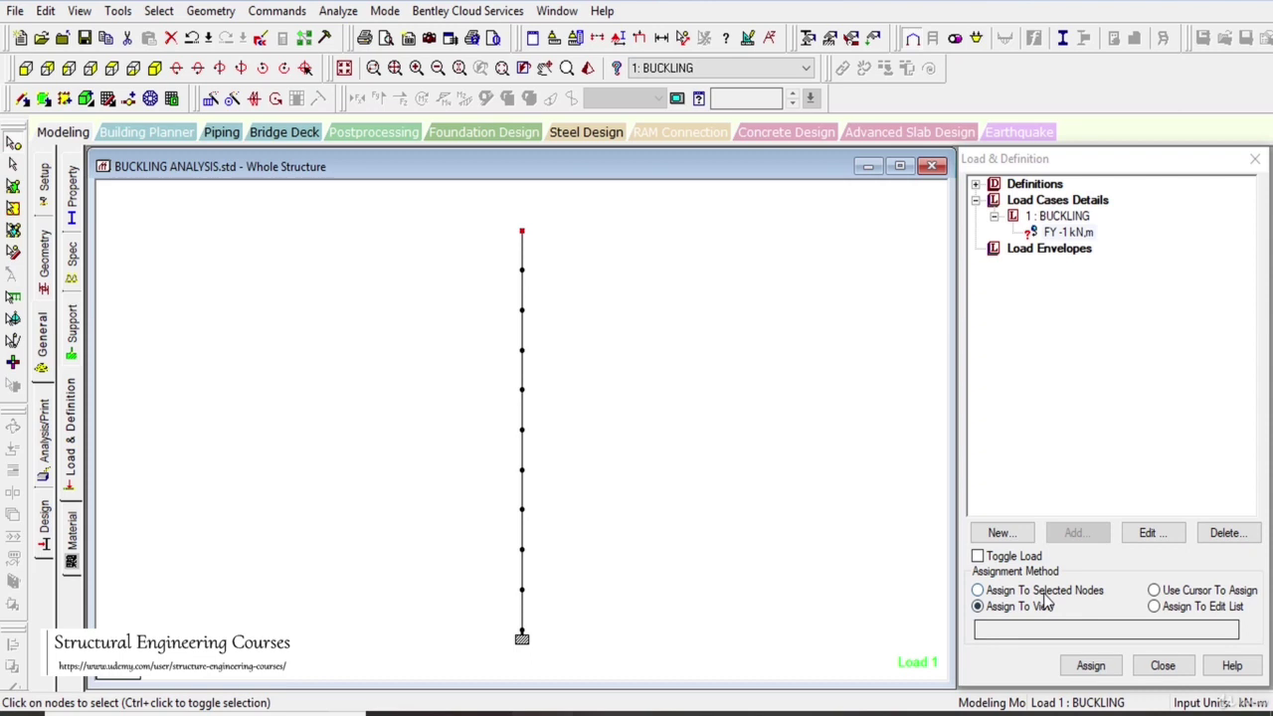
pyautogui.click(1044, 591)
pyautogui.click(1091, 666)
pyautogui.click(1144, 473)
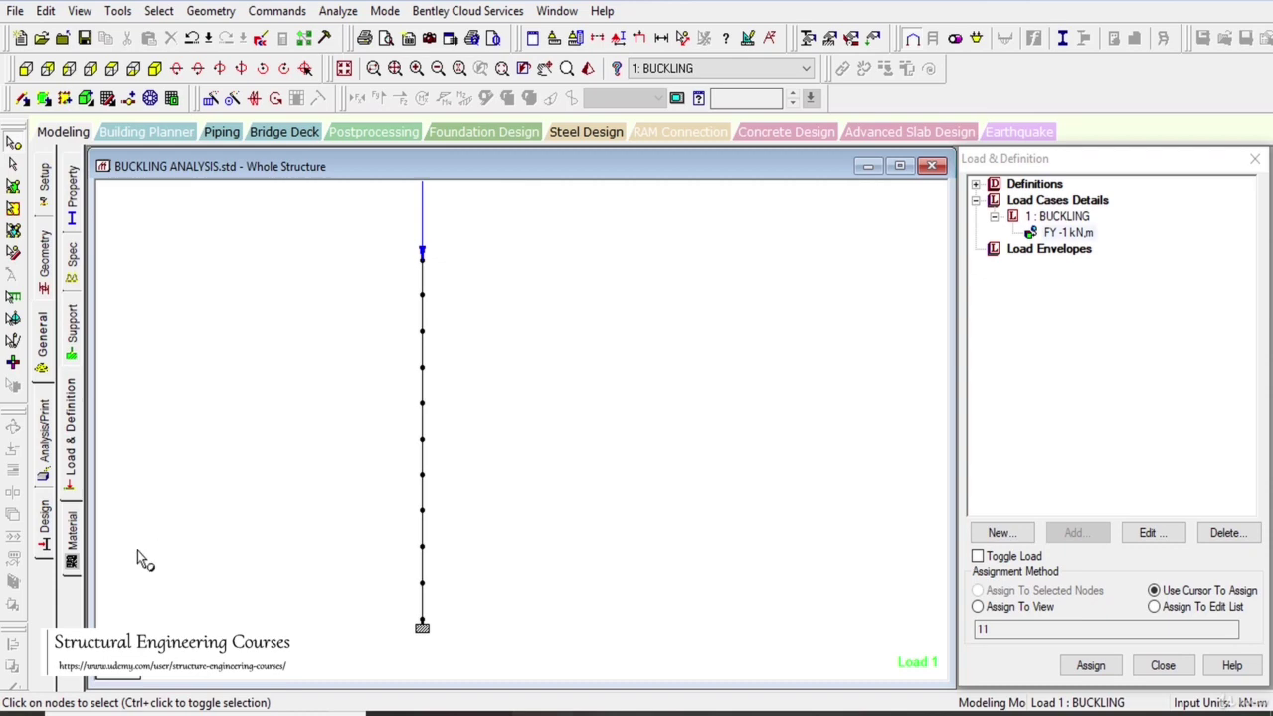
# Step: Review the column's material, load, support, specification and section property definitions
pyautogui.click(71, 532)
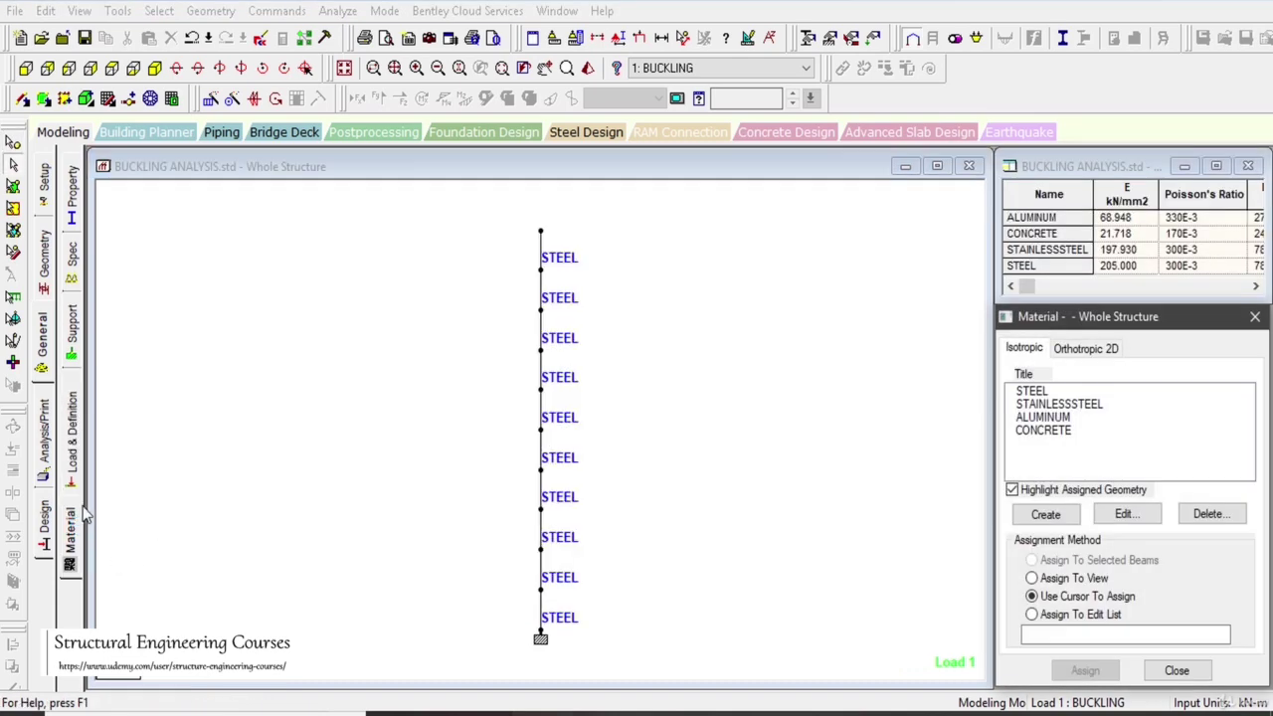
pyautogui.click(74, 436)
pyautogui.click(69, 329)
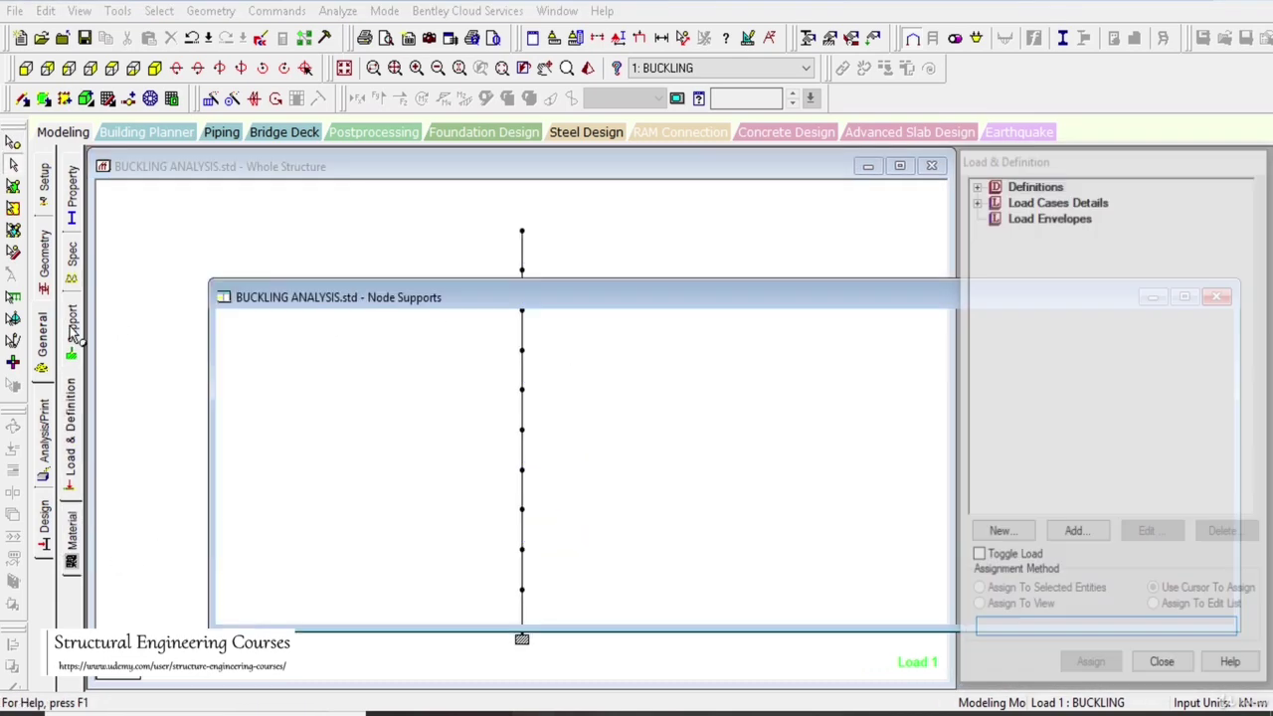
pyautogui.click(71, 255)
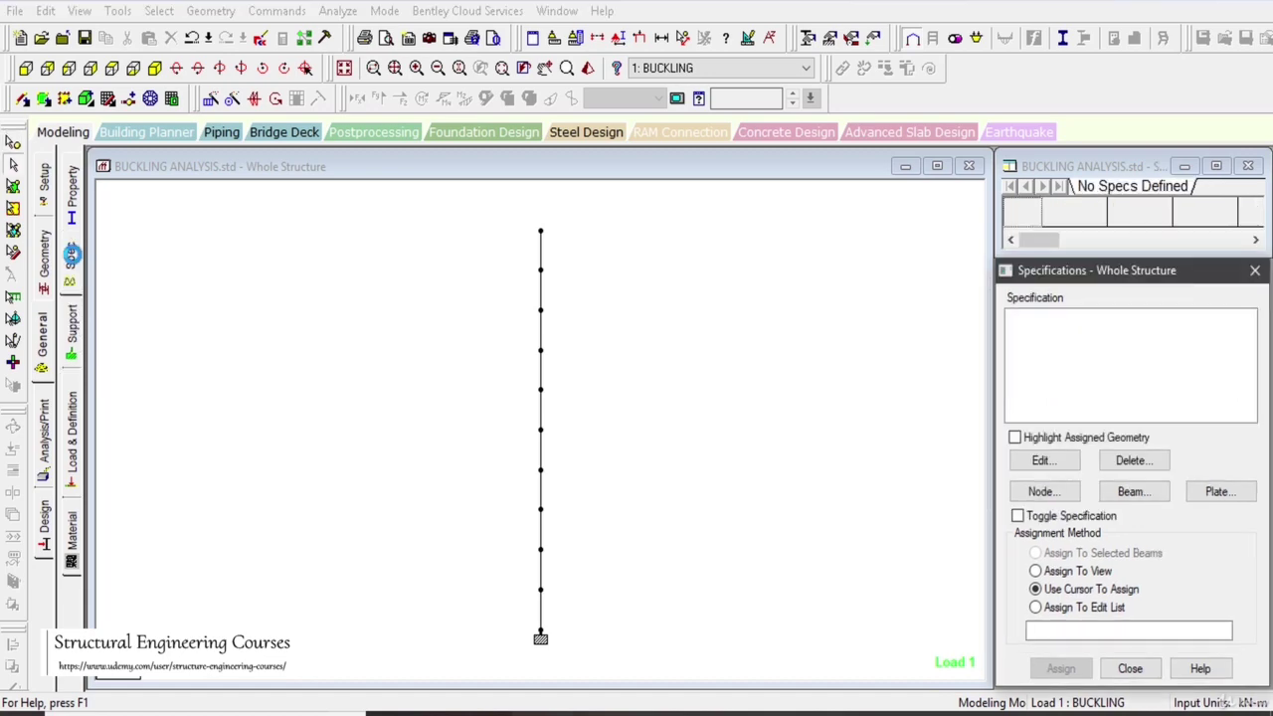
pyautogui.click(71, 194)
pyautogui.moveTo(170, 276); pyautogui.dragTo(251, 365)
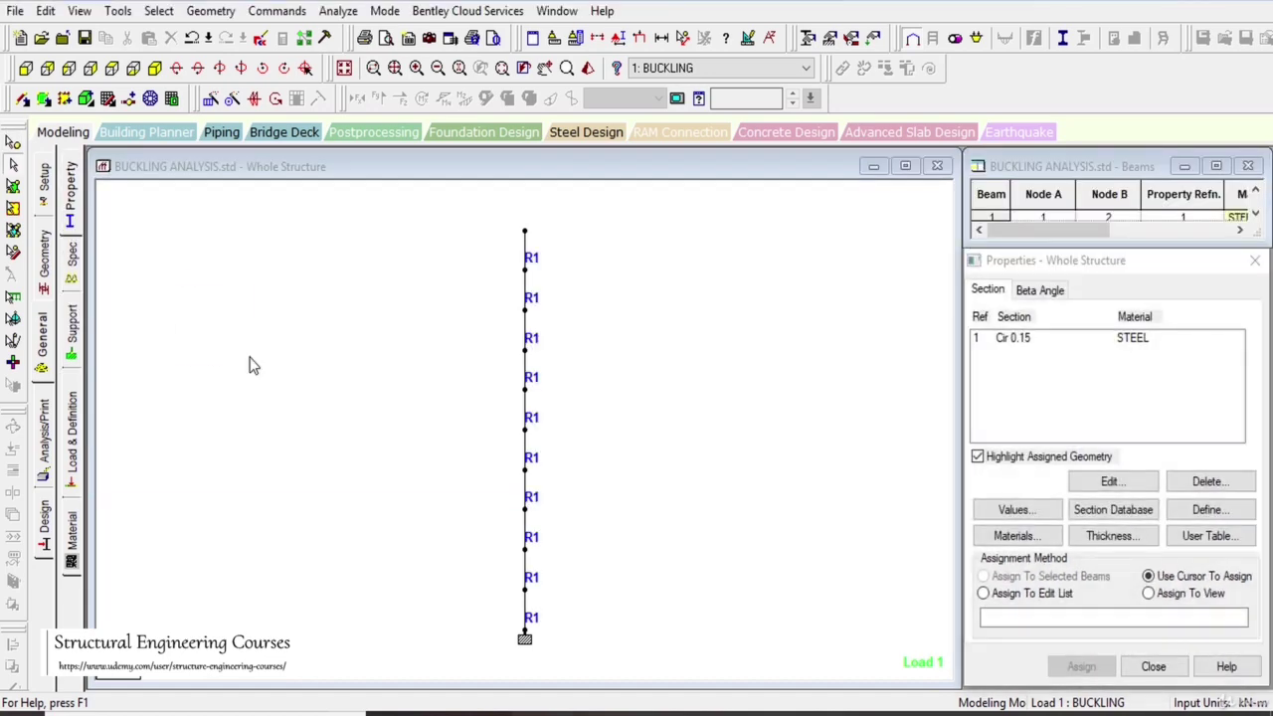
# Step: Add a Perform Buckling Analysis command with 25 iterations and the No Print option
pyautogui.click(46, 459)
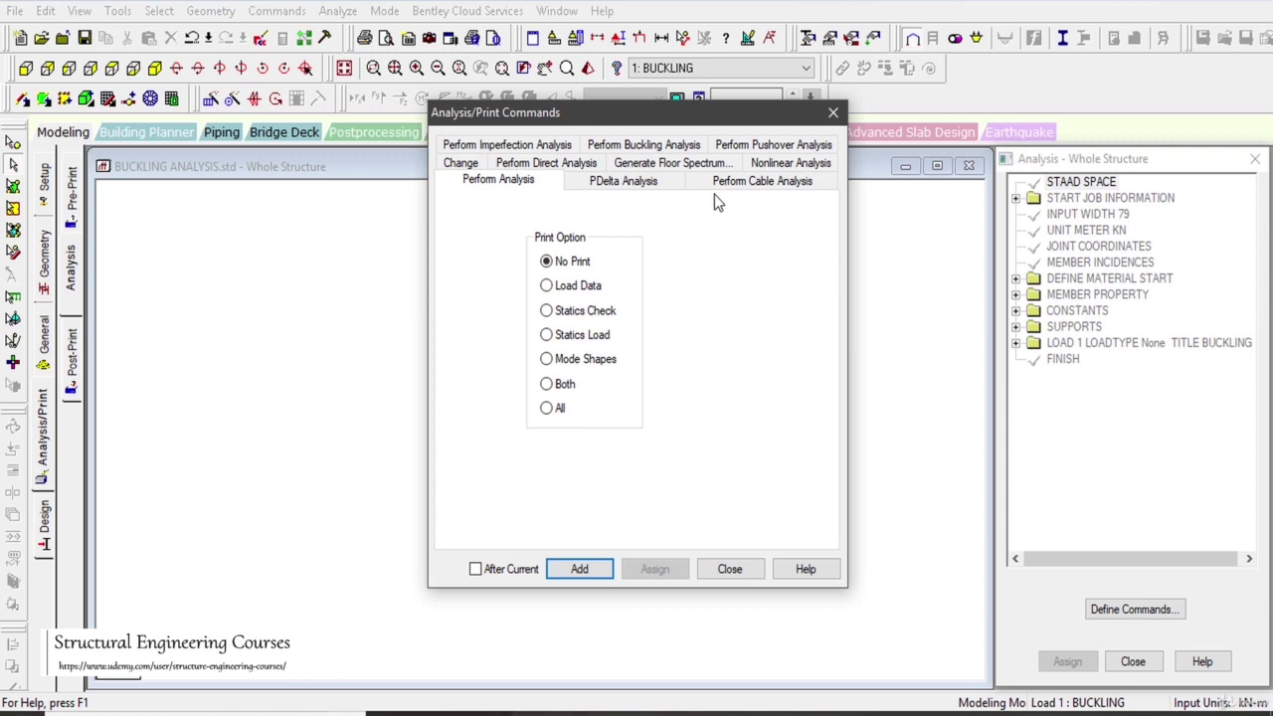
pyautogui.click(652, 145)
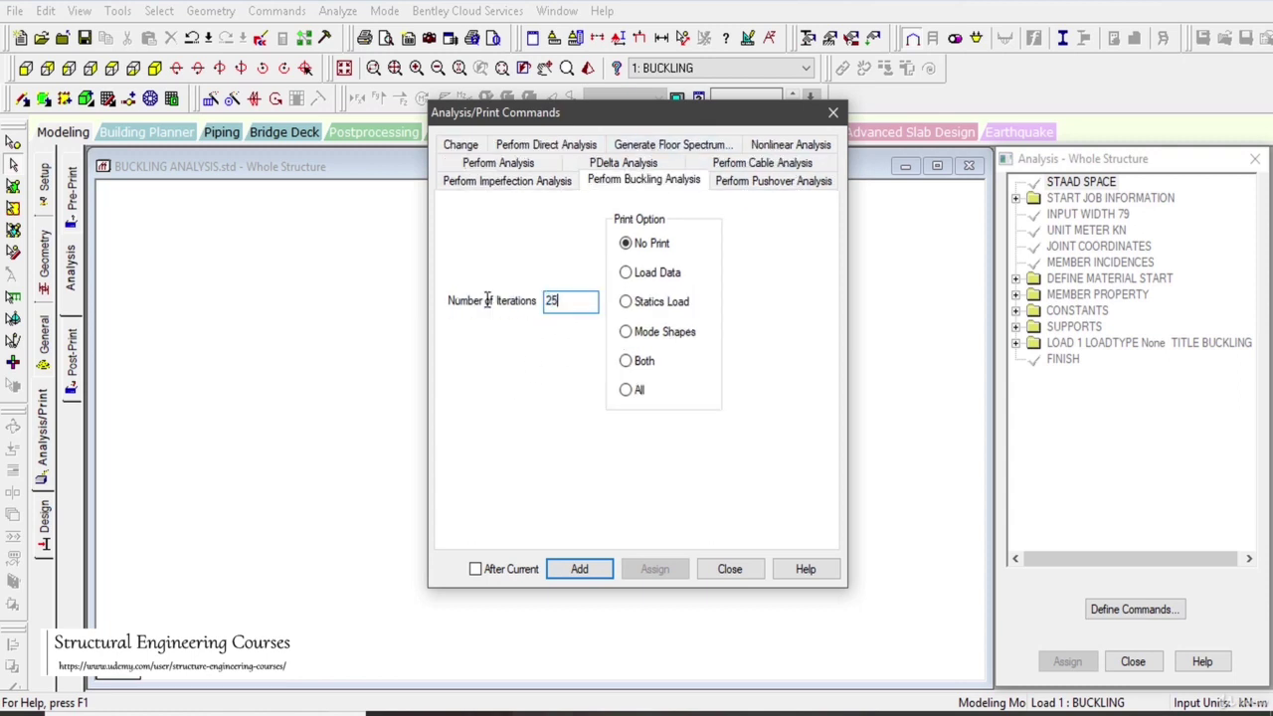
pyautogui.click(582, 573)
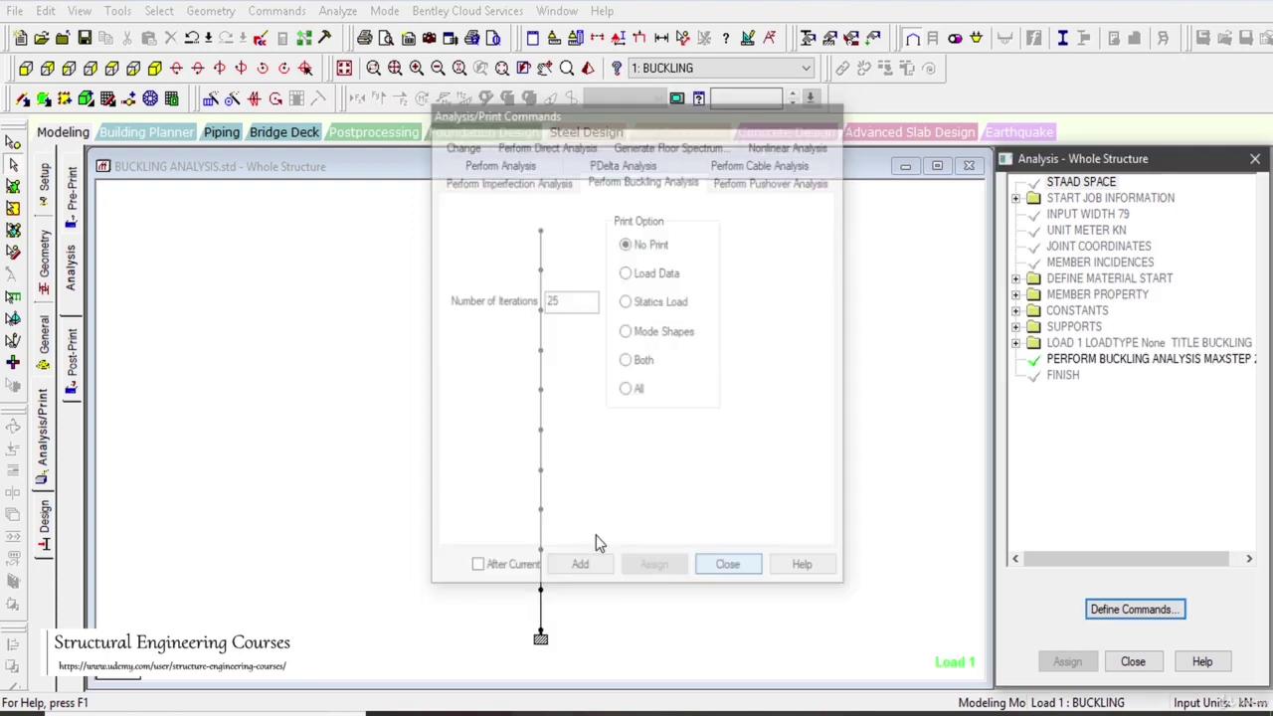
# Step: Run the analysis, saving the modified structure first, and close the analysis window once processing completes
pyautogui.click(338, 11)
pyautogui.click(348, 35)
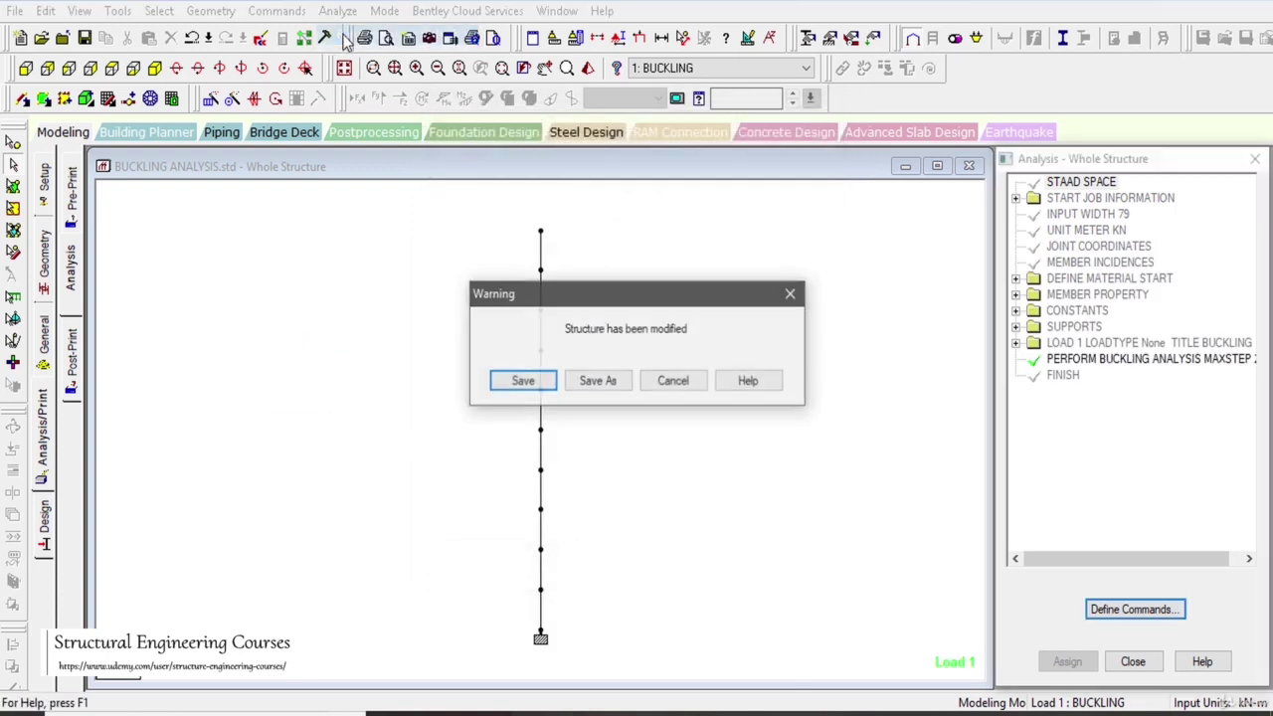
pyautogui.press('Return')
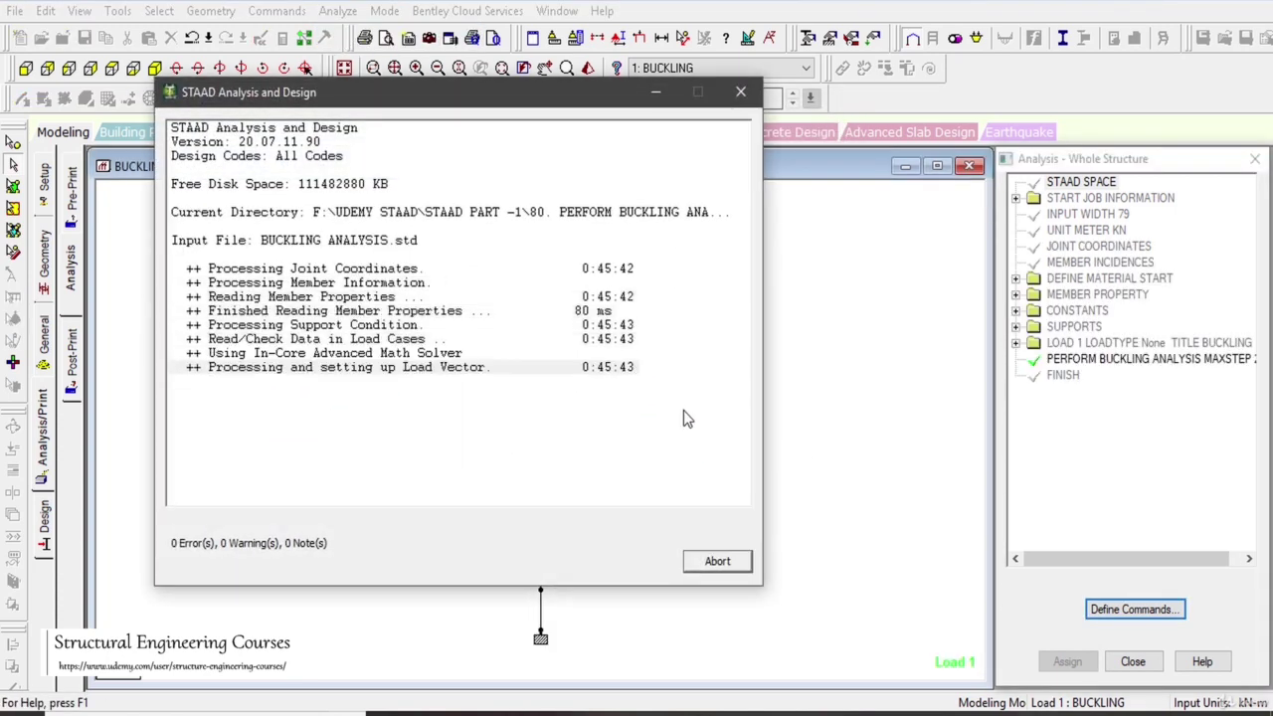
pyautogui.click(716, 560)
pyautogui.moveTo(199, 349); pyautogui.dragTo(305, 446)
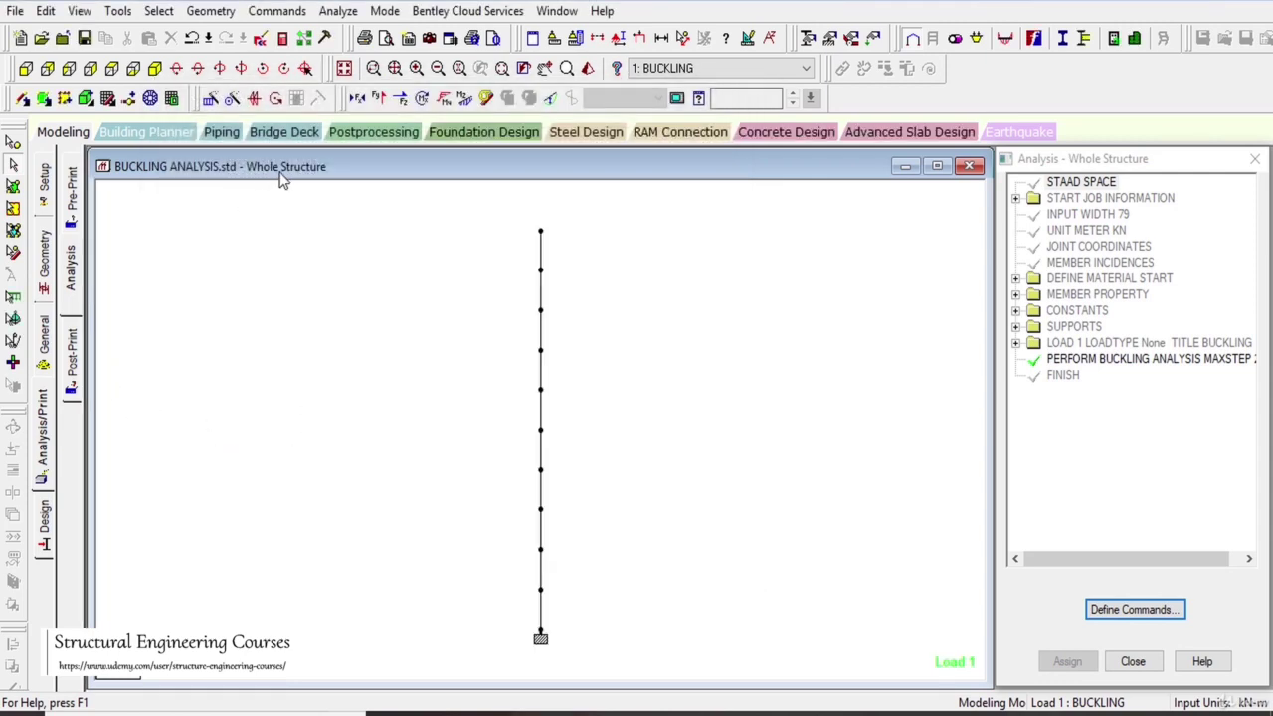
# Step: Open the postprocessing buckling results for the BUCKLING load case and examine the factors and shapes of modes 1 to 4
pyautogui.click(393, 135)
pyautogui.click(654, 509)
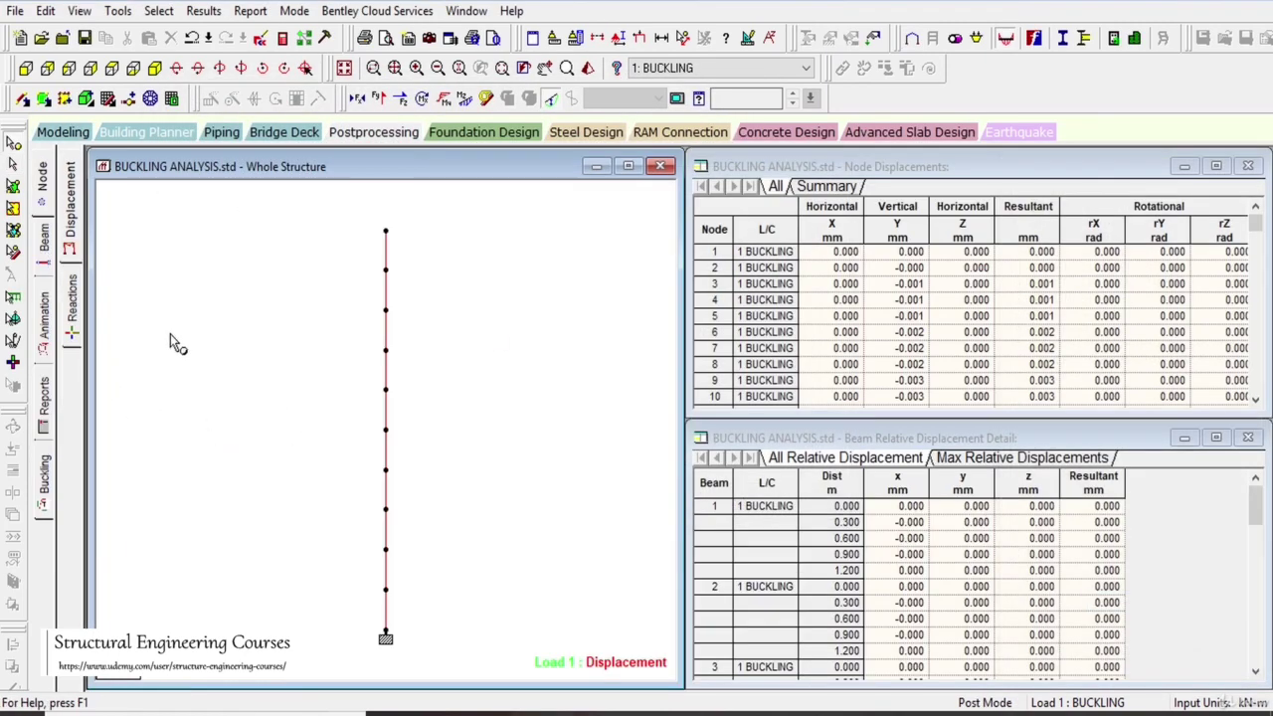
pyautogui.click(45, 493)
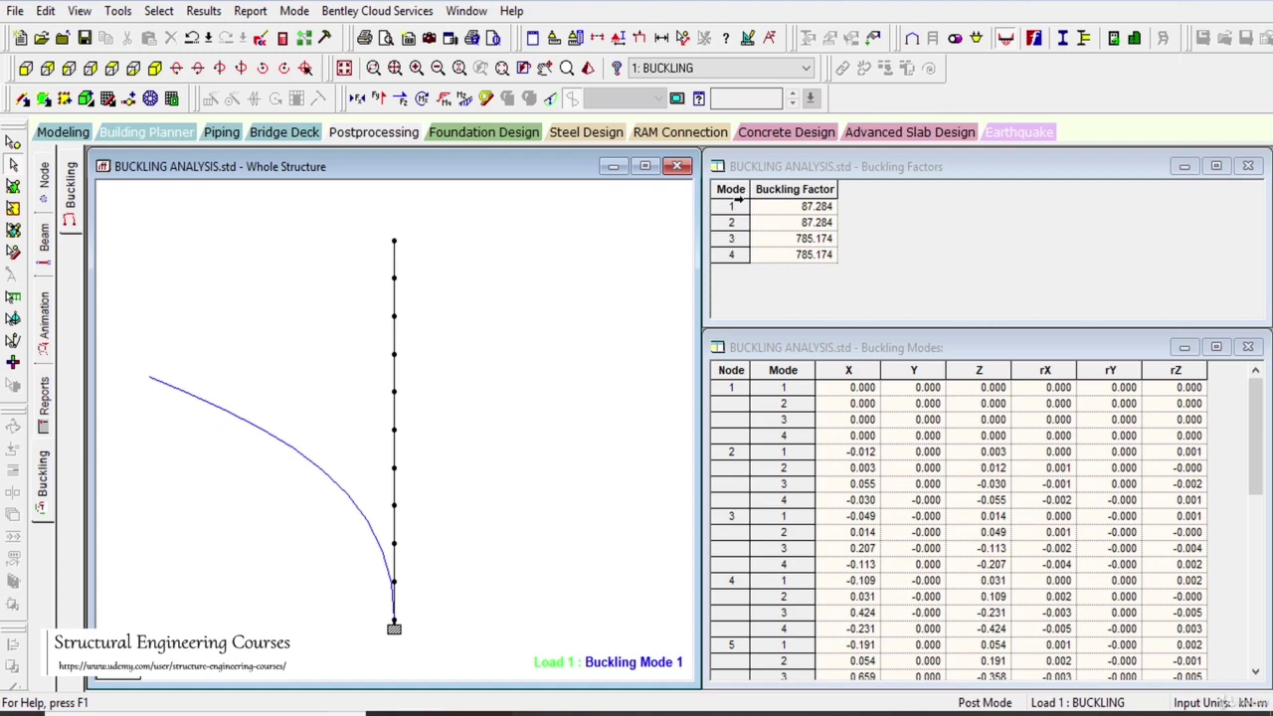
pyautogui.click(733, 205)
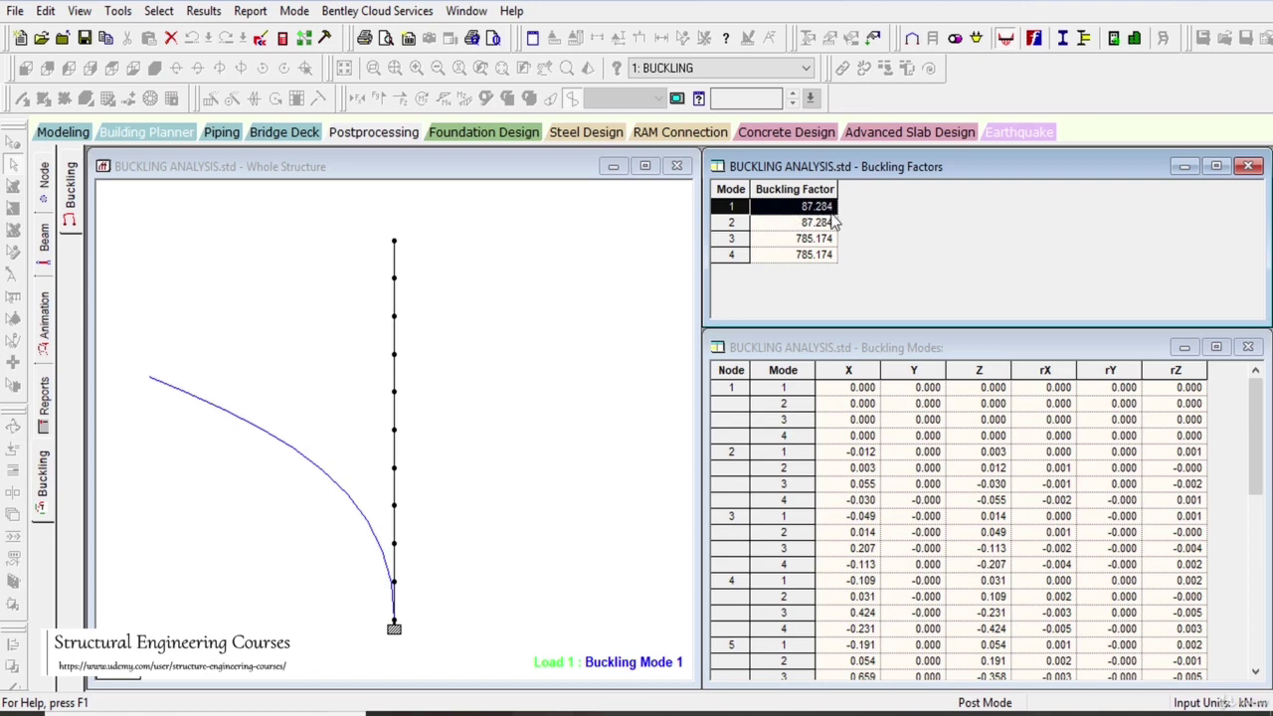
pyautogui.click(731, 222)
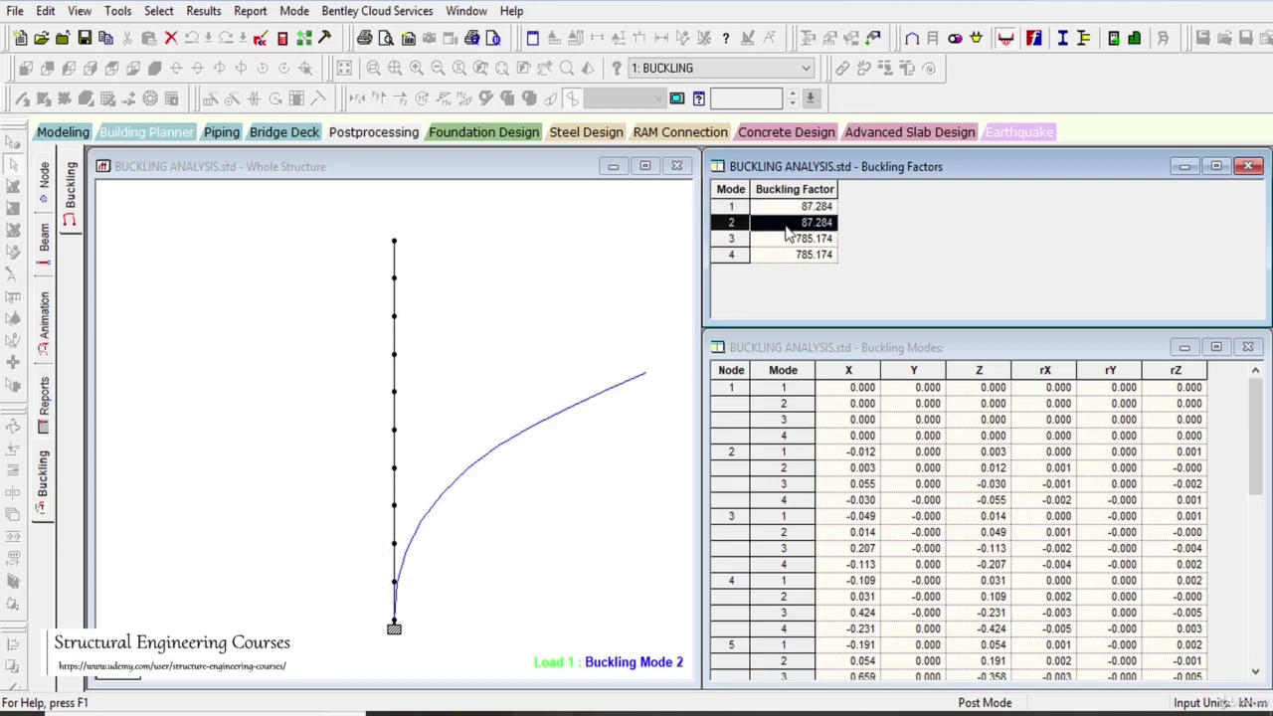
pyautogui.click(743, 239)
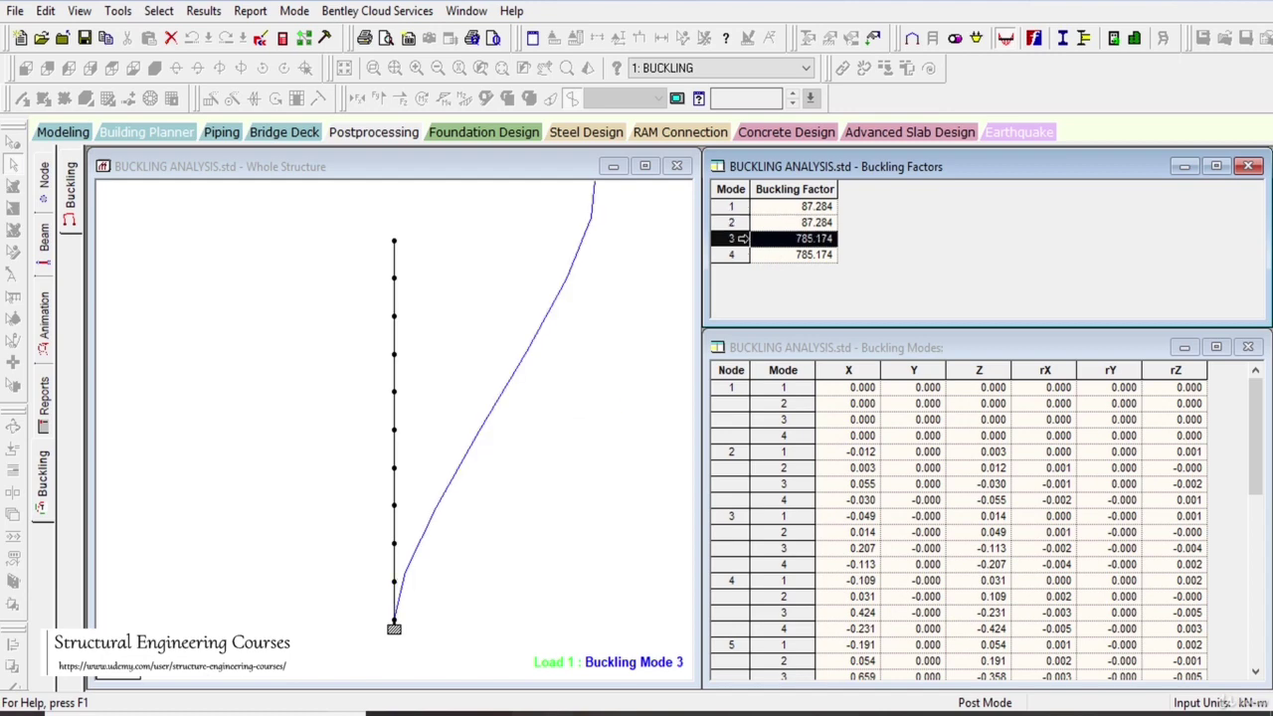
pyautogui.scroll(-3, 475, 432)
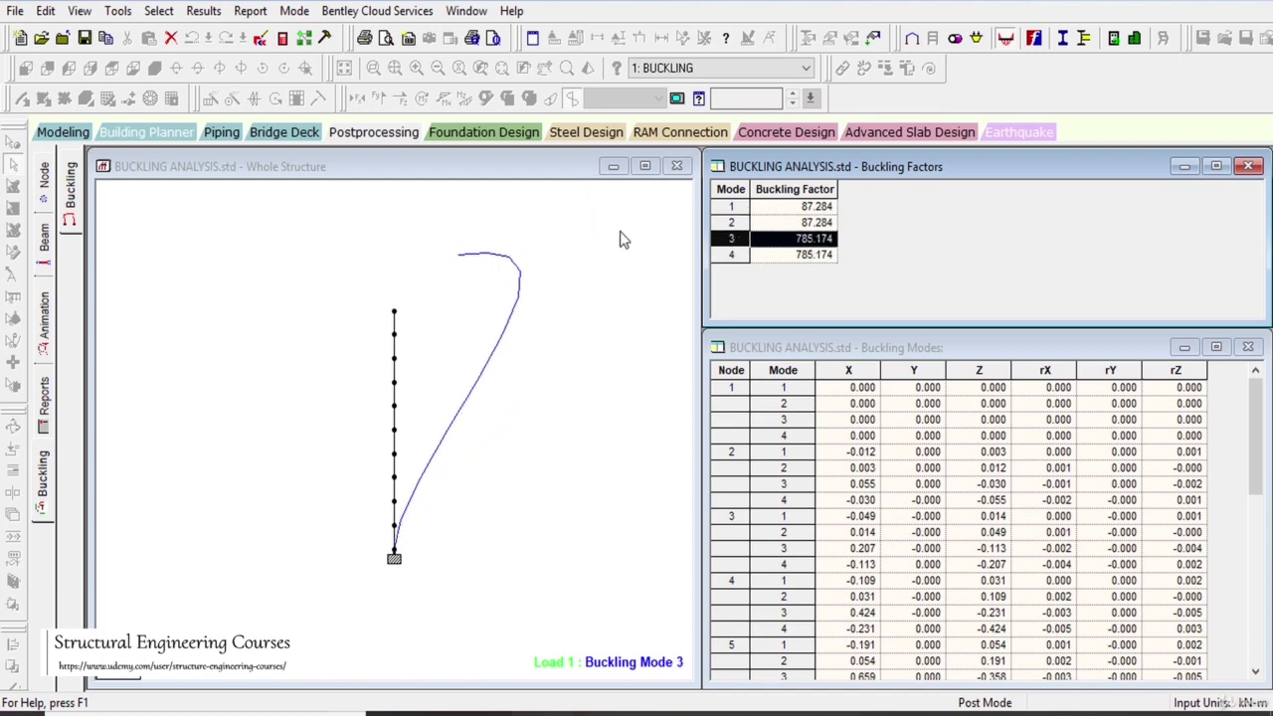
pyautogui.click(740, 255)
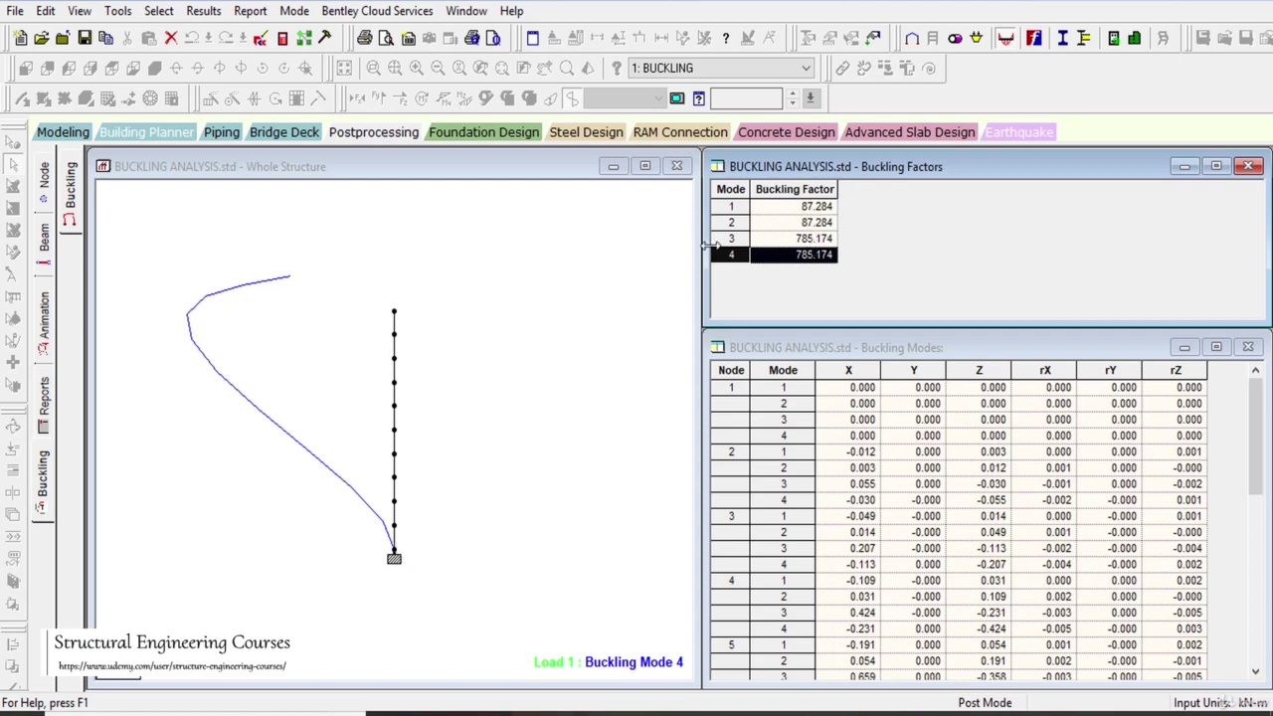
pyautogui.click(794, 206)
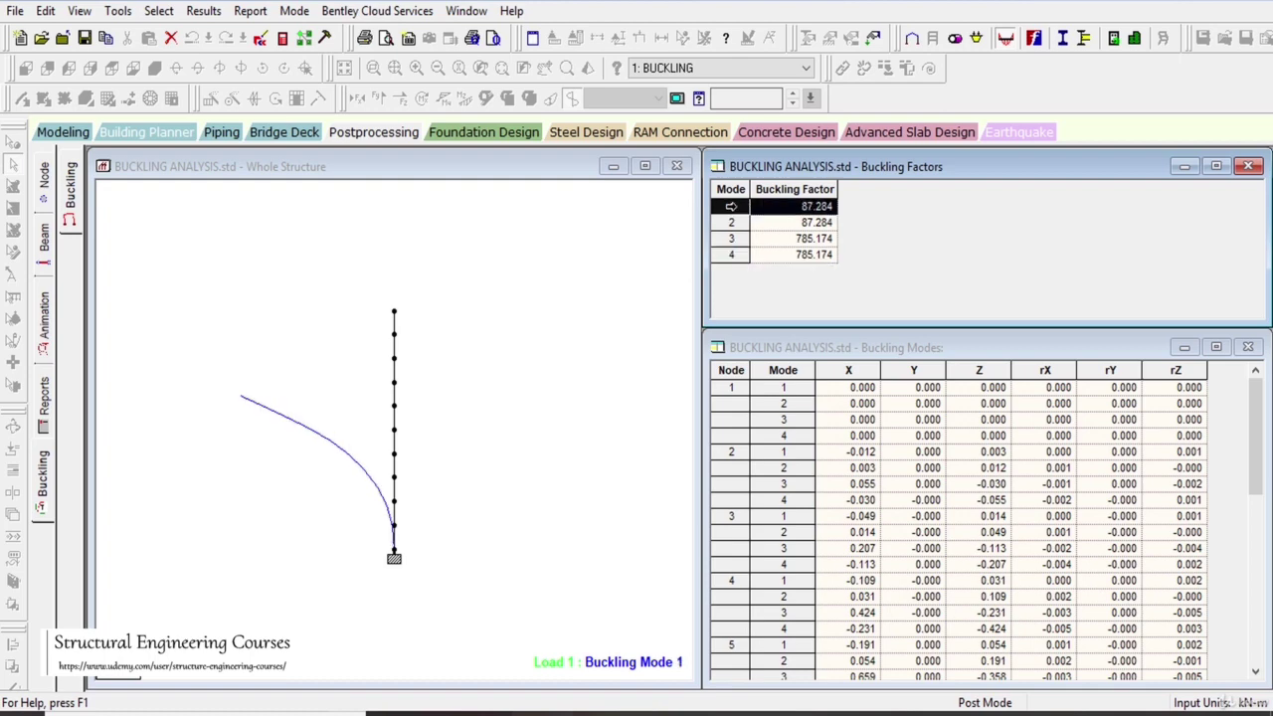
pyautogui.click(813, 213)
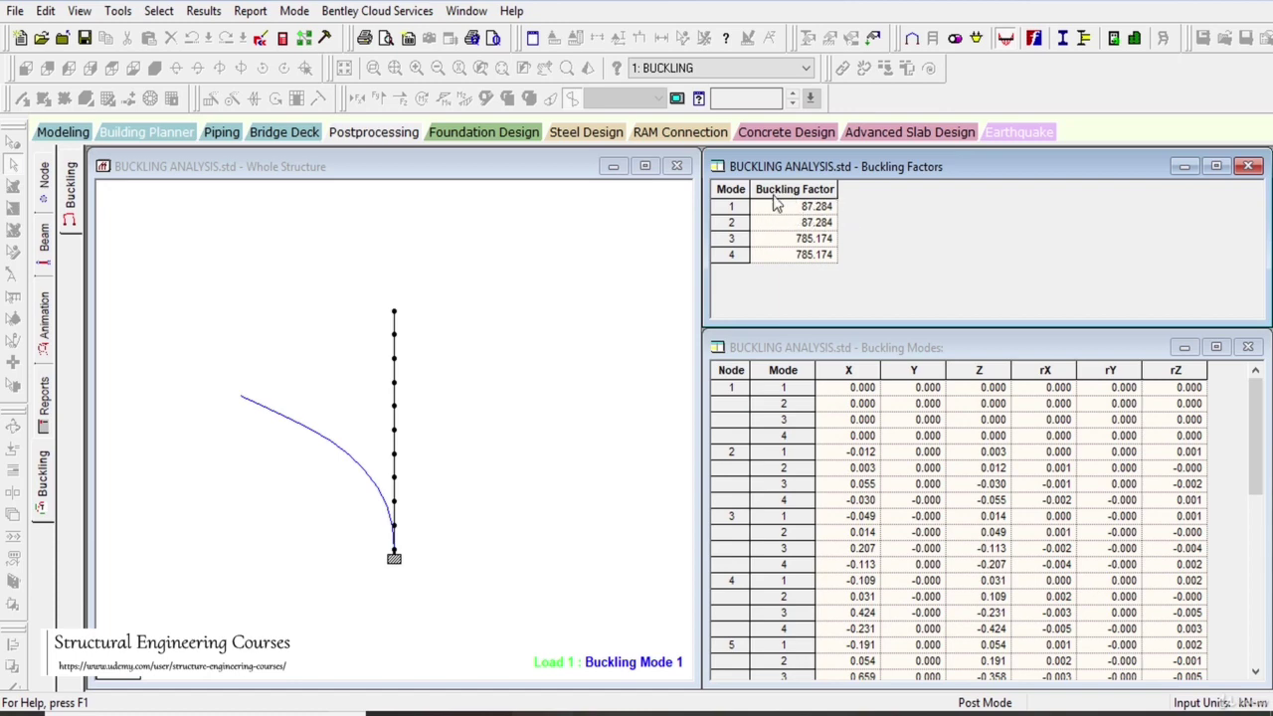
# Step: Check the FY -1 kN load on the column in the model and the end-condition cases on the Euler column formula web page
pyautogui.click(61, 132)
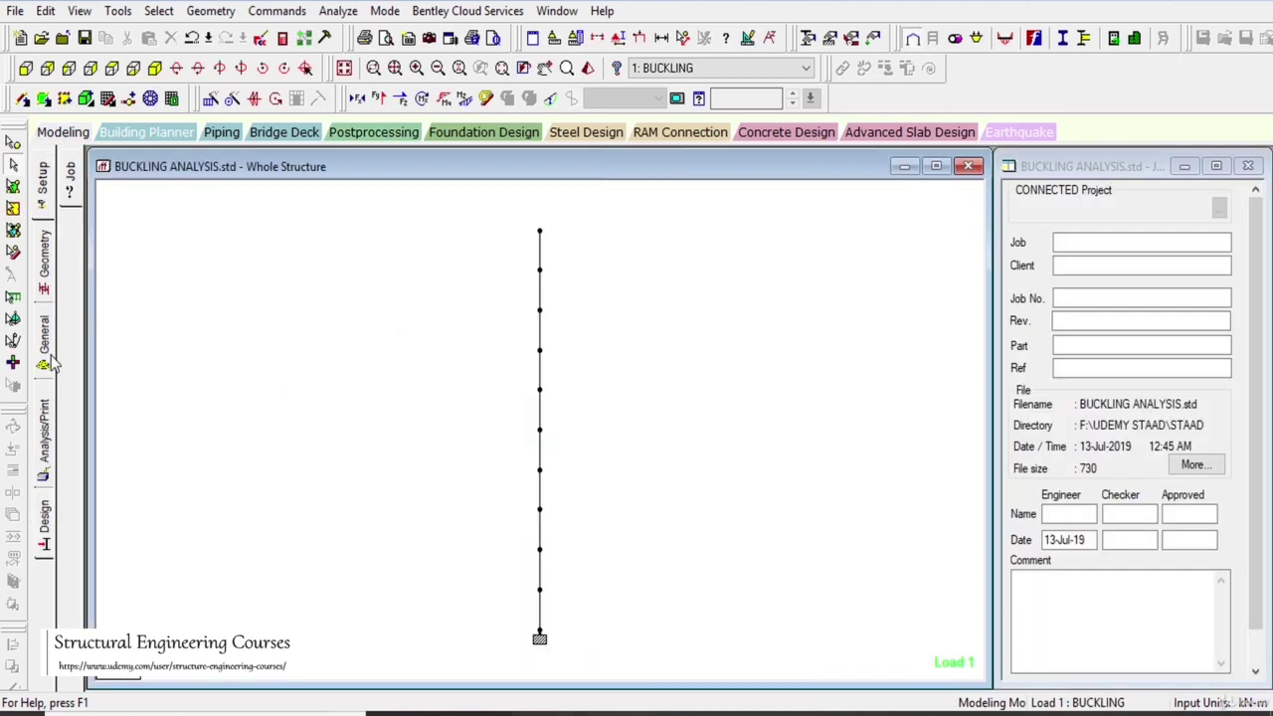
pyautogui.click(71, 440)
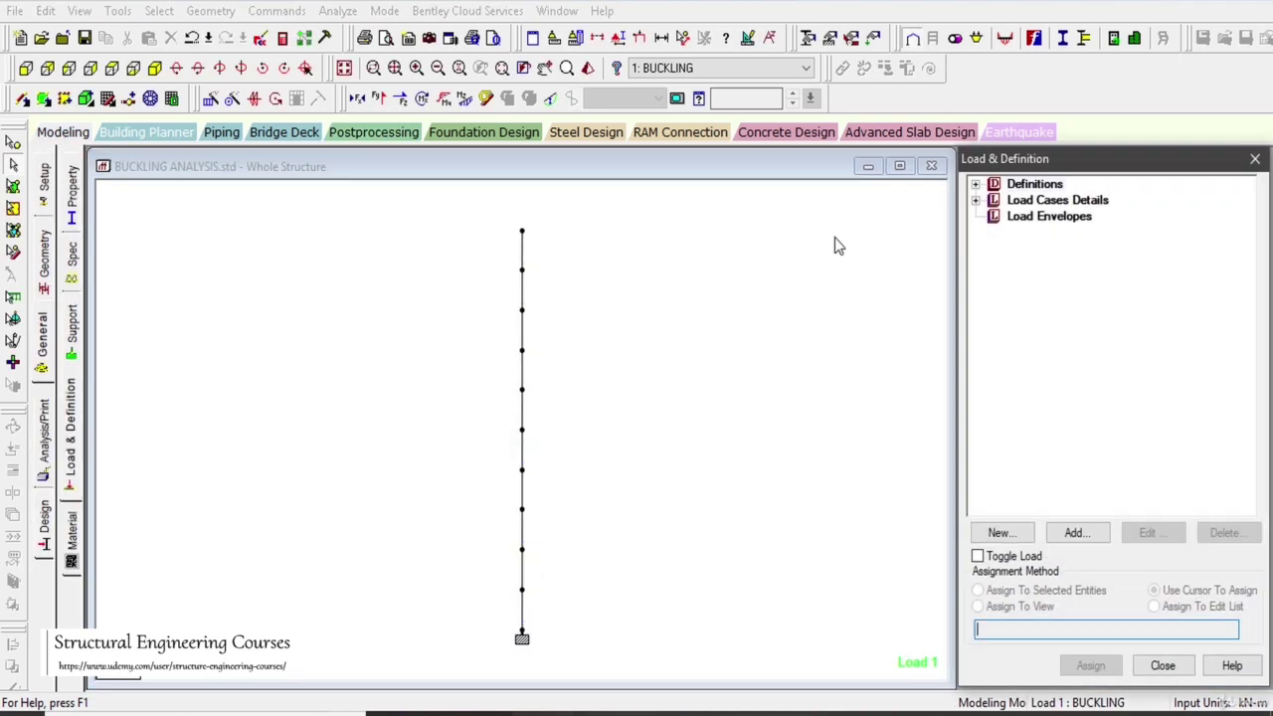
pyautogui.click(976, 200)
pyautogui.click(1066, 234)
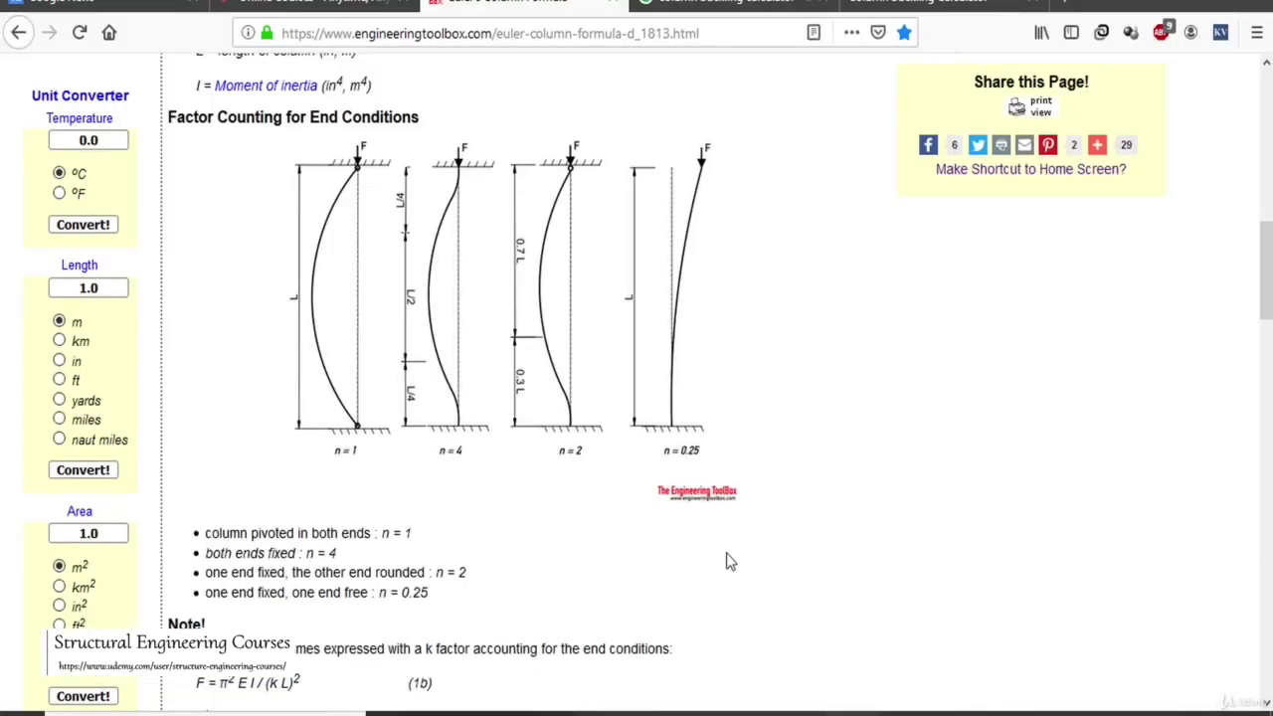
pyautogui.scroll(-5, 568, 497)
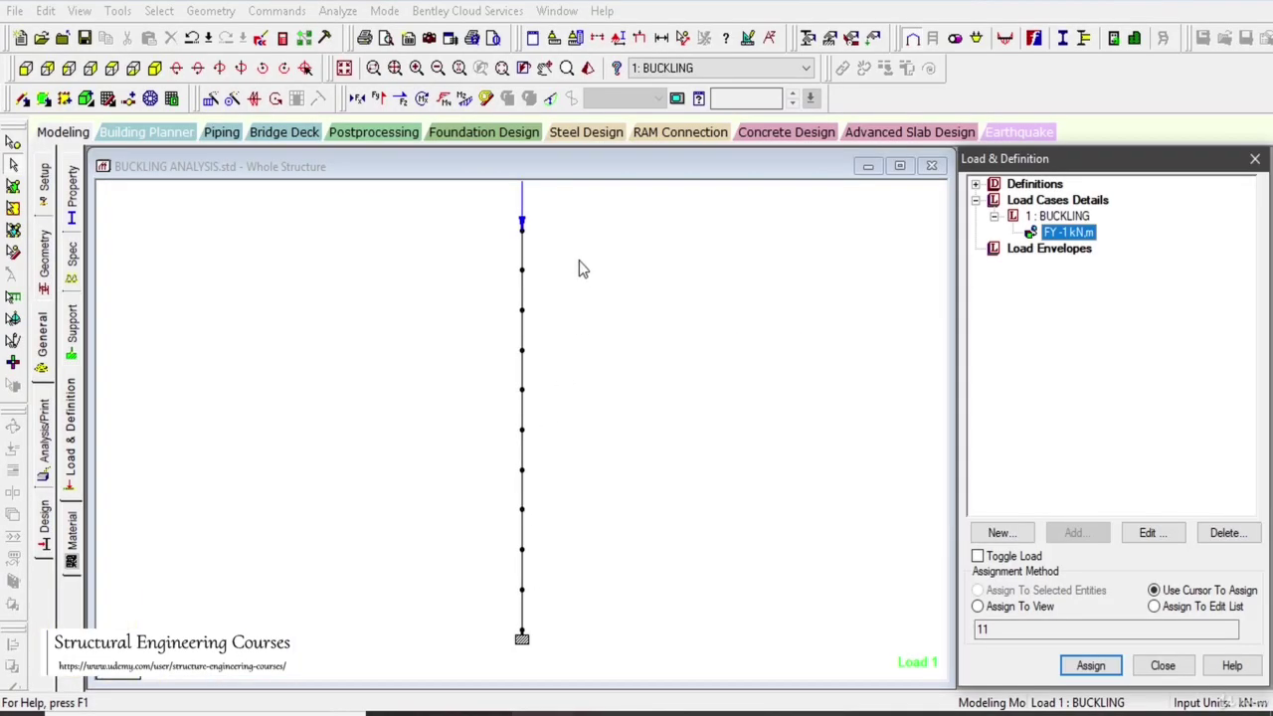
# Step: Return to the postprocessing buckling results and examine the mode 1 factor and shape against the column's top node
pyautogui.click(384, 139)
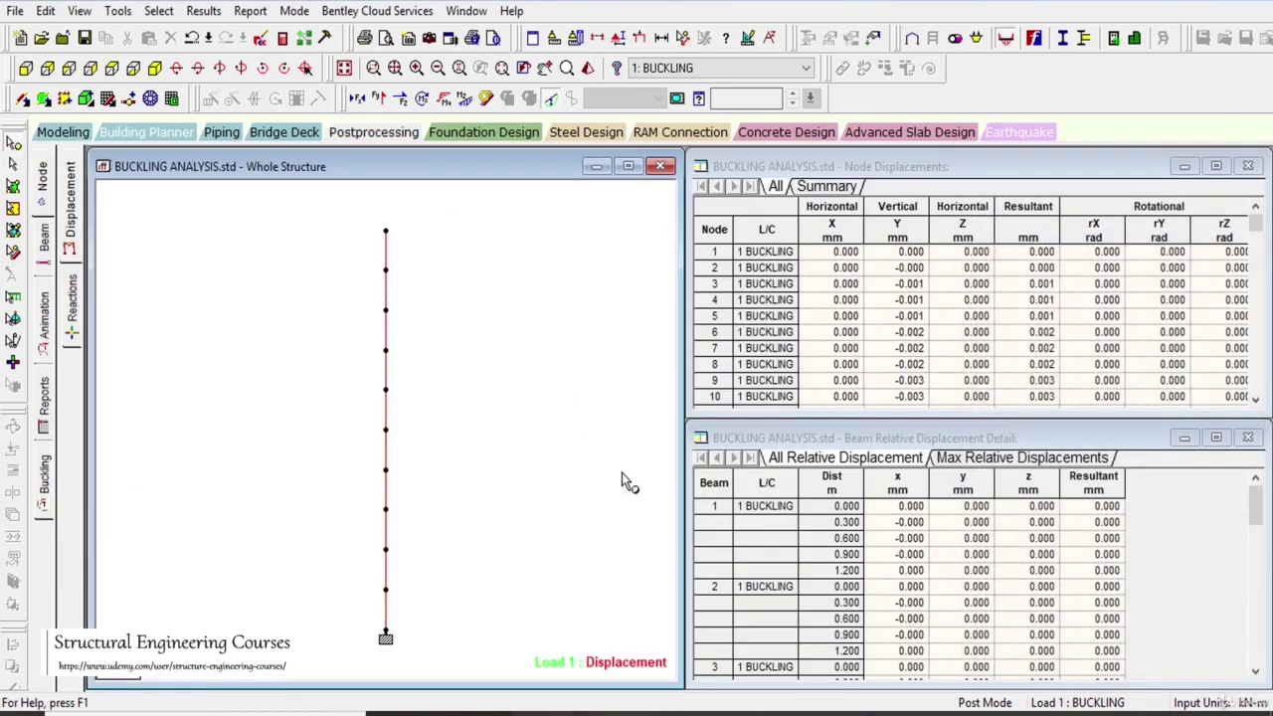
pyautogui.click(72, 187)
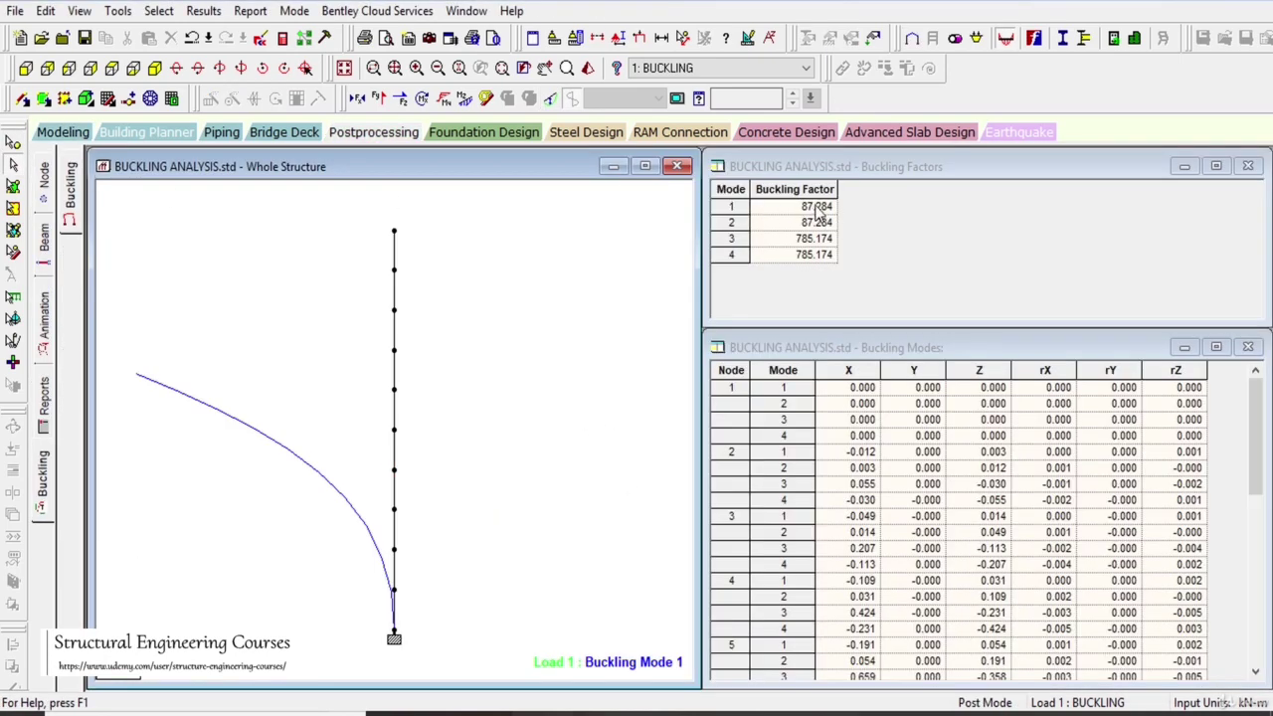
pyautogui.moveTo(483, 256); pyautogui.dragTo(546, 335)
pyautogui.moveTo(394, 234)
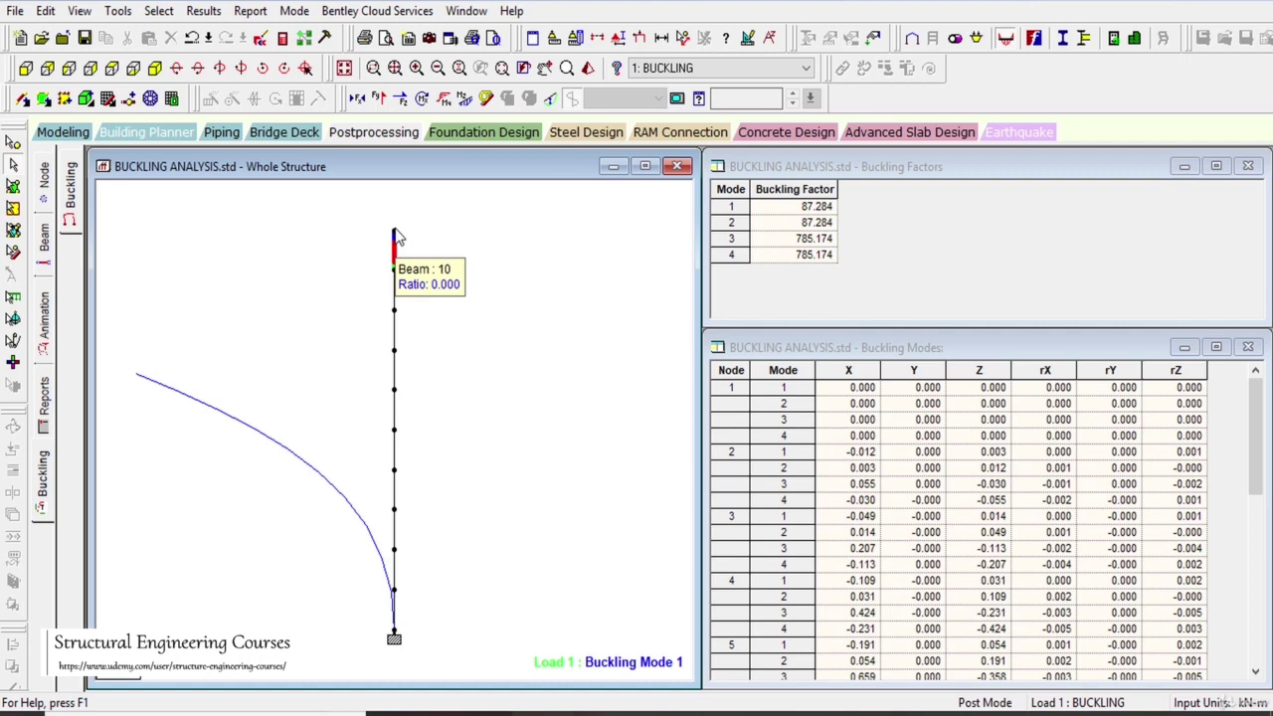
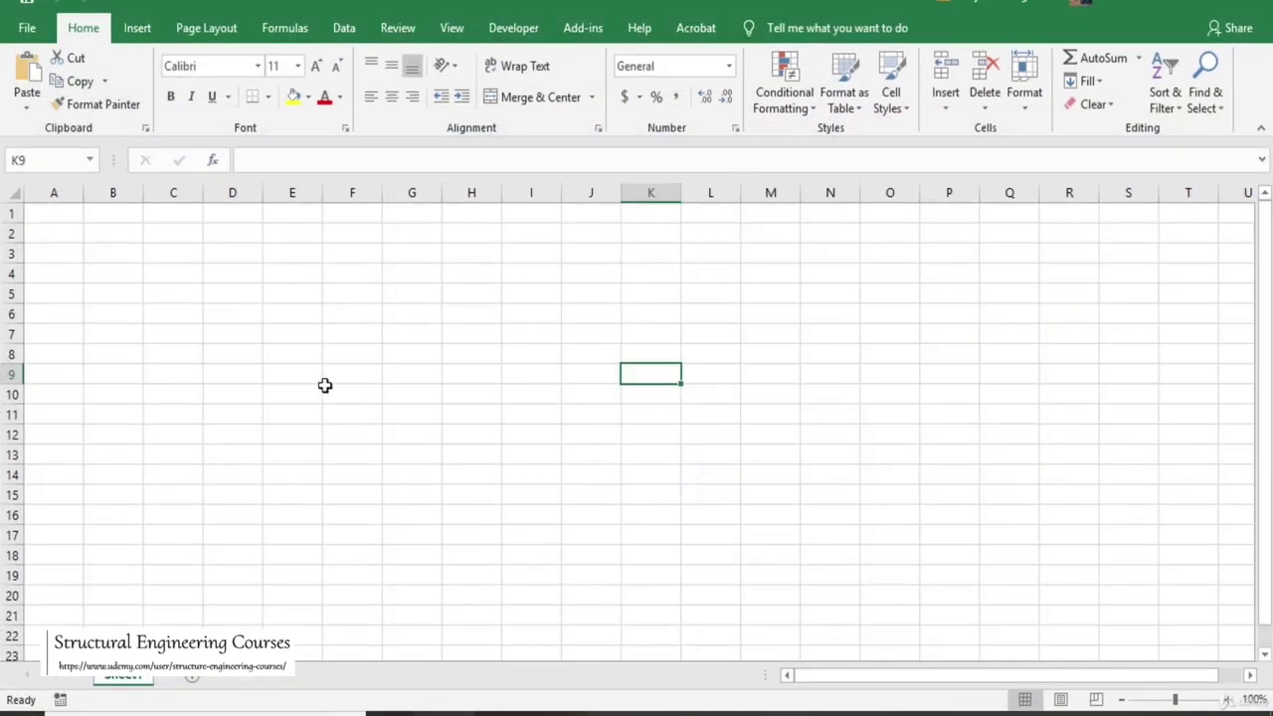
# Step: In the blank Excel sheet, enter DIA OF STEEL COLUMN in E7, 0.15 in H7 and M in I7
pyautogui.click(318, 335)
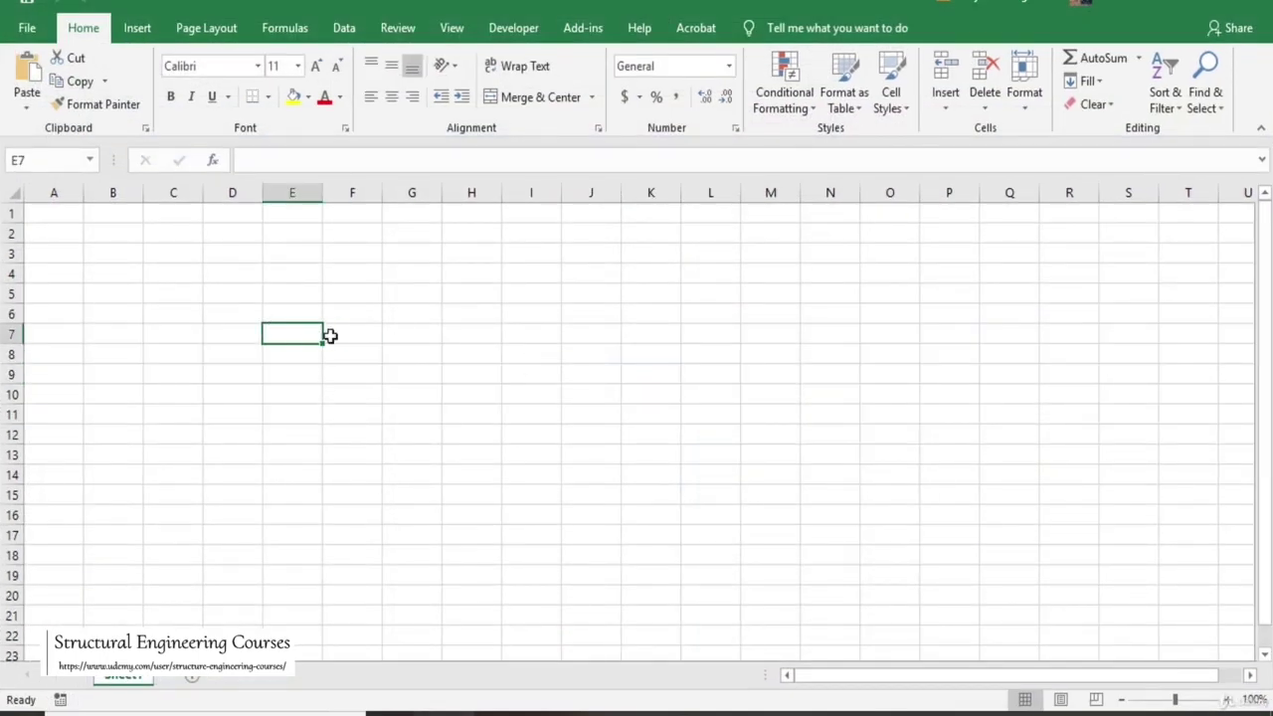
pyautogui.write('DIA OF')
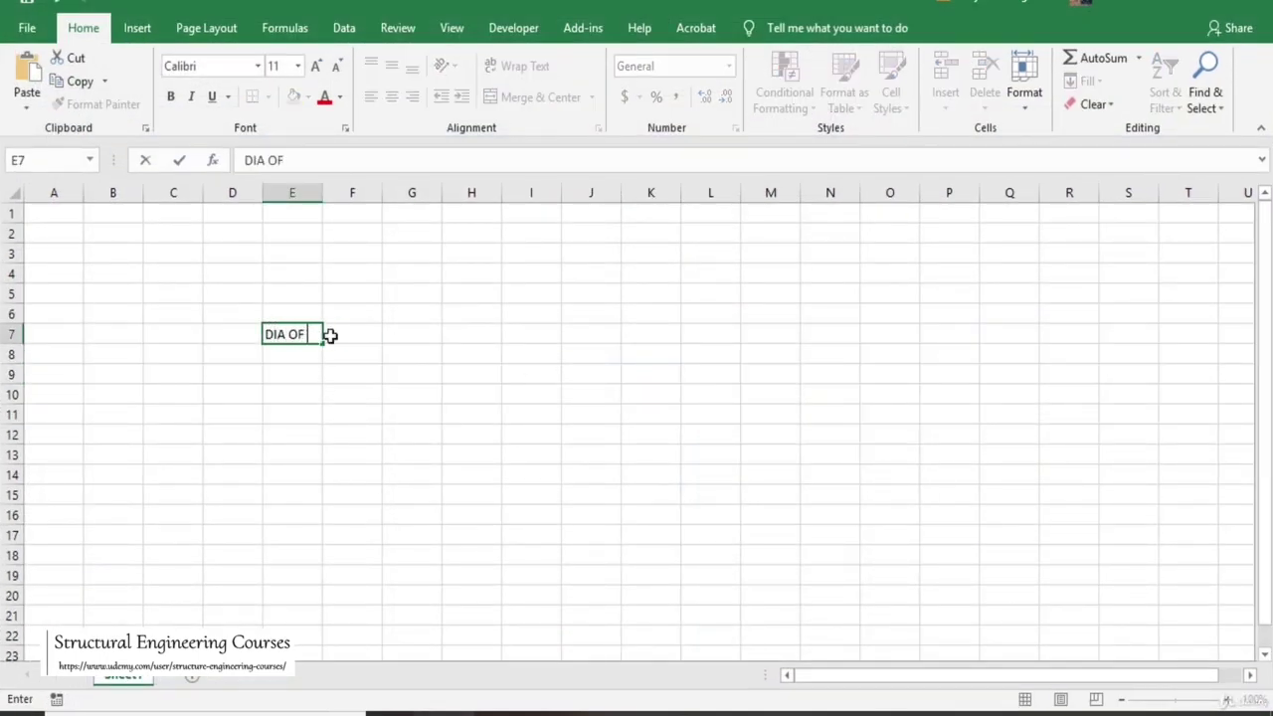
pyautogui.write(' STEEL COLUMN')
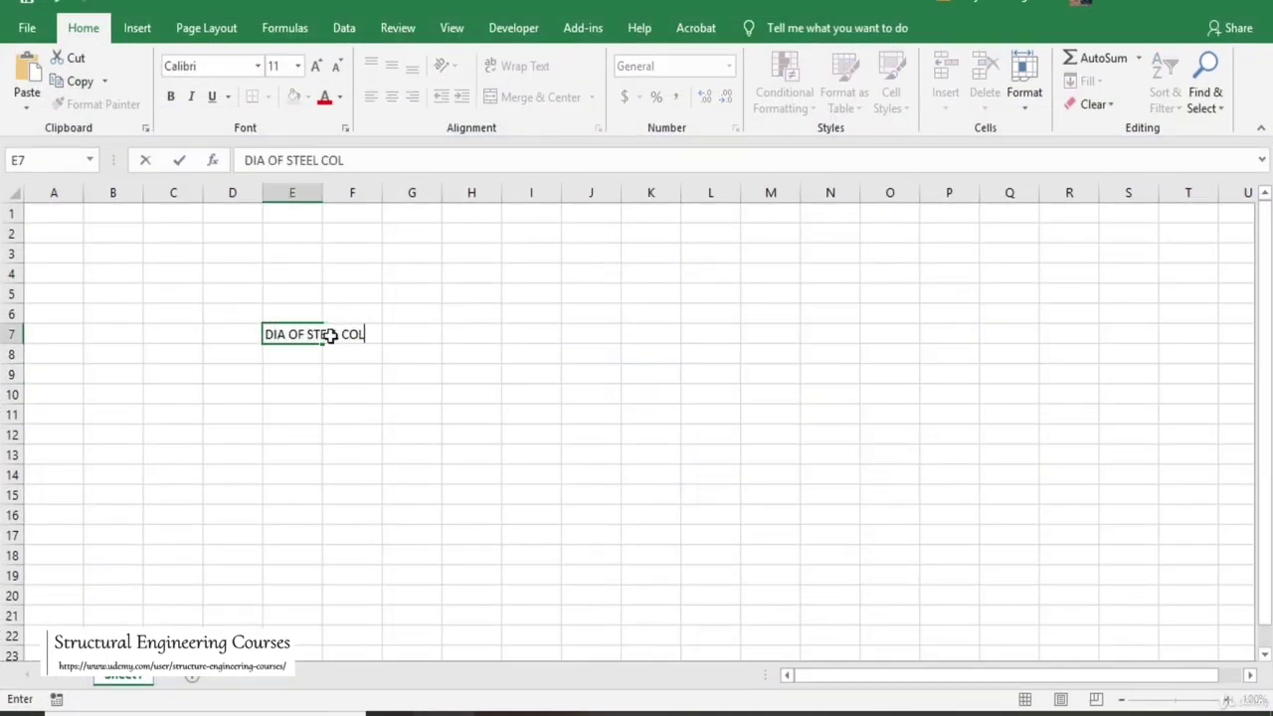
pyautogui.press('Right')
pyautogui.press('Right')
pyautogui.press('Right')
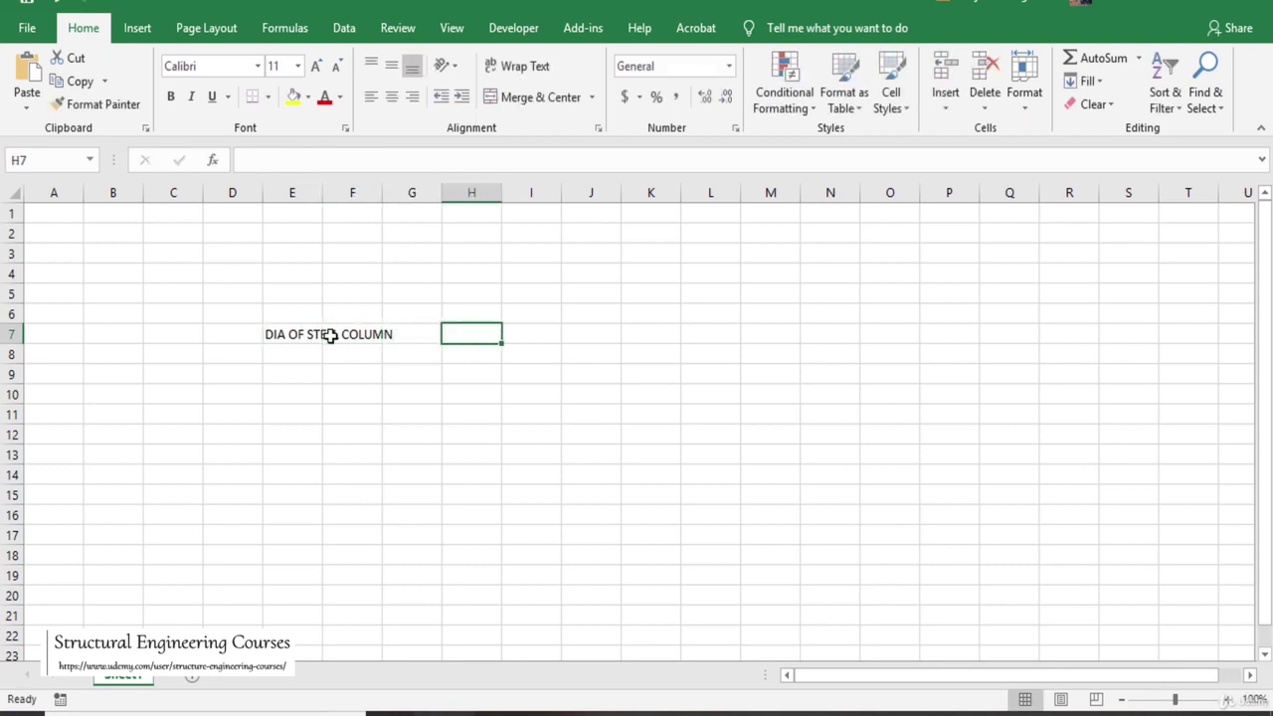
pyautogui.write('0.15')
pyautogui.press('Right')
pyautogui.write('M')
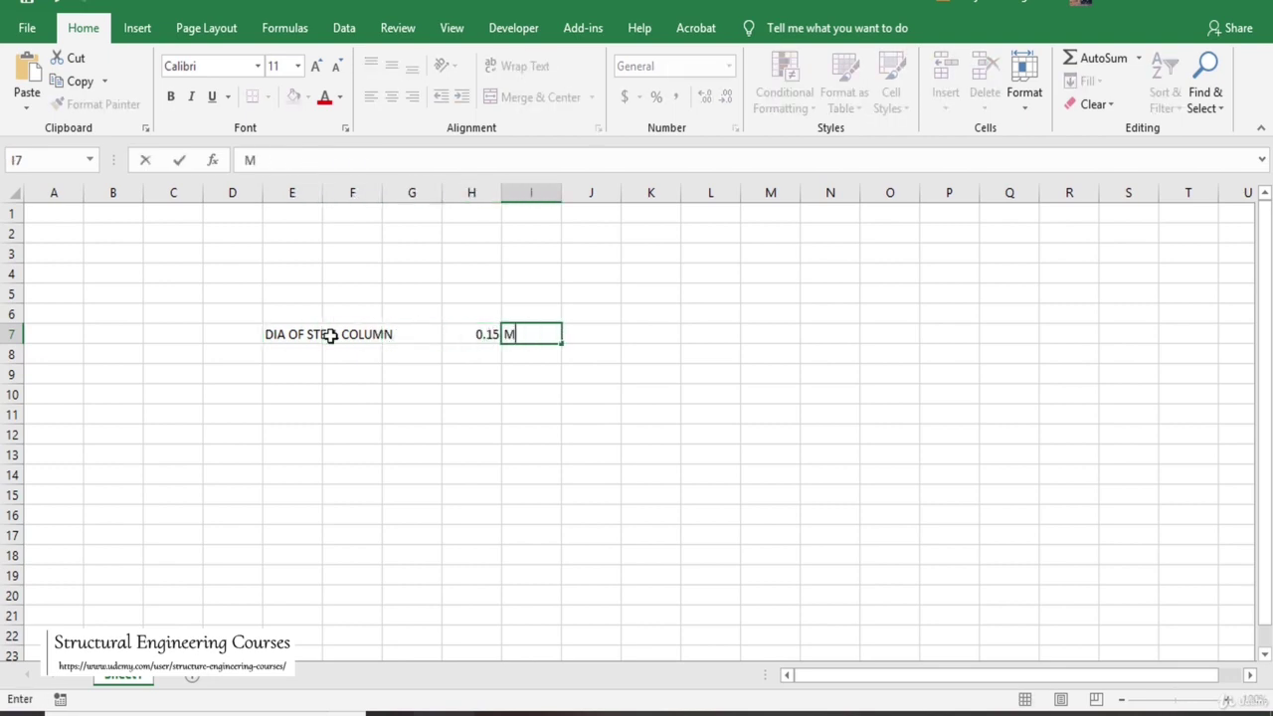
pyautogui.press('Return')
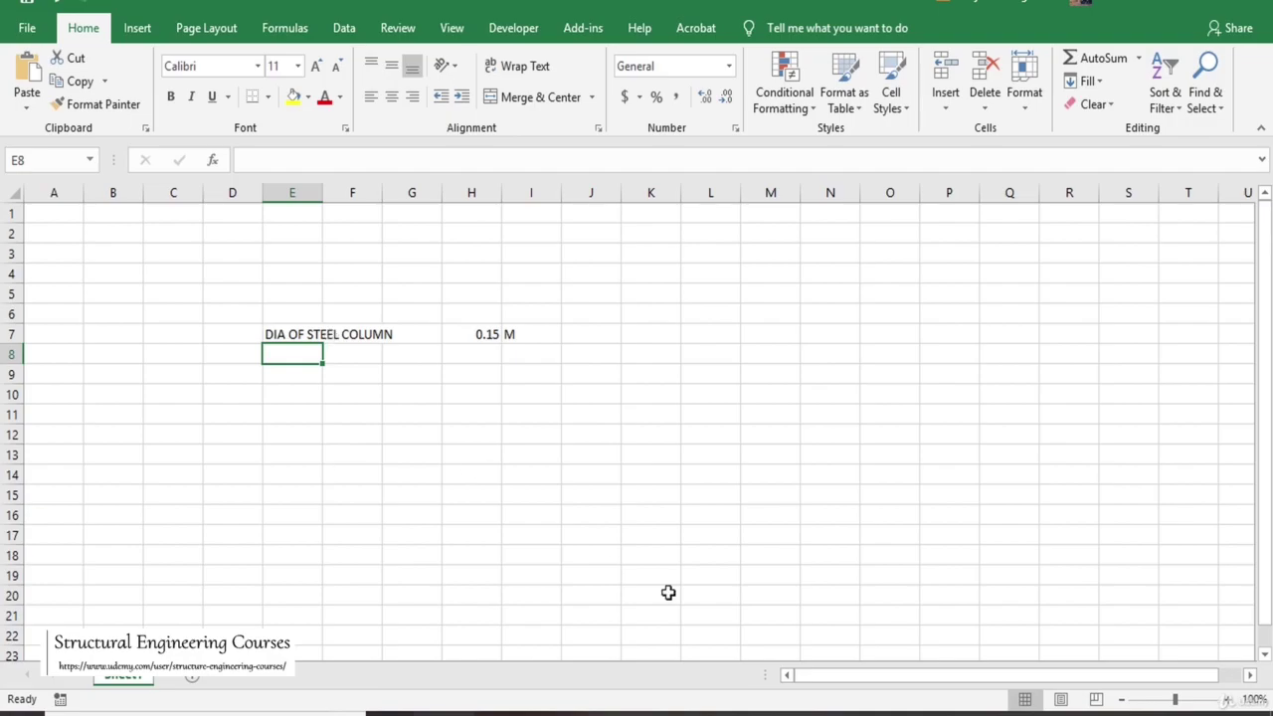
# Step: Consult the Euler buckling formula with the k factor on the Engineering ToolBox web page, and return to the Excel sheet
pyautogui.click(848, 710)
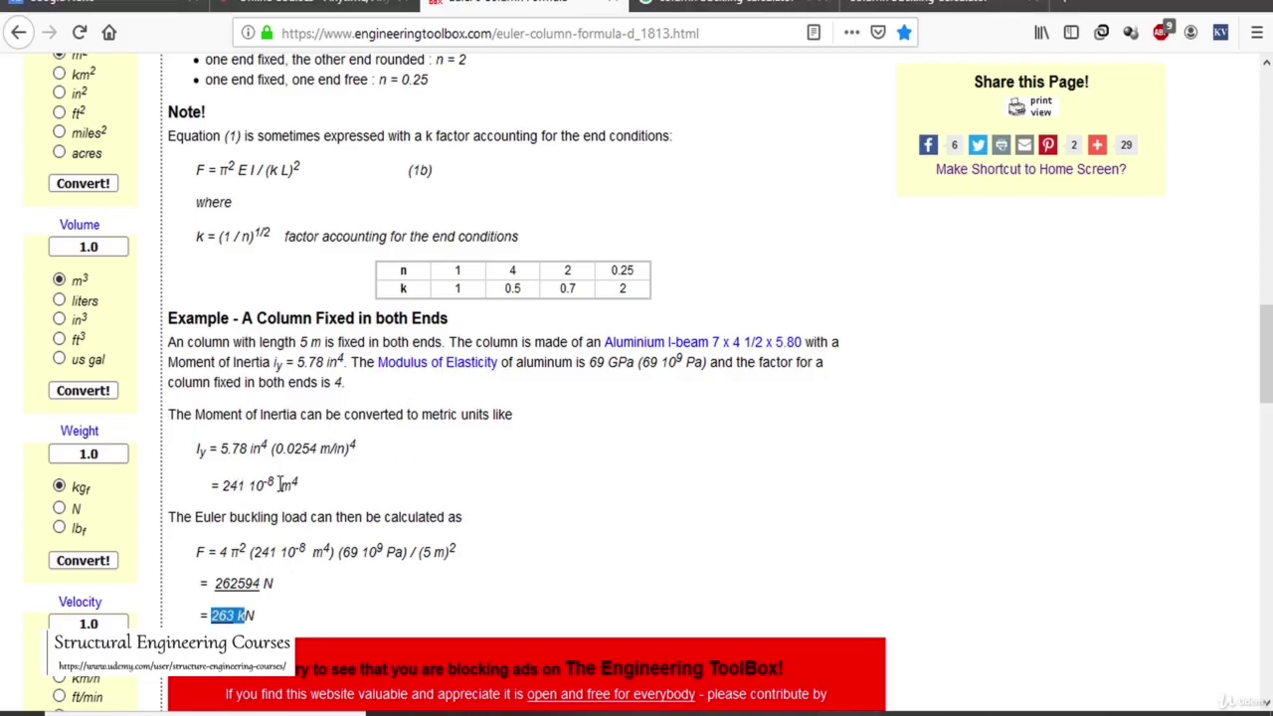
pyautogui.scroll(5, 335, 362)
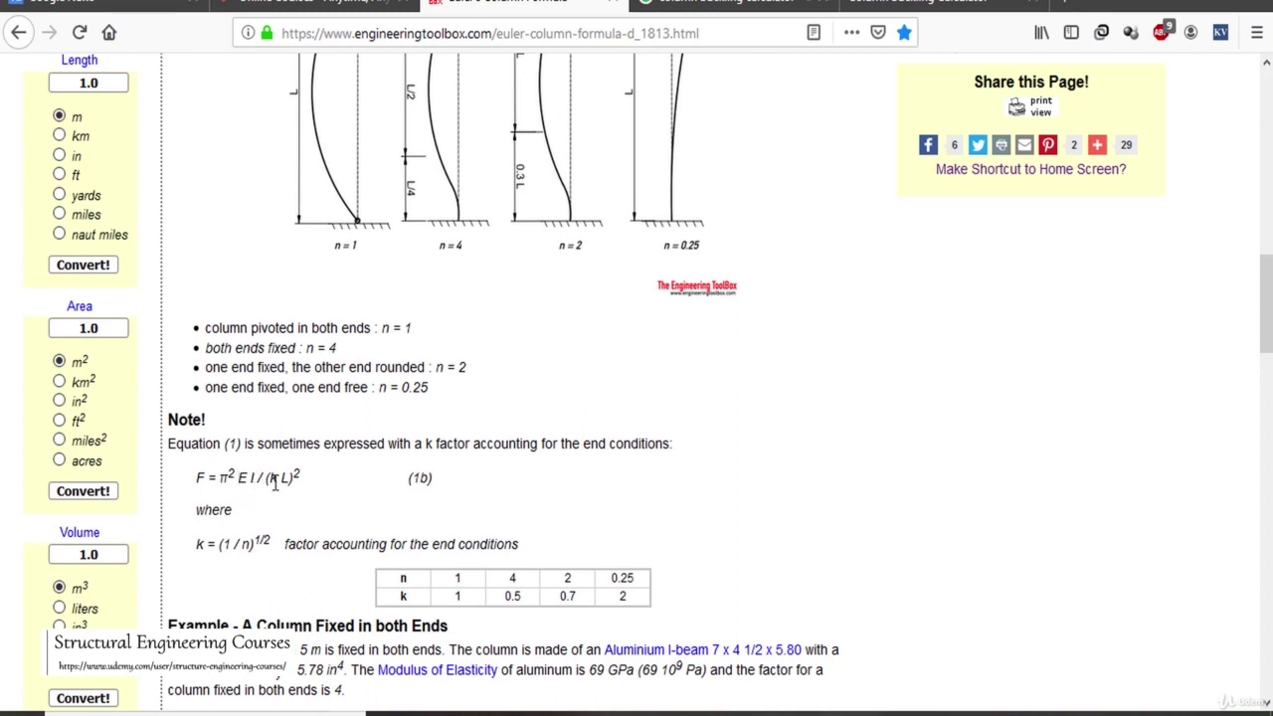
pyautogui.click(444, 712)
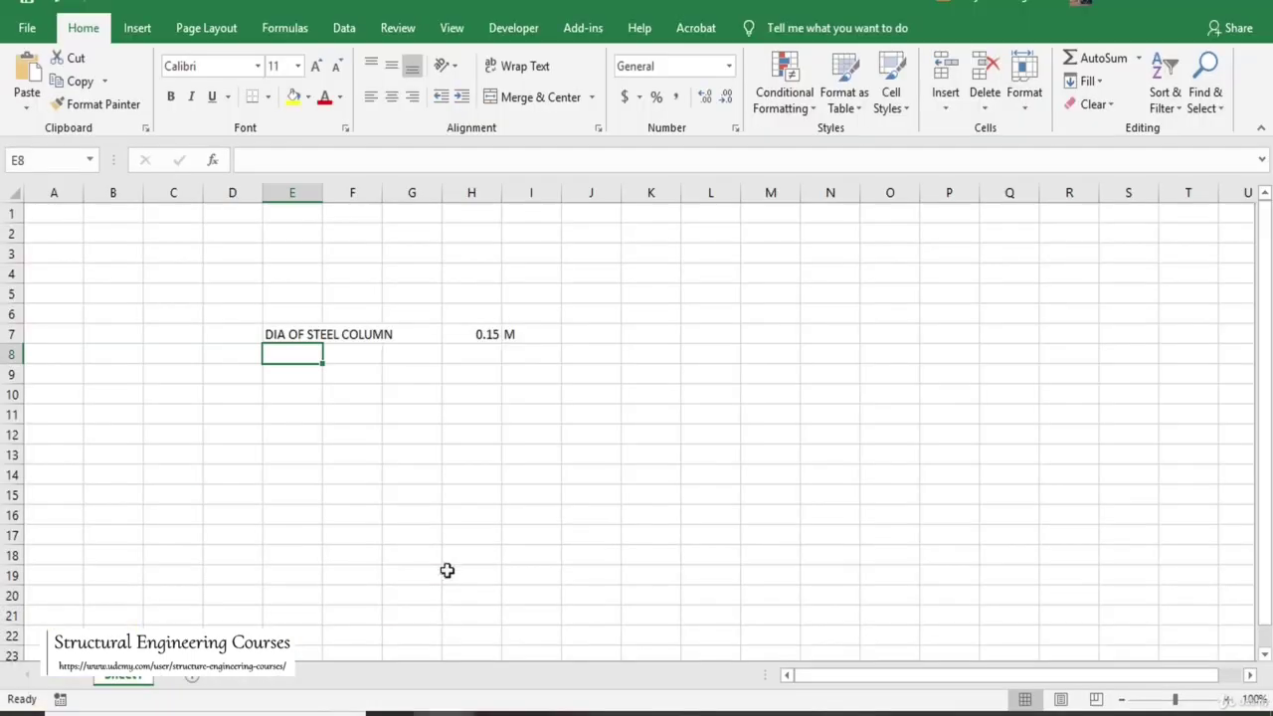
# Step: Enter the elastic modulus row with E in E8, 200000 in H8 and N/MM2 in I8
pyautogui.click(486, 356)
pyautogui.write('200000')
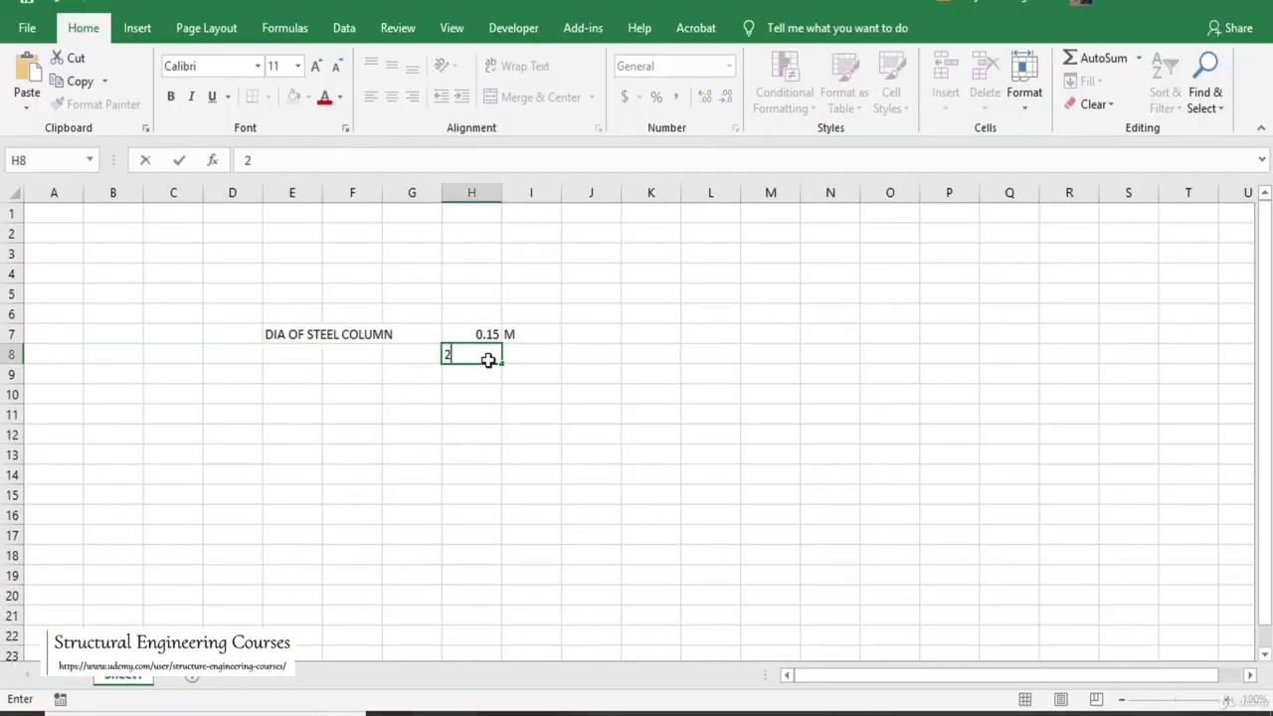
pyautogui.click(538, 360)
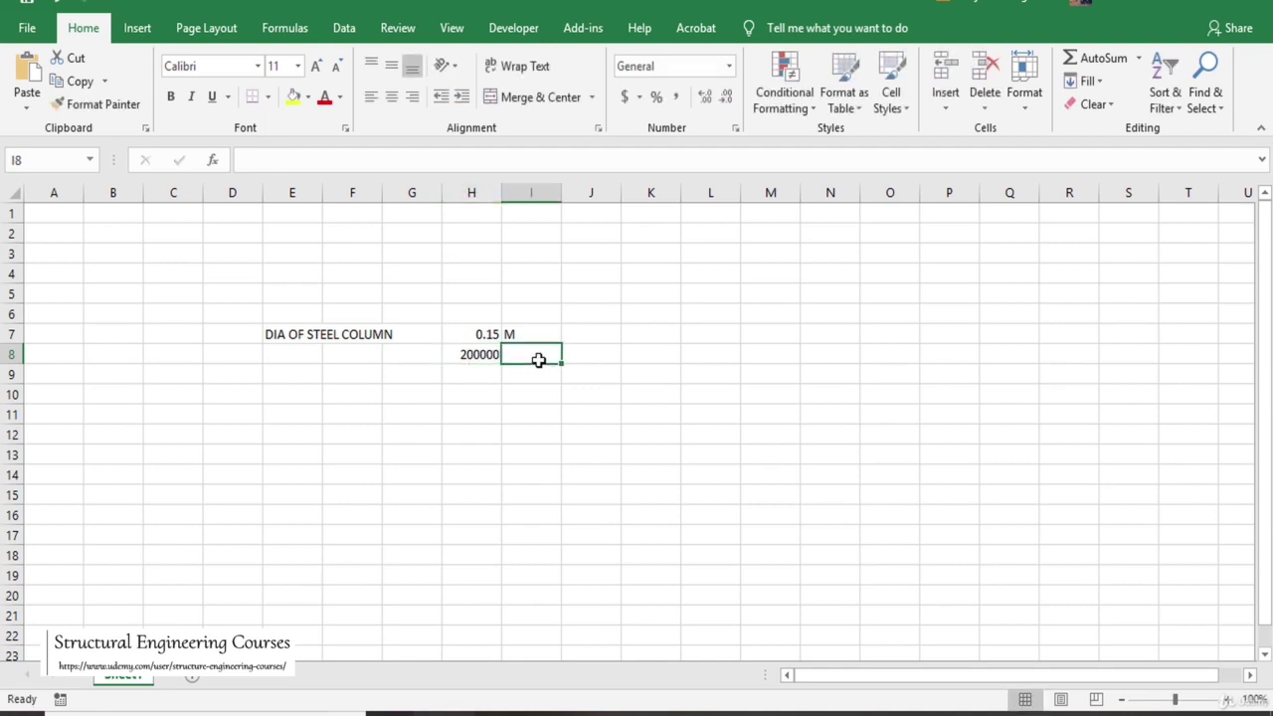
pyautogui.write('N/MM2')
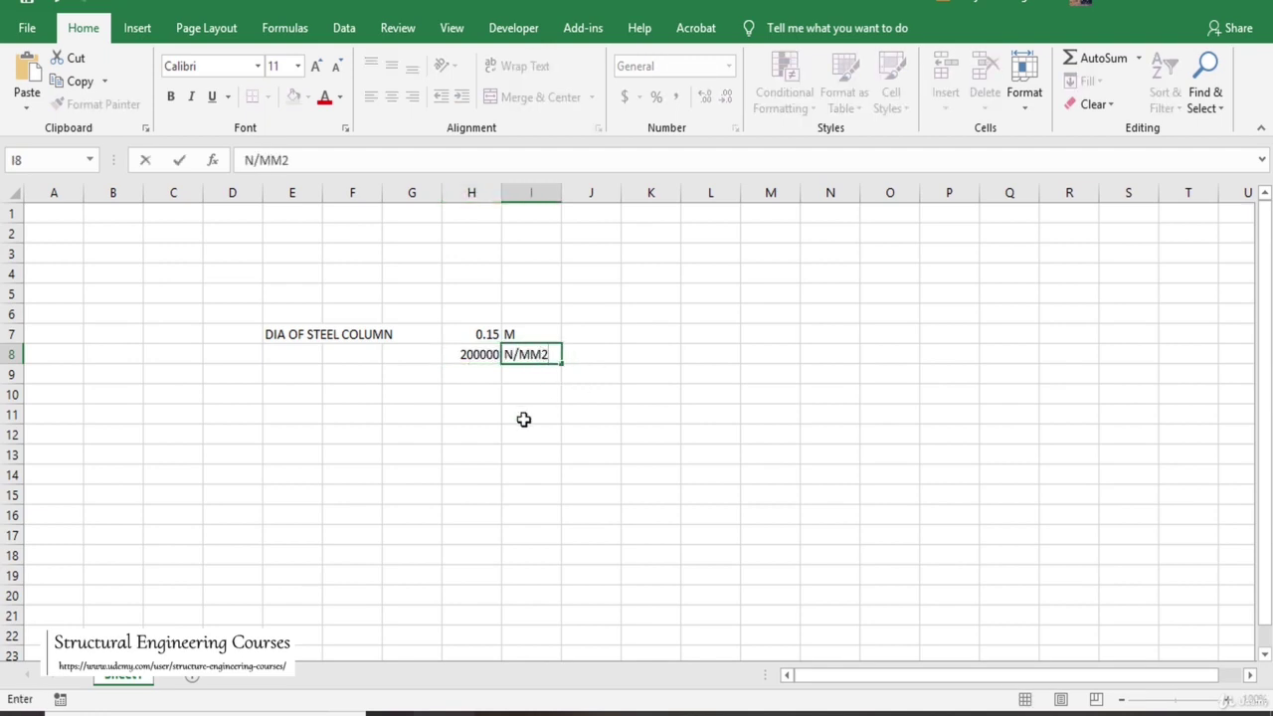
pyautogui.click(523, 420)
pyautogui.click(474, 373)
pyautogui.click(474, 350)
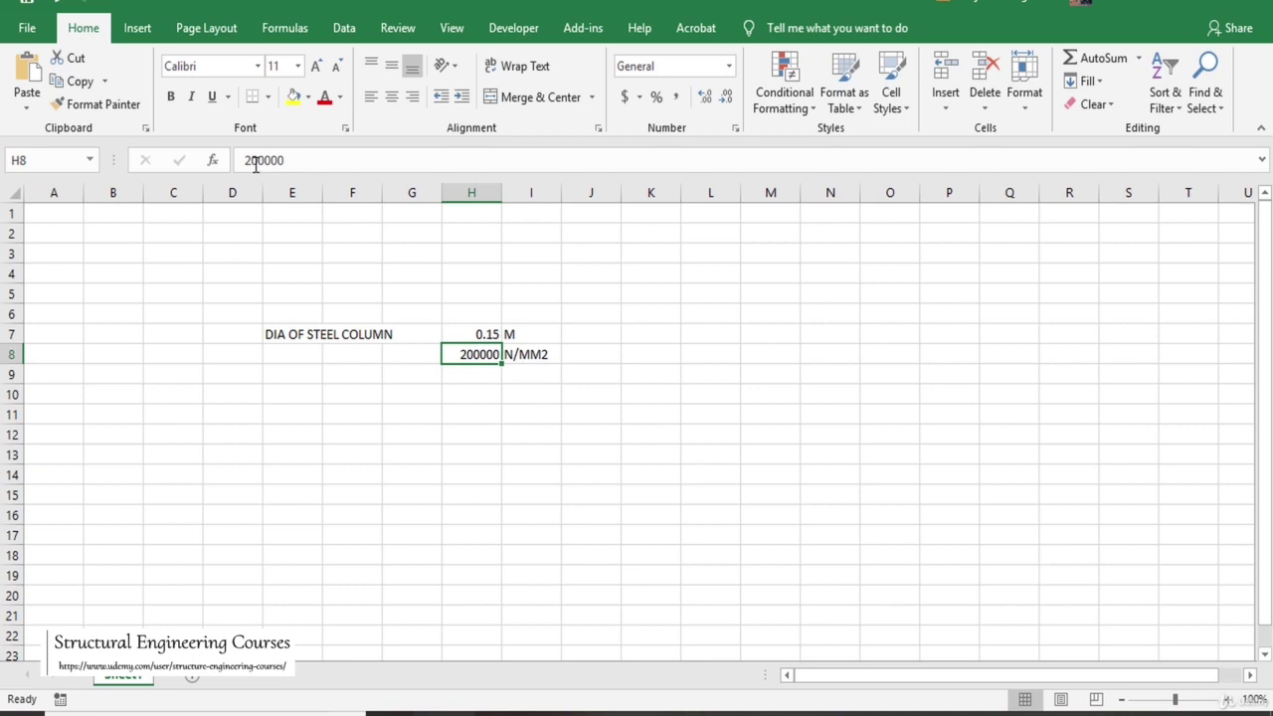
pyautogui.click(282, 346)
pyautogui.write('E')
# Step: Enter the moment of inertia row with I in E9 and the formula =3.14*H7^4 in H9
pyautogui.click(290, 374)
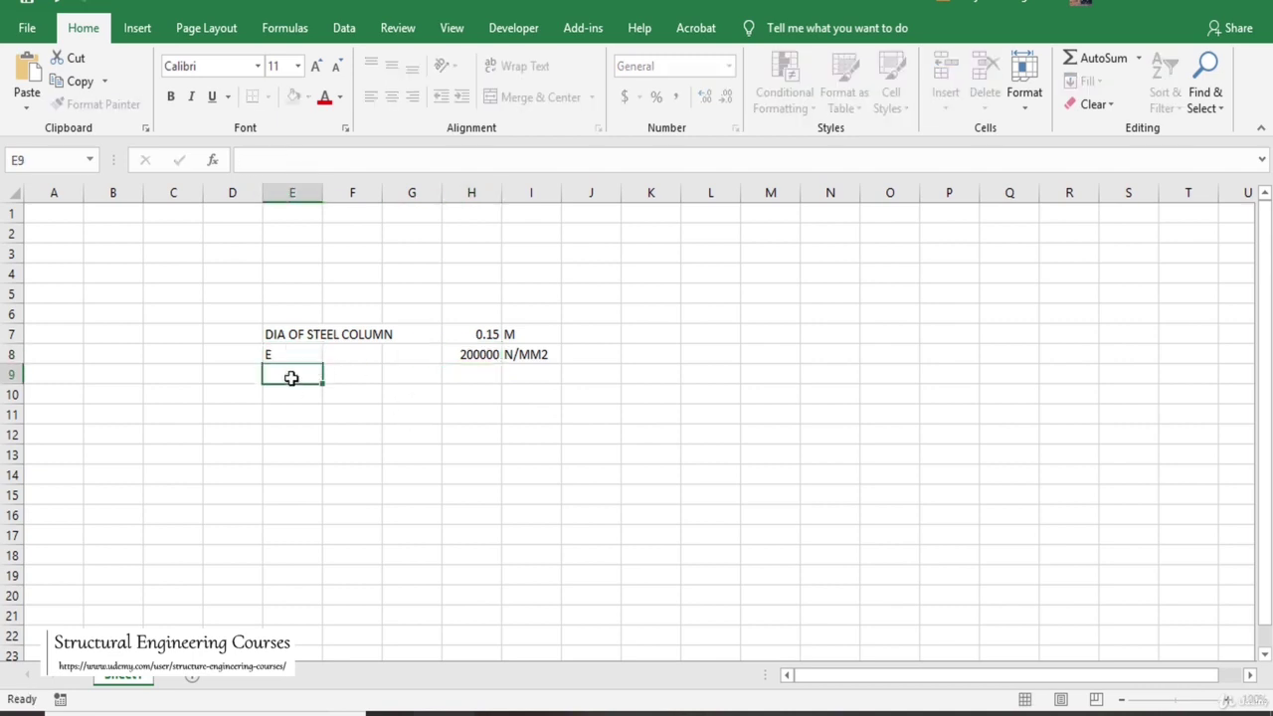
pyautogui.write('I')
pyautogui.click(465, 378)
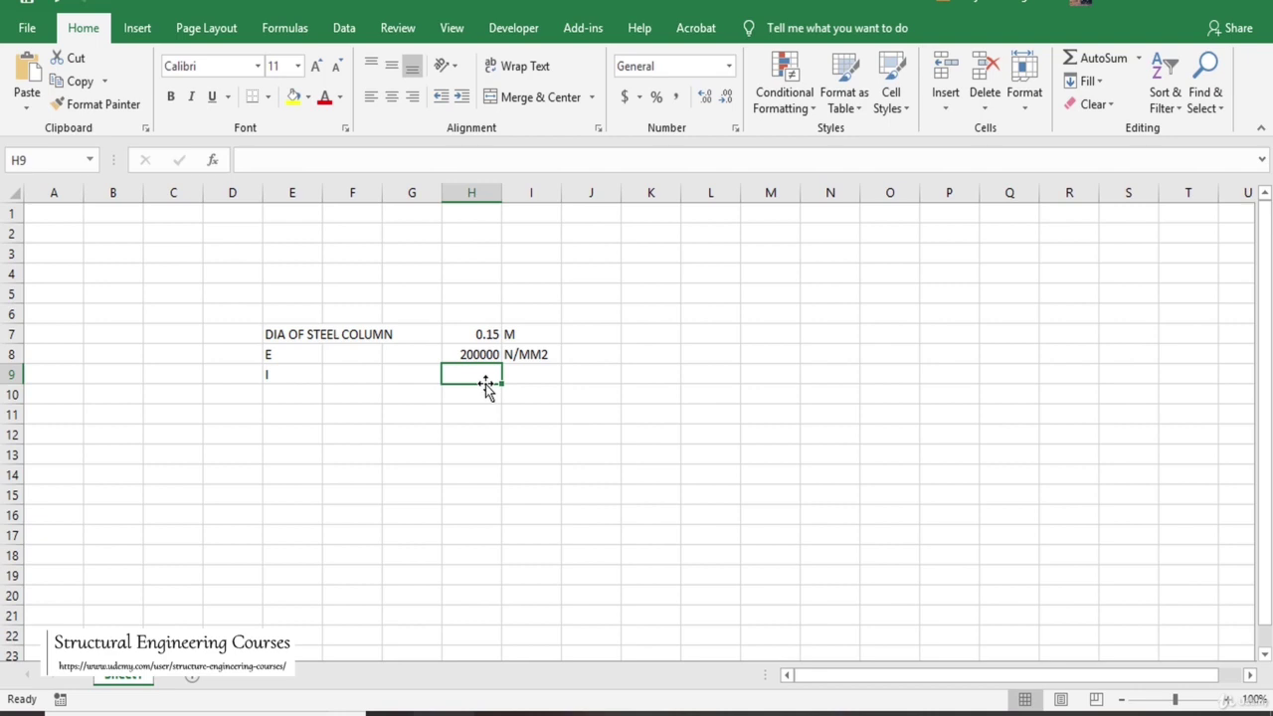
pyautogui.write('=3.1')
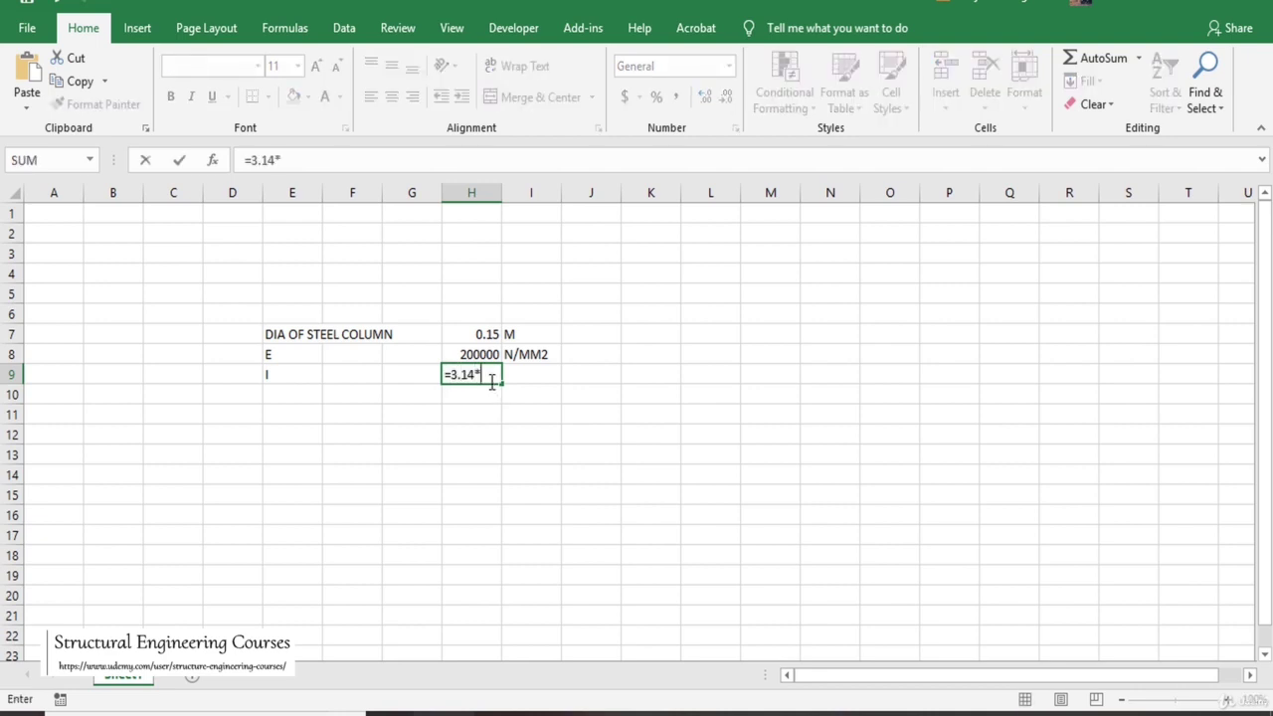
pyautogui.write('4*')
pyautogui.click(485, 334)
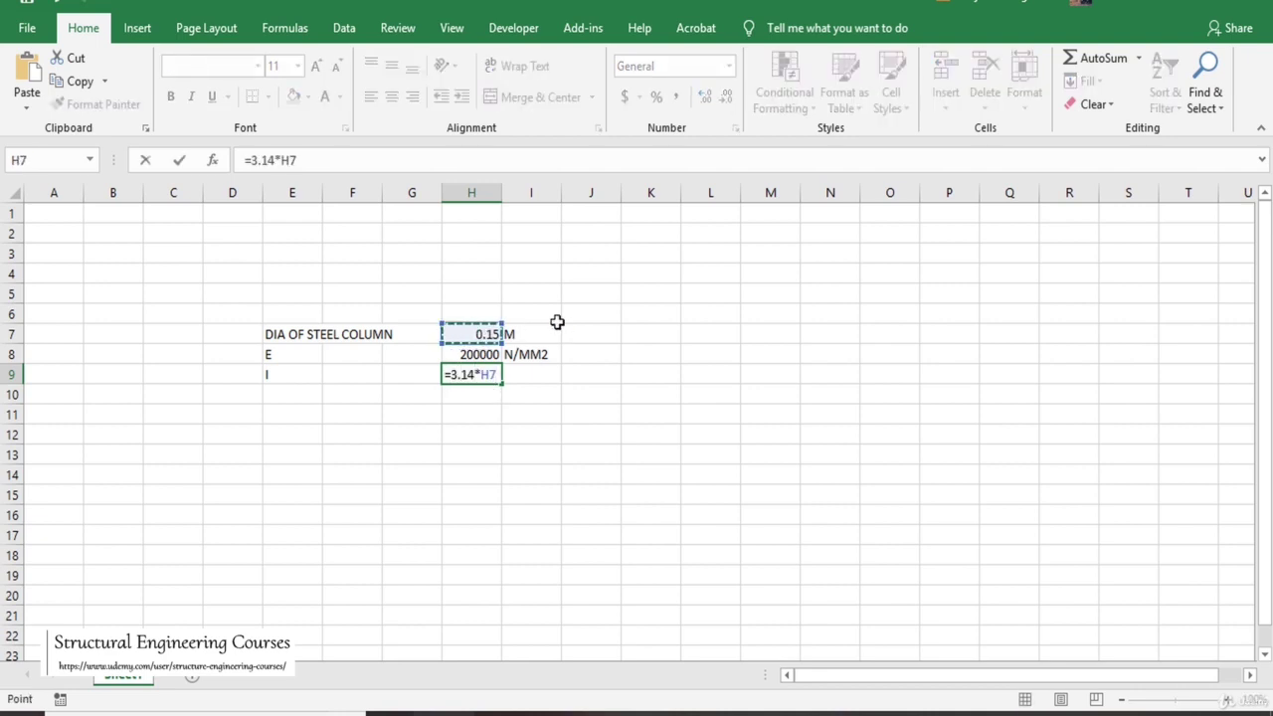
pyautogui.click(317, 157)
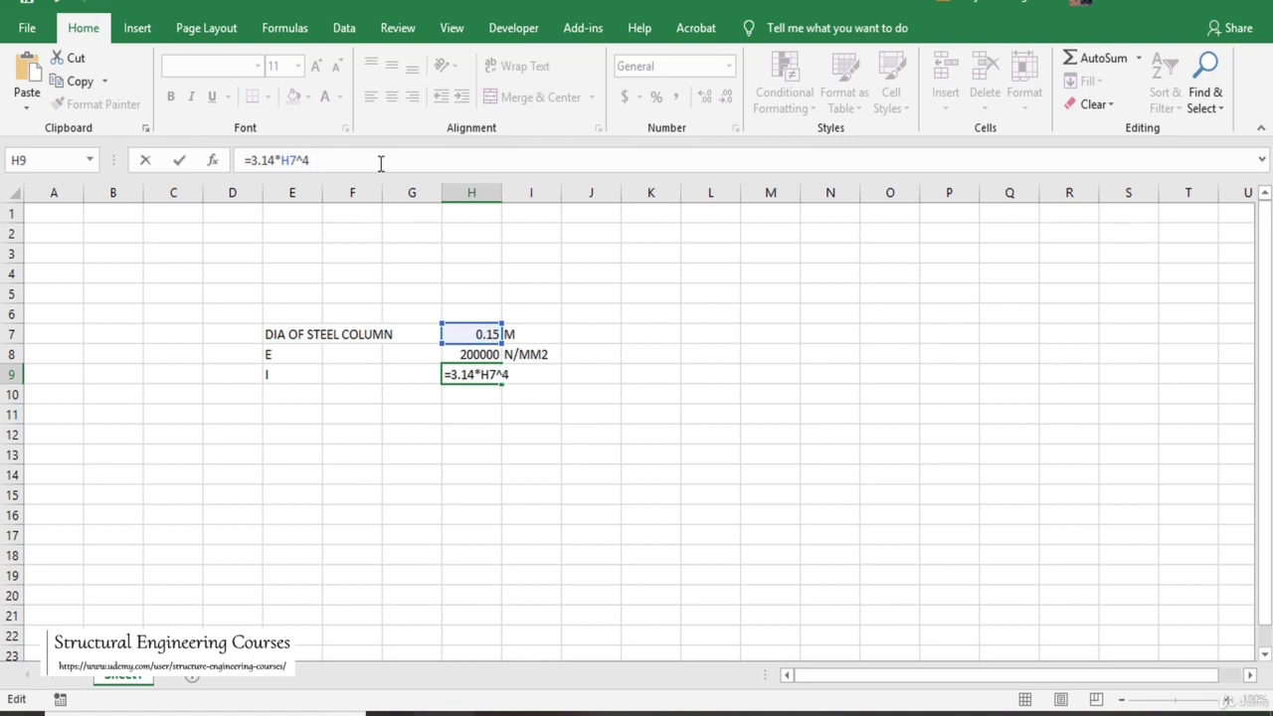
pyautogui.press('Return')
# Step: Change the column diameter in H7 to 150 and its unit in I7 to MM
pyautogui.click(481, 338)
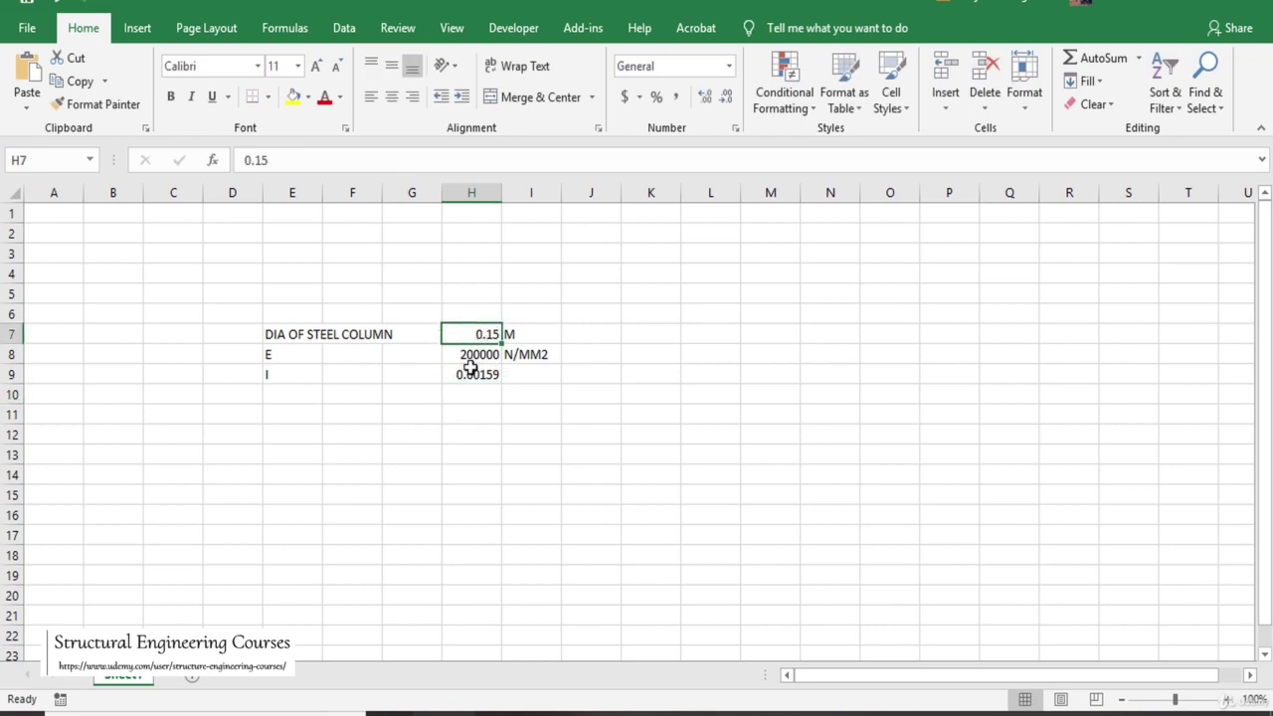
pyautogui.click(465, 368)
pyautogui.click(483, 334)
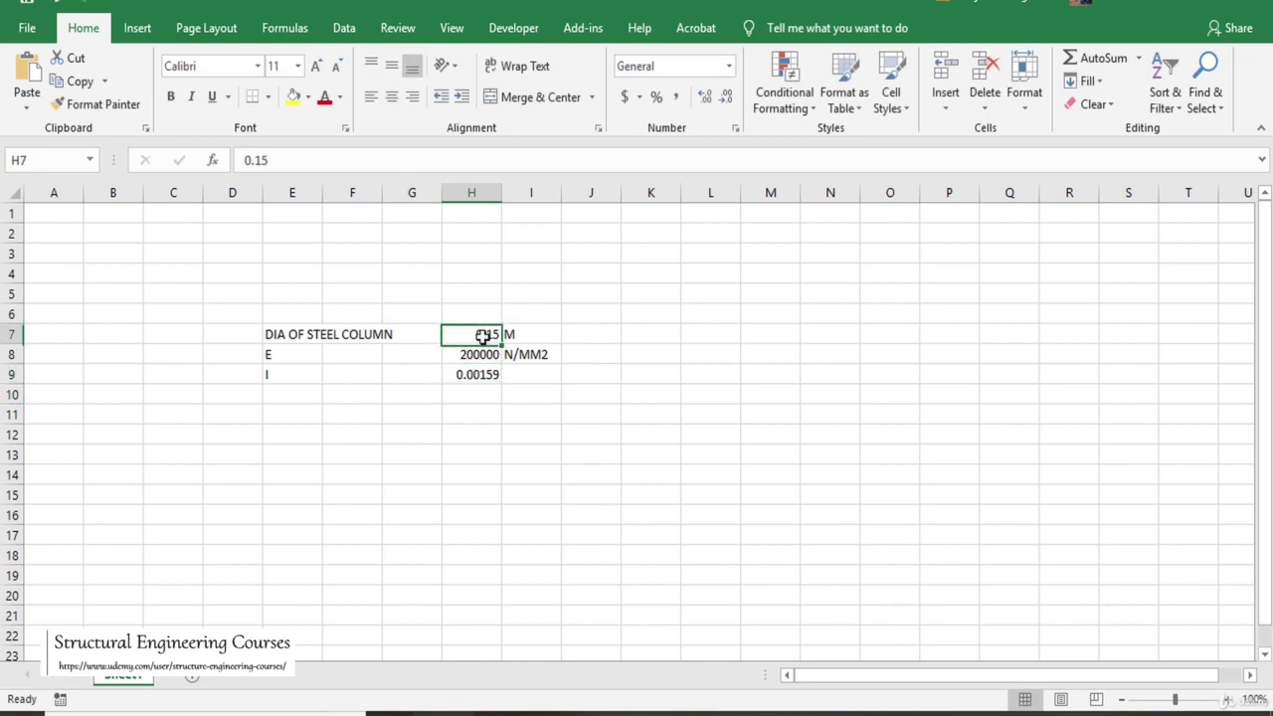
pyautogui.write('150')
pyautogui.click(537, 332)
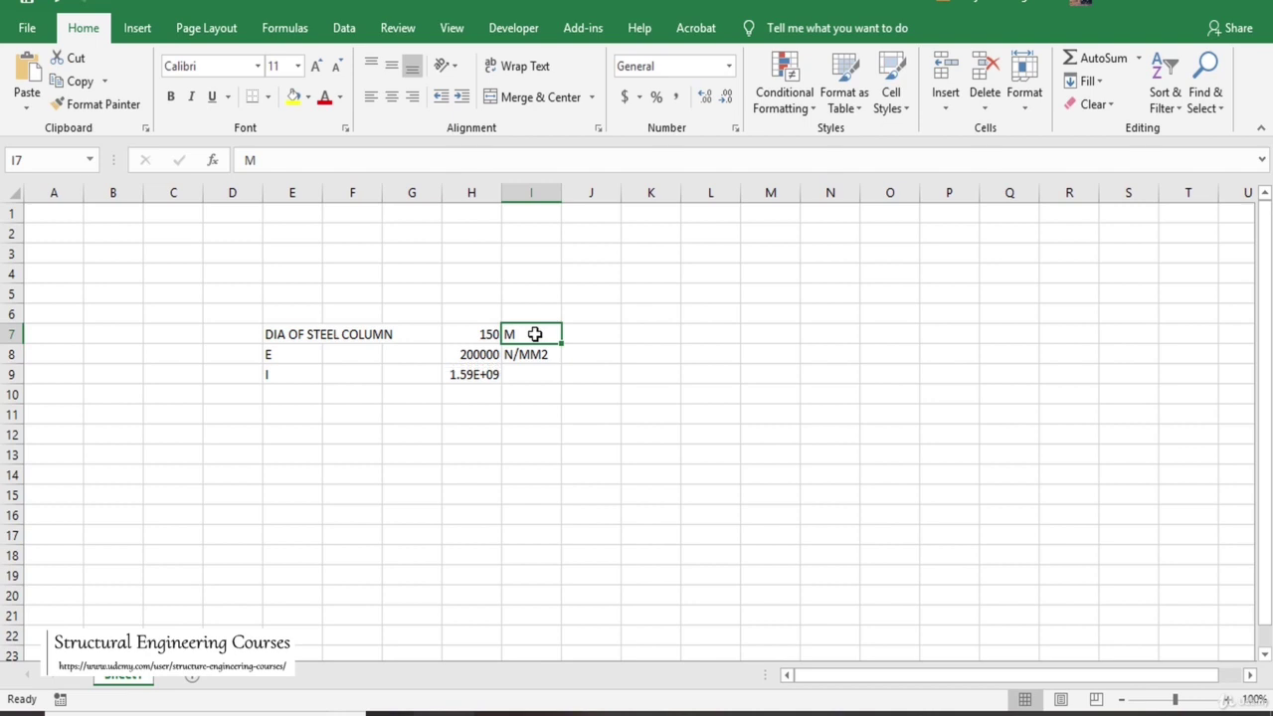
pyautogui.write('MM')
pyautogui.press('Return')
pyautogui.click(515, 393)
pyautogui.click(477, 368)
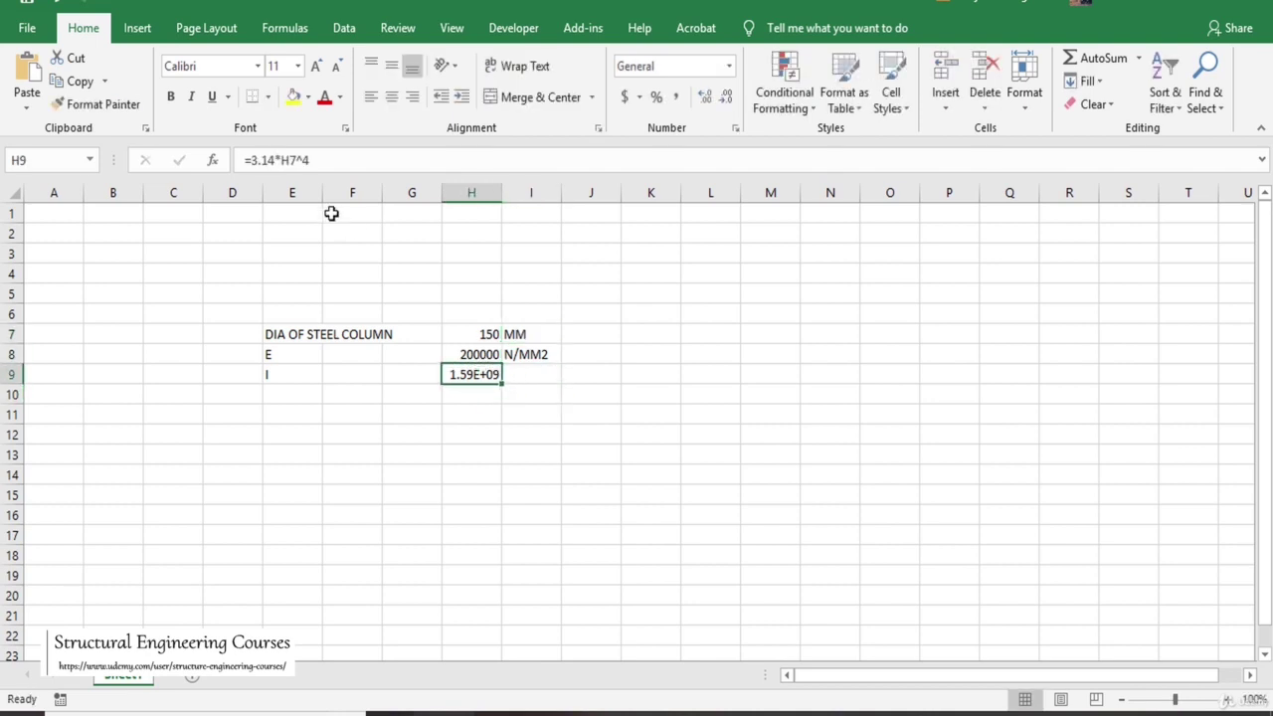
pyautogui.click(297, 160)
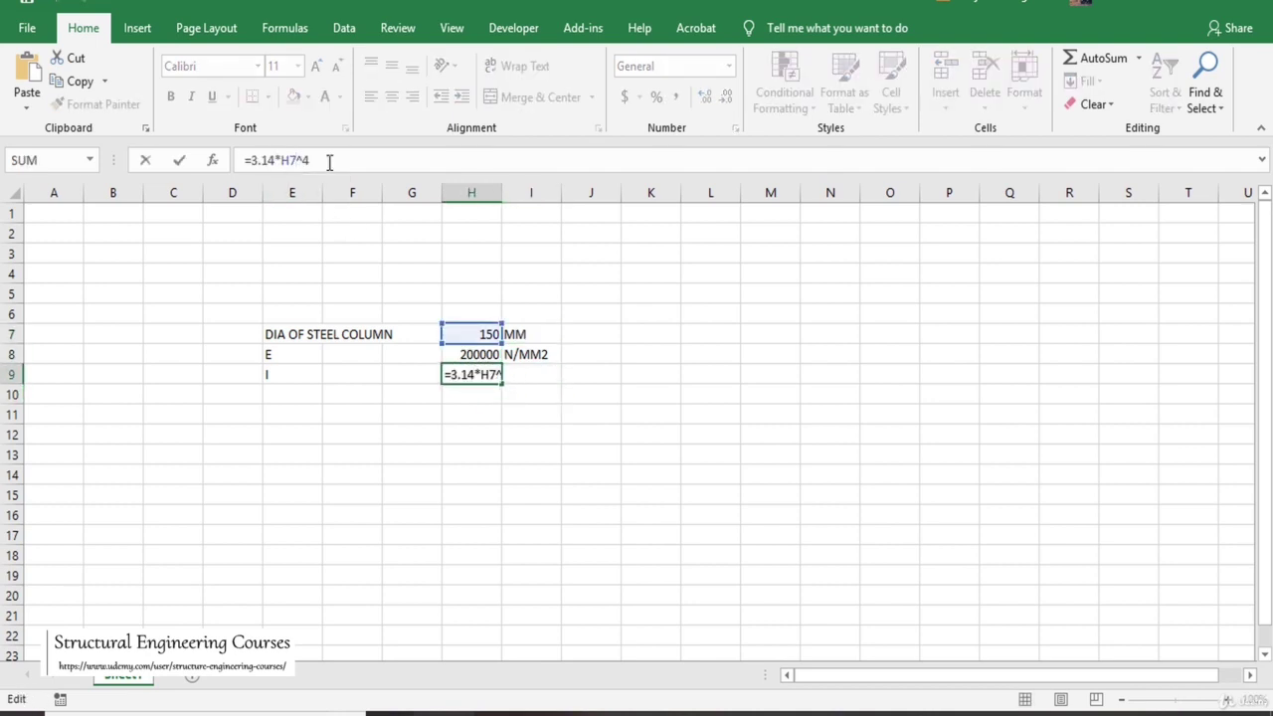
pyautogui.press('Return')
pyautogui.click(477, 376)
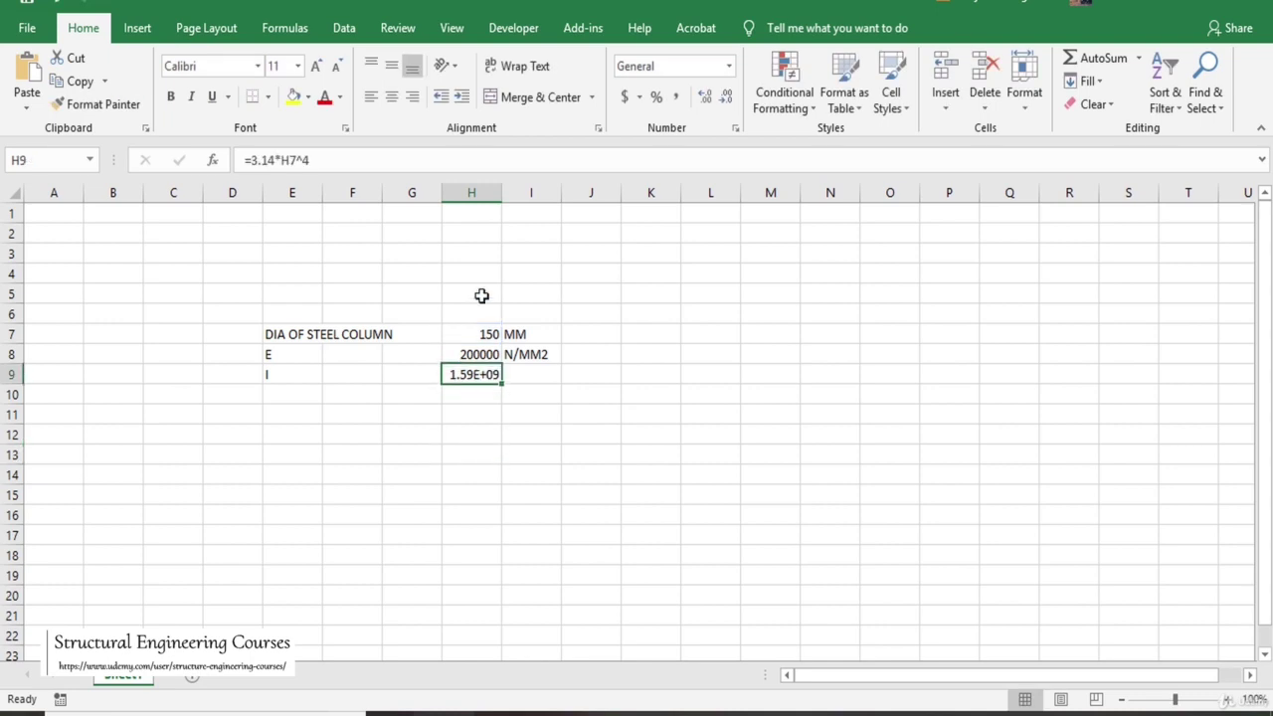
pyautogui.click(425, 160)
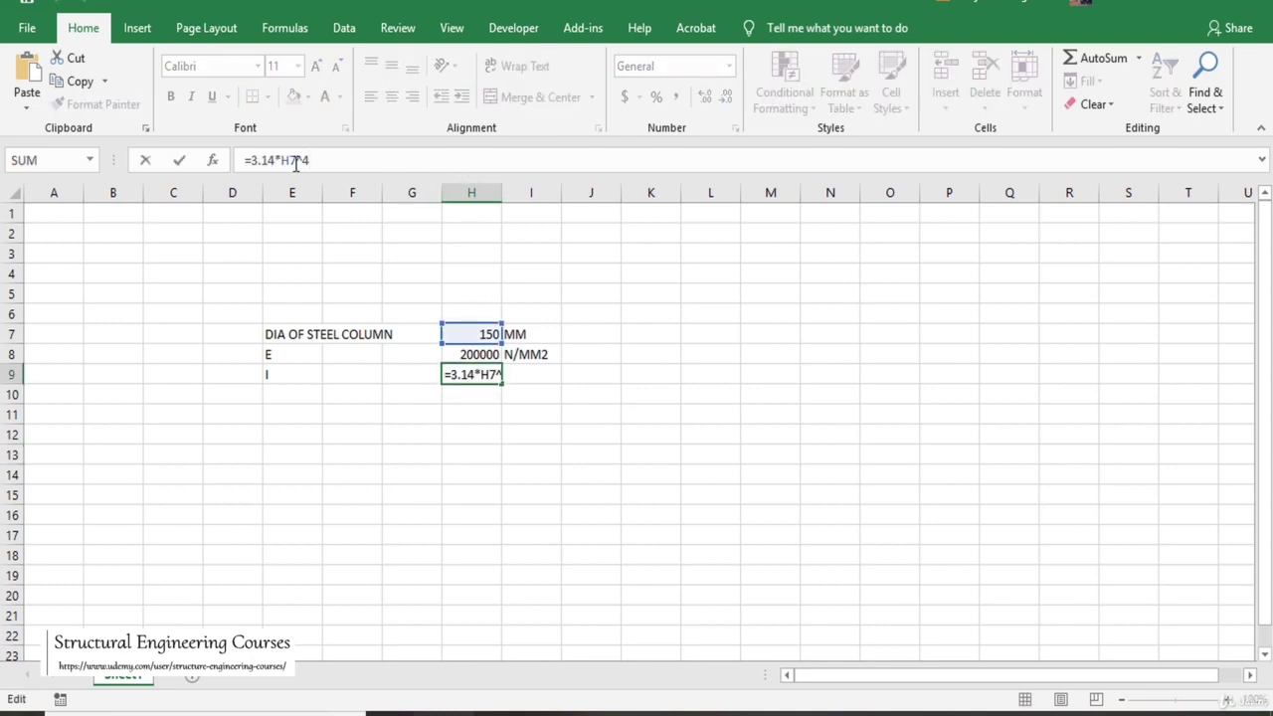
pyautogui.click(512, 473)
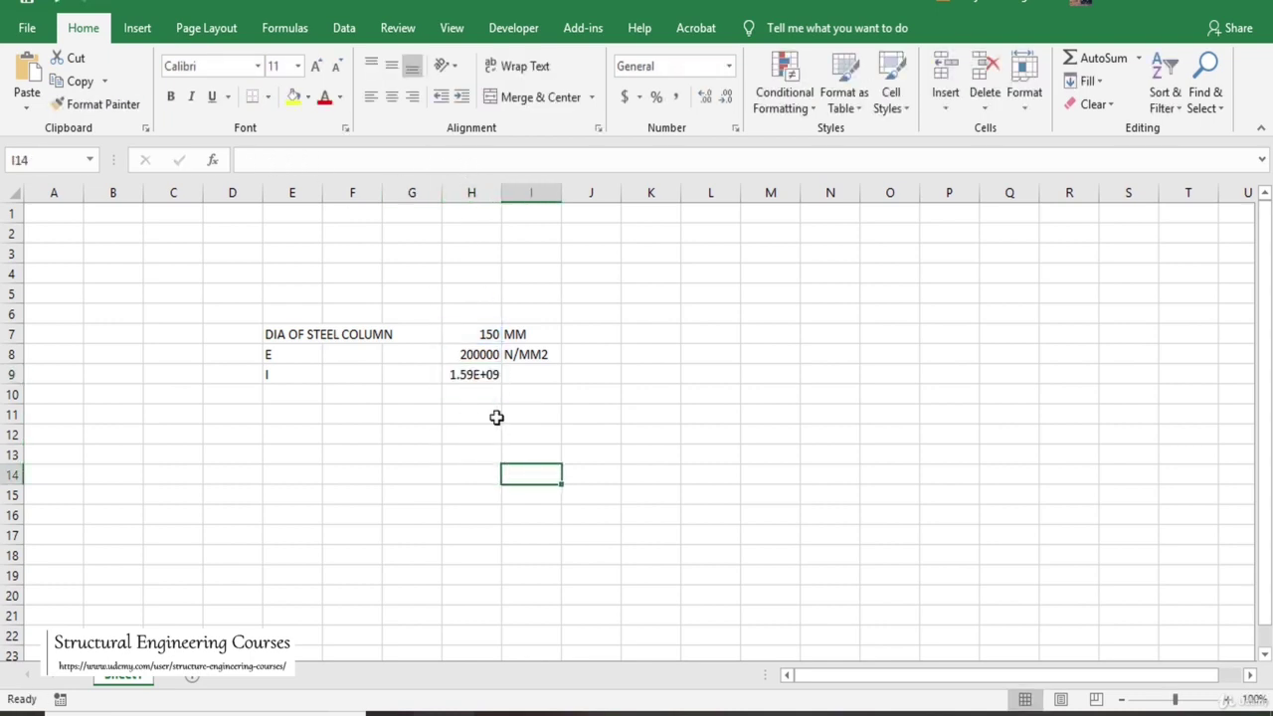
# Step: Correct the moment of inertia formula in H9 to =(3.14*H7^4)/64 and enter the unit MM4 in I9
pyautogui.click(483, 377)
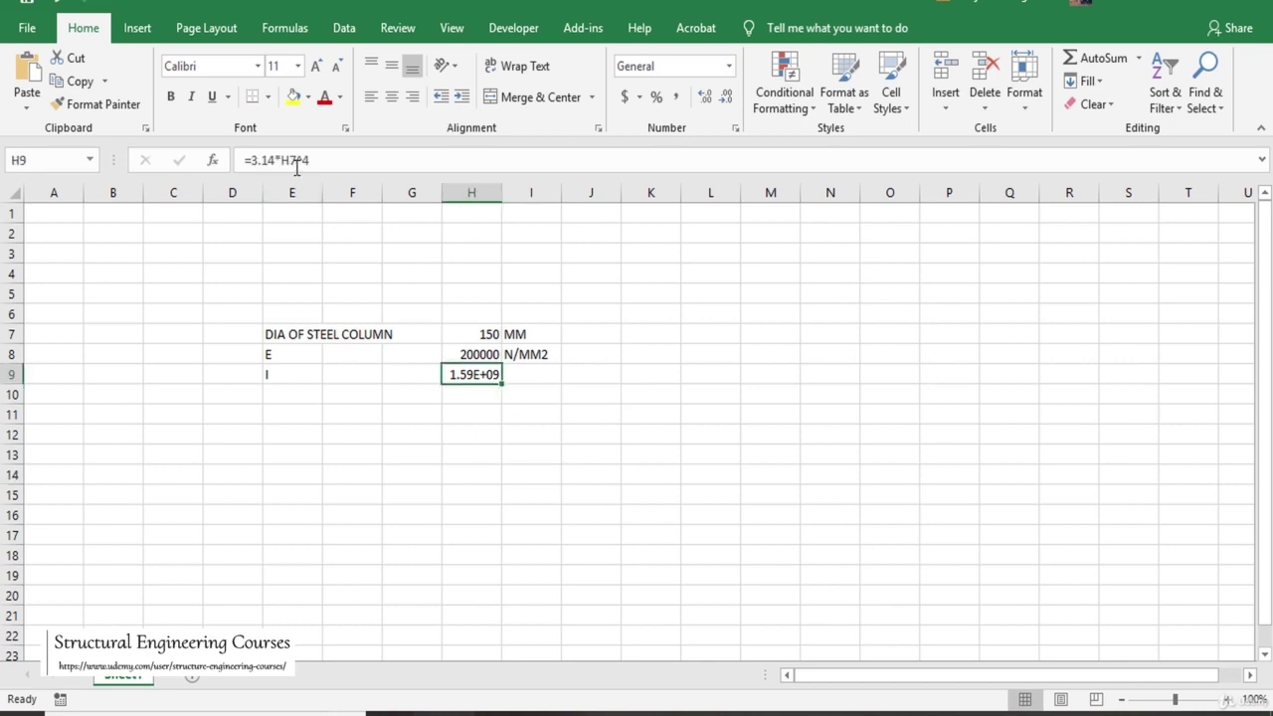
pyautogui.click(318, 161)
pyautogui.write(')')
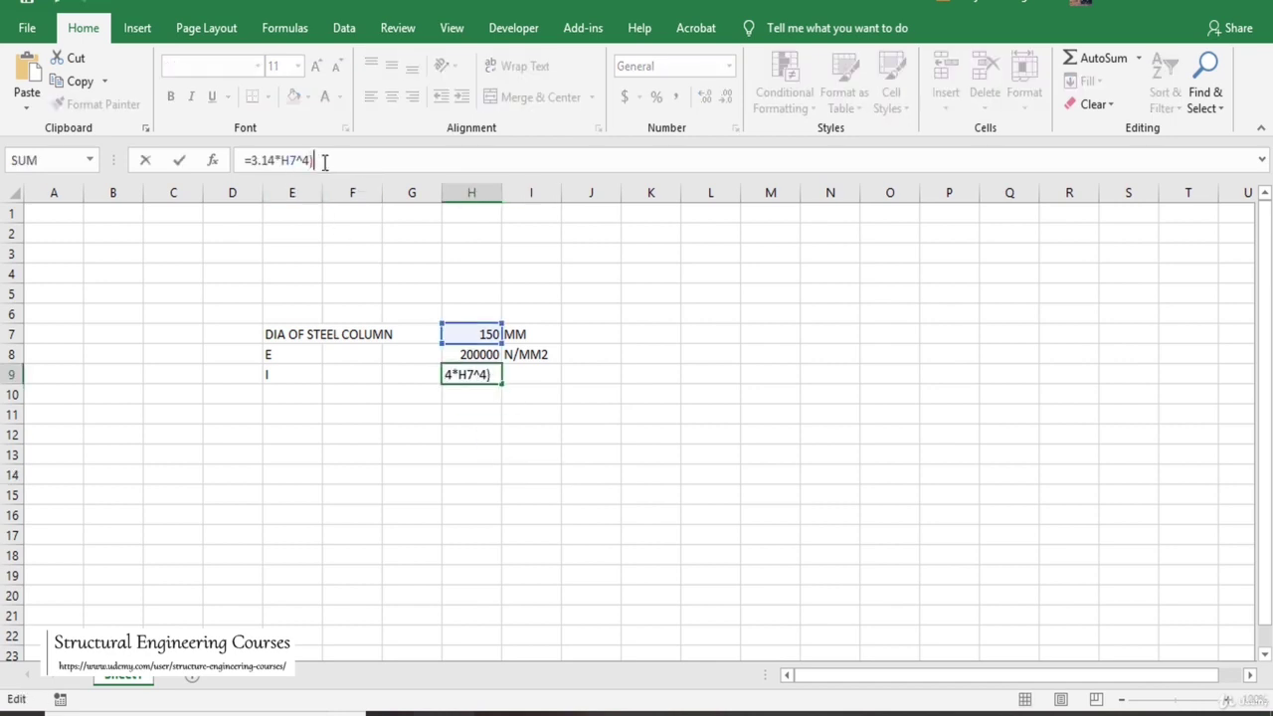
pyautogui.click(249, 161)
pyautogui.write('(')
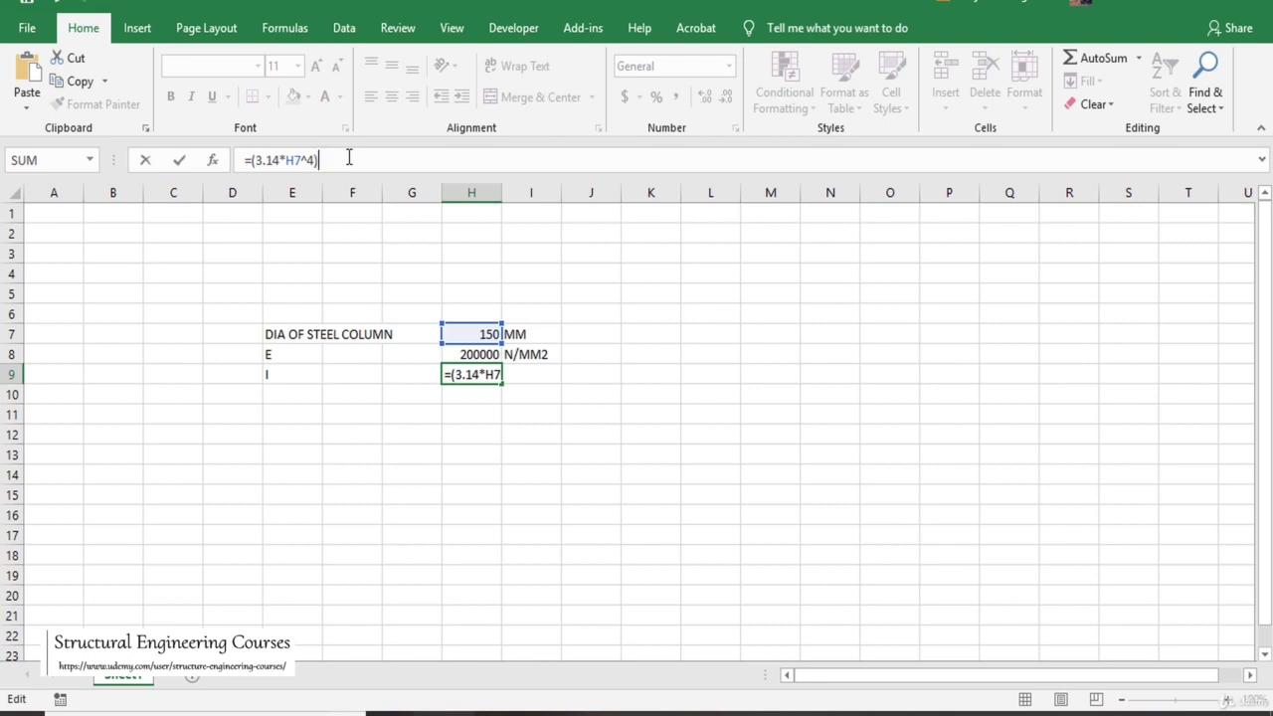
pyautogui.write('/64')
pyautogui.press('Return')
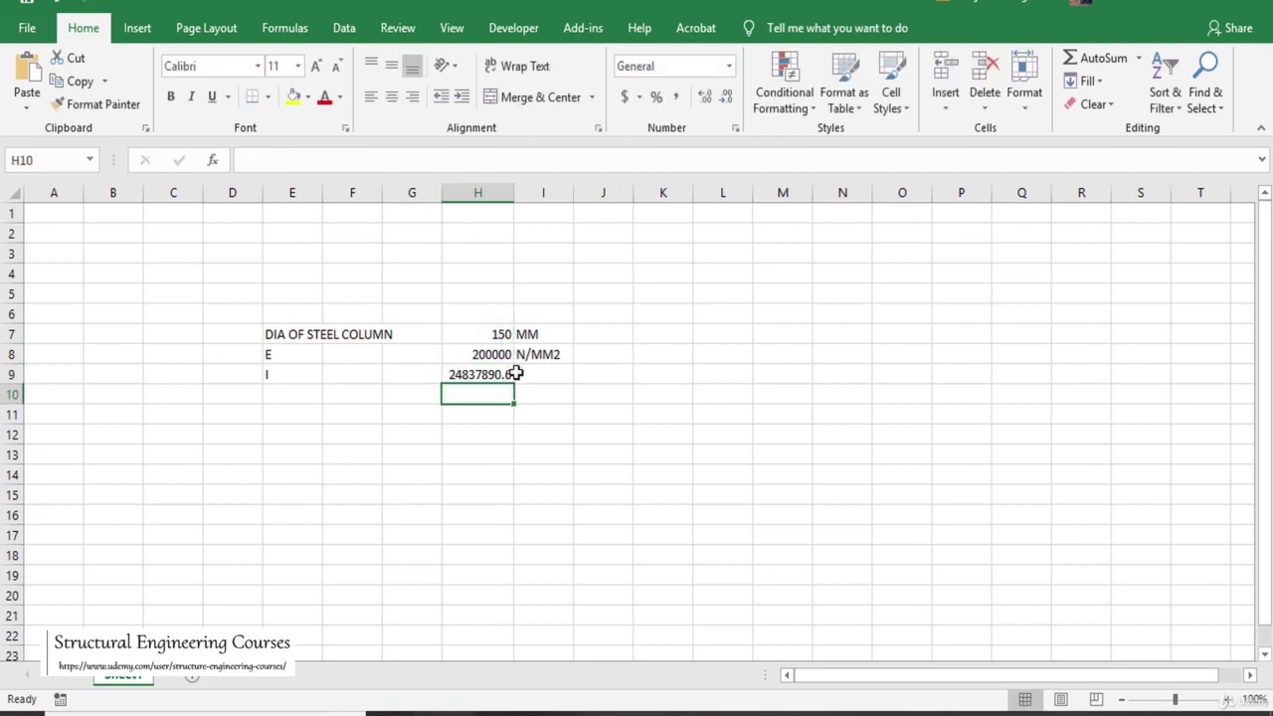
pyautogui.click(543, 374)
pyautogui.write('MM')
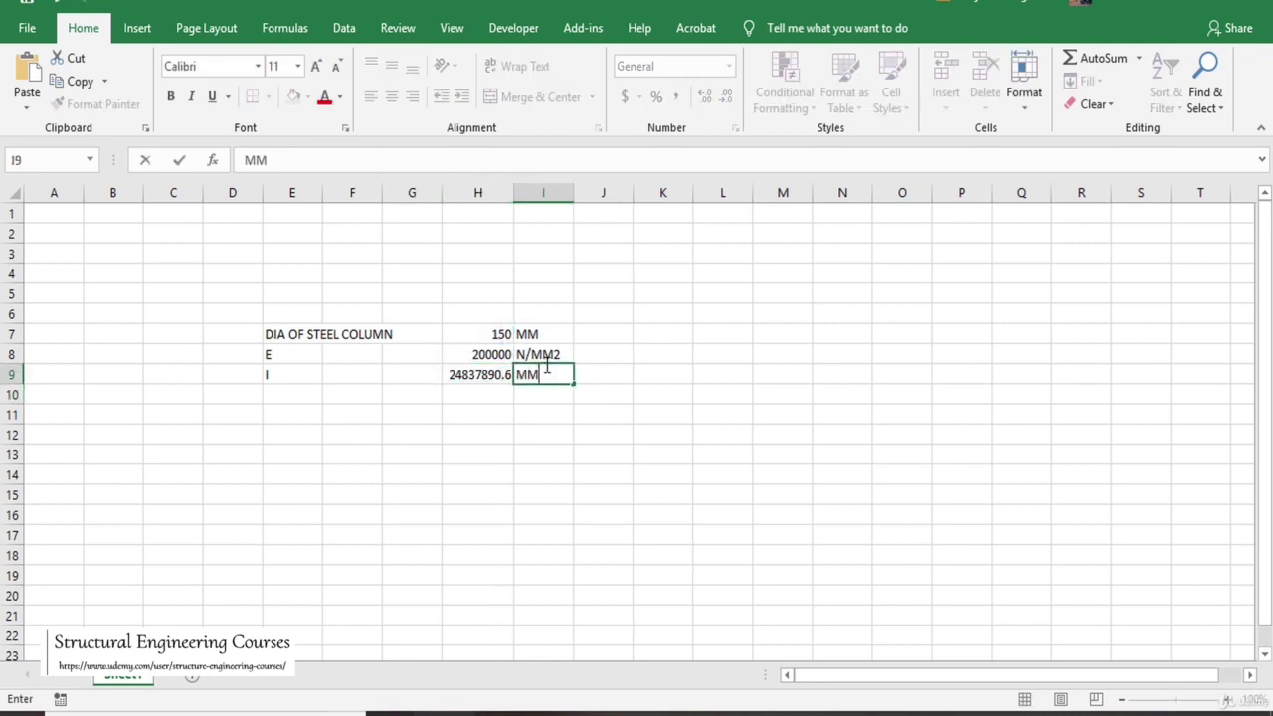
pyautogui.write('4')
# Step: Enter the end-condition factor row with N in E10 and 0.25 in H10
pyautogui.click(290, 390)
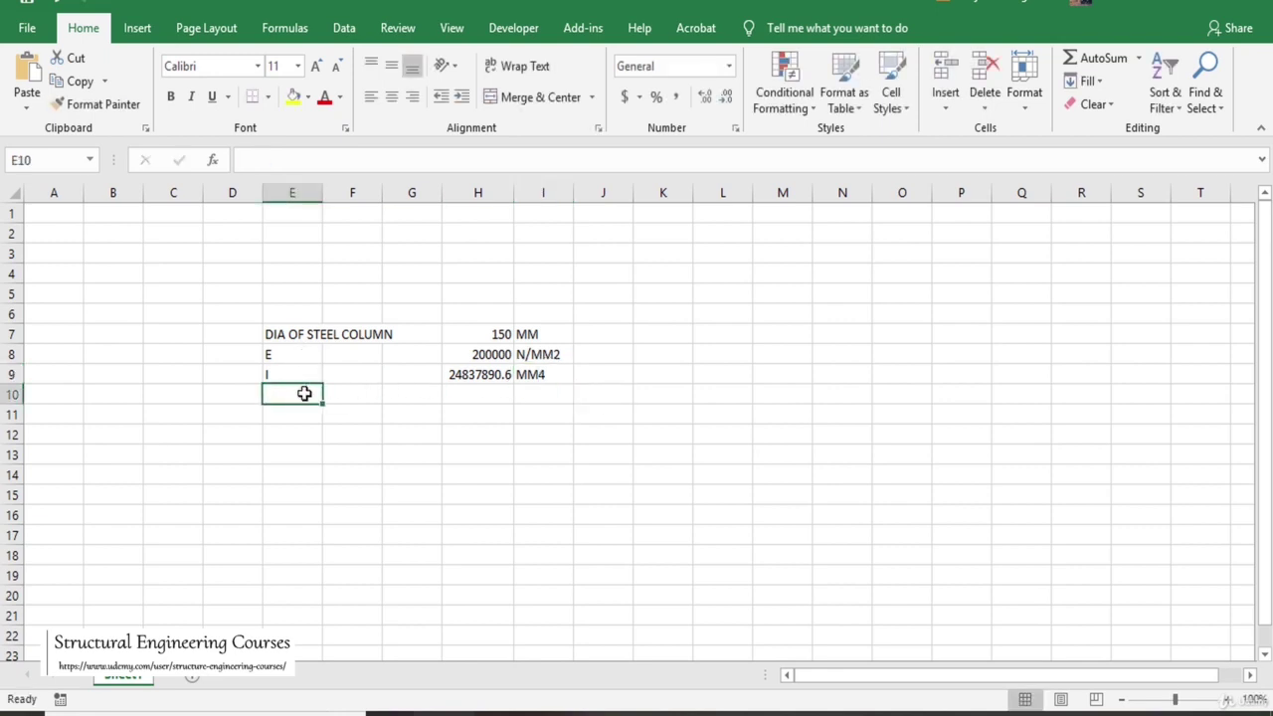
pyautogui.write('N')
pyautogui.click(463, 395)
pyautogui.write('0.25')
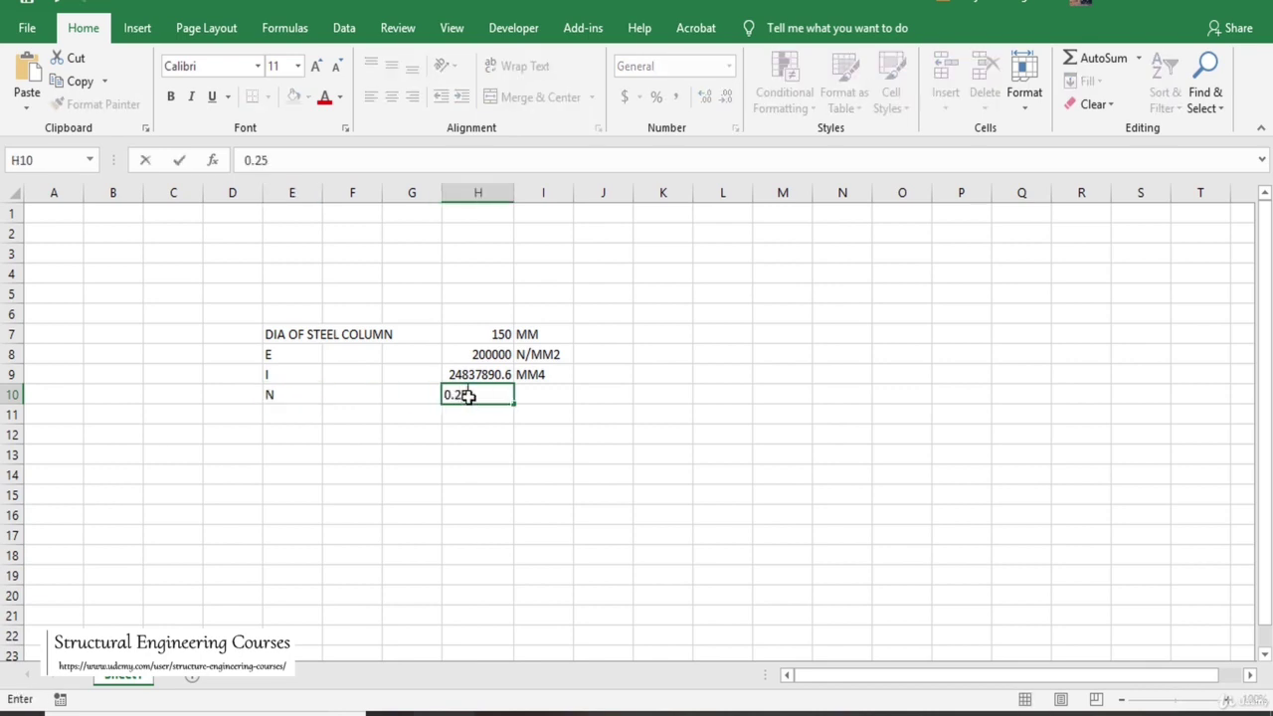
pyautogui.press('Return')
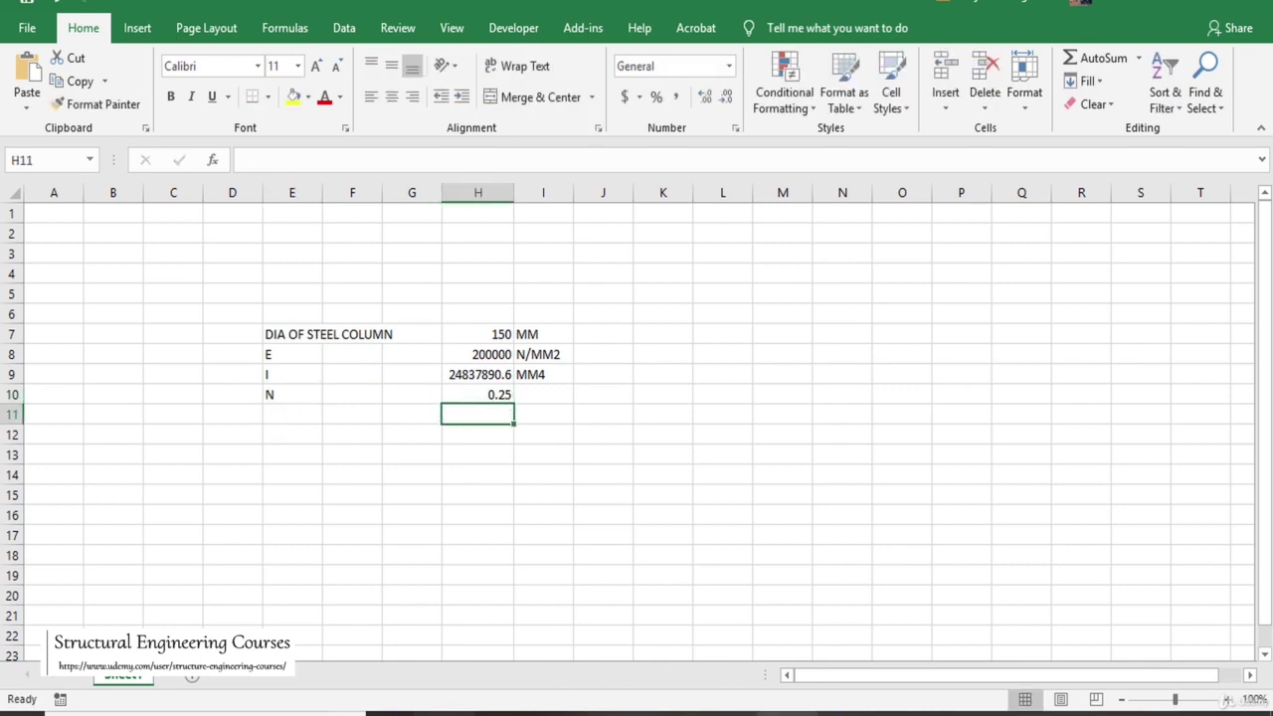
# Step: Consult the end-condition factors and worked example on the Euler column formula web page, and return to the Excel sheet
pyautogui.hotkey('alt', 'Tab')
pyautogui.scroll(-5, 490, 473)
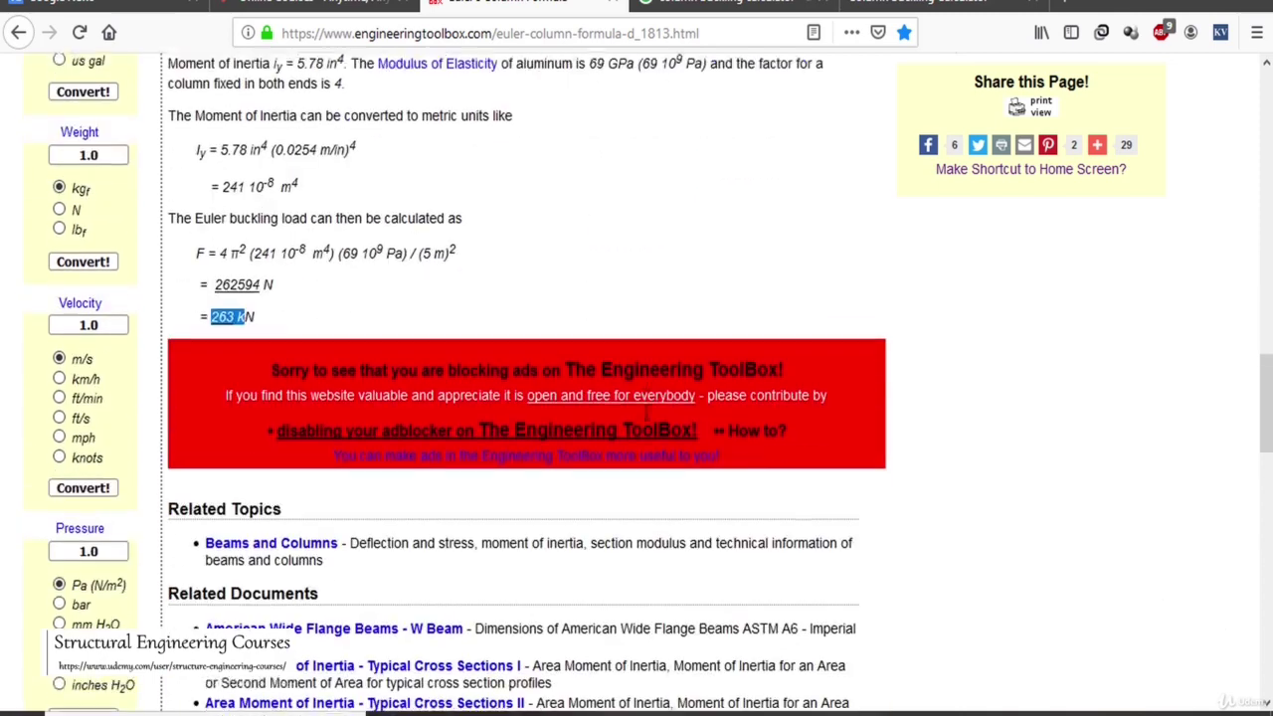
pyautogui.scroll(3, 264, 482)
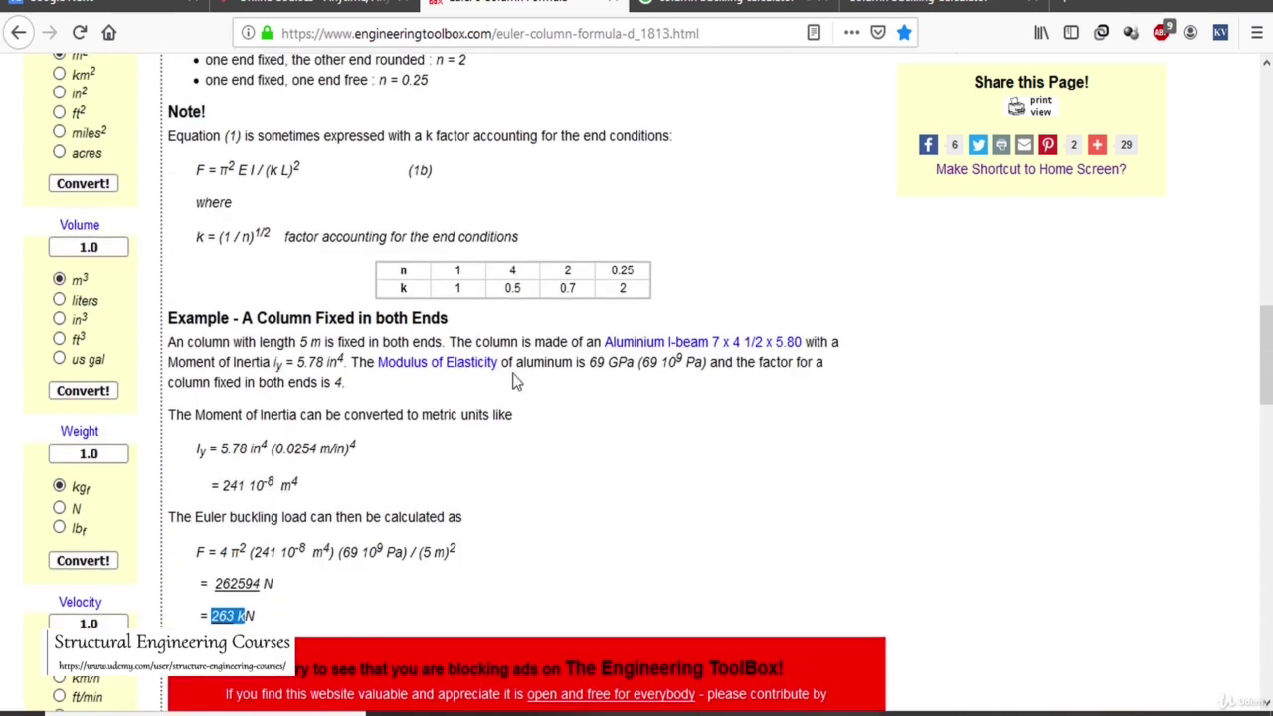
pyautogui.hotkey('alt', 'Tab')
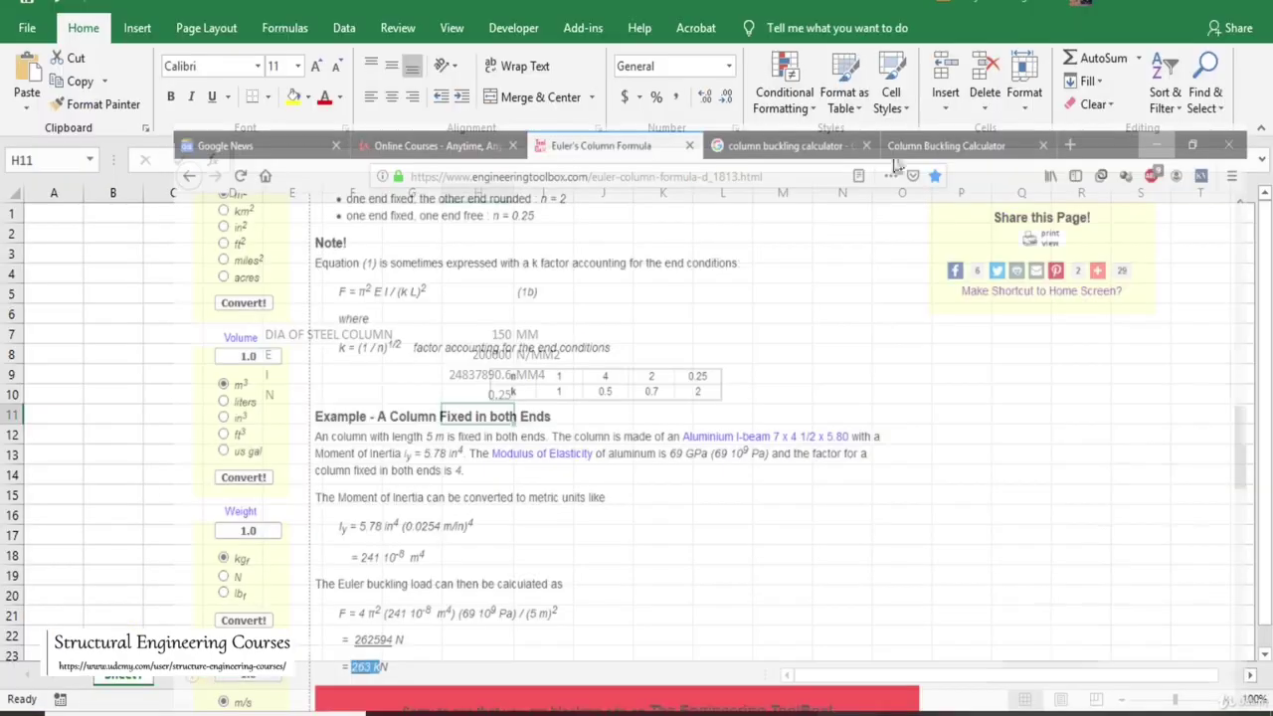
# Step: Enter the column length row with L in E11, 12000 in H11 and MM in I11
pyautogui.click(294, 420)
pyautogui.write('L')
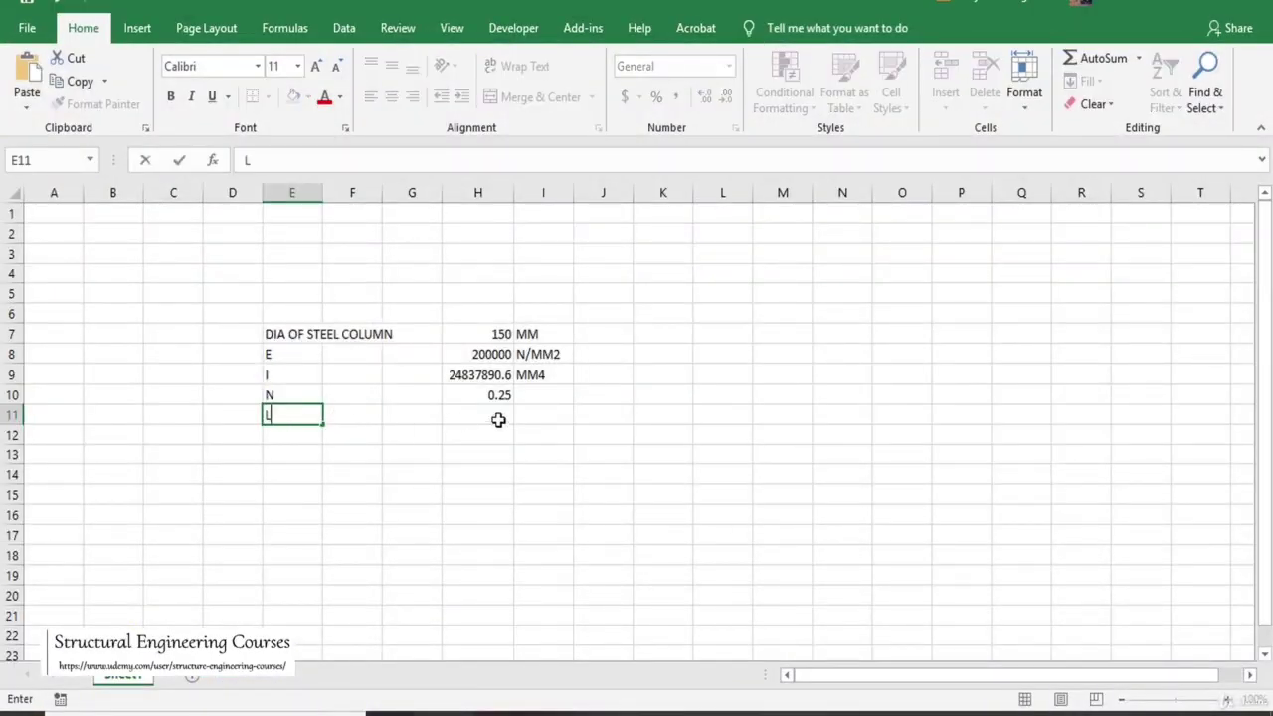
pyautogui.click(494, 415)
pyautogui.write('1')
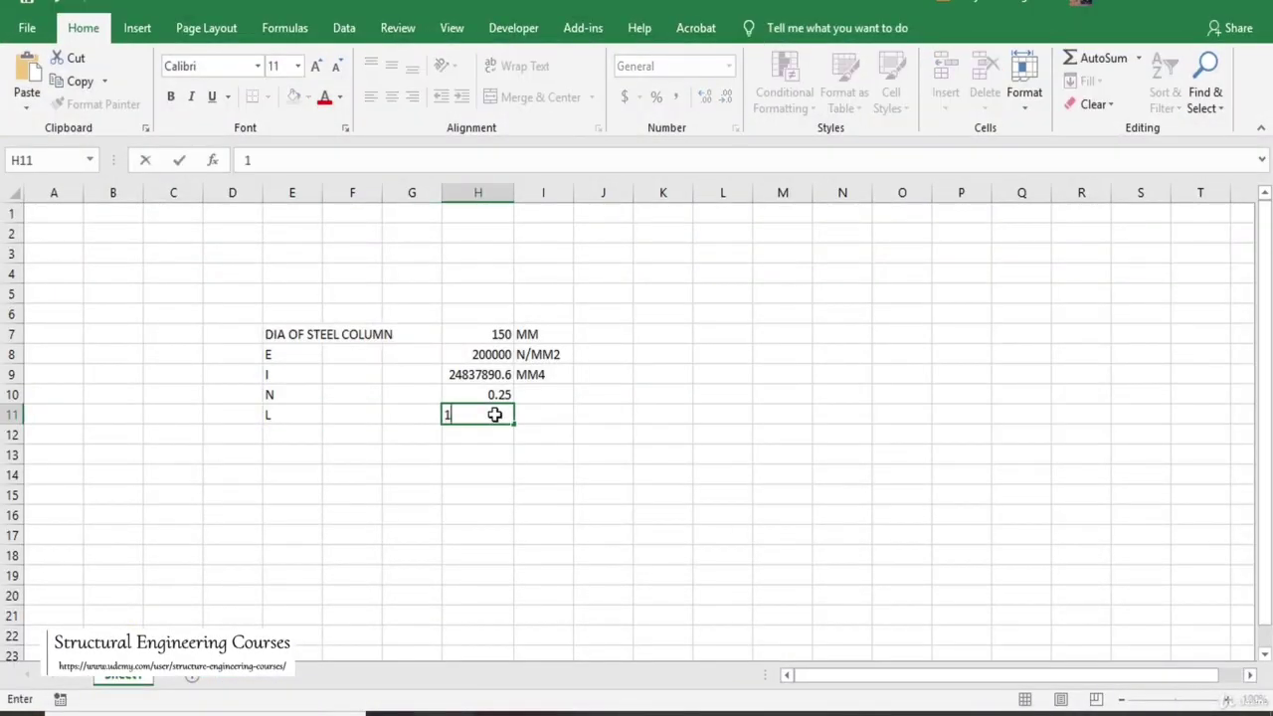
pyautogui.write('2000')
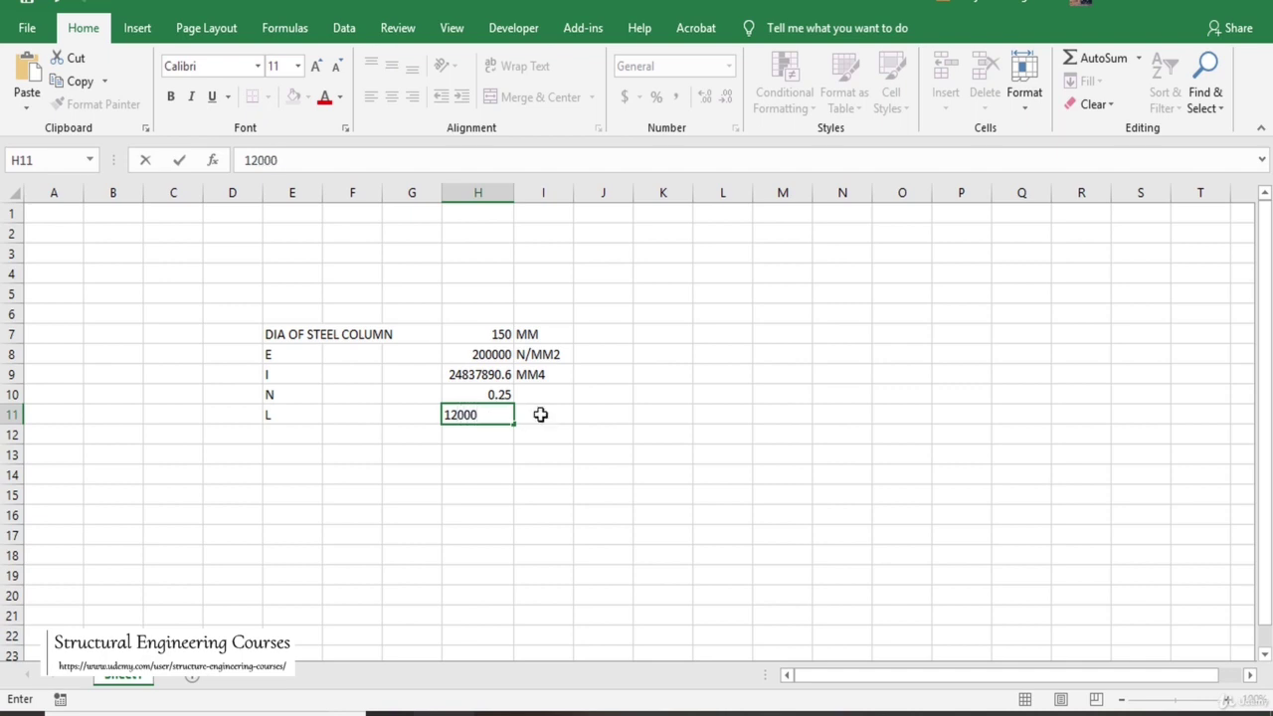
pyautogui.click(540, 415)
pyautogui.write('MM')
pyautogui.press('Return')
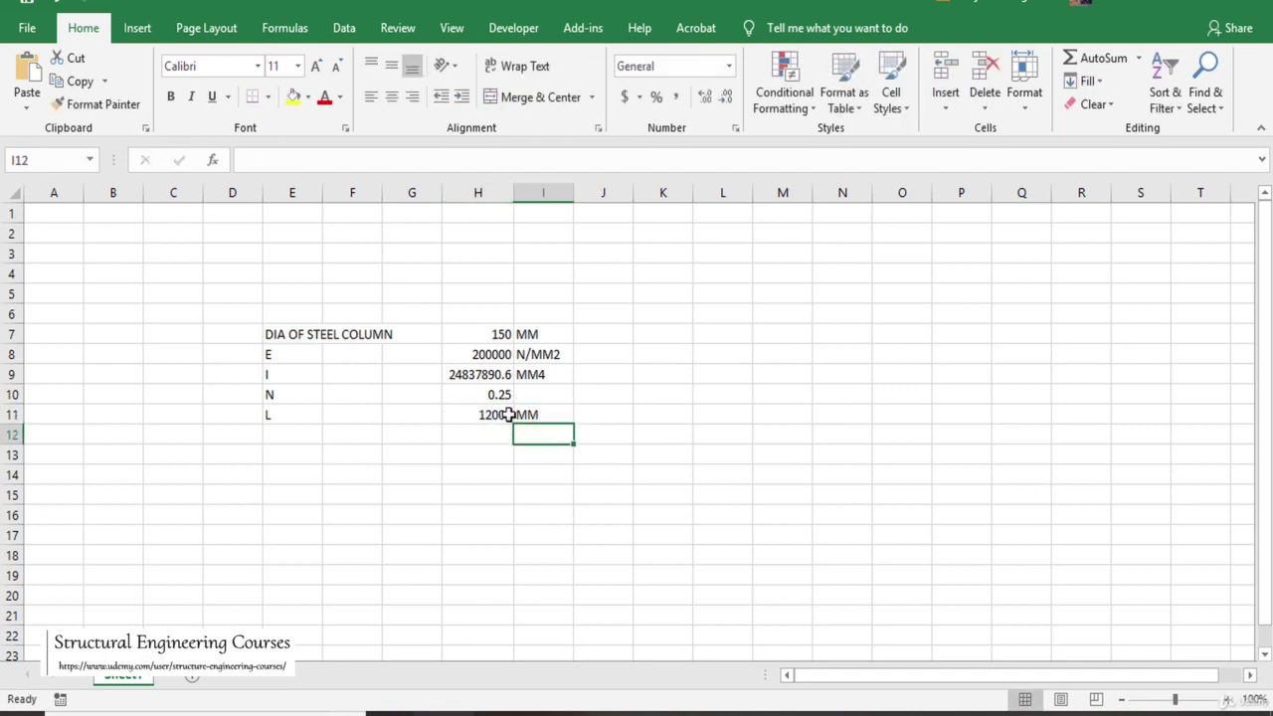
# Step: Label E12 as F and start the Euler load formula in H12 with =3.14*3.14*H8*H9*H10
pyautogui.click(273, 431)
pyautogui.write('F')
pyautogui.press('Tab')
pyautogui.click(485, 431)
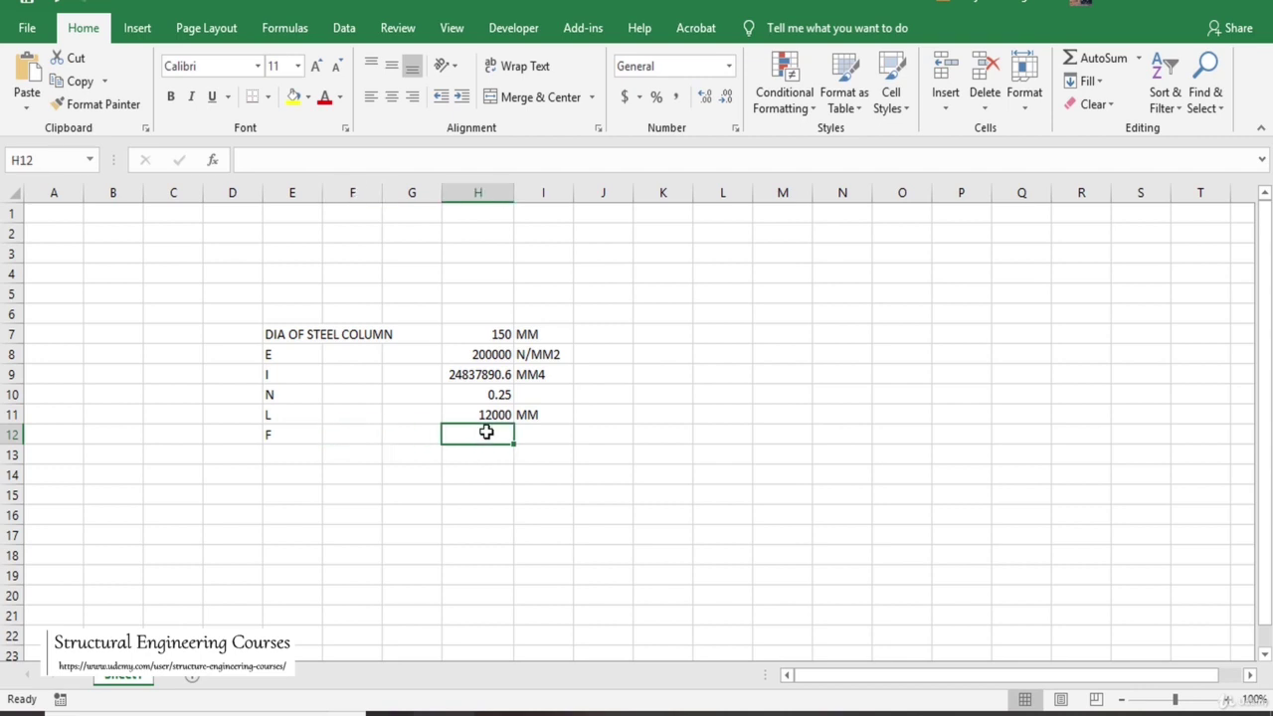
pyautogui.write('=')
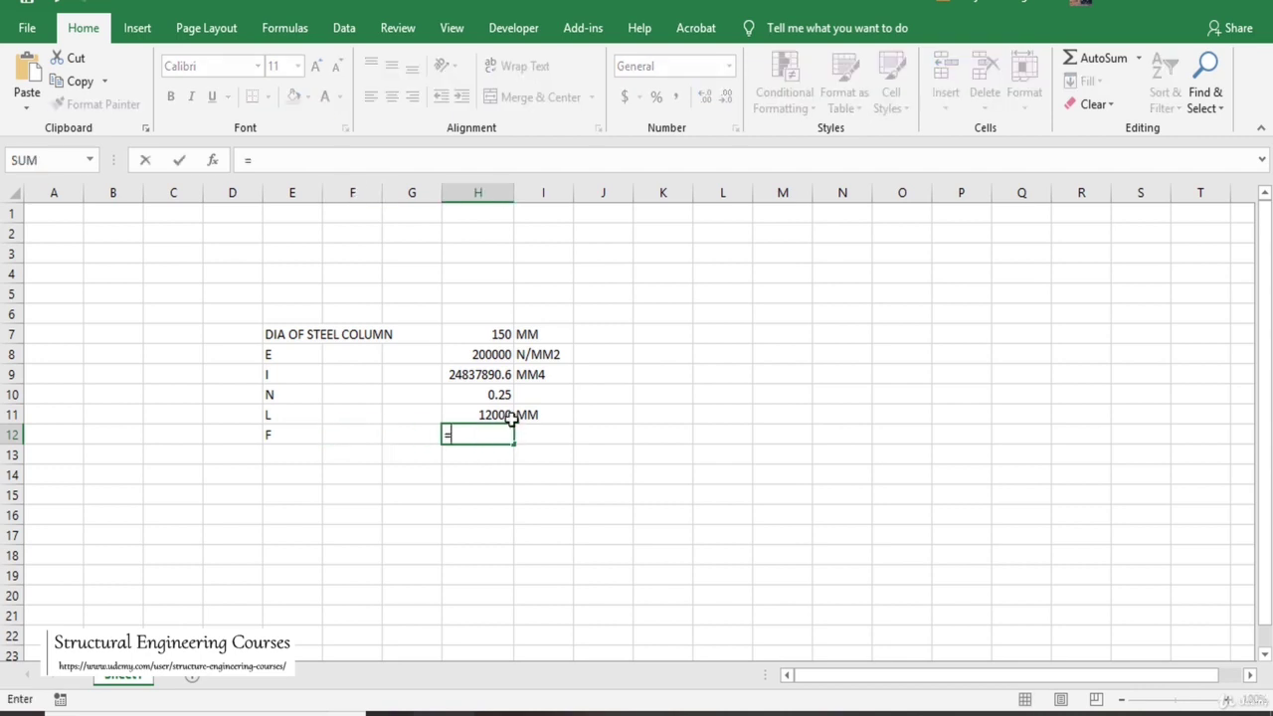
pyautogui.write('3.')
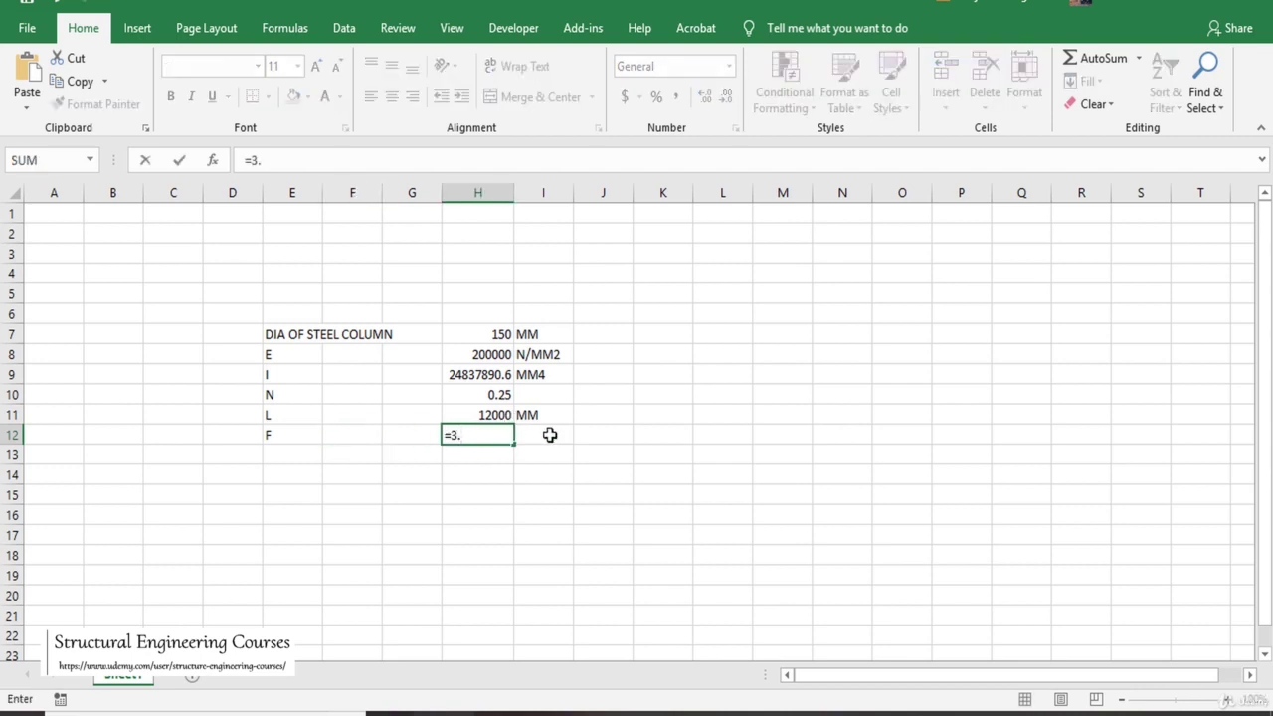
pyautogui.write('14*3.14*')
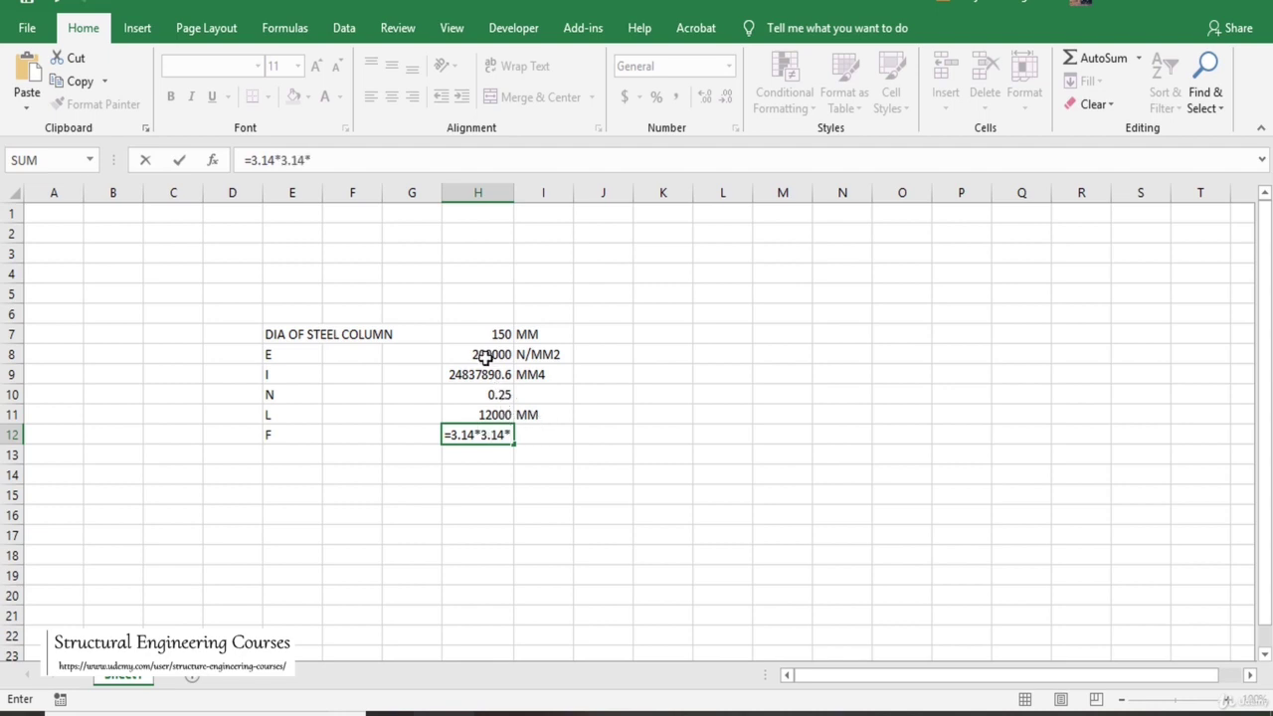
pyautogui.click(482, 356)
pyautogui.write('*')
pyautogui.click(483, 374)
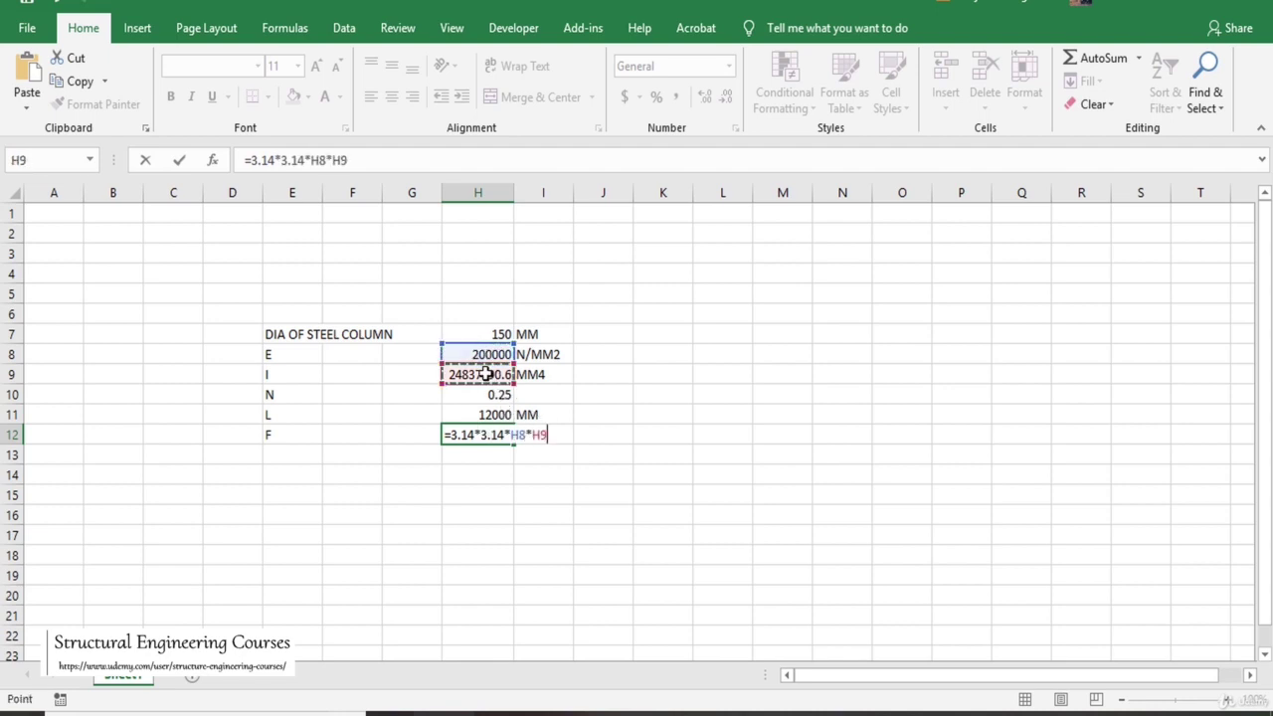
pyautogui.write('*')
pyautogui.click(484, 395)
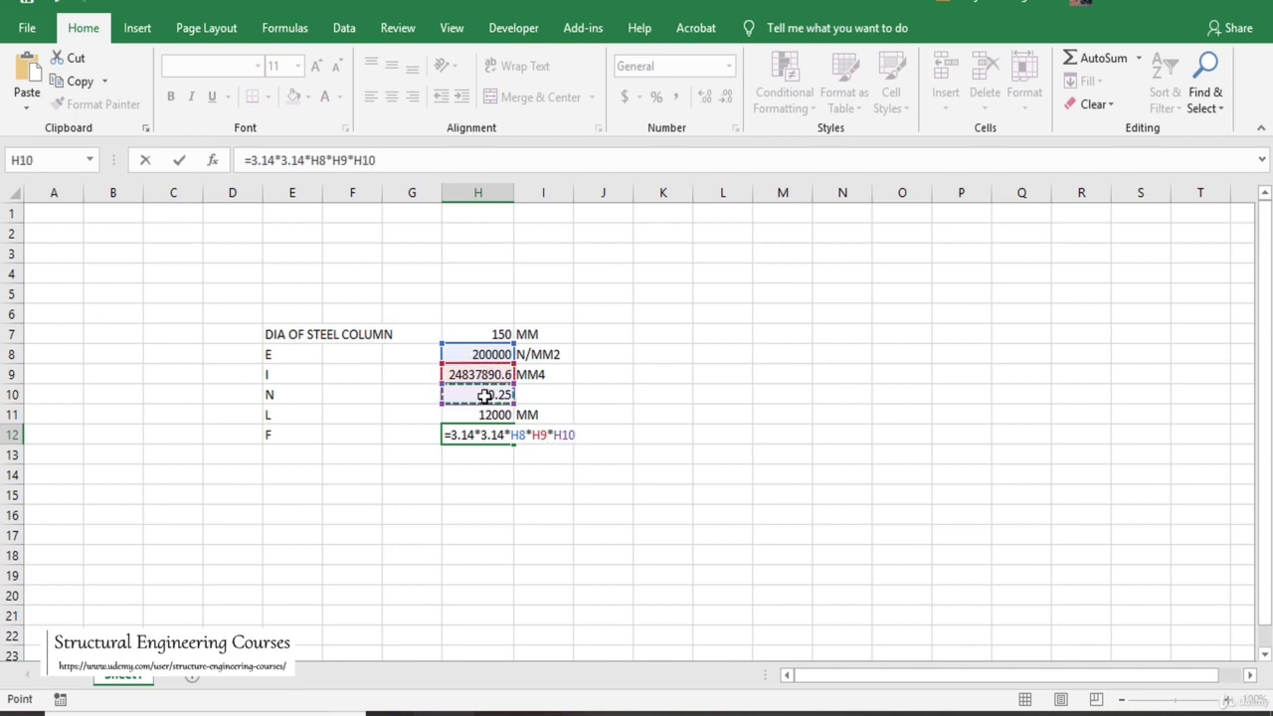
# Step: Enclose the H12 numerator in parentheses and complete the formula as =(3.14*3.14*H8*H9*H10)/H11*H11
pyautogui.write(')')
pyautogui.click(255, 163)
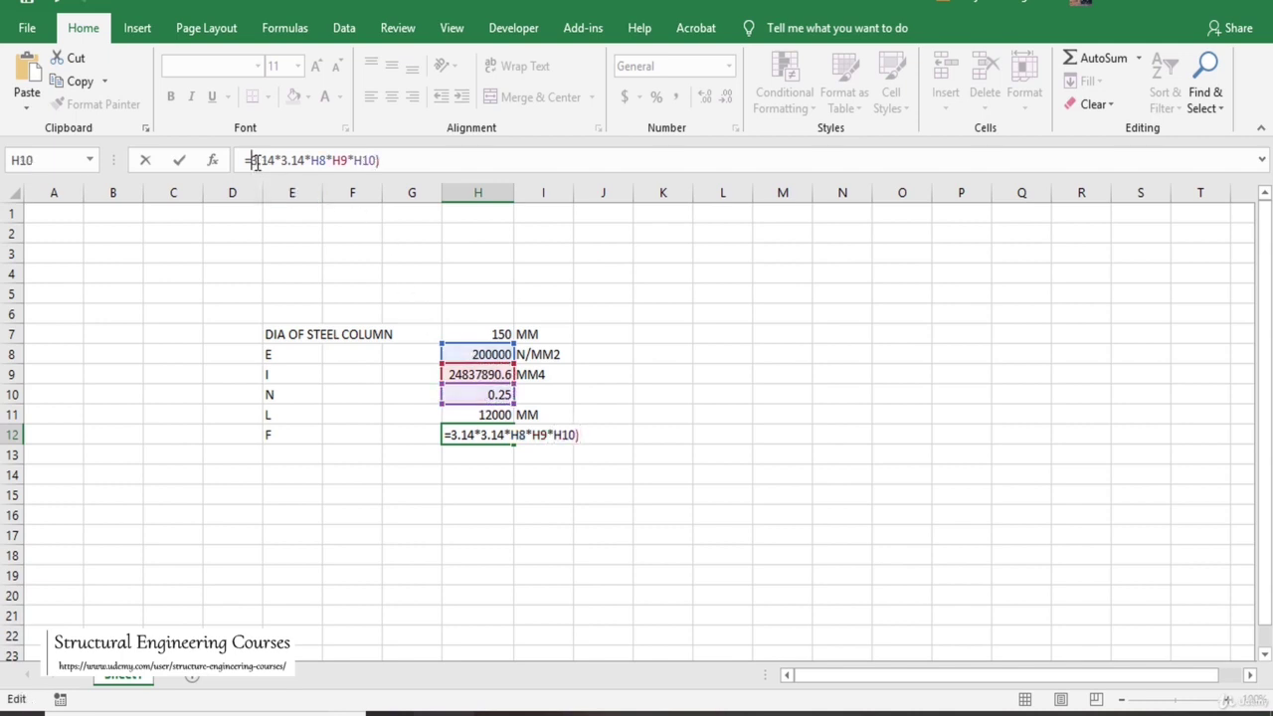
pyautogui.write('(')
pyautogui.write('/')
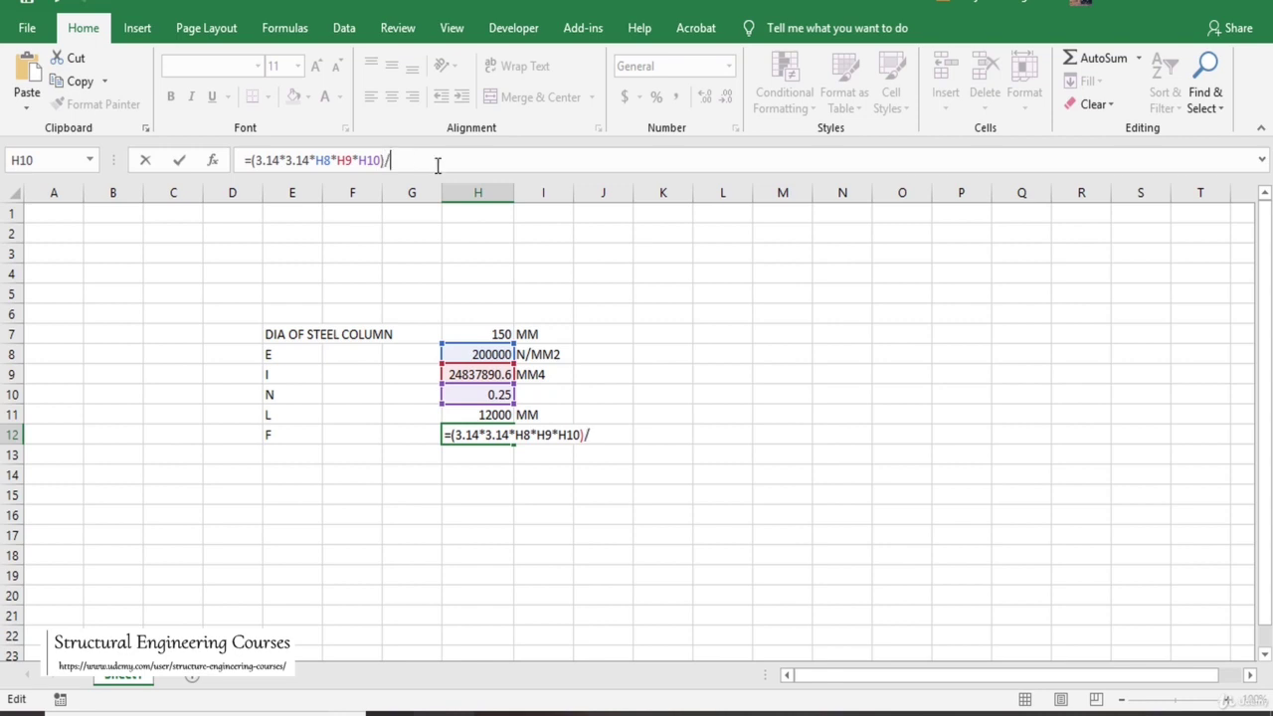
pyautogui.click(493, 415)
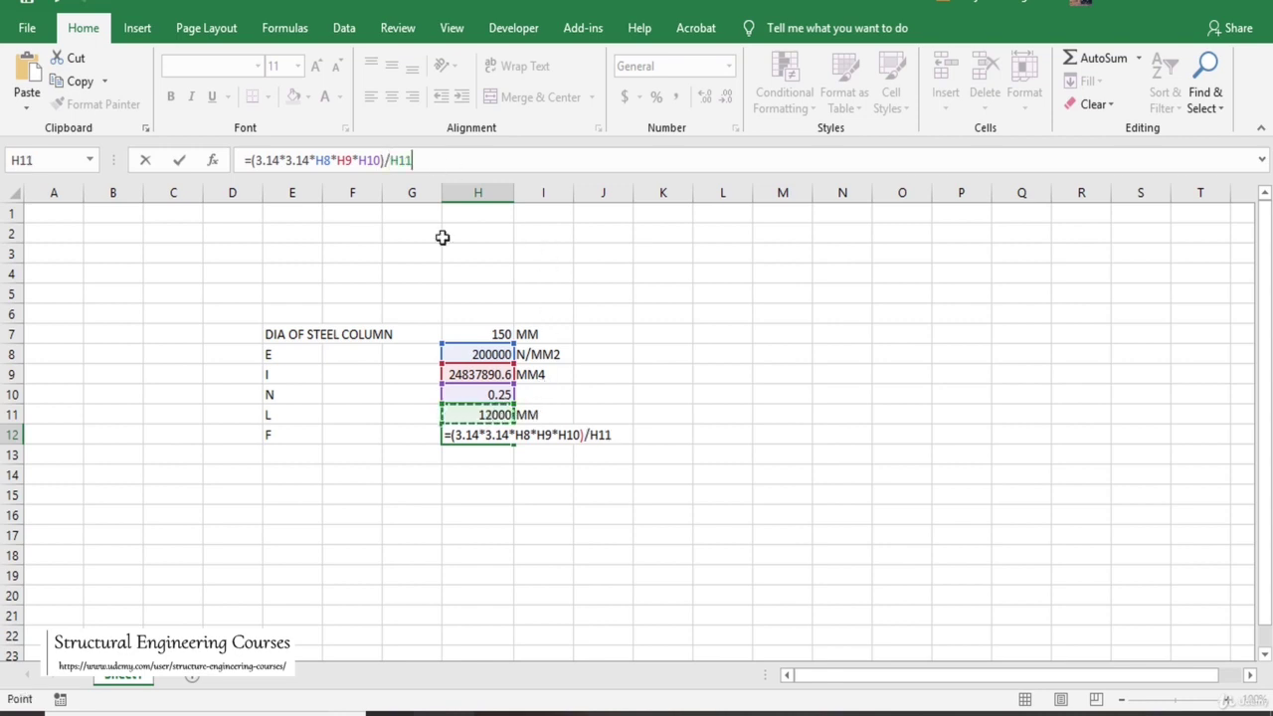
pyautogui.write('*')
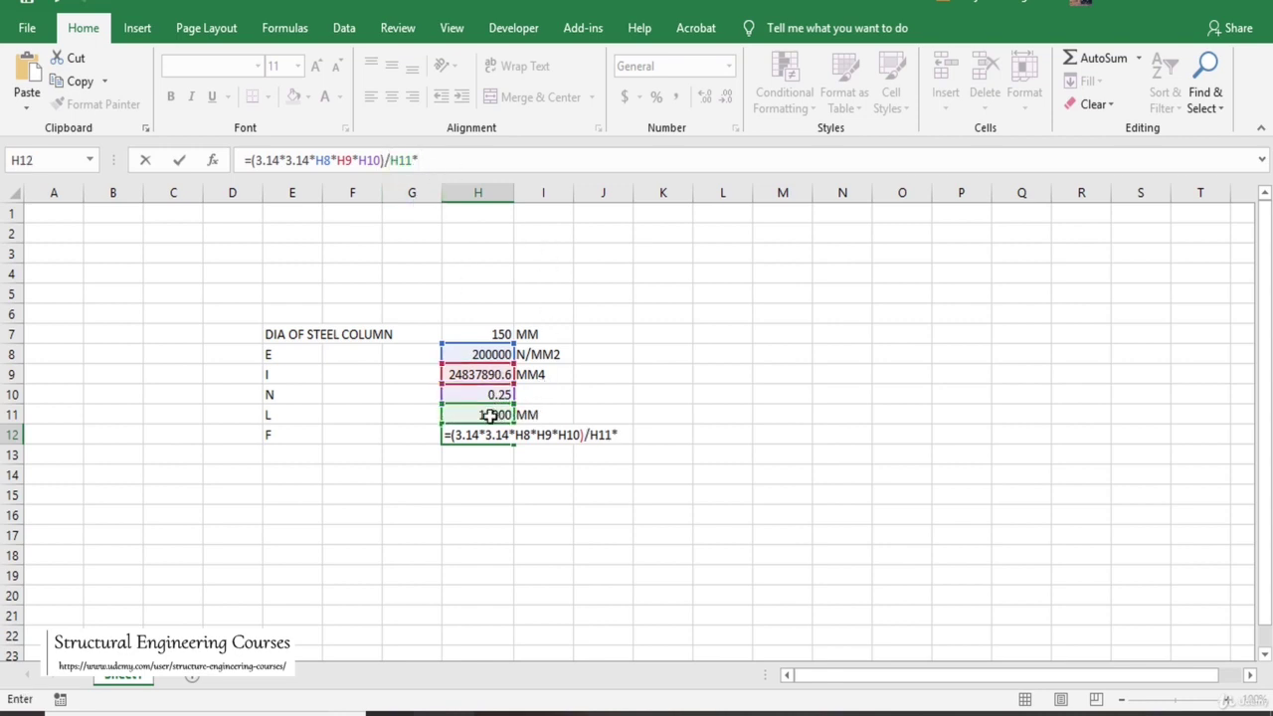
pyautogui.click(488, 415)
pyautogui.press('Return')
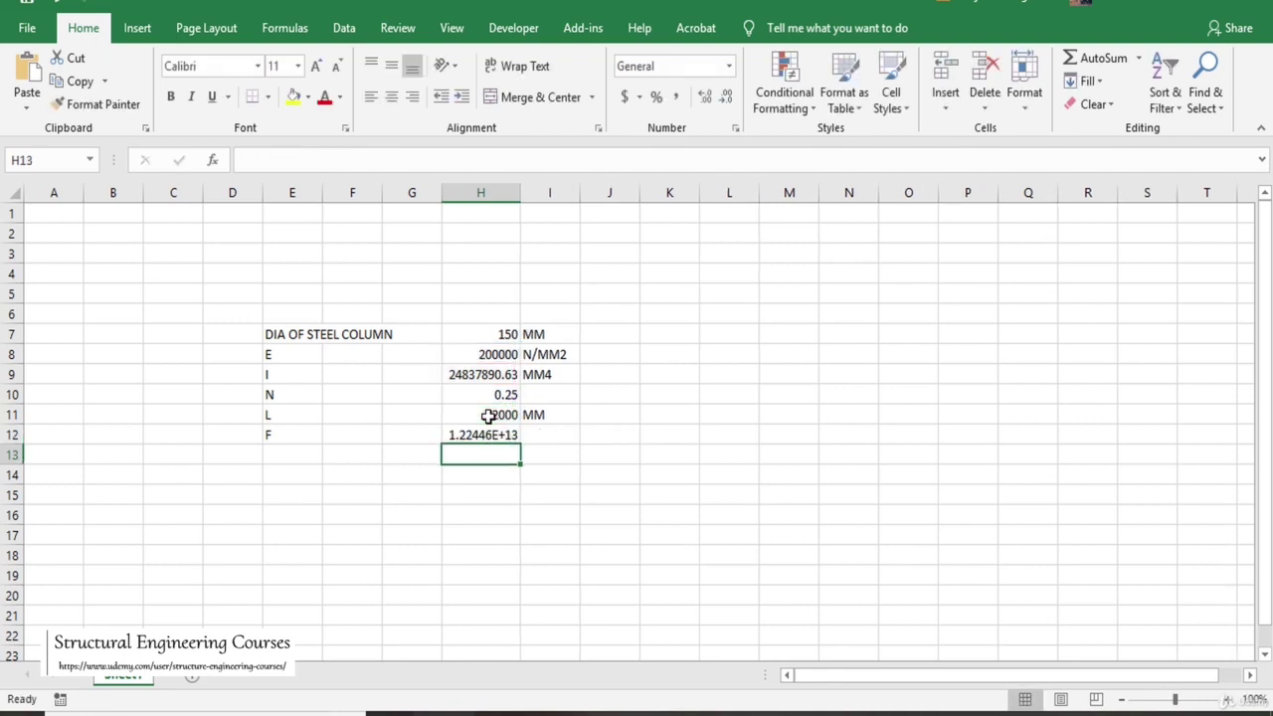
# Step: Correct the H12 formula by bracketing its denominator, giving =(3.14*3.14*H8*H9*H10)/(H11*H11)
pyautogui.click(497, 436)
pyautogui.click(450, 161)
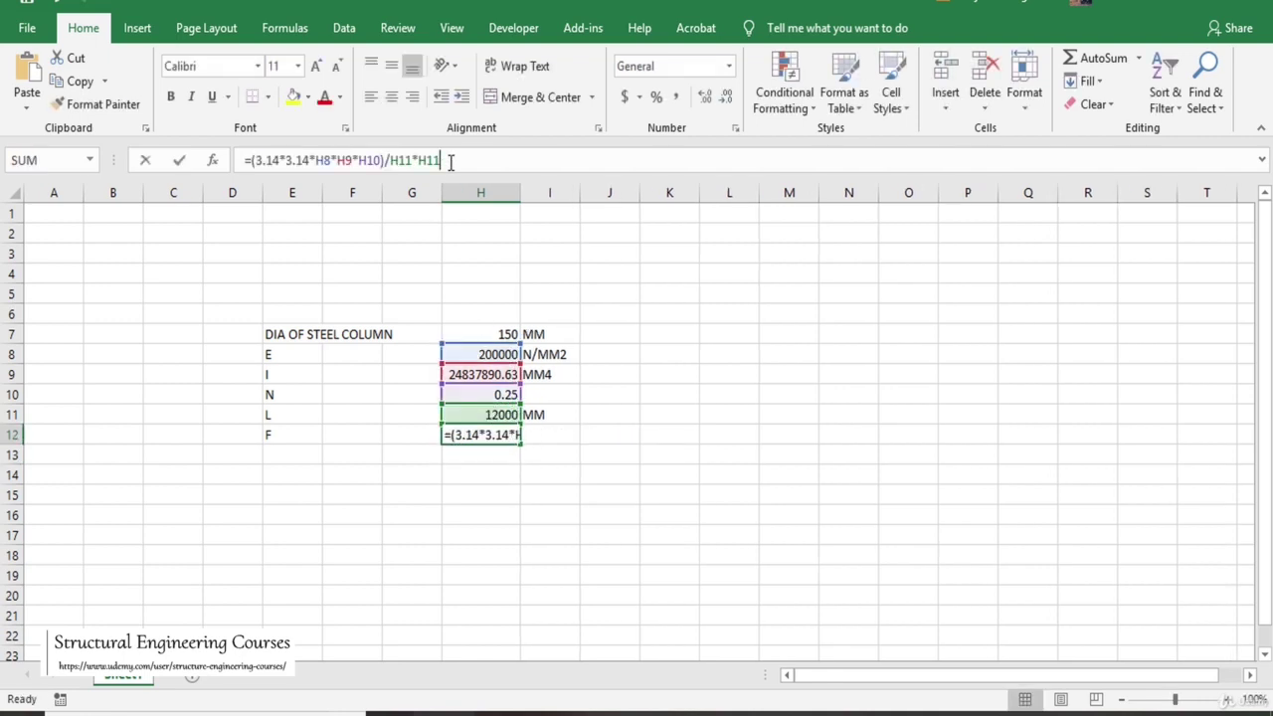
pyautogui.write(')')
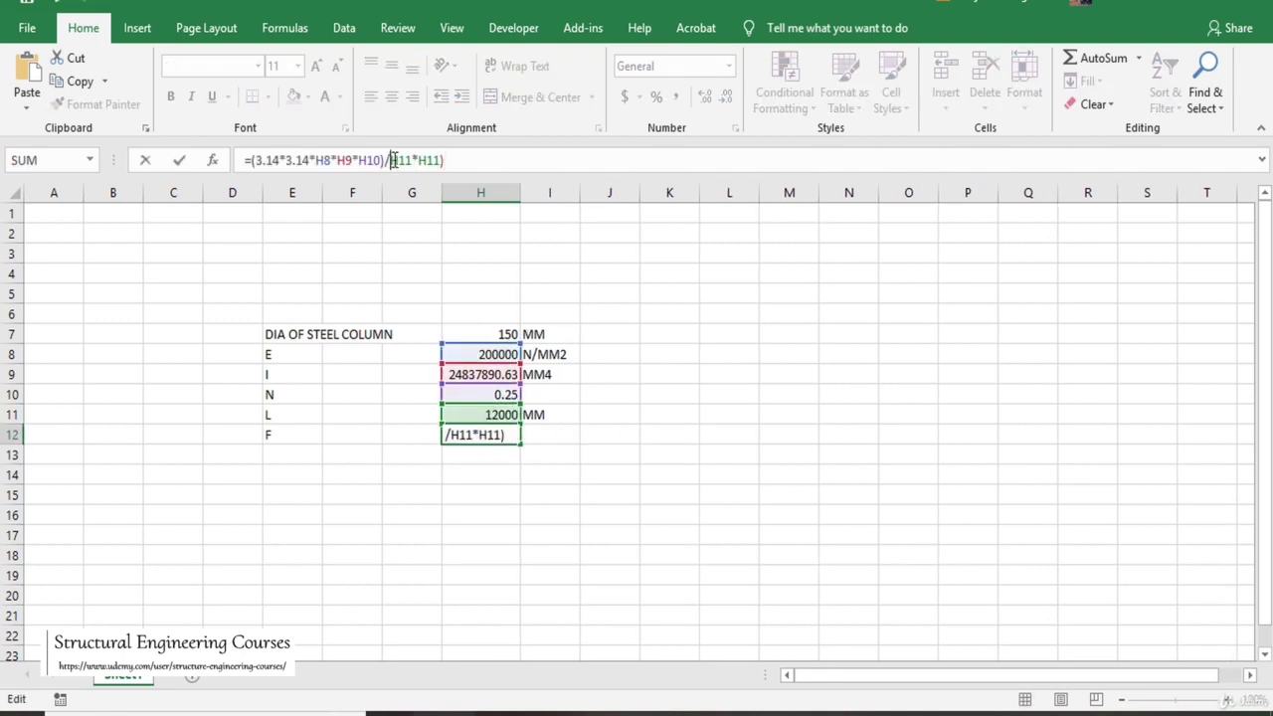
pyautogui.click(392, 161)
pyautogui.write('(')
pyautogui.press('Return')
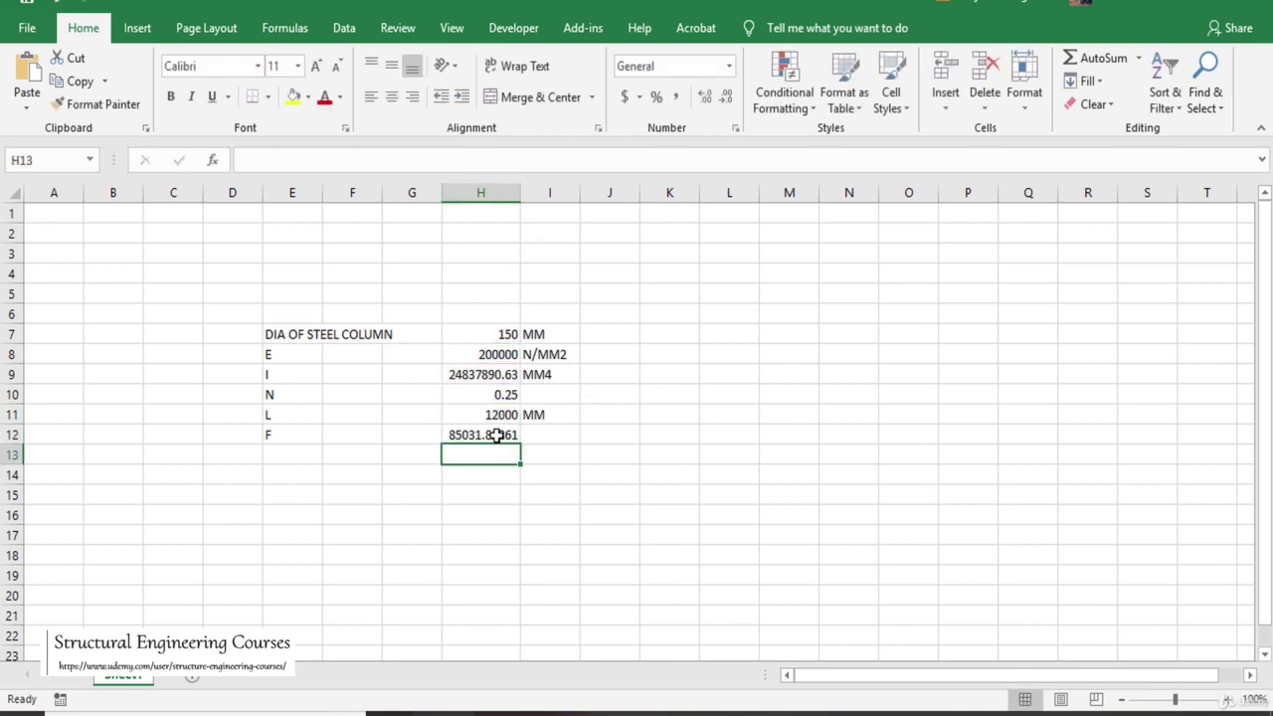
# Step: Enter the unit N/MM2 in I12 beside the buckling force
pyautogui.click(498, 436)
pyautogui.click(552, 440)
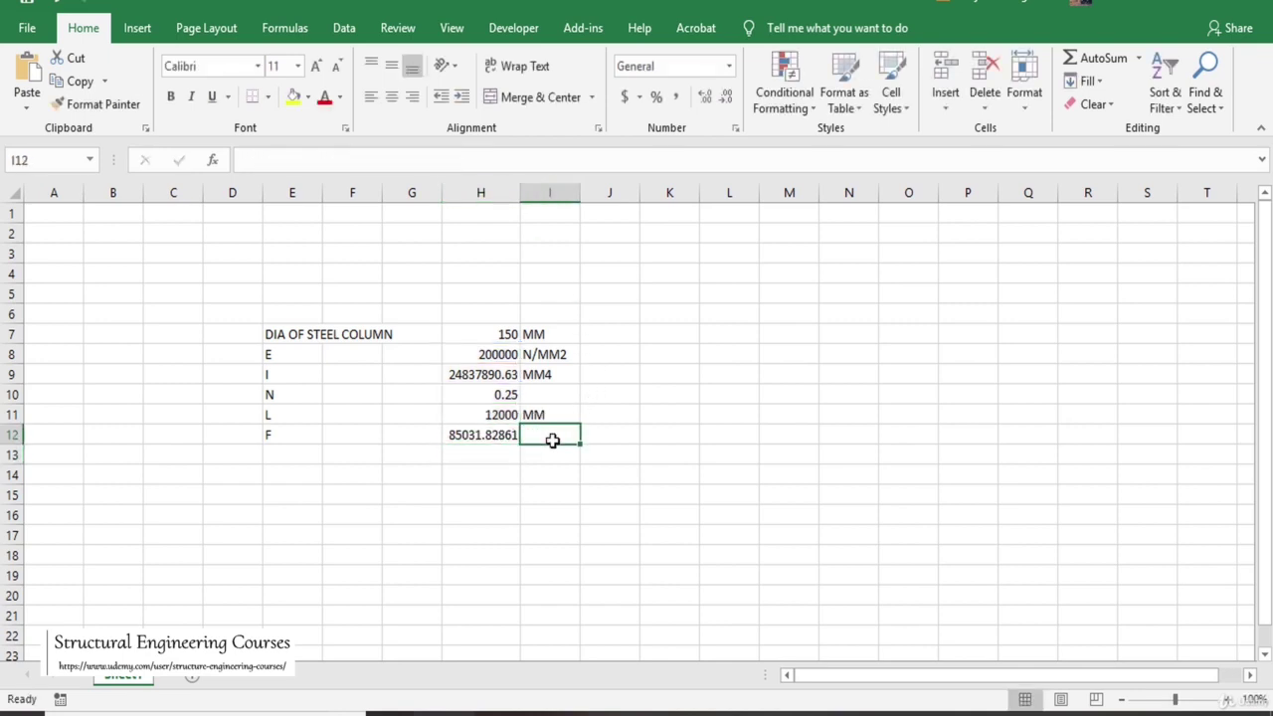
pyautogui.write('N/MM2')
pyautogui.click(671, 449)
# Step: Replace the buckling force unit in I12 with N
pyautogui.click(557, 438)
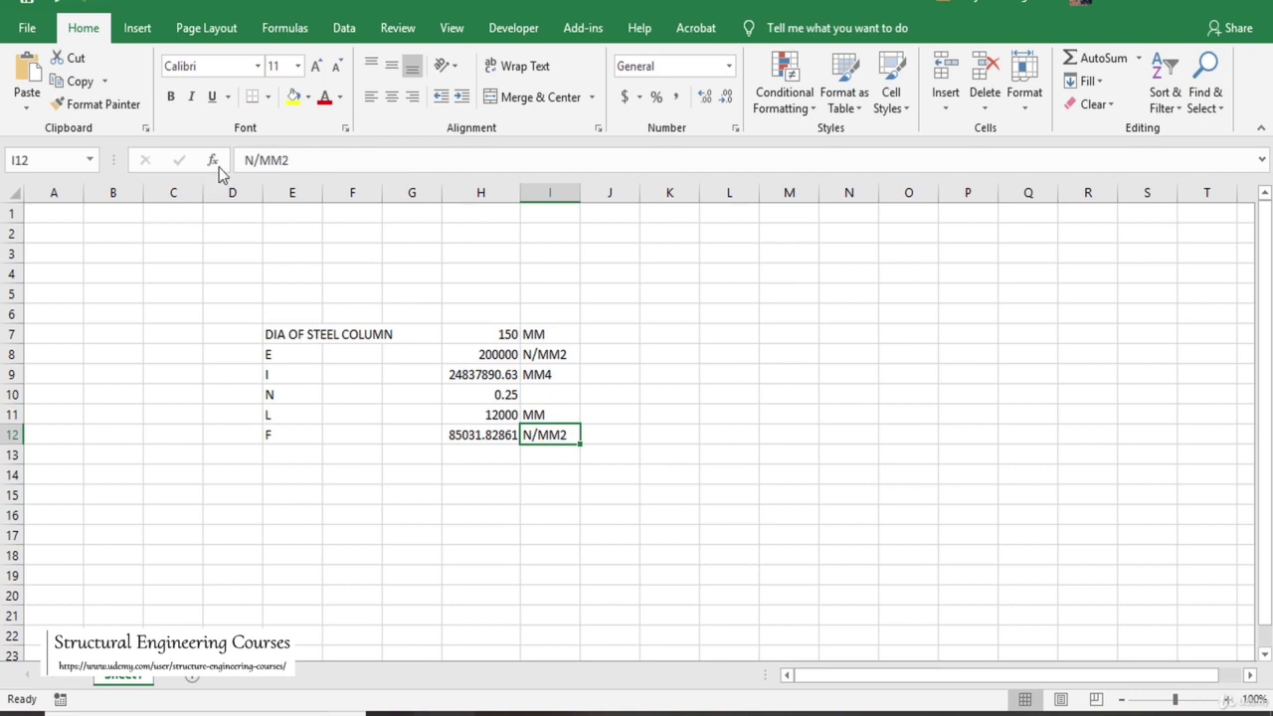
pyautogui.moveTo(244, 161); pyautogui.dragTo(316, 161)
pyautogui.write('n')
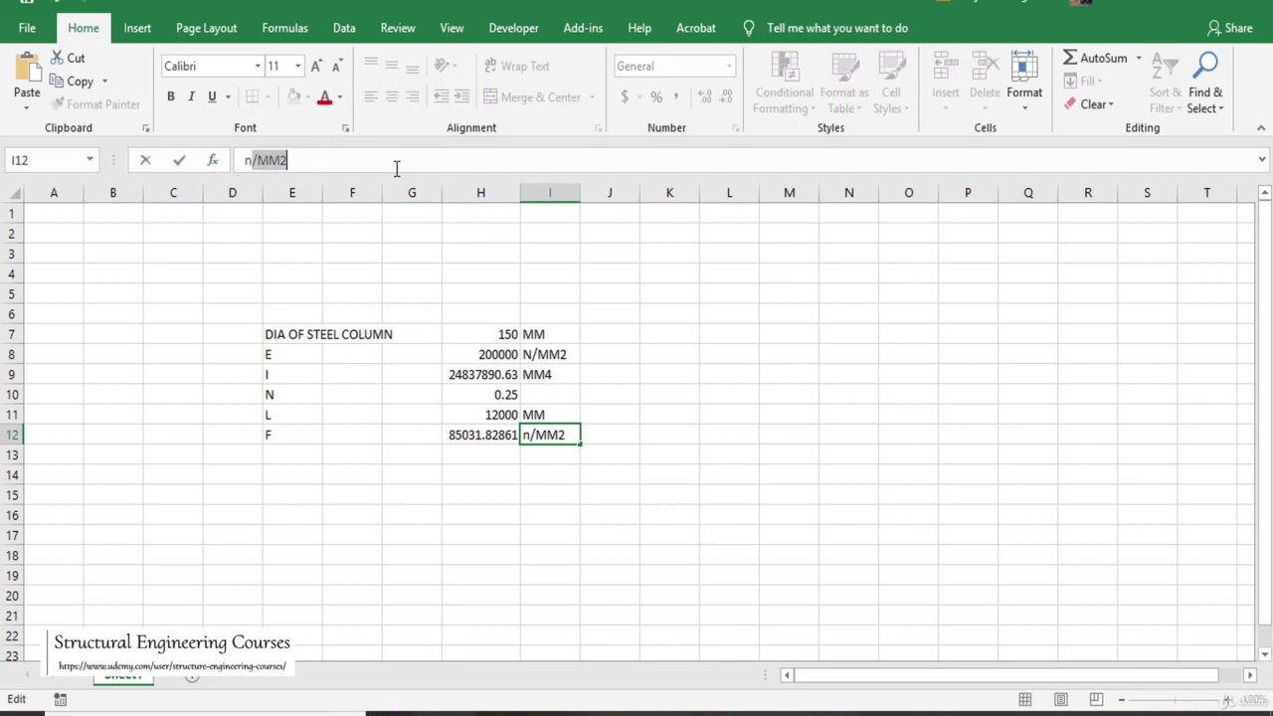
pyautogui.press('BackSpace')
pyautogui.press('BackSpace')
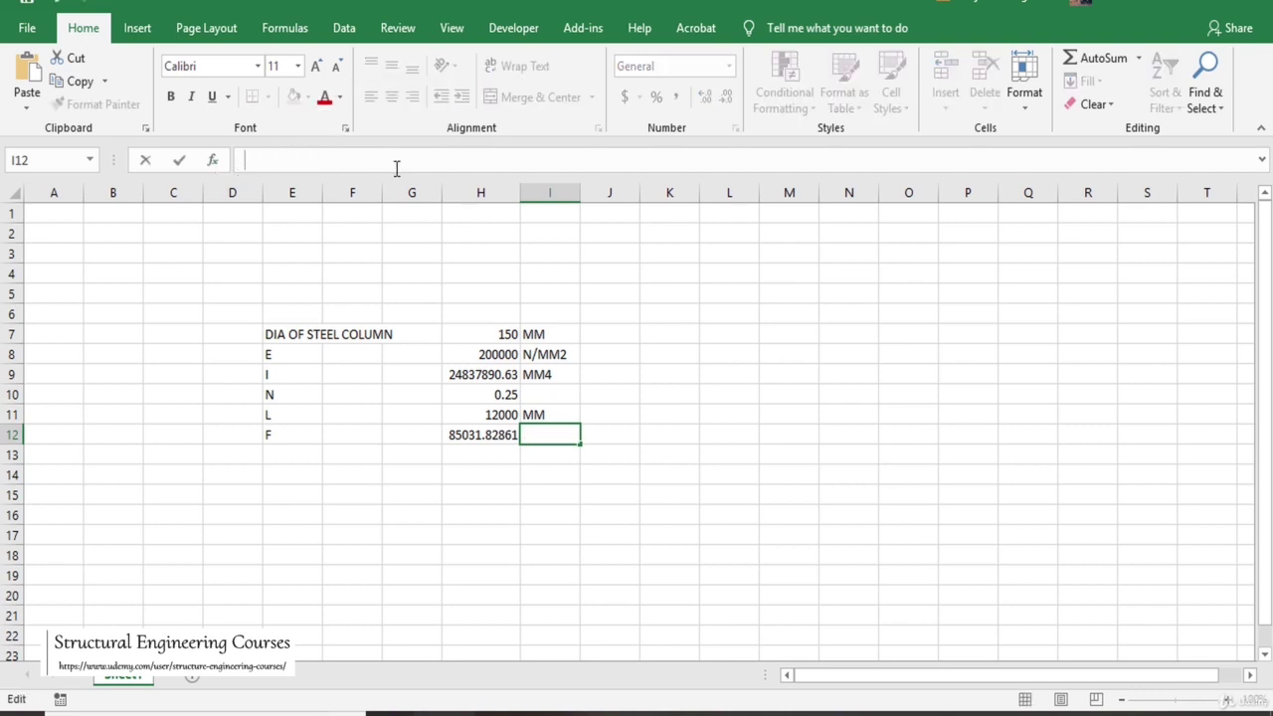
pyautogui.write('N')
pyautogui.press('Delete')
pyautogui.press('Return')
# Step: Convert the buckling force to kilonewtons with =H12/1000 in H13 and enter the unit KN in I13
pyautogui.click(489, 434)
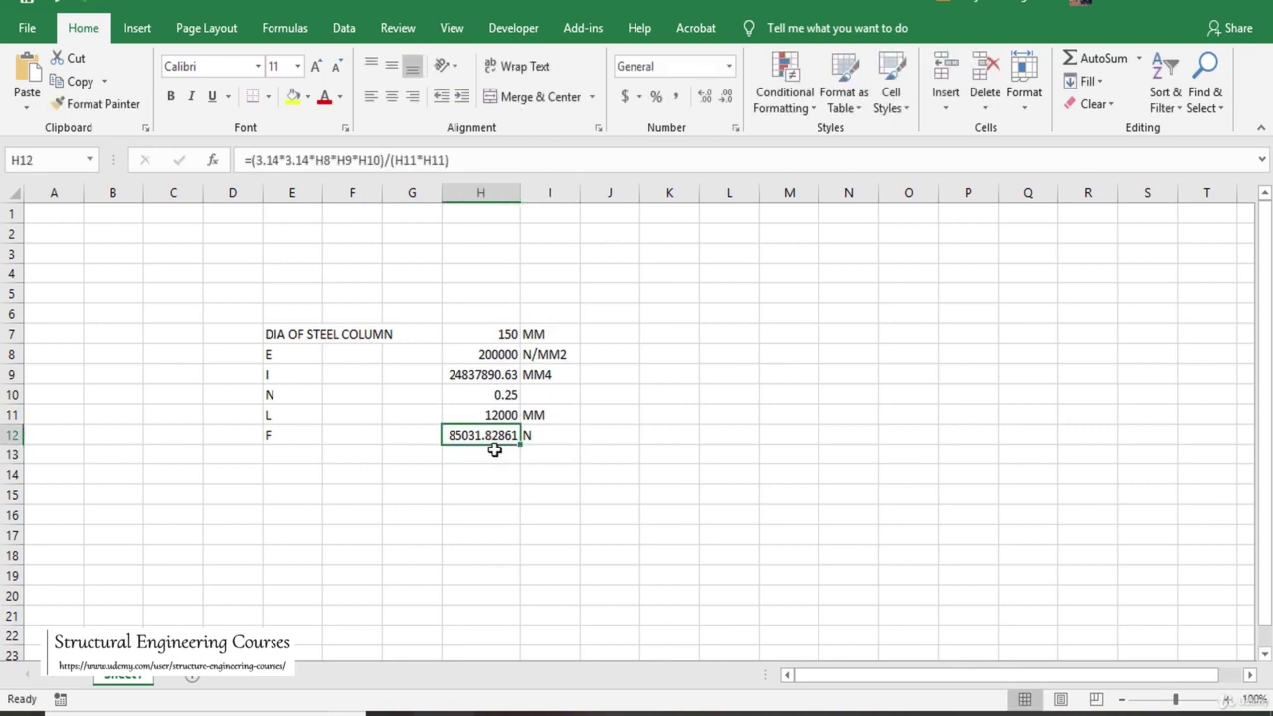
pyautogui.click(493, 450)
pyautogui.write('=')
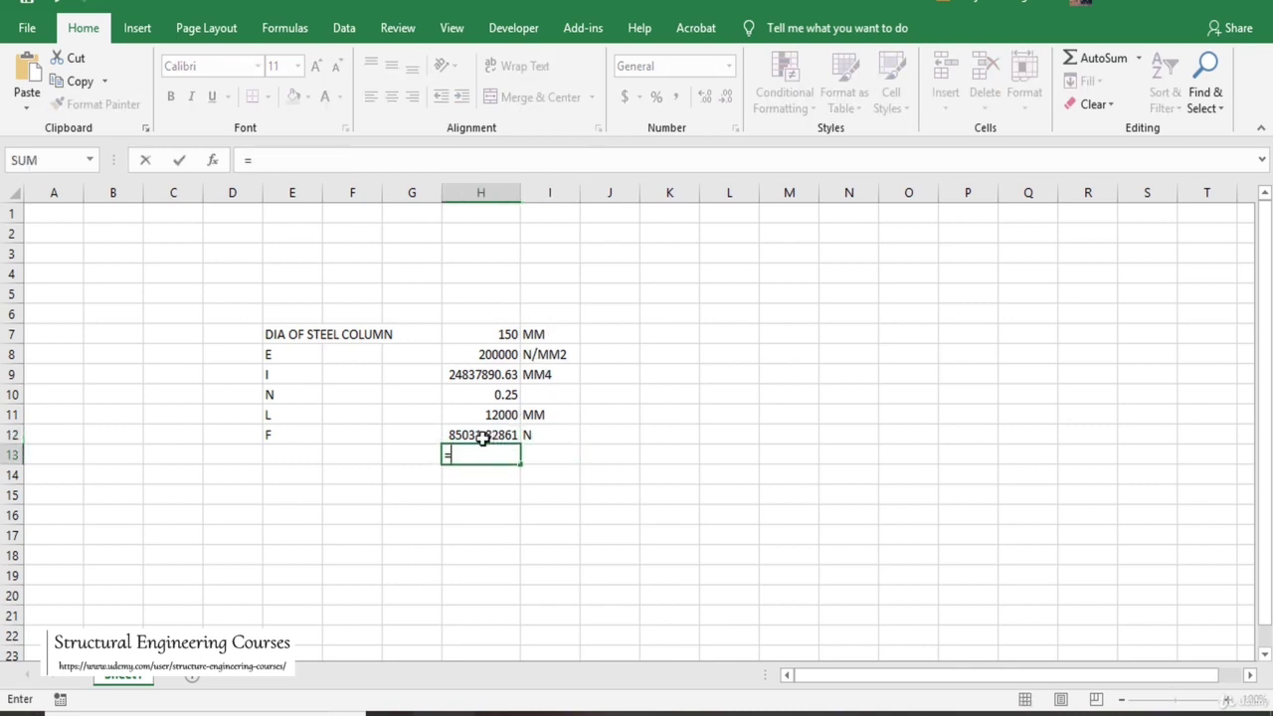
pyautogui.click(477, 435)
pyautogui.write('/1000')
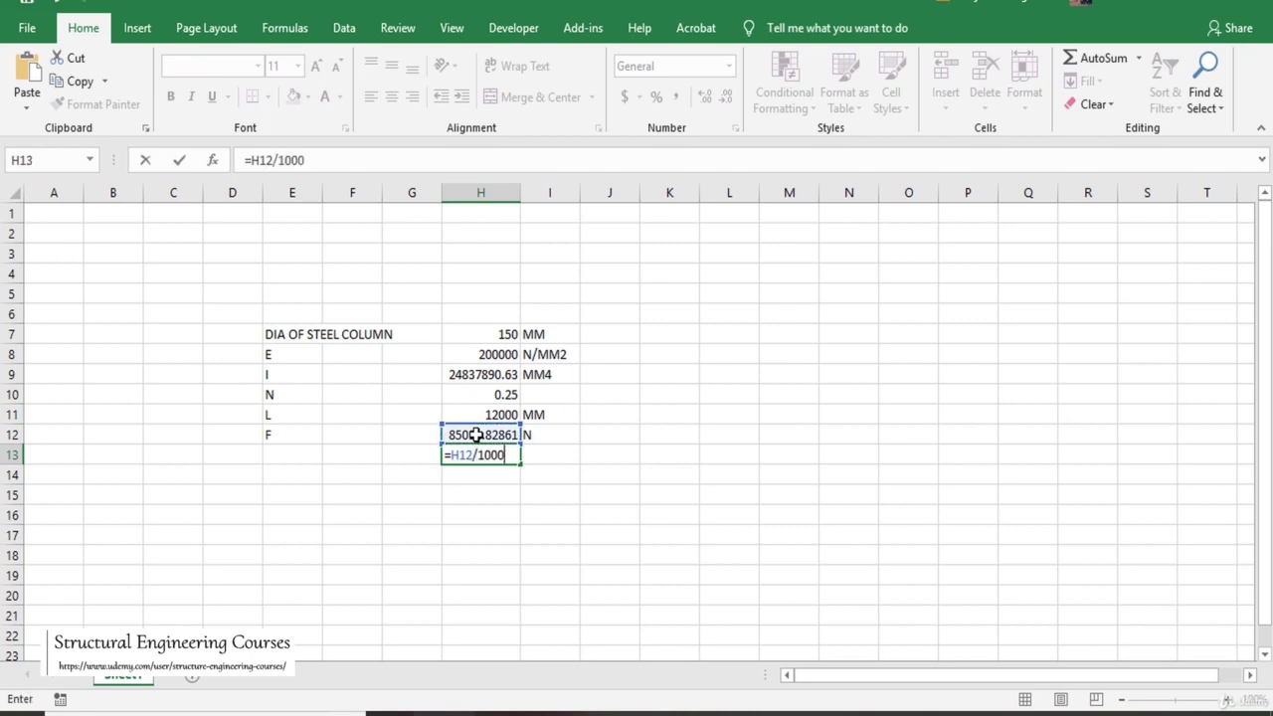
pyautogui.press('Return')
pyautogui.click(494, 455)
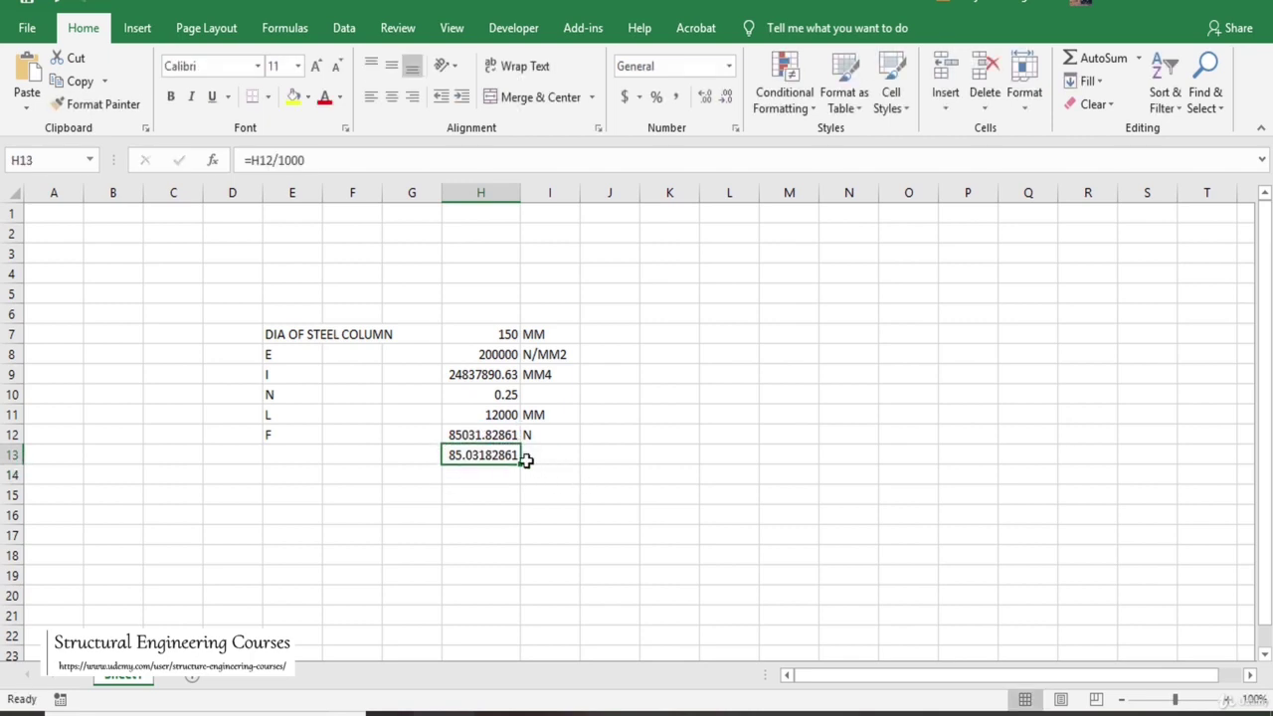
pyautogui.click(540, 458)
pyautogui.write('KN')
pyautogui.click(642, 400)
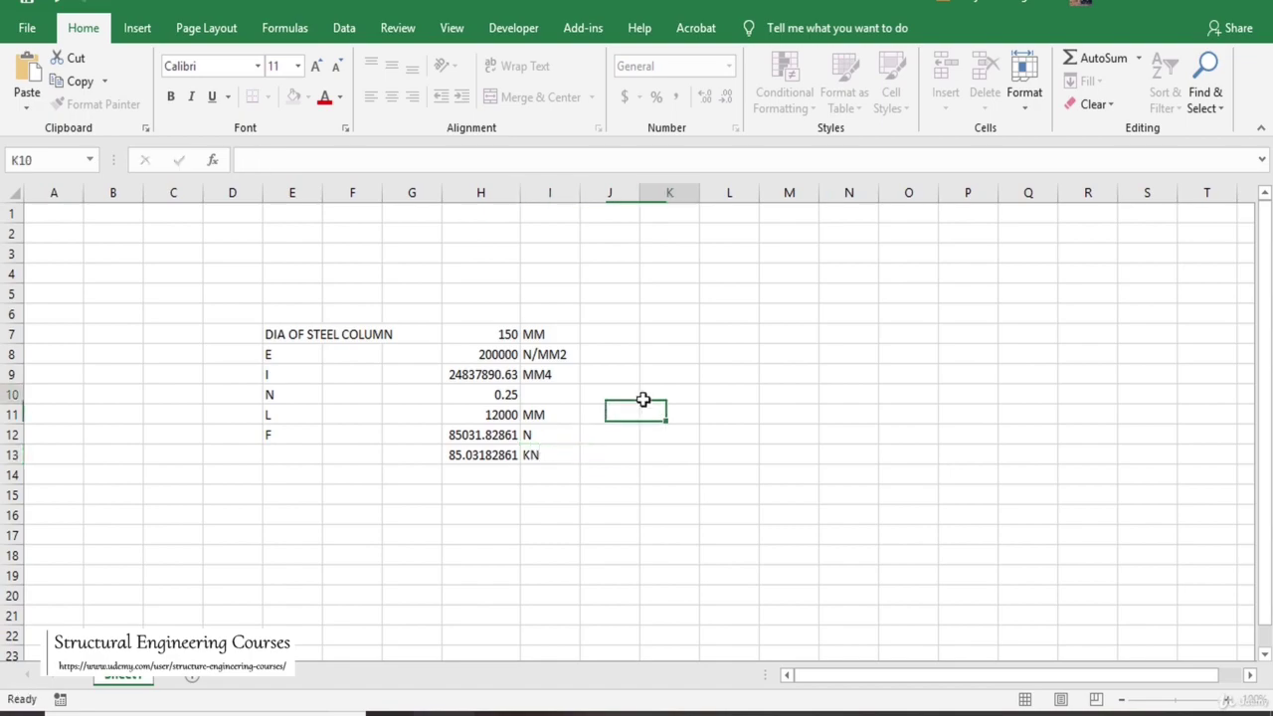
# Step: Compare the Excel buckling load with the buckling factors table in STAAD.Pro and return to the worksheet
pyautogui.hotkey('alt', 'Tab')
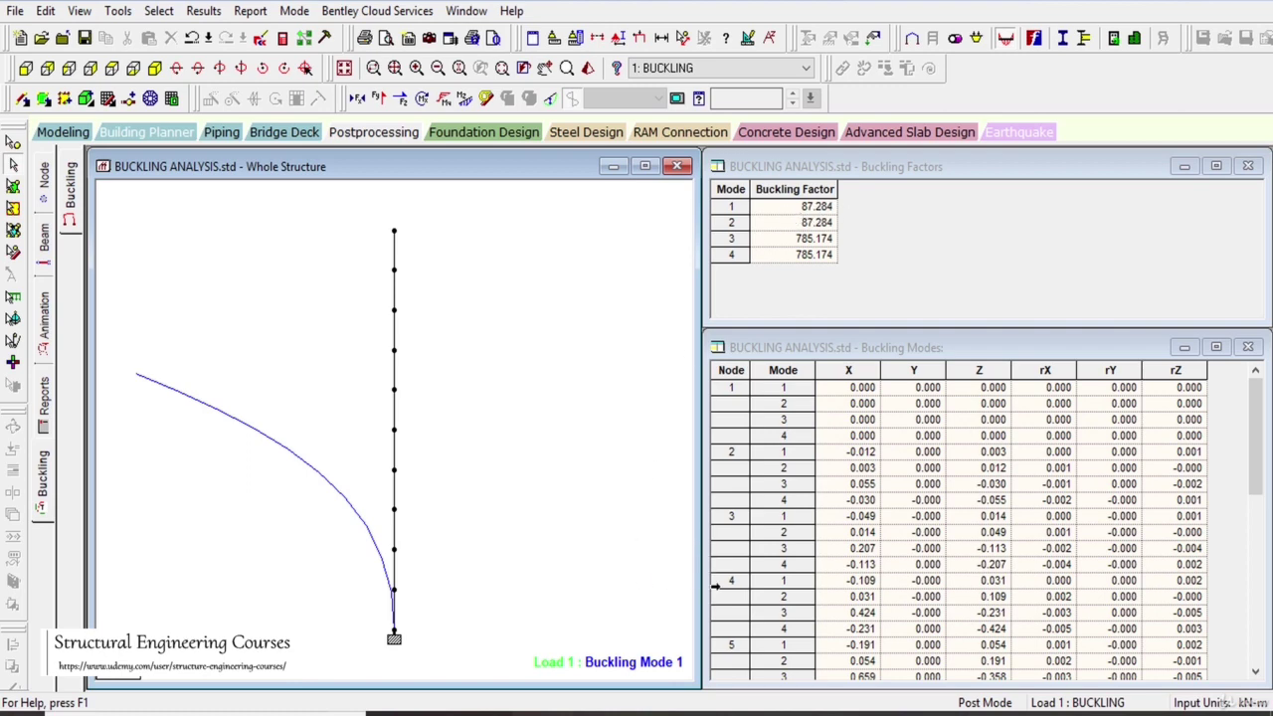
pyautogui.hotkey('alt', 'Tab')
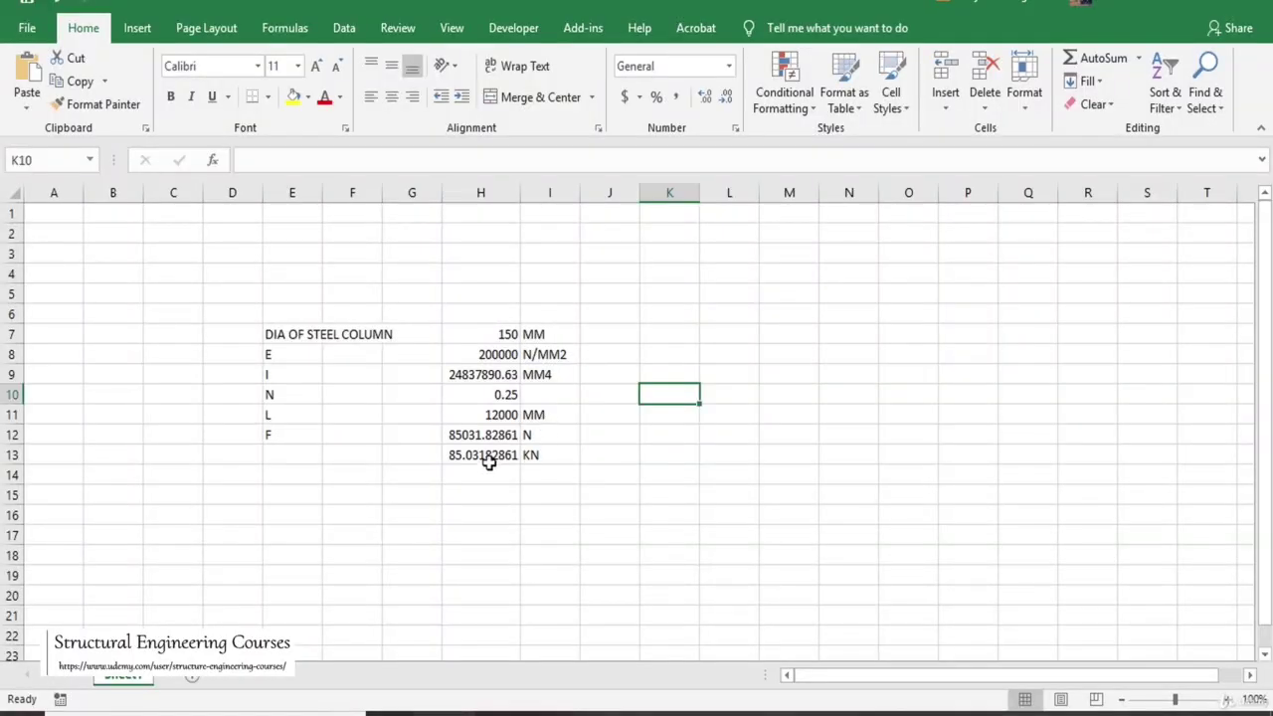
pyautogui.click(300, 449)
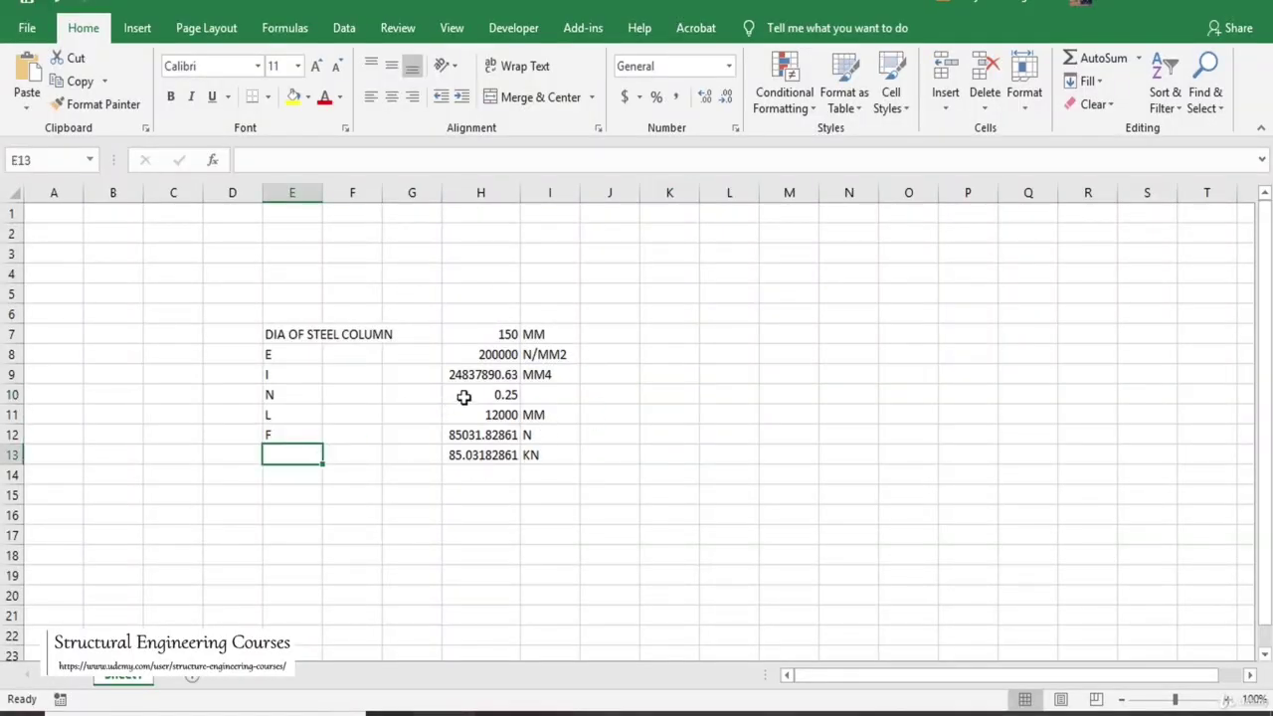
pyautogui.click(636, 404)
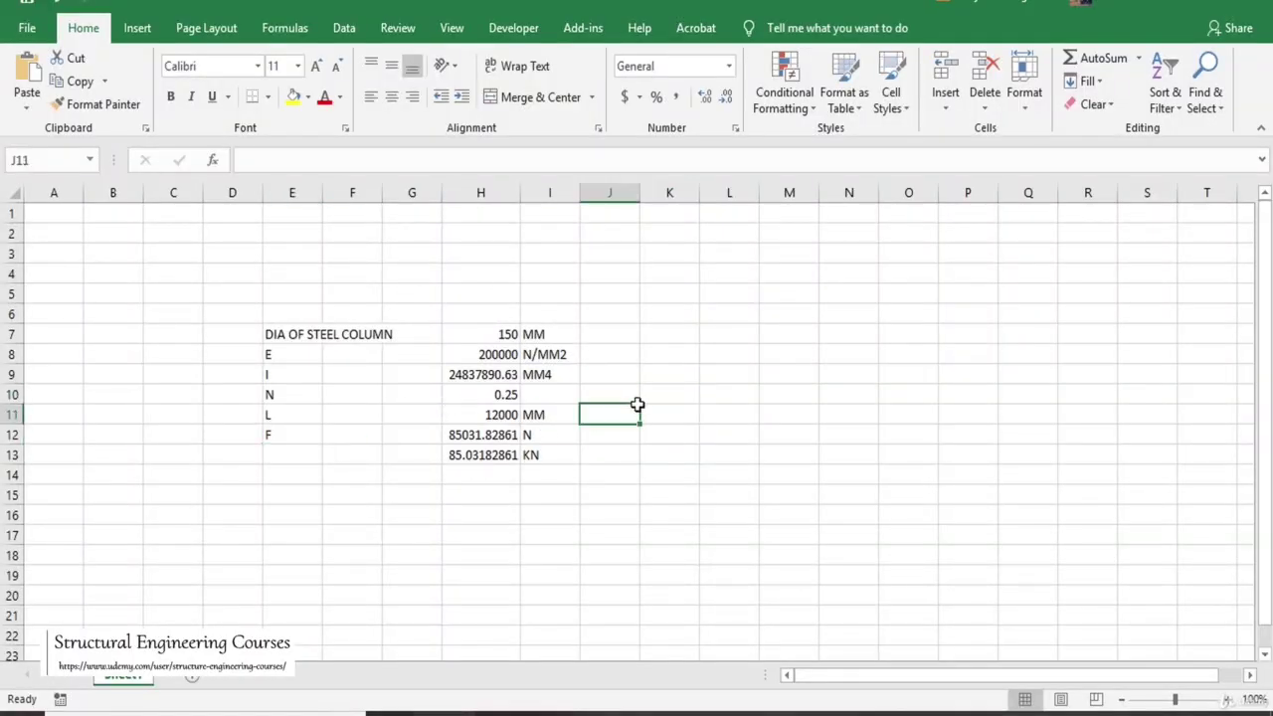
pyautogui.hotkey('ctrl', 's')
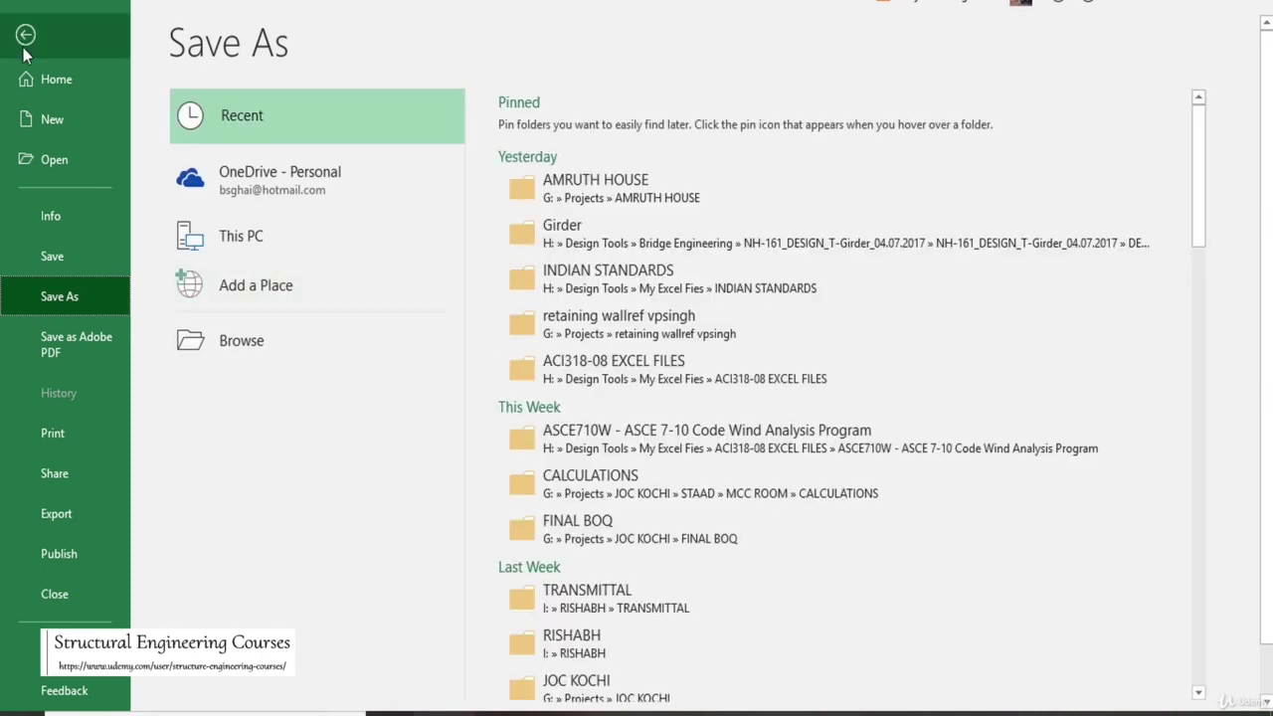
pyautogui.click(25, 38)
pyautogui.click(622, 396)
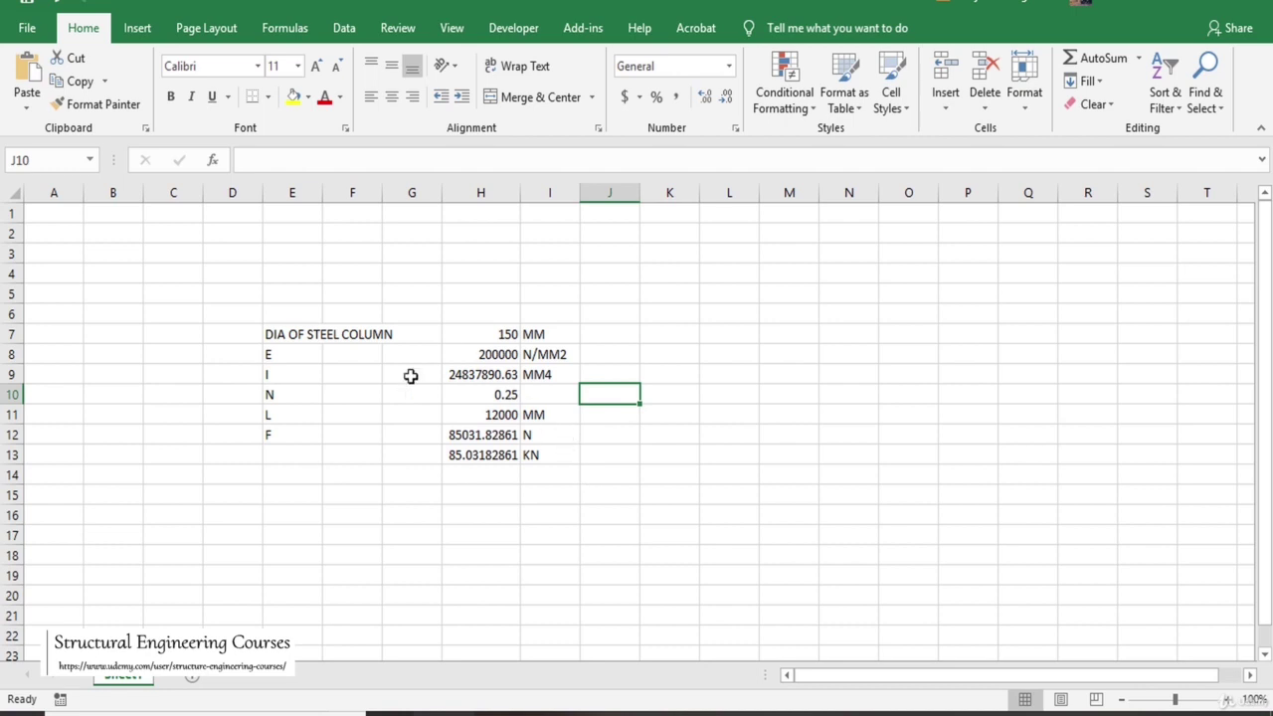
# Step: Review the modulus, moment of inertia, end-condition factor and diameter entries behind the buckling load
pyautogui.click(505, 355)
pyautogui.click(504, 374)
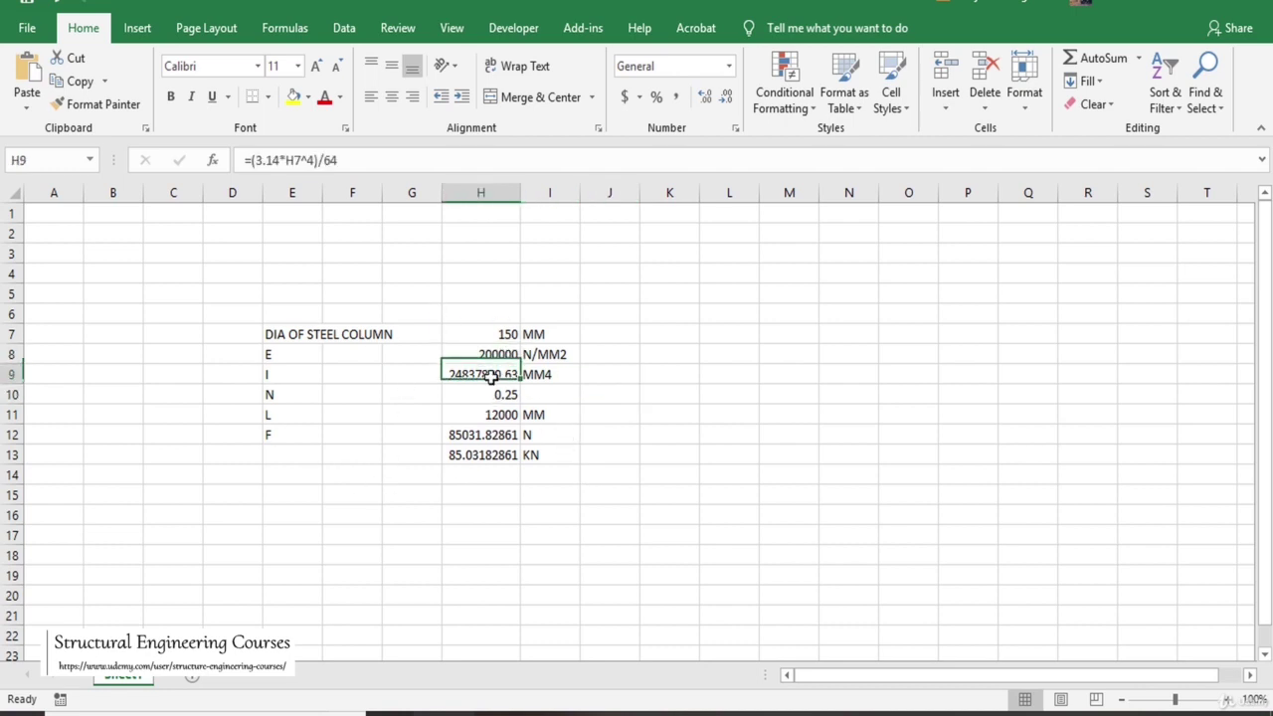
pyautogui.click(497, 394)
pyautogui.click(499, 332)
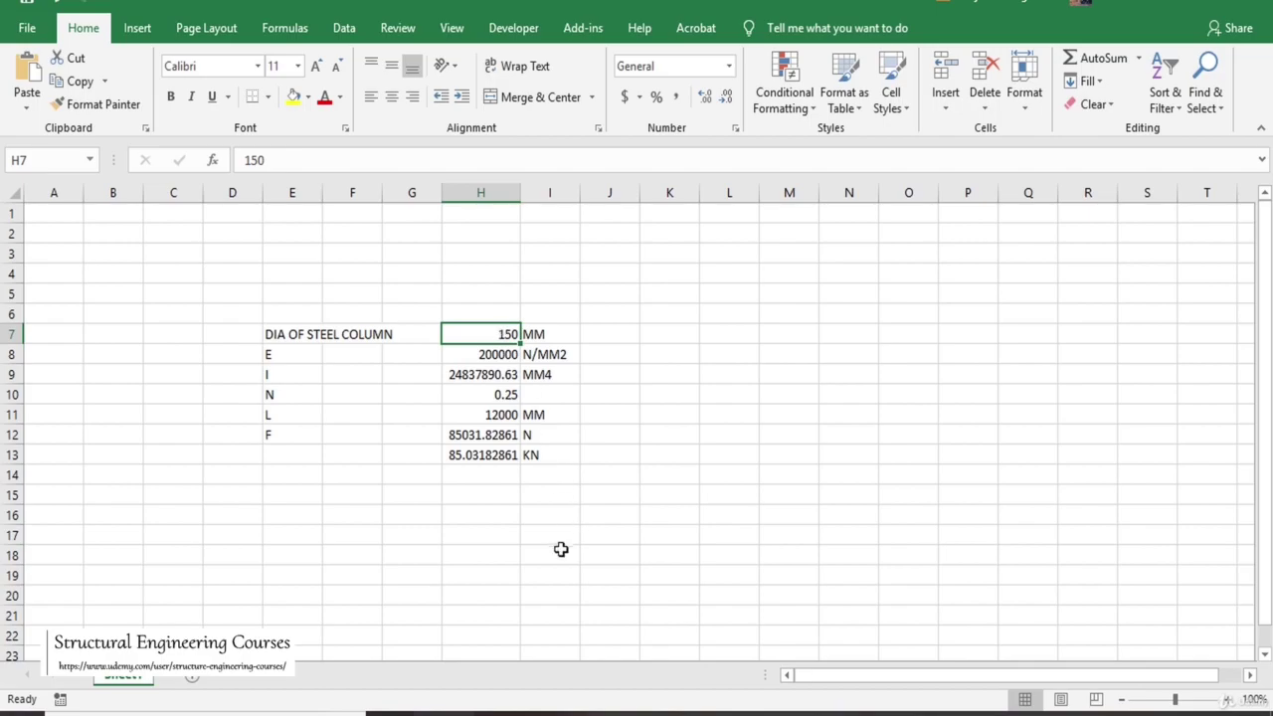
# Step: Switch to STAAD.Pro and display the column in Modeling mode to review its support condition
pyautogui.hotkey('alt', 'Tab')
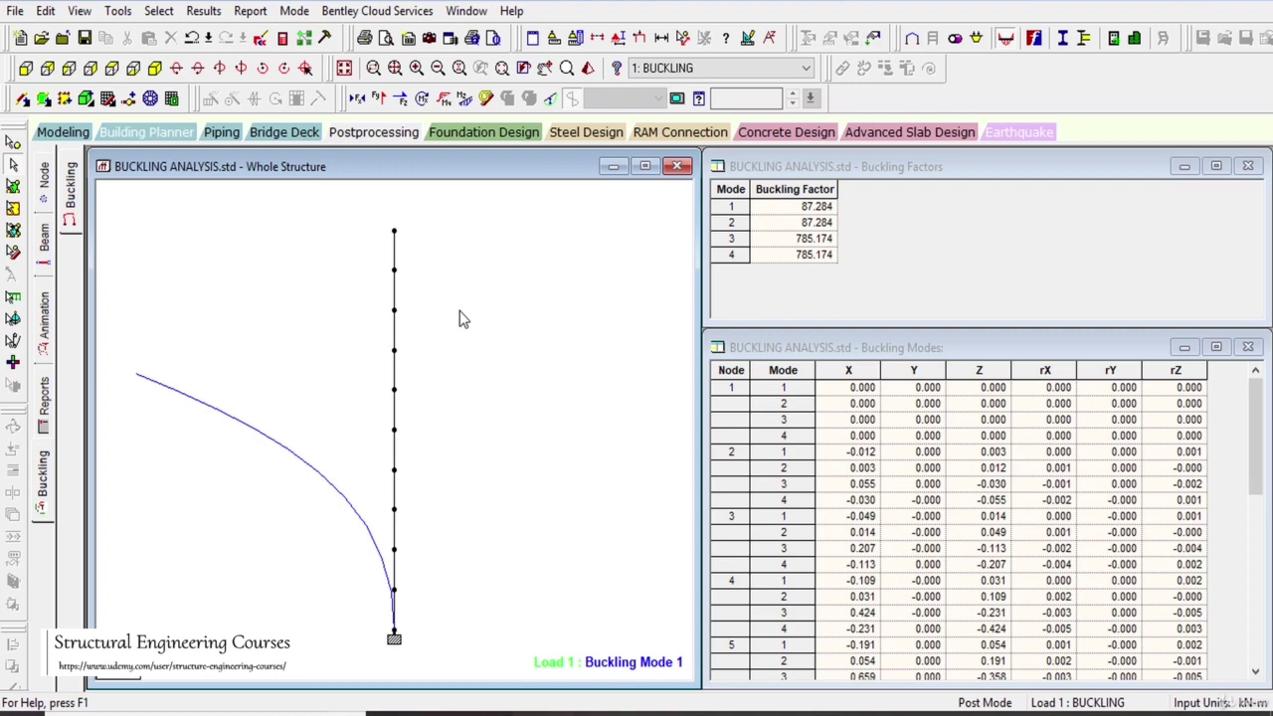
pyautogui.click(63, 131)
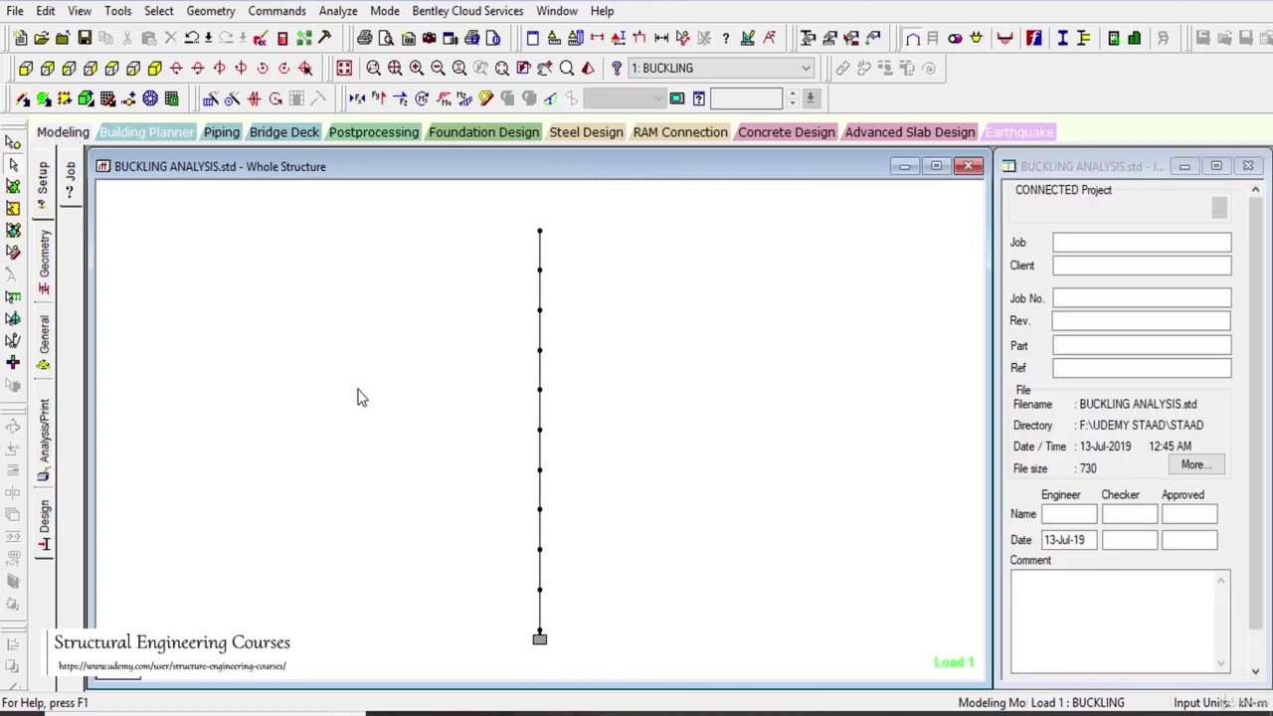
pyautogui.moveTo(314, 373); pyautogui.dragTo(408, 473)
# Step: Switch to the browser, check the Euler formula page, and open the AmesWeb Column Buckling Calculator at its end-condition diagrams
pyautogui.moveTo(545, 279)
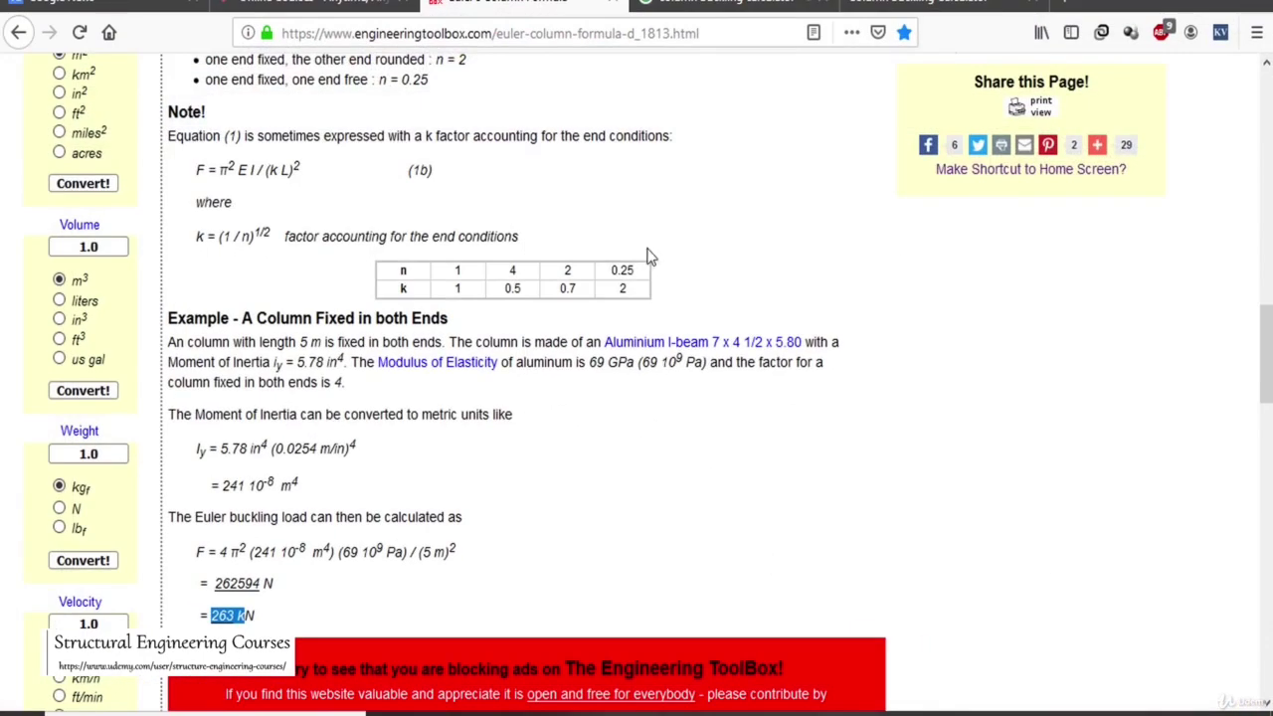
pyautogui.scroll(5, 647, 252)
pyautogui.hotkey('ctrl', 'Tab')
pyautogui.hotkey('ctrl', 'Tab')
pyautogui.scroll(10, 747, 321)
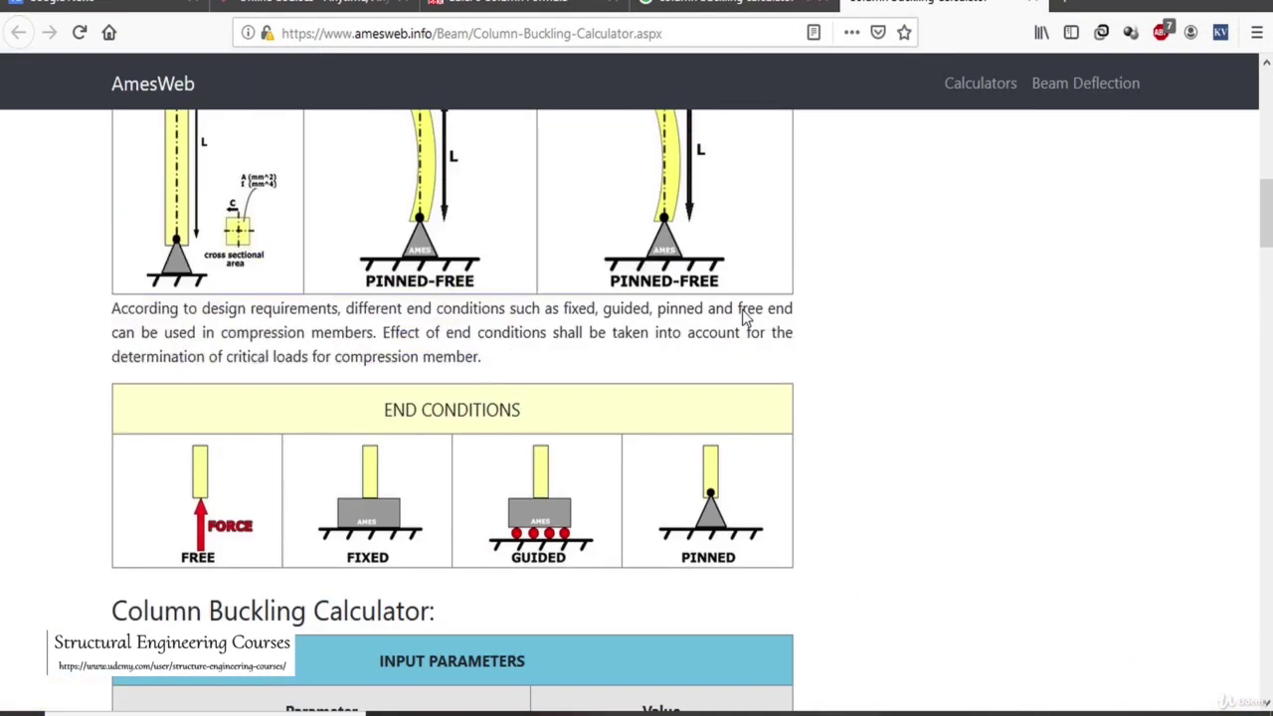
# Step: Review the AmesWeb calculator's column categories, loading types, end conditions and input parameters
pyautogui.scroll(3, 388, 128)
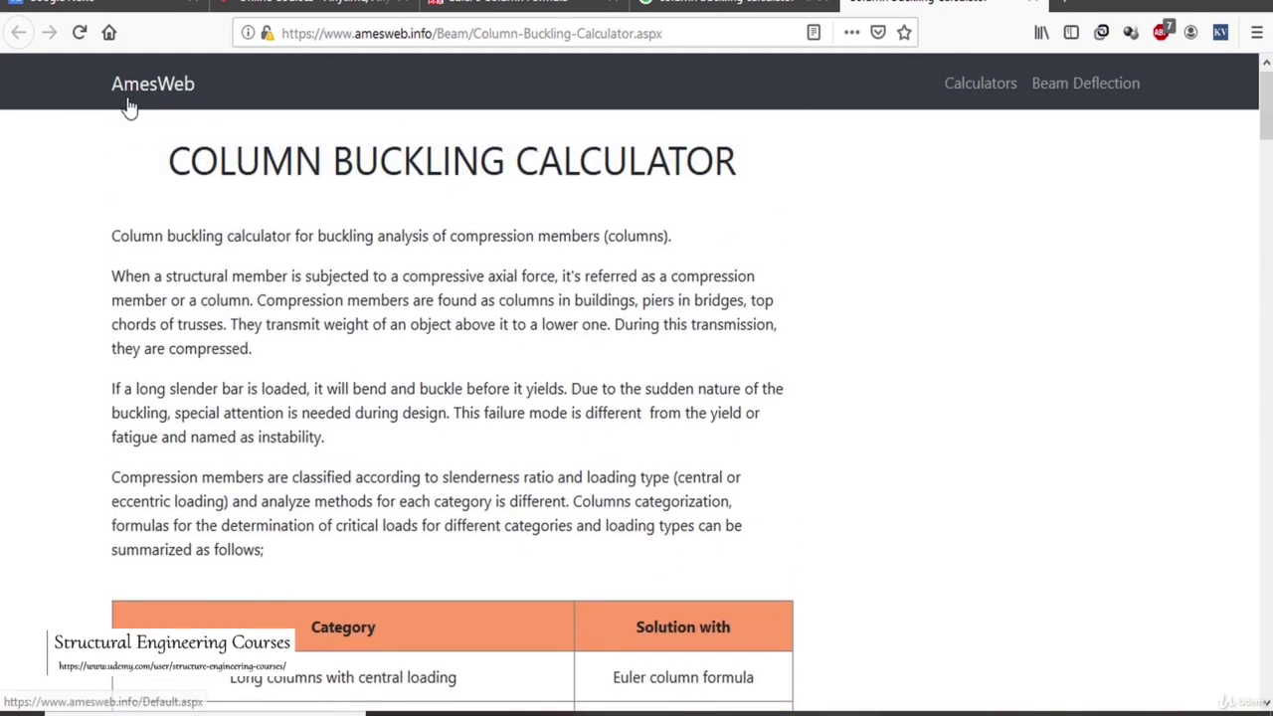
pyautogui.scroll(-5, 520, 318)
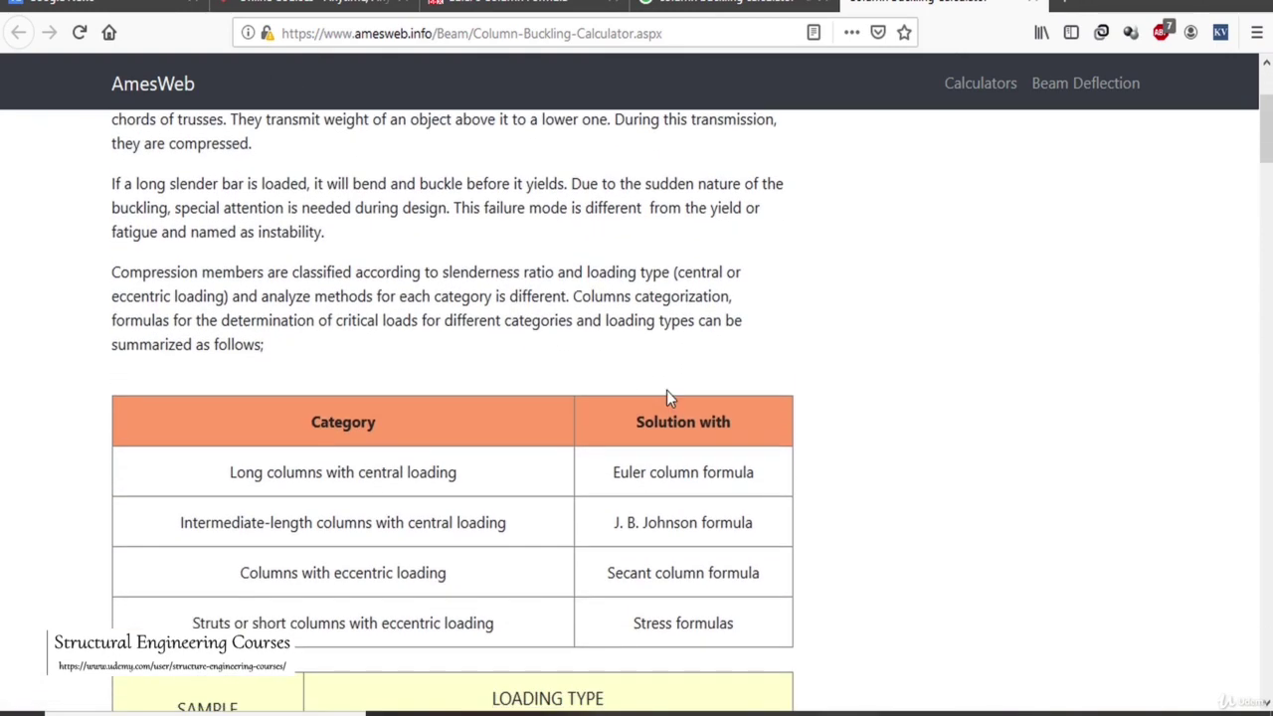
pyautogui.scroll(-5, 620, 372)
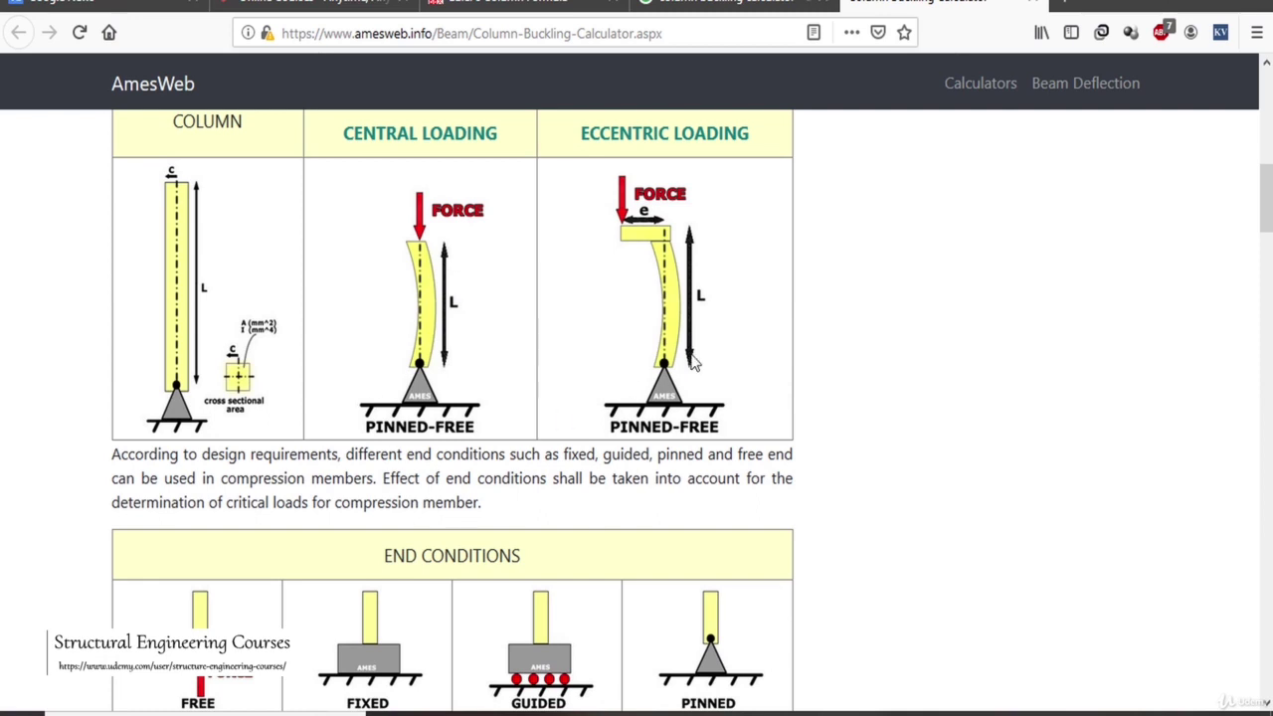
pyautogui.scroll(-3, 676, 344)
pyautogui.scroll(-5, 660, 321)
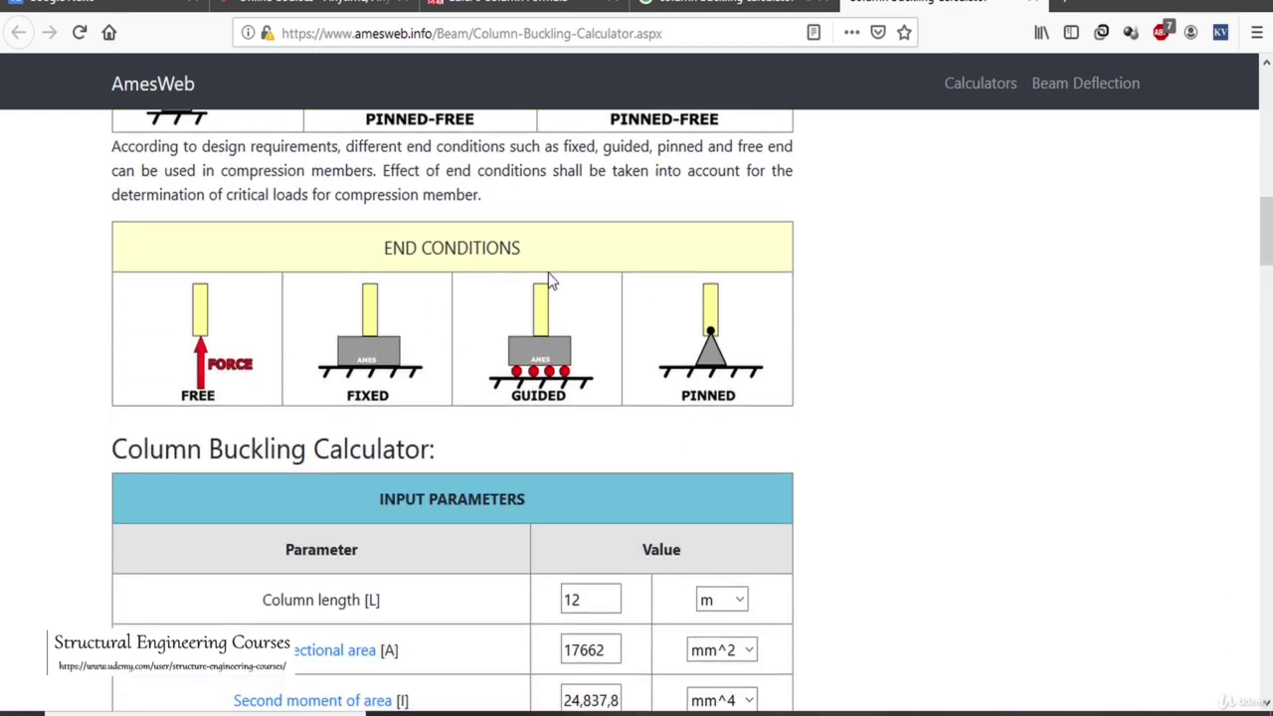
pyautogui.scroll(-3, 669, 288)
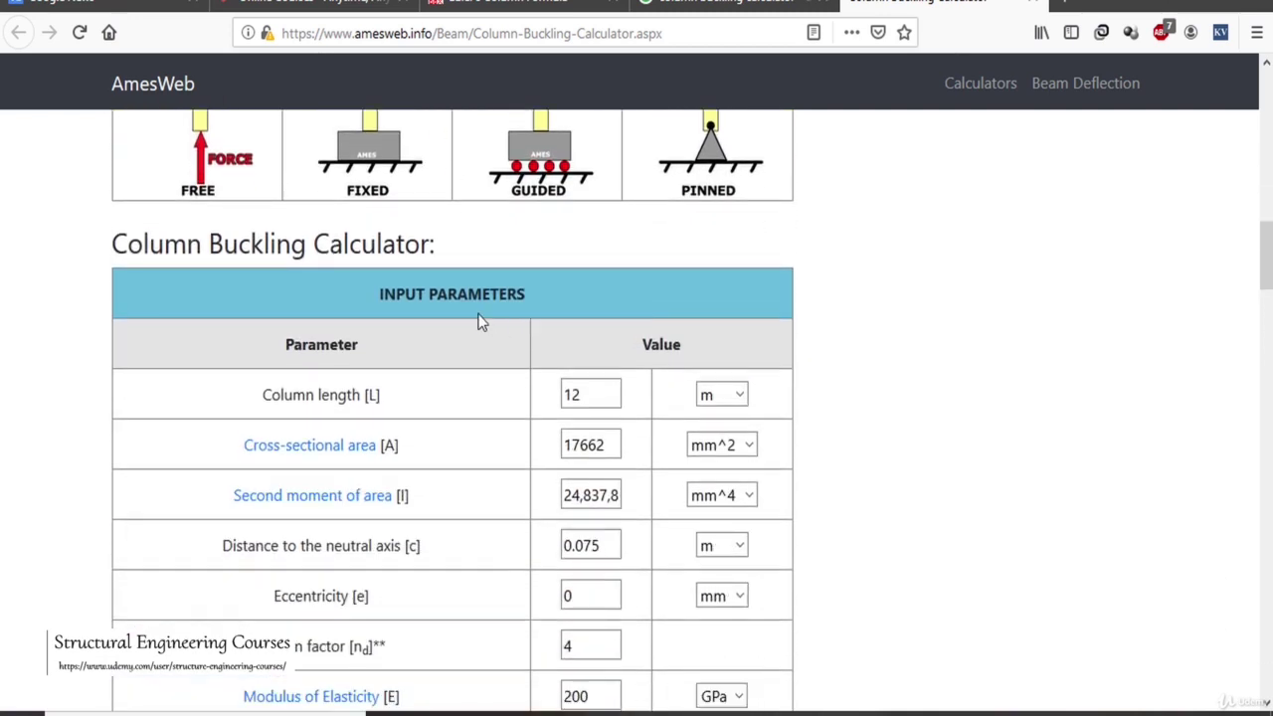
pyautogui.scroll(-2, 497, 368)
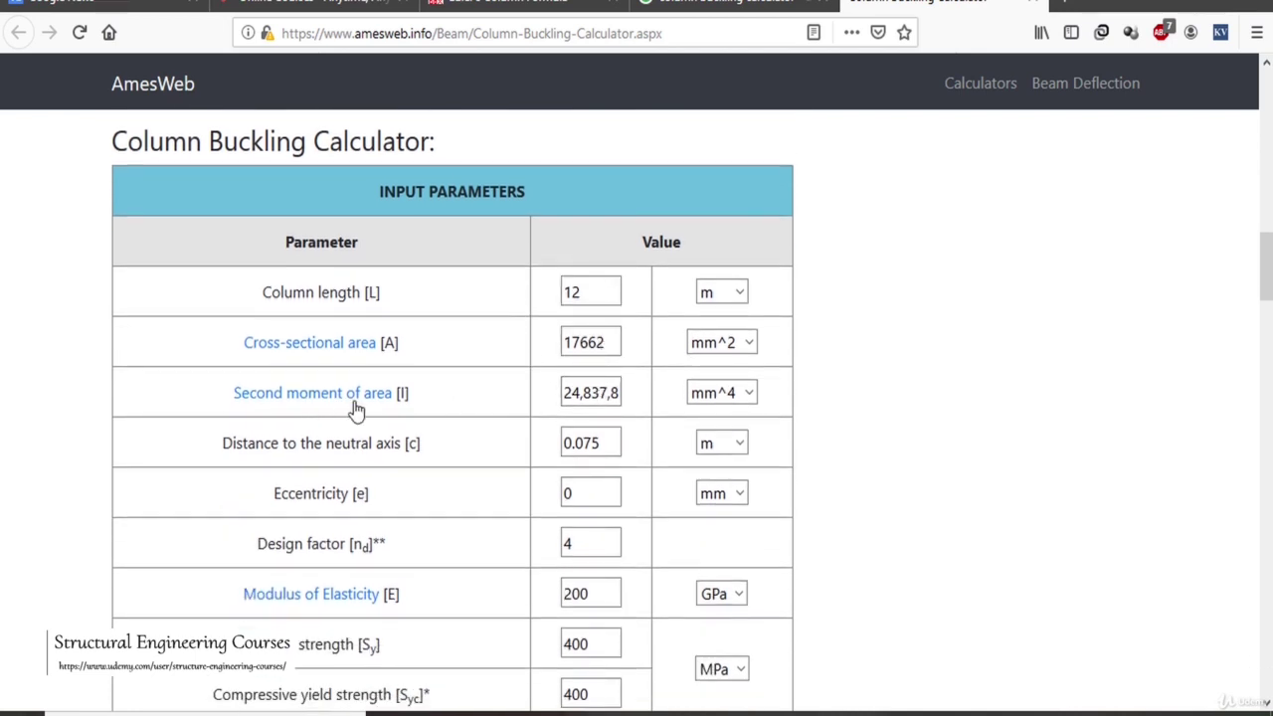
pyautogui.scroll(-3, 690, 417)
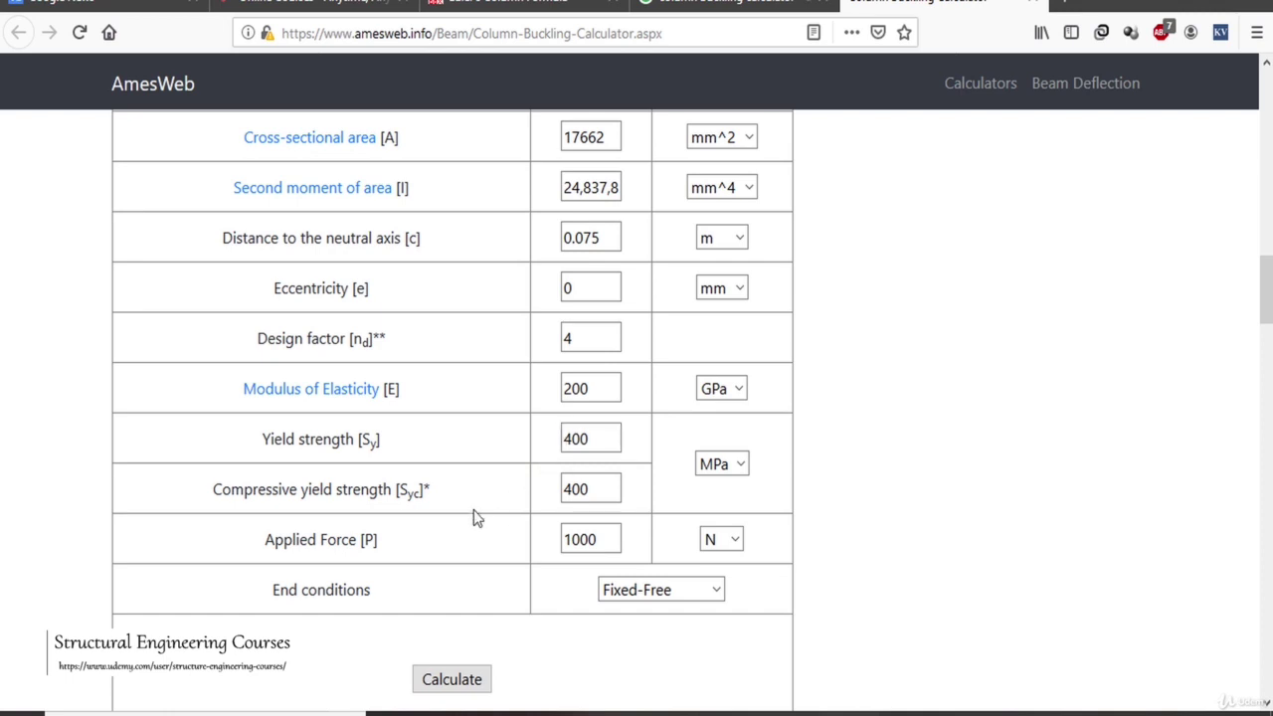
# Step: Examine the calculator's end-condition selection, notes, critical load for failure and factor of safety
pyautogui.scroll(-5, 643, 527)
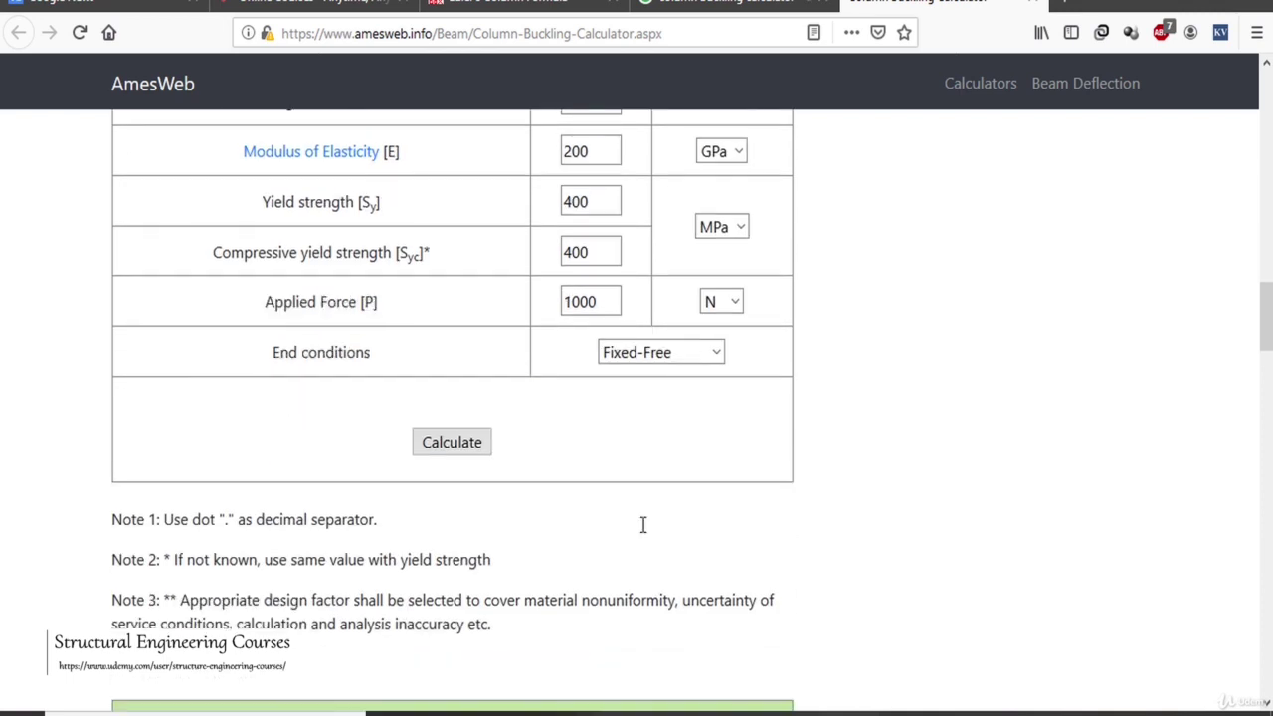
pyautogui.scroll(-2, 680, 301)
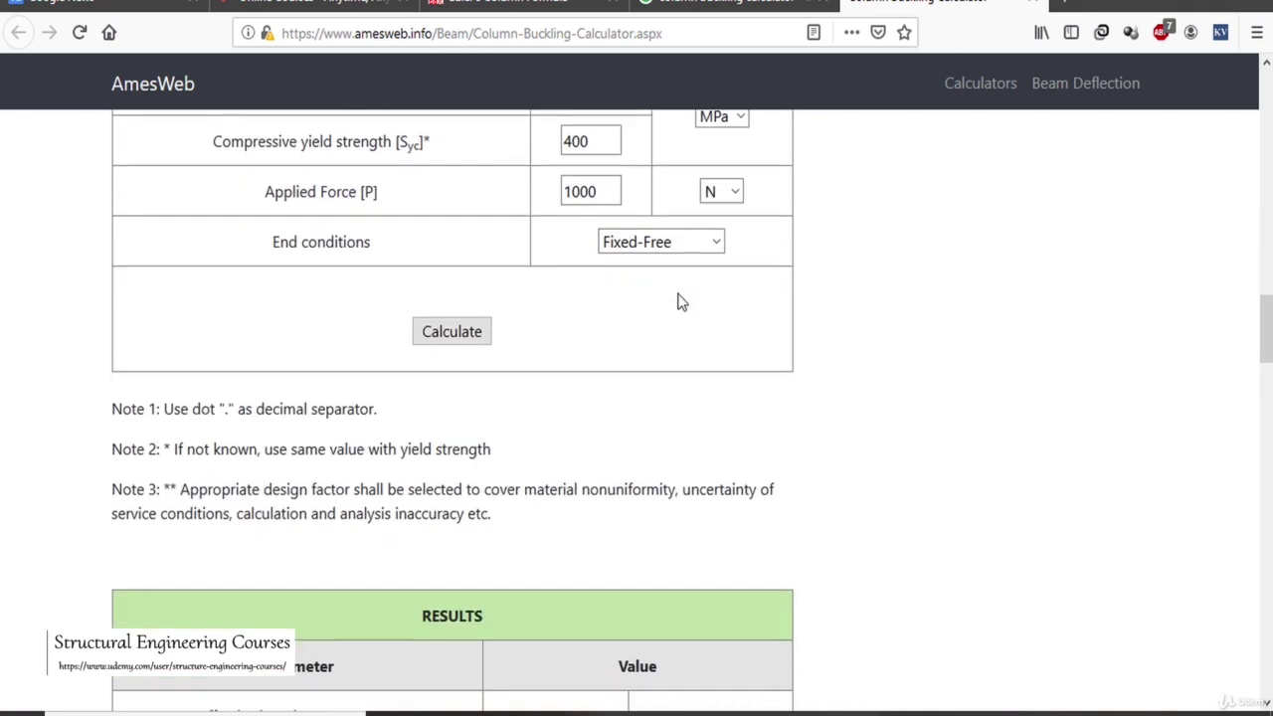
pyautogui.scroll(-3, 680, 303)
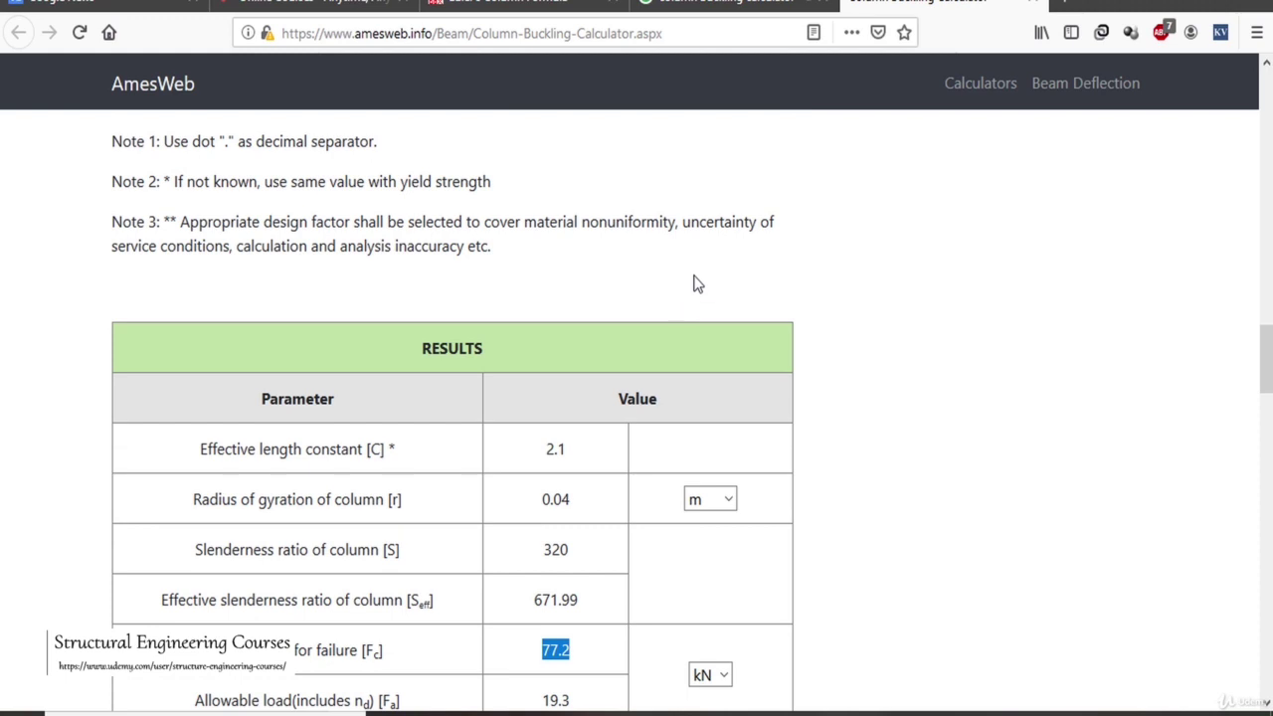
pyautogui.scroll(3, 682, 287)
pyautogui.scroll(-2, 684, 283)
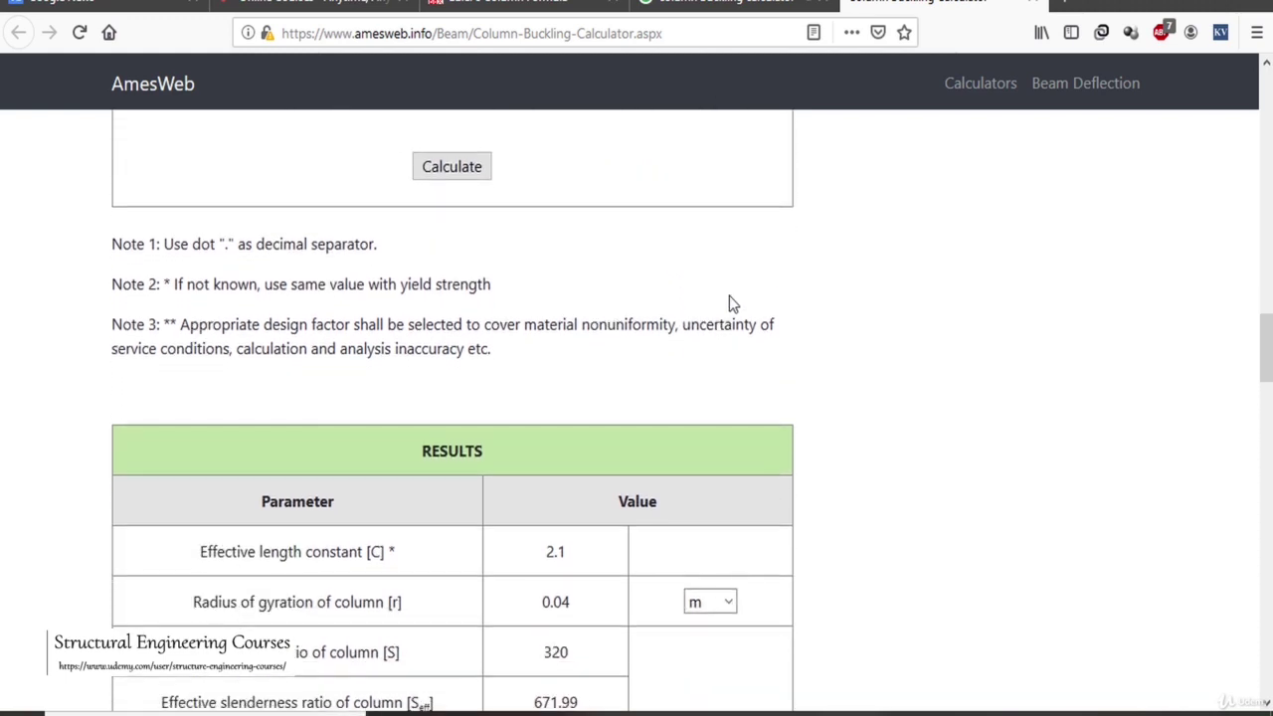
pyautogui.scroll(-5, 729, 296)
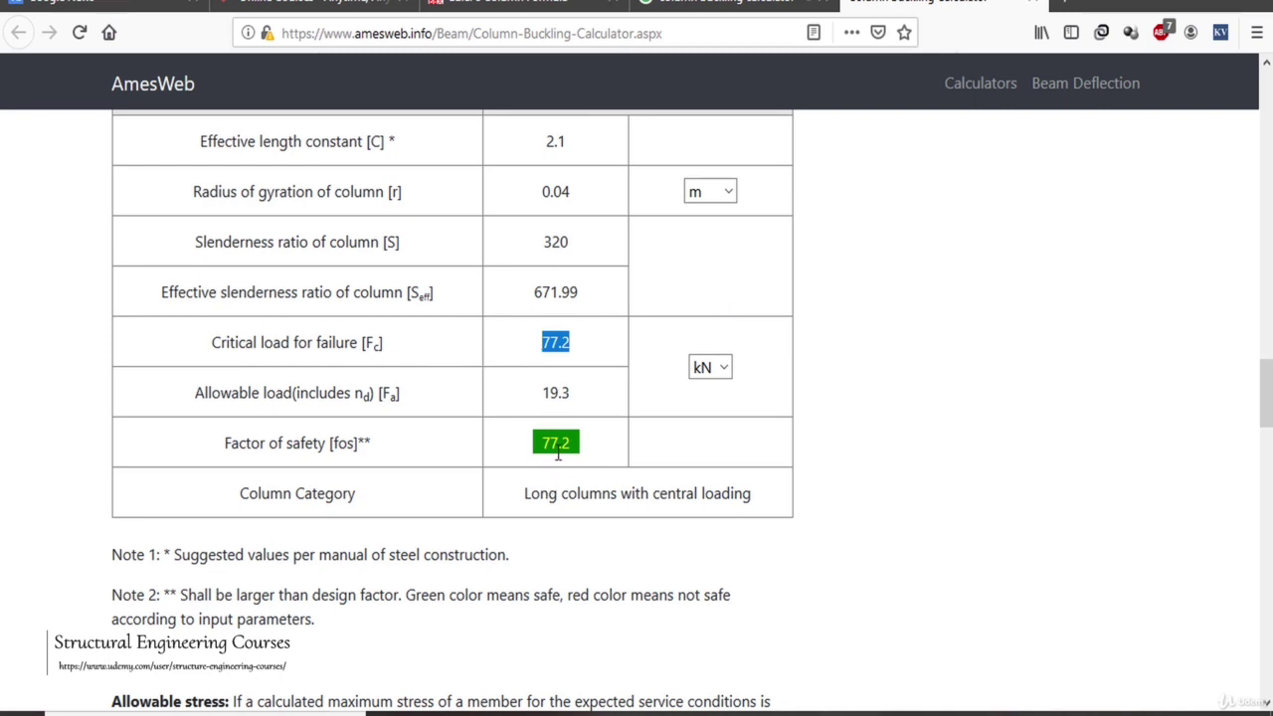
# Step: Switch to STAAD.Pro and display the buckling results, and check them against the buckling load in kN in the Excel worksheet
pyautogui.click(597, 712)
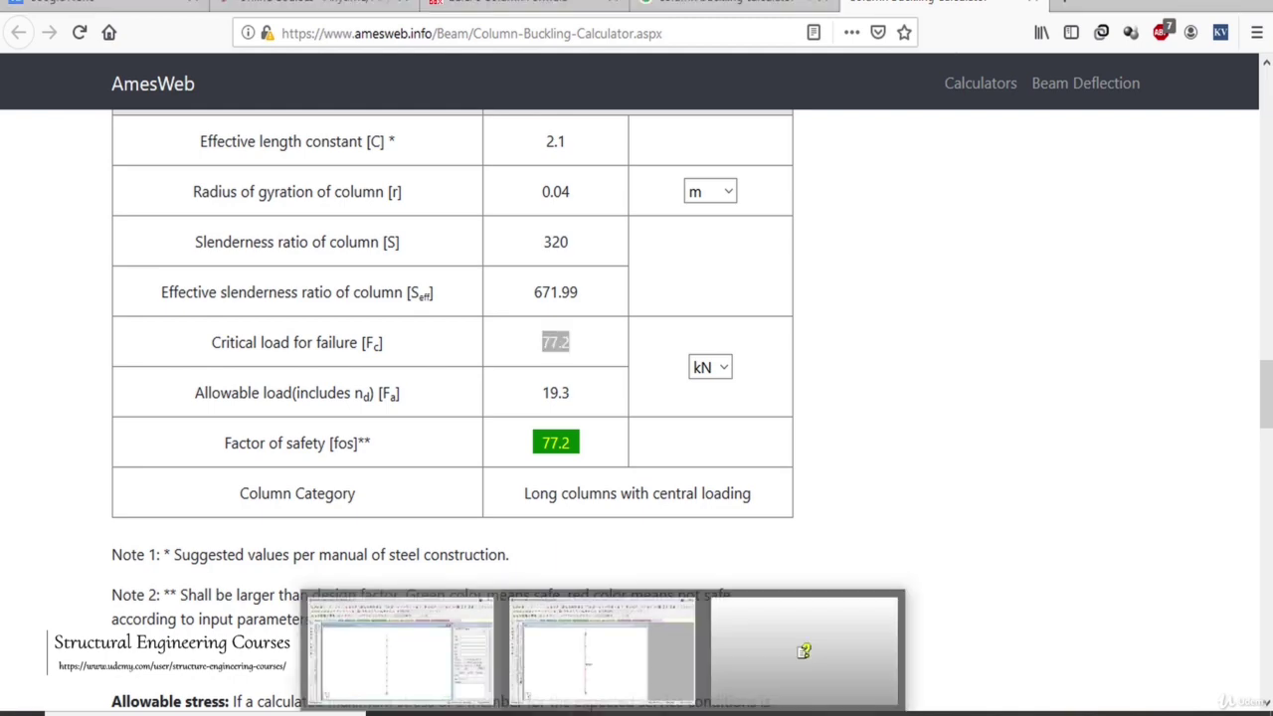
pyautogui.click(804, 651)
pyautogui.click(388, 134)
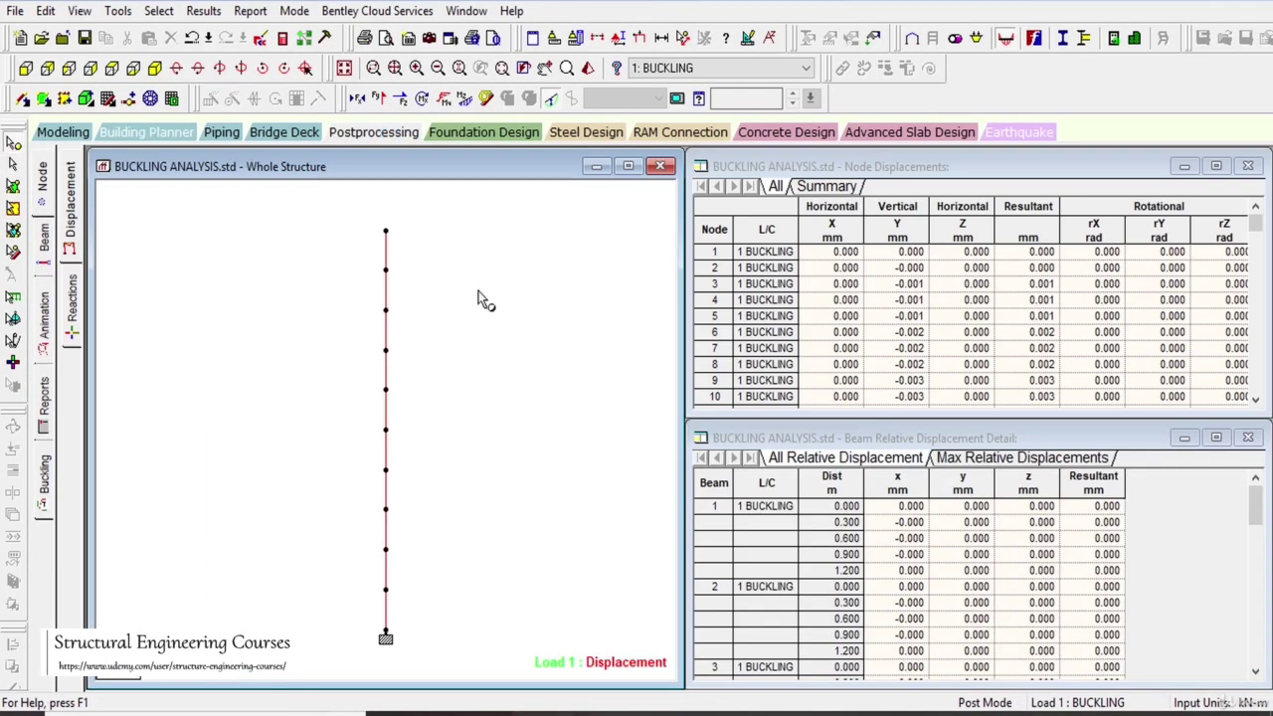
pyautogui.click(42, 509)
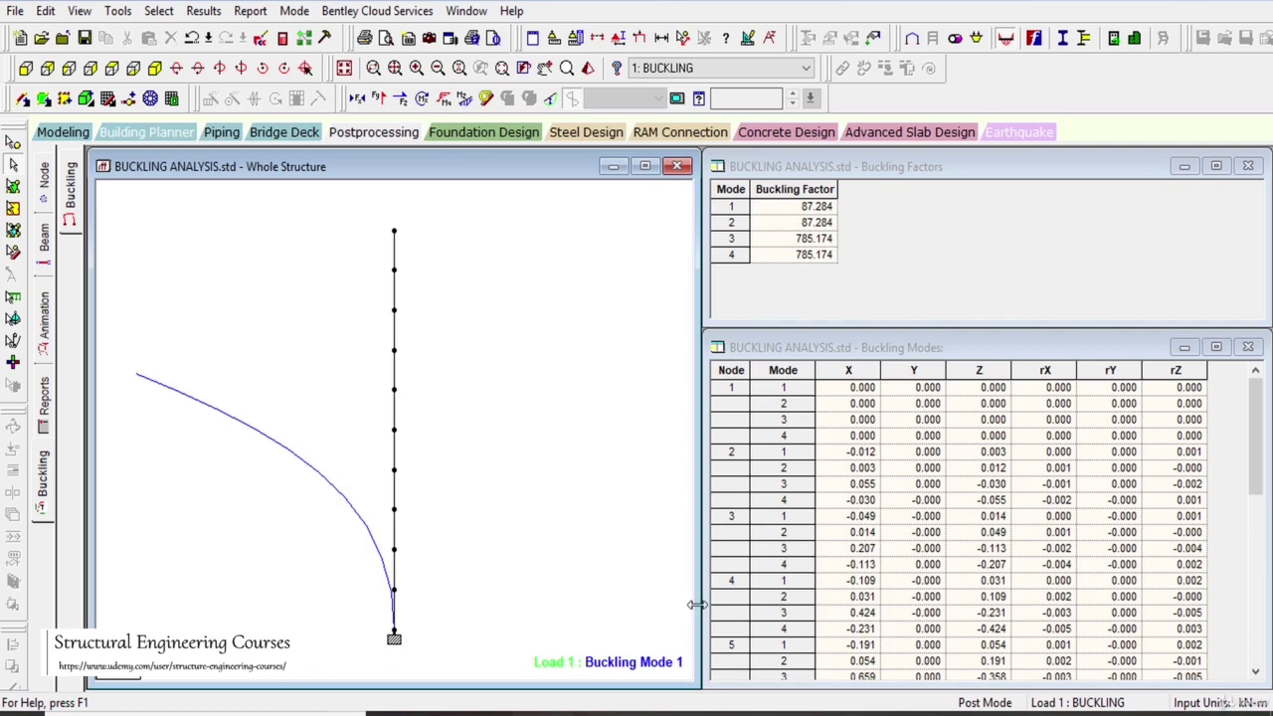
pyautogui.hotkey('alt', 'Tab')
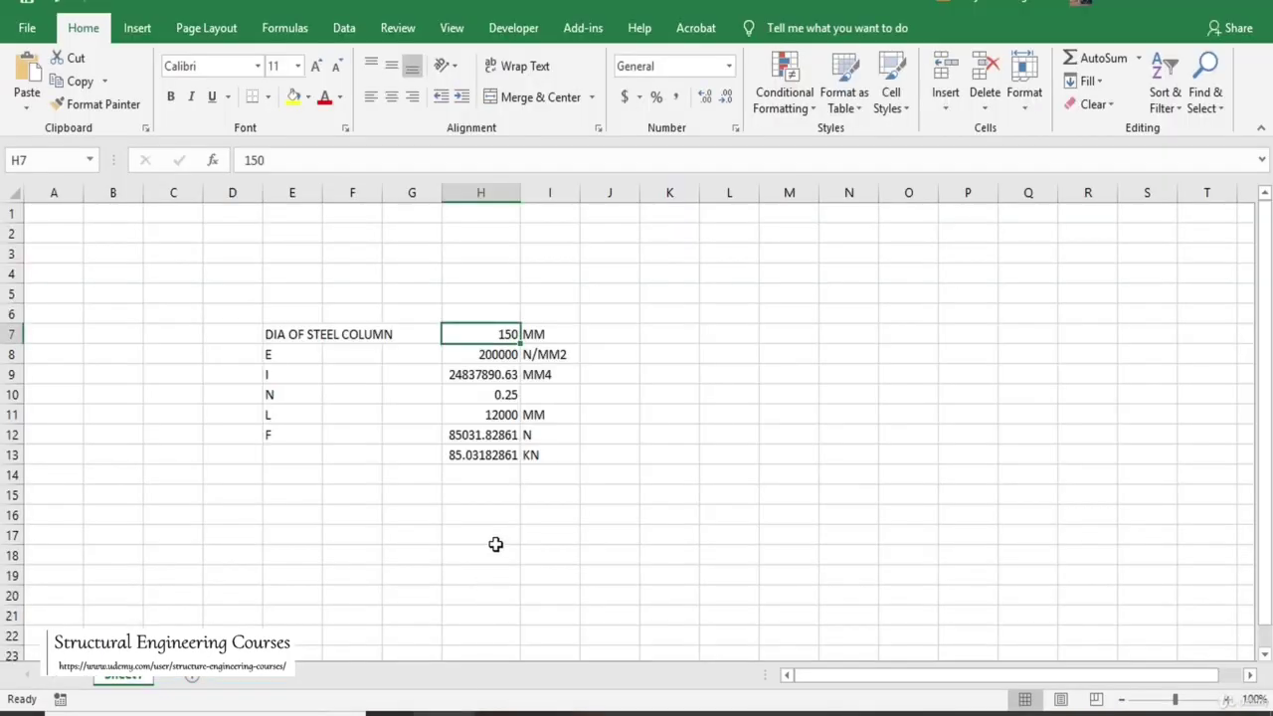
pyautogui.click(480, 454)
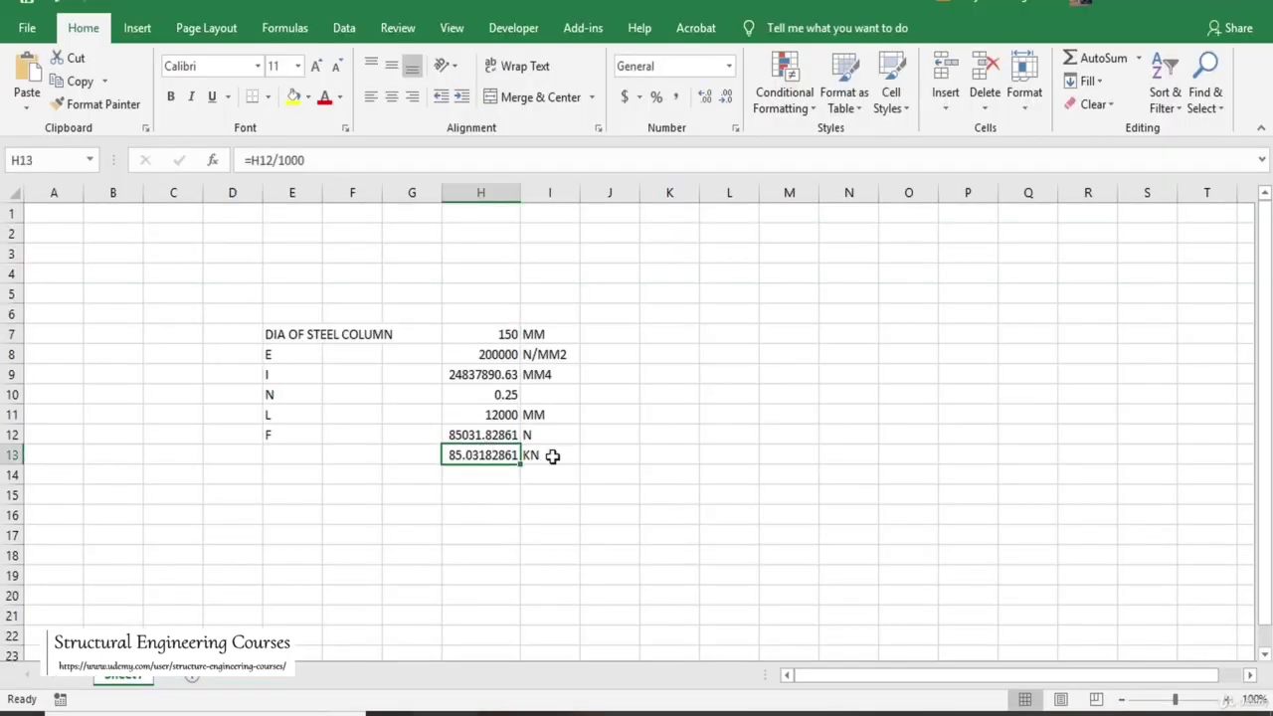
# Step: Switch back to the browser and recheck the calculator's column, material, force and end-condition inputs
pyautogui.moveTo(848, 713)
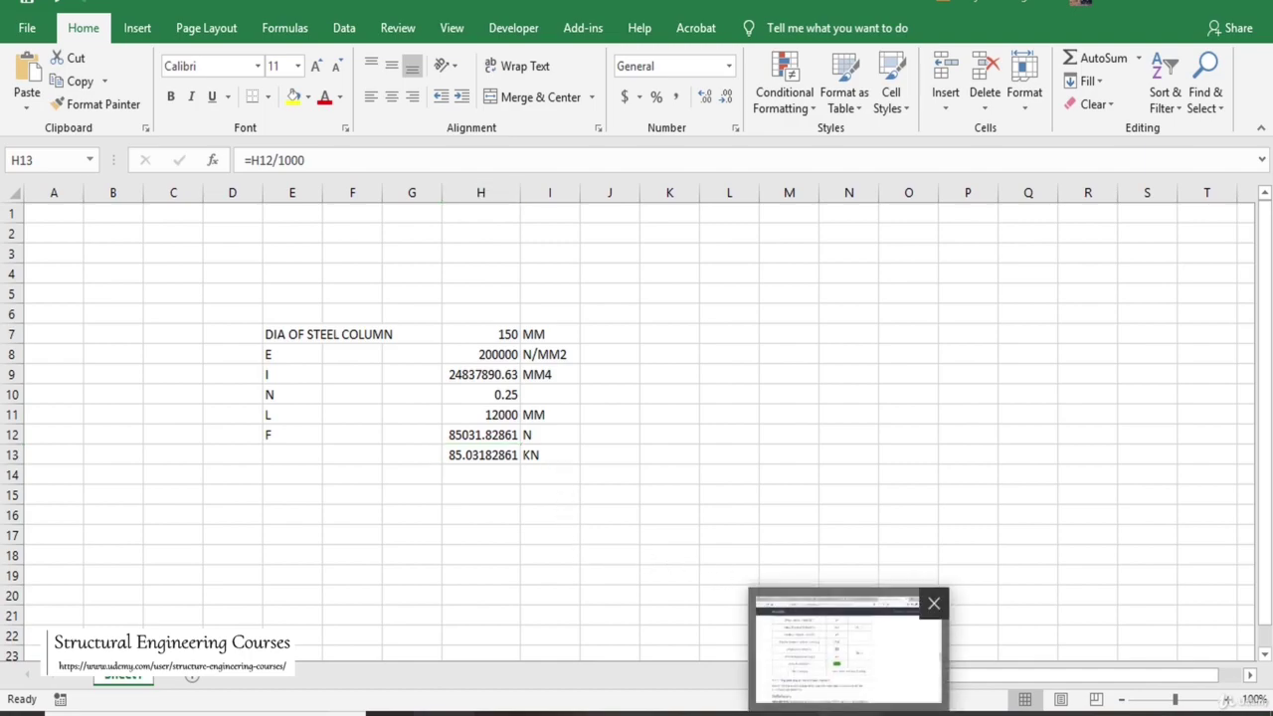
pyautogui.click(848, 647)
pyautogui.scroll(10, 612, 328)
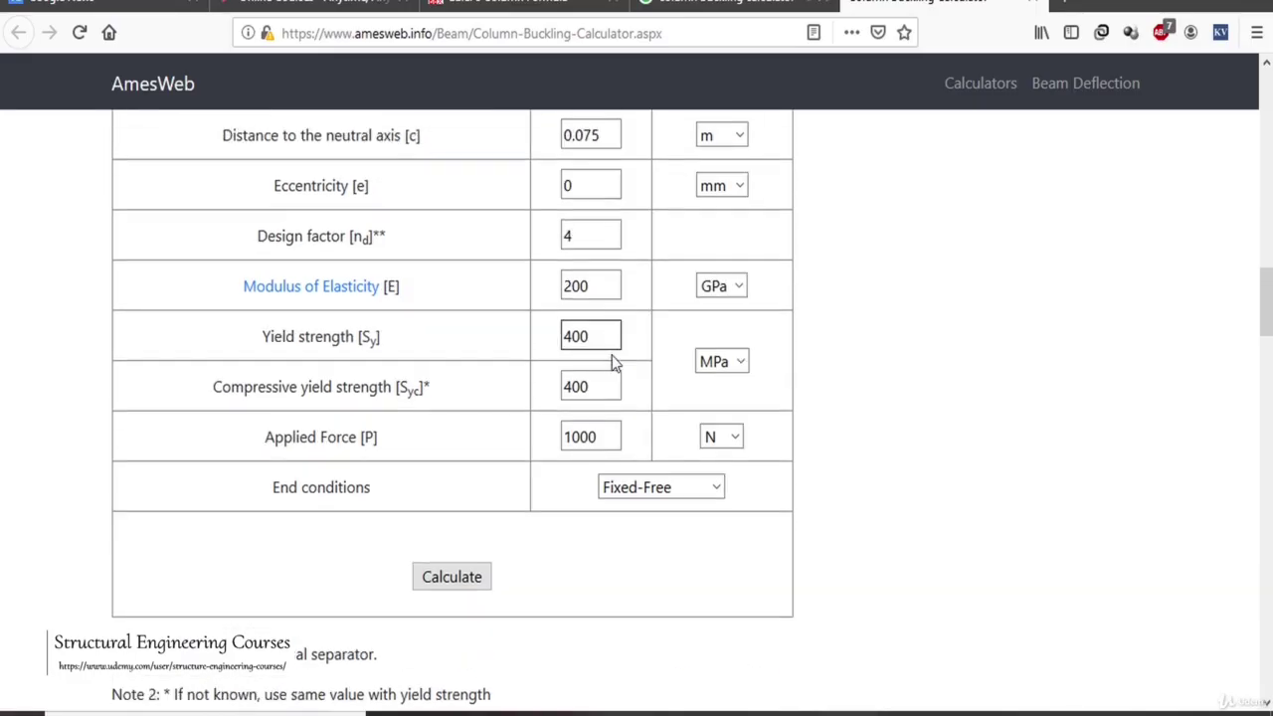
pyautogui.scroll(3, 614, 364)
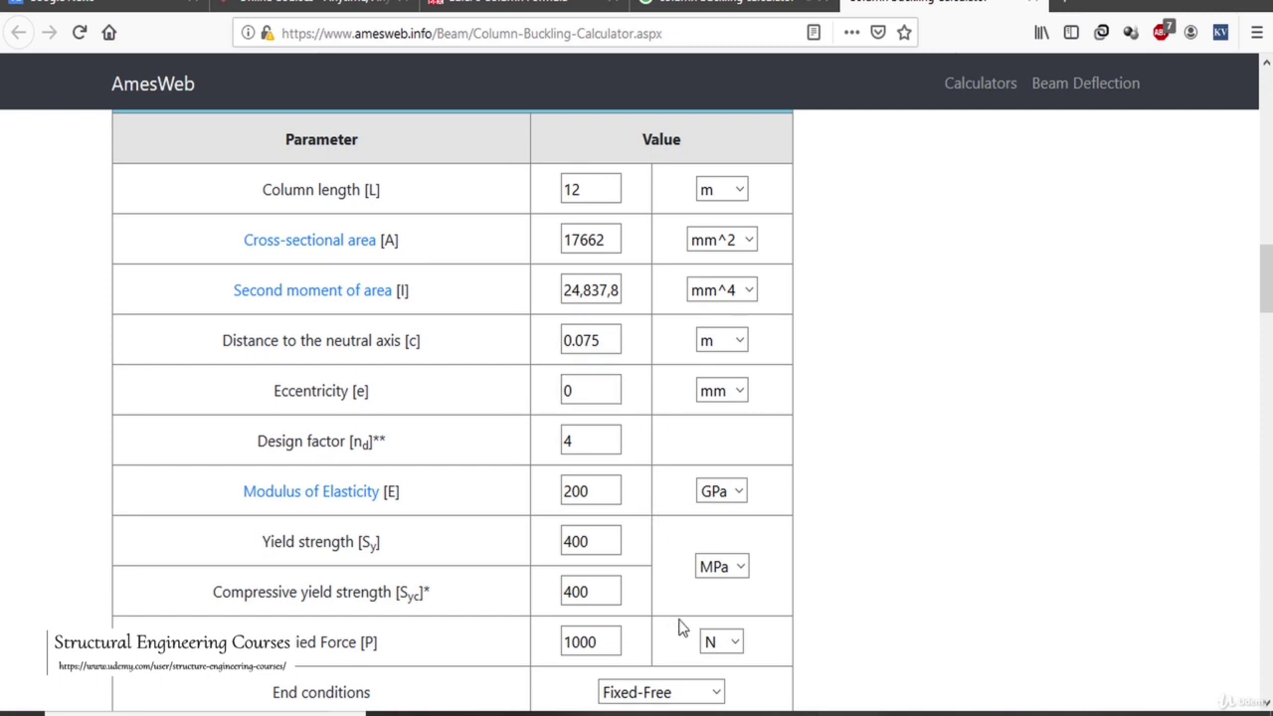
pyautogui.scroll(-3, 667, 494)
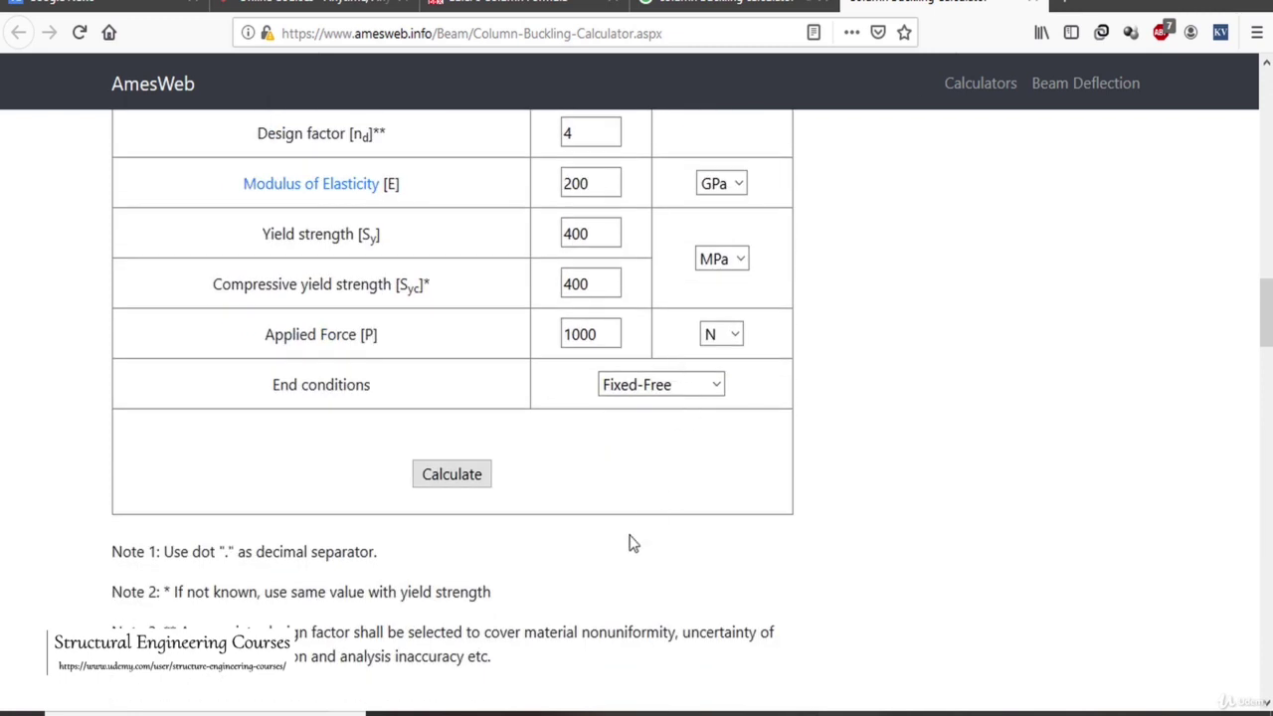
# Step: Compare the Excel buckling load with the STAAD.Pro buckling factors and mode shape, and leave the worksheet
pyautogui.click(466, 712)
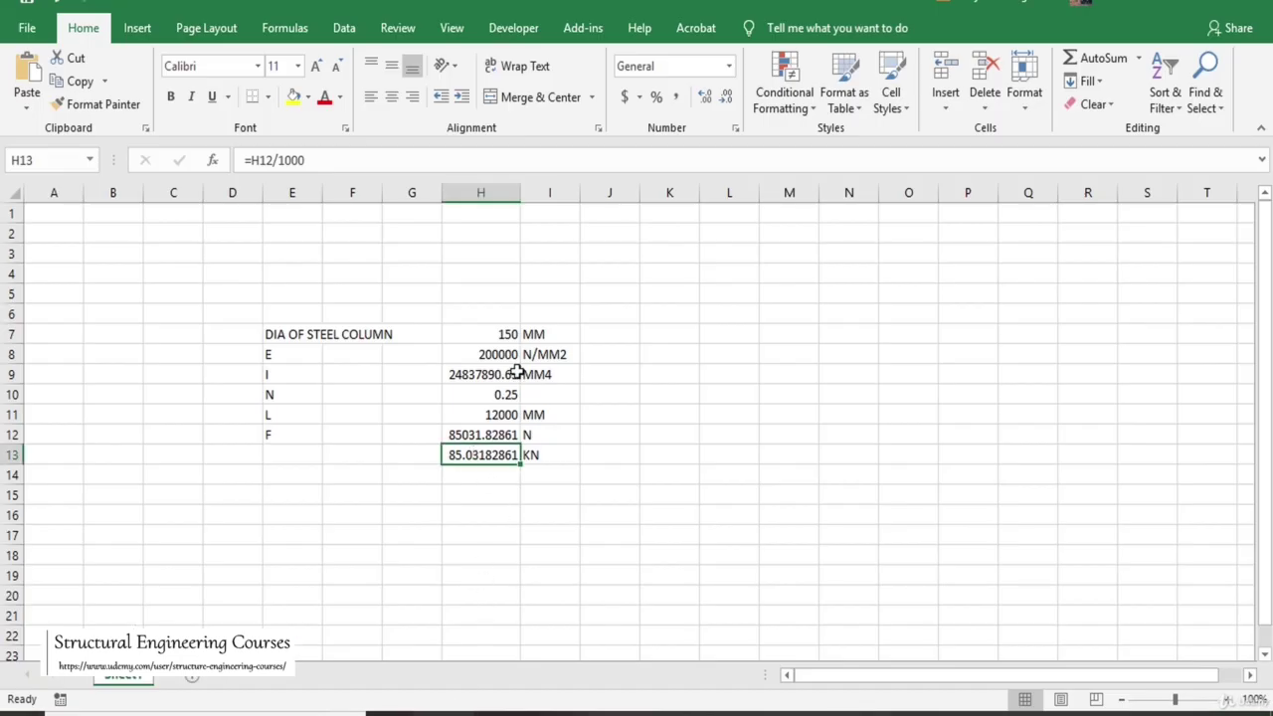
pyautogui.click(553, 708)
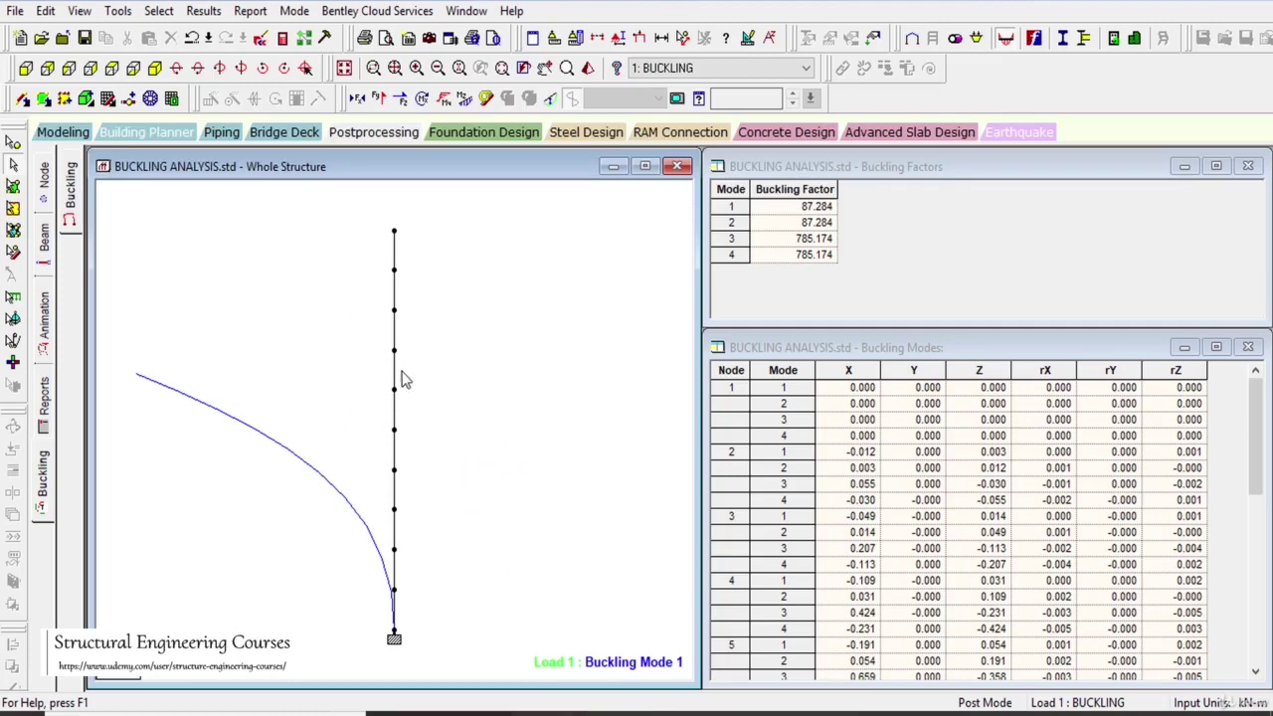
pyautogui.moveTo(482, 328); pyautogui.dragTo(537, 398)
pyautogui.click(470, 706)
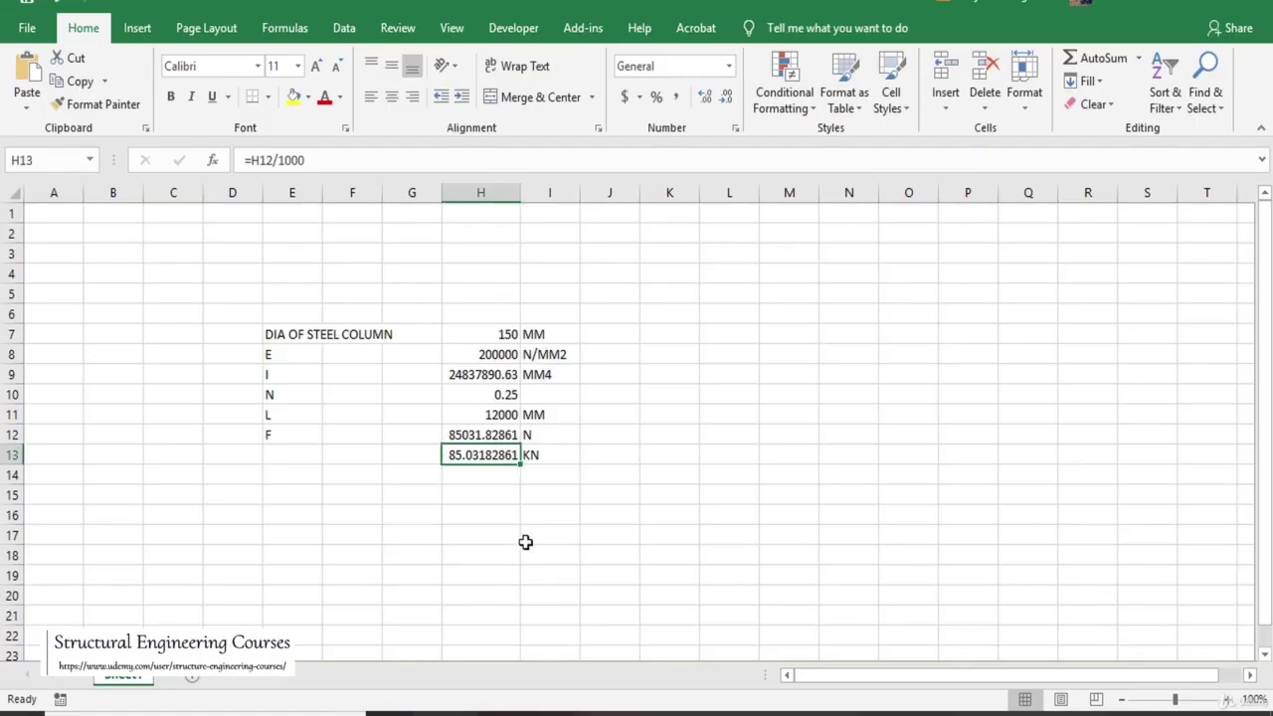
pyautogui.click(470, 706)
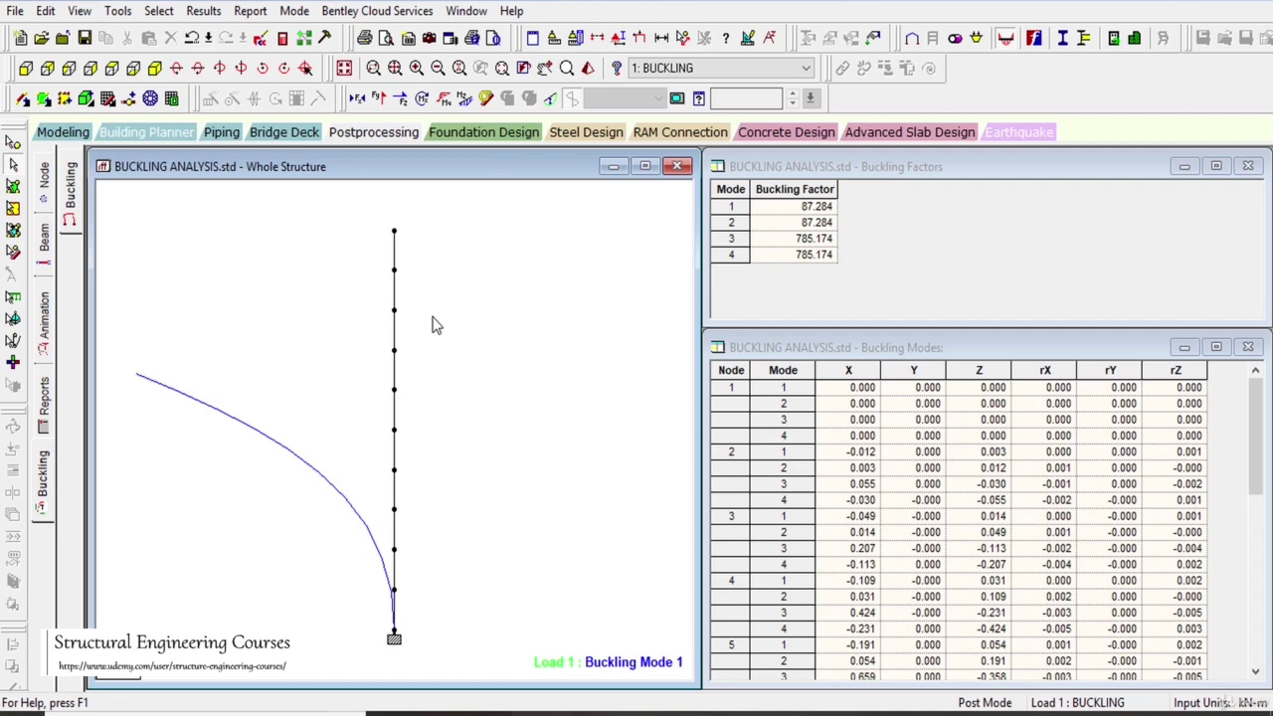
pyautogui.click(445, 712)
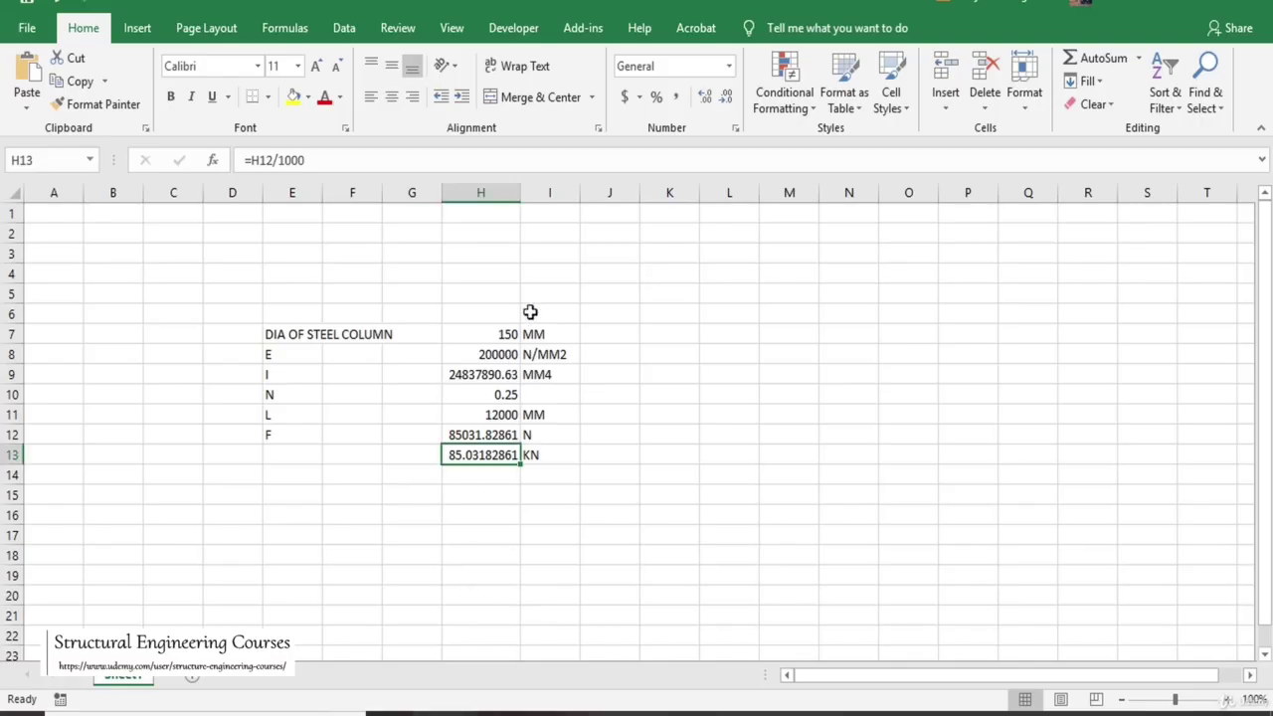
pyautogui.click(1142, 8)
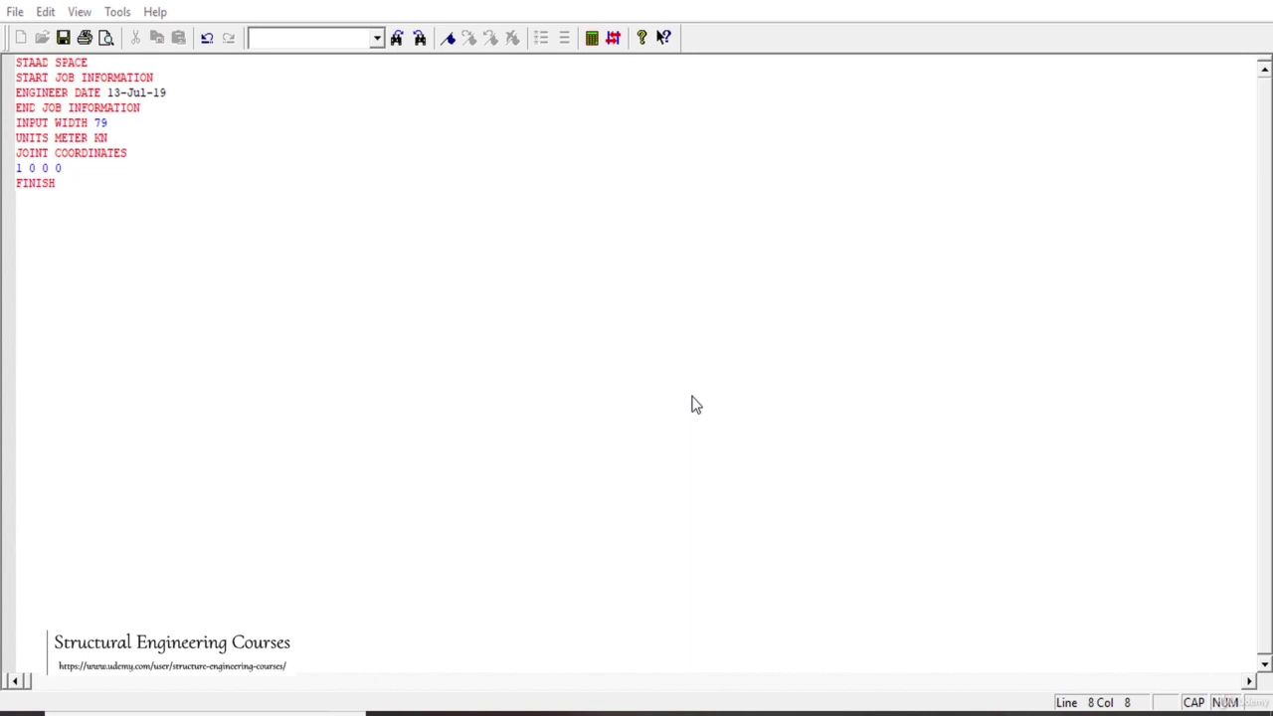
# Step: Review the unit and joint coordinate commands in the new girder model's input file and close the STAAD editor
pyautogui.click(83, 138)
pyautogui.moveTo(118, 137); pyautogui.dragTo(219, 185)
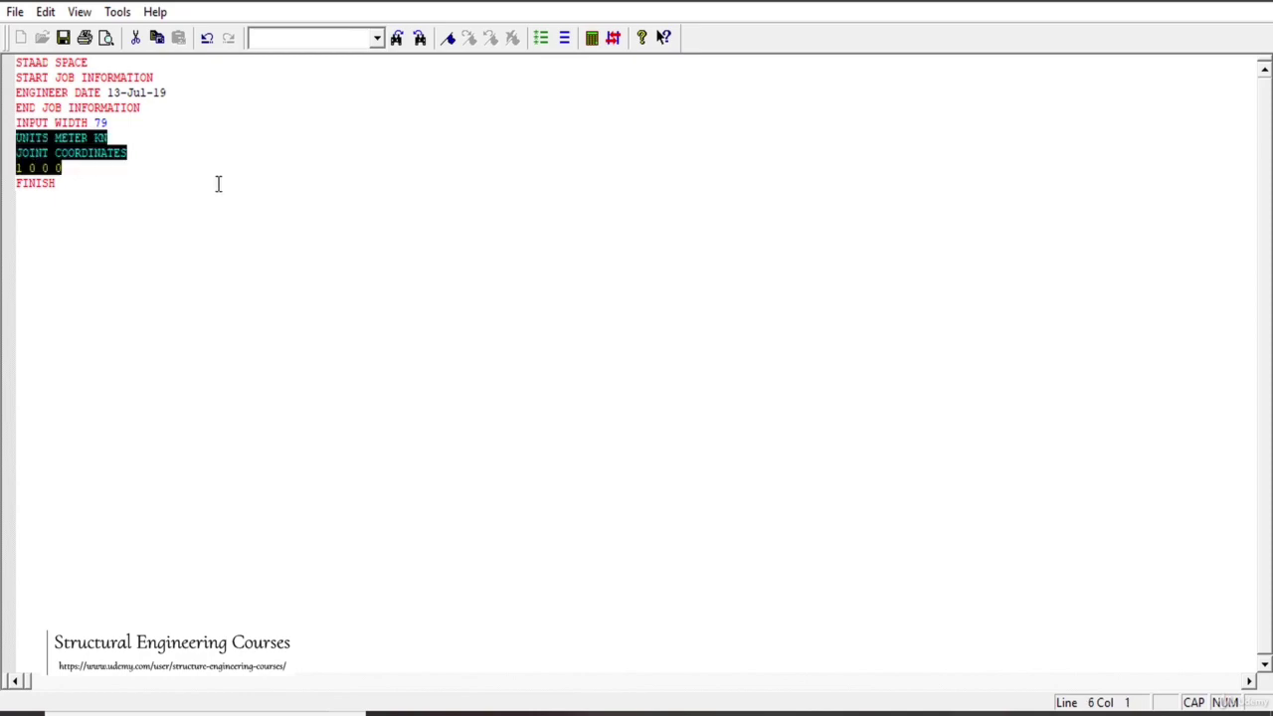
pyautogui.click(221, 185)
pyautogui.hotkey('alt', 'F4')
pyautogui.click(568, 396)
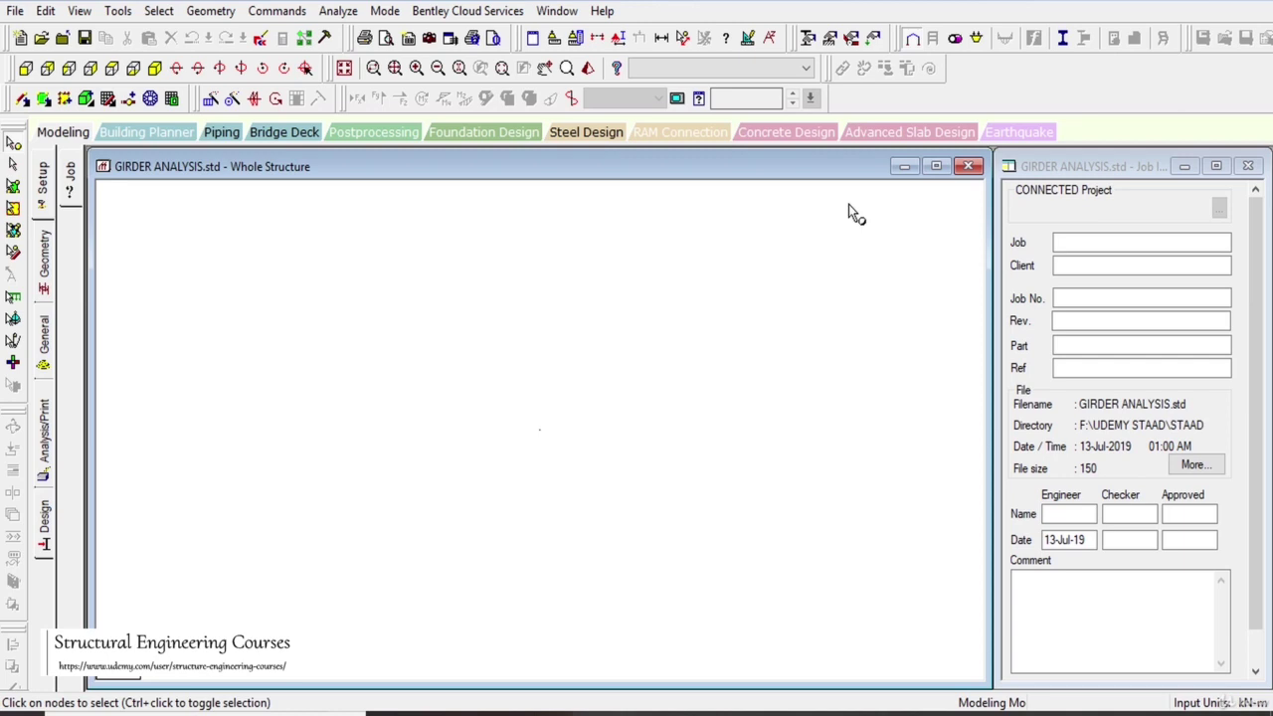
# Step: Maximize the GIRDER ANALYSIS structure view and repeat the selected node once by 0.1 m along X with linked steps
pyautogui.click(921, 165)
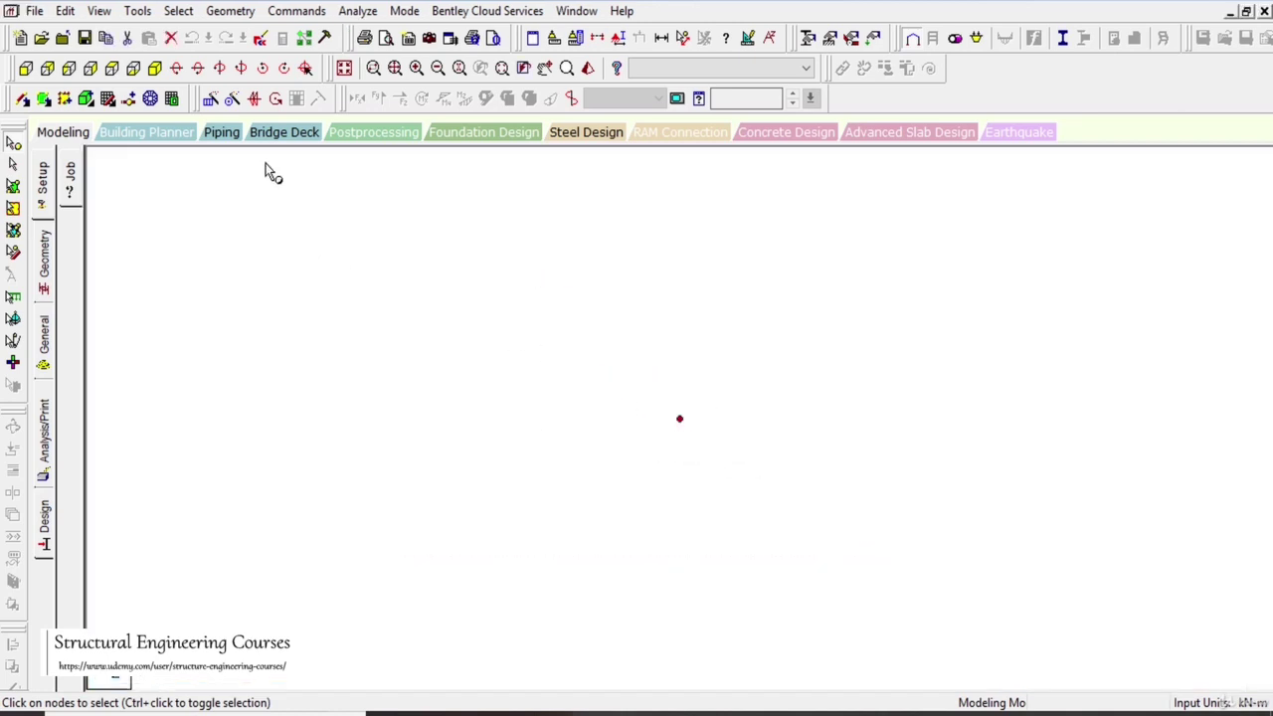
pyautogui.click(210, 99)
pyautogui.press('Tab')
pyautogui.write('0.5')
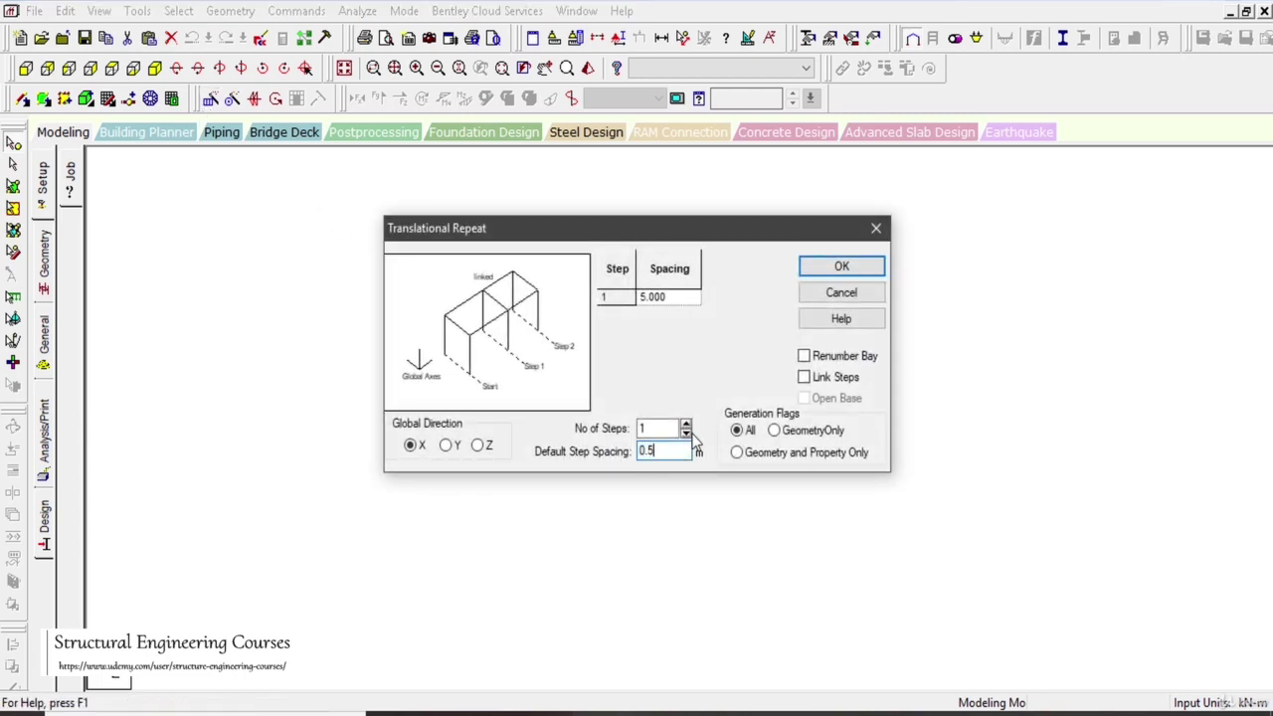
pyautogui.press('BackSpace')
pyautogui.write('1')
pyautogui.click(803, 377)
pyautogui.click(841, 266)
# Step: Repeat the new 0.1 m beam once by 0.1 m along Y with linked steps
pyautogui.scroll(-3, 542, 387)
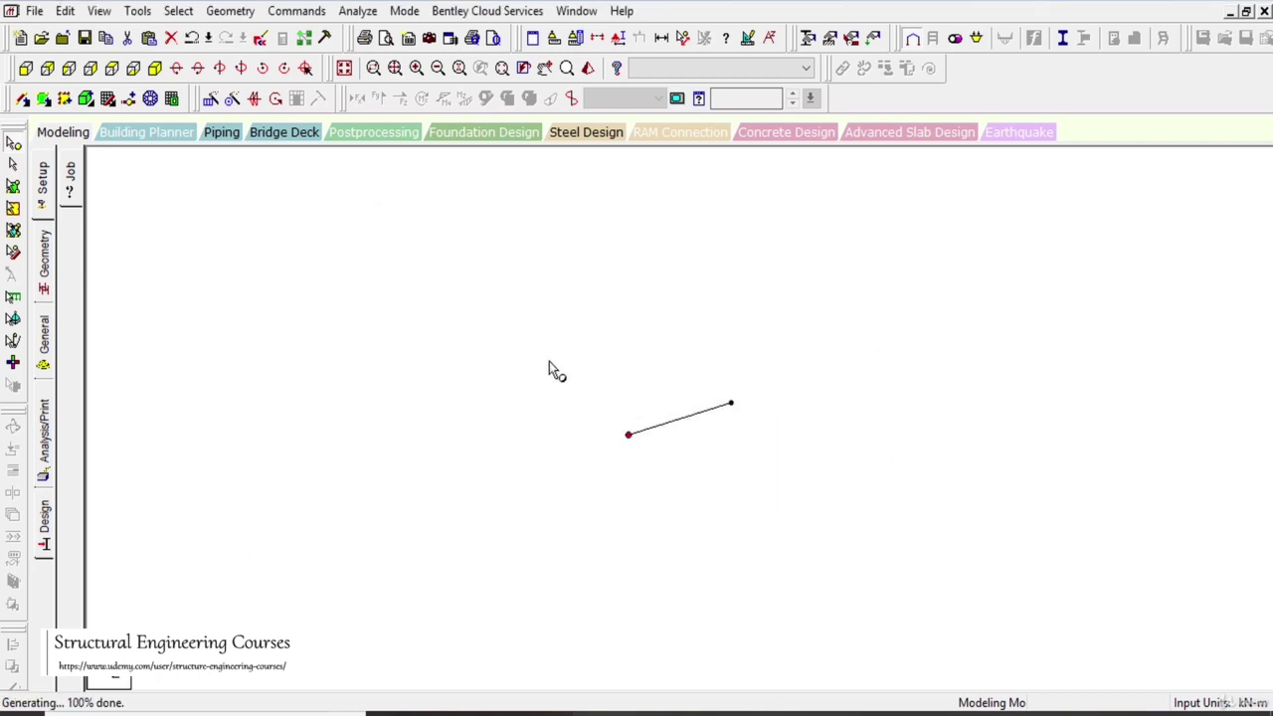
pyautogui.scroll(2, 617, 383)
pyautogui.moveTo(381, 245); pyautogui.dragTo(1117, 594)
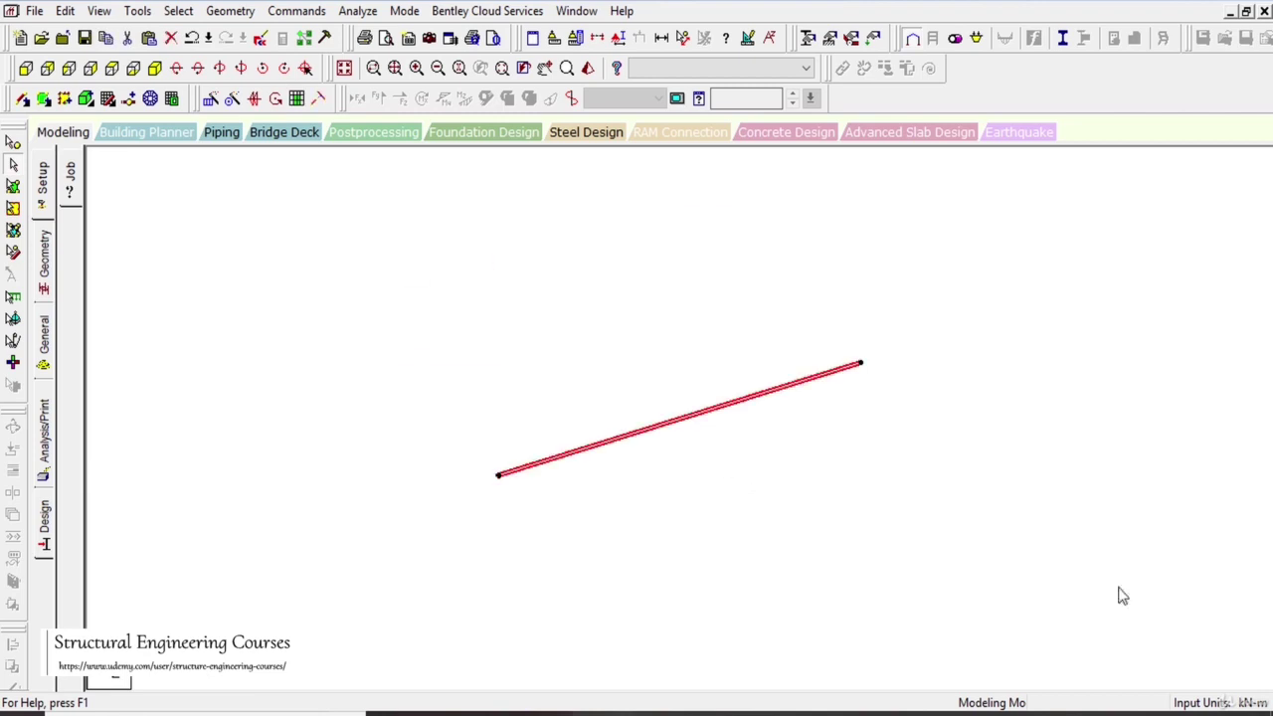
pyautogui.click(211, 99)
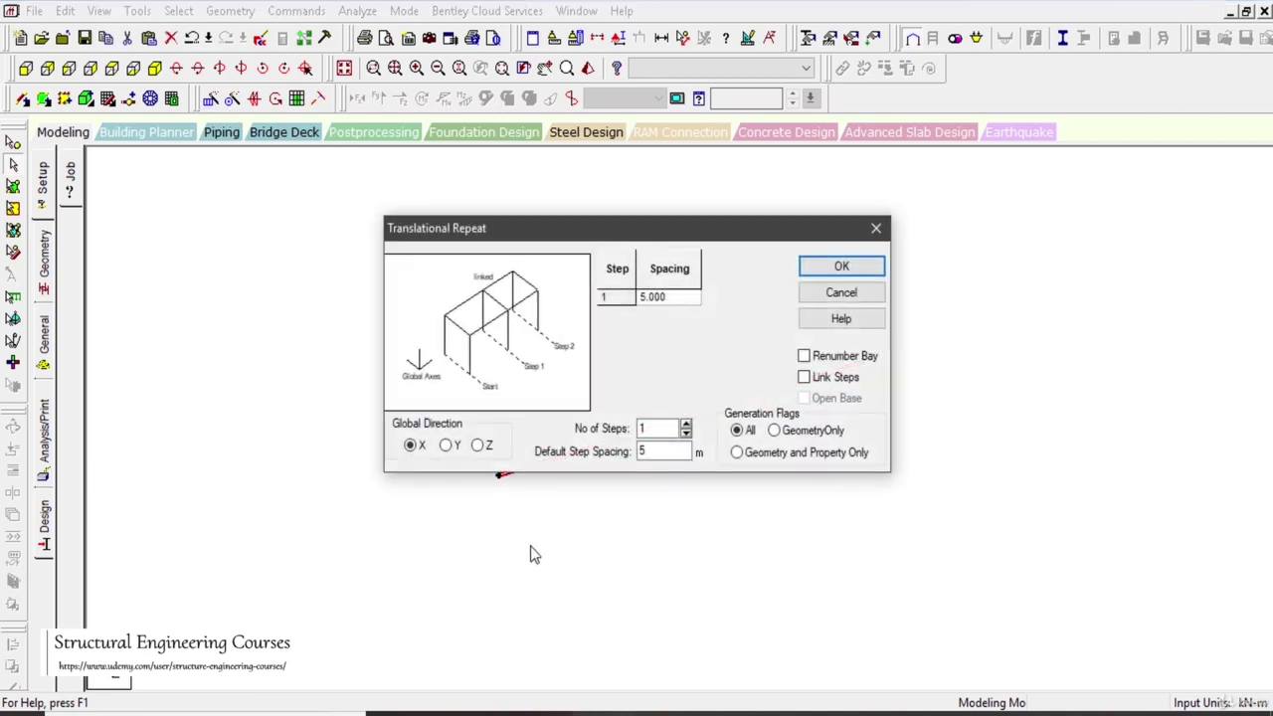
pyautogui.click(445, 446)
pyautogui.write('0.1')
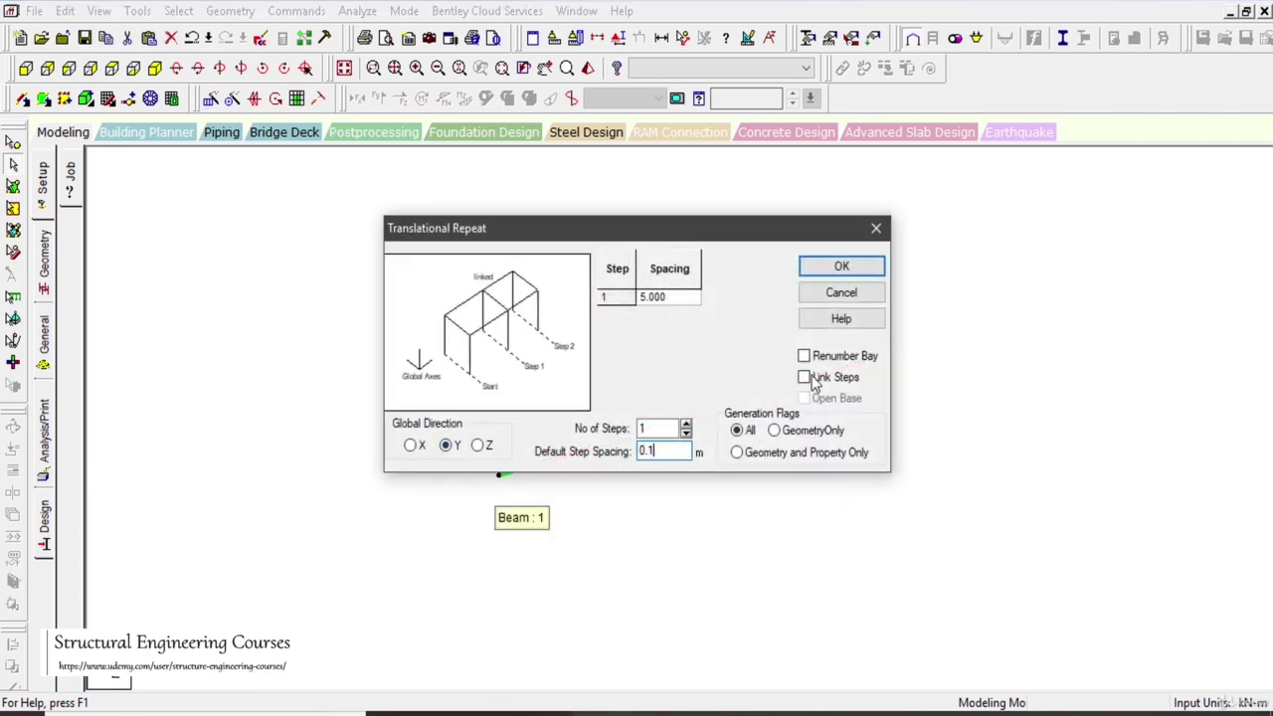
pyautogui.click(803, 377)
pyautogui.click(839, 266)
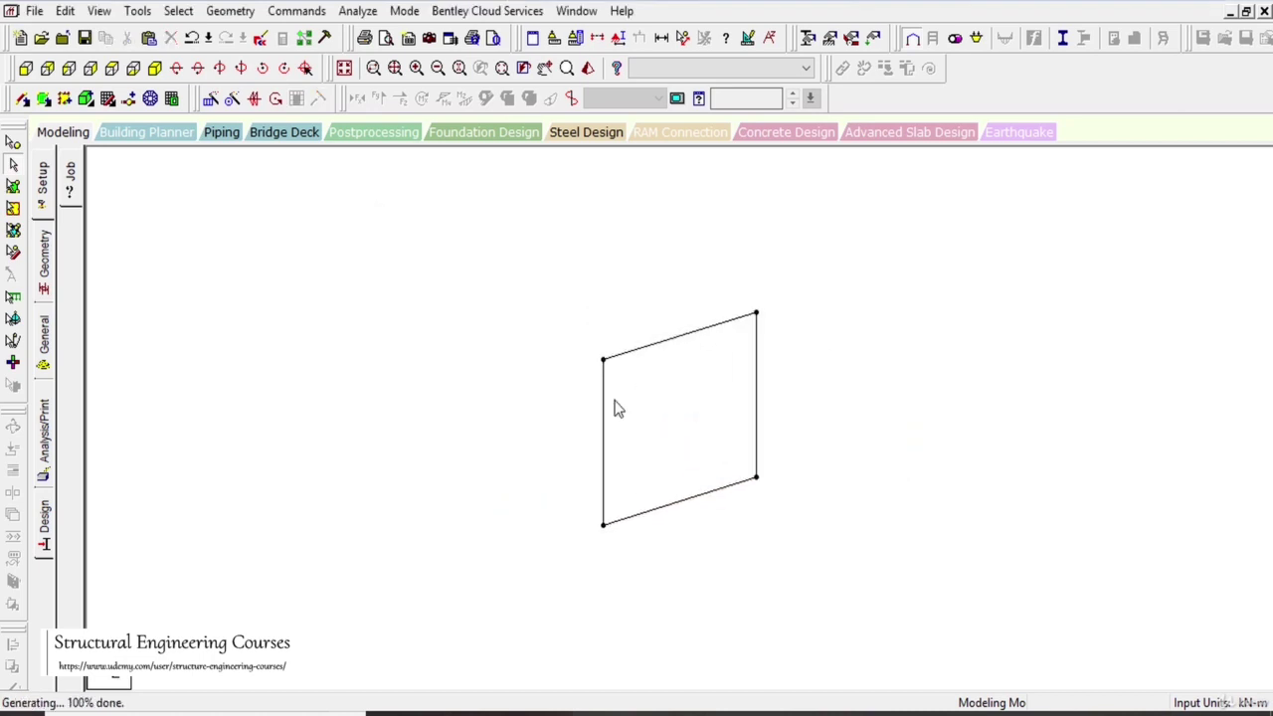
# Step: Add a quadrilateral plate through the four corner nodes of the beam square
pyautogui.click(47, 99)
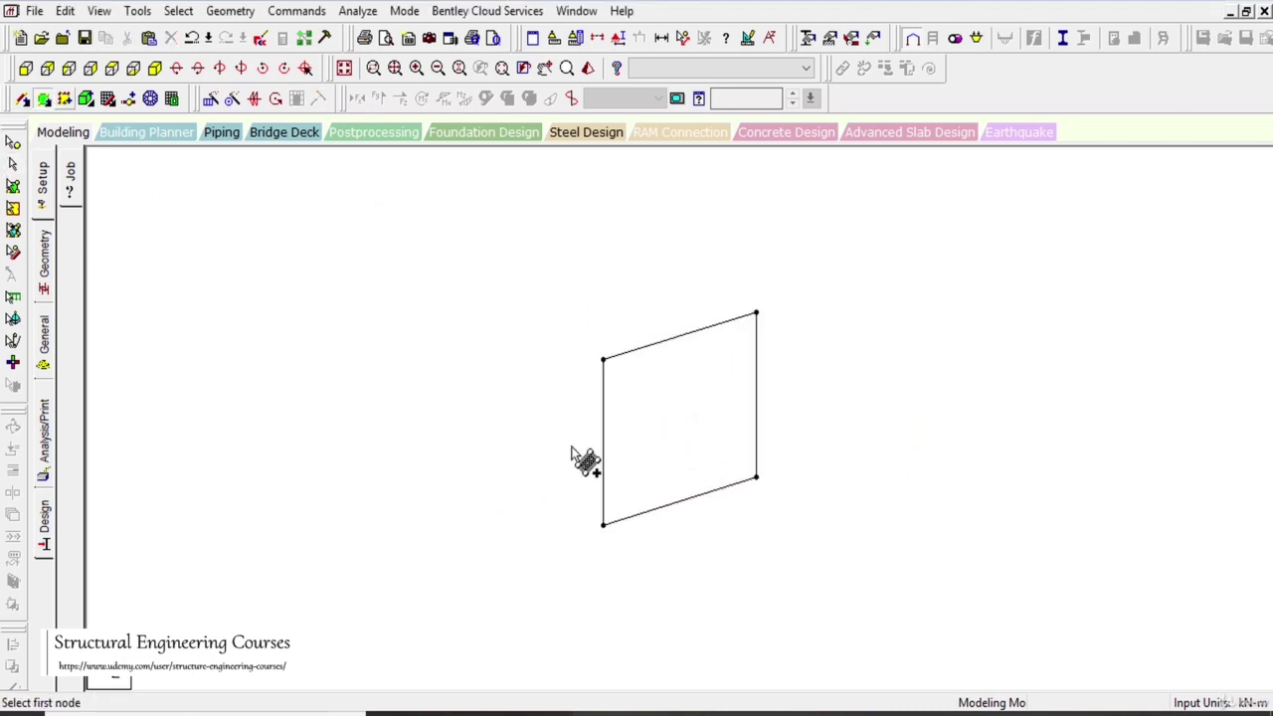
pyautogui.click(603, 524)
pyautogui.click(603, 359)
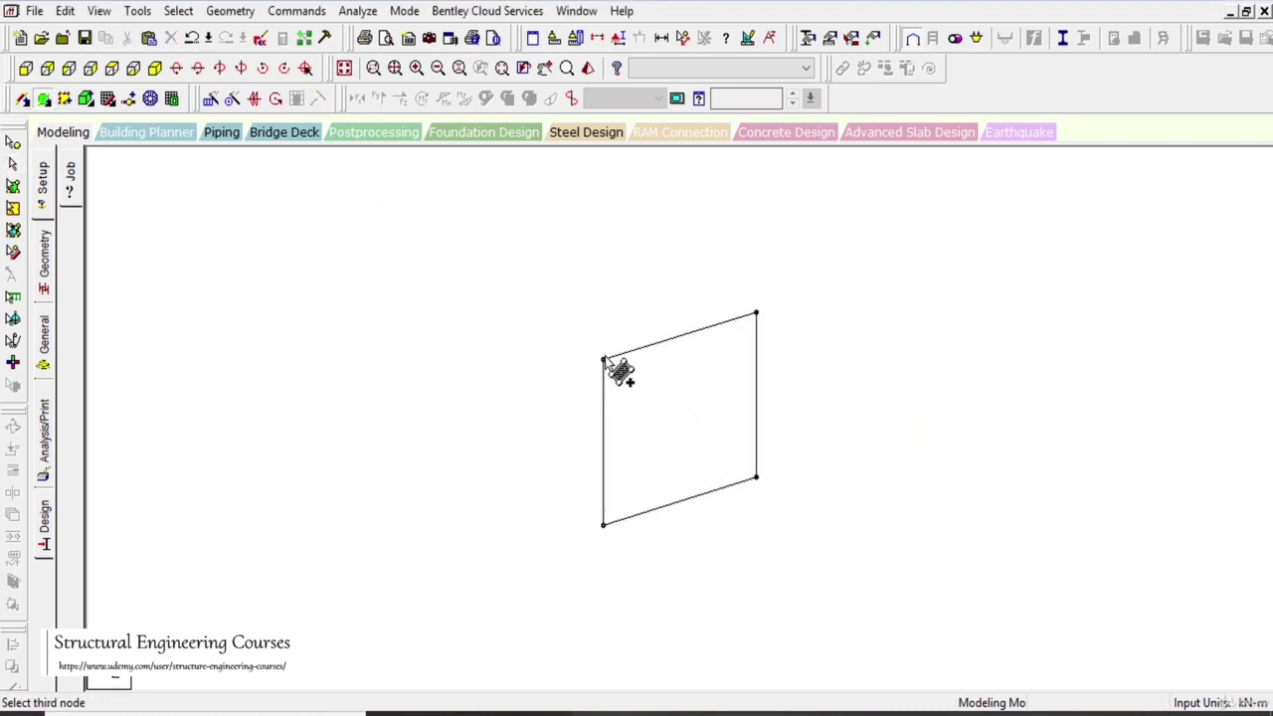
pyautogui.click(756, 313)
pyautogui.click(756, 479)
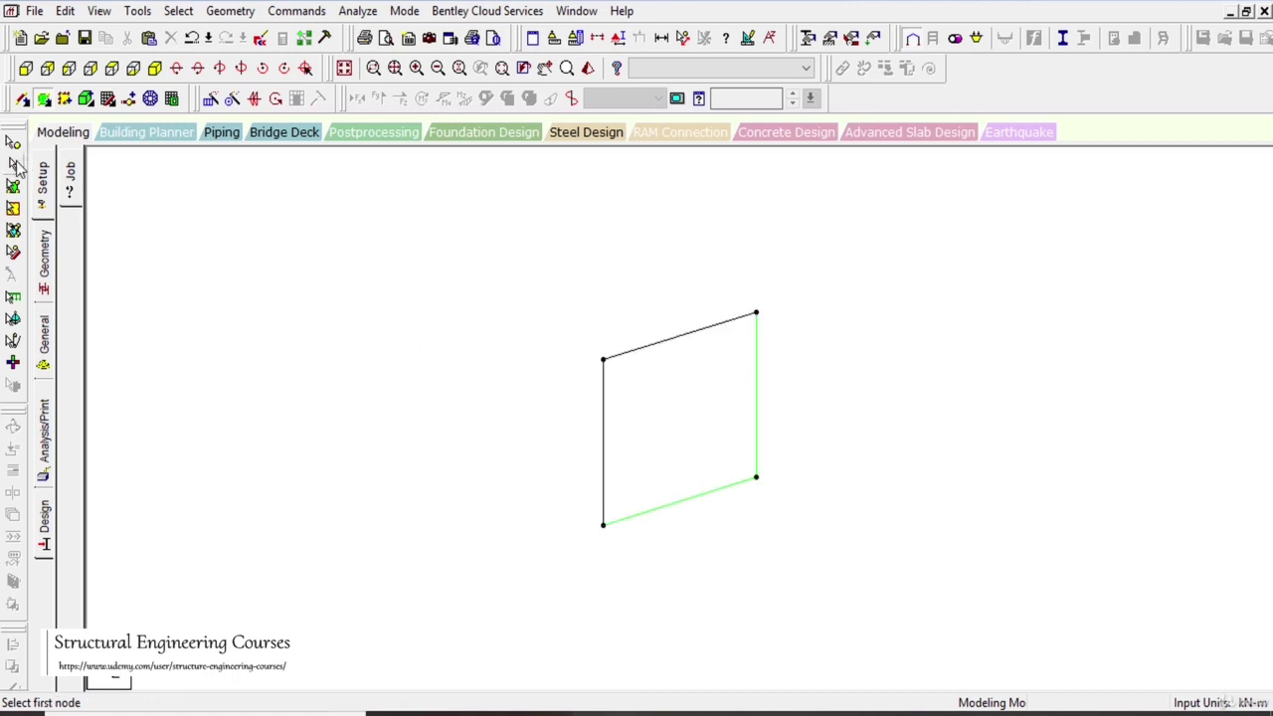
# Step: Delete the beams framing the plate and keep only the plate element
pyautogui.press('Escape')
pyautogui.press('Delete')
pyautogui.press('Return')
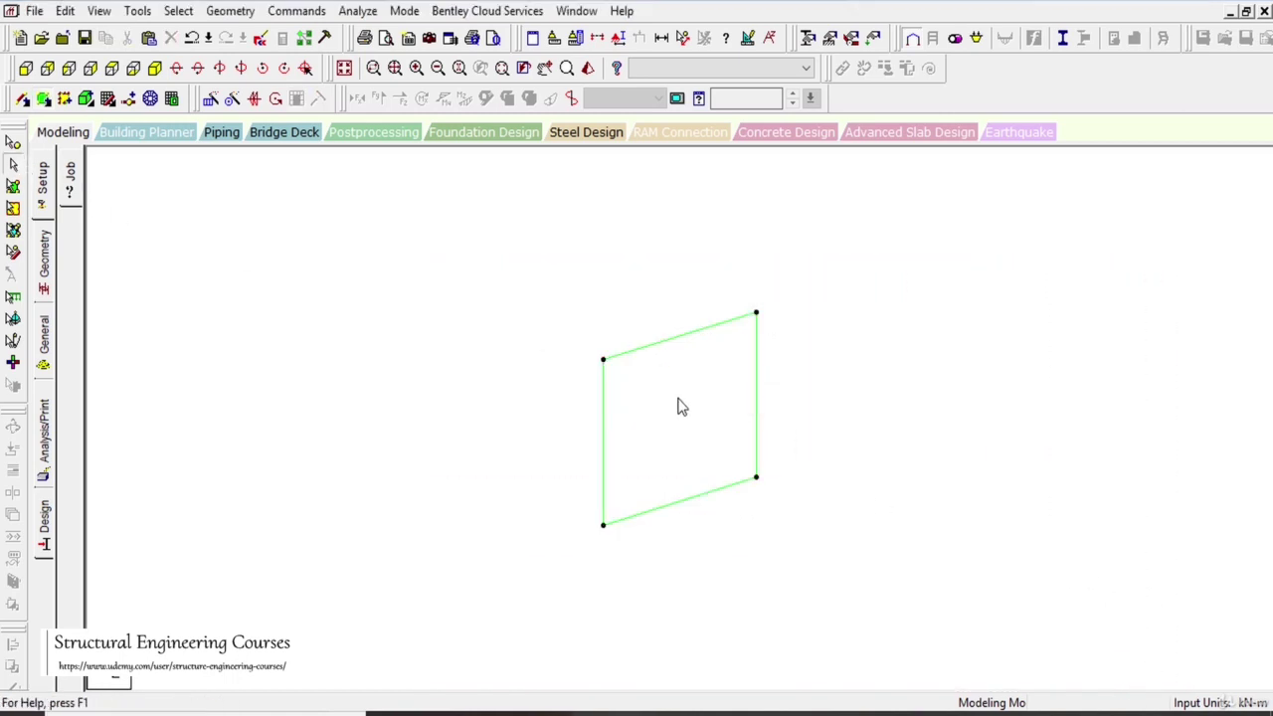
# Step: Repeat the plate along X in 50 steps at 0.1 m spacing without linking the steps
pyautogui.scroll(-5, 582, 312)
pyautogui.scroll(4, 861, 477)
pyautogui.scroll(-3, 588, 394)
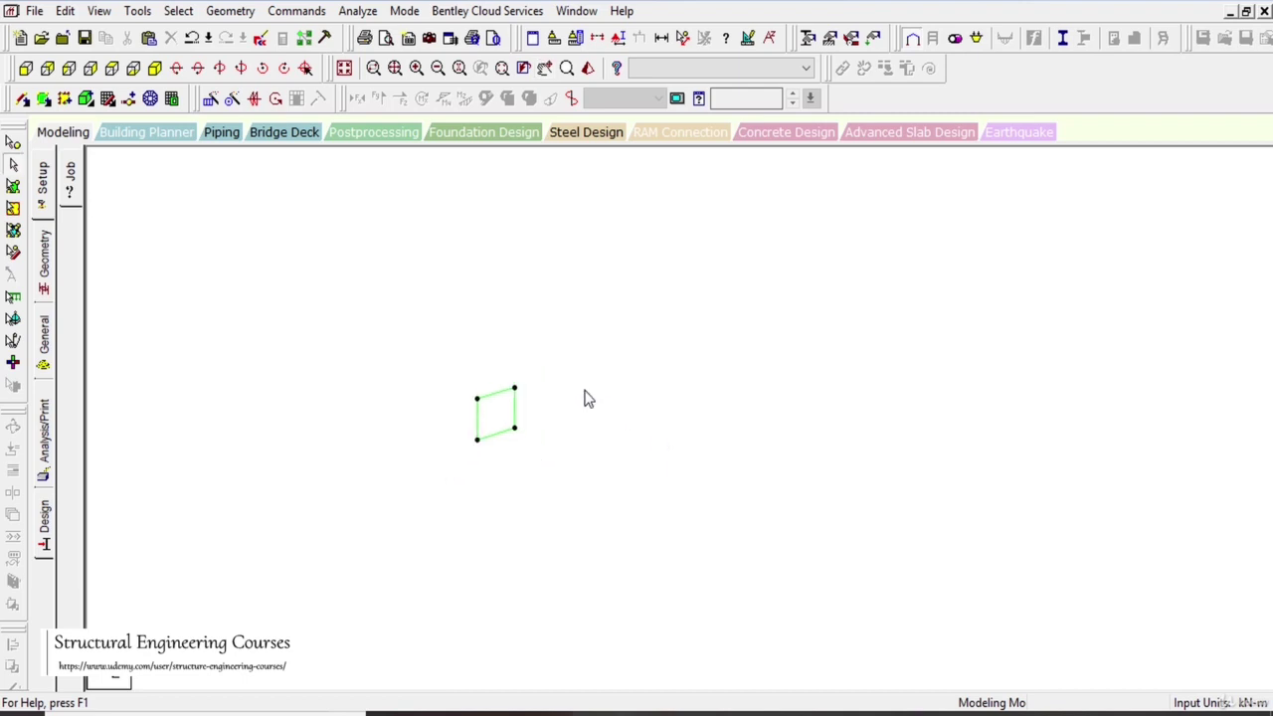
pyautogui.scroll(3, 512, 443)
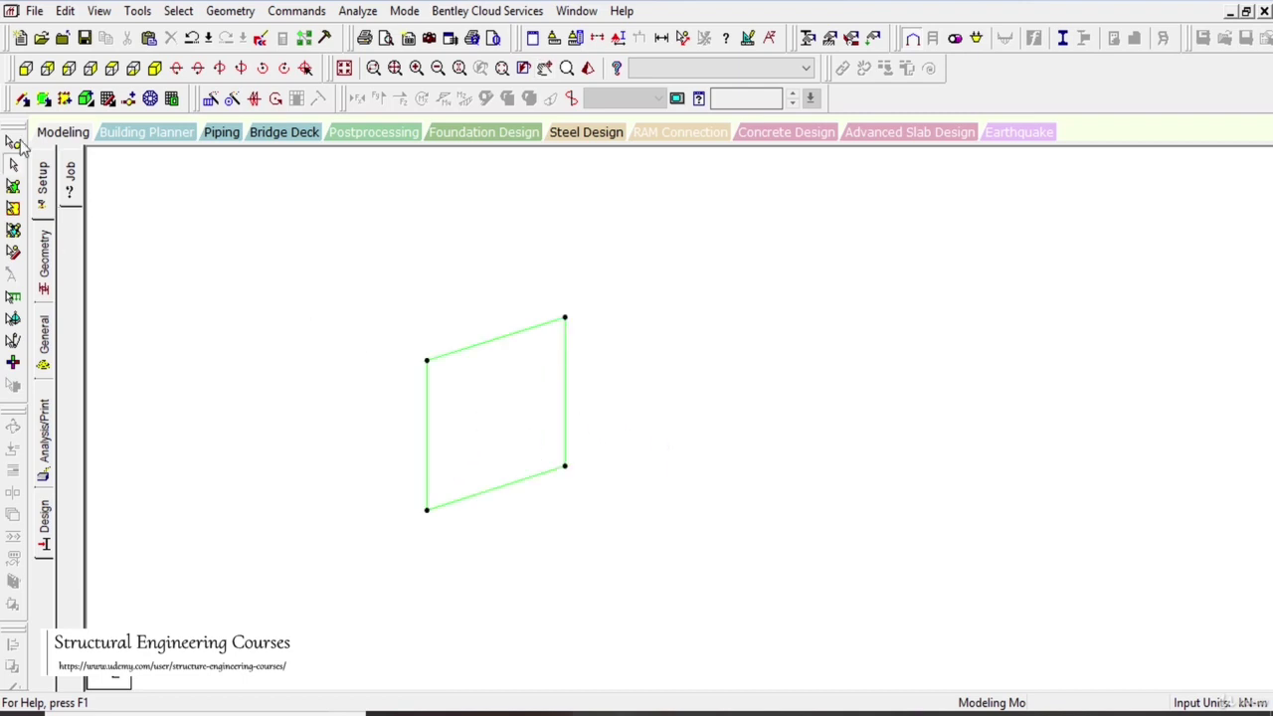
pyautogui.click(13, 206)
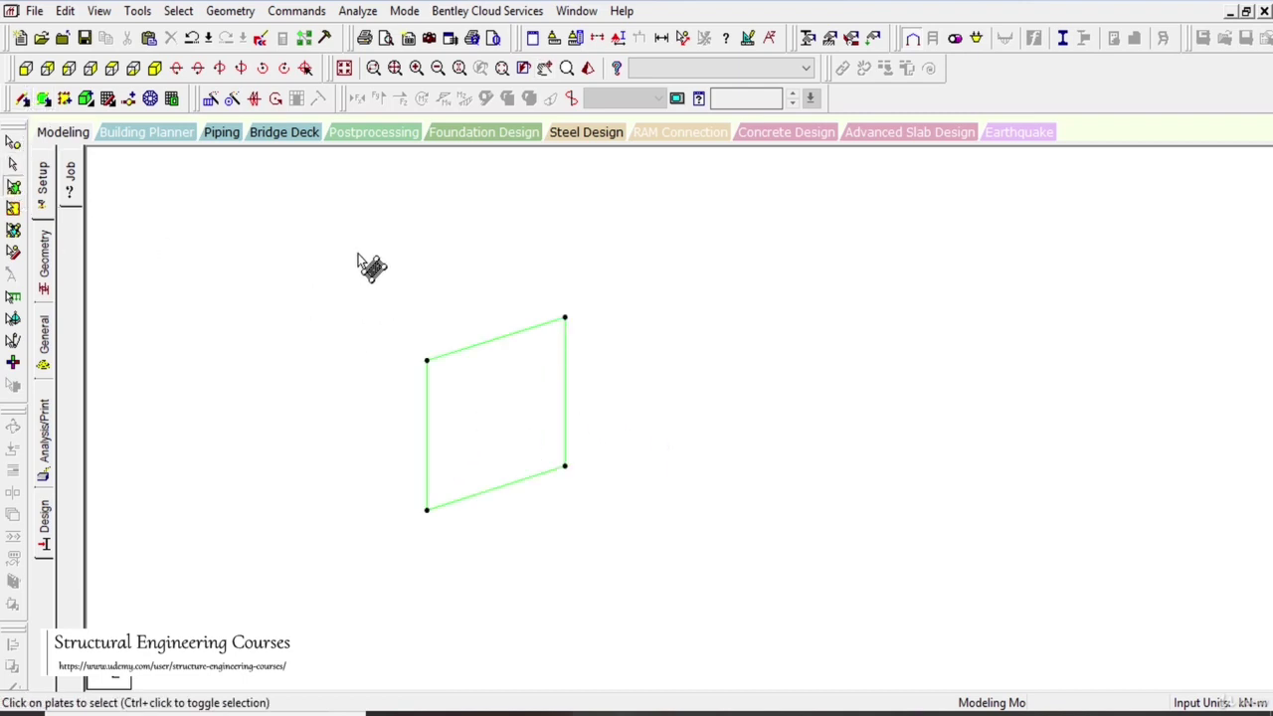
pyautogui.moveTo(361, 265); pyautogui.dragTo(617, 577)
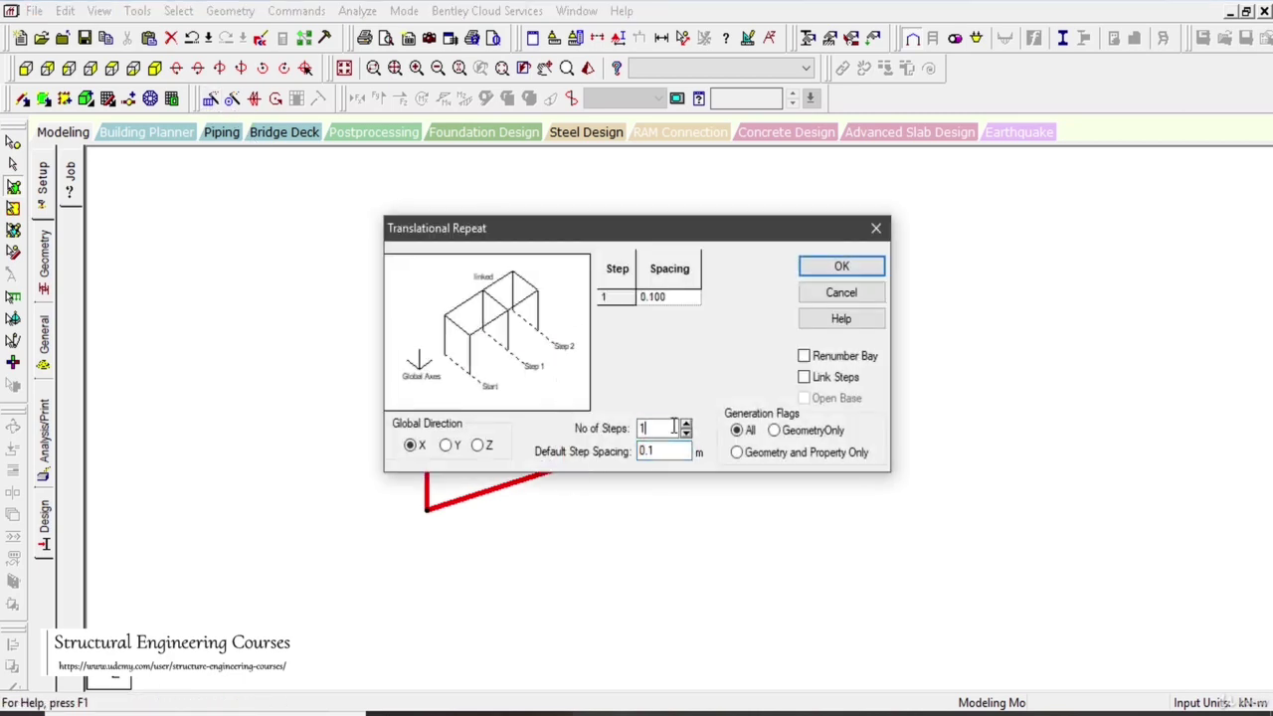
pyautogui.write('0')
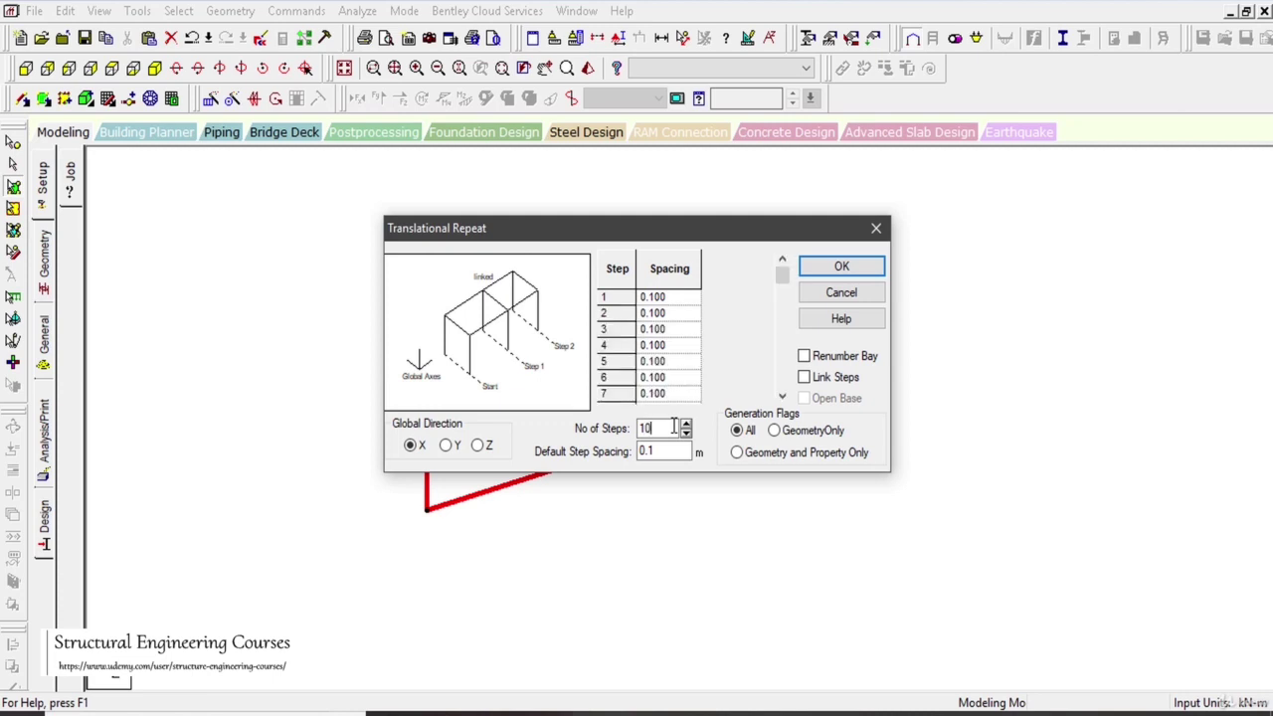
pyautogui.press('BackSpace')
pyautogui.press('BackSpace')
pyautogui.write('50')
pyautogui.click(840, 267)
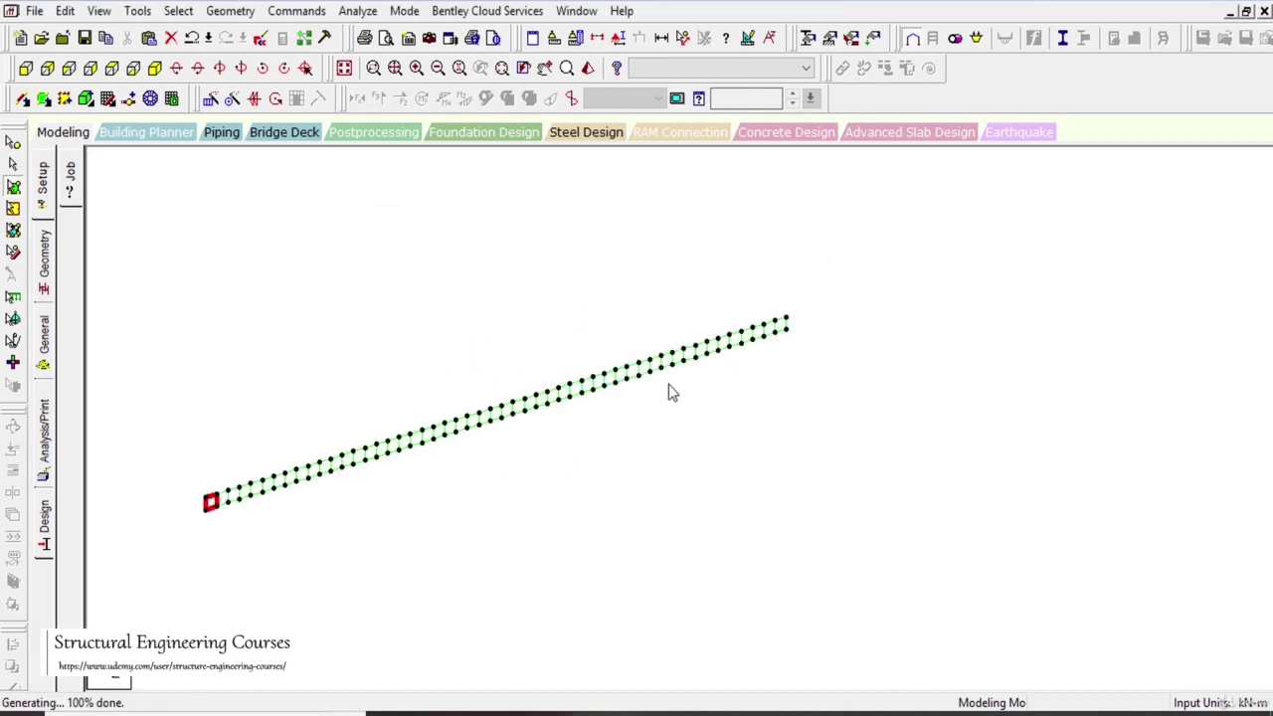
# Step: Measure the overall length of the plate strip between its two ends
pyautogui.click(682, 40)
pyautogui.click(181, 509)
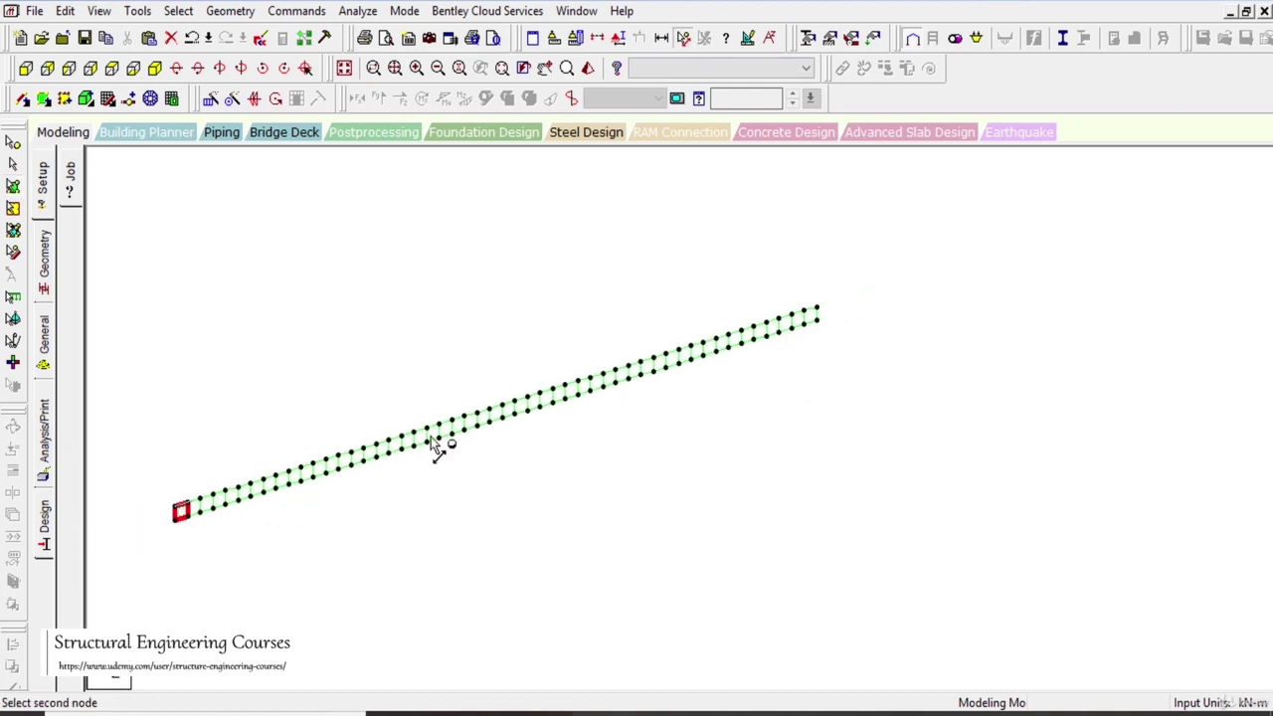
pyautogui.click(819, 313)
pyautogui.moveTo(663, 464); pyautogui.dragTo(818, 444)
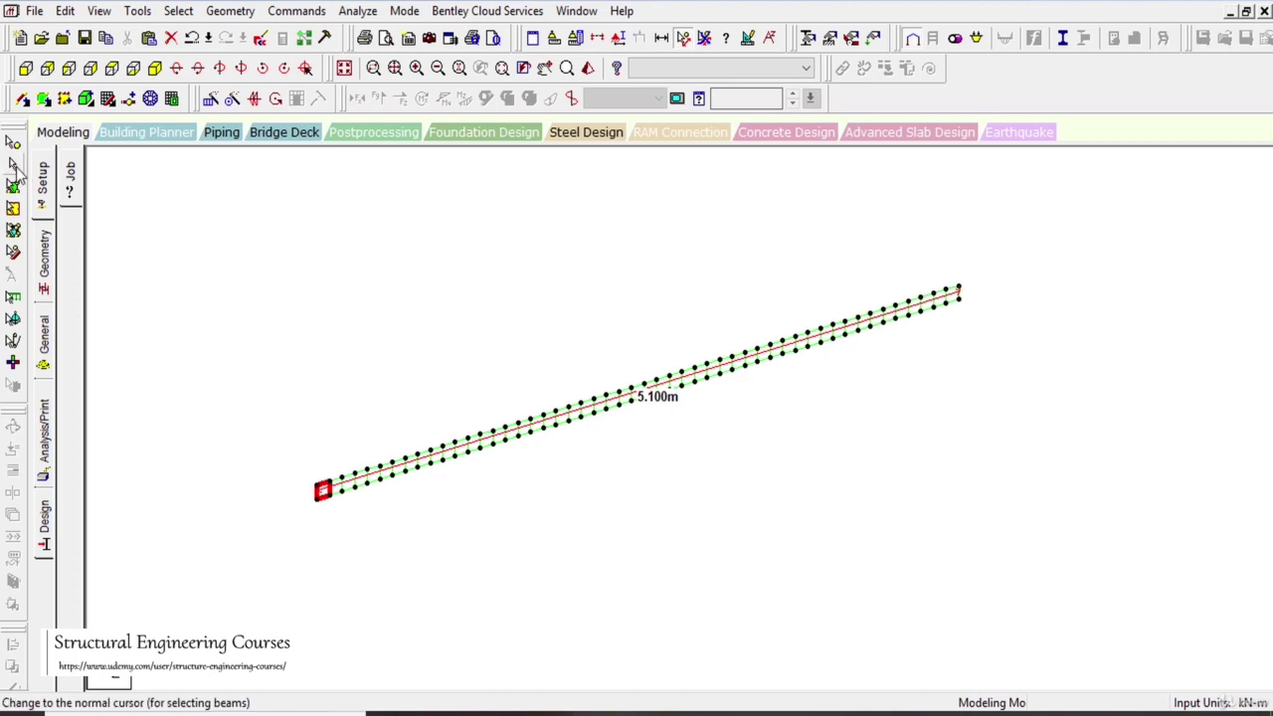
# Step: Delete the last plate at the far end of the strip
pyautogui.click(13, 186)
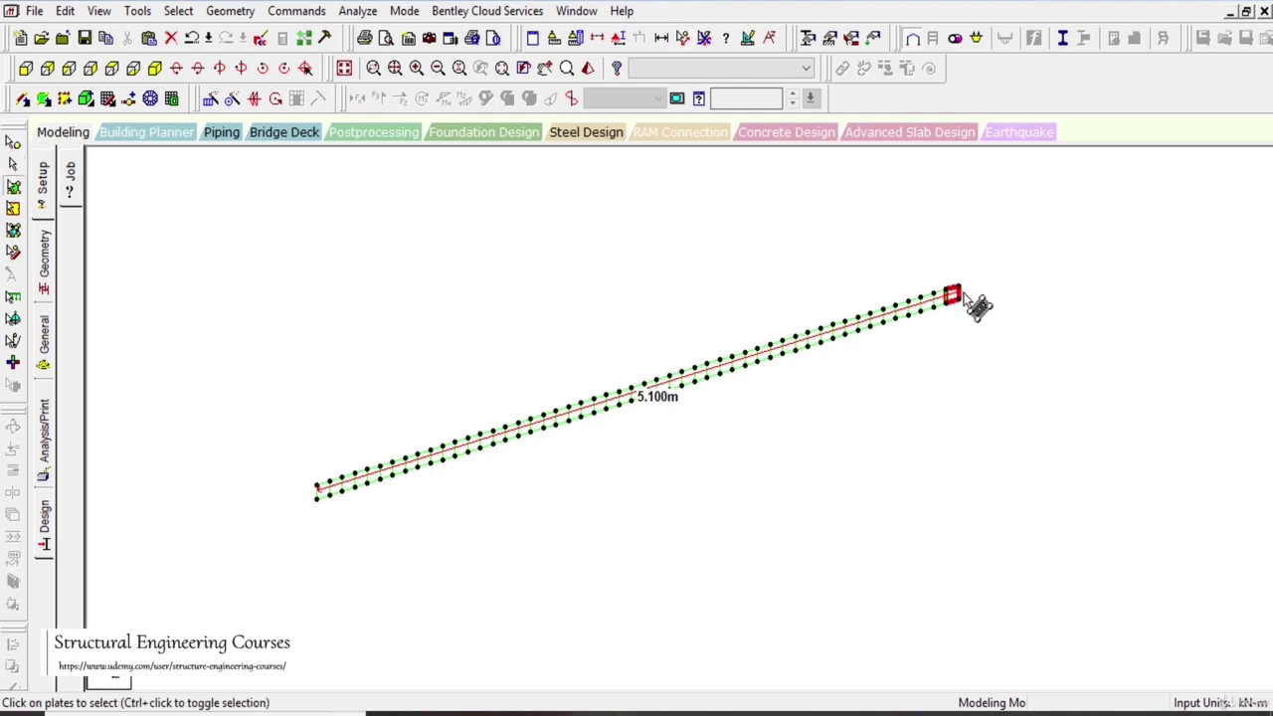
pyautogui.click(963, 295)
pyautogui.press('Return')
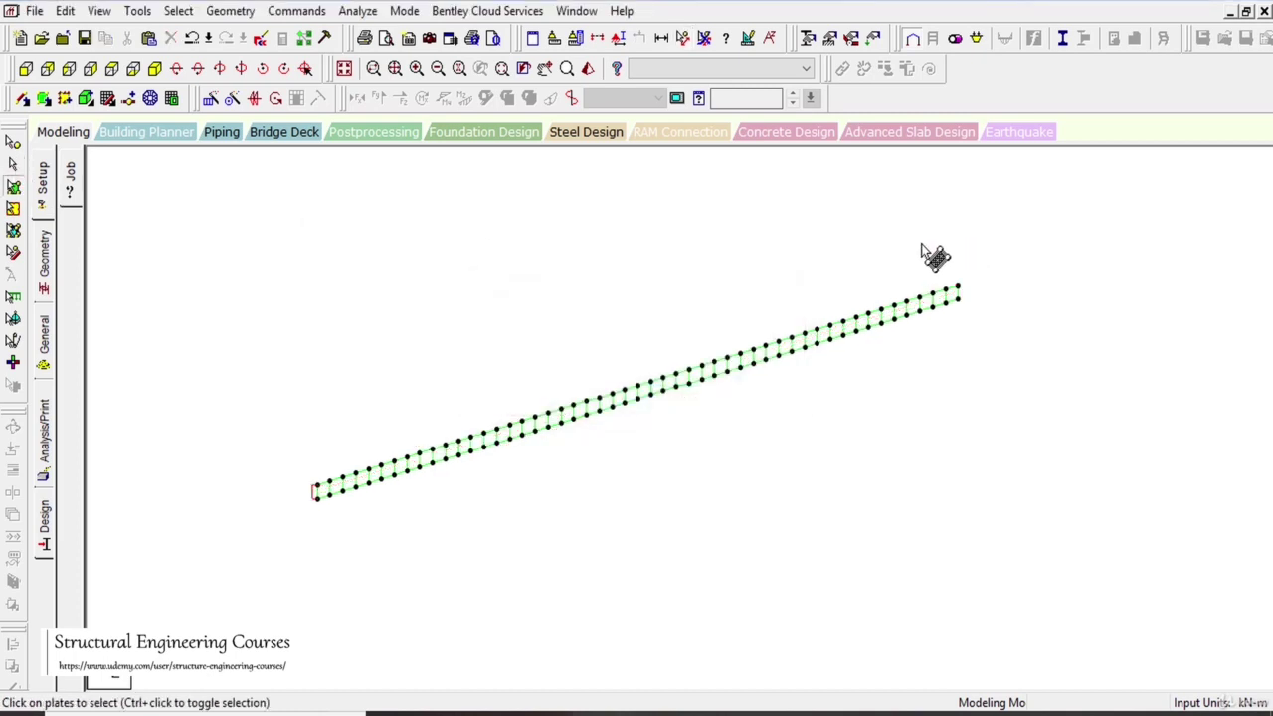
# Step: Measure the shortened plate strip again from the far end to the near end
pyautogui.click(683, 37)
pyautogui.click(958, 289)
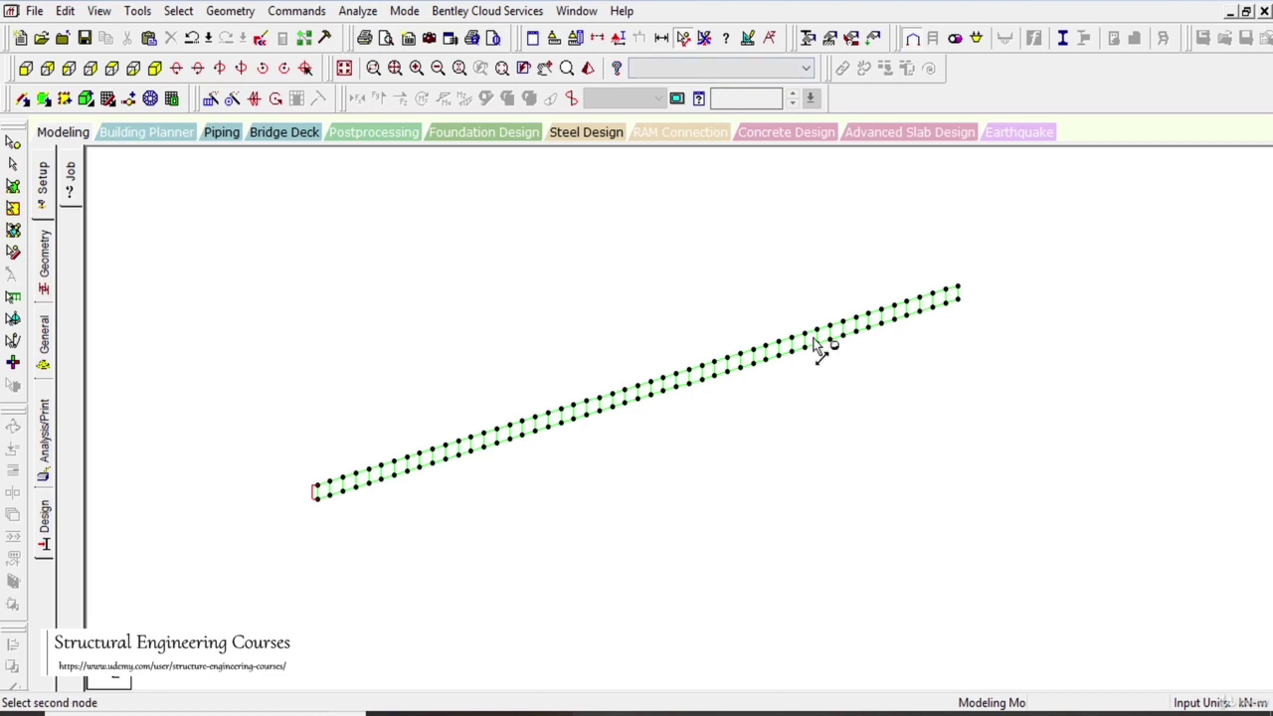
pyautogui.click(314, 493)
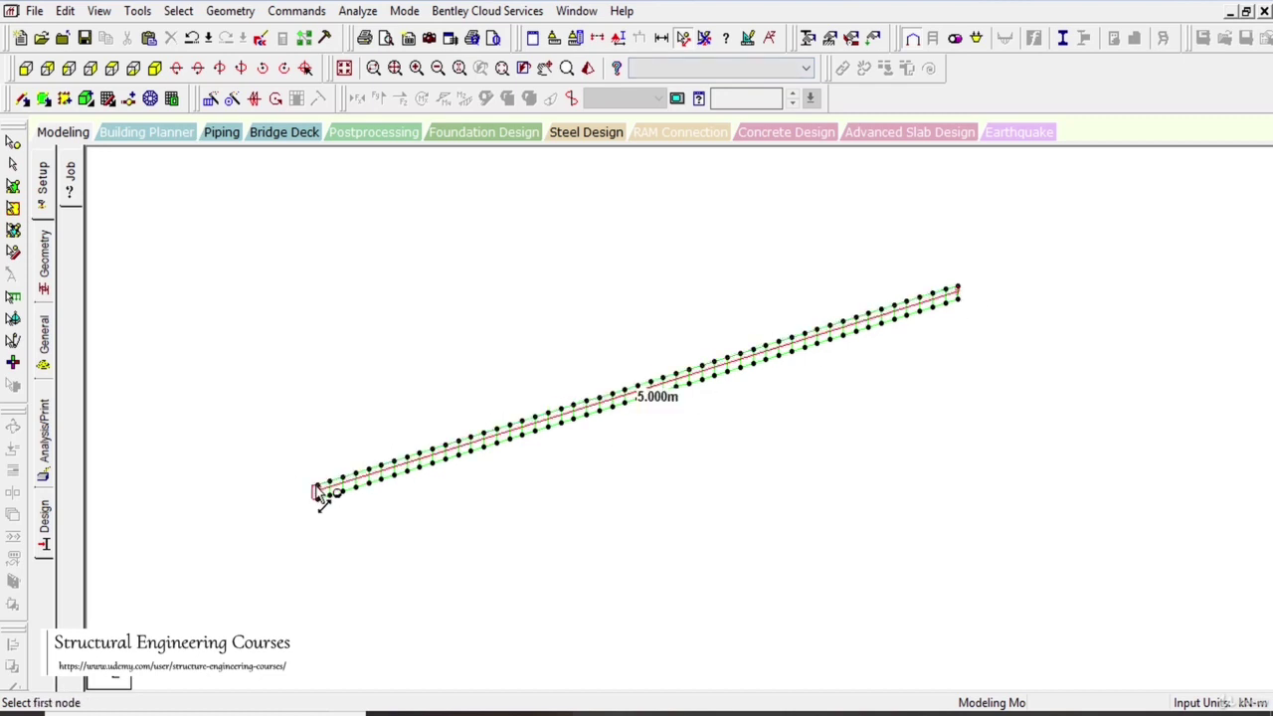
# Step: Select all plates of the strip and repeat them along Y in 5 steps at 0.1 m spacing
pyautogui.click(14, 208)
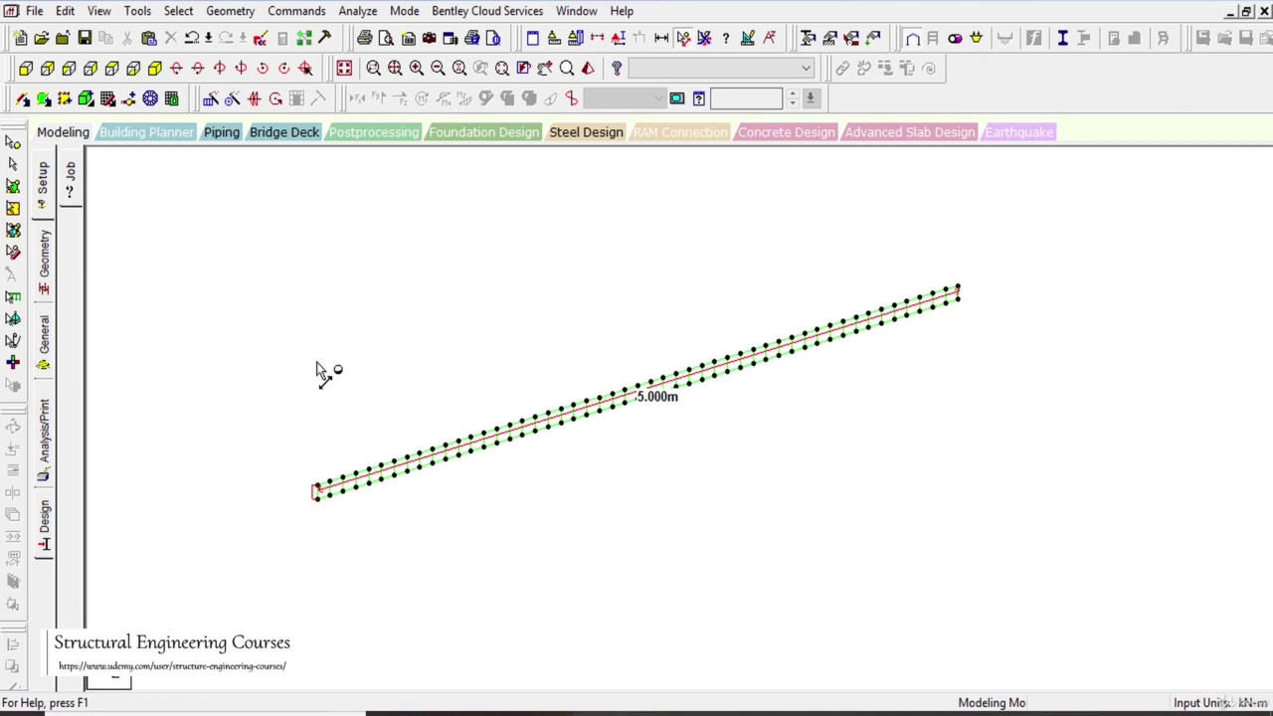
pyautogui.click(14, 188)
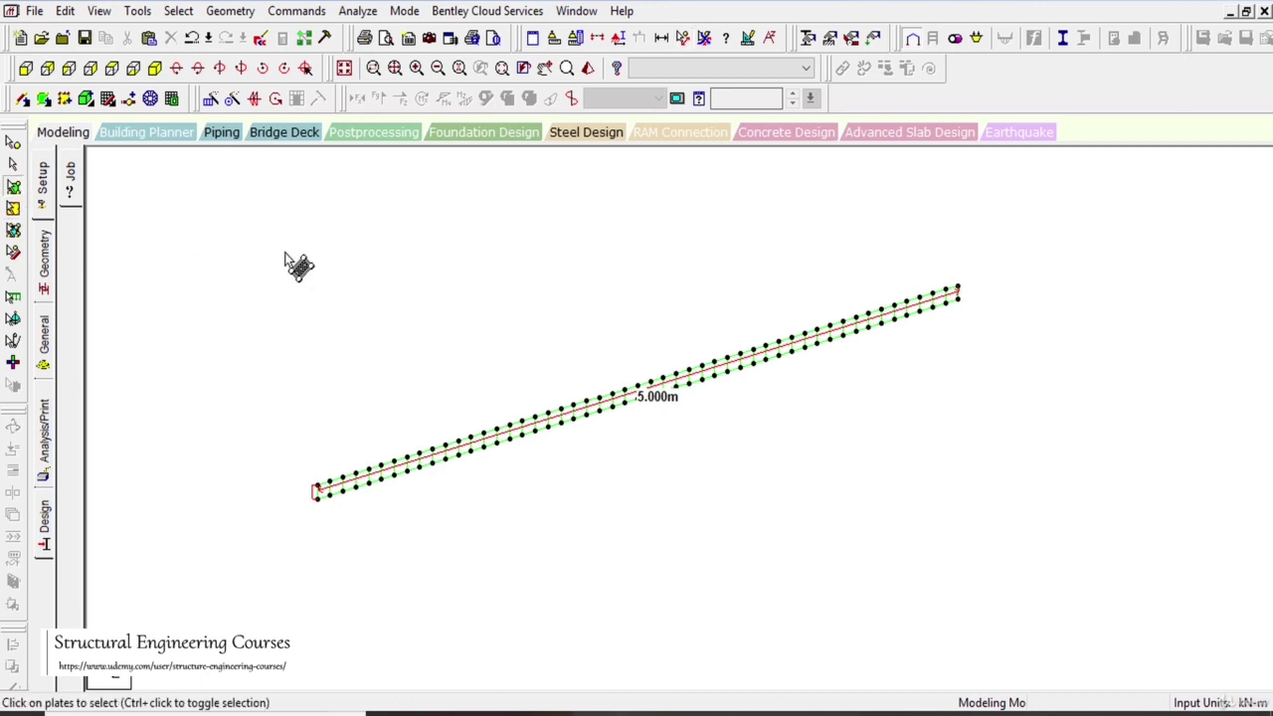
pyautogui.moveTo(249, 199); pyautogui.dragTo(1089, 551)
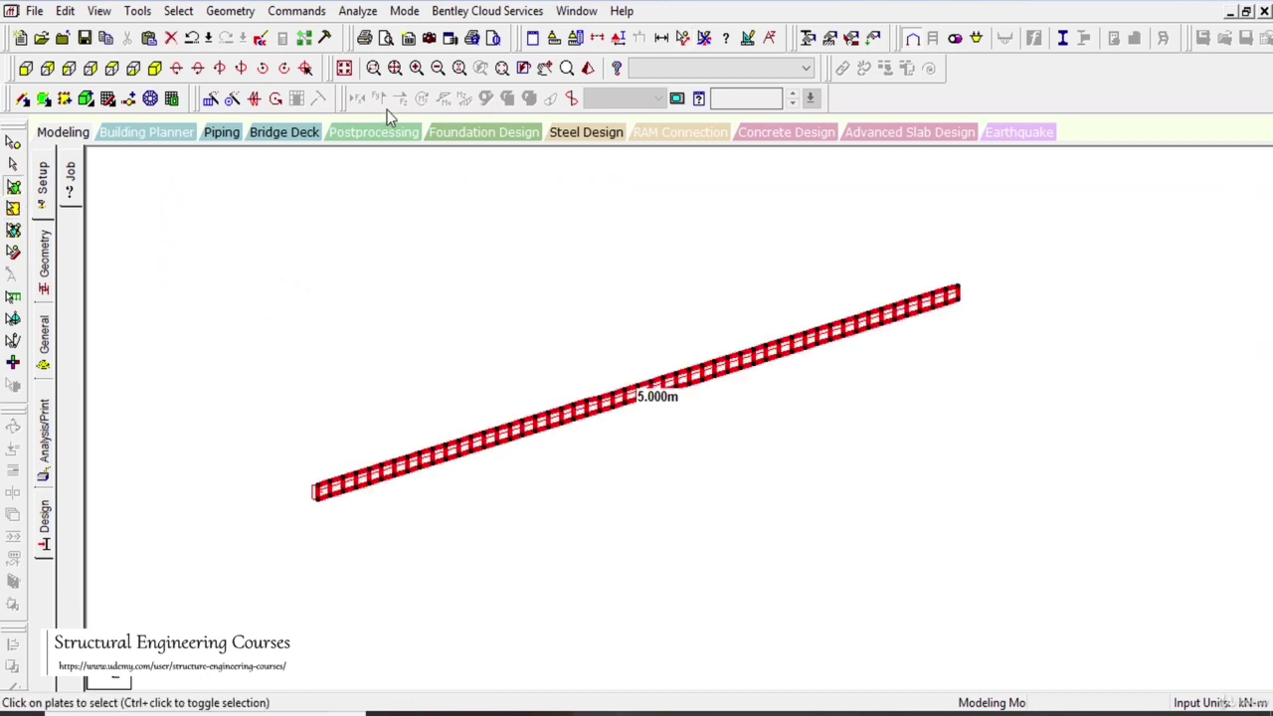
pyautogui.click(211, 100)
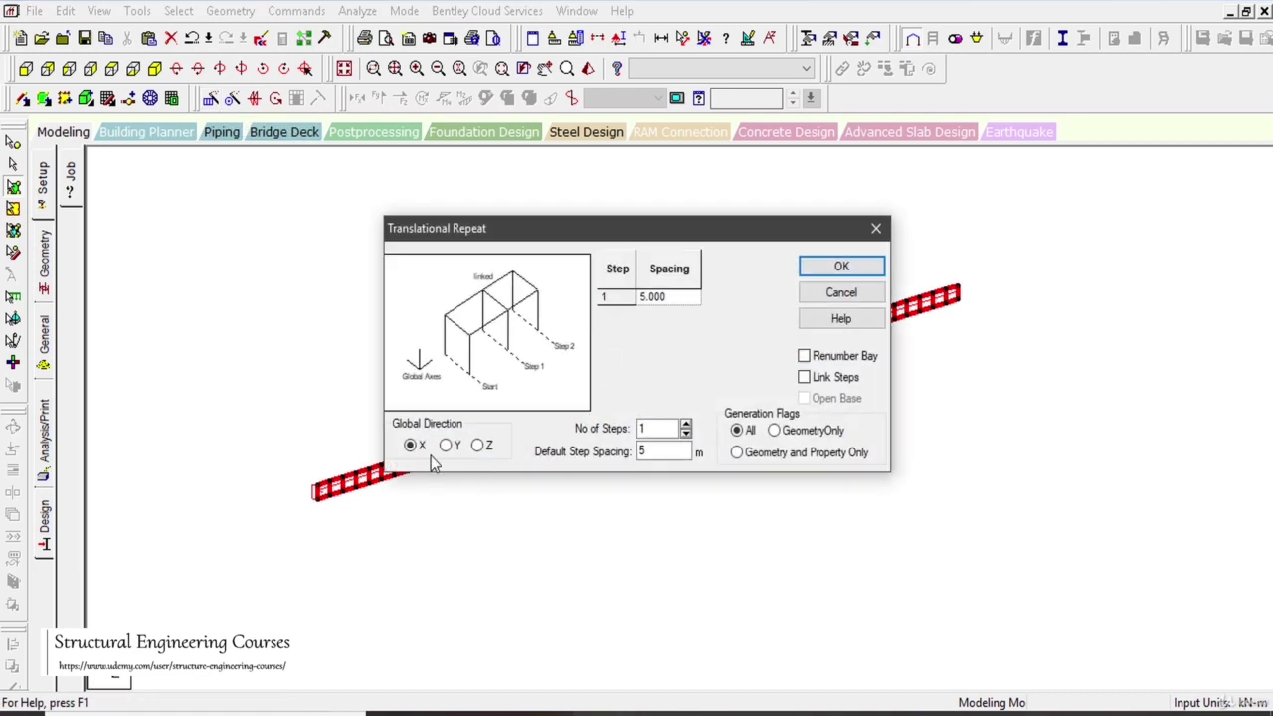
pyautogui.moveTo(670, 450); pyautogui.dragTo(593, 465)
pyautogui.write('5')
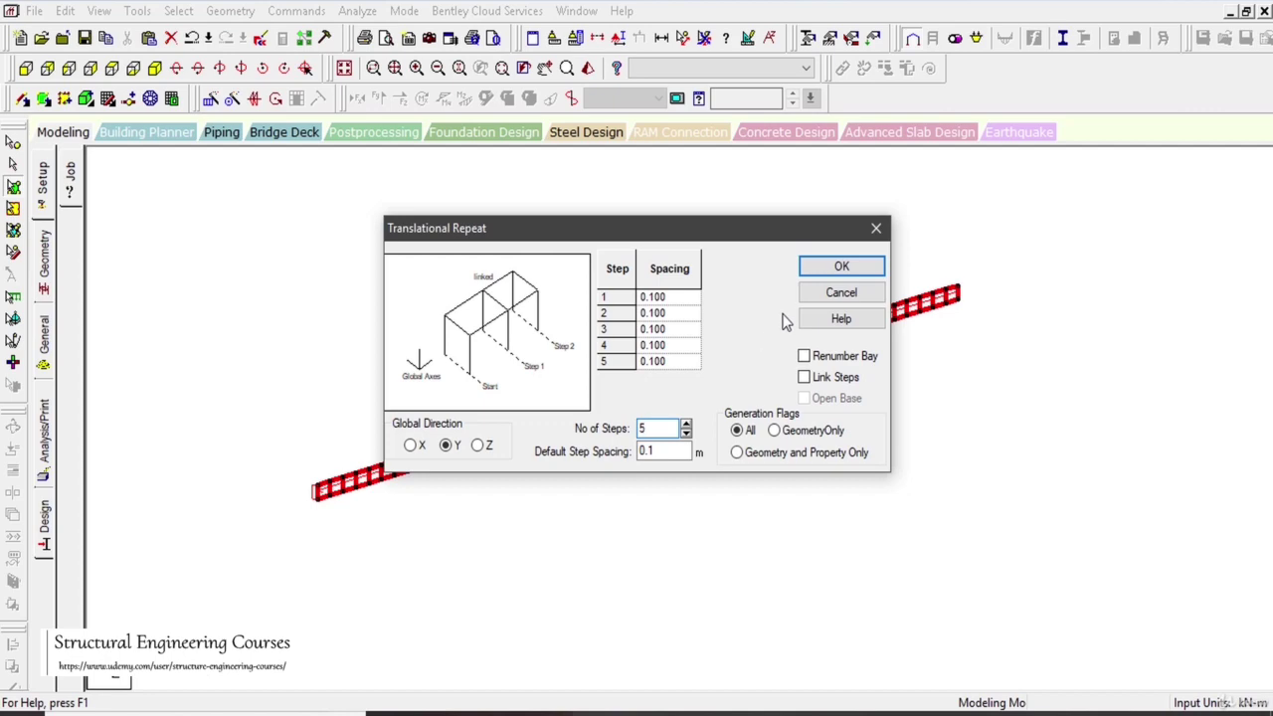
pyautogui.click(835, 266)
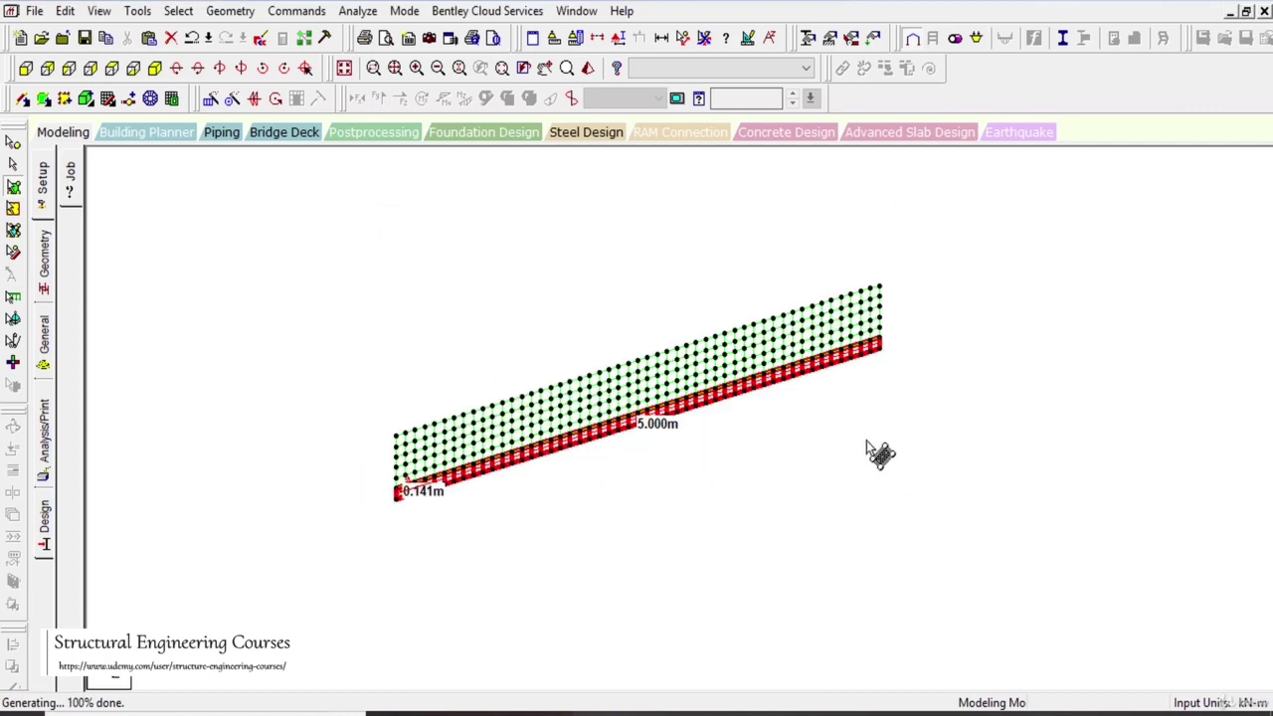
# Step: Measure the full height of the plate mesh at the girder's near end
pyautogui.scroll(2, 866, 441)
pyautogui.click(684, 37)
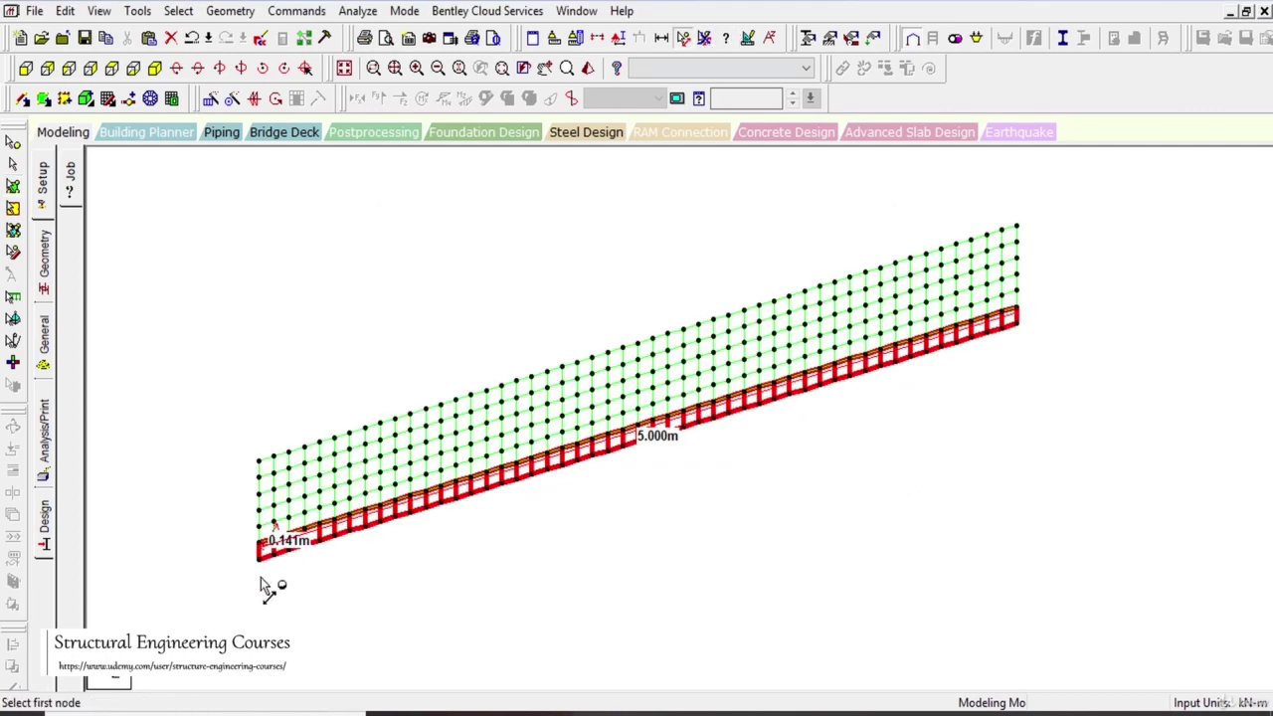
pyautogui.click(261, 549)
pyautogui.click(260, 462)
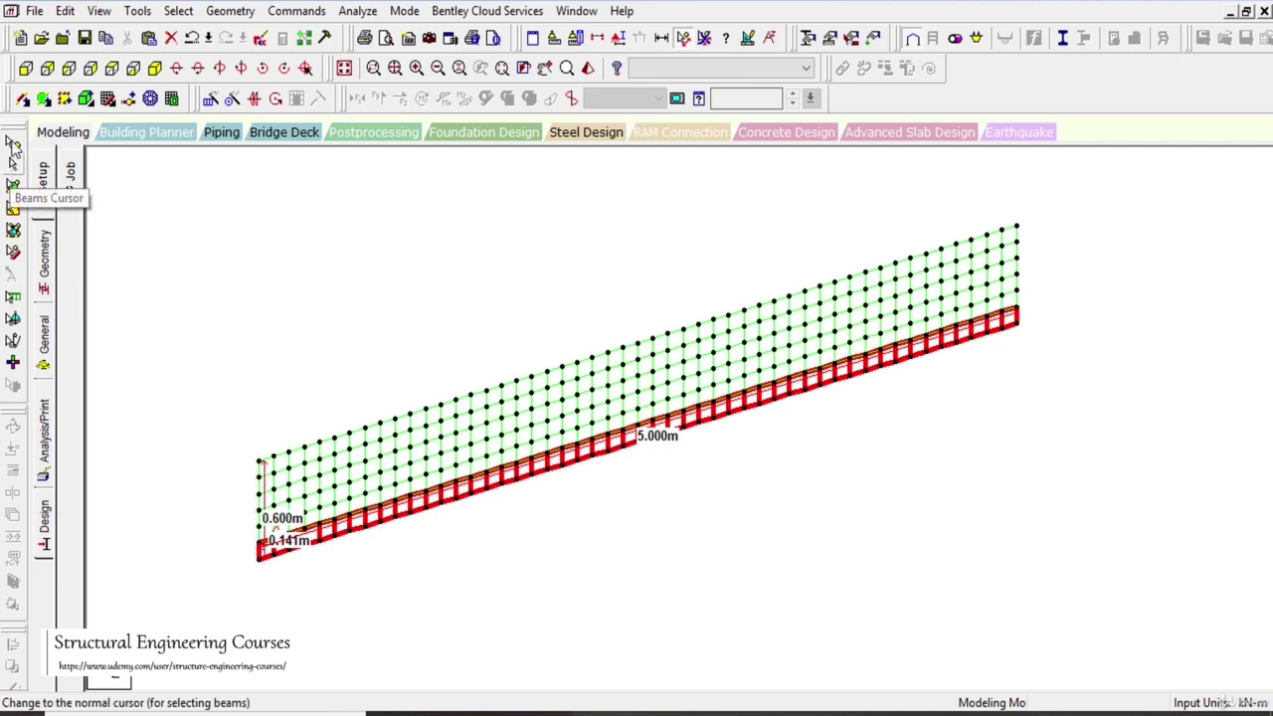
# Step: View the girder from the front and measure its height without the top plate row at the far end
pyautogui.click(26, 69)
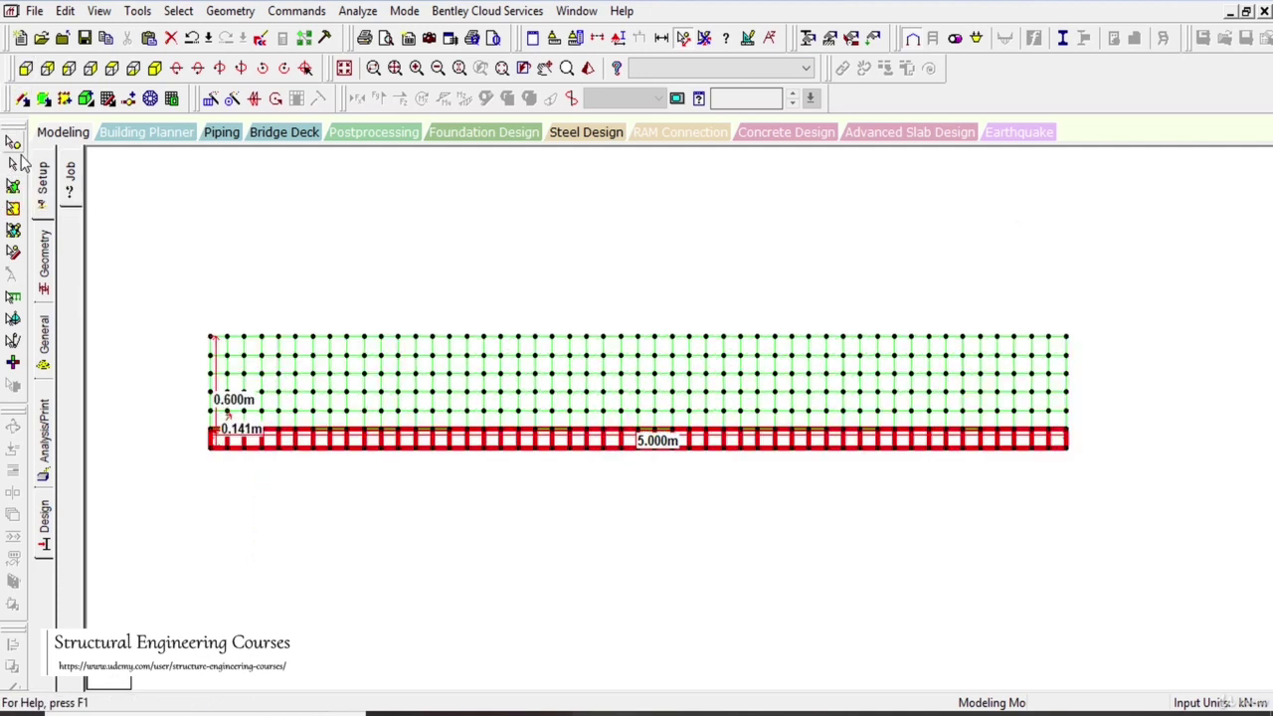
pyautogui.click(13, 208)
pyautogui.moveTo(167, 311); pyautogui.dragTo(1239, 367)
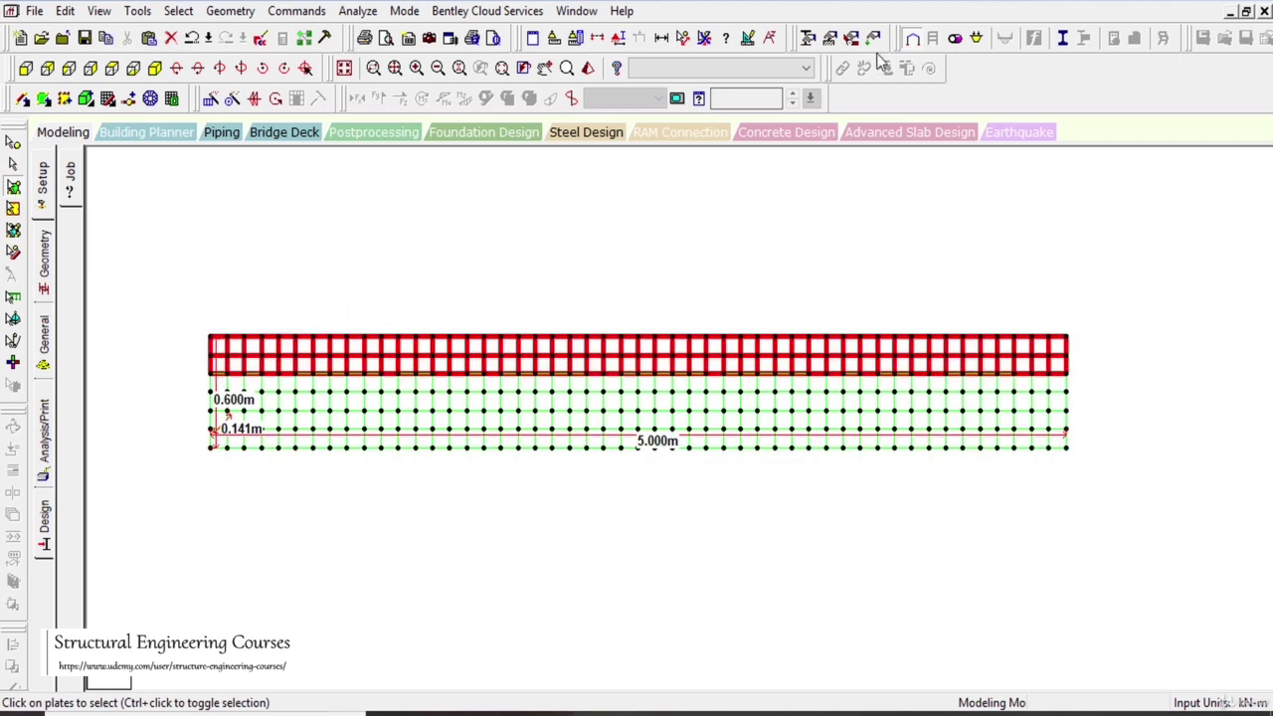
pyautogui.click(685, 39)
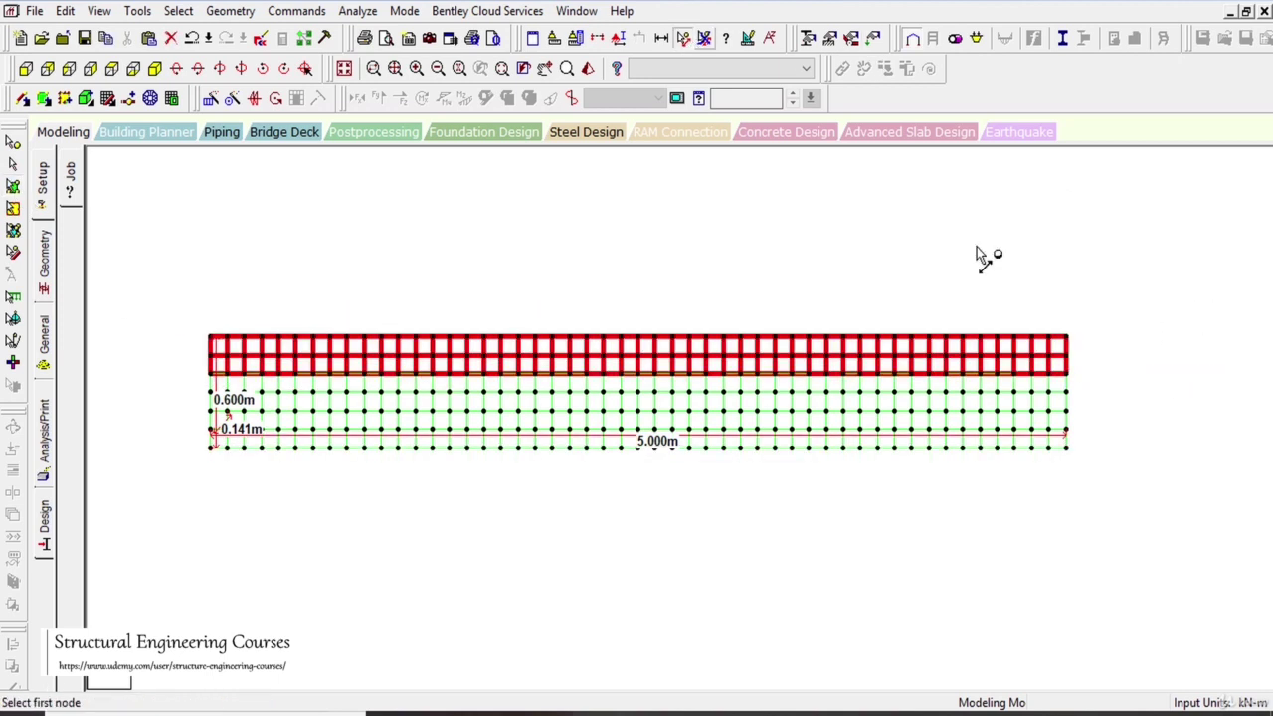
pyautogui.click(1067, 374)
pyautogui.click(1066, 448)
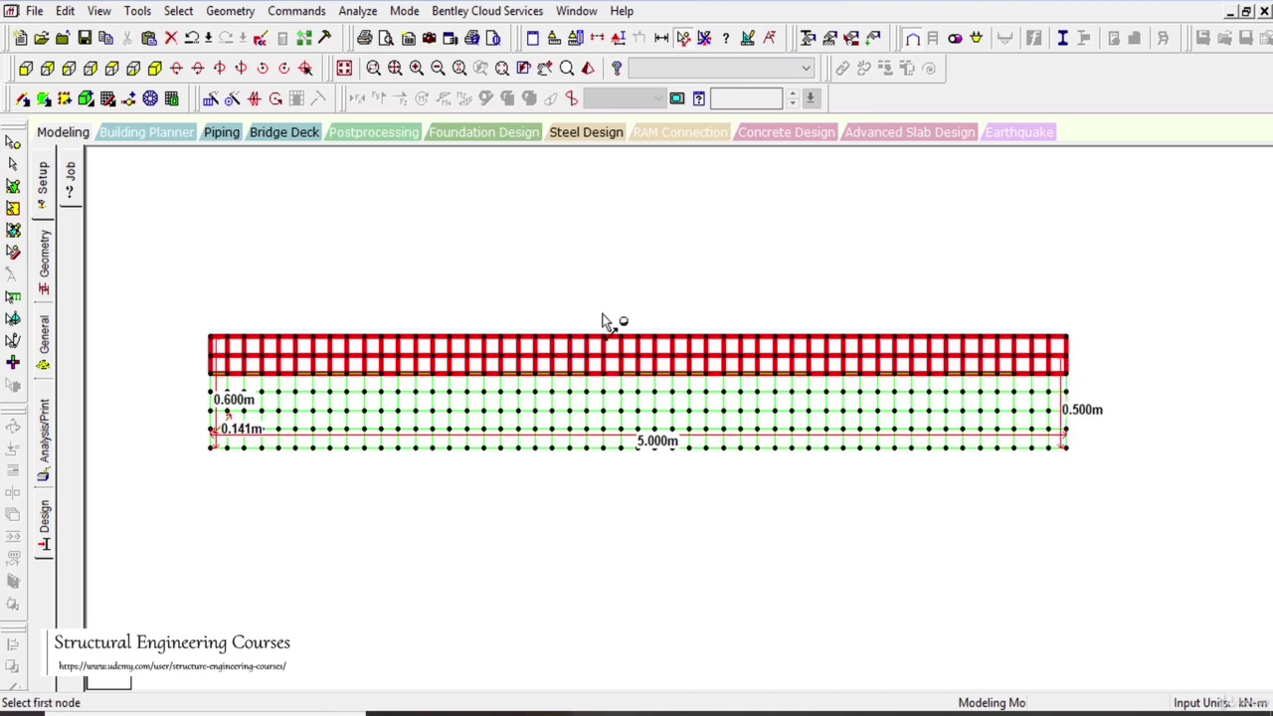
# Step: Delete the entire top row of plates along the girder
pyautogui.click(13, 187)
pyautogui.moveTo(167, 285); pyautogui.dragTo(1094, 362)
pyautogui.press('Delete')
pyautogui.press('Return')
pyautogui.press('Return')
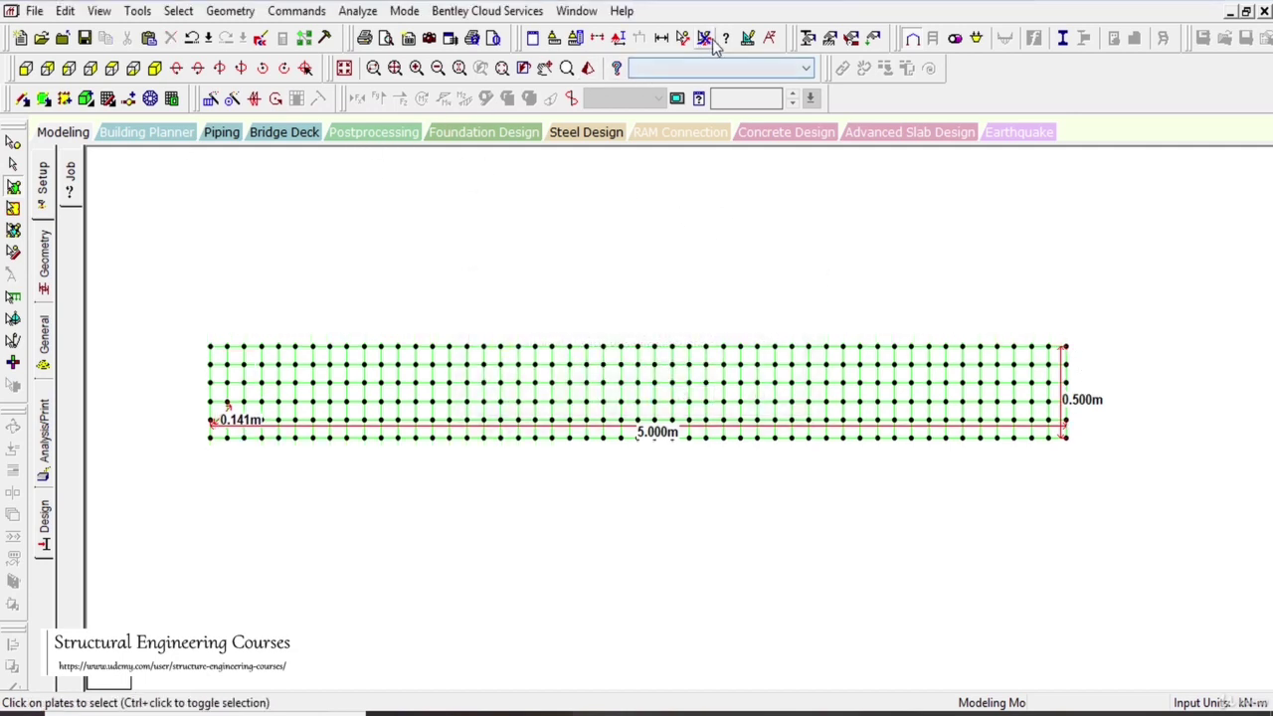
# Step: Return to the isometric view and measure the girder's end height and top-edge length
pyautogui.click(346, 68)
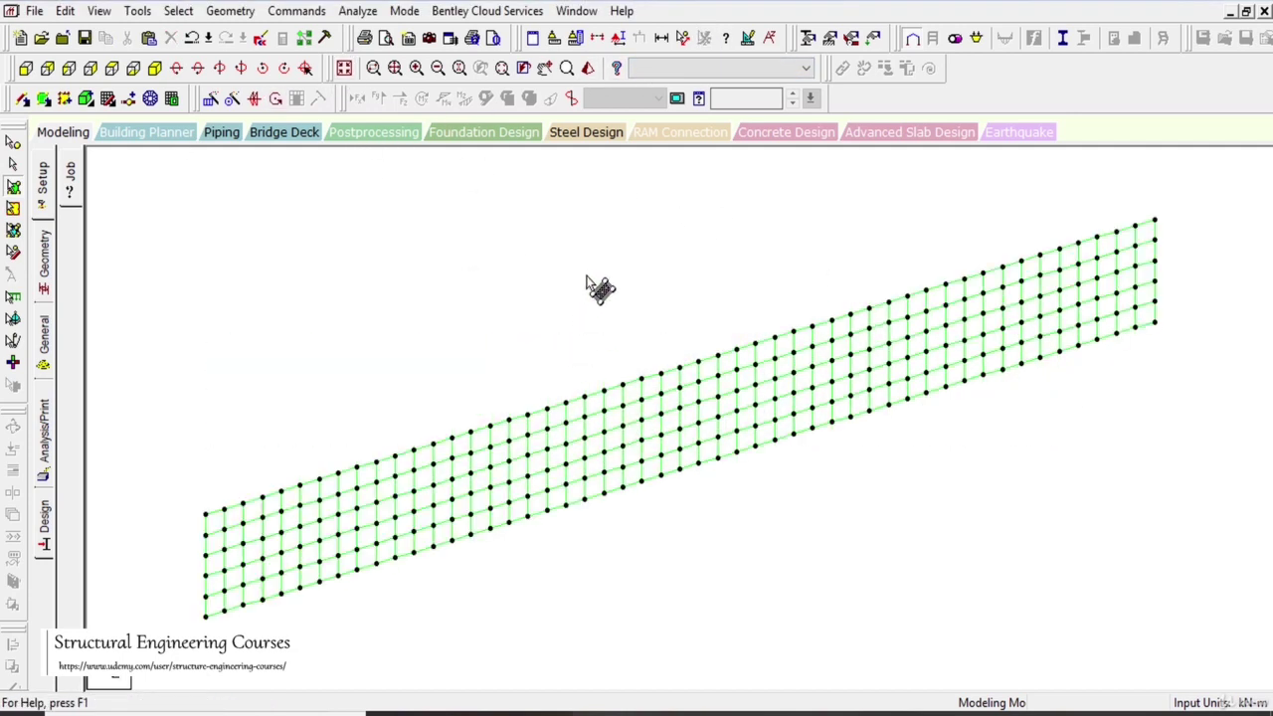
pyautogui.click(684, 38)
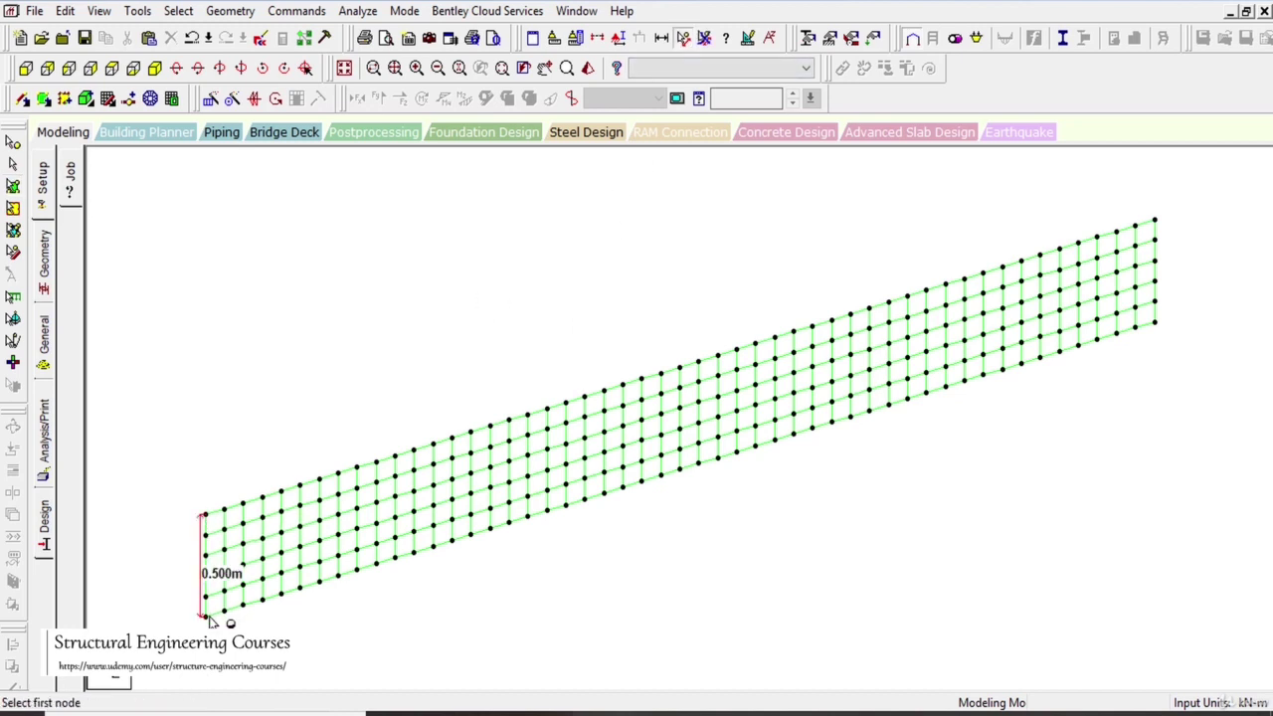
pyautogui.click(205, 519)
pyautogui.click(1155, 223)
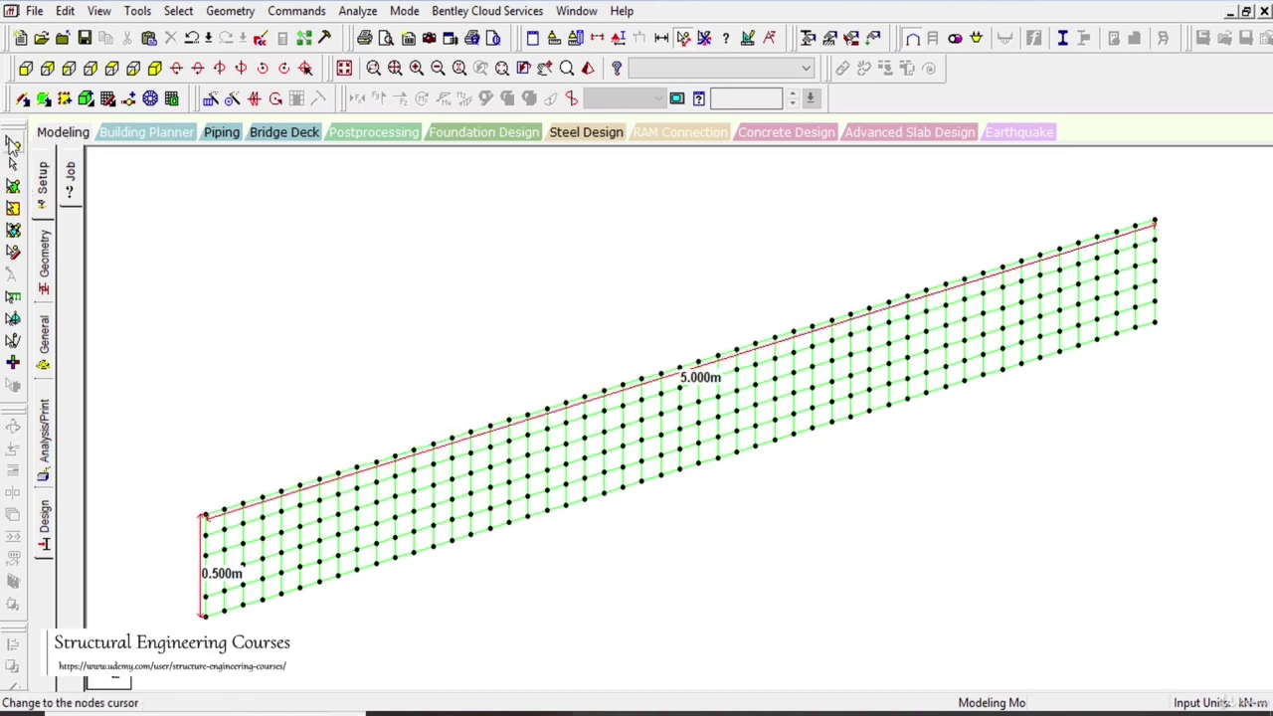
# Step: Select the top corner node at the girder's near end
pyautogui.click(13, 142)
pyautogui.click(205, 518)
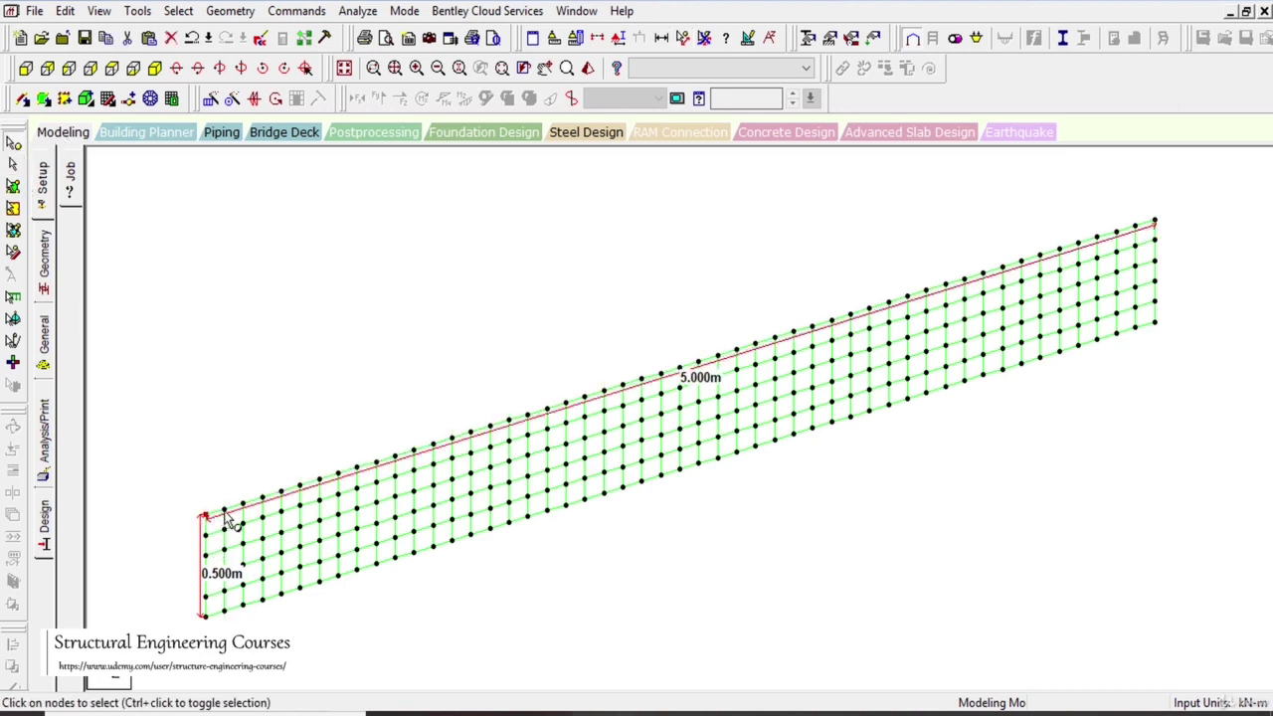
# Step: Paste the two copied nodes from the start of the web's top edge, shifted along the Z axis
pyautogui.hotkey('ctrl', 'v')
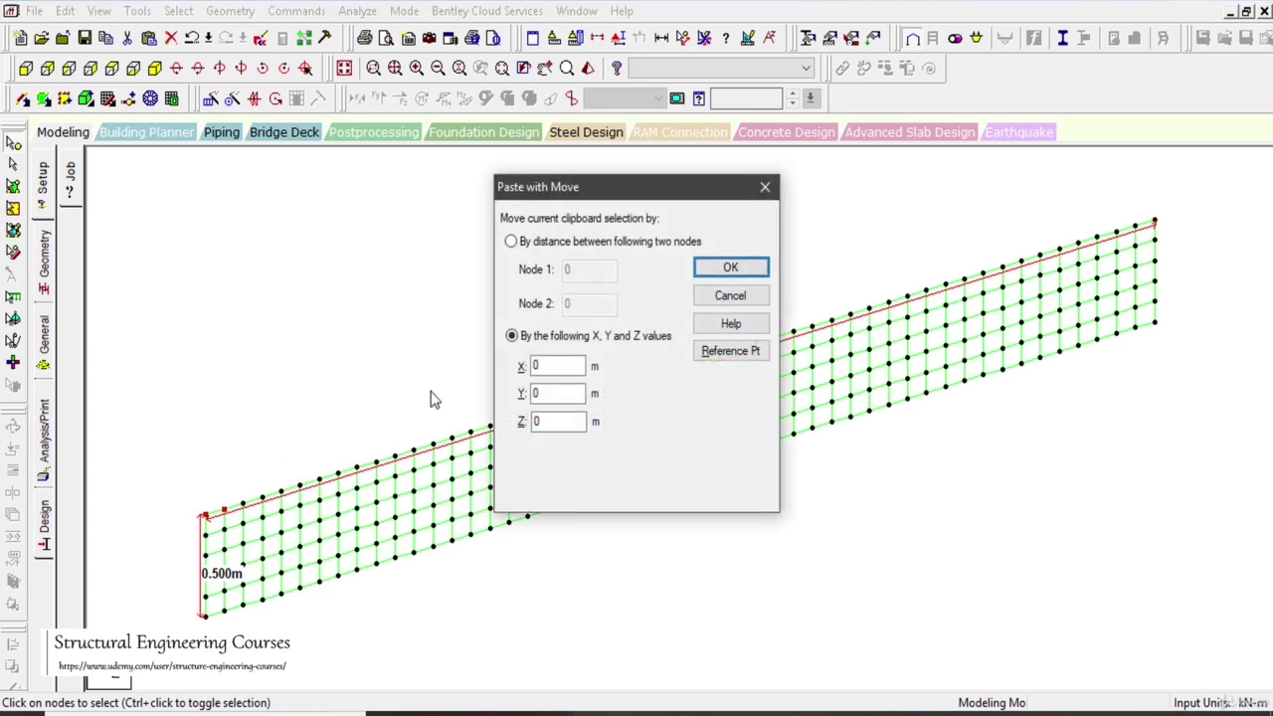
pyautogui.click(552, 422)
pyautogui.doubleClick(552, 422)
pyautogui.write('0')
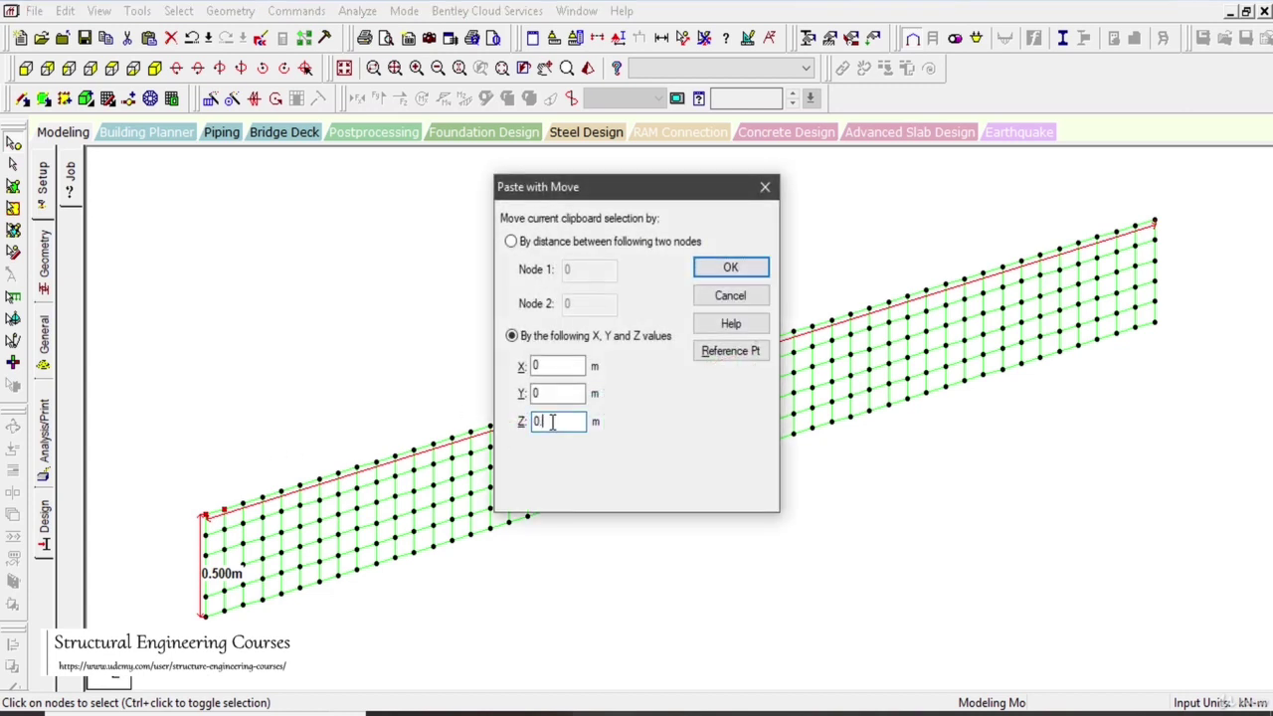
pyautogui.write('.5')
pyautogui.click(730, 266)
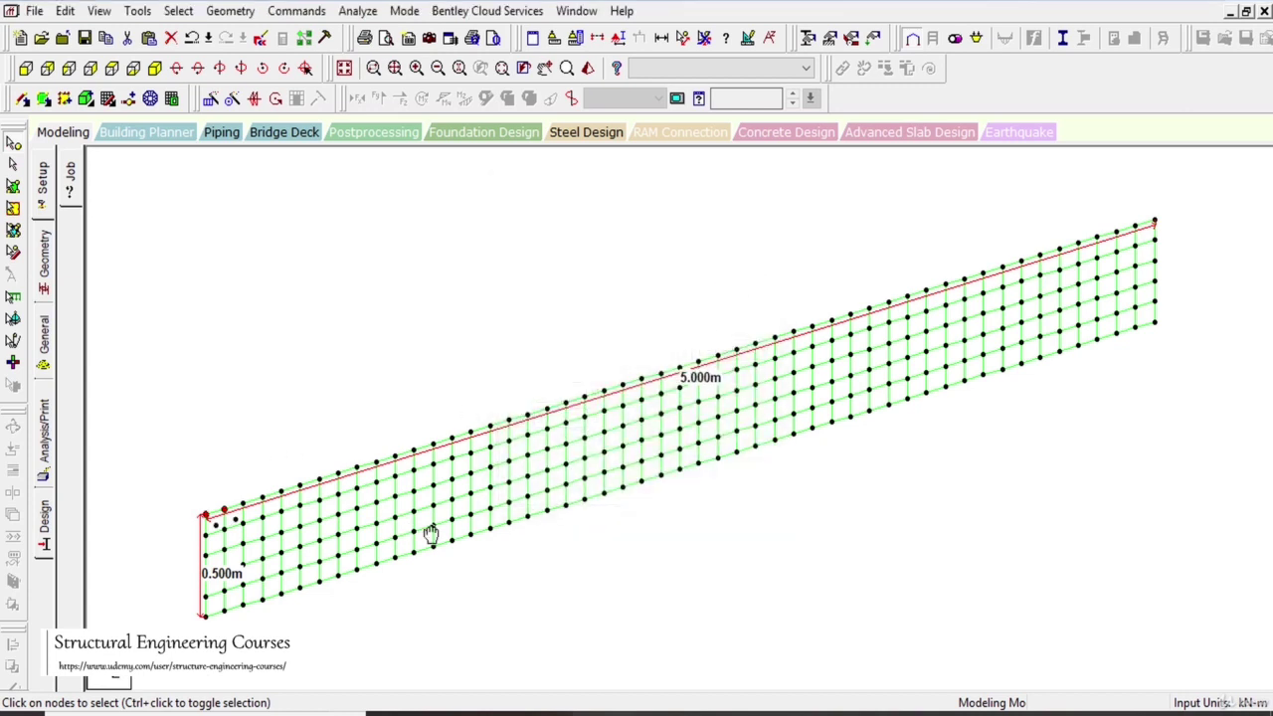
# Step: Remove the displayed dimensions and add a four-node plate between the first two top-edge nodes and the two pasted nodes
pyautogui.scroll(2, 430, 534)
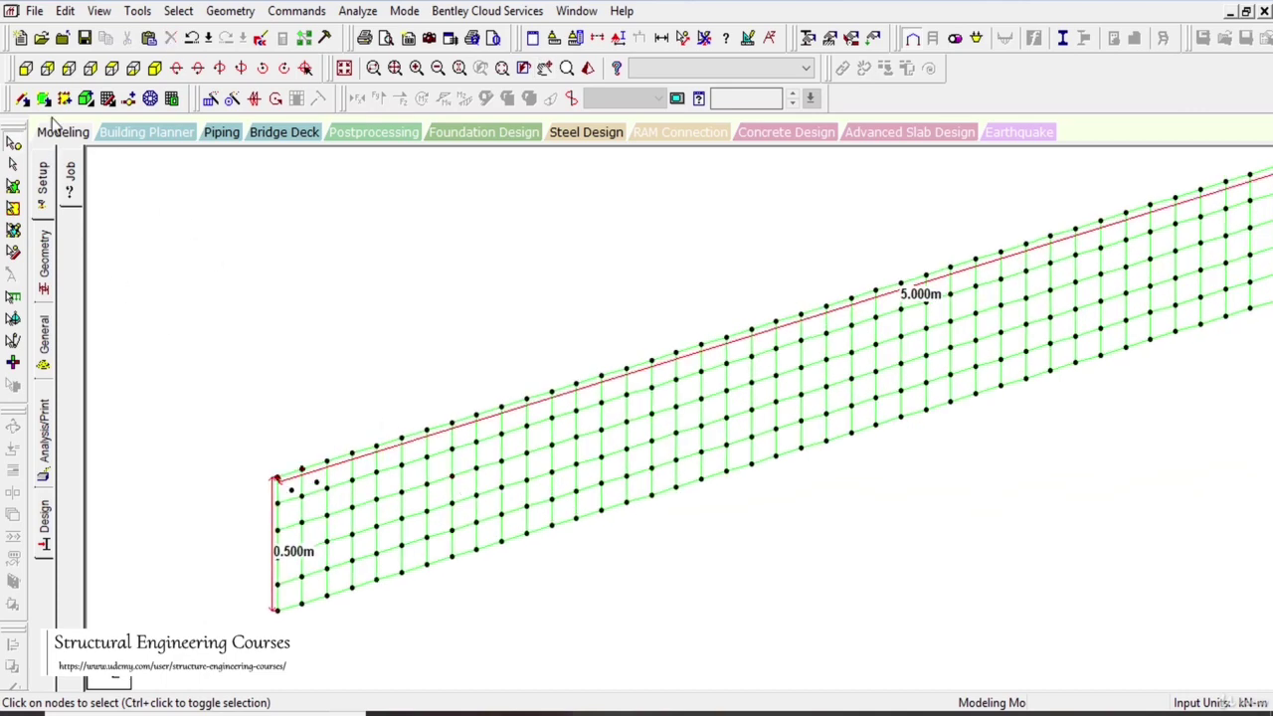
pyautogui.click(706, 40)
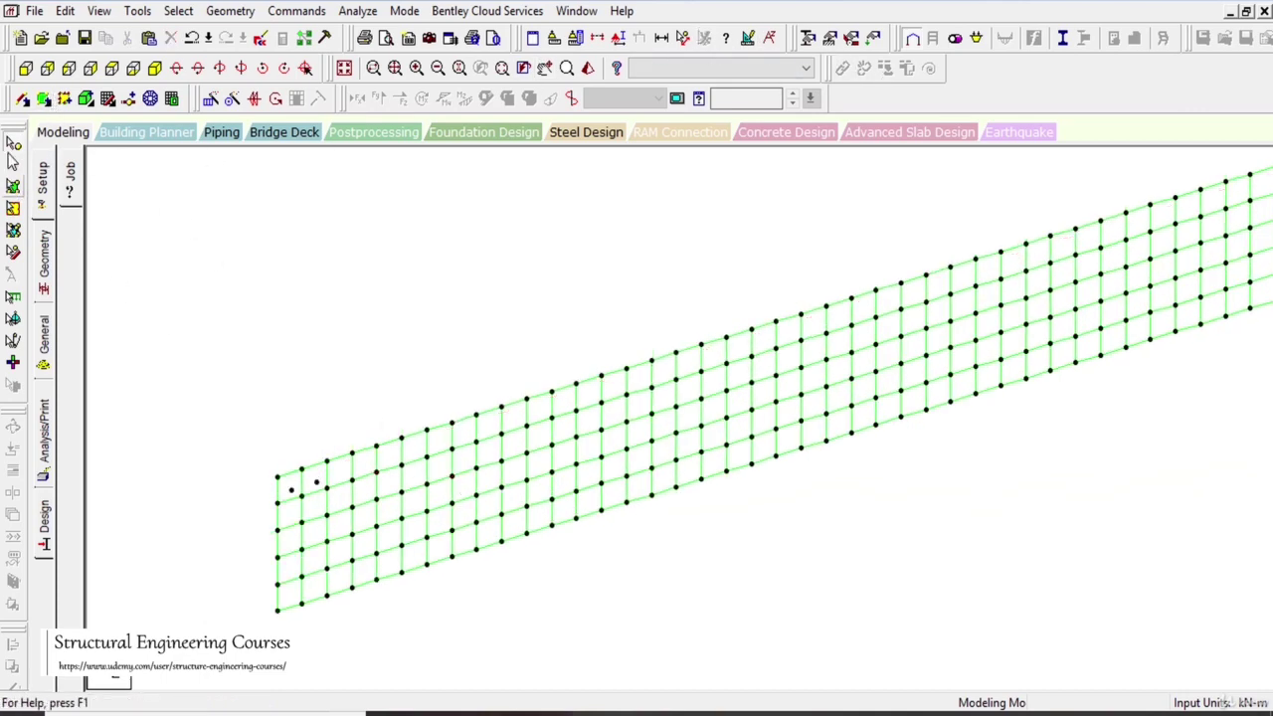
pyautogui.click(43, 99)
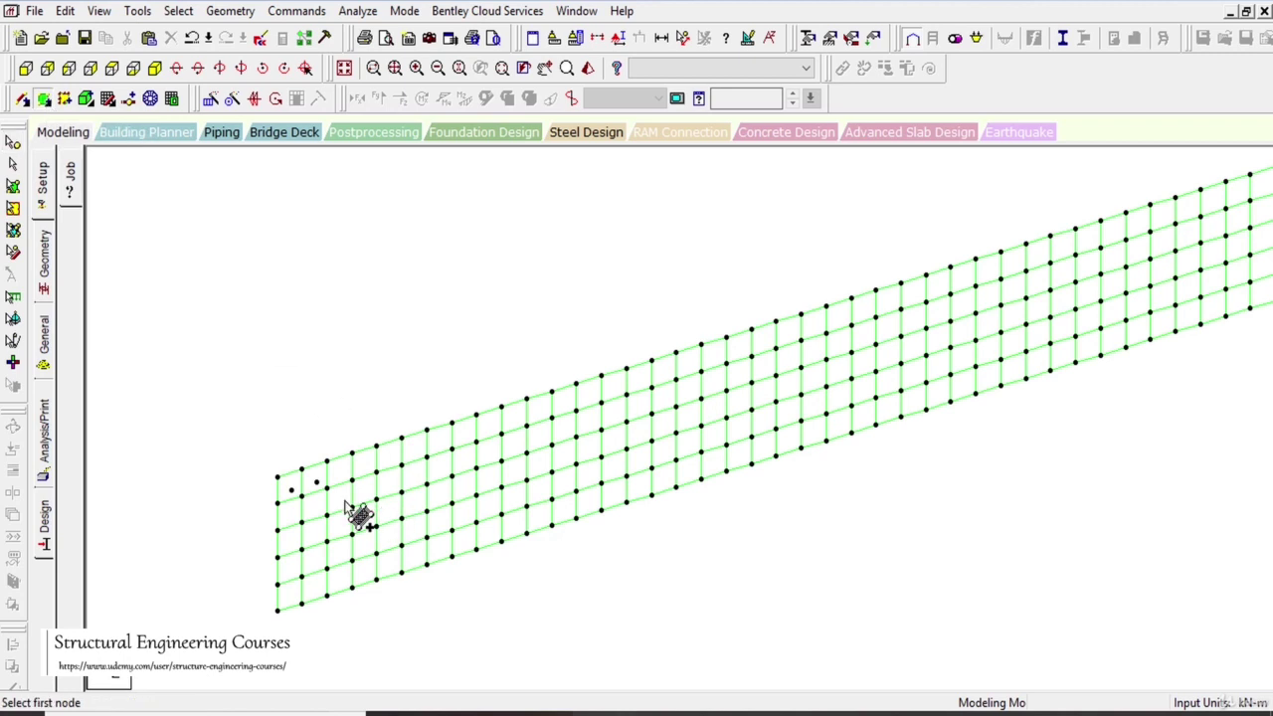
pyautogui.click(278, 477)
pyautogui.click(302, 470)
pyautogui.click(303, 494)
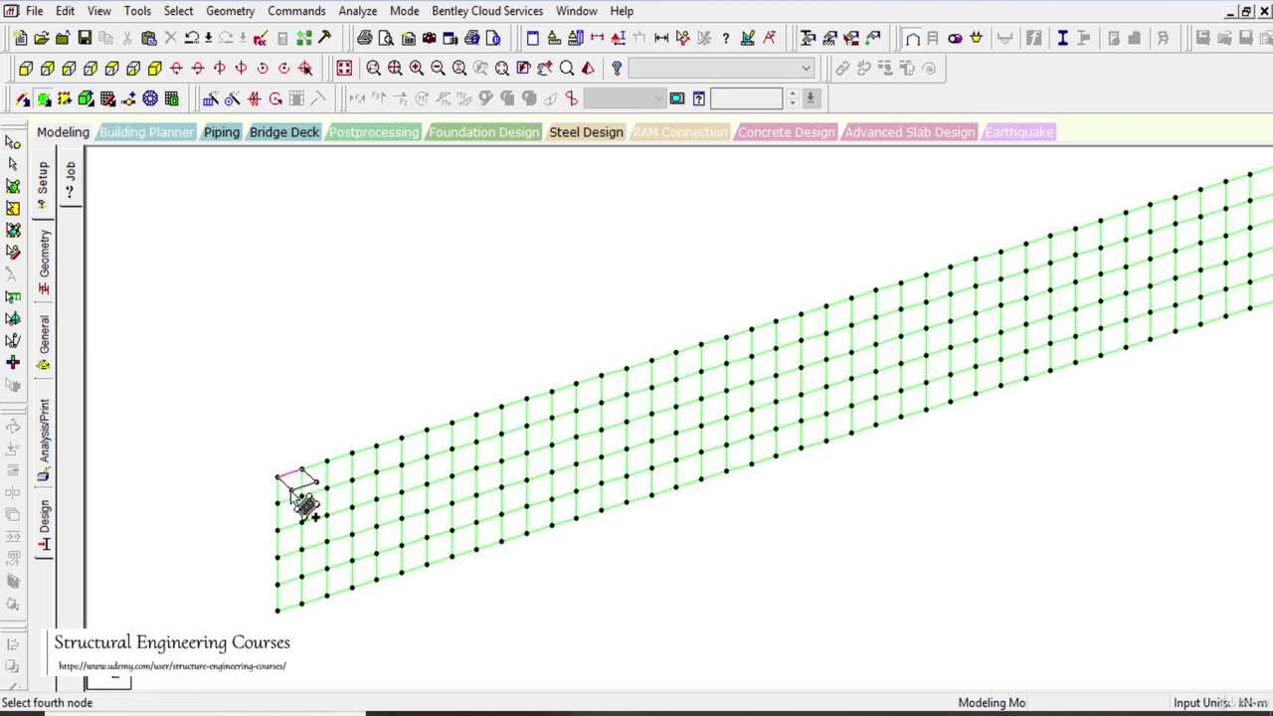
pyautogui.click(278, 503)
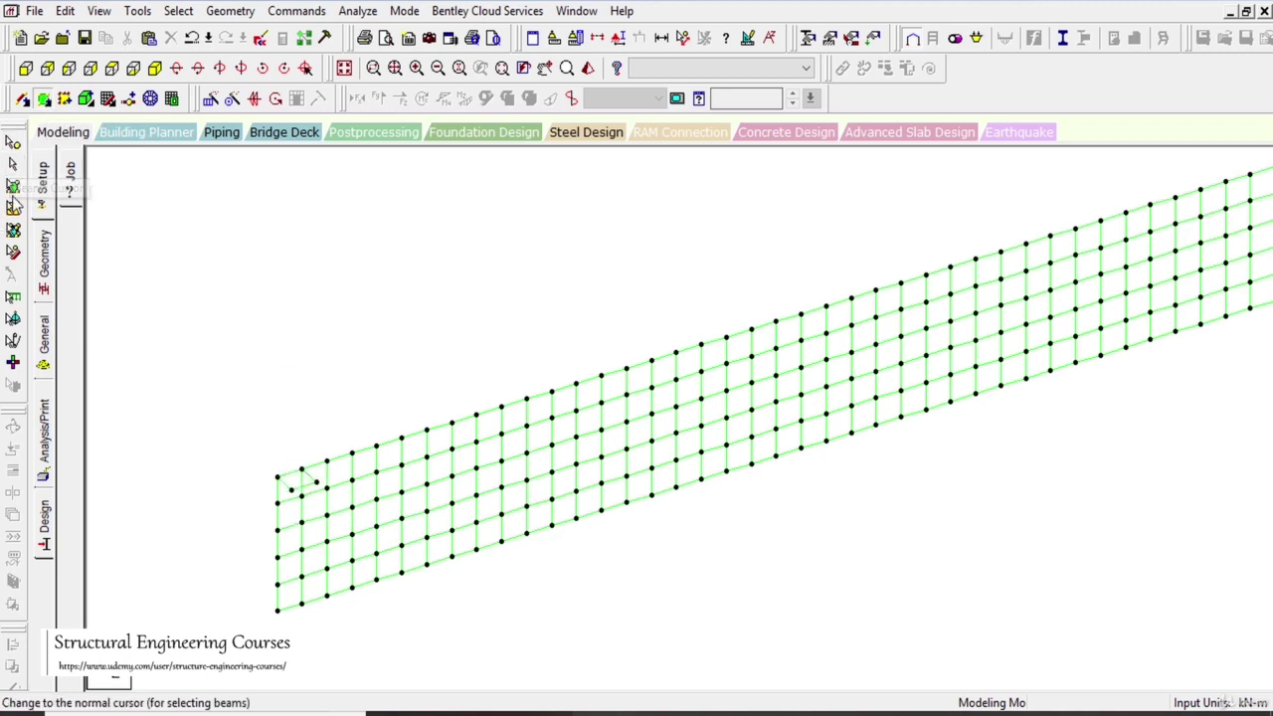
# Step: Repeat the new horizontal plate once in the global Z direction with Translational Repeat
pyautogui.click(13, 186)
pyautogui.click(295, 487)
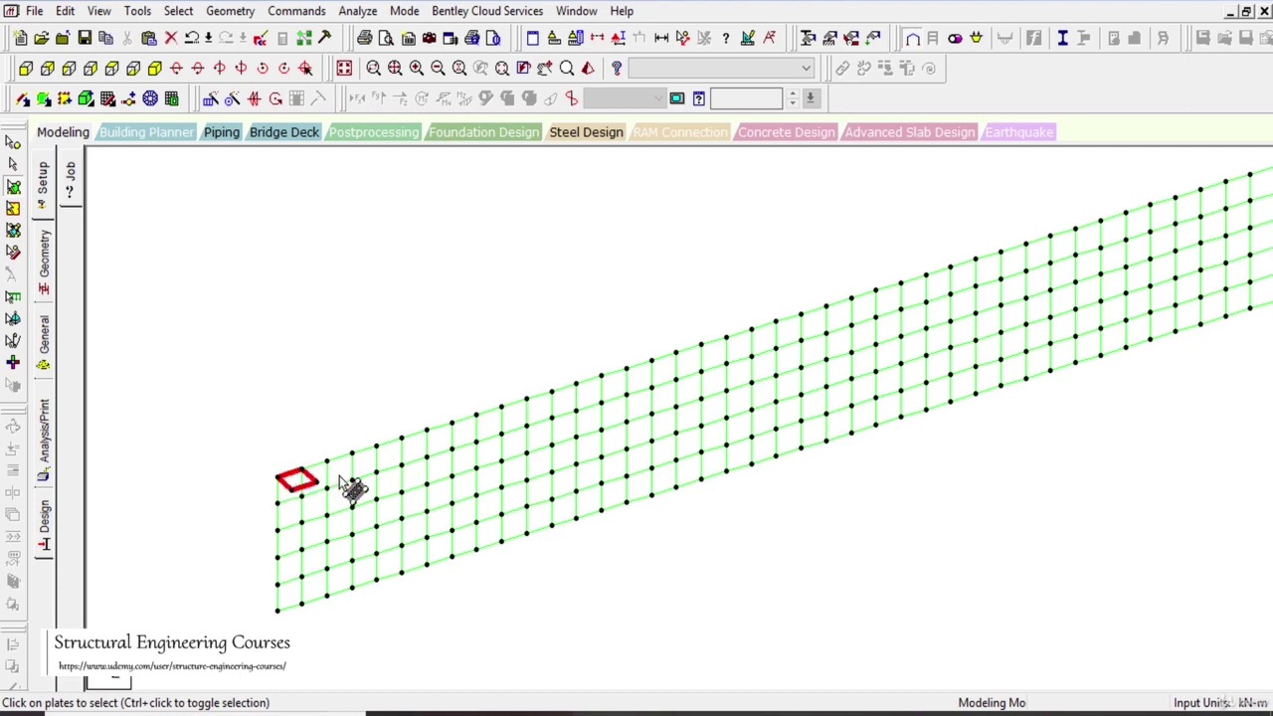
pyautogui.scroll(-2, 447, 494)
pyautogui.click(210, 100)
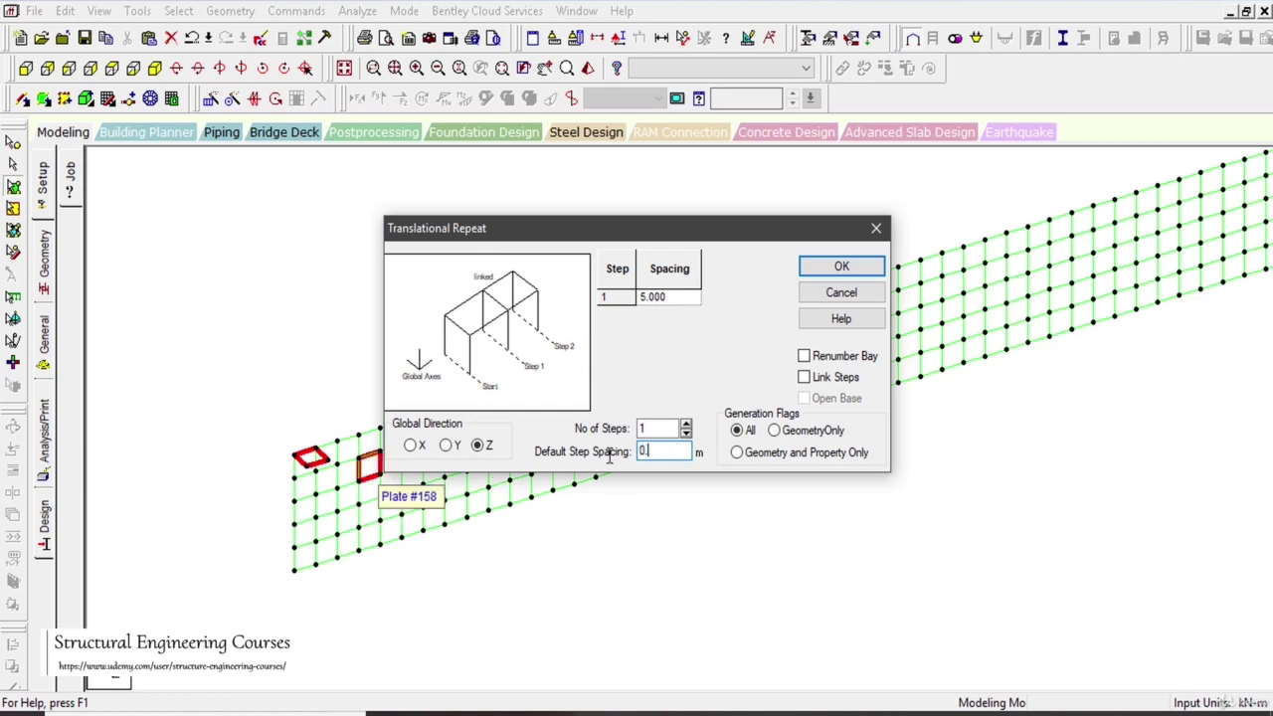
pyautogui.click(839, 270)
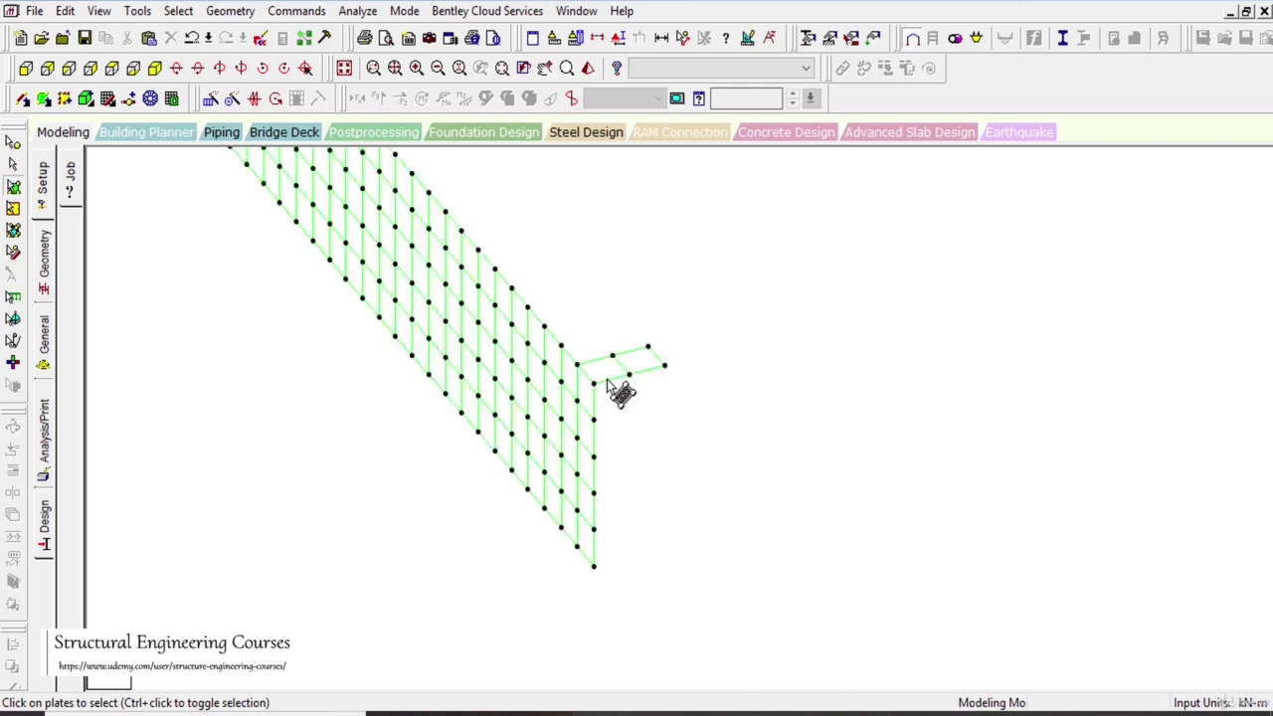
# Step: Repeat both flange plates along global X in 49 steps at 0.1 m spacing
pyautogui.click(611, 378)
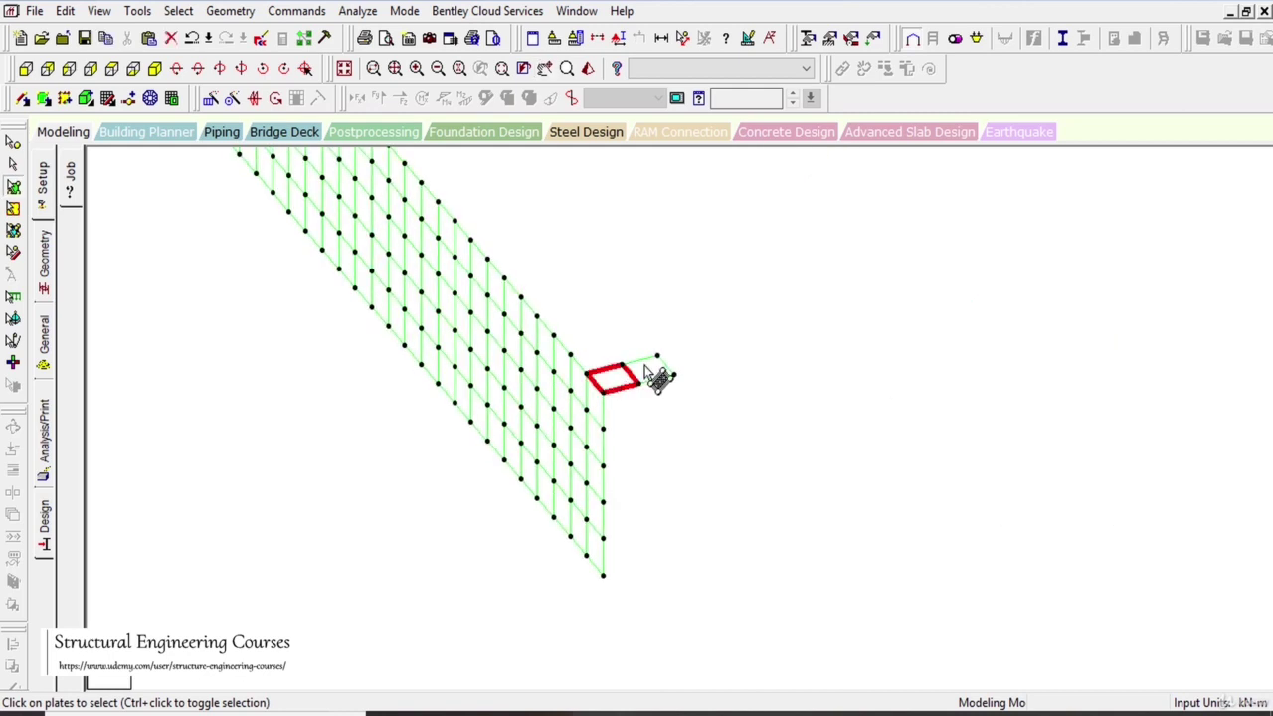
pyautogui.click(210, 98)
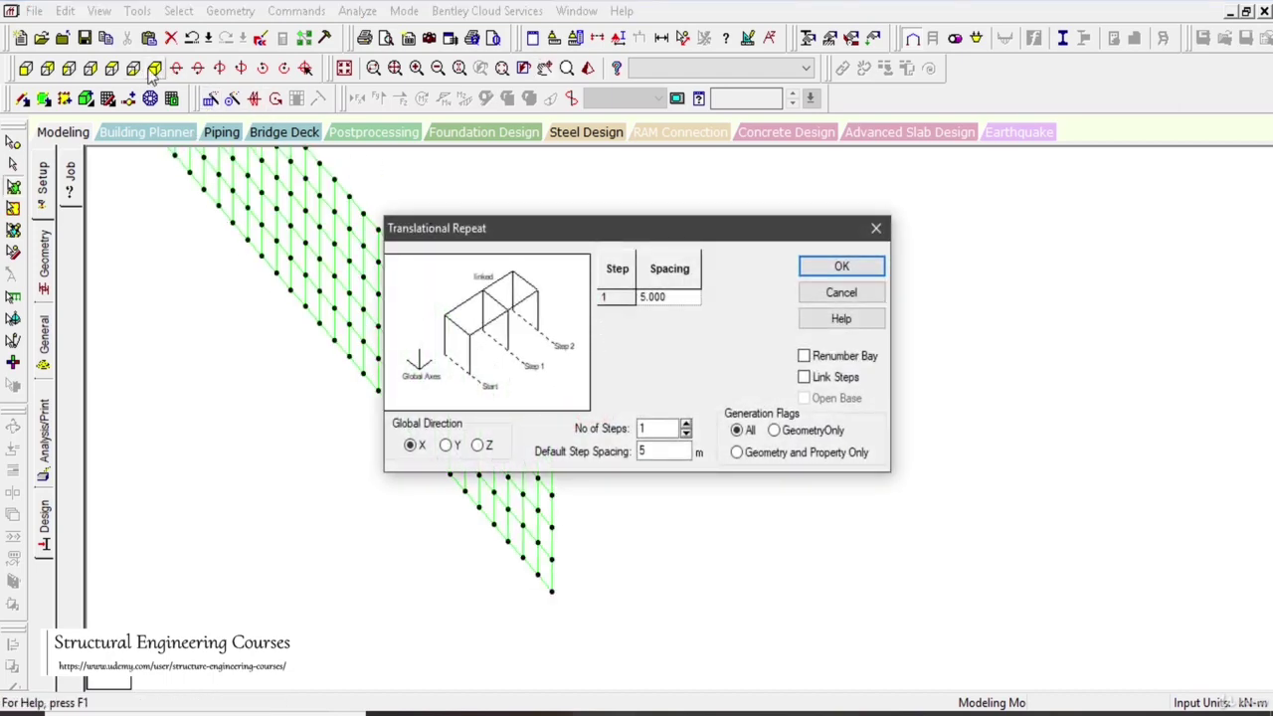
pyautogui.moveTo(464, 242); pyautogui.dragTo(957, 440)
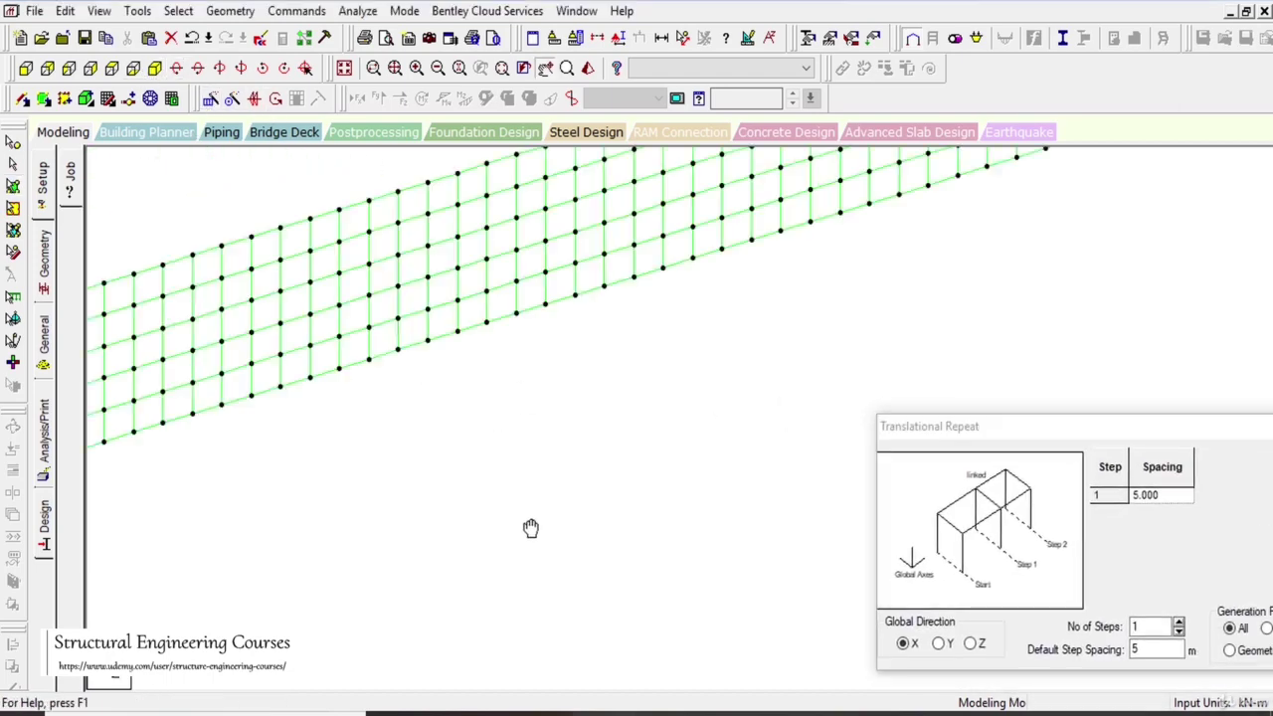
pyautogui.scroll(-6, 369, 431)
pyautogui.scroll(1, 348, 298)
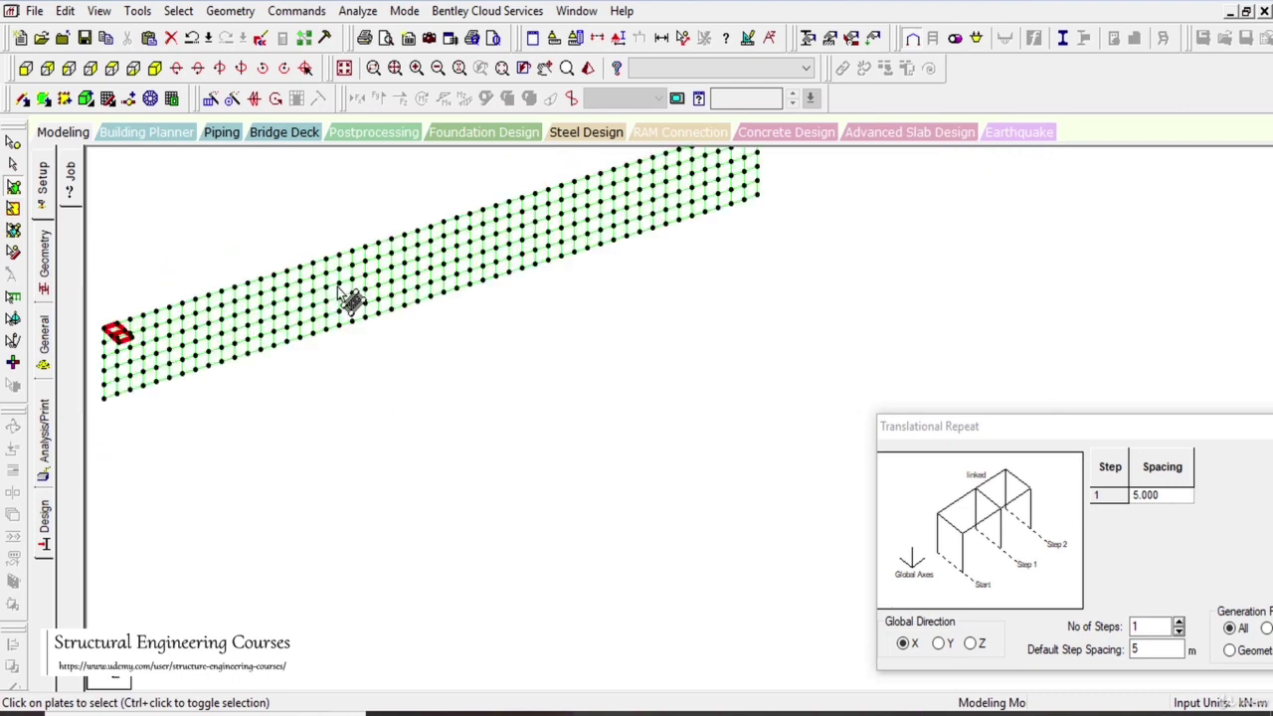
pyautogui.moveTo(1074, 426); pyautogui.dragTo(888, 363)
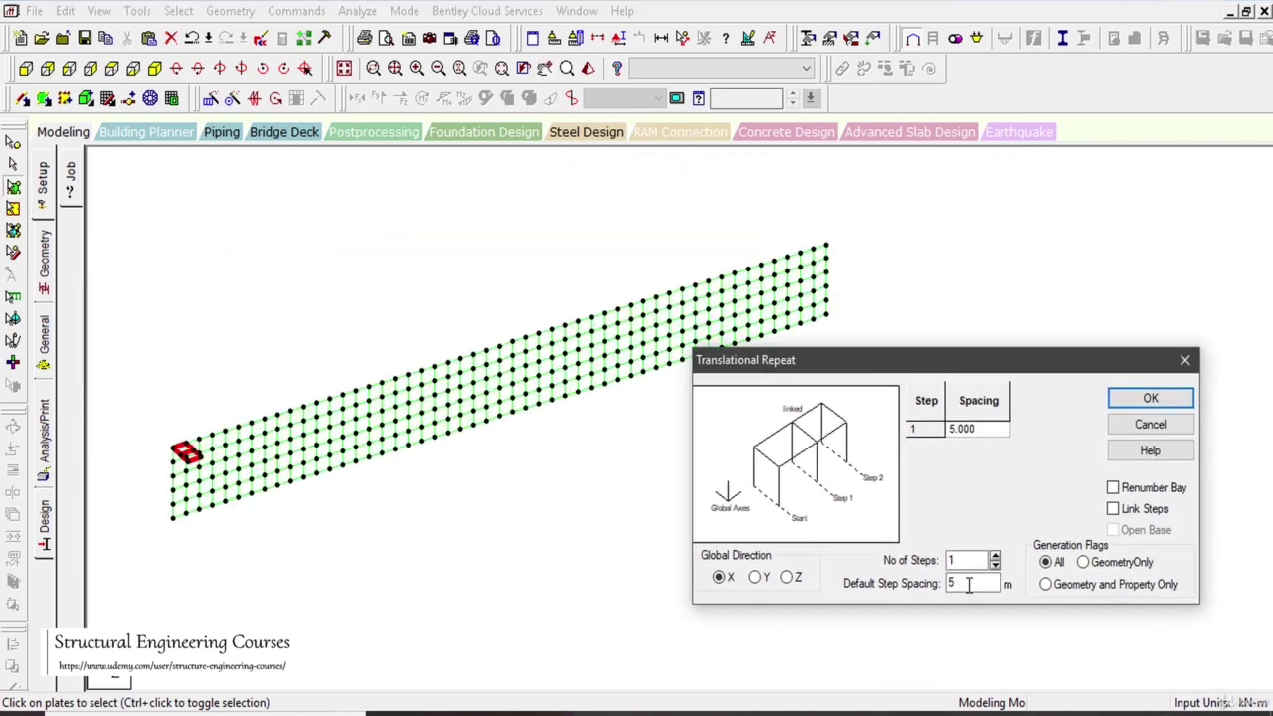
pyautogui.hotkey('shift', 'Tab')
pyautogui.write('6')
pyautogui.press('BackSpace')
pyautogui.write('49')
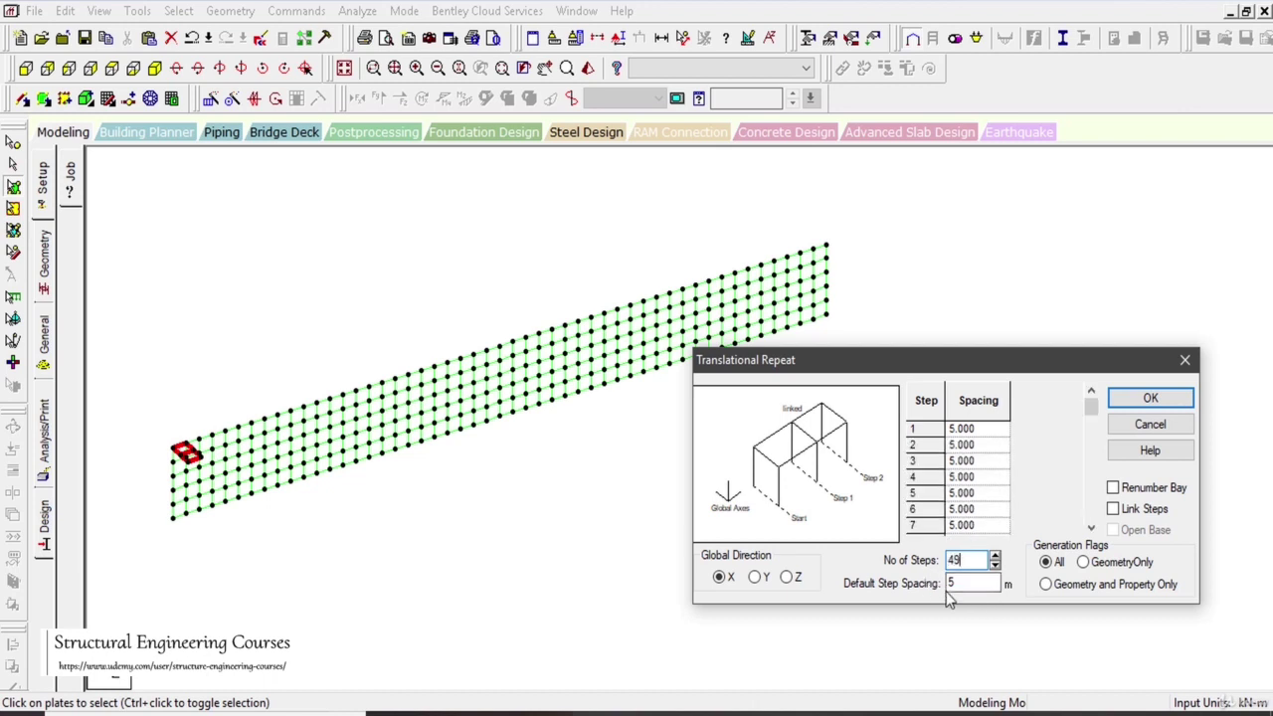
pyautogui.press('Tab')
pyautogui.write('0.1')
pyautogui.click(1146, 399)
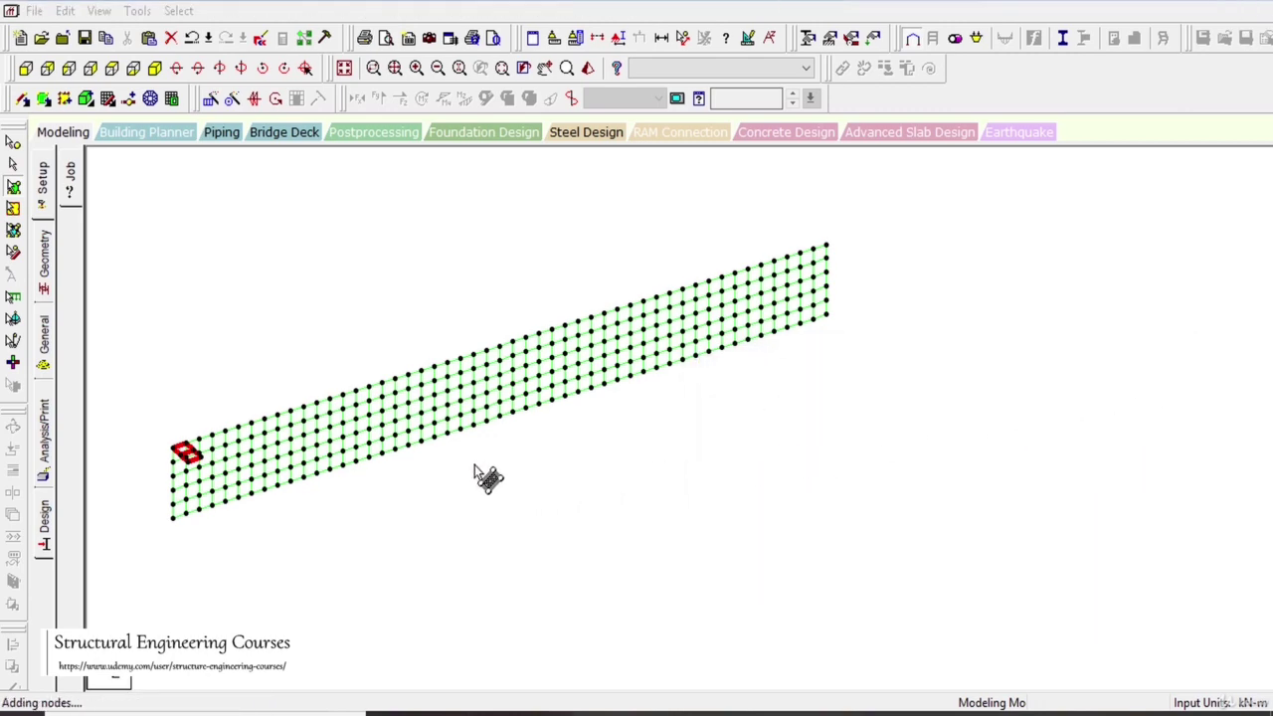
# Step: Examine the generated half flange and its connection to the web from several angles
pyautogui.press('Right')
pyautogui.press('Right')
pyautogui.press('Right')
pyautogui.press('Right')
pyautogui.press('Right')
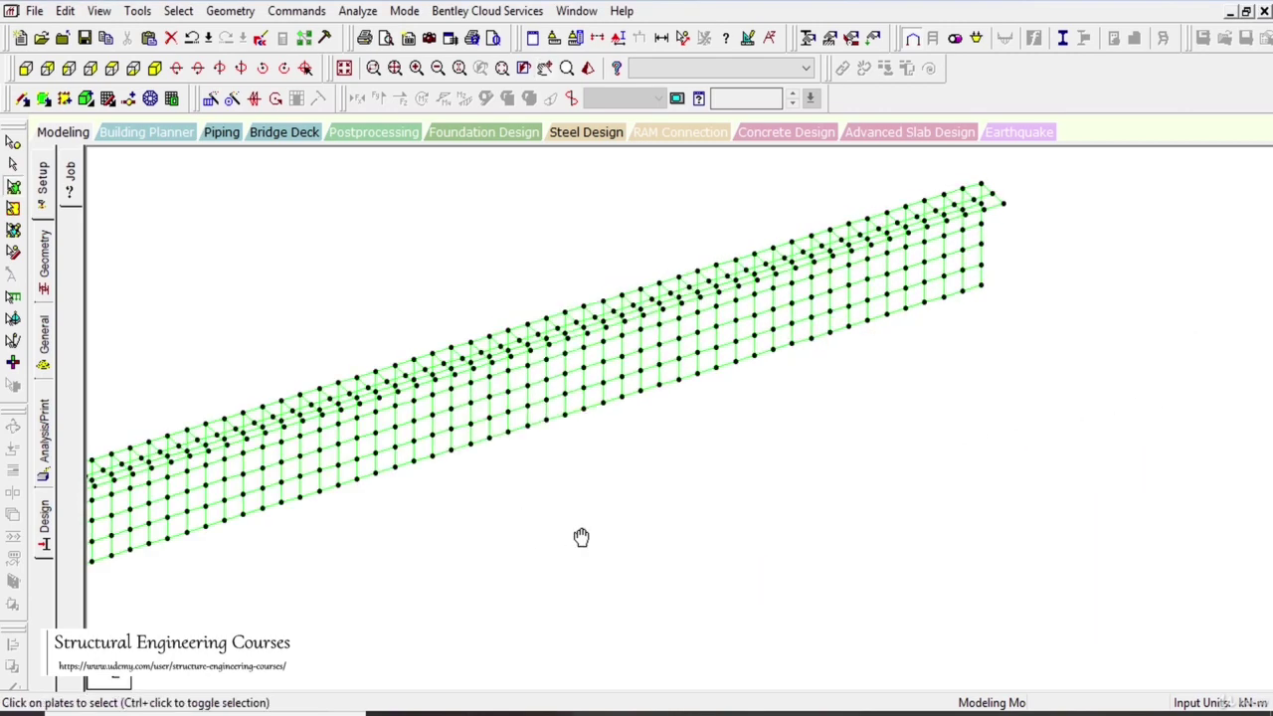
pyautogui.press('Right')
pyautogui.press('Right')
pyautogui.press('Right')
pyautogui.press('Right')
pyautogui.press('Right')
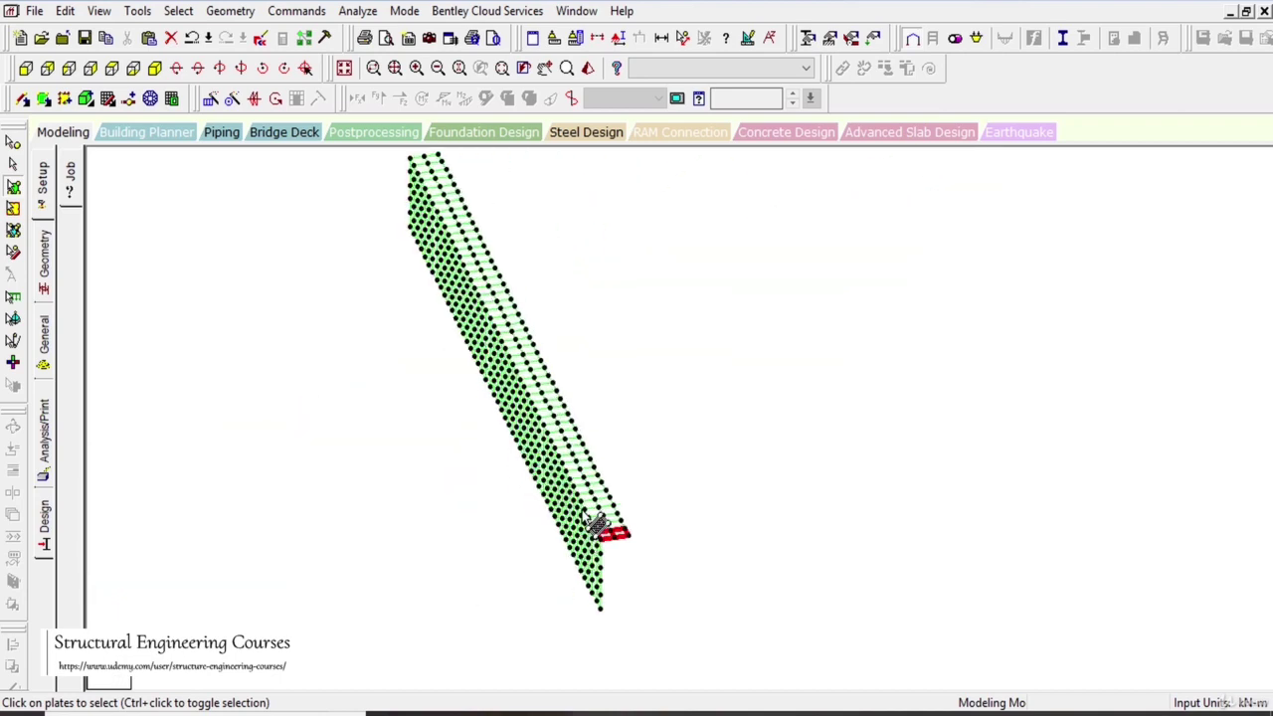
pyautogui.press('Left')
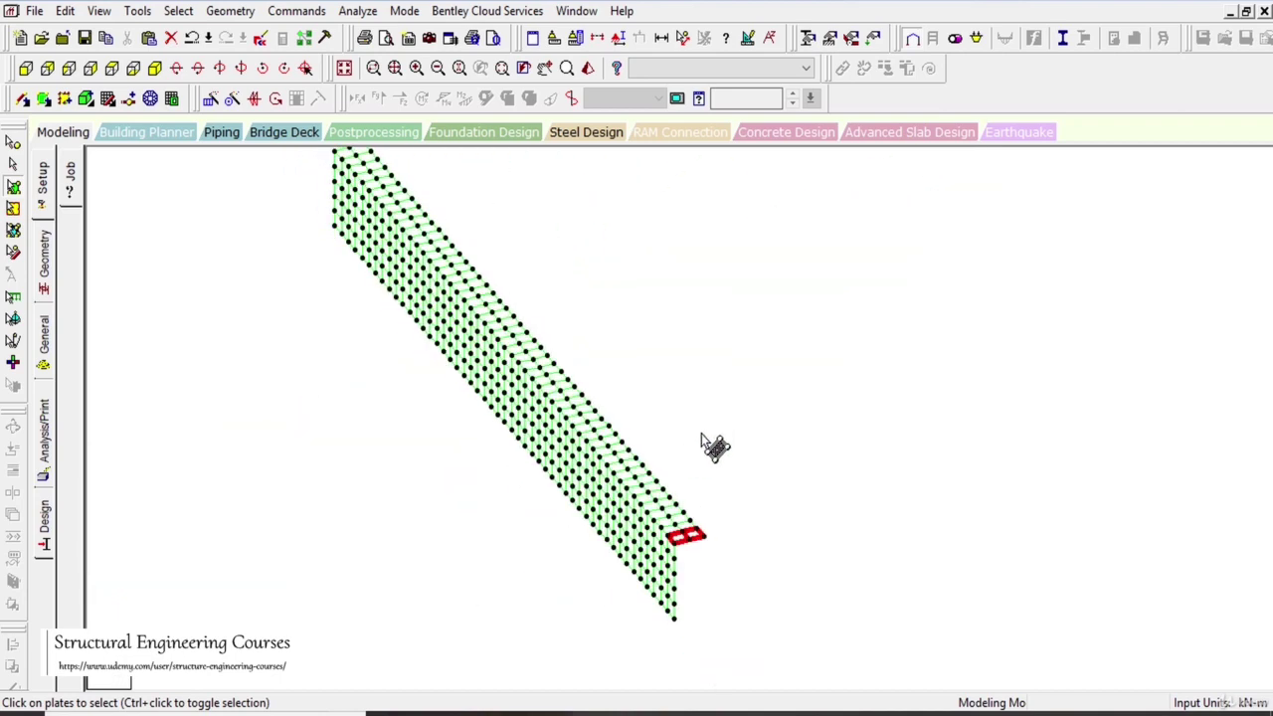
pyautogui.scroll(-2, 640, 423)
# Step: Mirror all half-flange plates as a copy about the X-Y plane through node 256 at the top of the web
pyautogui.click(26, 70)
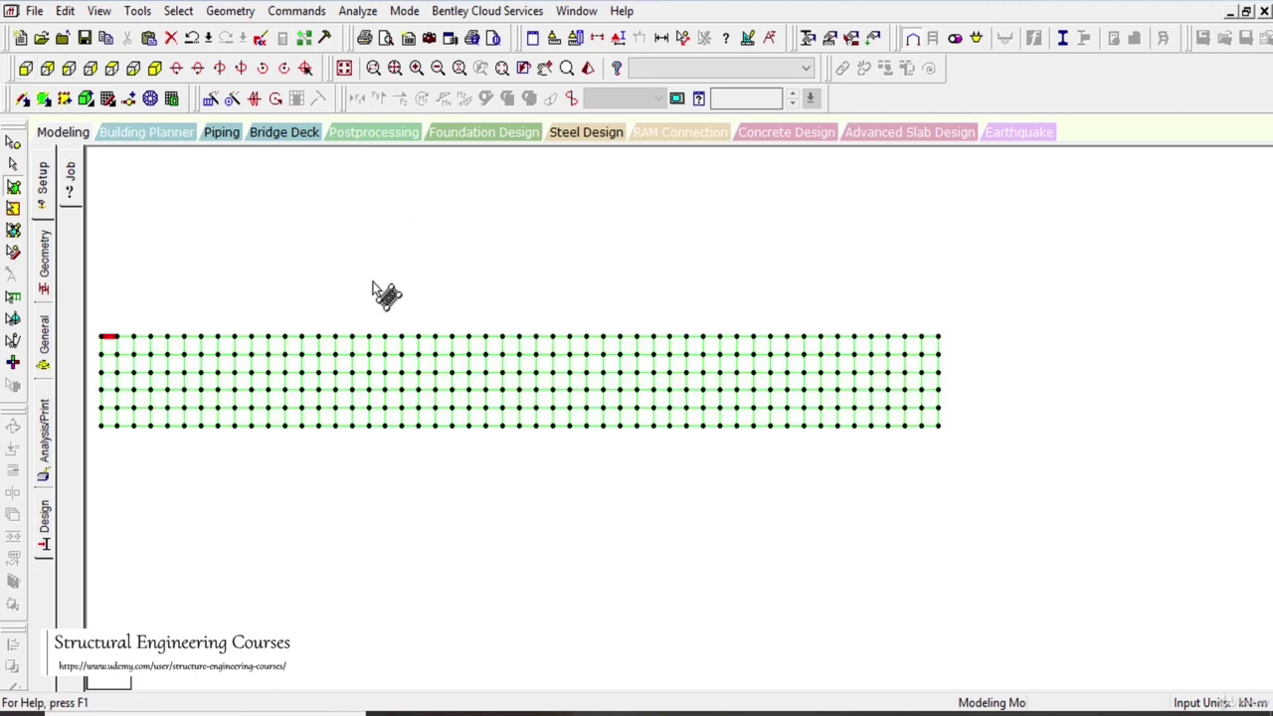
pyautogui.click(68, 69)
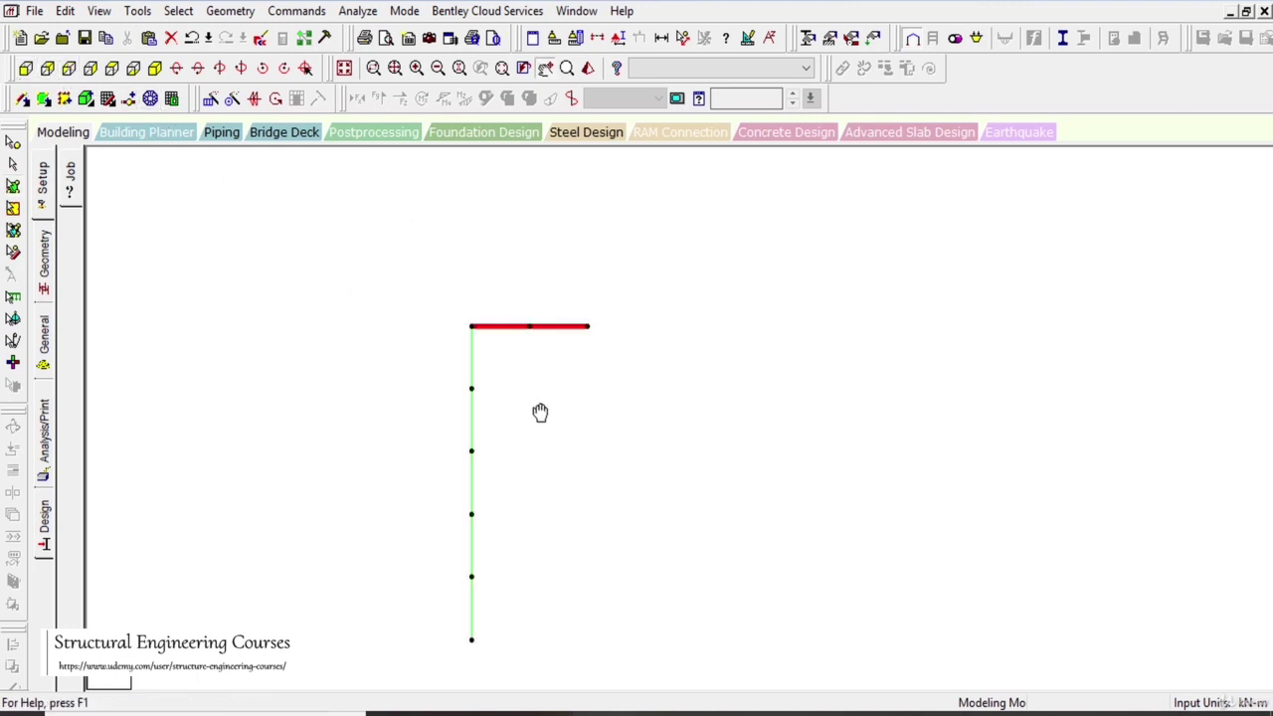
pyautogui.moveTo(483, 285); pyautogui.dragTo(633, 392)
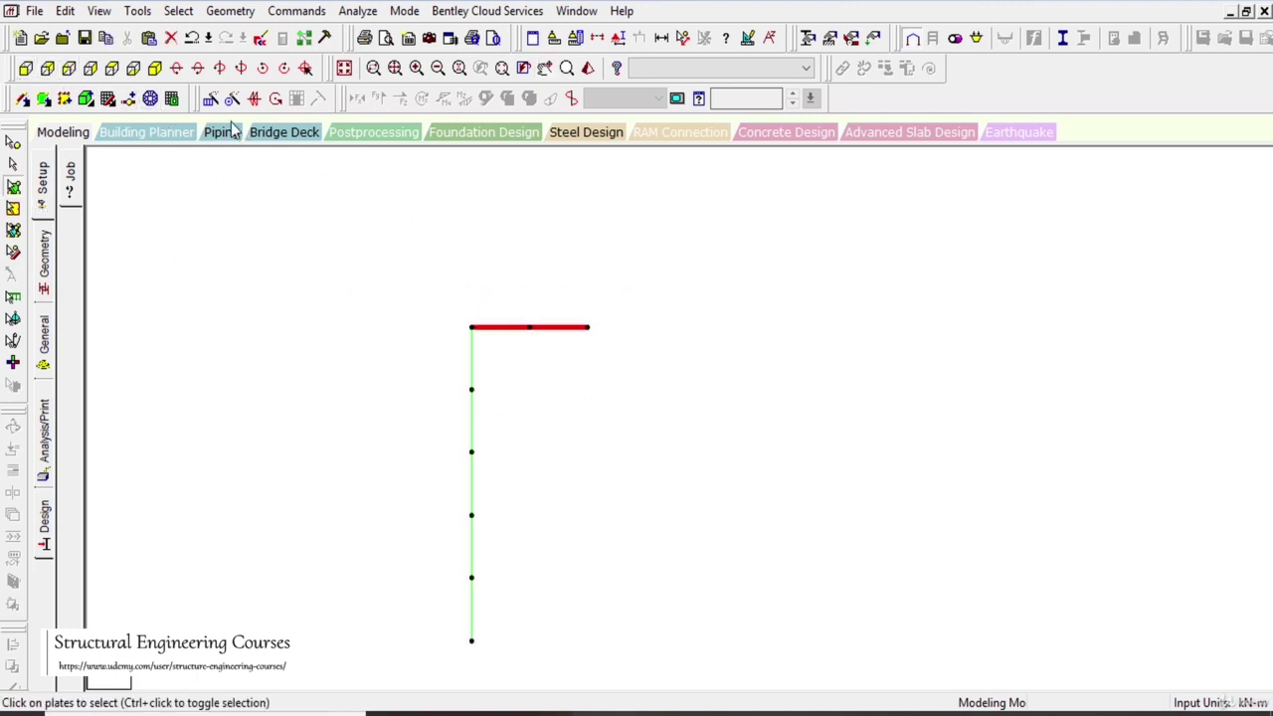
pyautogui.click(154, 69)
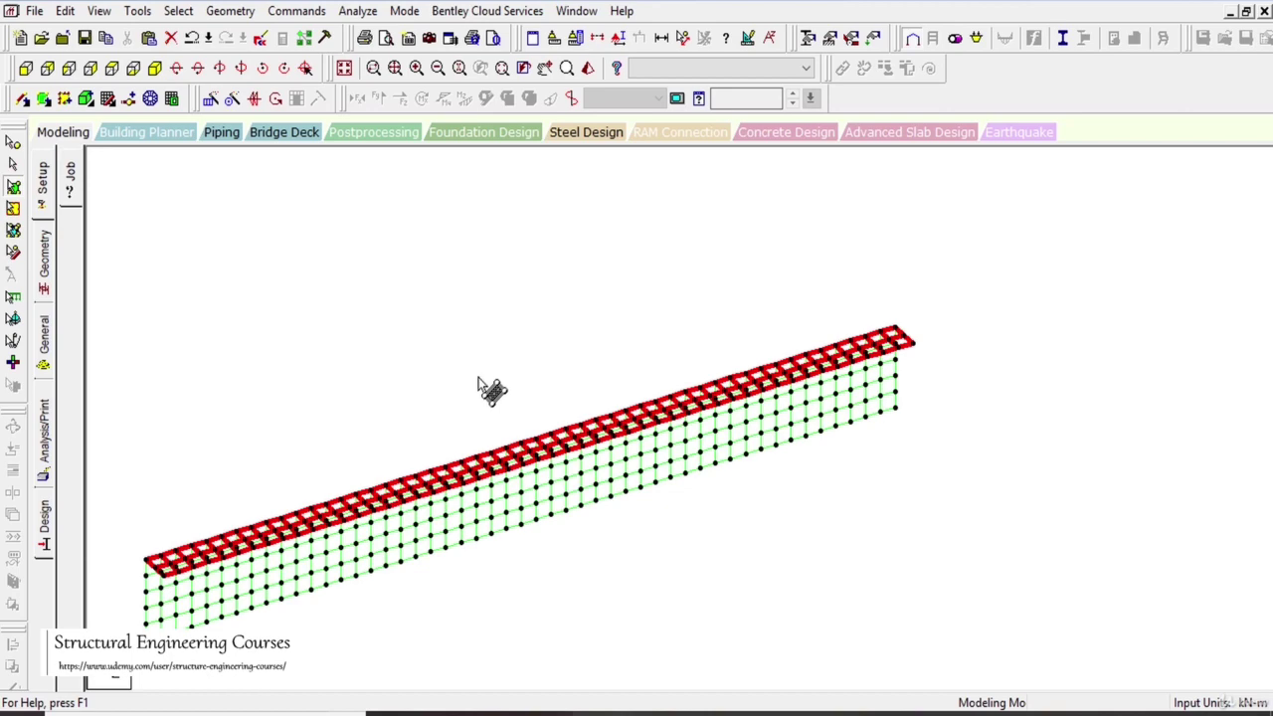
pyautogui.click(256, 100)
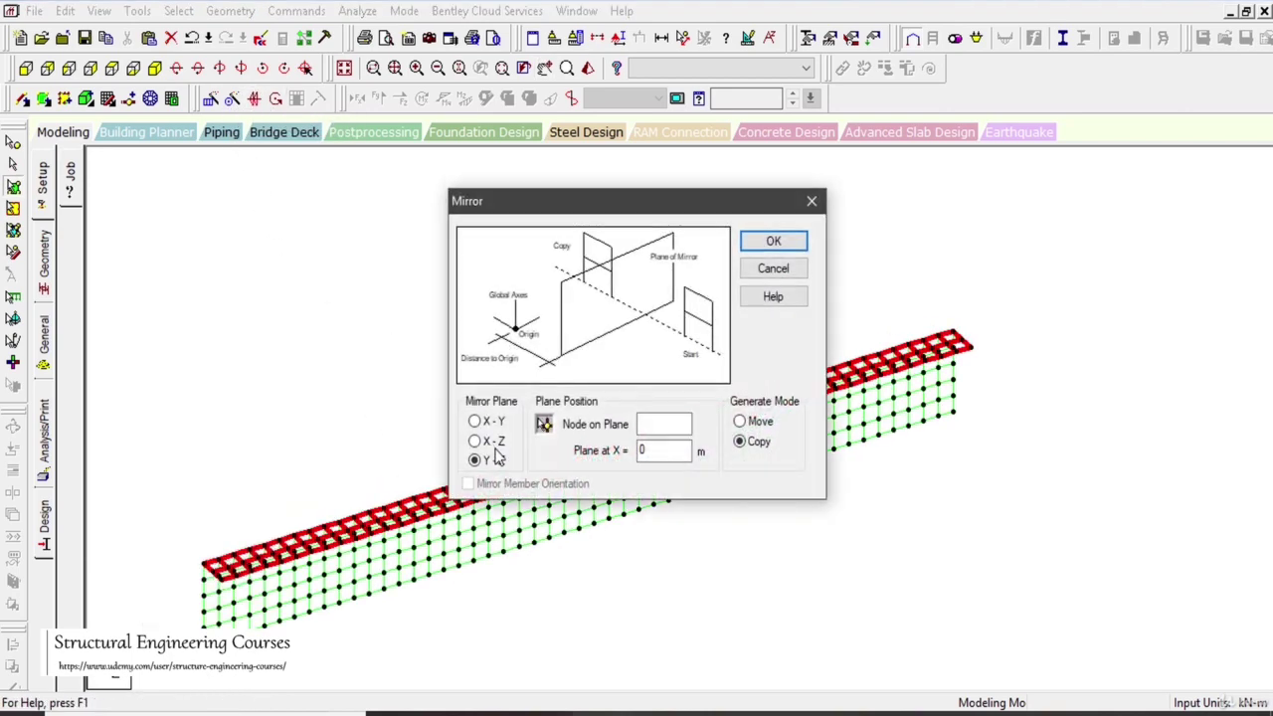
pyautogui.click(544, 425)
pyautogui.click(207, 564)
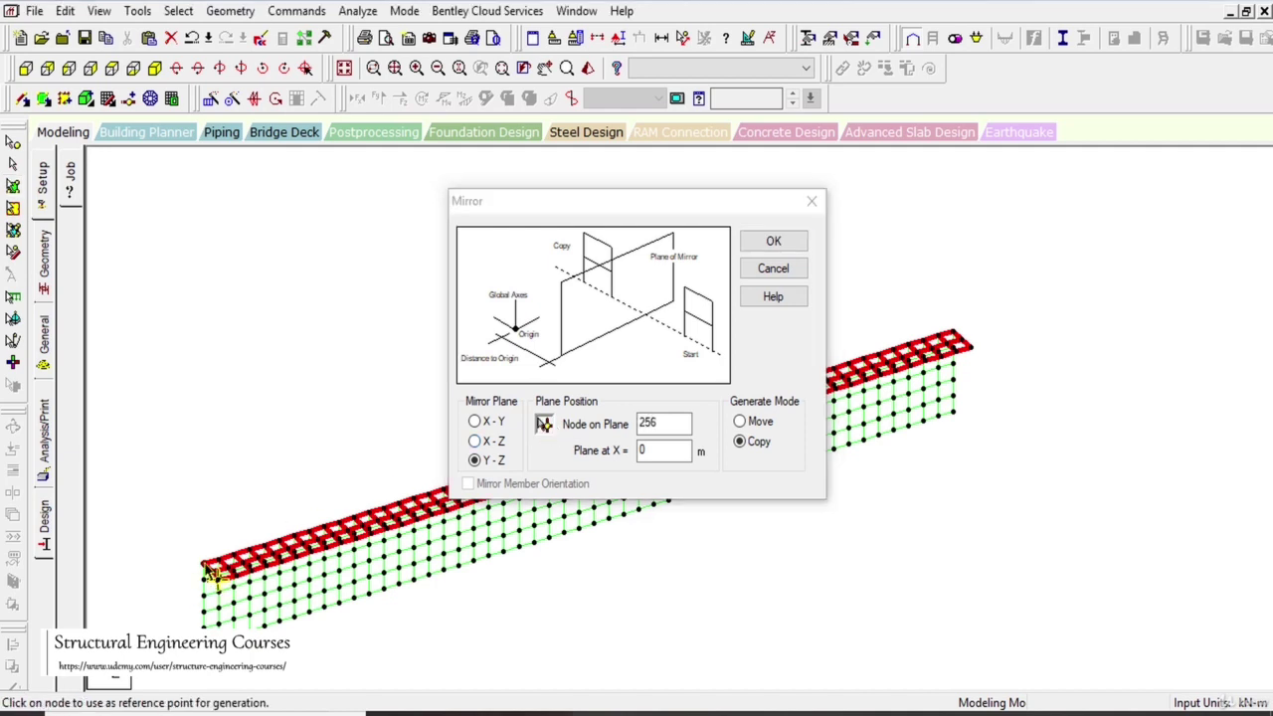
pyautogui.click(753, 426)
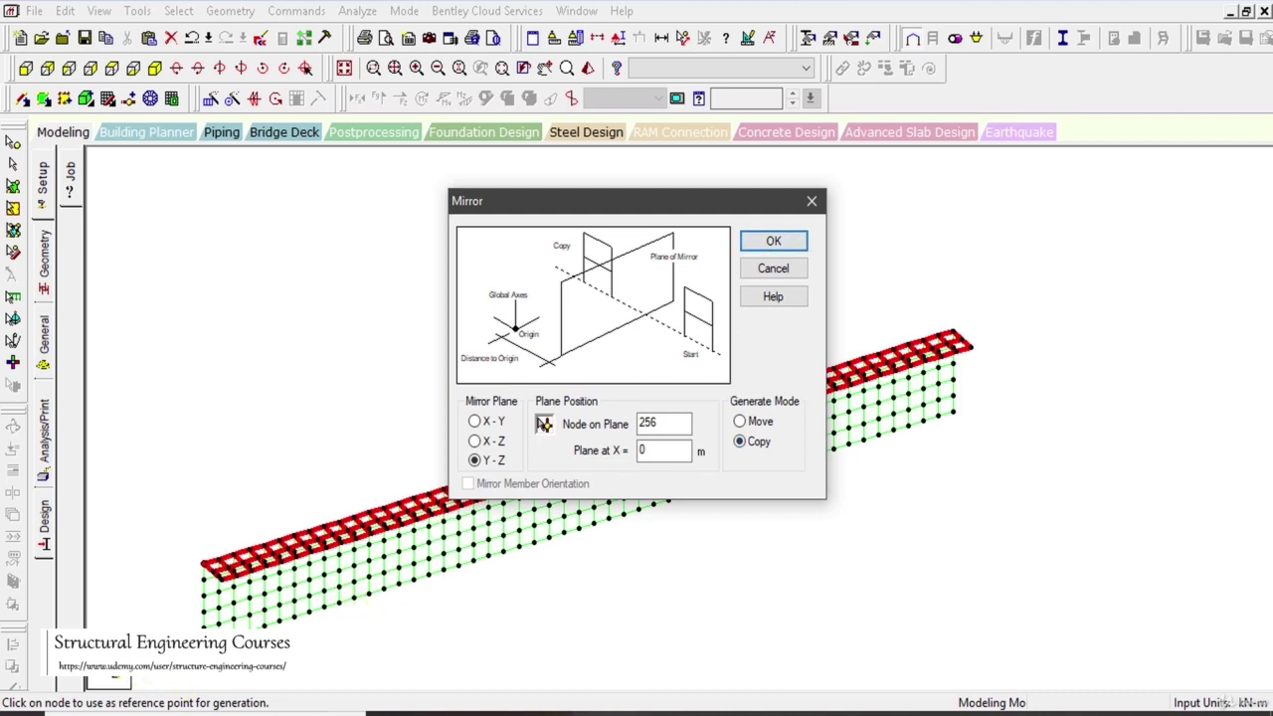
pyautogui.click(491, 424)
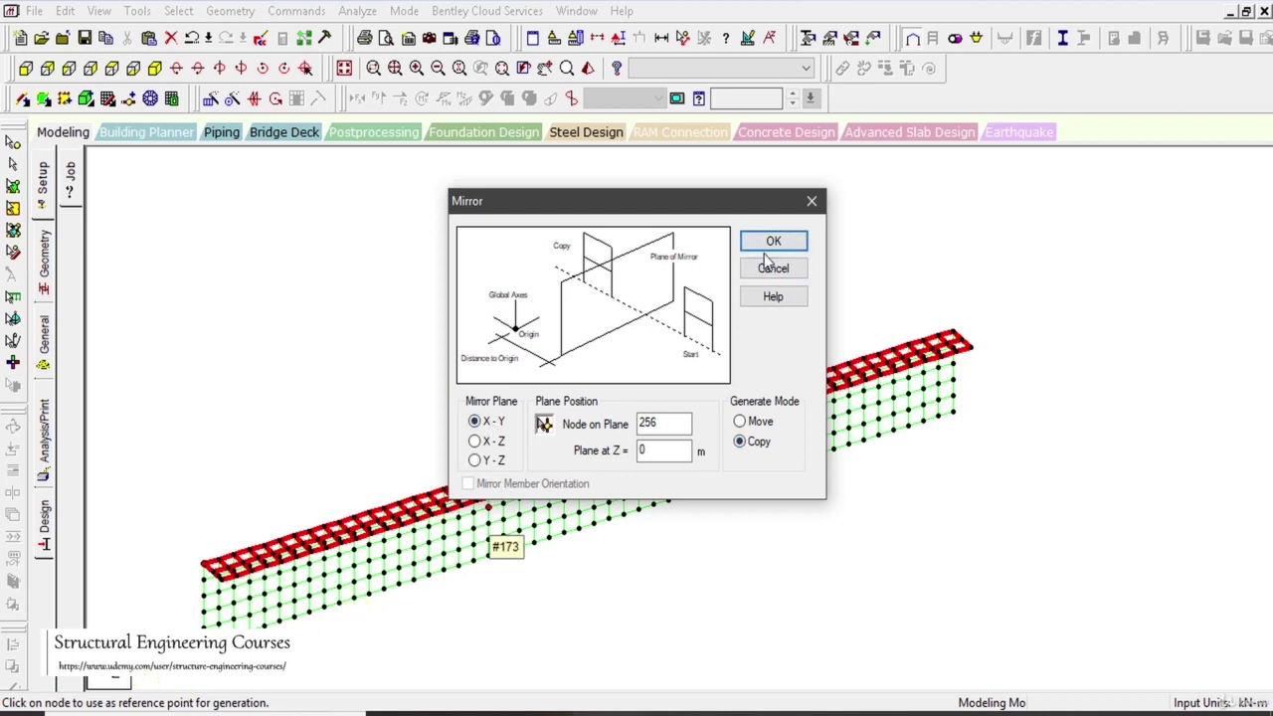
pyautogui.click(768, 241)
pyautogui.moveTo(561, 545); pyautogui.dragTo(369, 361)
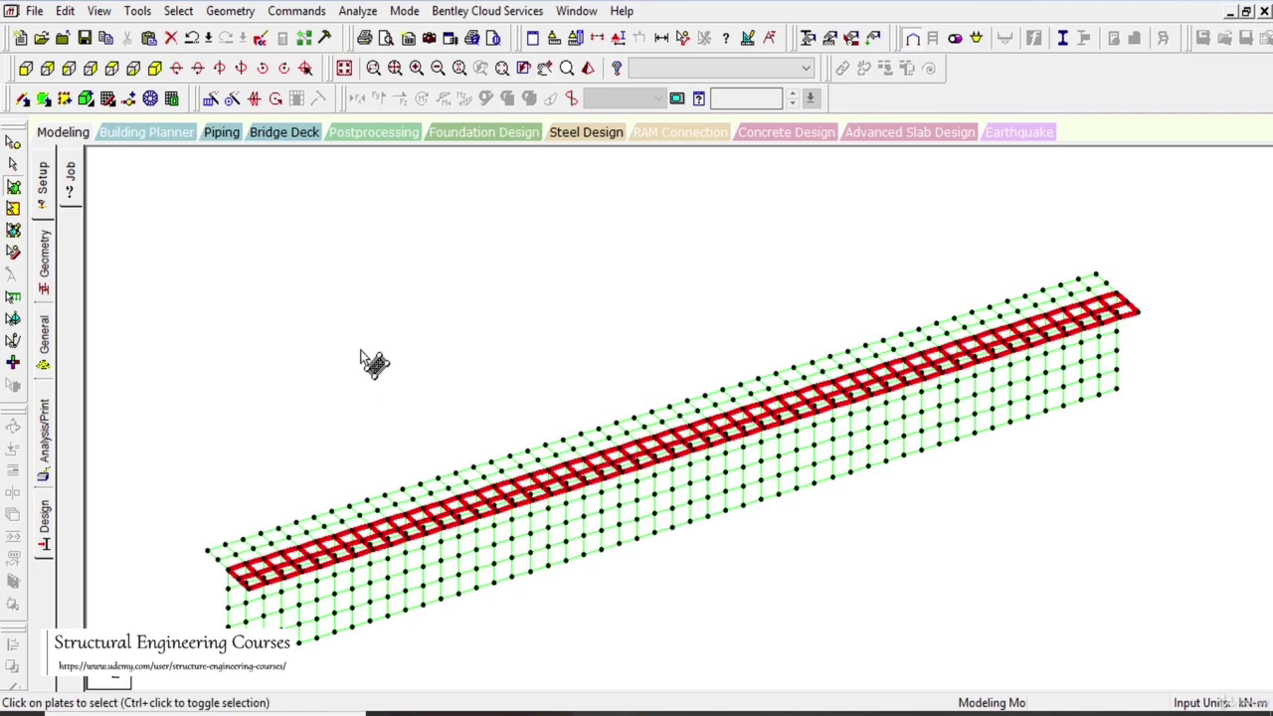
# Step: Inspect the T-shaped beam in a 3D rendered view, and close that view
pyautogui.click(587, 68)
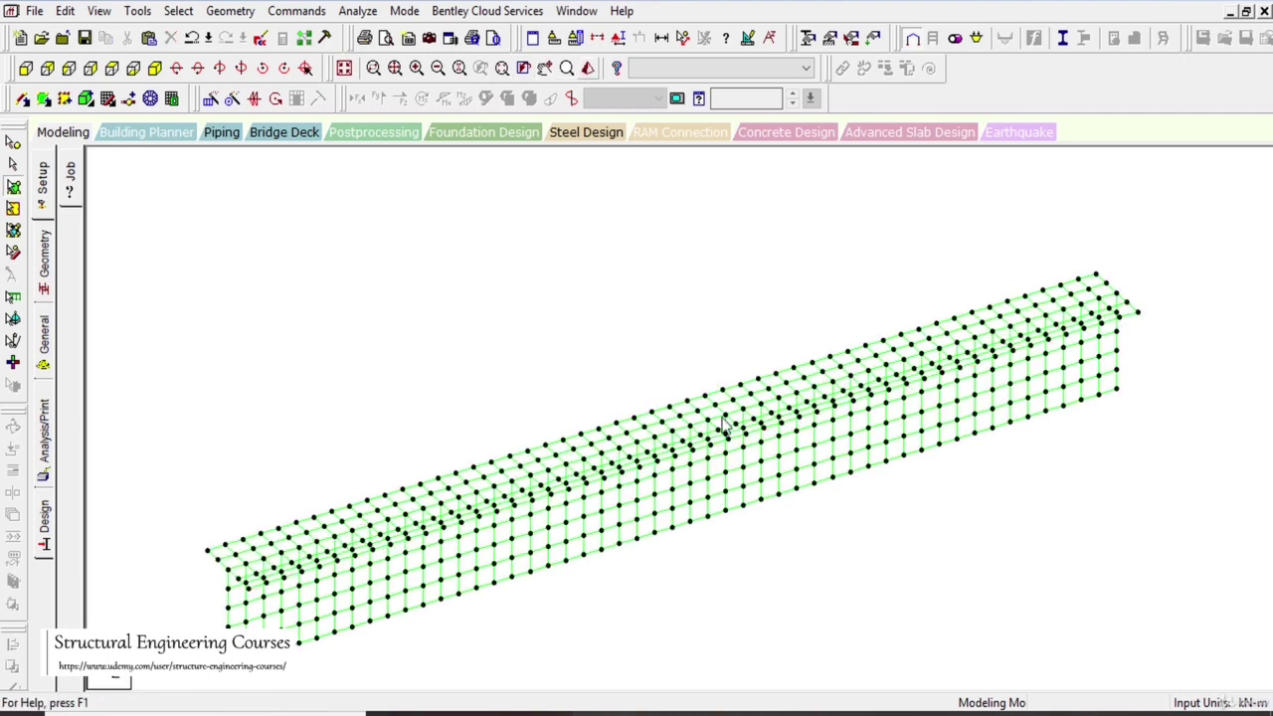
pyautogui.moveTo(860, 450); pyautogui.dragTo(853, 526)
pyautogui.scroll(3, 739, 421)
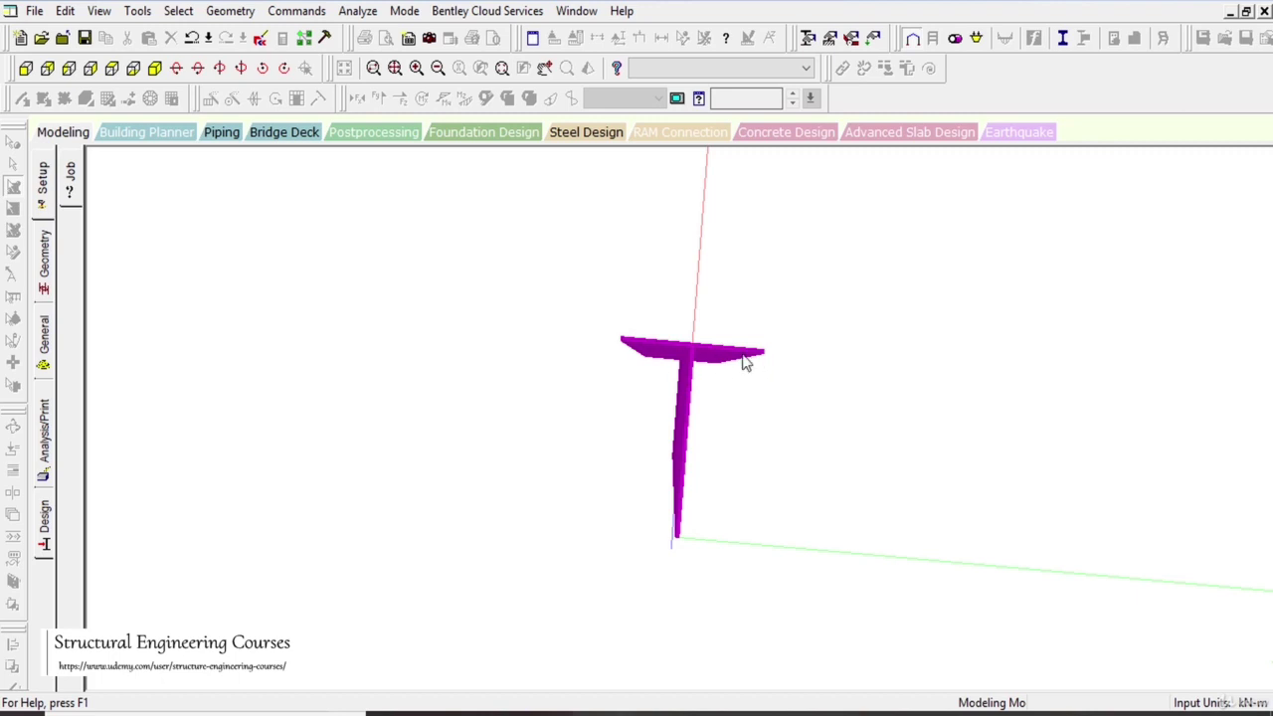
pyautogui.click(1264, 11)
# Step: Copy all top flange plates down to the web's lower edge with a one-step translational repeat of -0.5 m along global Y
pyautogui.click(25, 67)
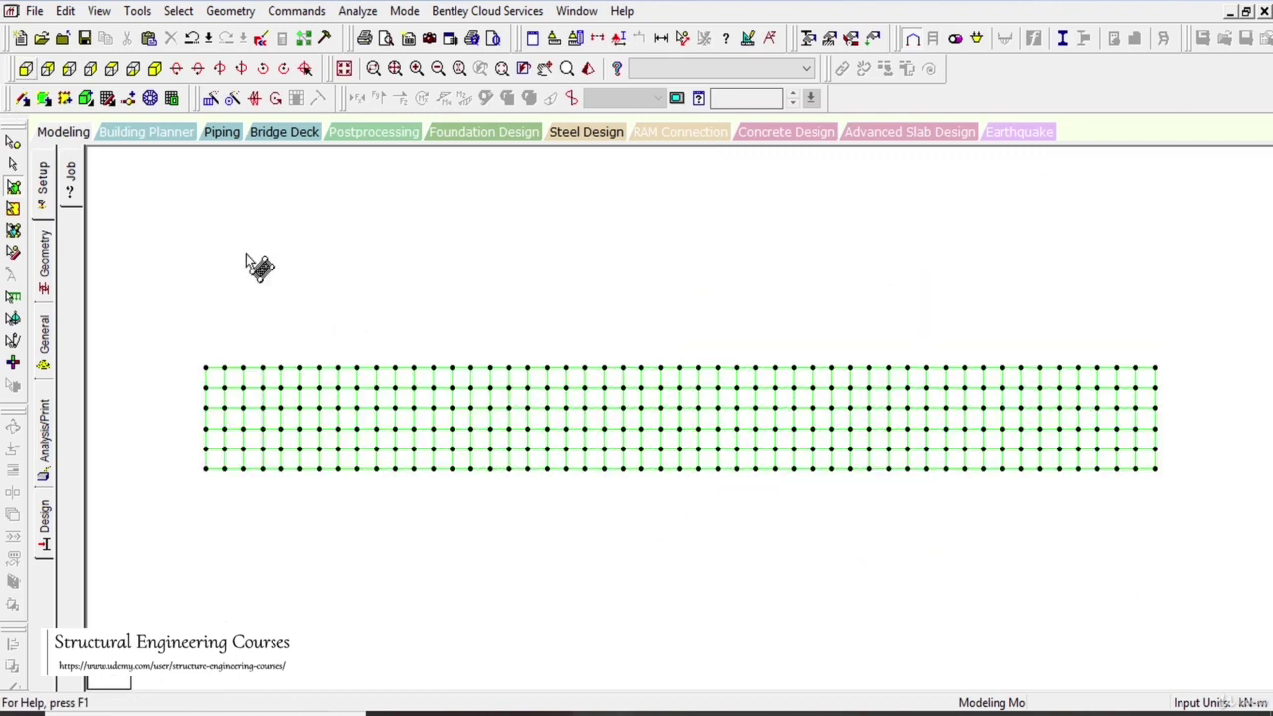
pyautogui.click(69, 68)
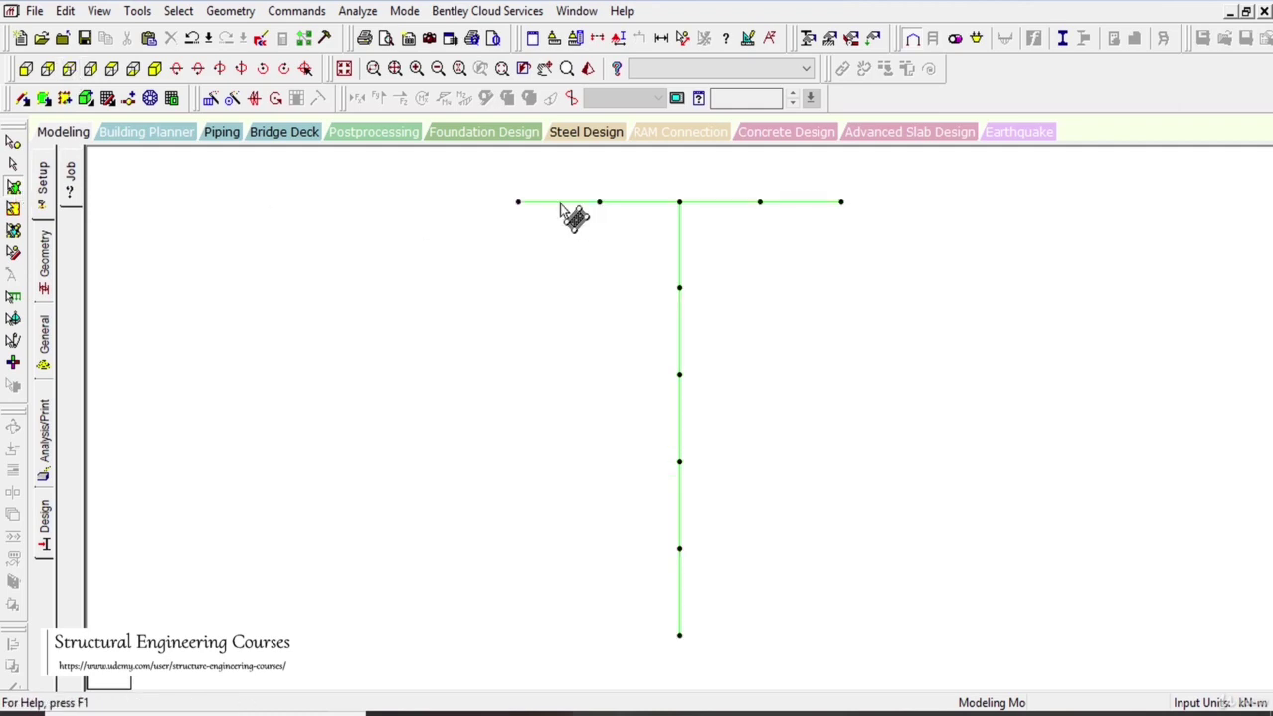
pyautogui.moveTo(463, 176); pyautogui.dragTo(969, 219)
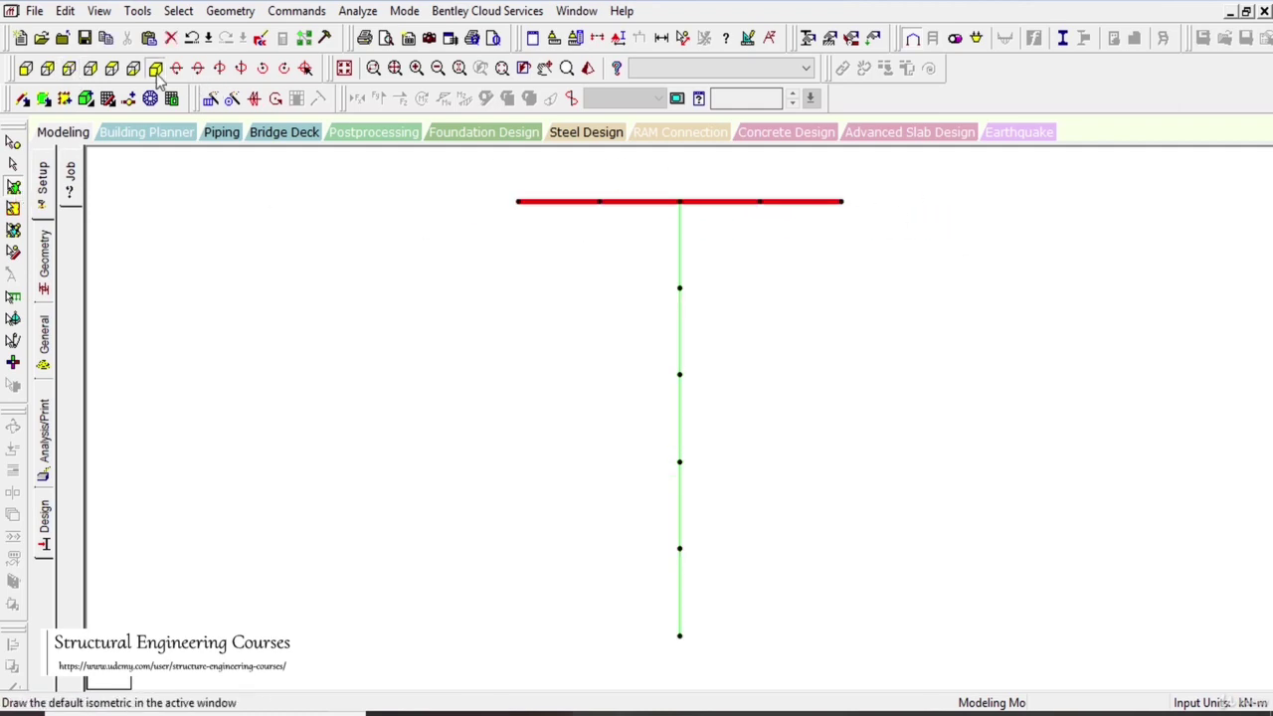
pyautogui.click(155, 68)
pyautogui.click(212, 99)
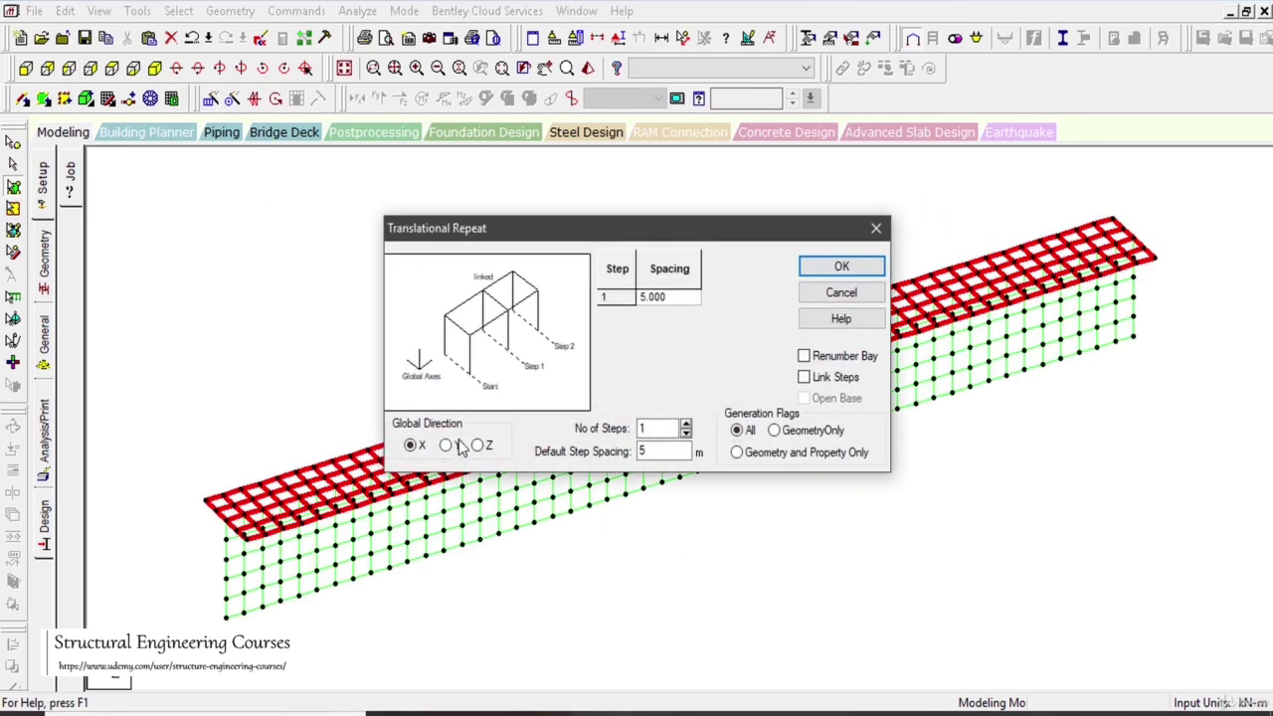
pyautogui.click(446, 446)
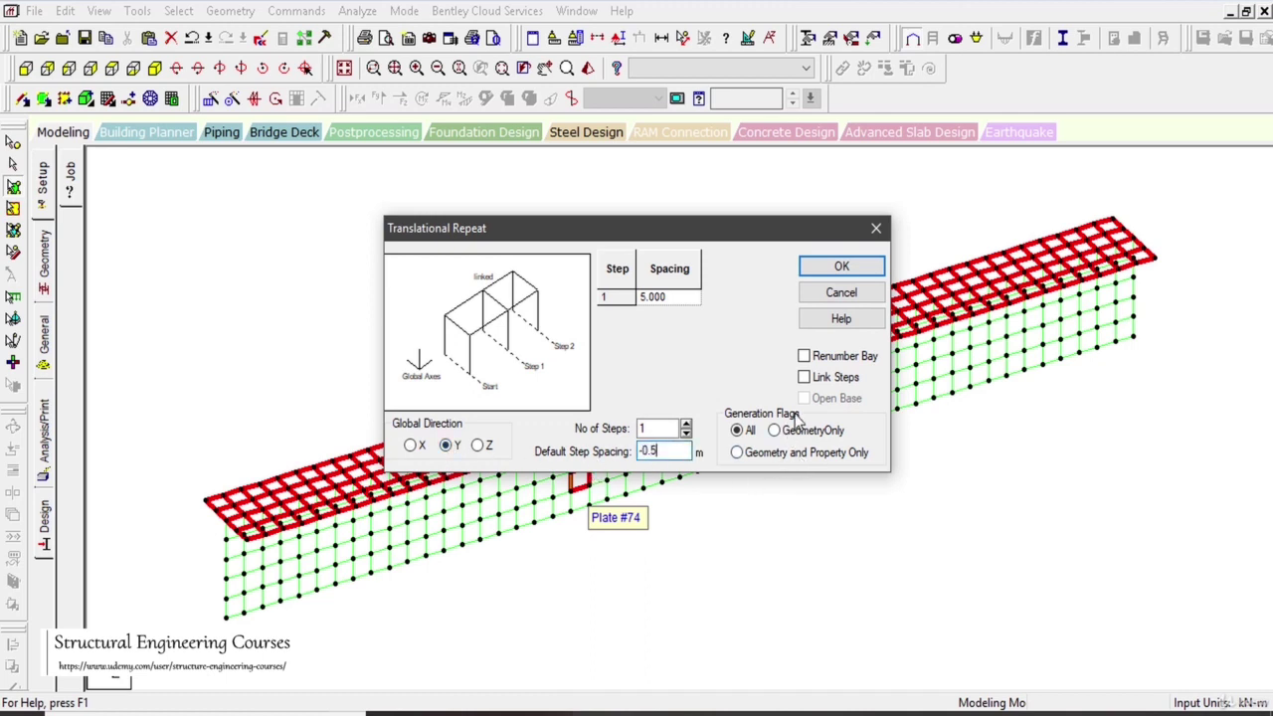
pyautogui.click(840, 268)
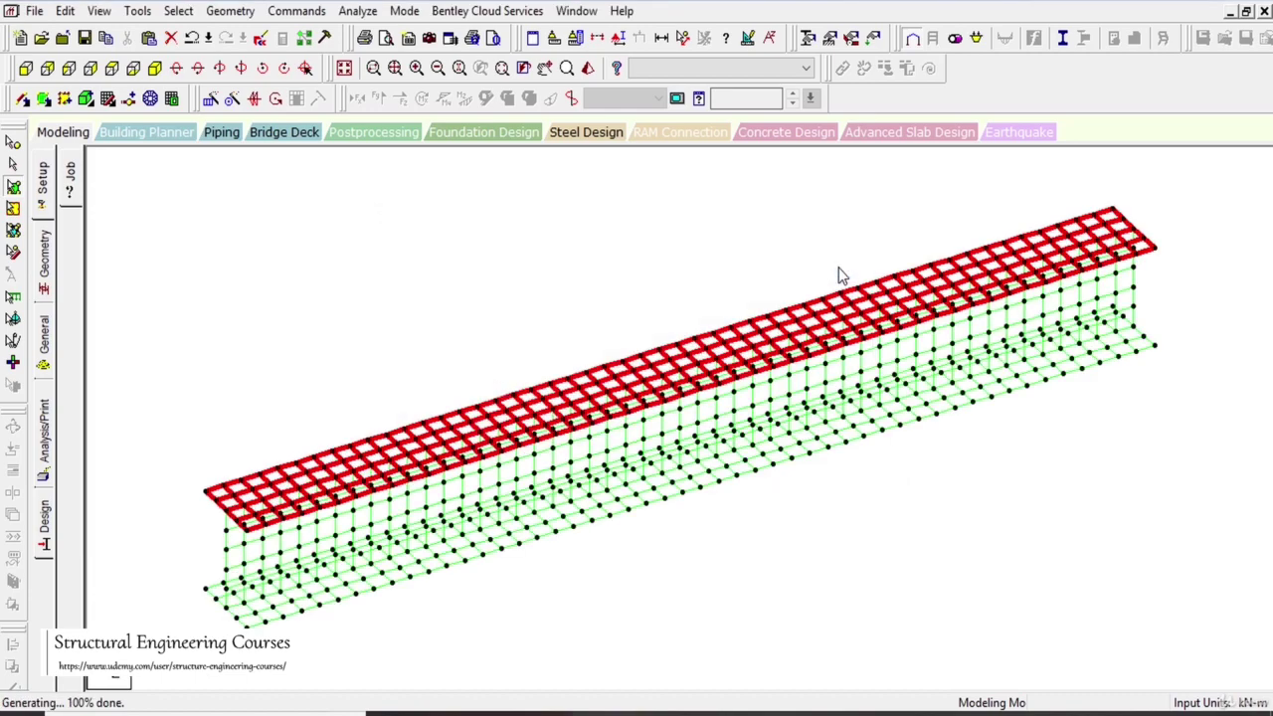
# Step: Examine the resulting I-shaped beam and its flange-to-web connections from several angles, and fit the whole structure in view
pyautogui.scroll(4, 583, 381)
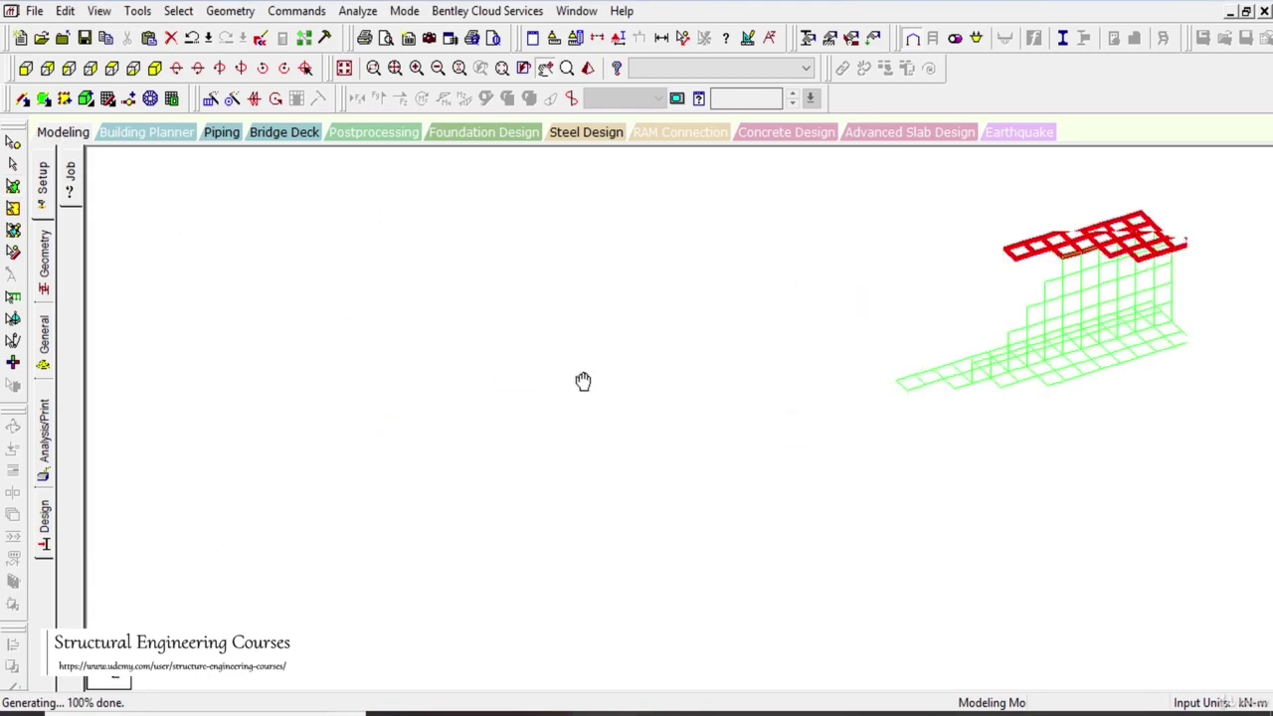
pyautogui.press('Right')
pyautogui.press('Right')
pyautogui.press('Right')
pyautogui.press('Right')
pyautogui.press('Right')
pyautogui.press('Right')
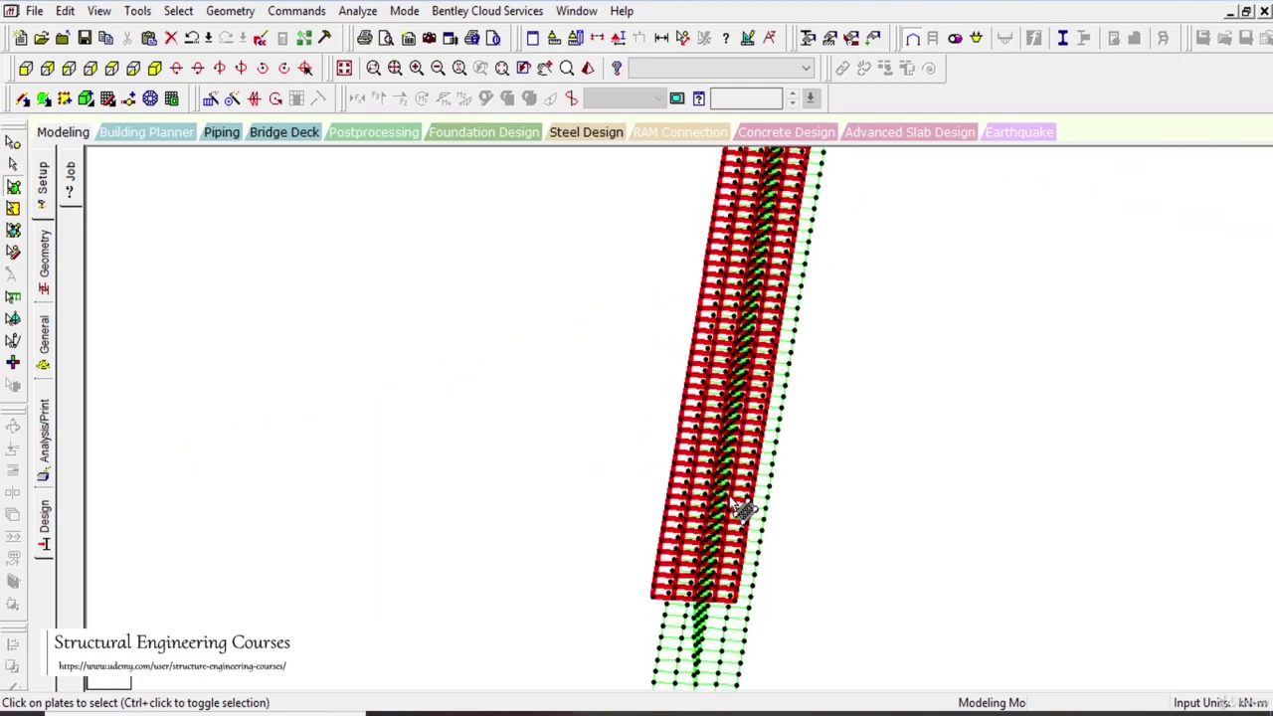
pyautogui.press('Up')
pyautogui.press('Up')
pyautogui.press('Up')
pyautogui.press('Up')
pyautogui.press('Up')
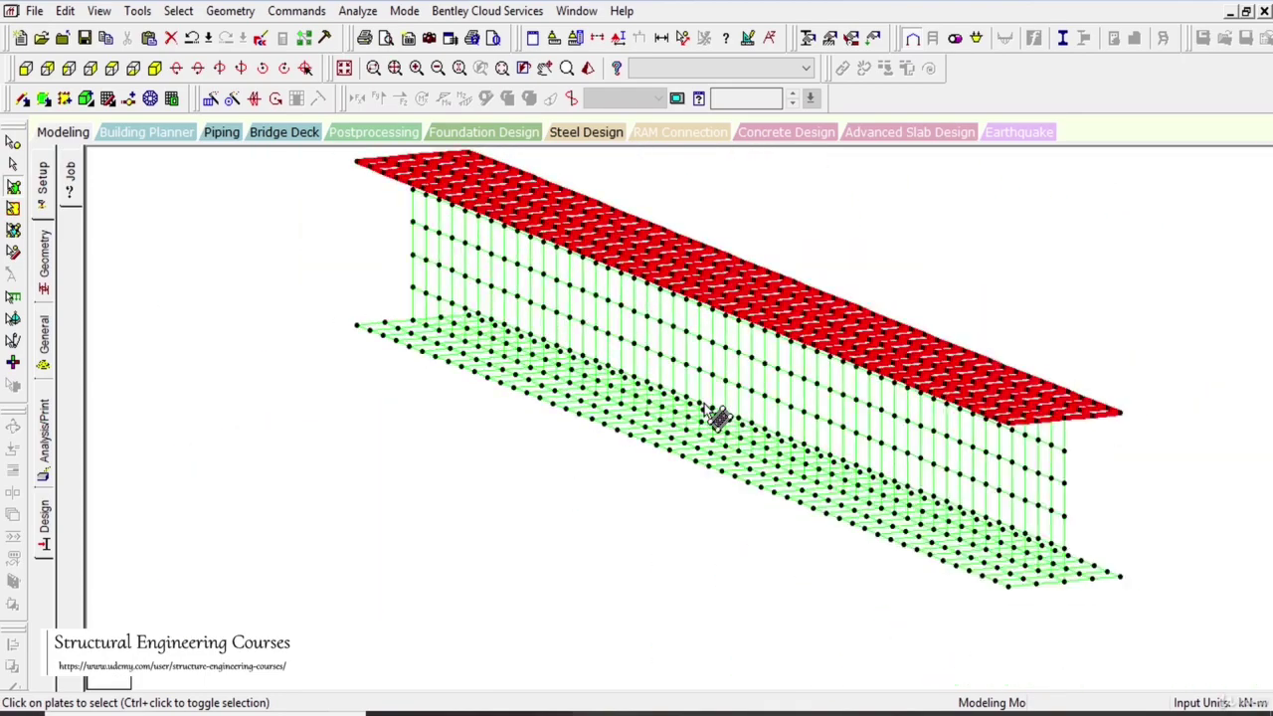
pyautogui.moveTo(463, 250); pyautogui.dragTo(675, 377)
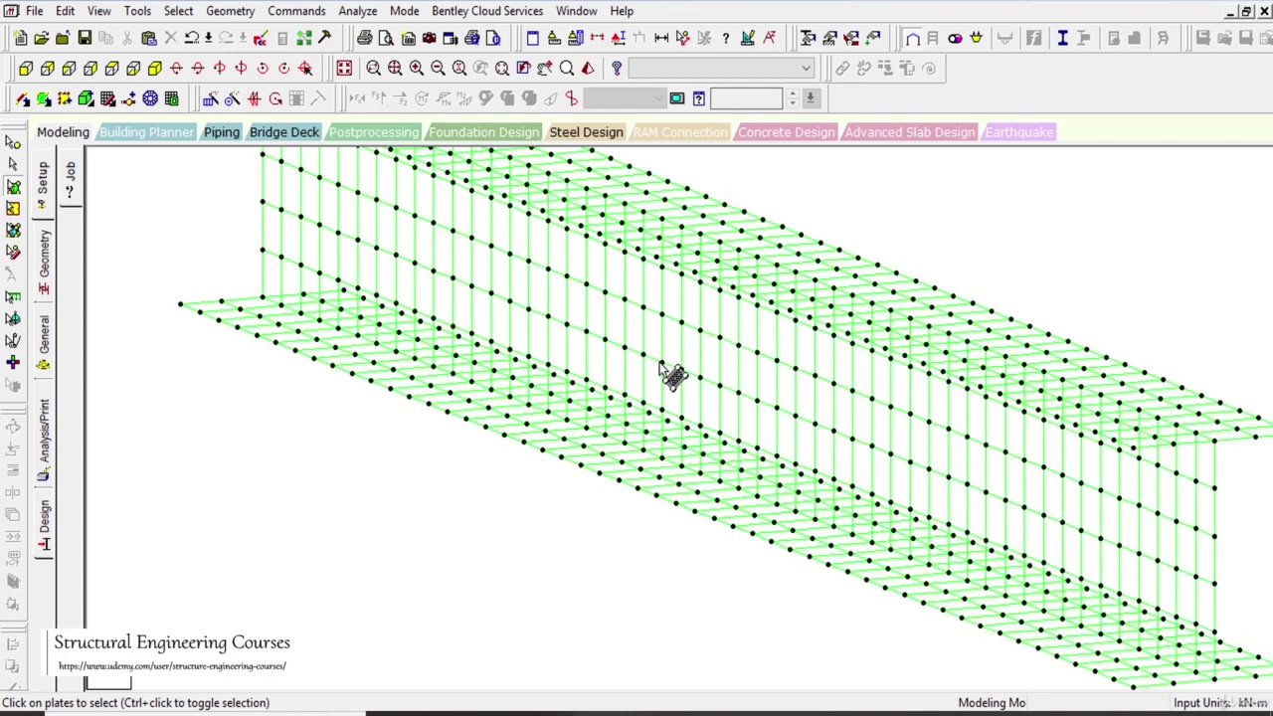
pyautogui.click(344, 68)
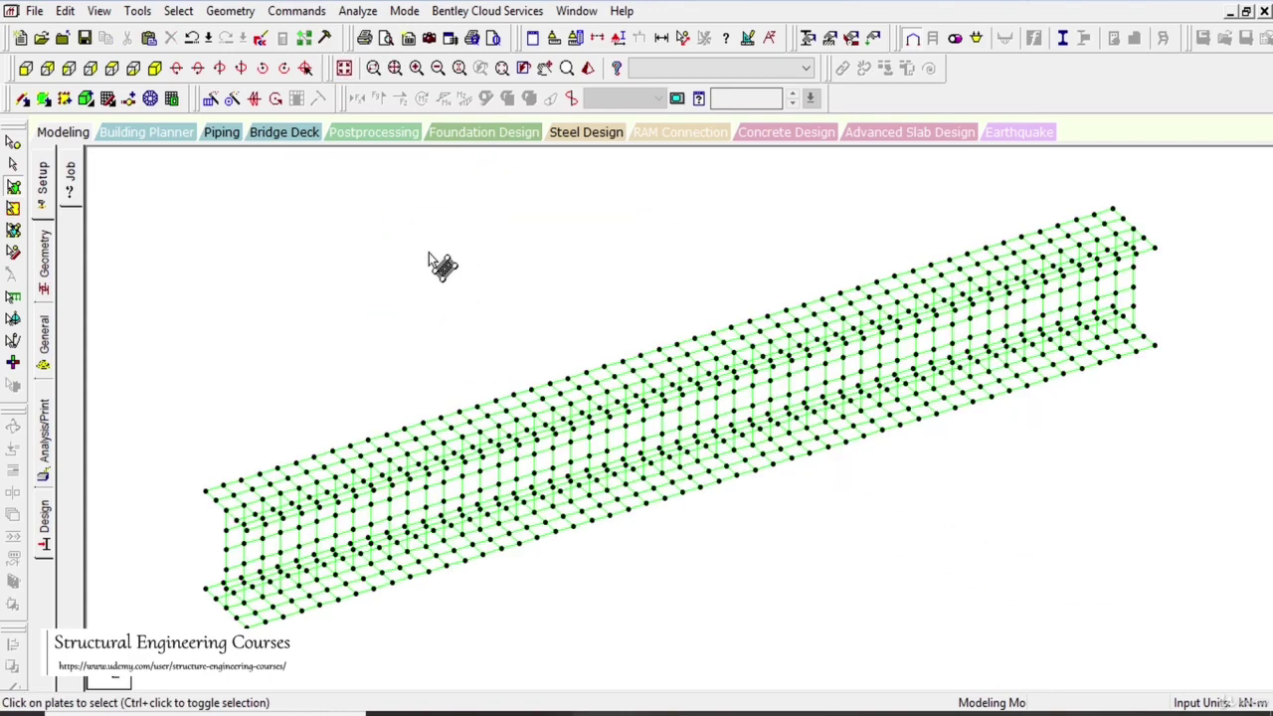
# Step: Check the model for improperly connected plates and dismiss the report
pyautogui.click(139, 14)
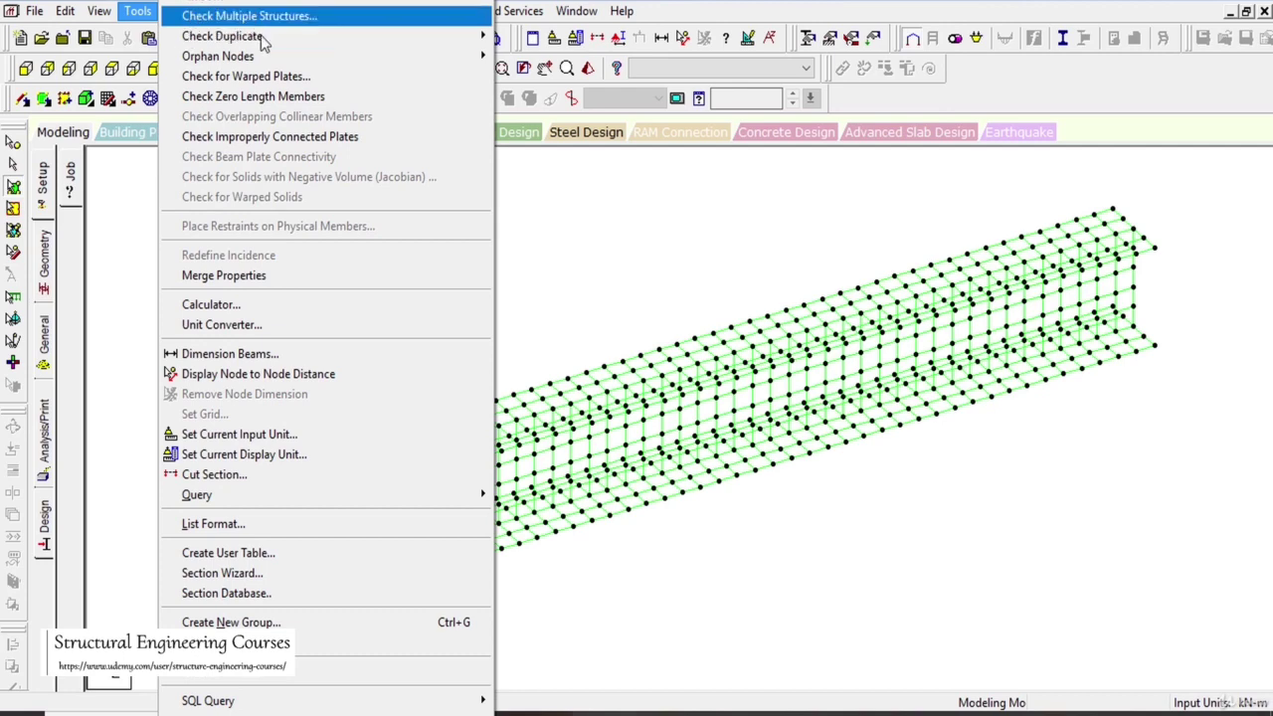
pyautogui.click(298, 139)
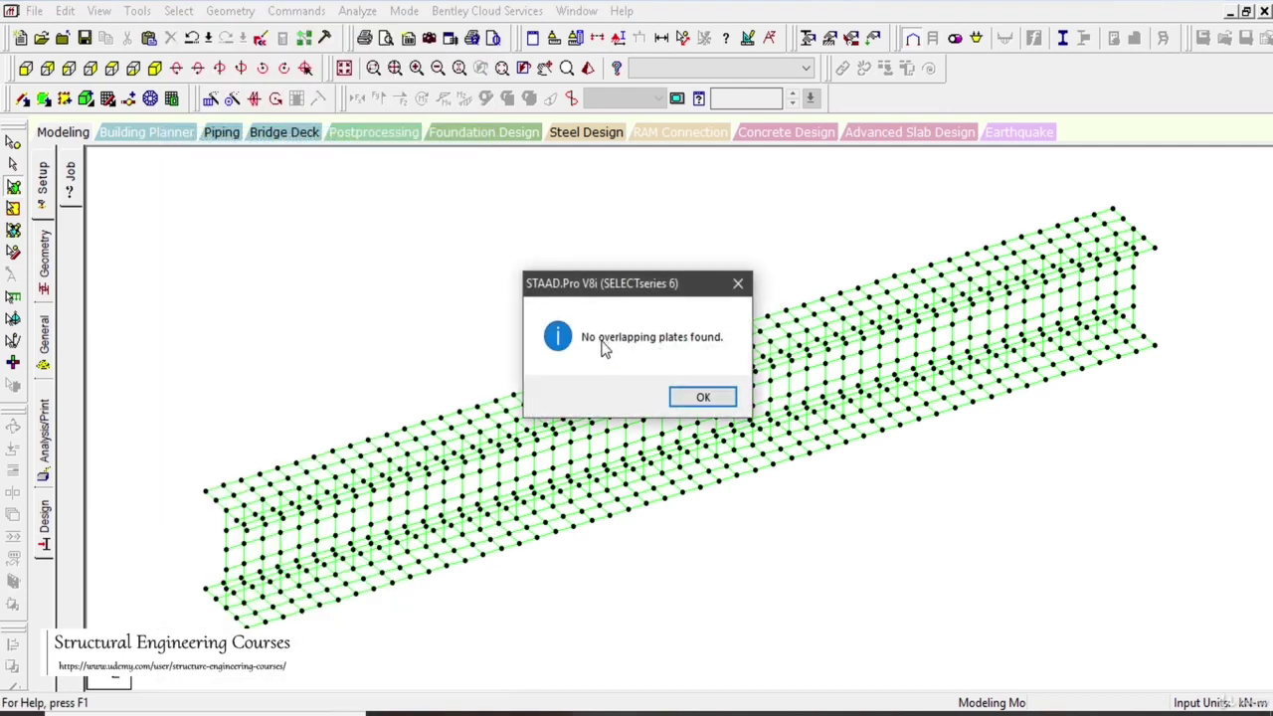
pyautogui.click(702, 396)
# Step: Select all plates of the beam, check them for warping, and clear the selection
pyautogui.click(138, 11)
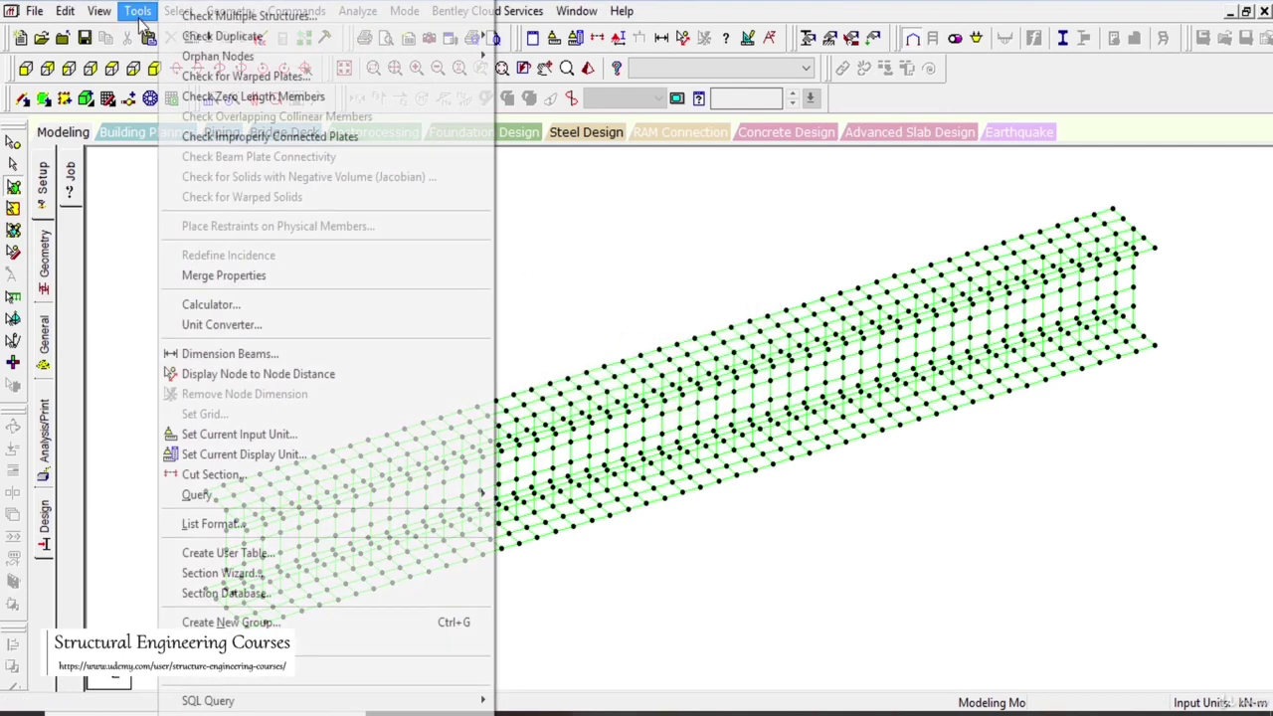
pyautogui.click(137, 11)
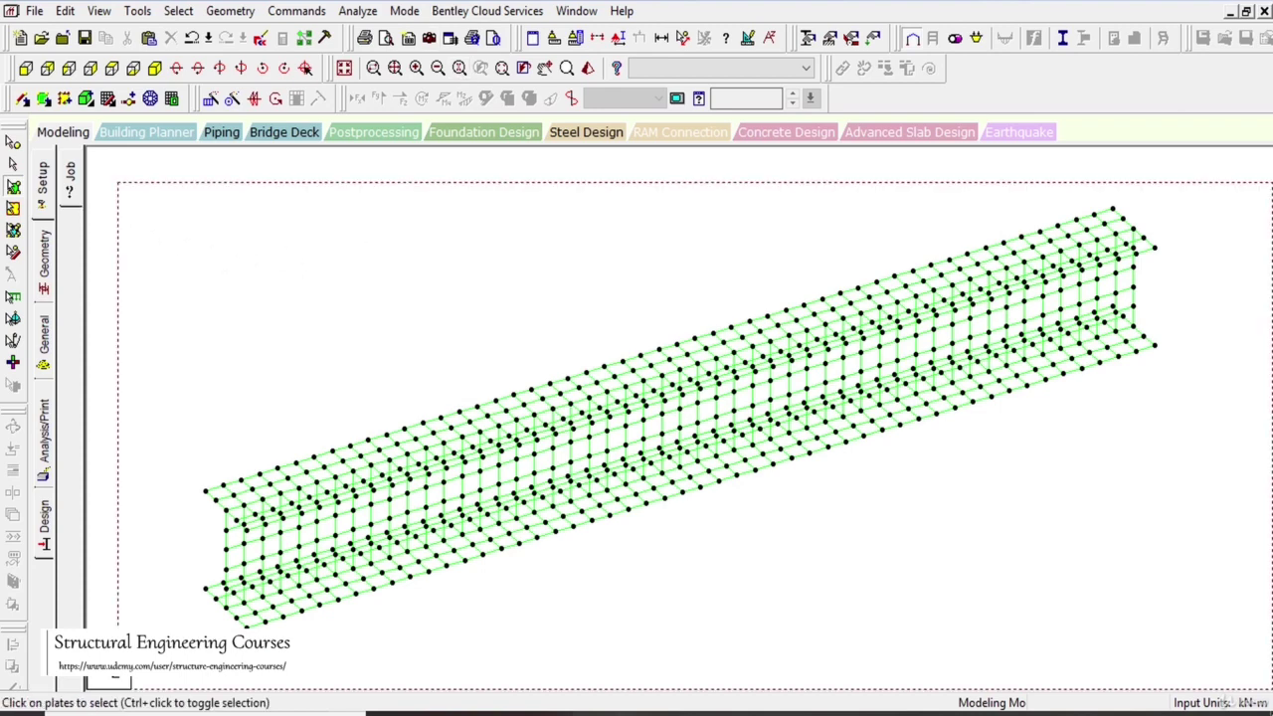
pyautogui.click(137, 10)
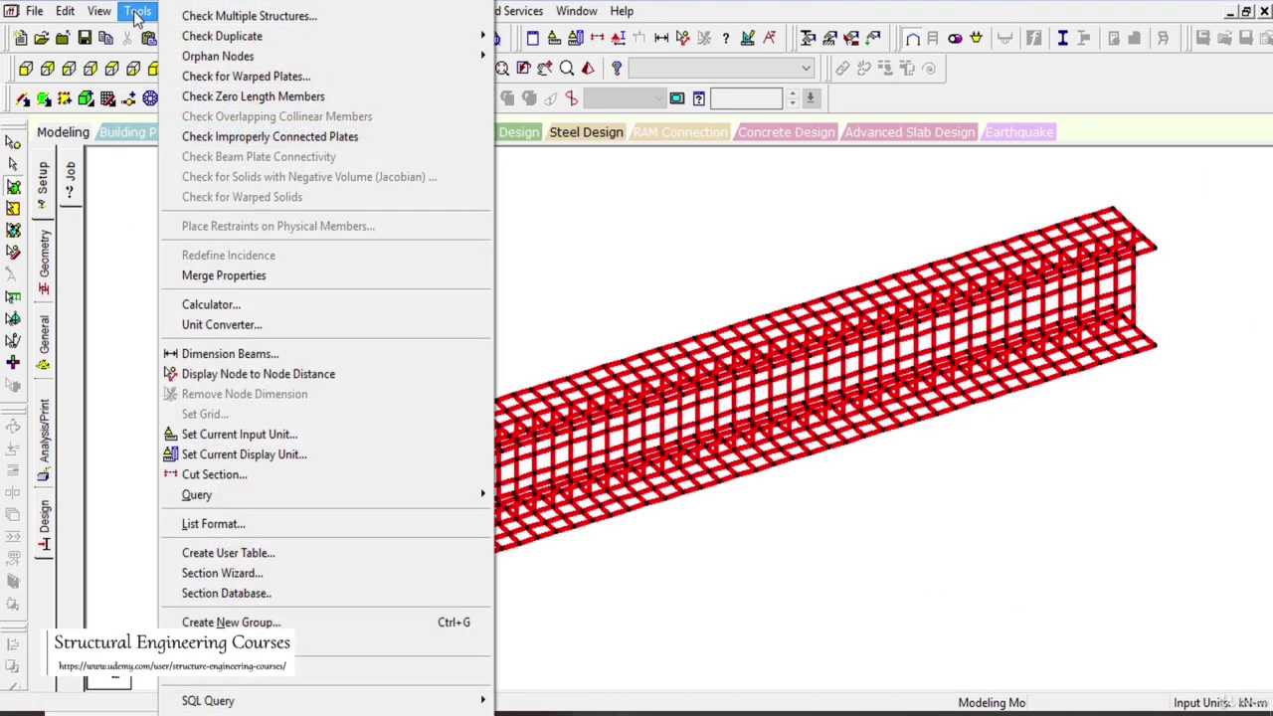
pyautogui.click(255, 79)
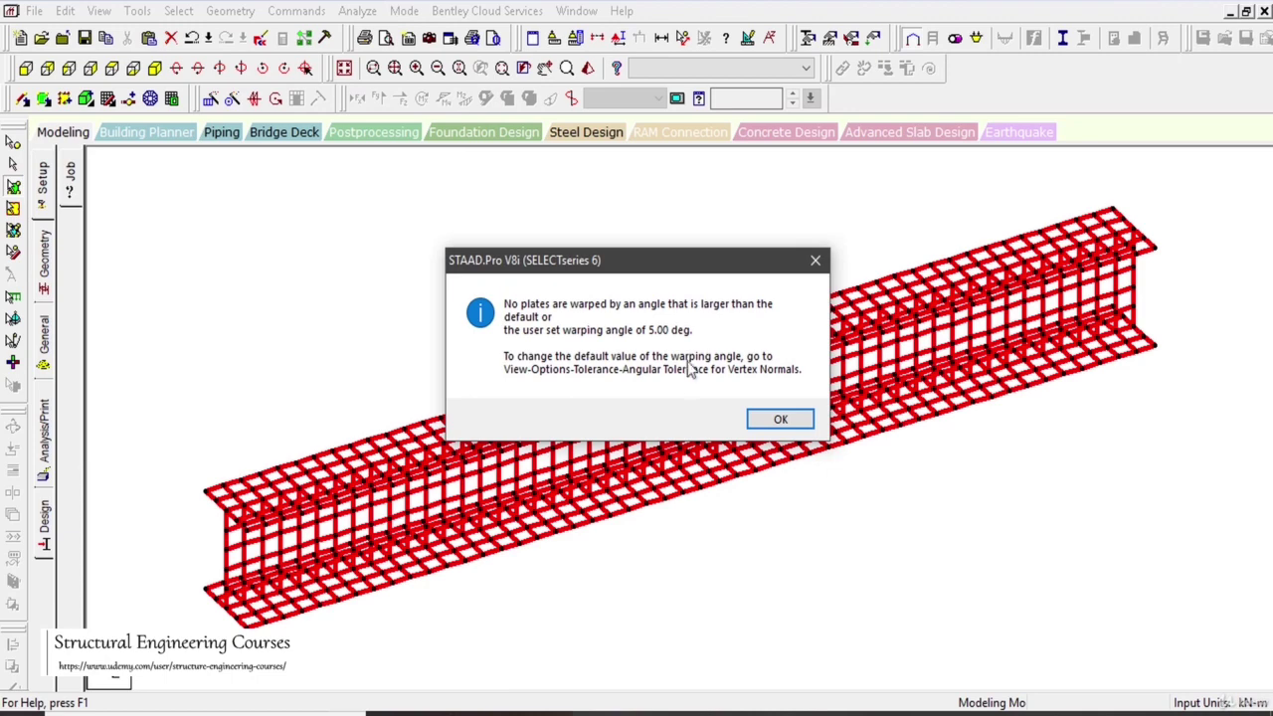
pyautogui.click(751, 420)
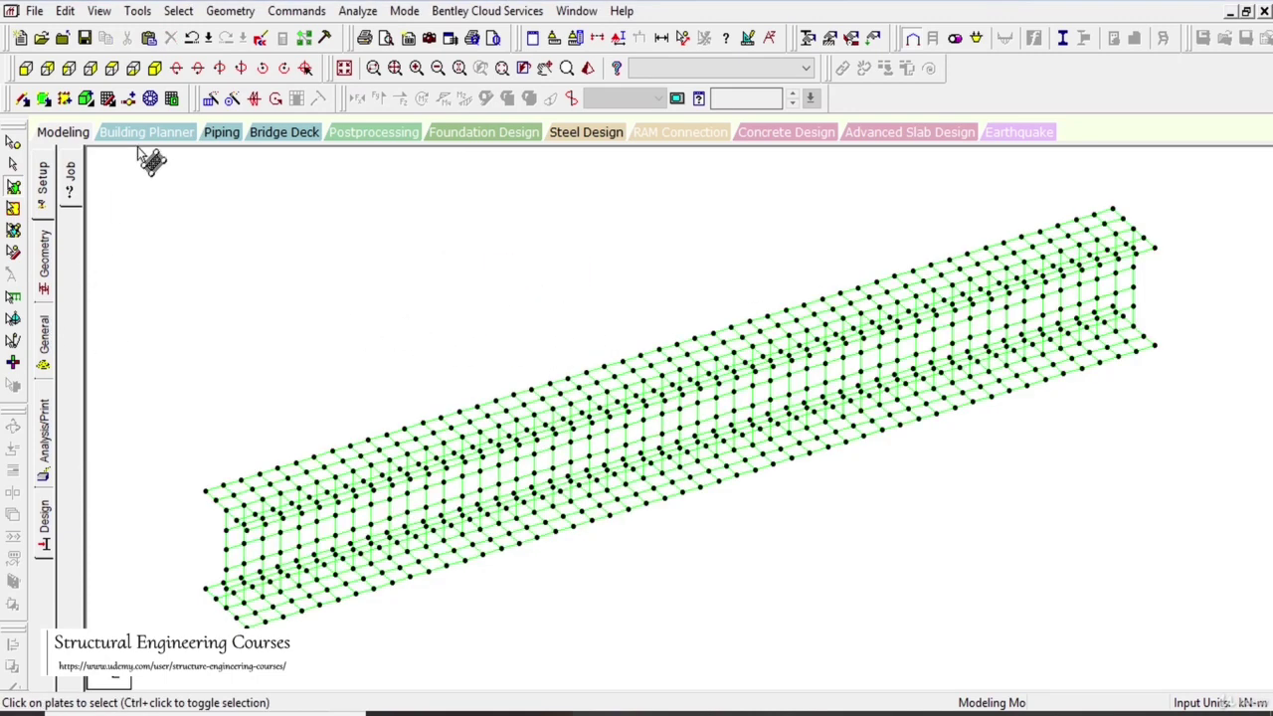
# Step: Add a plate element thickness property of 0.005 m at all four nodes with STEEL as material
pyautogui.click(46, 343)
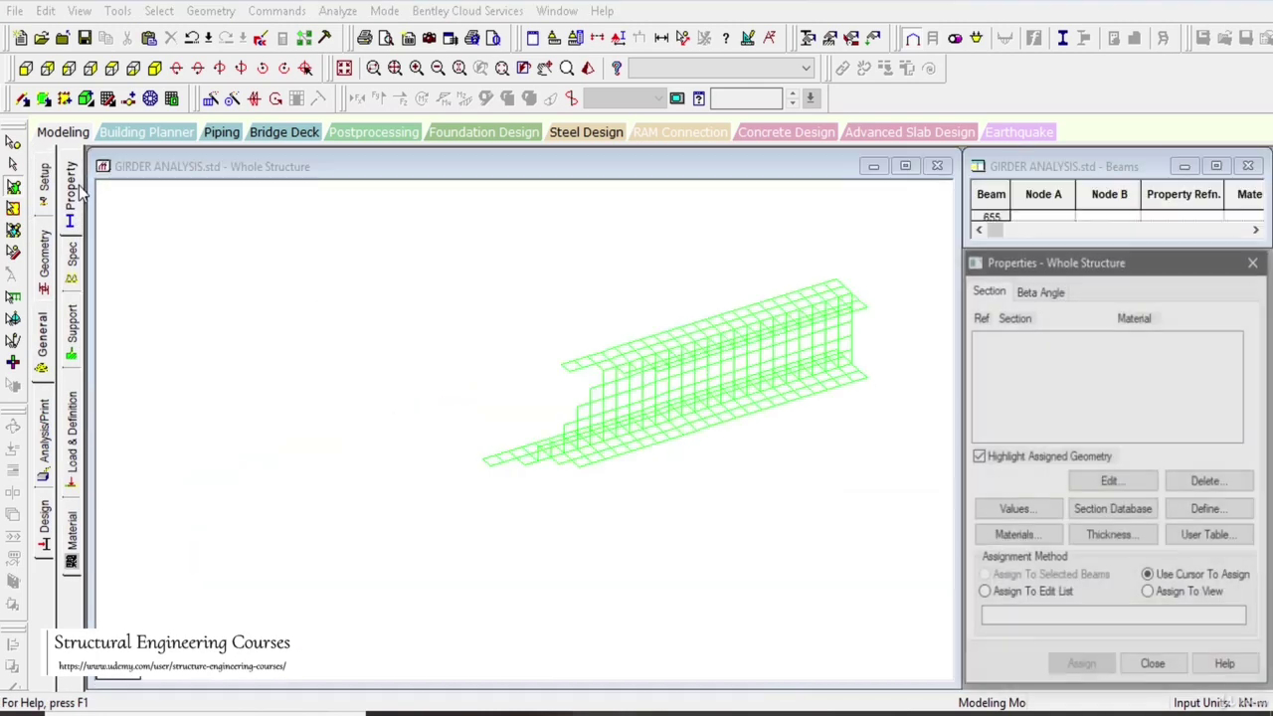
pyautogui.click(1138, 540)
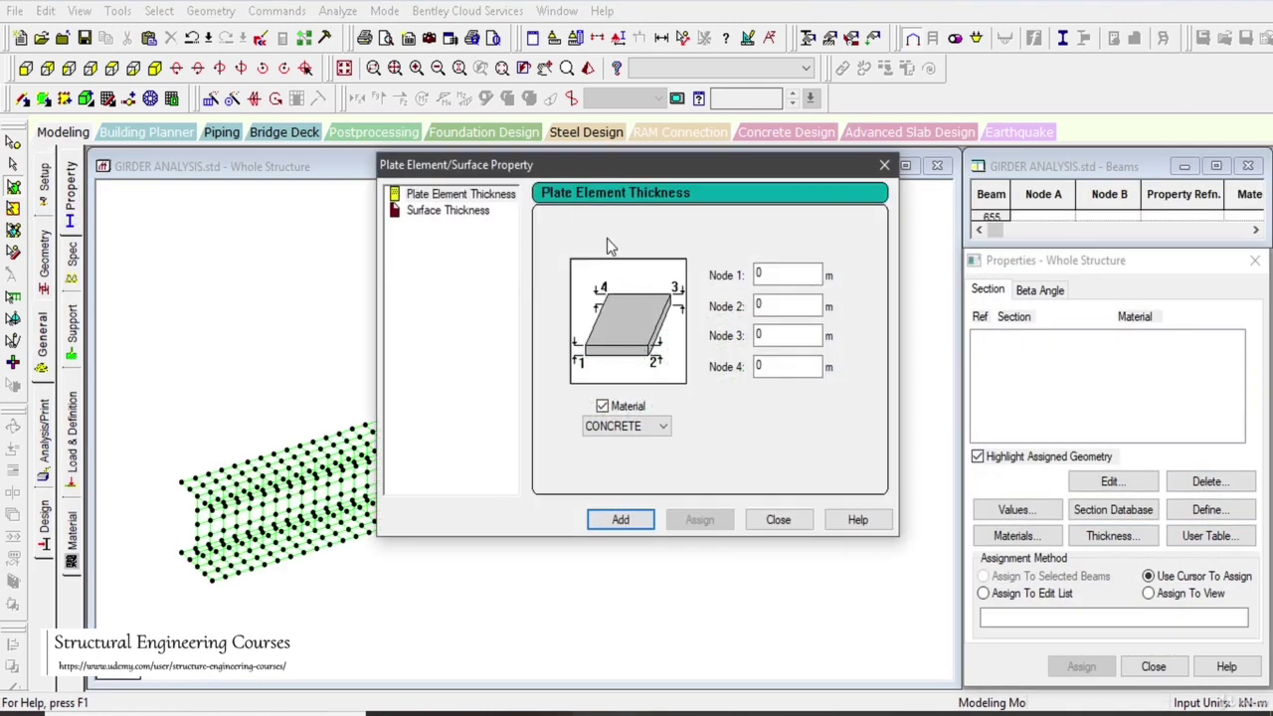
pyautogui.click(788, 275)
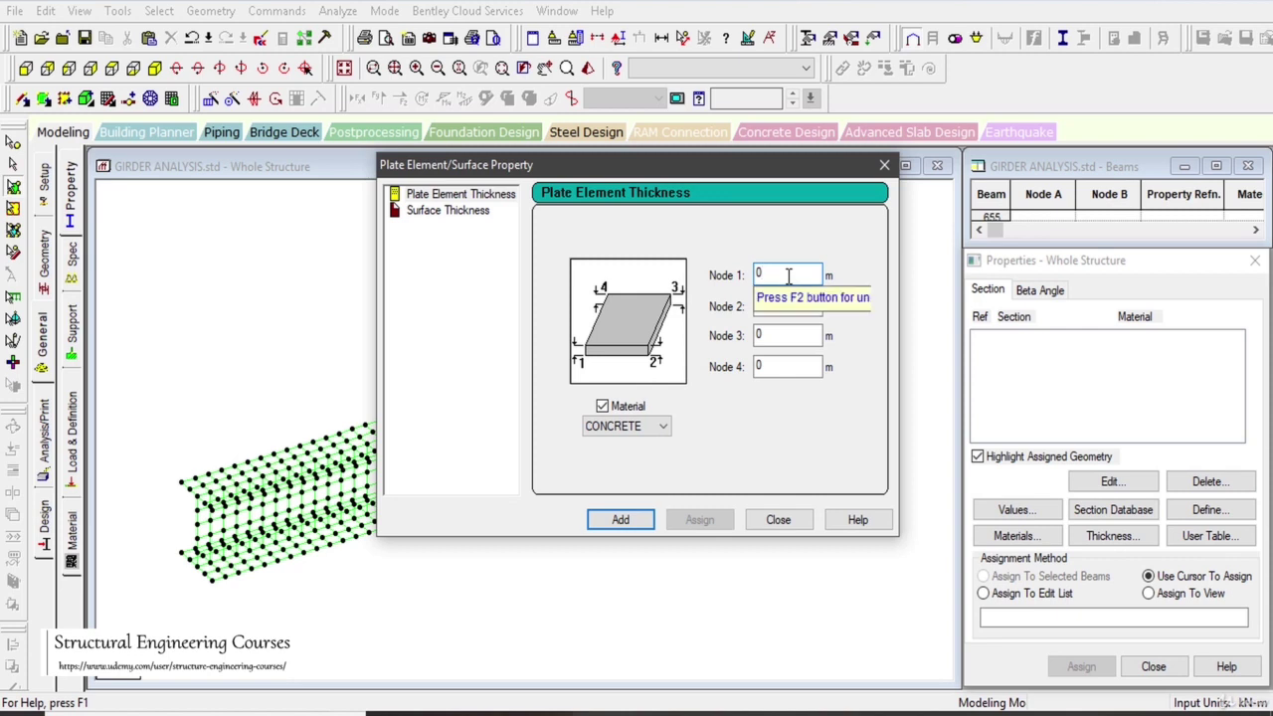
pyautogui.write('0.')
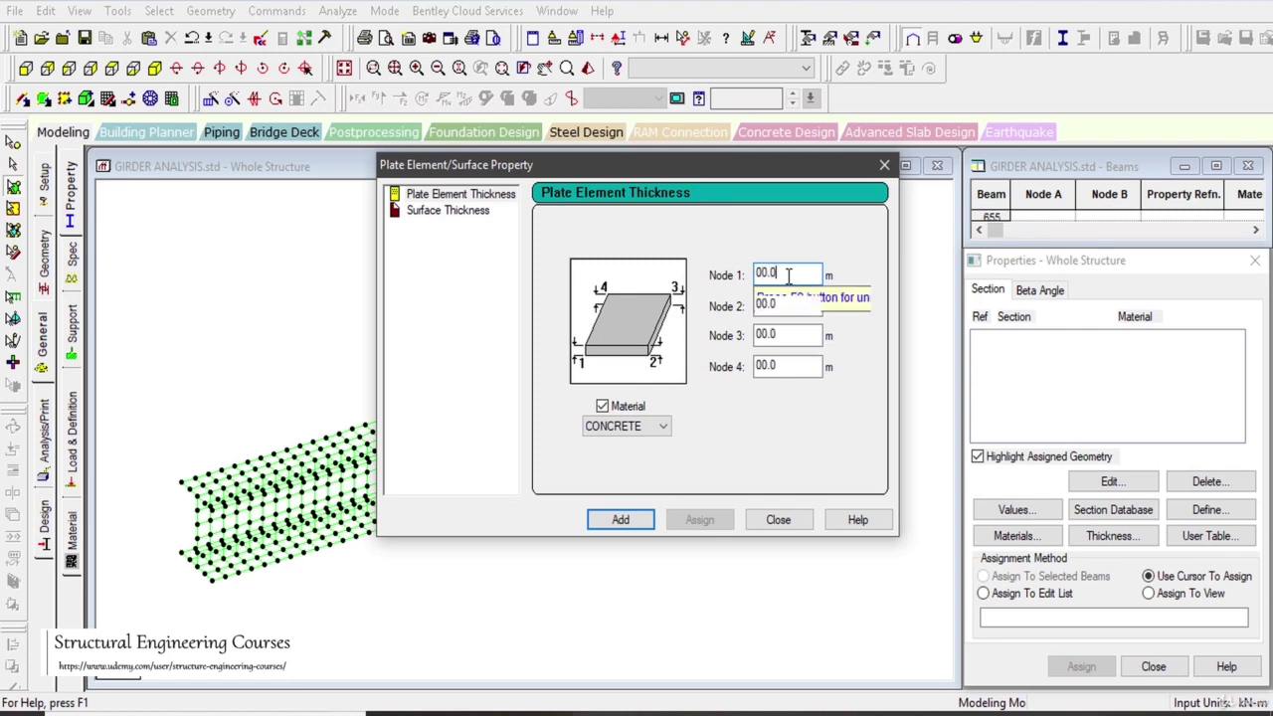
pyautogui.write('0.')
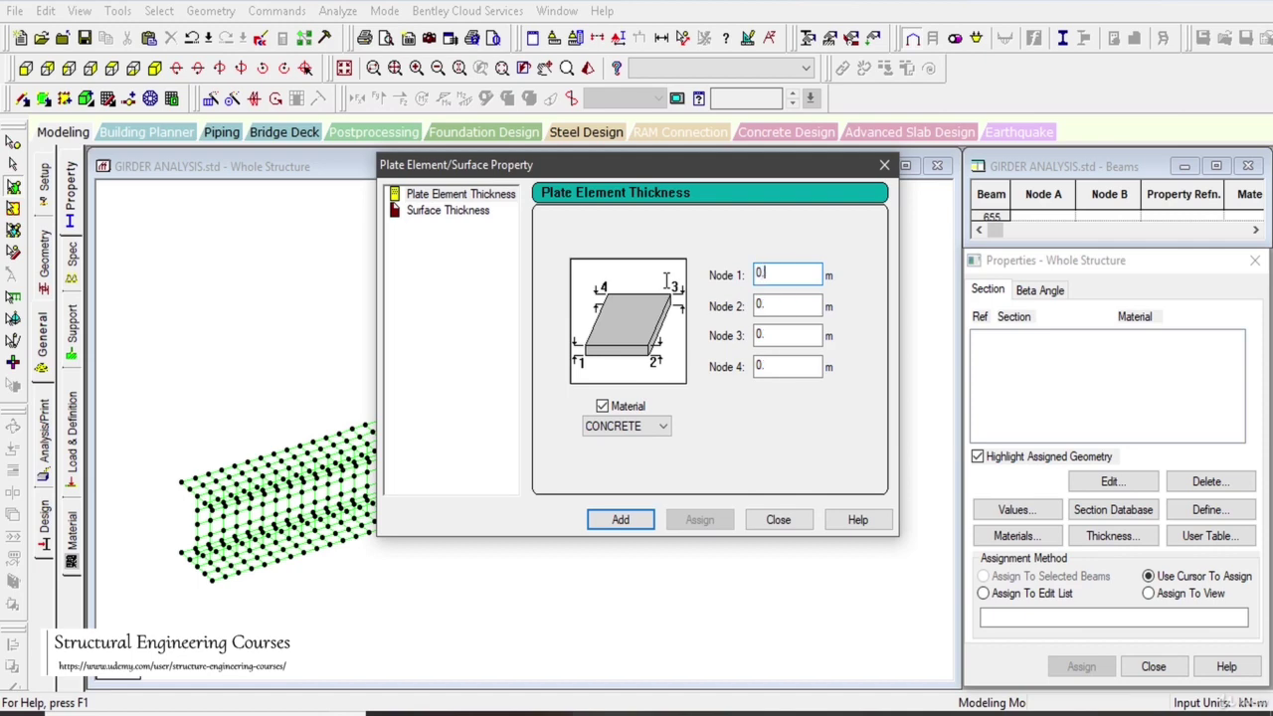
pyautogui.click(662, 426)
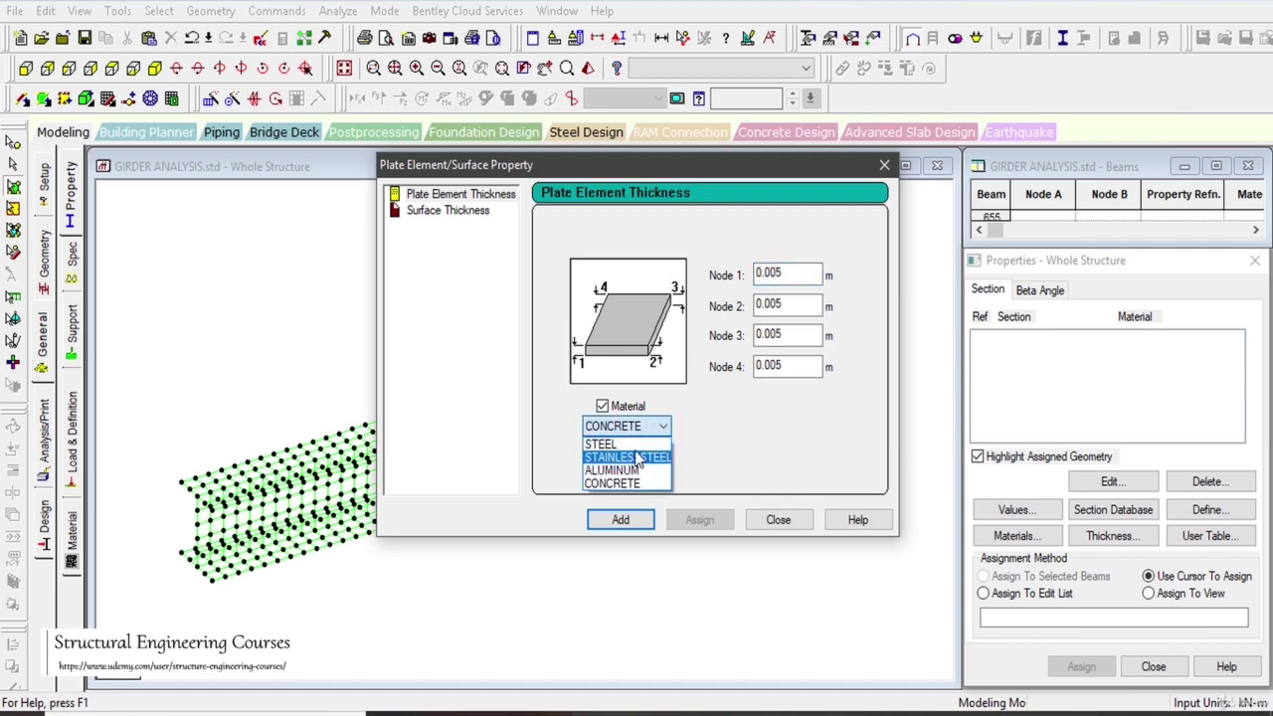
pyautogui.click(621, 441)
pyautogui.click(622, 520)
pyautogui.click(778, 519)
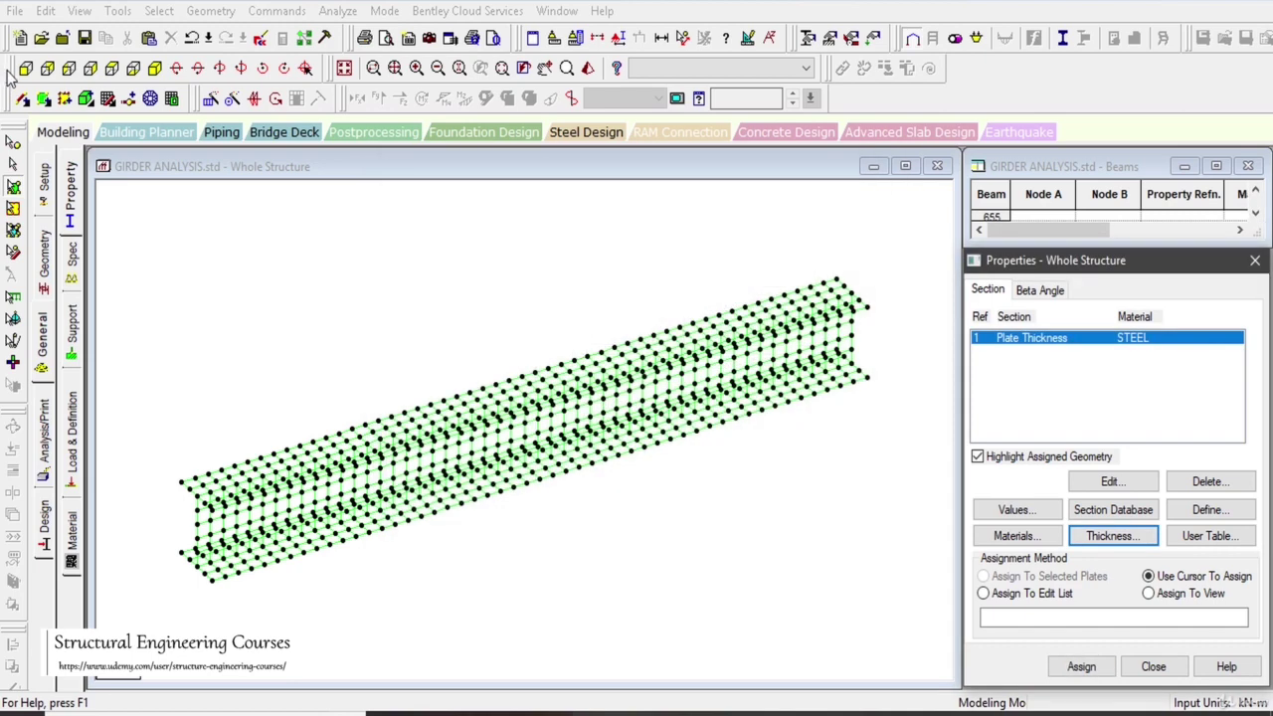
# Step: Select all web plates and assign the 0.005 m steel plate thickness to them
pyautogui.click(89, 70)
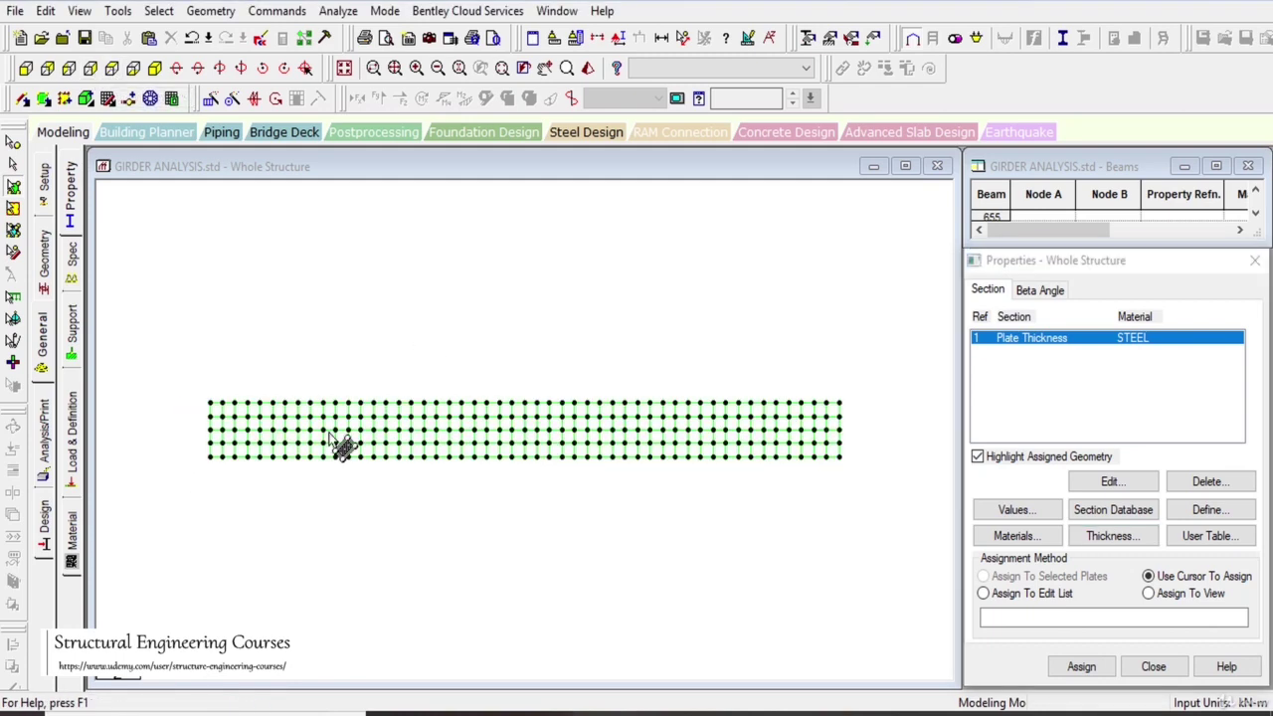
pyautogui.moveTo(159, 426); pyautogui.dragTo(992, 442)
pyautogui.click(154, 67)
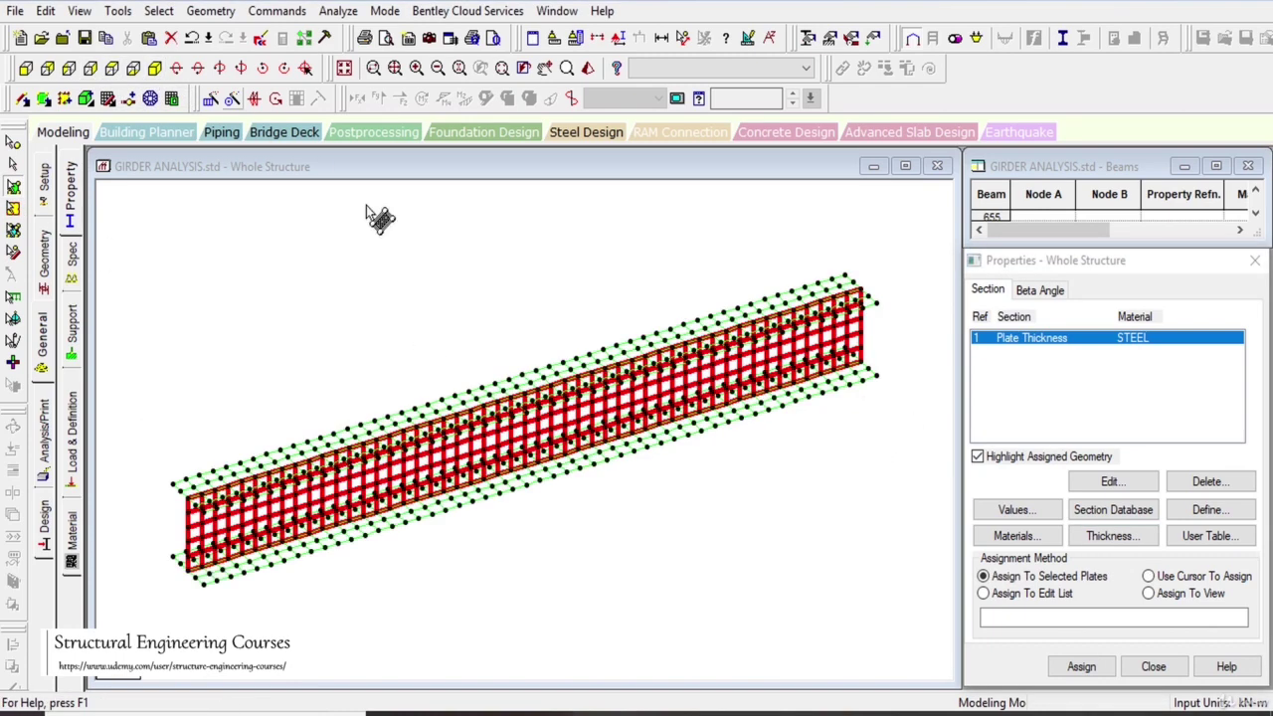
pyautogui.click(1081, 666)
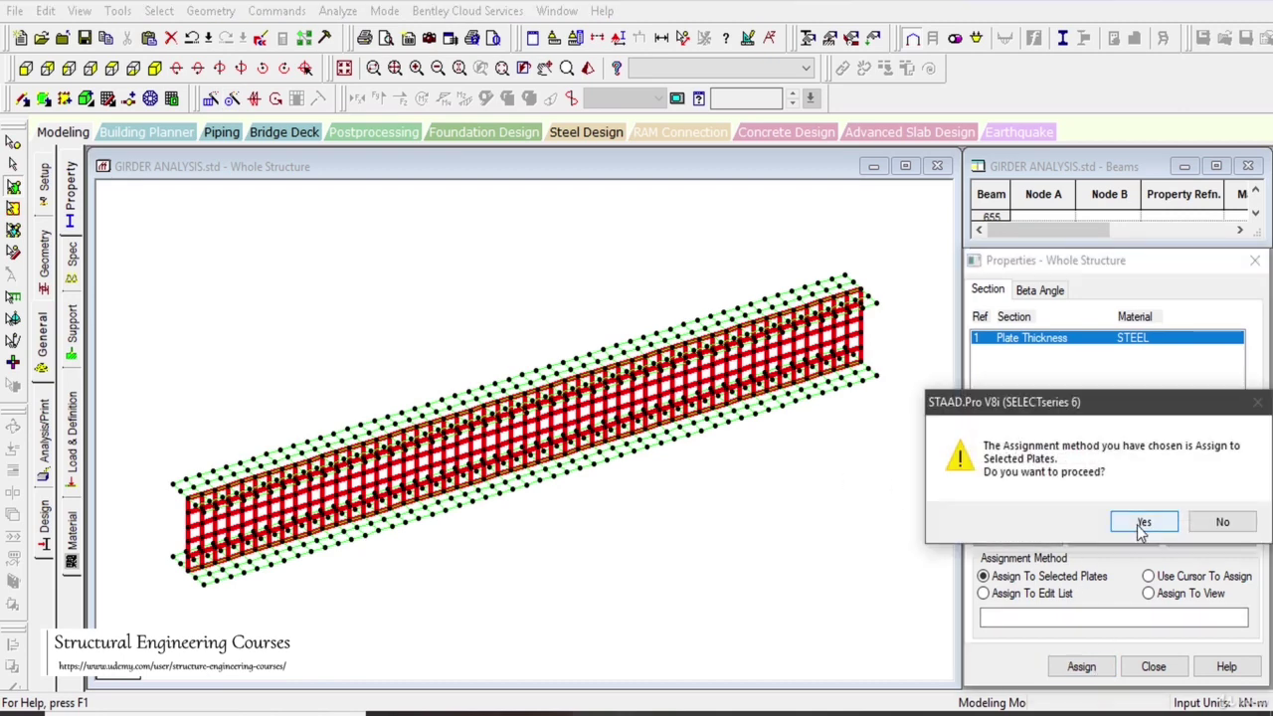
pyautogui.click(1063, 520)
# Step: Add a second plate element thickness property of 0.012 m at all four nodes with STEEL as material
pyautogui.click(46, 68)
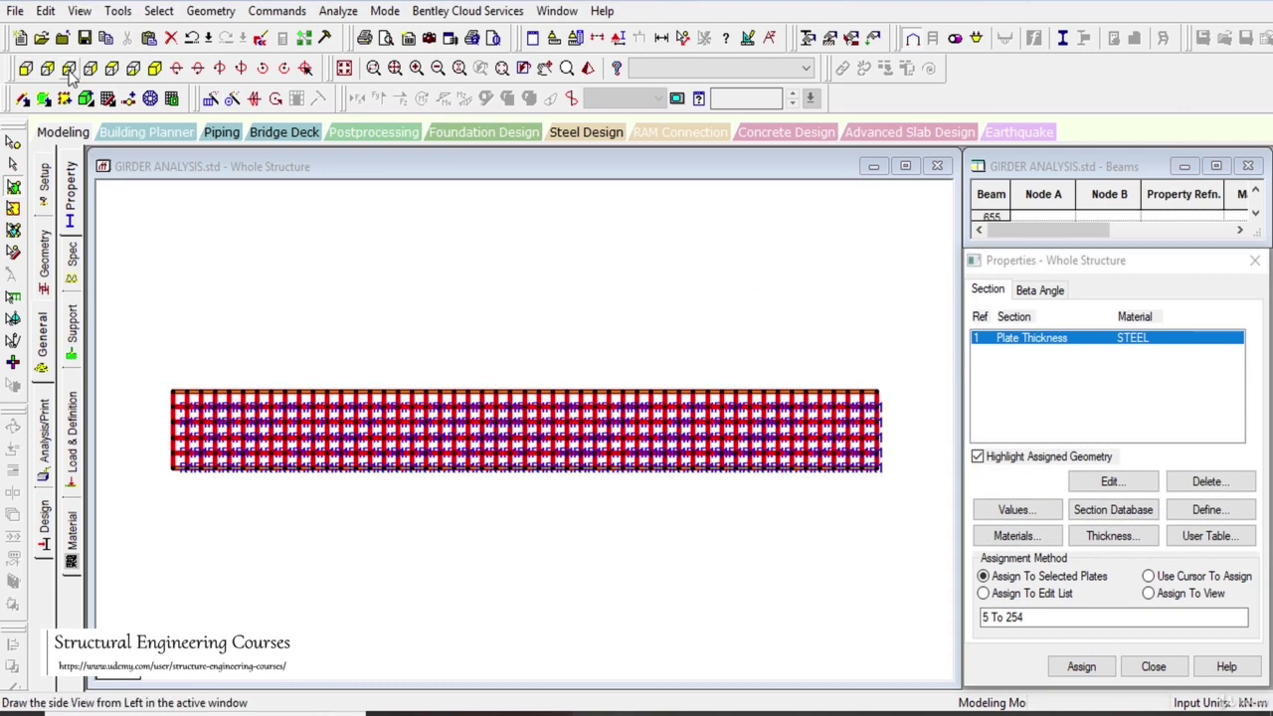
pyautogui.click(69, 68)
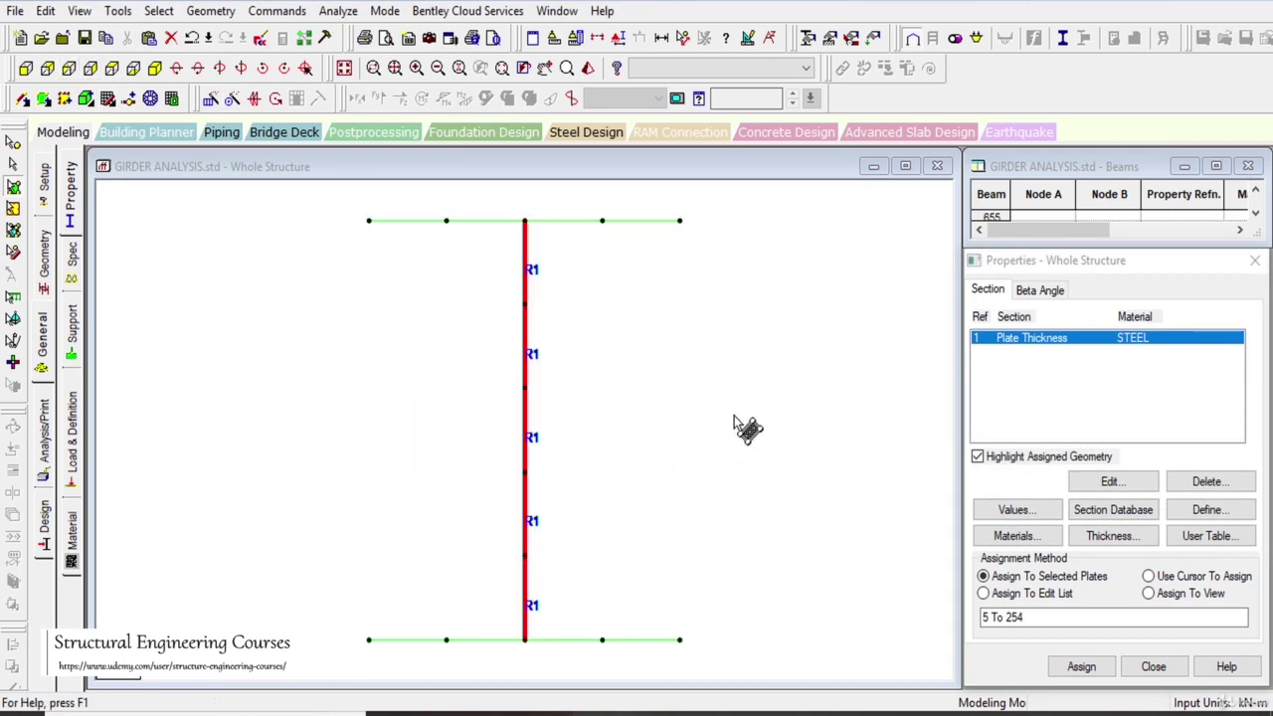
pyautogui.click(1112, 535)
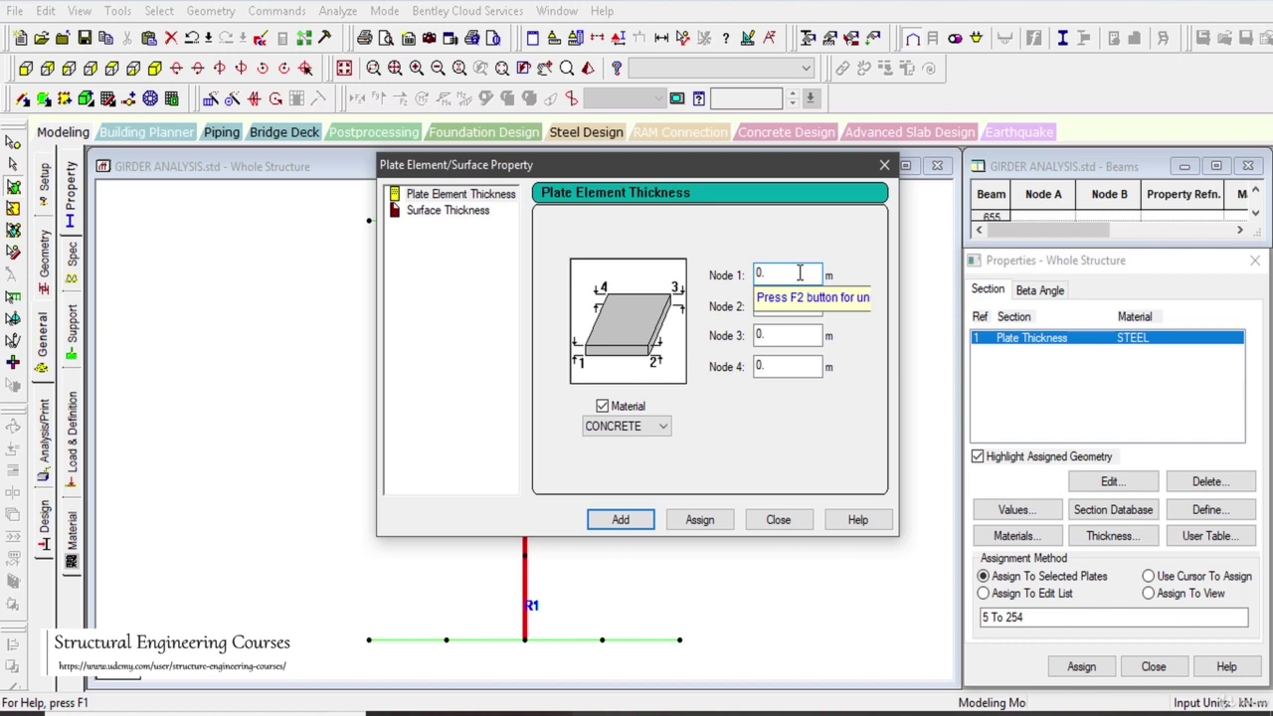
pyautogui.write('12')
pyautogui.press('BackSpace')
pyautogui.press('BackSpace')
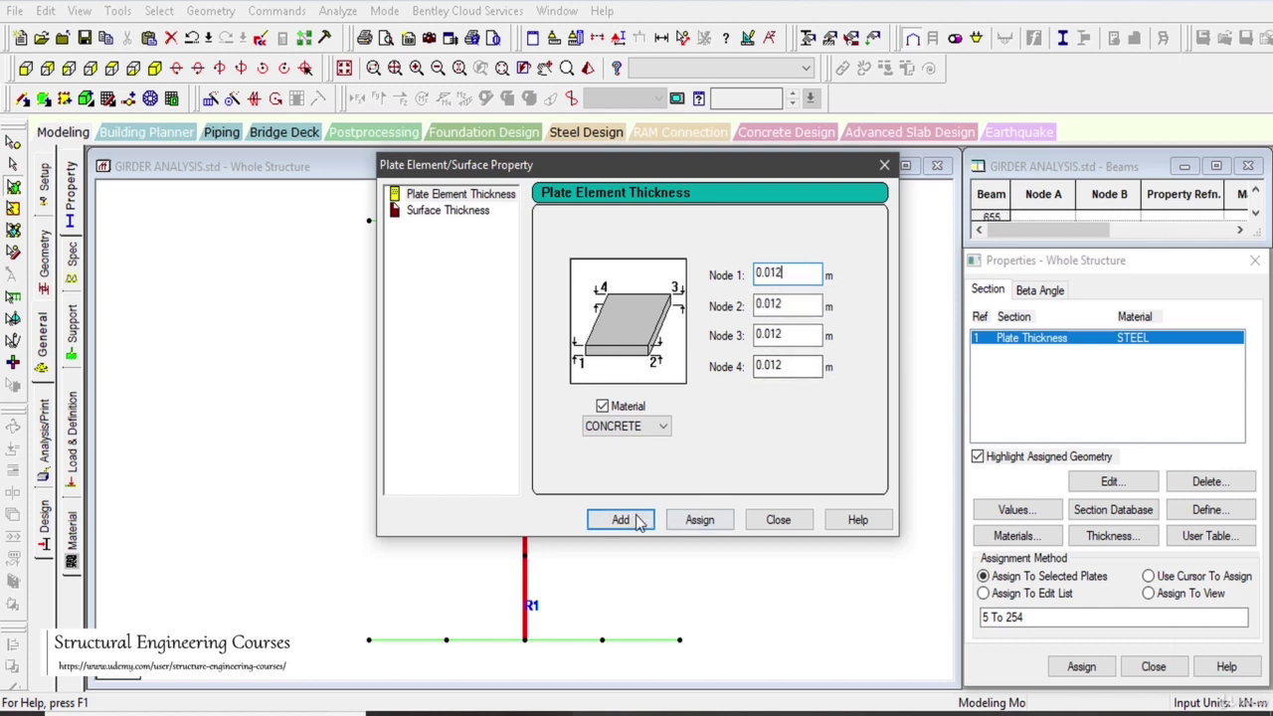
pyautogui.click(651, 428)
pyautogui.click(627, 443)
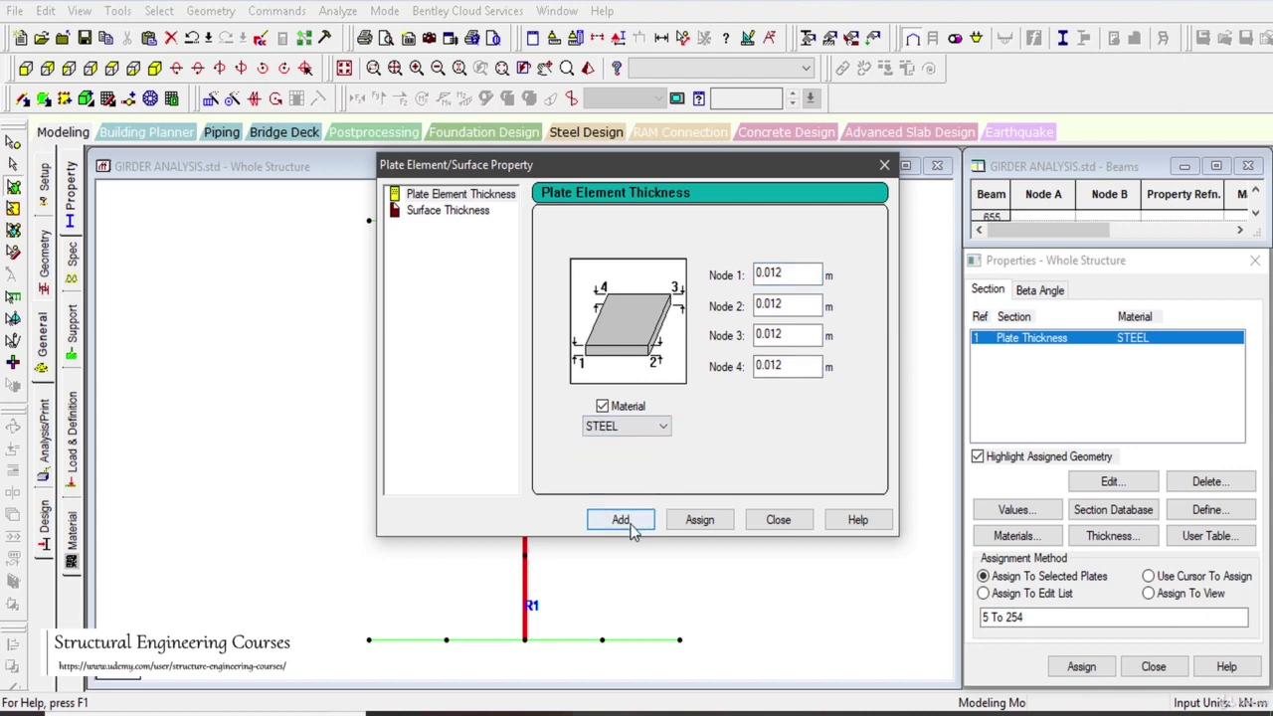
pyautogui.click(620, 519)
pyautogui.click(777, 519)
# Step: Select all plates of the upper and lower flanges and assign the 0.012 m steel plate thickness to them
pyautogui.moveTo(344, 204); pyautogui.dragTo(762, 222)
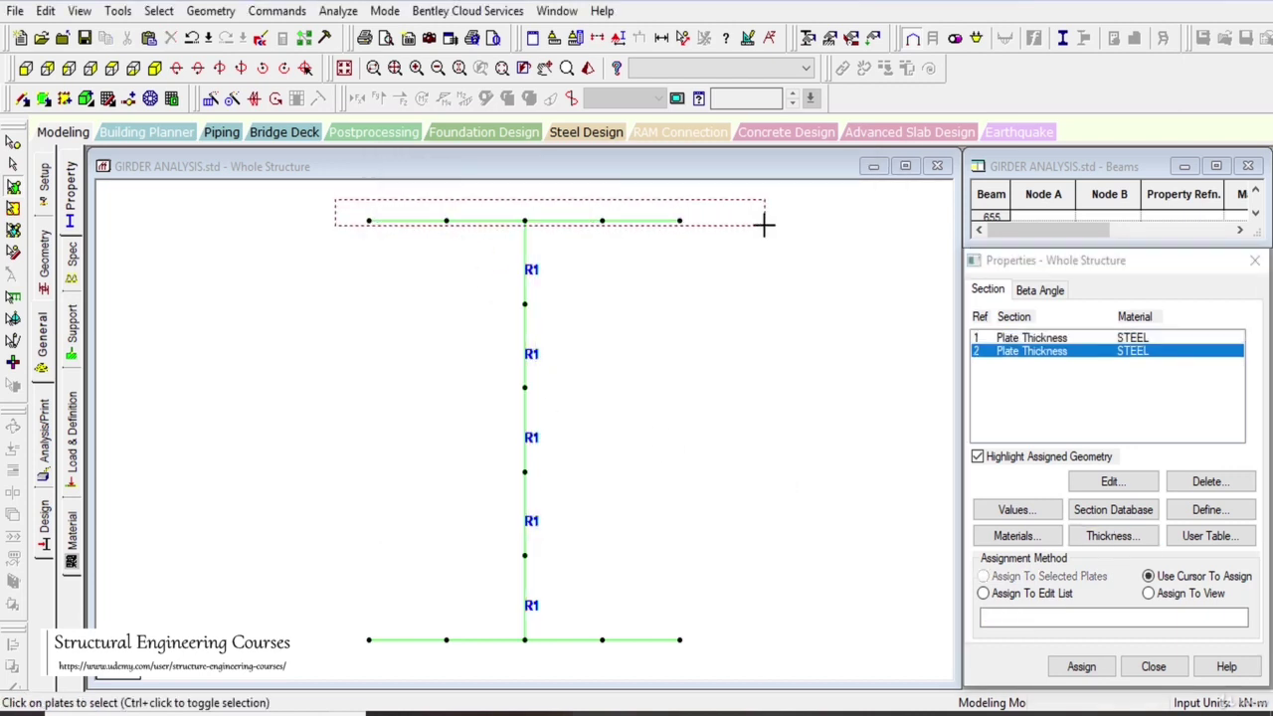
pyautogui.moveTo(327, 625); pyautogui.dragTo(935, 676)
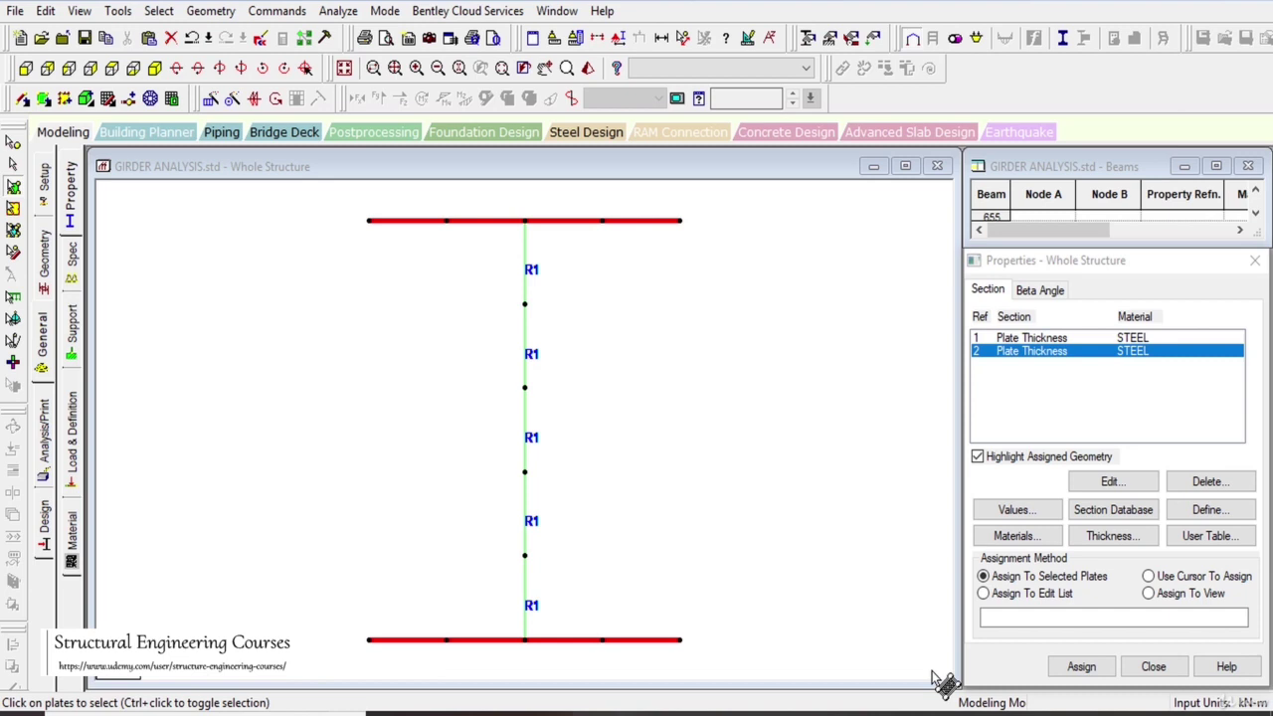
pyautogui.click(1081, 666)
pyautogui.click(1057, 520)
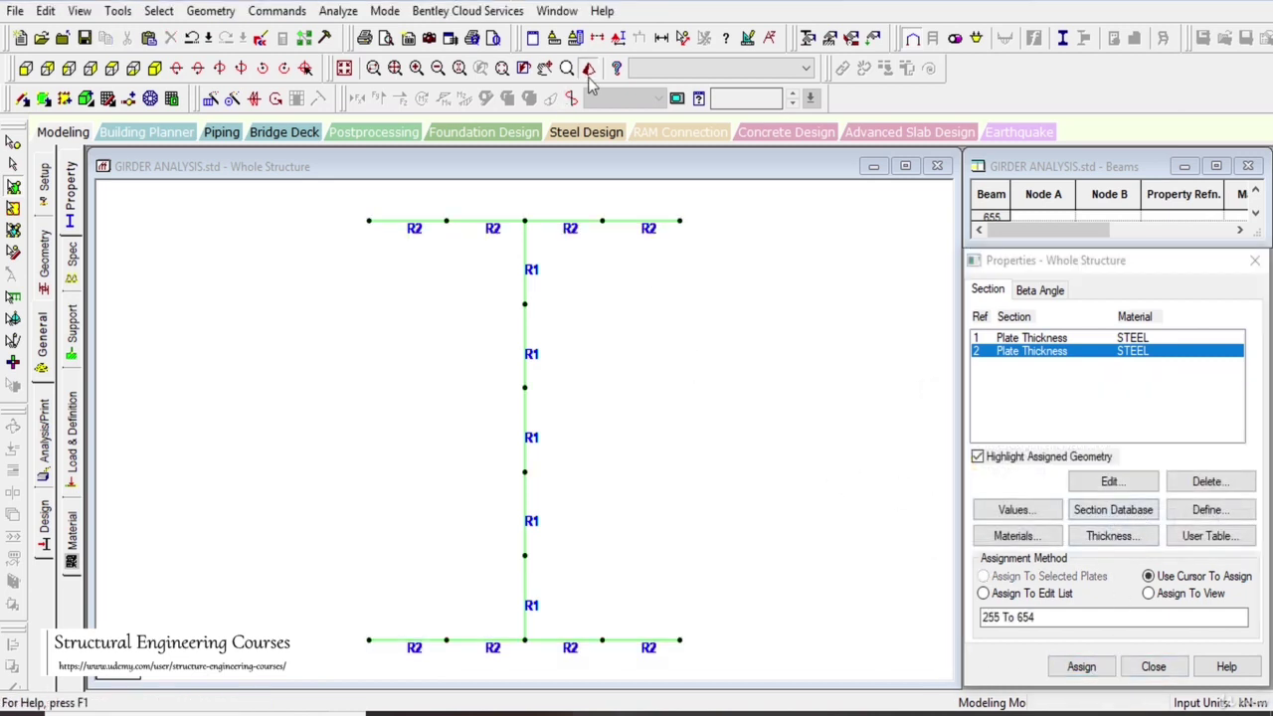
# Step: Inspect the girder in a 3D rendered view from another angle and close the rendered view
pyautogui.click(570, 99)
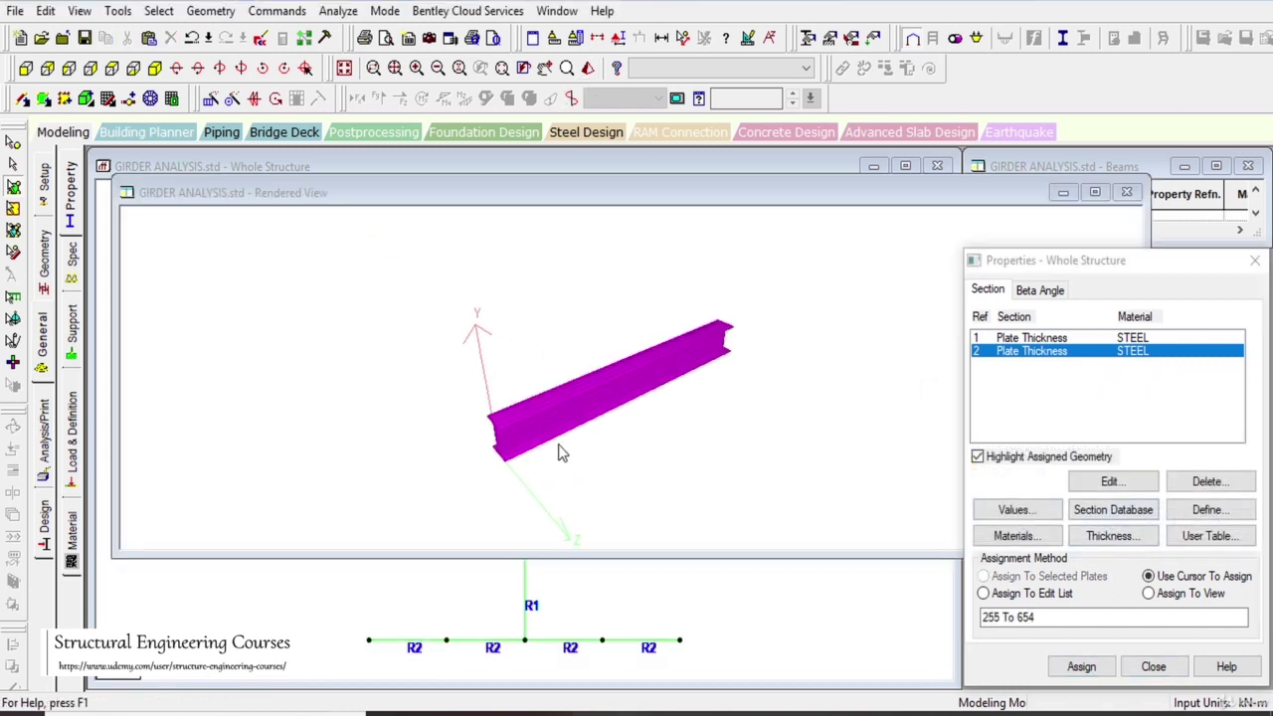
pyautogui.moveTo(571, 435); pyautogui.dragTo(584, 429)
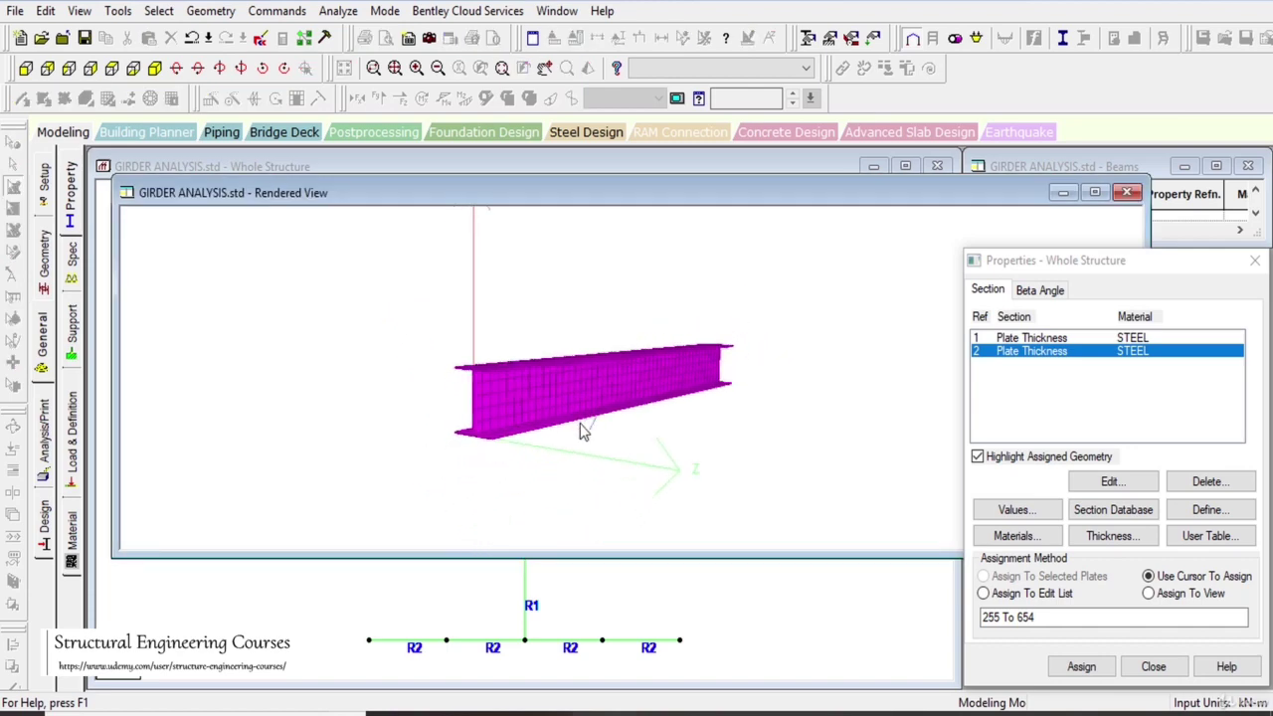
pyautogui.click(1126, 193)
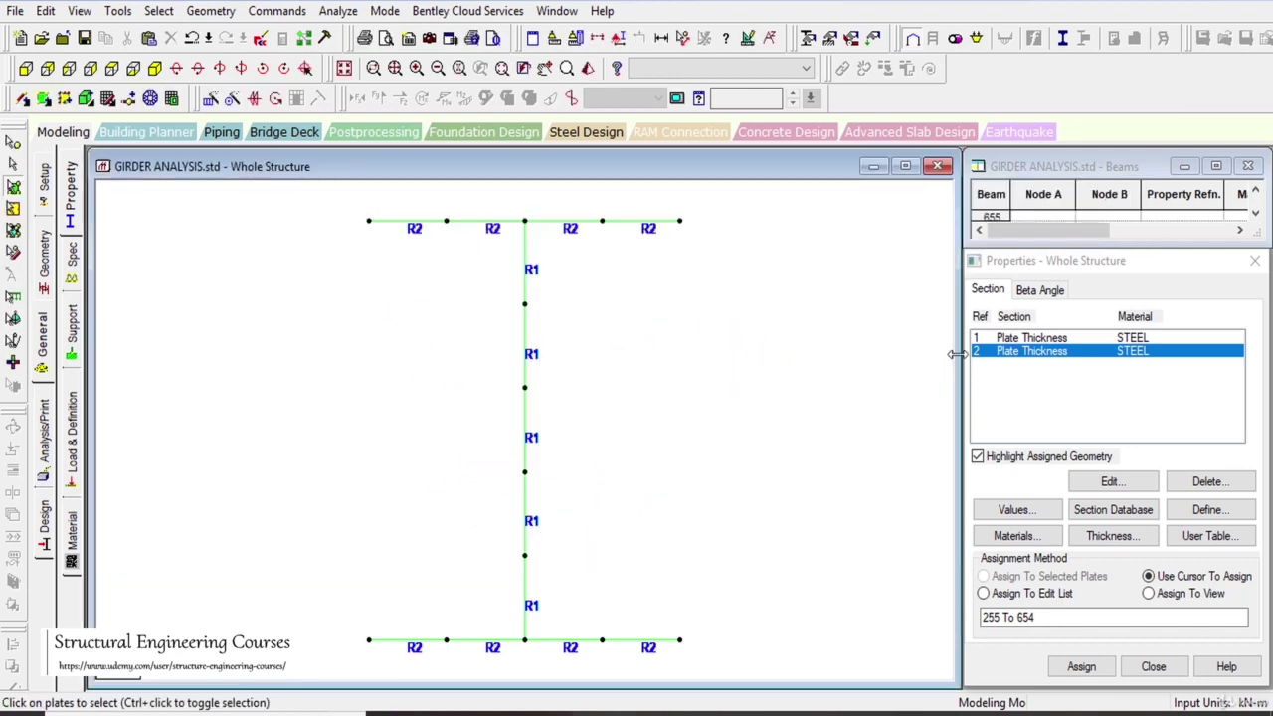
# Step: Review the node thicknesses and material of both plate thickness properties without changing them
pyautogui.doubleClick(1008, 352)
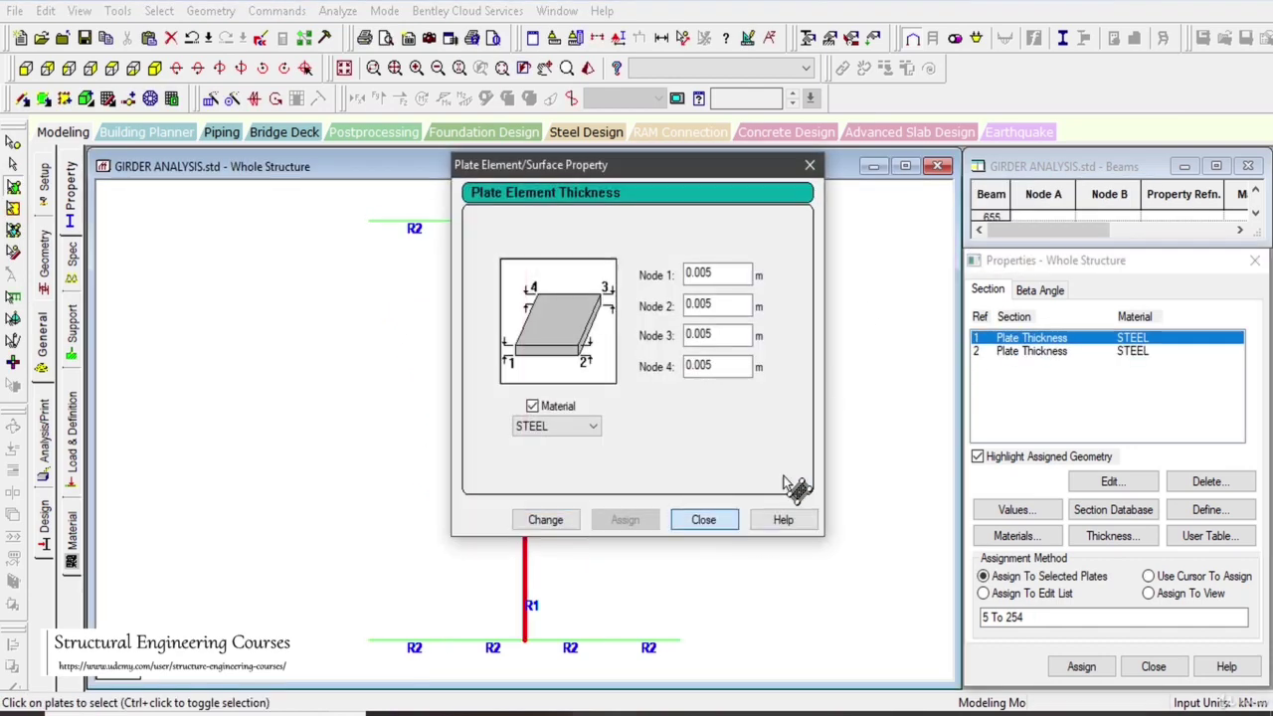
pyautogui.click(701, 517)
pyautogui.doubleClick(1027, 354)
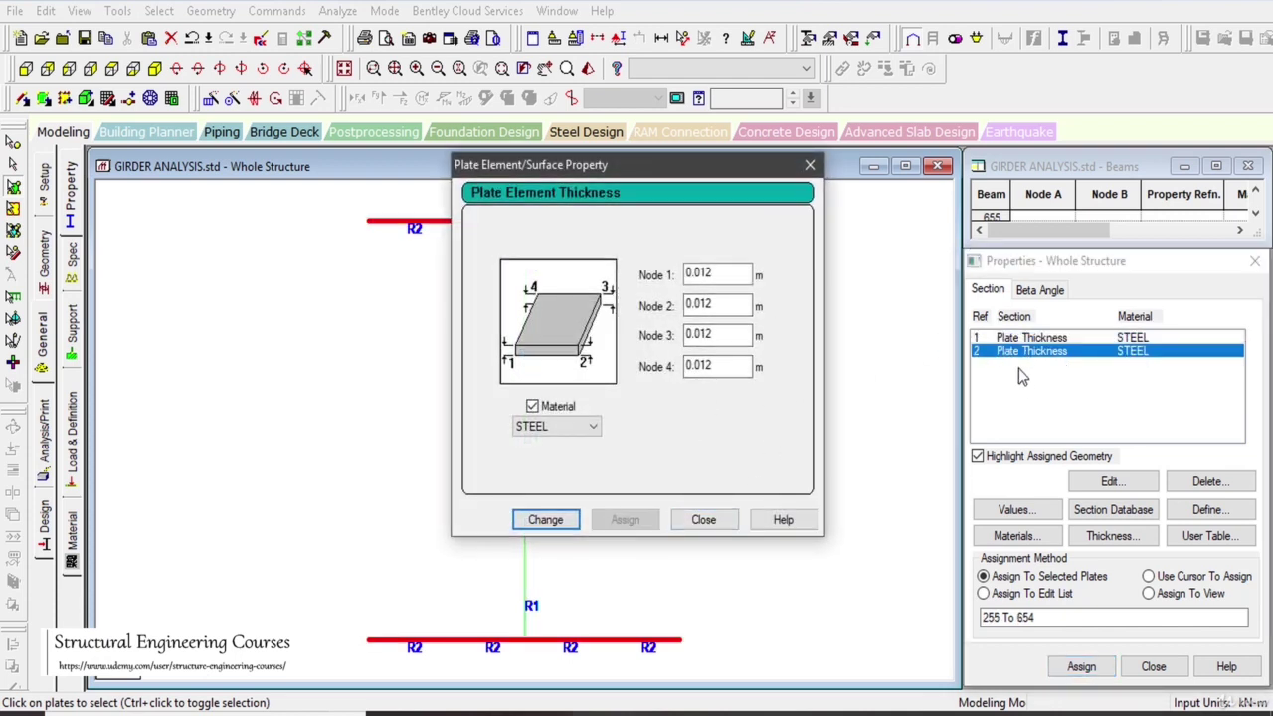
pyautogui.click(712, 519)
# Step: Create a fixed support for the girder and make it the support to assign
pyautogui.click(346, 70)
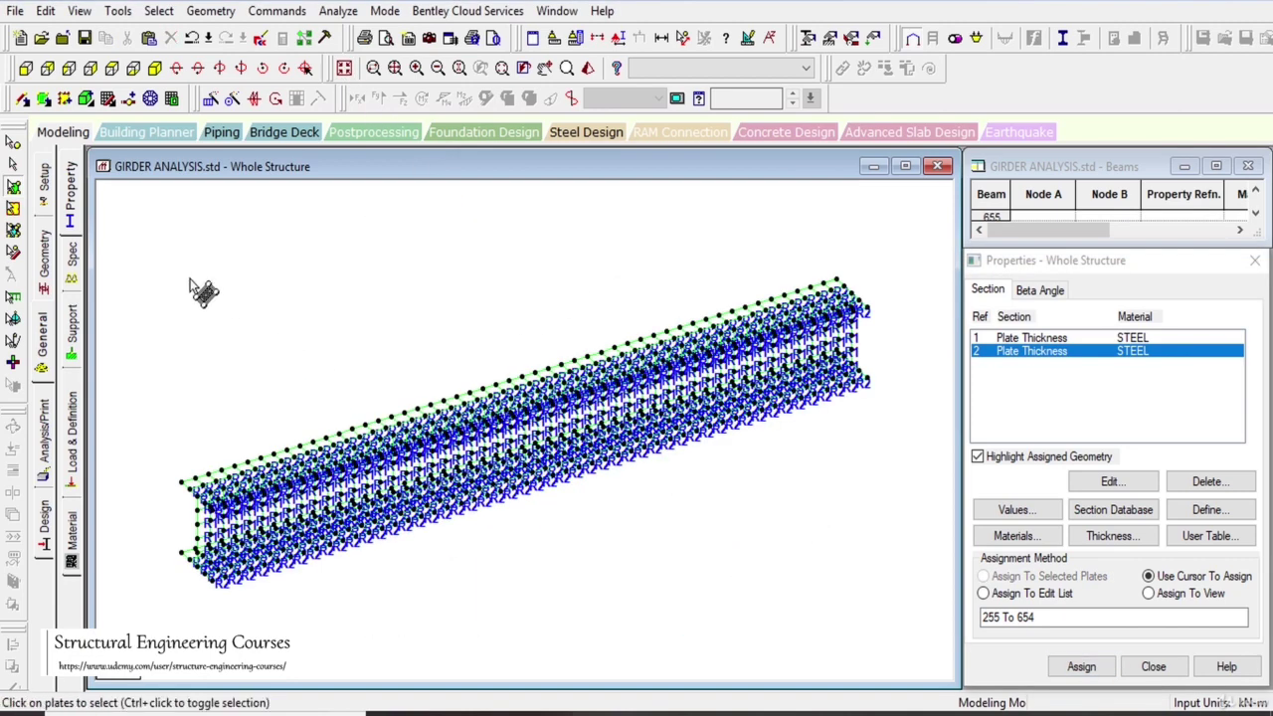
pyautogui.click(72, 329)
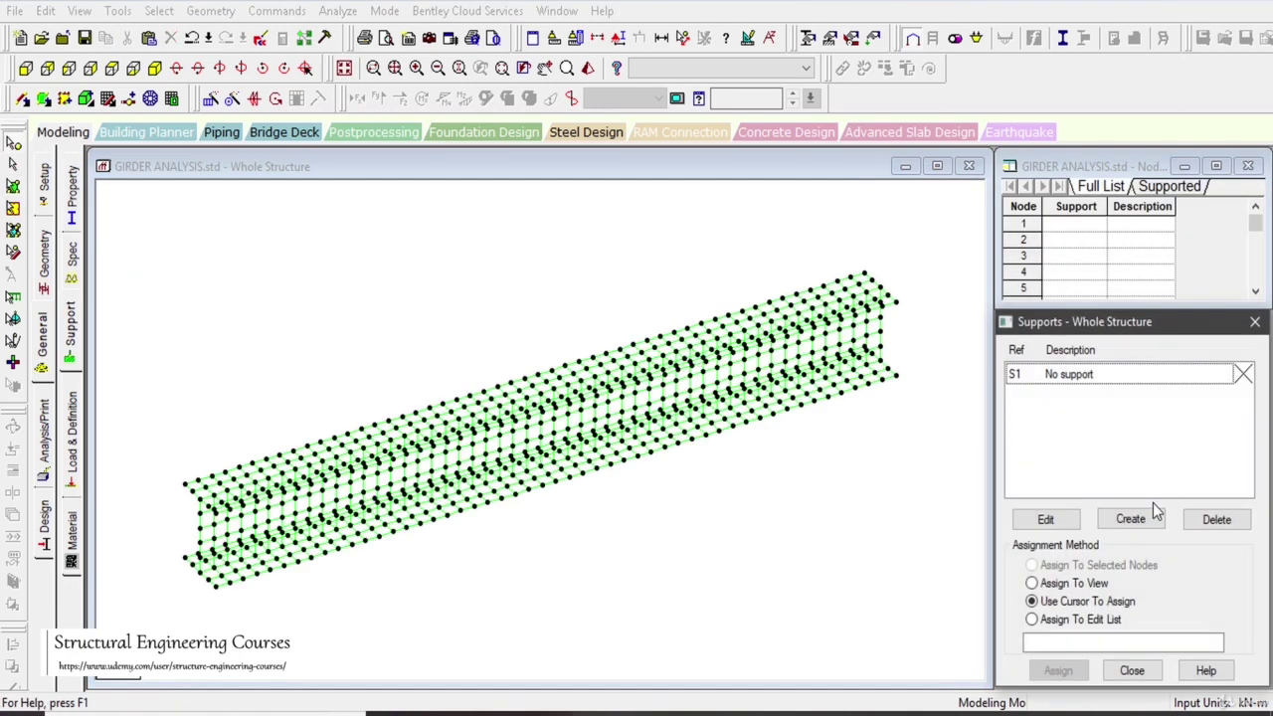
pyautogui.click(1131, 518)
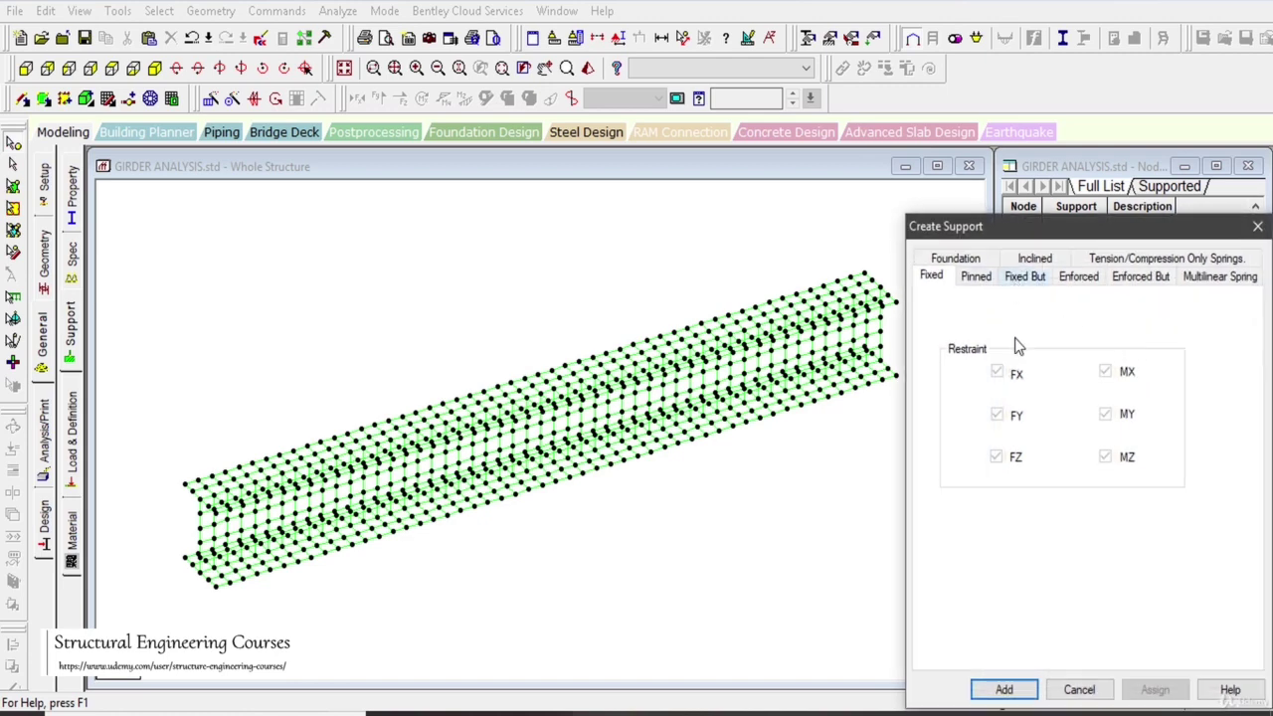
pyautogui.click(1006, 689)
pyautogui.click(1085, 398)
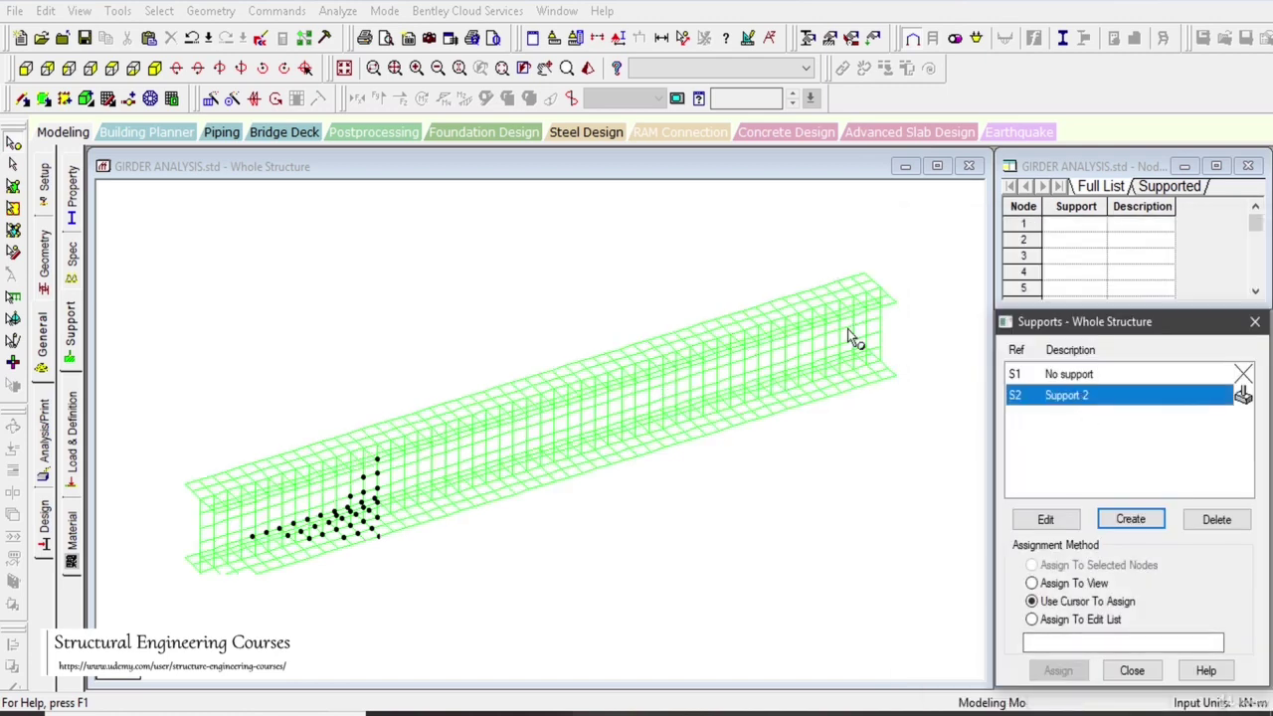
# Step: Assign the fixed support to all nodes at the girder's left end and clear the selection
pyautogui.click(111, 67)
pyautogui.moveTo(156, 360); pyautogui.dragTo(182, 500)
pyautogui.click(1057, 671)
pyautogui.click(1144, 558)
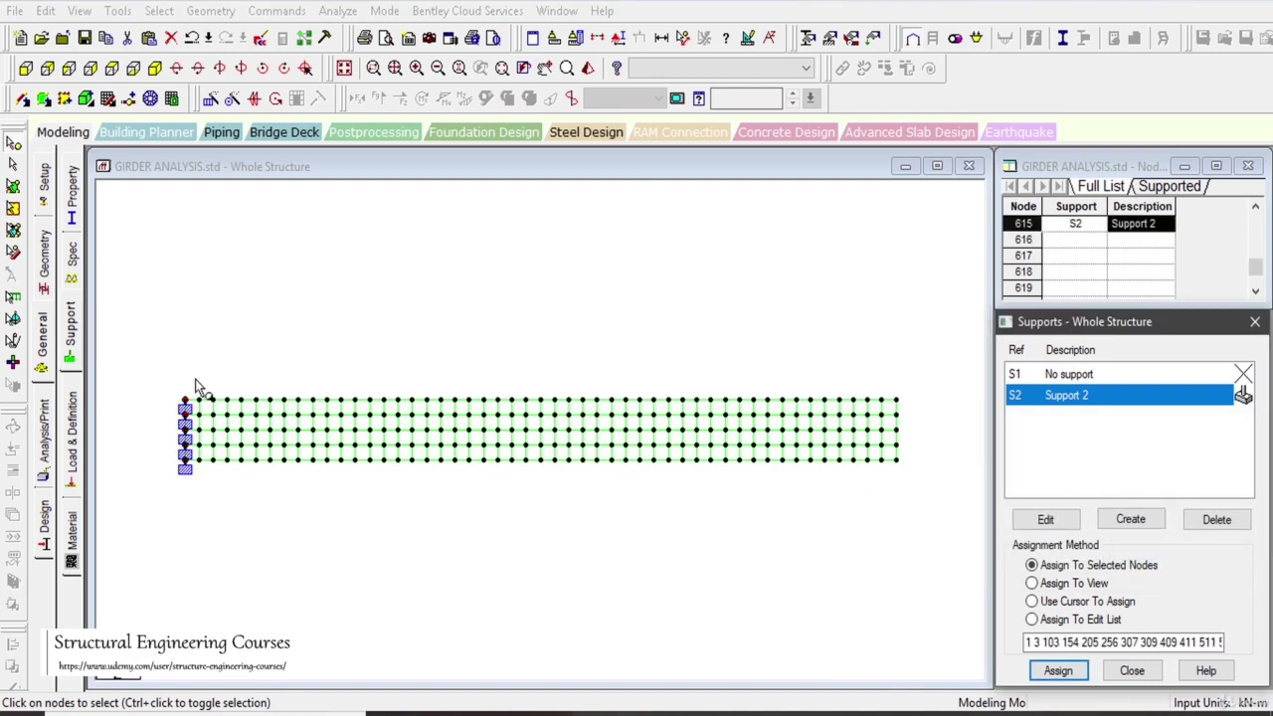
pyautogui.click(154, 67)
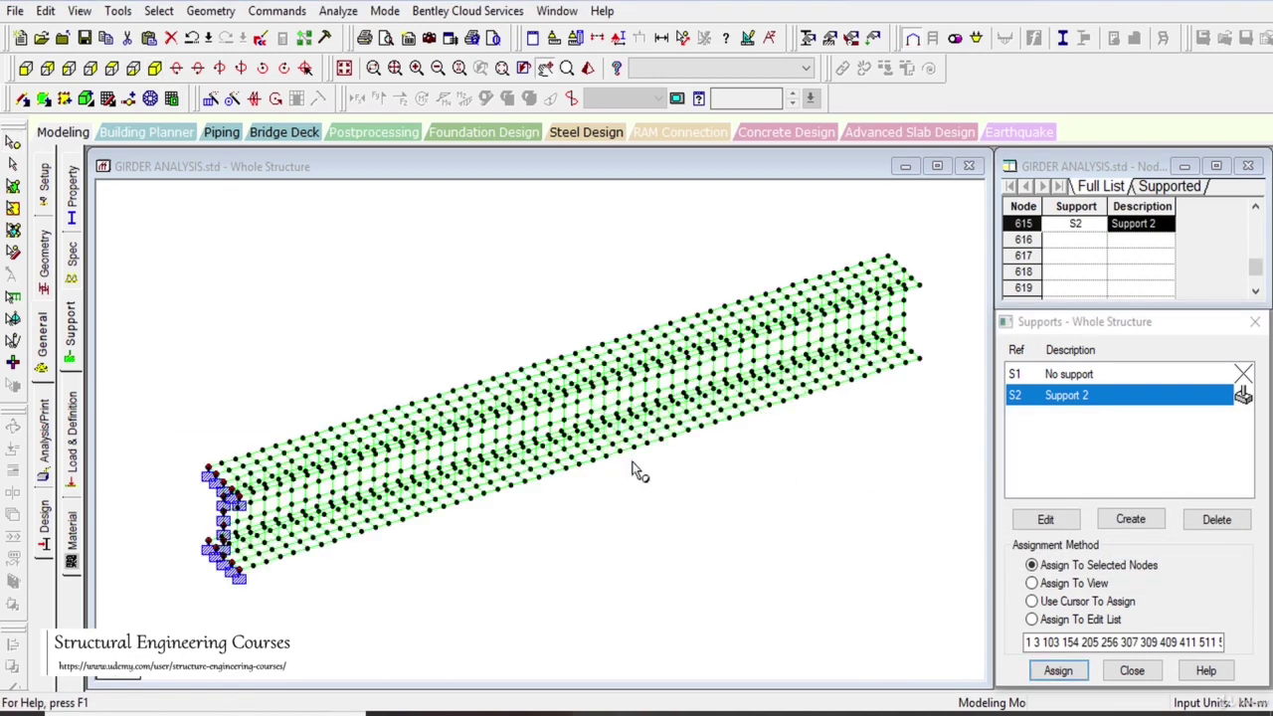
pyautogui.moveTo(572, 517); pyautogui.dragTo(671, 603)
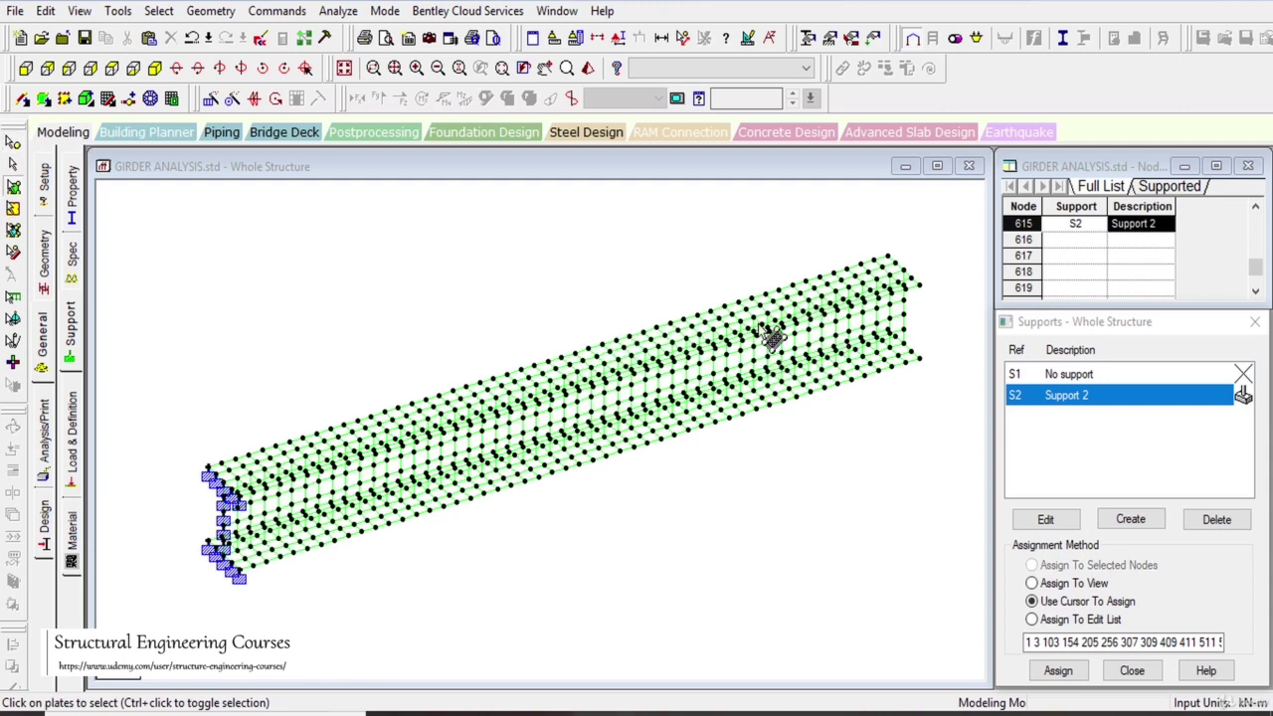
pyautogui.moveTo(290, 257); pyautogui.dragTo(362, 339)
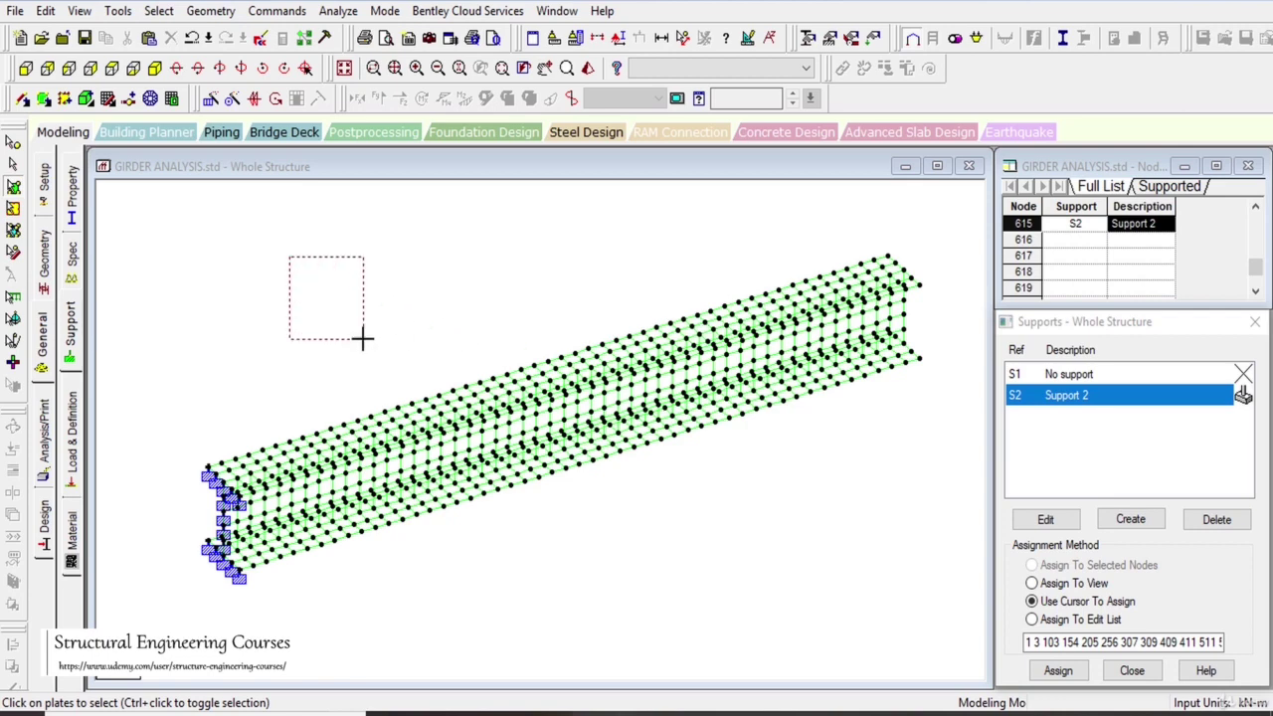
pyautogui.click(68, 216)
pyautogui.click(72, 261)
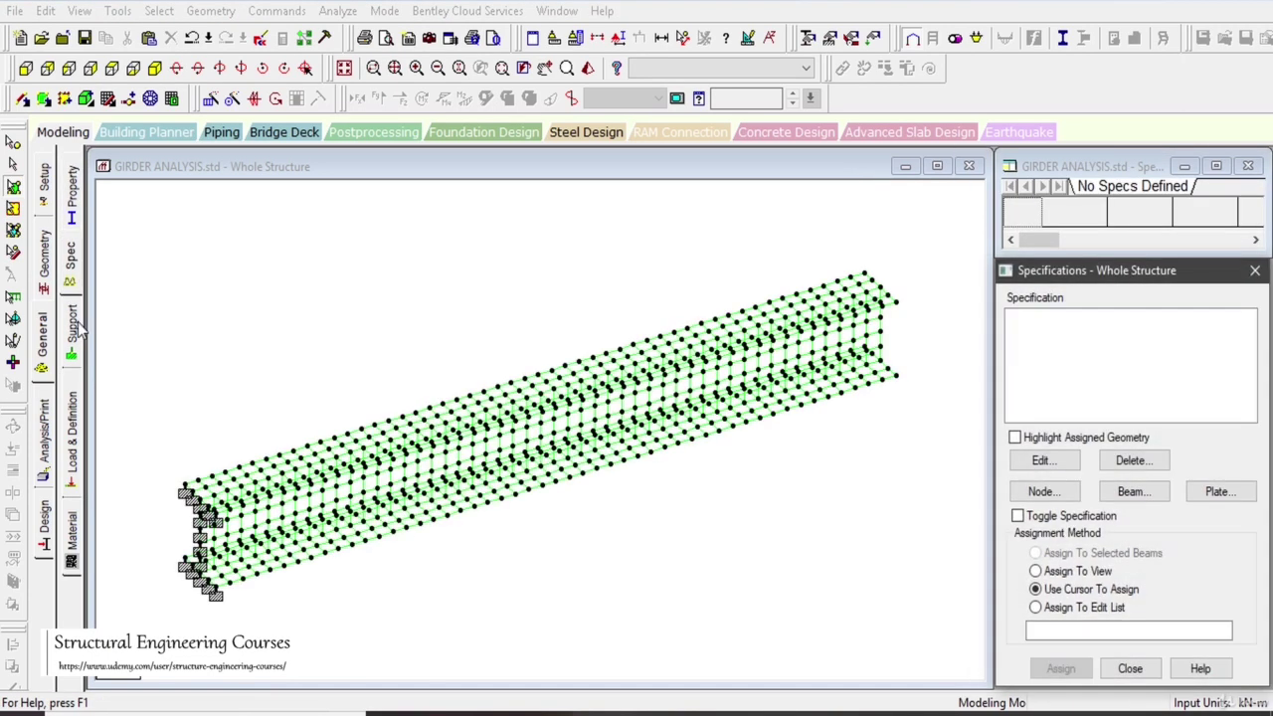
pyautogui.click(71, 325)
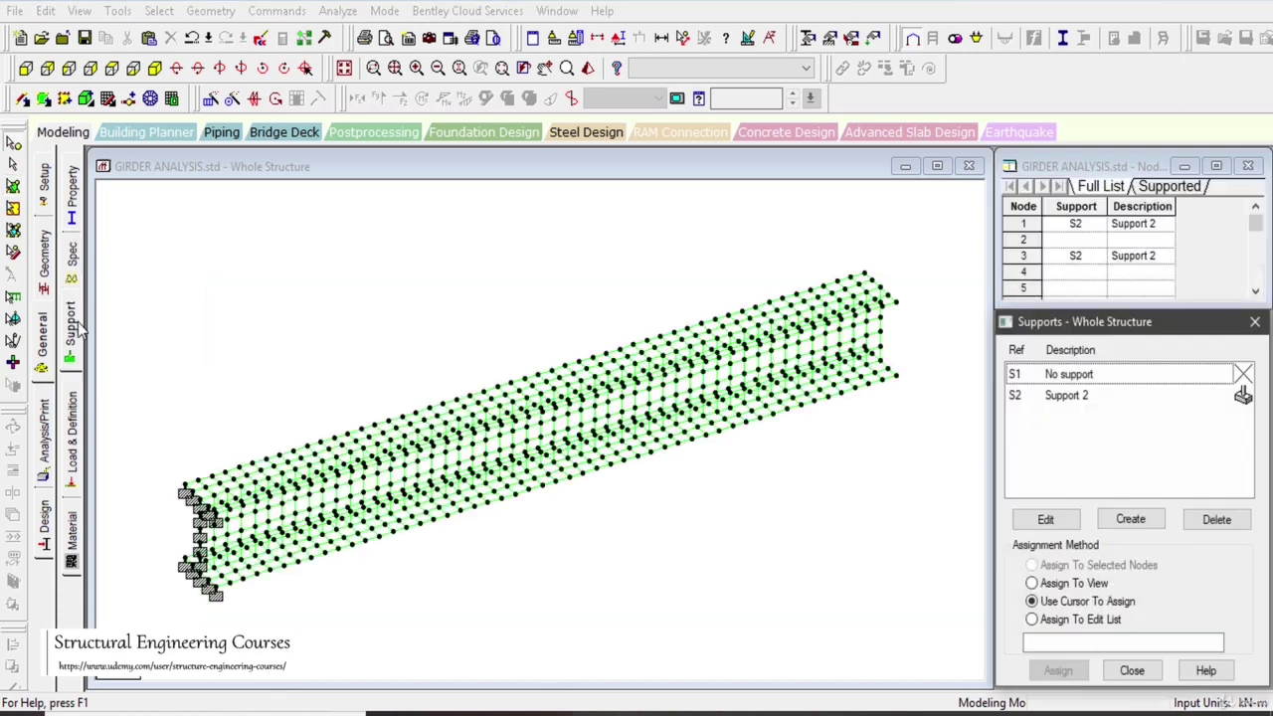
# Step: Add primary load case 1 titled "buckling" with loading type None
pyautogui.click(71, 437)
pyautogui.click(1057, 201)
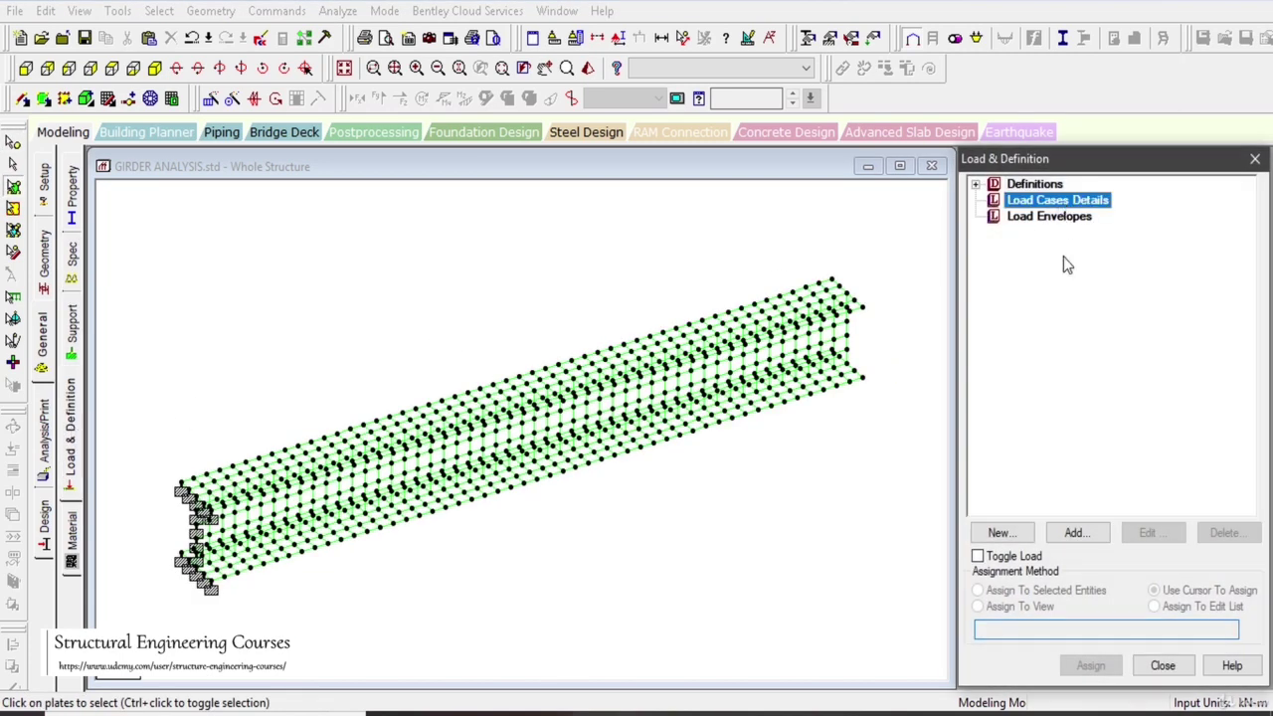
pyautogui.click(1075, 533)
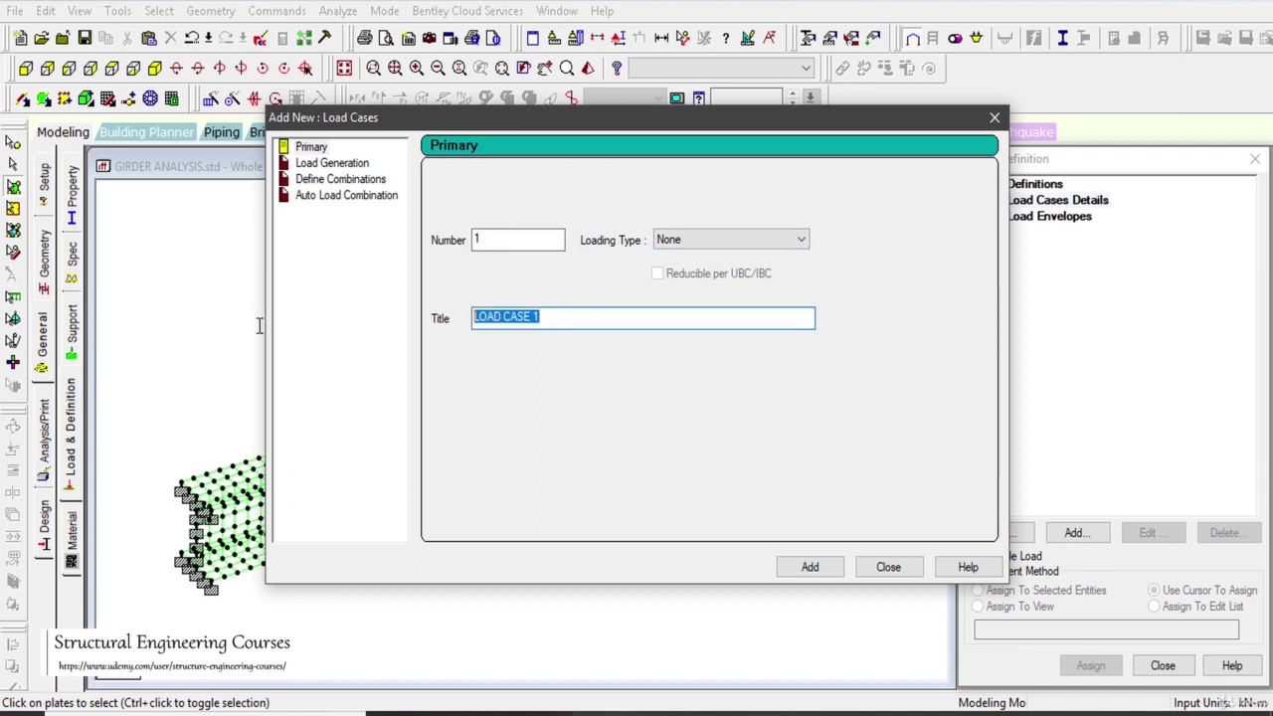
pyautogui.write('buckling')
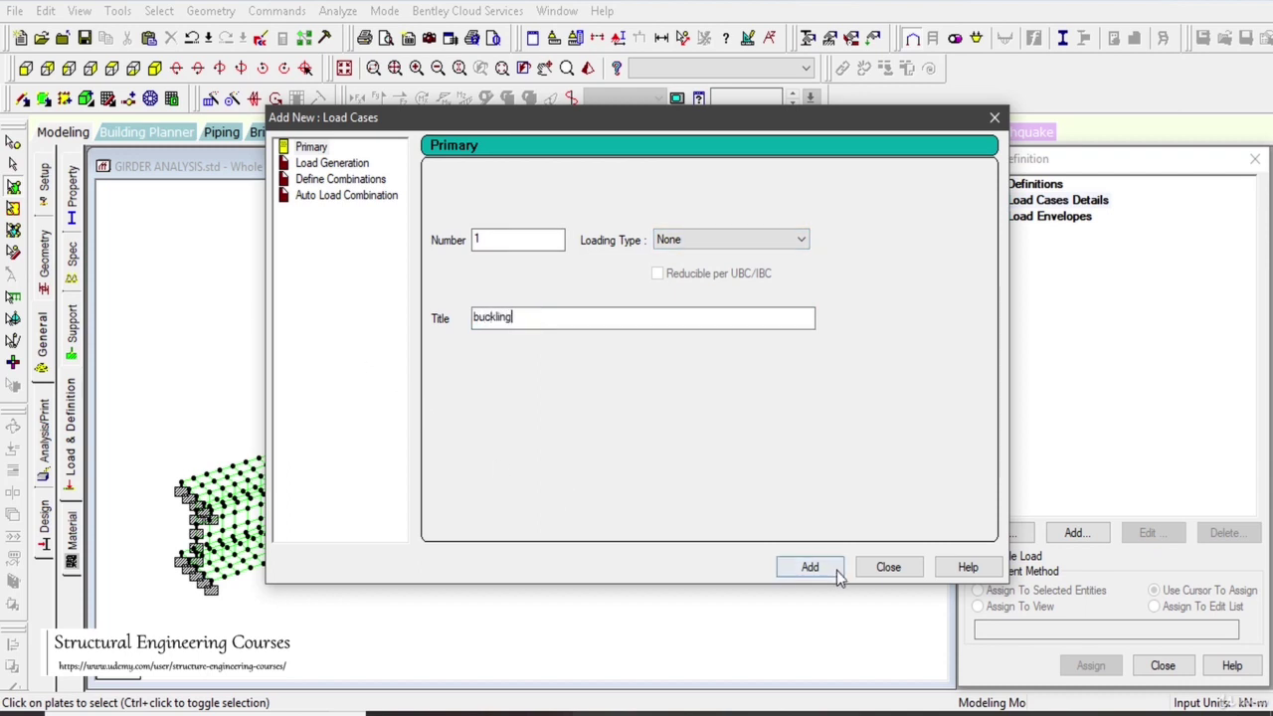
pyautogui.click(811, 567)
pyautogui.click(891, 564)
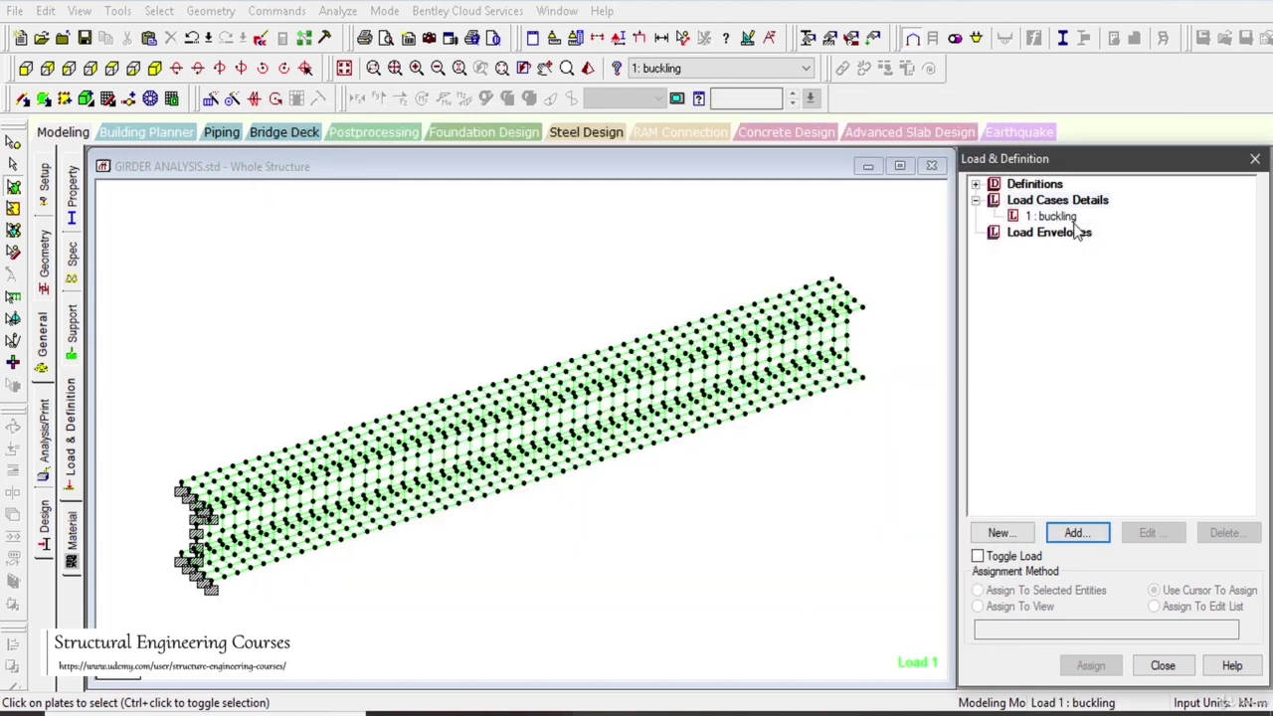
# Step: Select the mid-height web node at the girder's free end and add a 60 kN Fz nodal load to the buckling case
pyautogui.scroll(5, 851, 343)
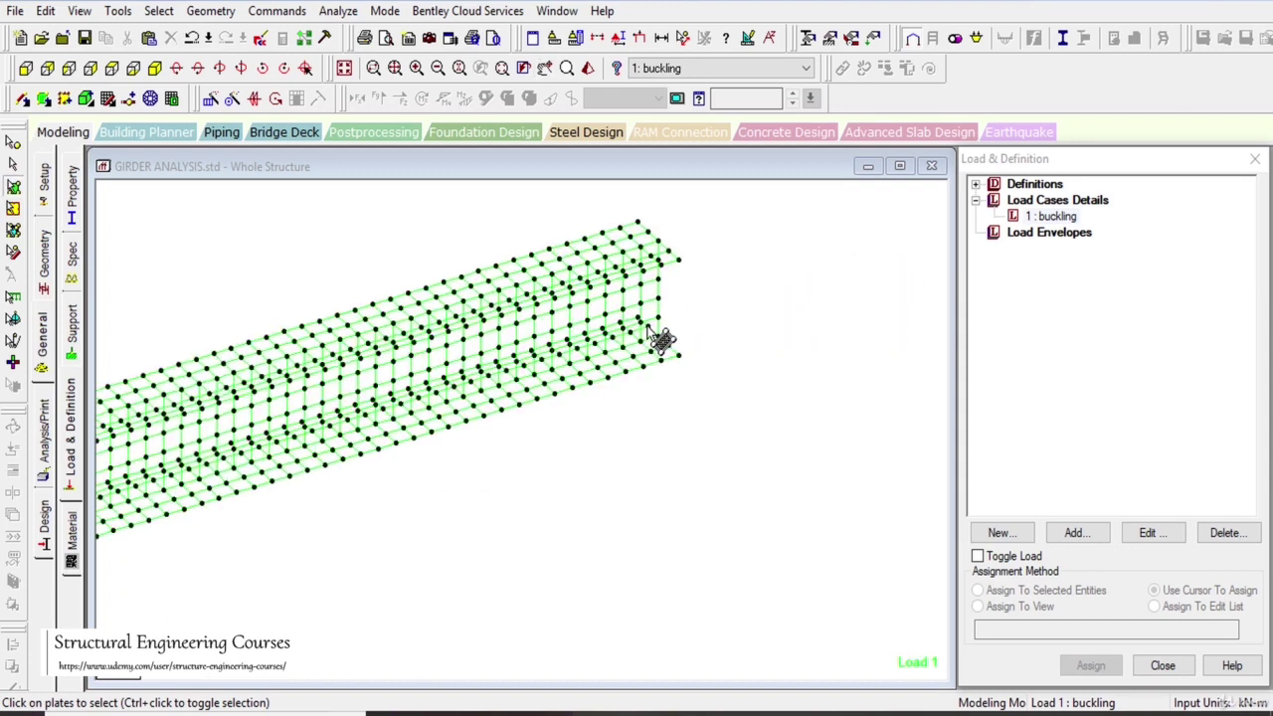
pyautogui.click(12, 147)
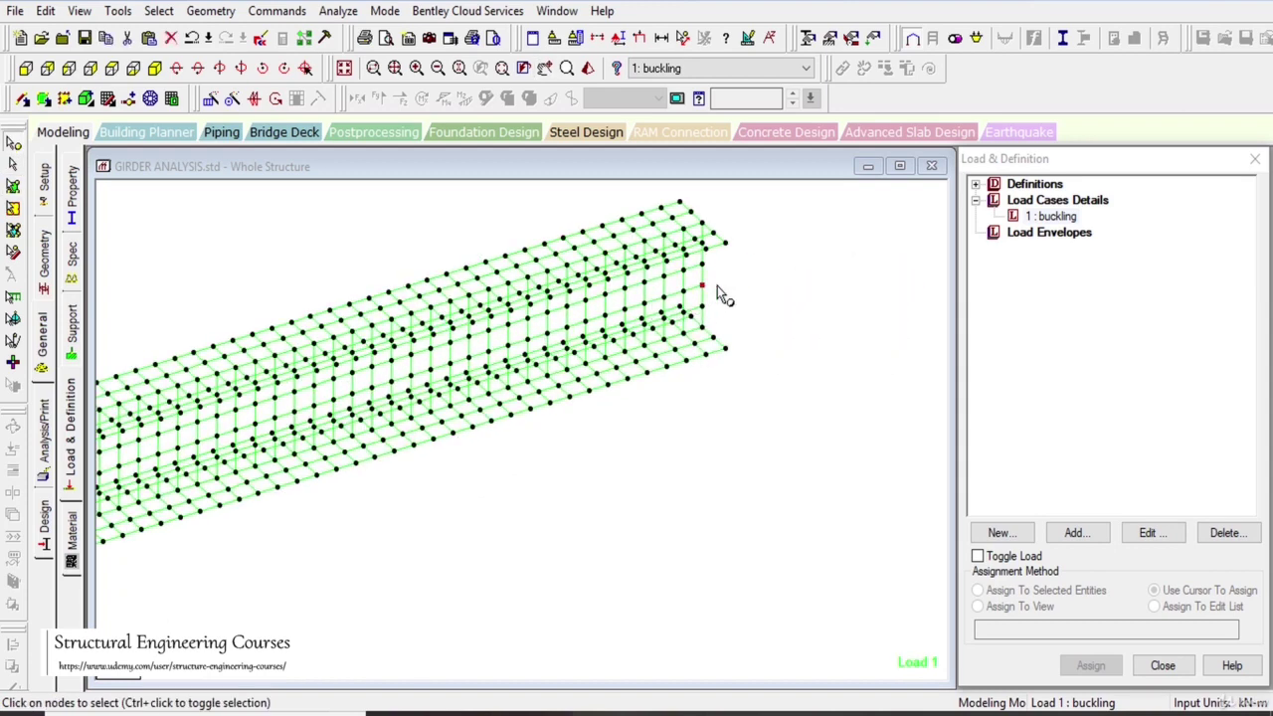
pyautogui.click(1052, 215)
pyautogui.click(1076, 532)
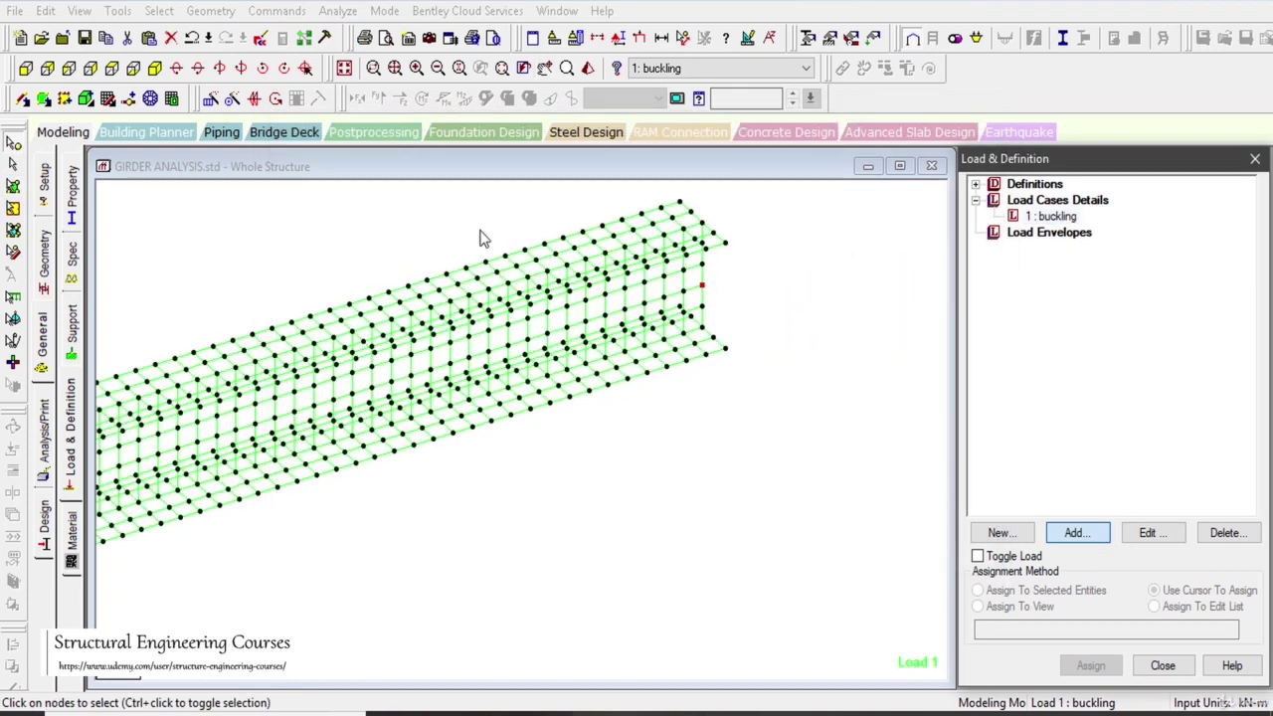
pyautogui.click(238, 91)
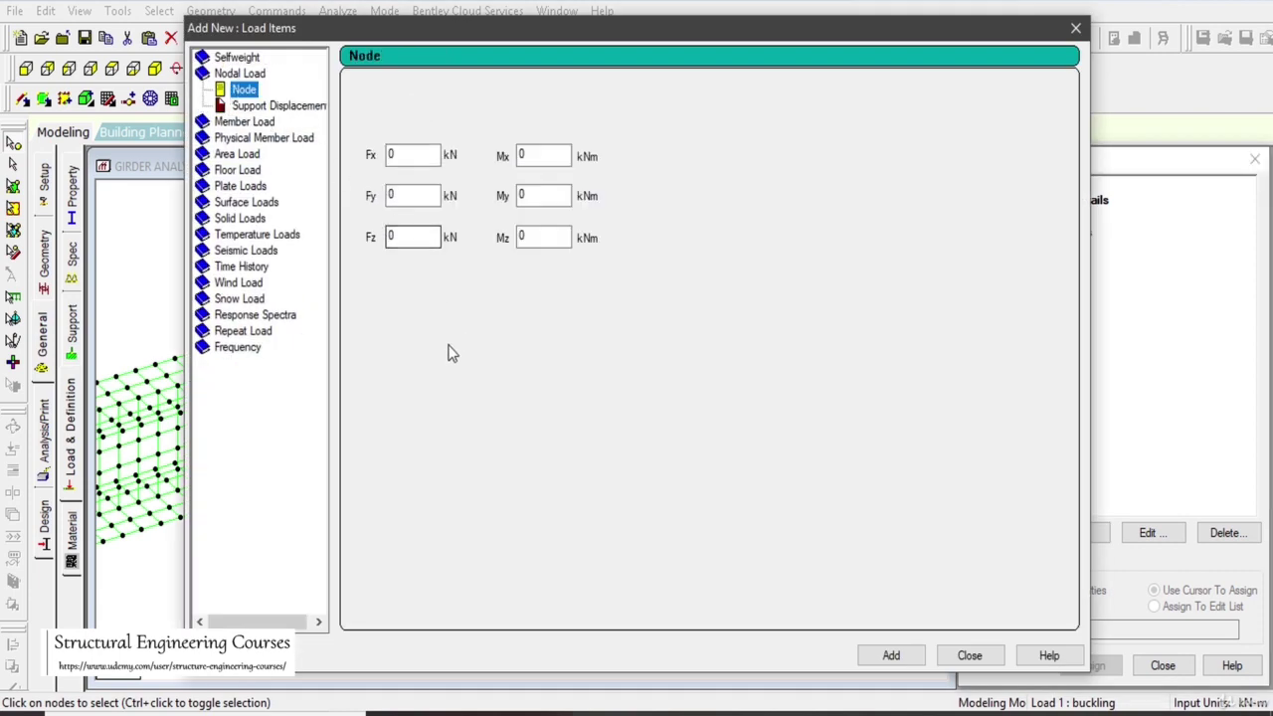
pyautogui.doubleClick(406, 238)
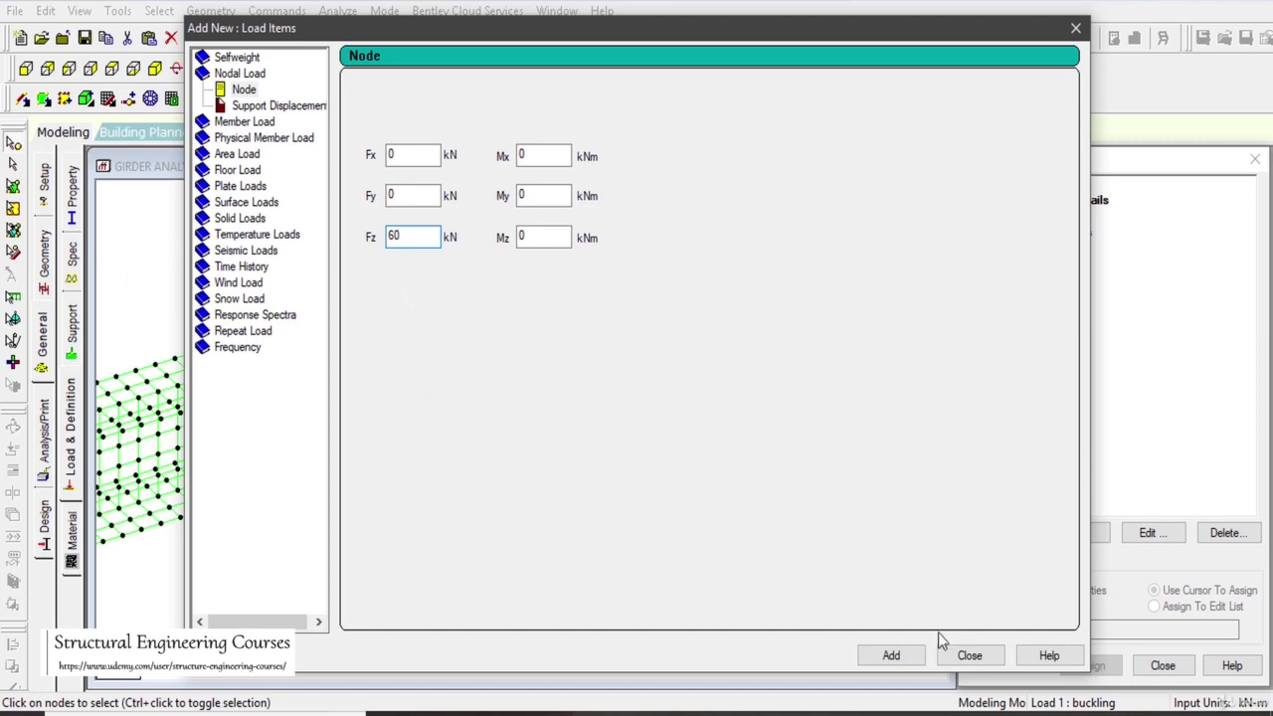
pyautogui.click(967, 656)
# Step: Assign the 60 kN Fz load to the selected web node at the free end
pyautogui.click(1070, 233)
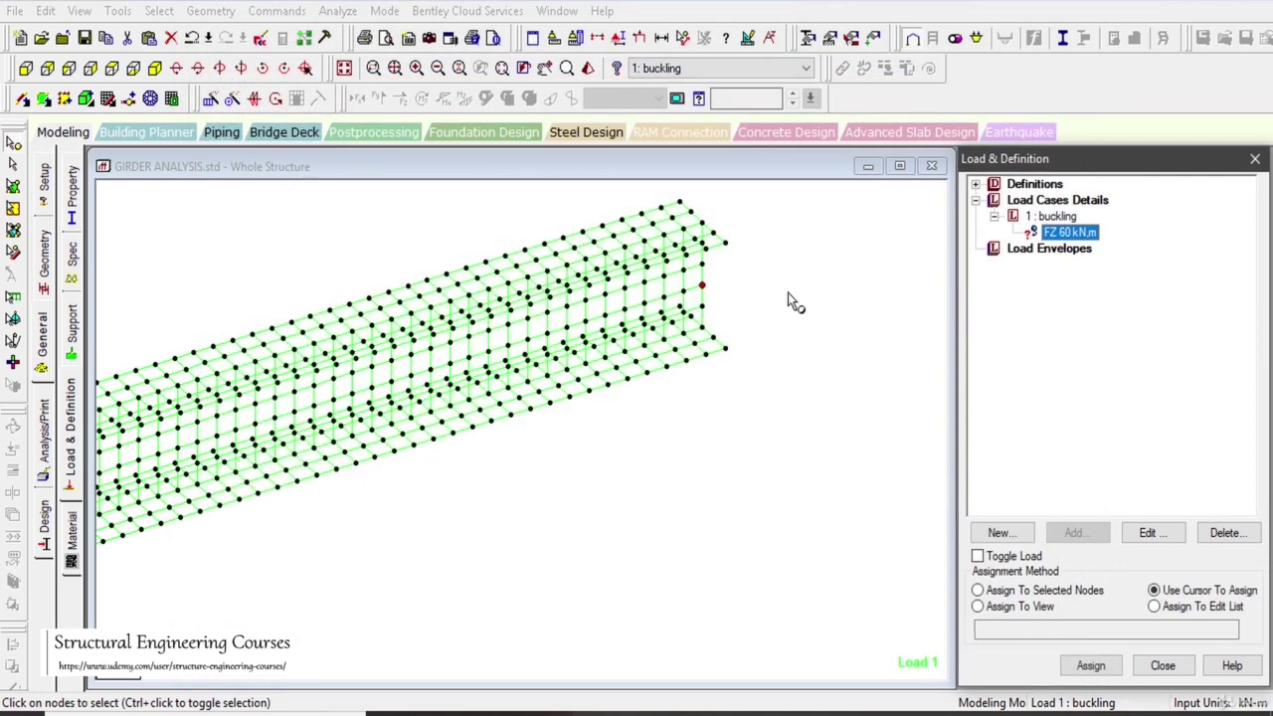
pyautogui.click(1034, 590)
pyautogui.click(1090, 665)
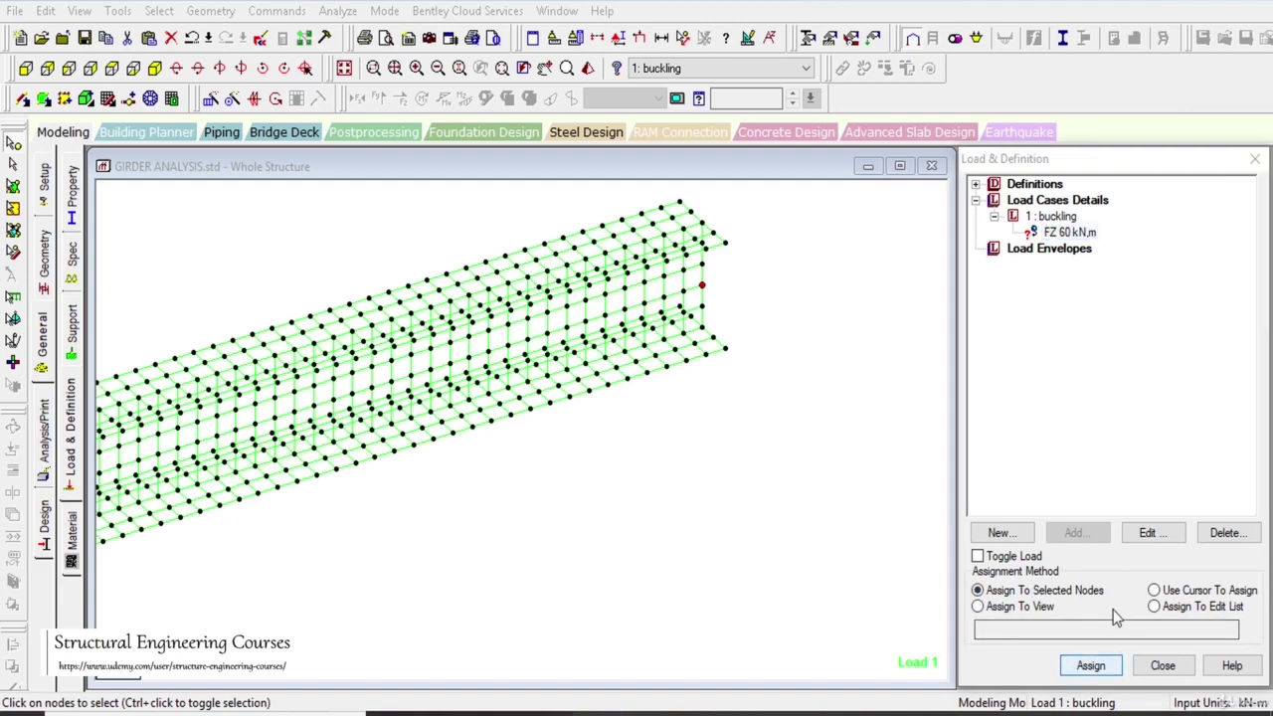
pyautogui.click(1142, 472)
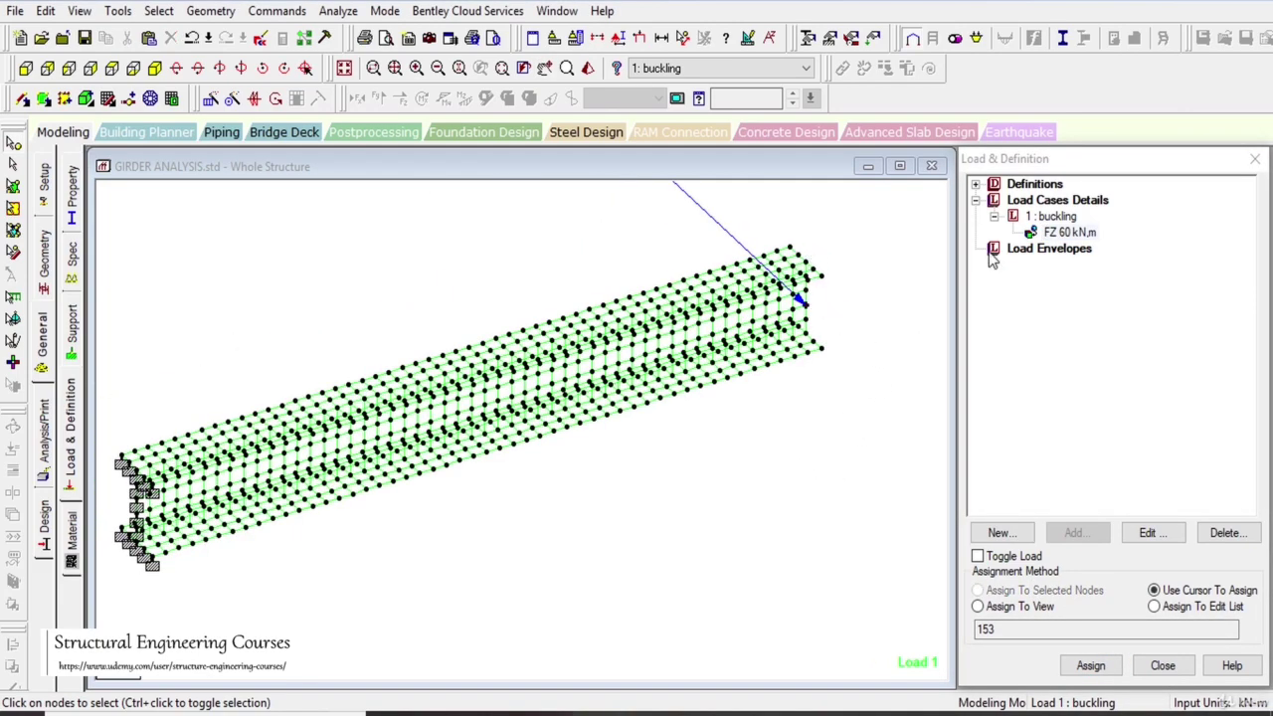
# Step: Add a second nodal load with Fy of -10 kN to the buckling load case
pyautogui.click(1070, 232)
pyautogui.click(1056, 218)
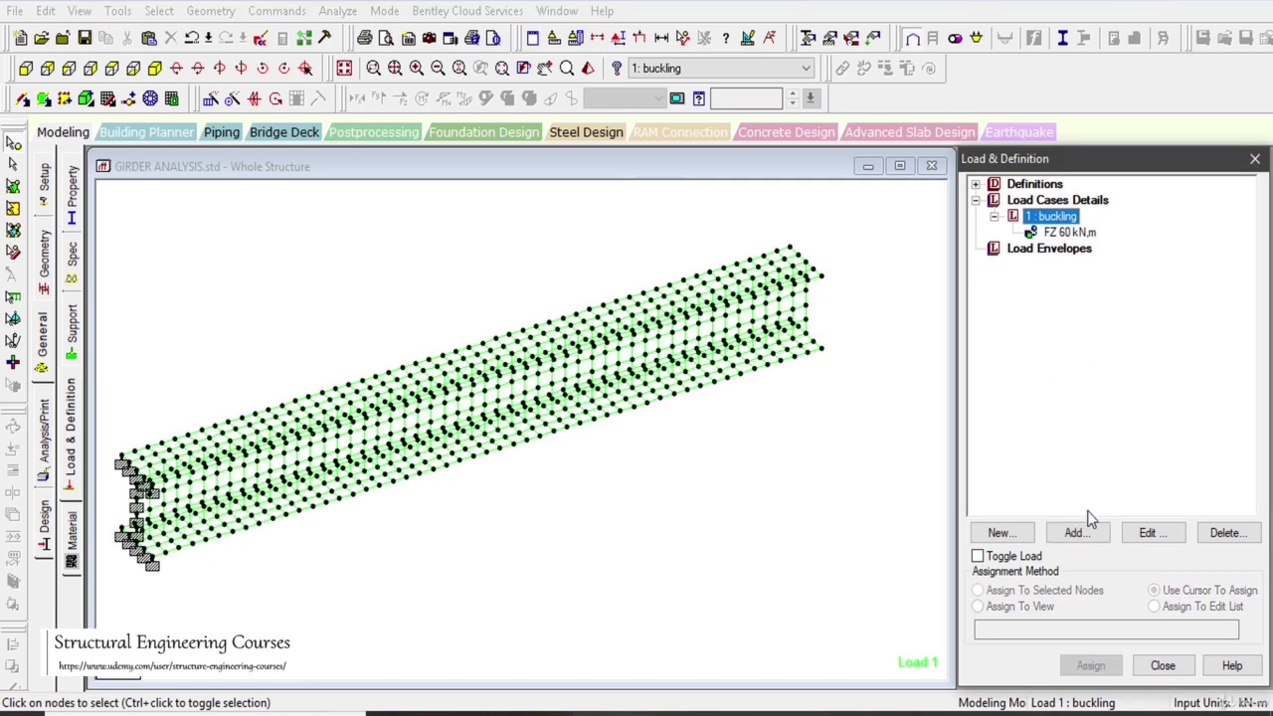
pyautogui.click(1074, 532)
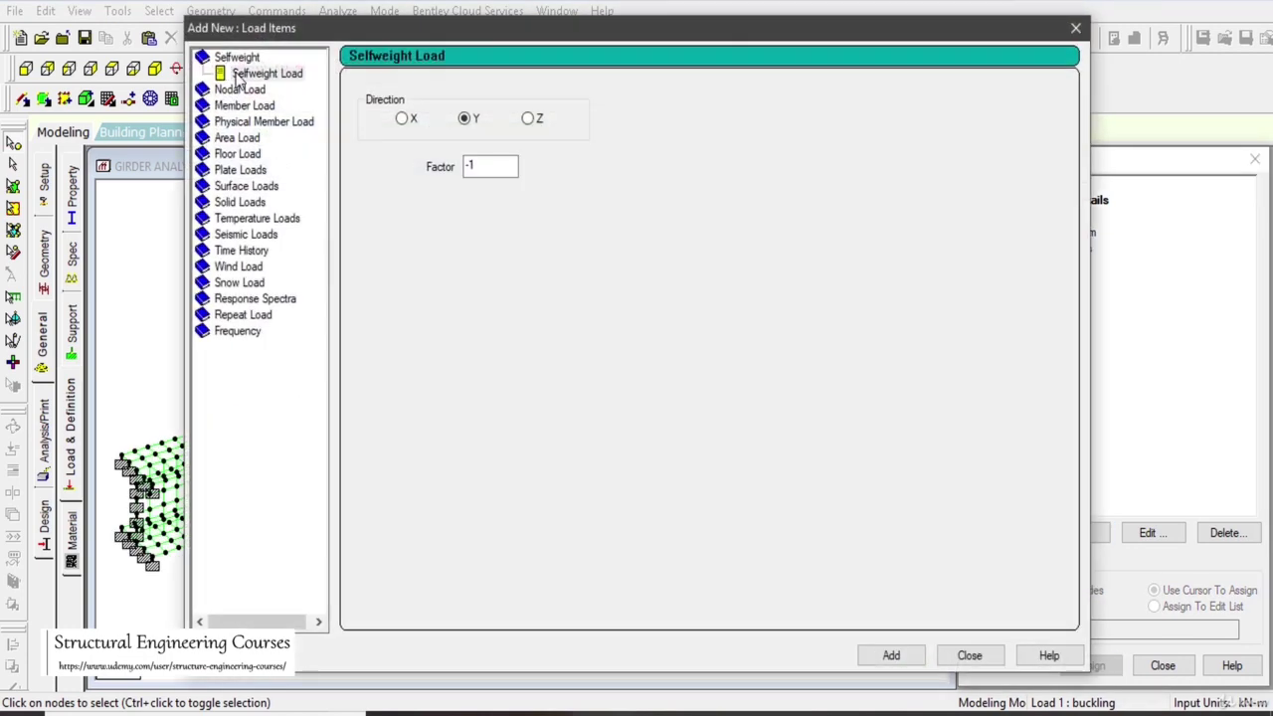
pyautogui.click(240, 89)
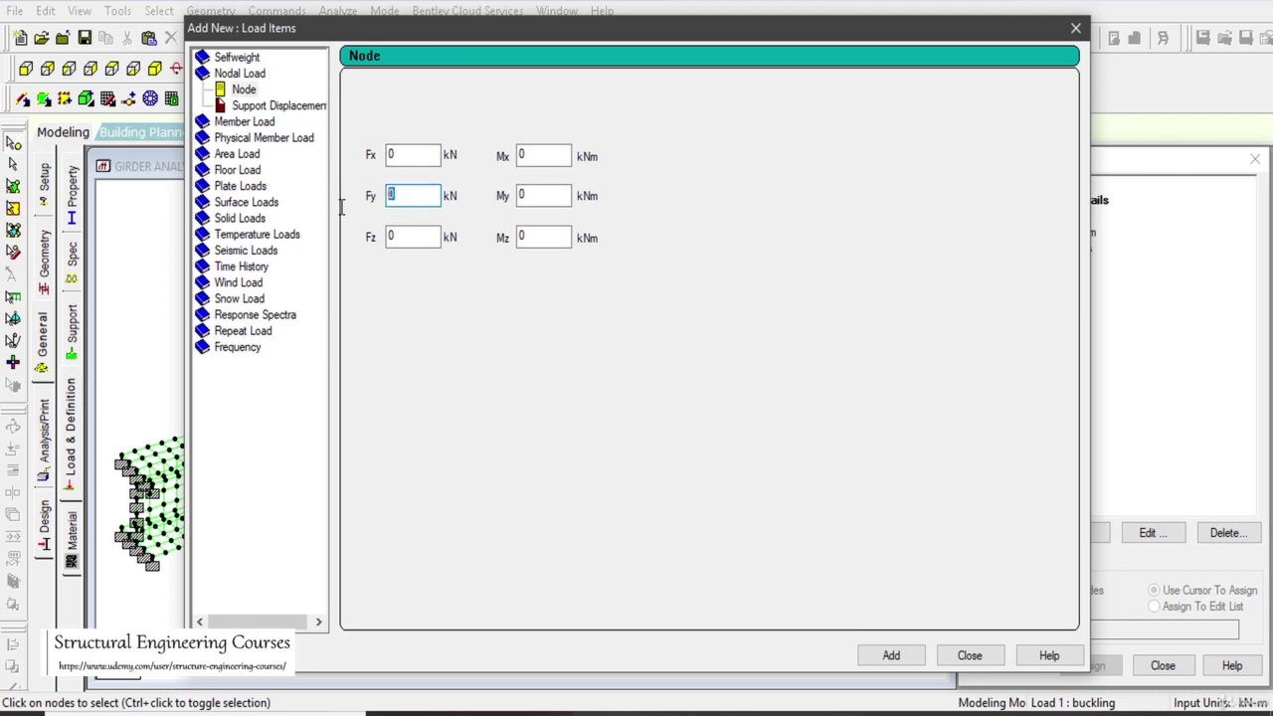
pyautogui.write('-10')
pyautogui.click(891, 655)
pyautogui.click(970, 656)
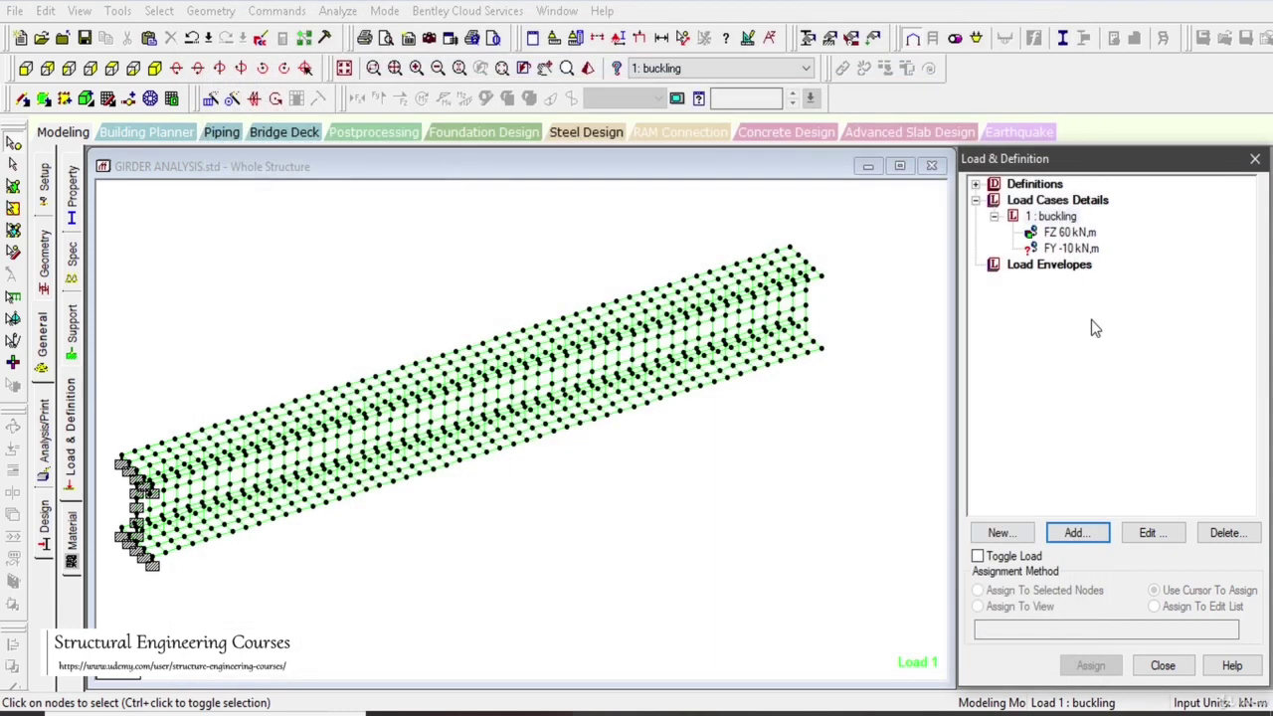
# Step: Assign the -10 kN Fy load to the node at the middle of the top flange on the girder's free end
pyautogui.click(1069, 249)
pyautogui.click(807, 263)
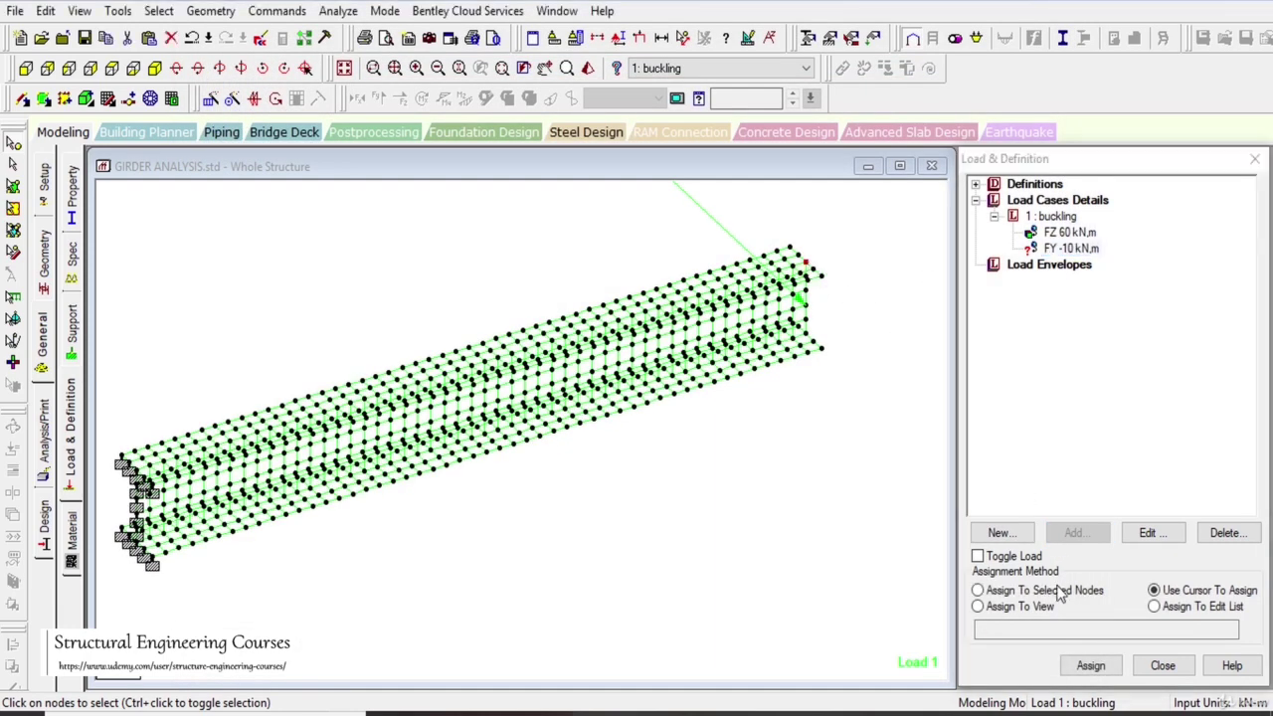
pyautogui.click(978, 590)
pyautogui.click(1090, 666)
pyautogui.click(1142, 470)
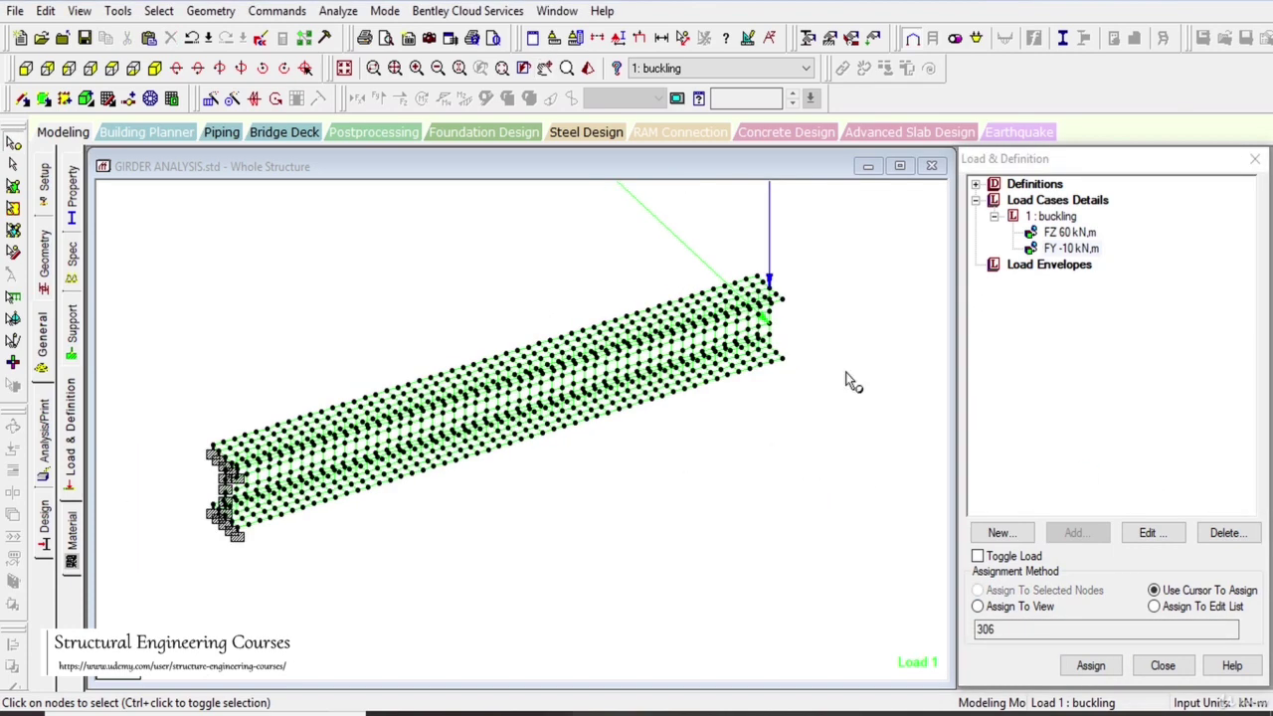
# Step: Add a Perform Buckling Analysis command with 30 iterations and the No Print option
pyautogui.click(44, 455)
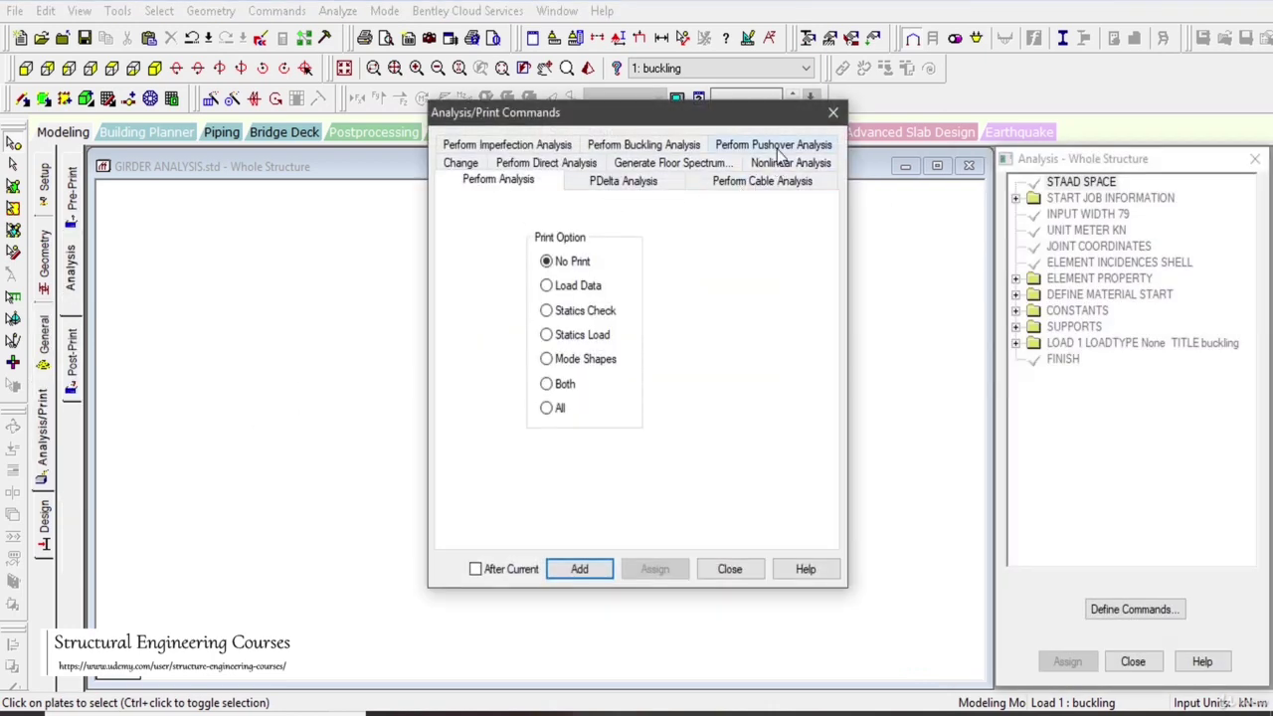
pyautogui.click(658, 150)
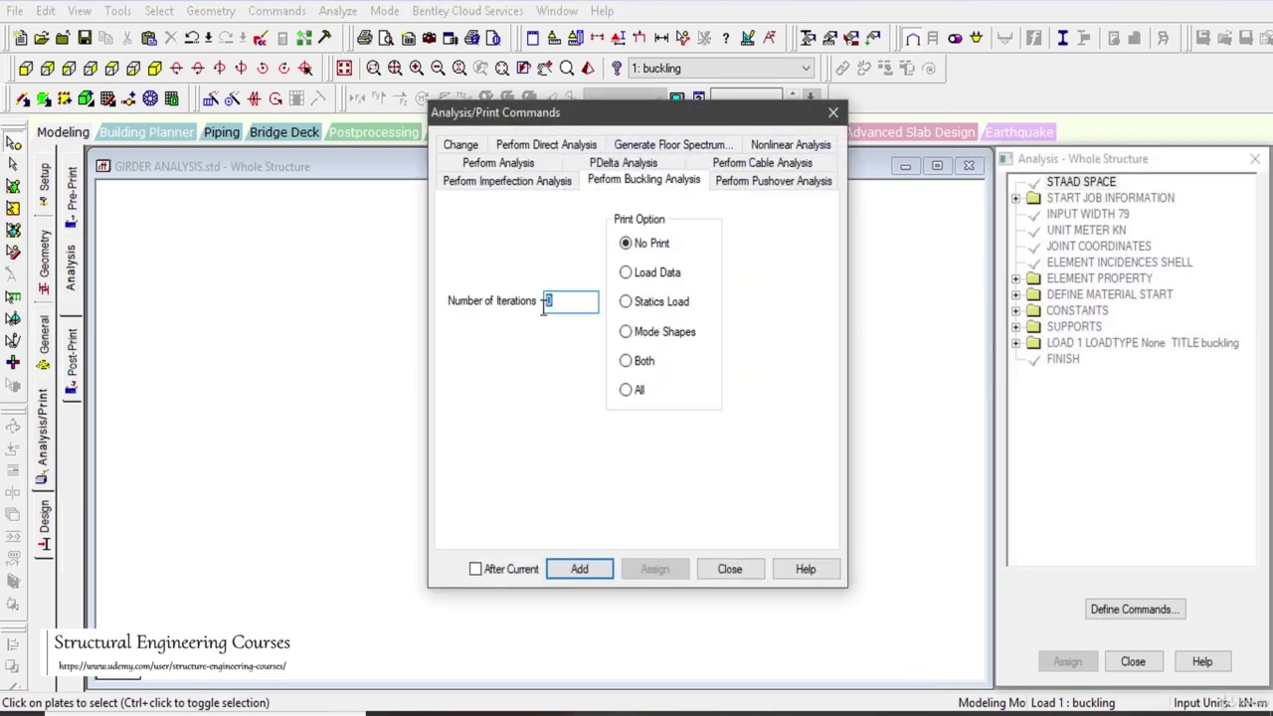
pyautogui.click(578, 569)
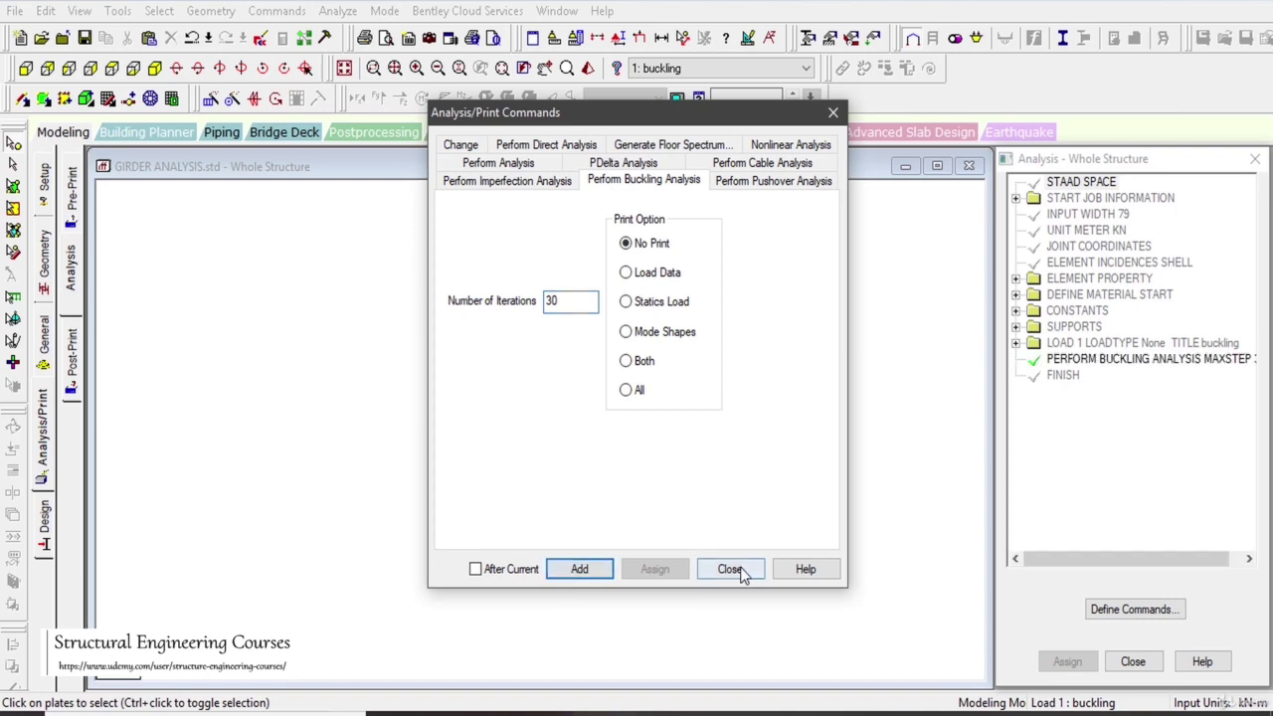
pyautogui.click(729, 569)
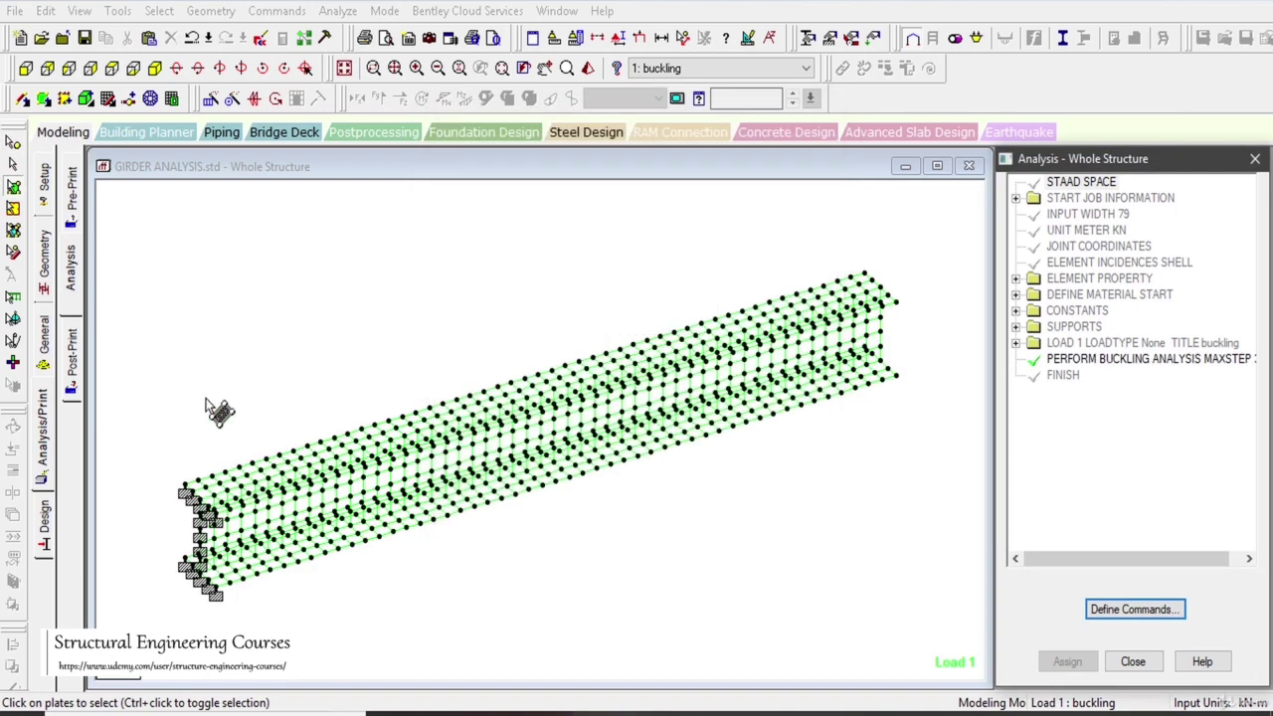
# Step: Run the analysis and stay in modeling mode when it finishes
pyautogui.click(338, 14)
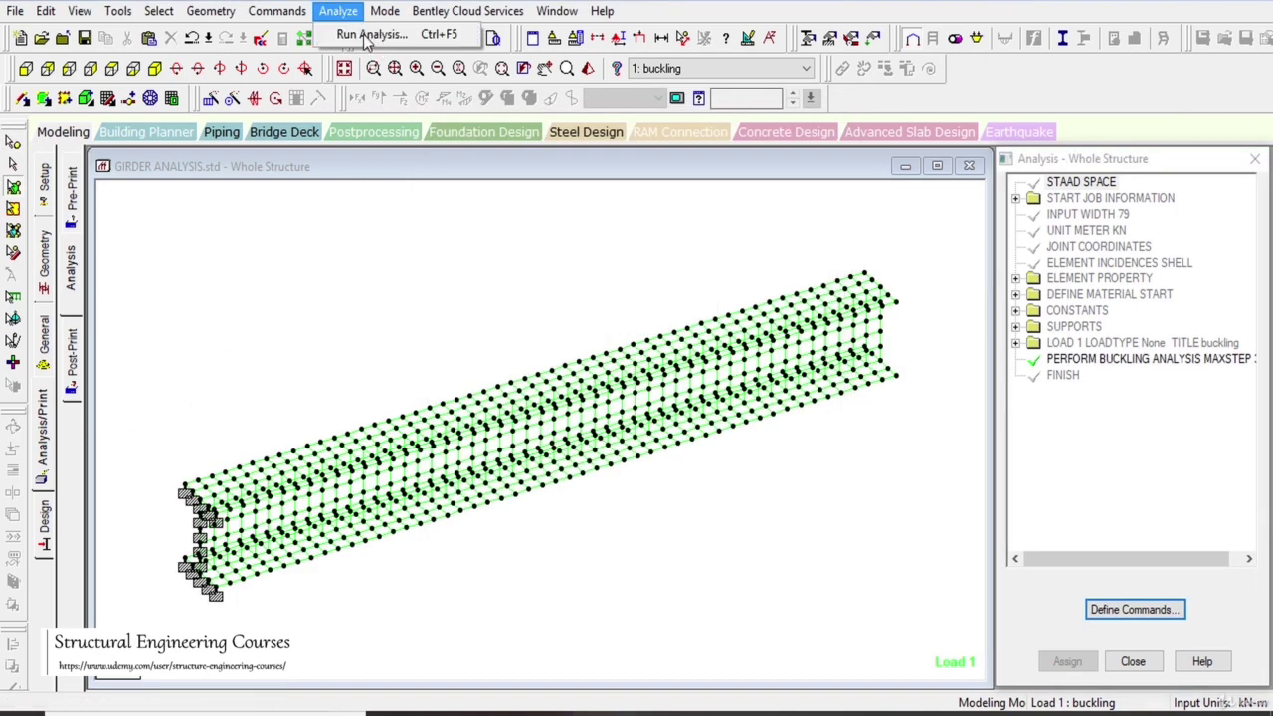
pyautogui.click(363, 35)
pyautogui.click(523, 378)
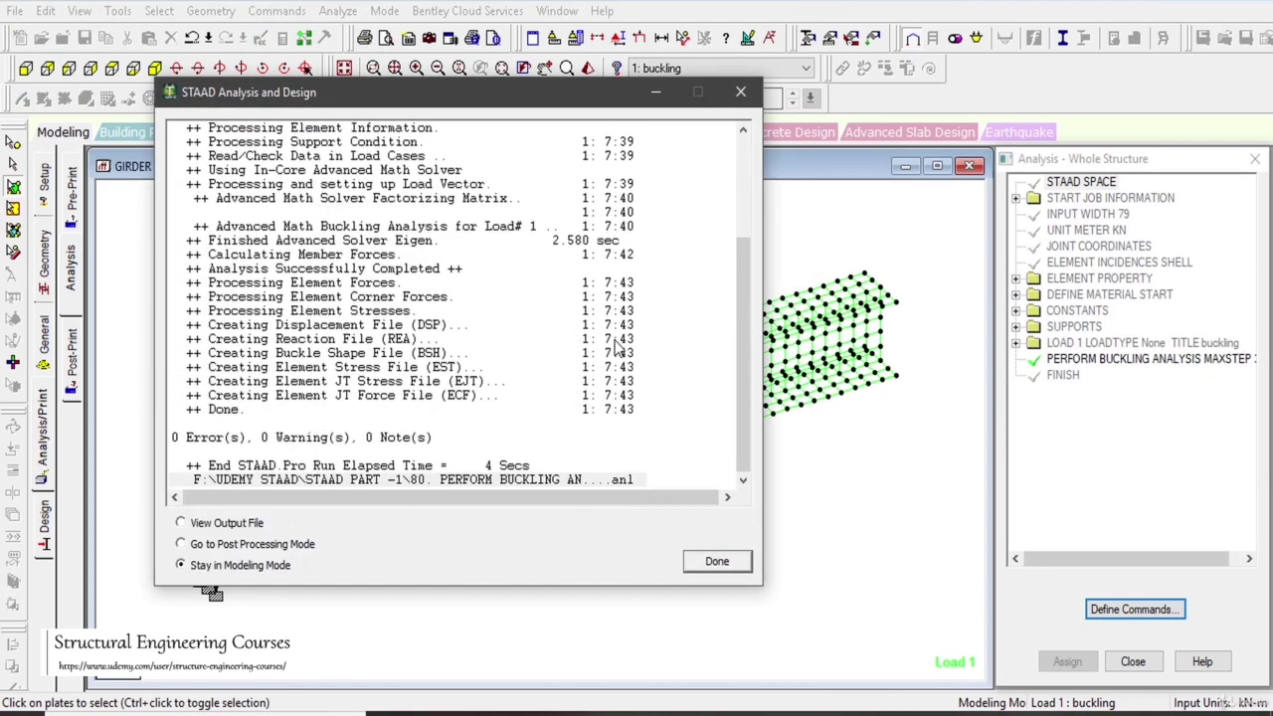
pyautogui.click(718, 560)
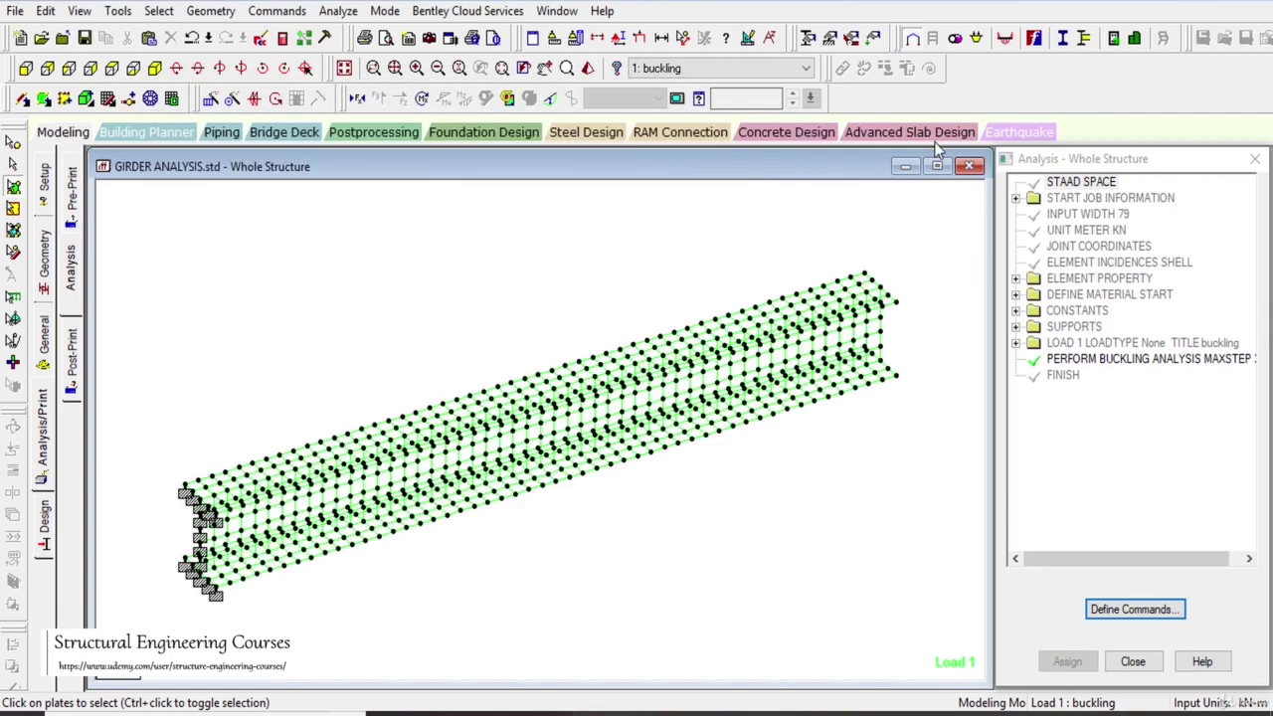
# Step: Close the analysis command list and bring up the postprocessing buckling results for the buckling load case
pyautogui.click(937, 166)
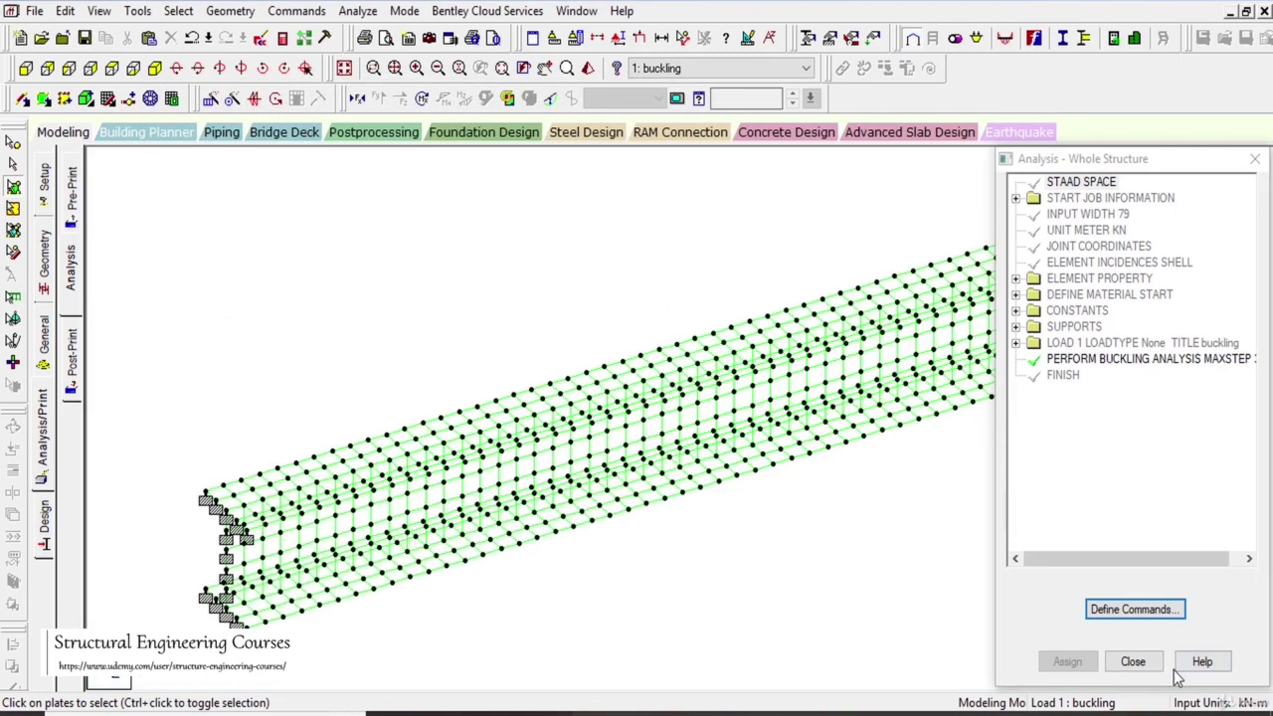
pyautogui.click(1134, 662)
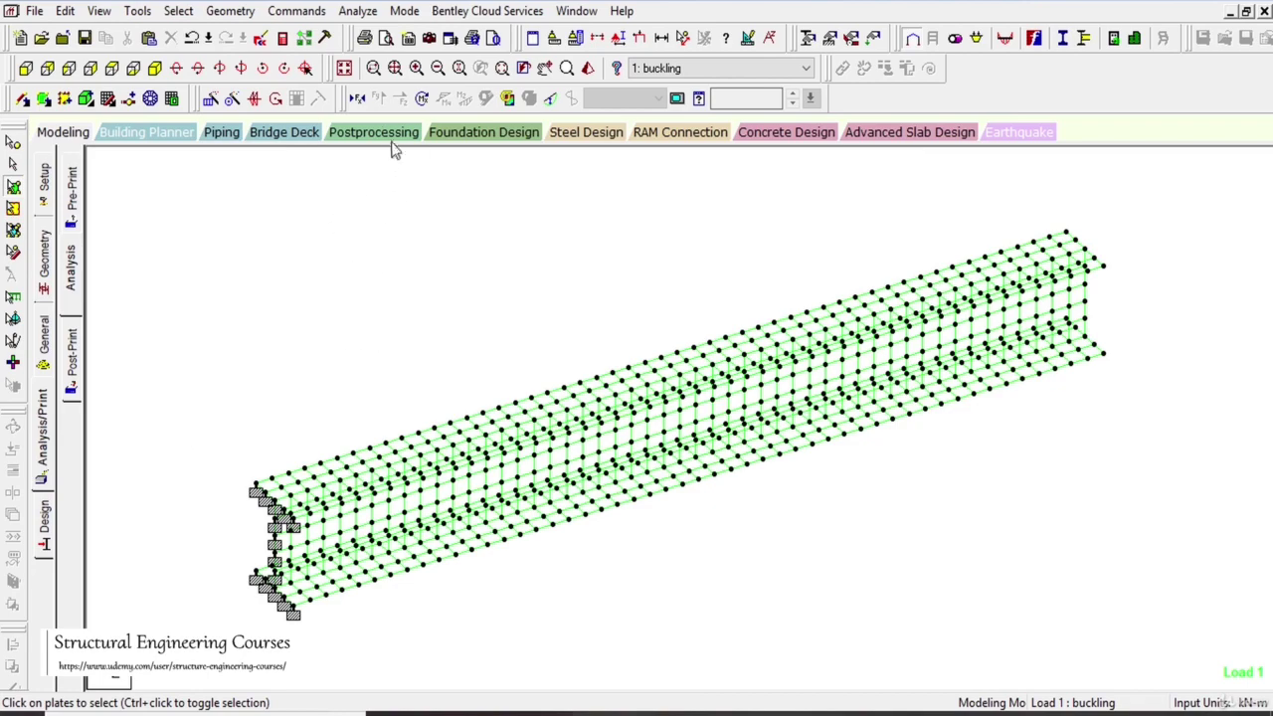
pyautogui.click(390, 137)
pyautogui.click(662, 506)
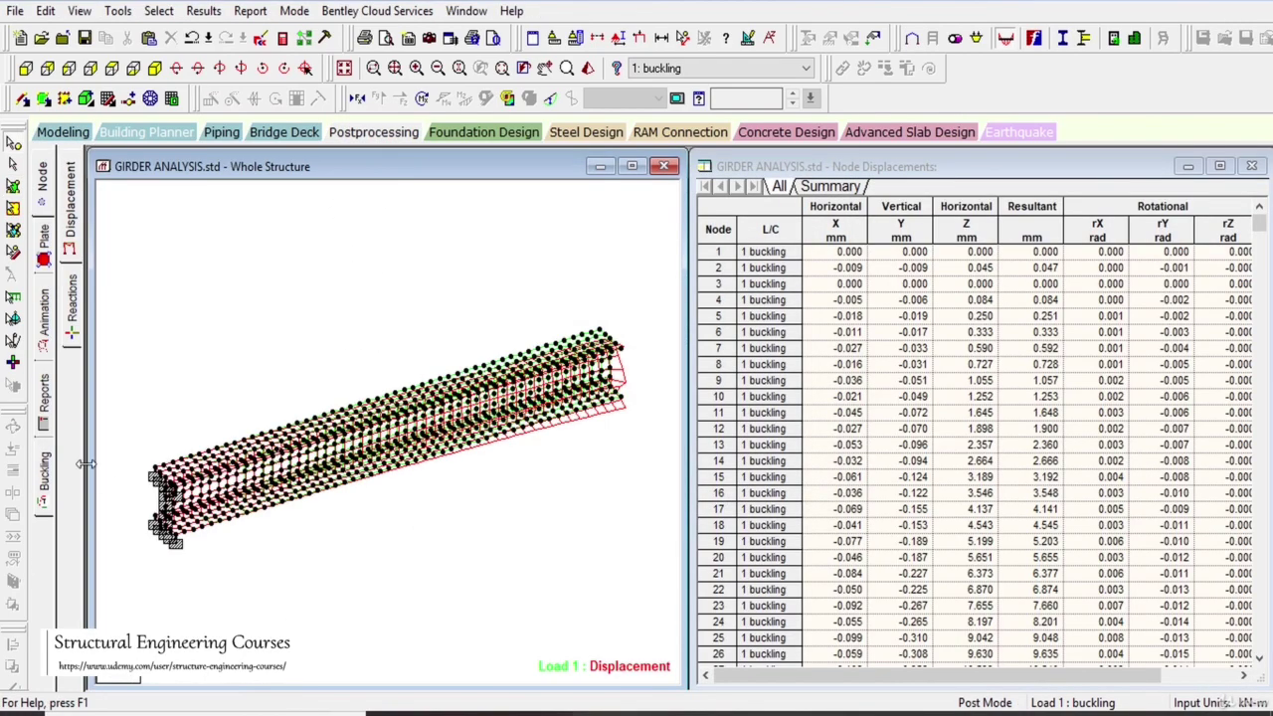
pyautogui.click(43, 479)
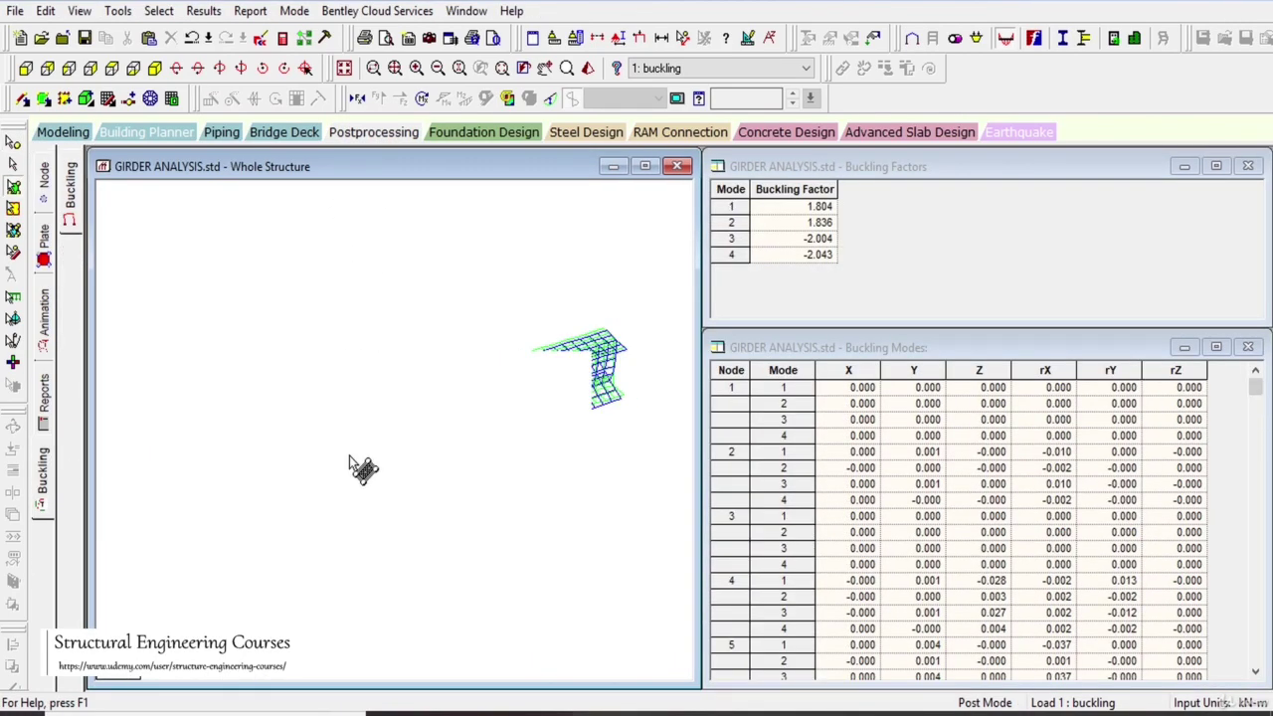
# Step: Display the girder's buckled shapes for modes 1 to 4 in turn and examine the mode 4 shape closely
pyautogui.click(730, 207)
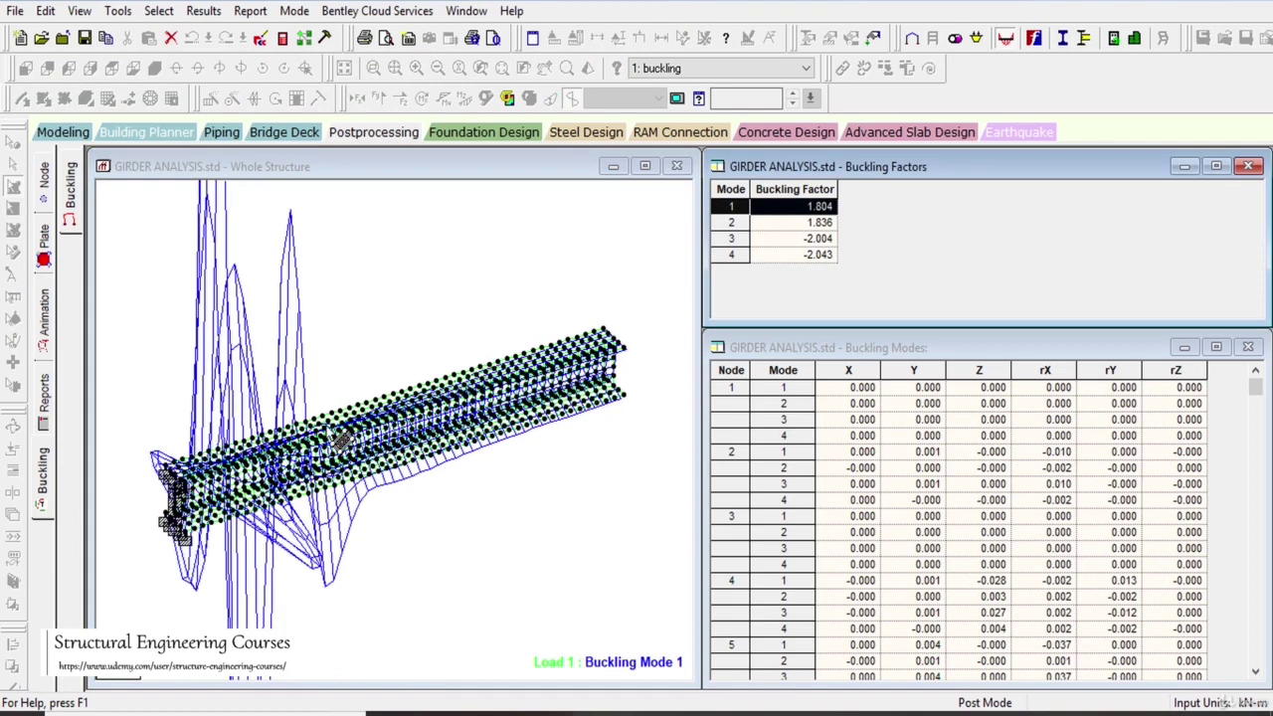
pyautogui.click(732, 222)
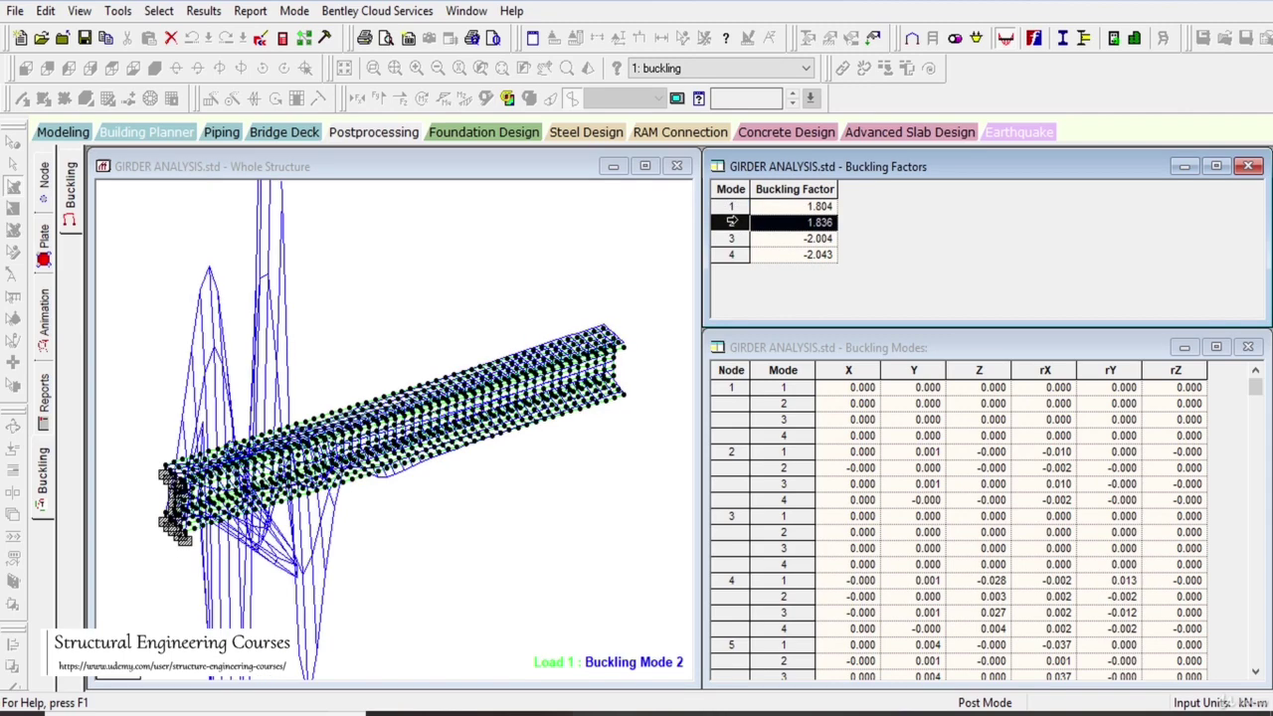
pyautogui.click(732, 237)
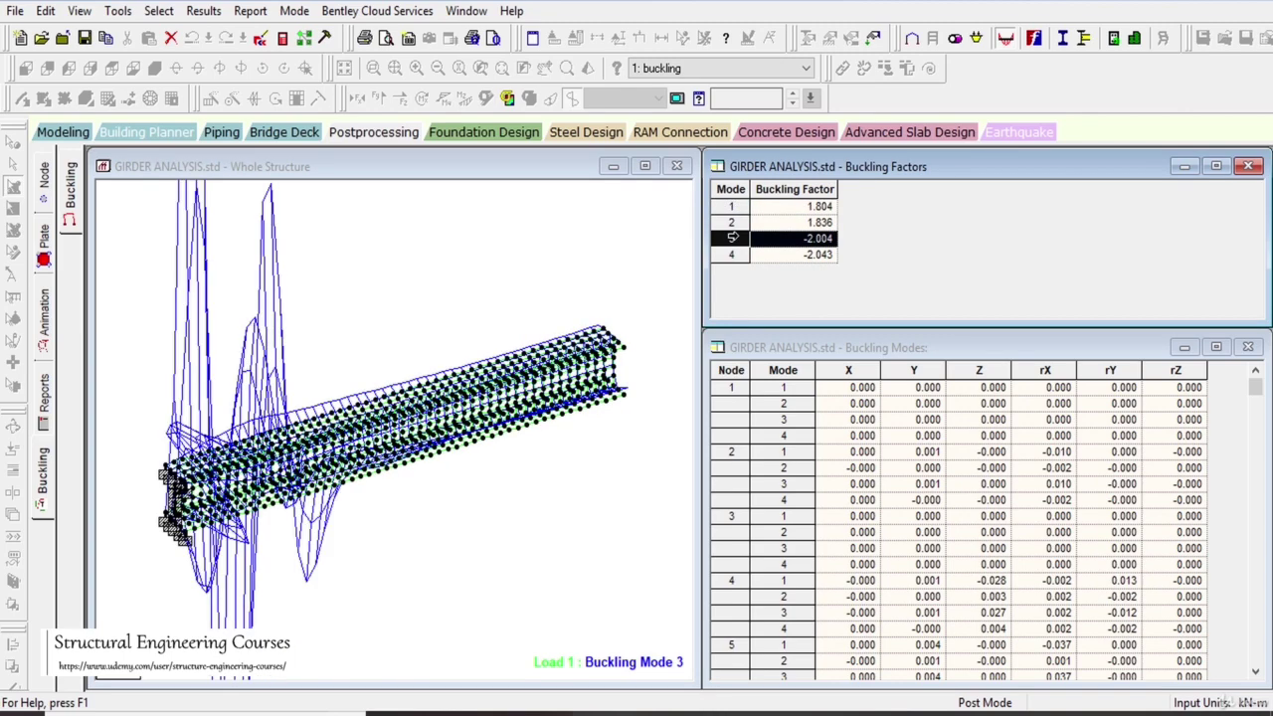
pyautogui.click(732, 256)
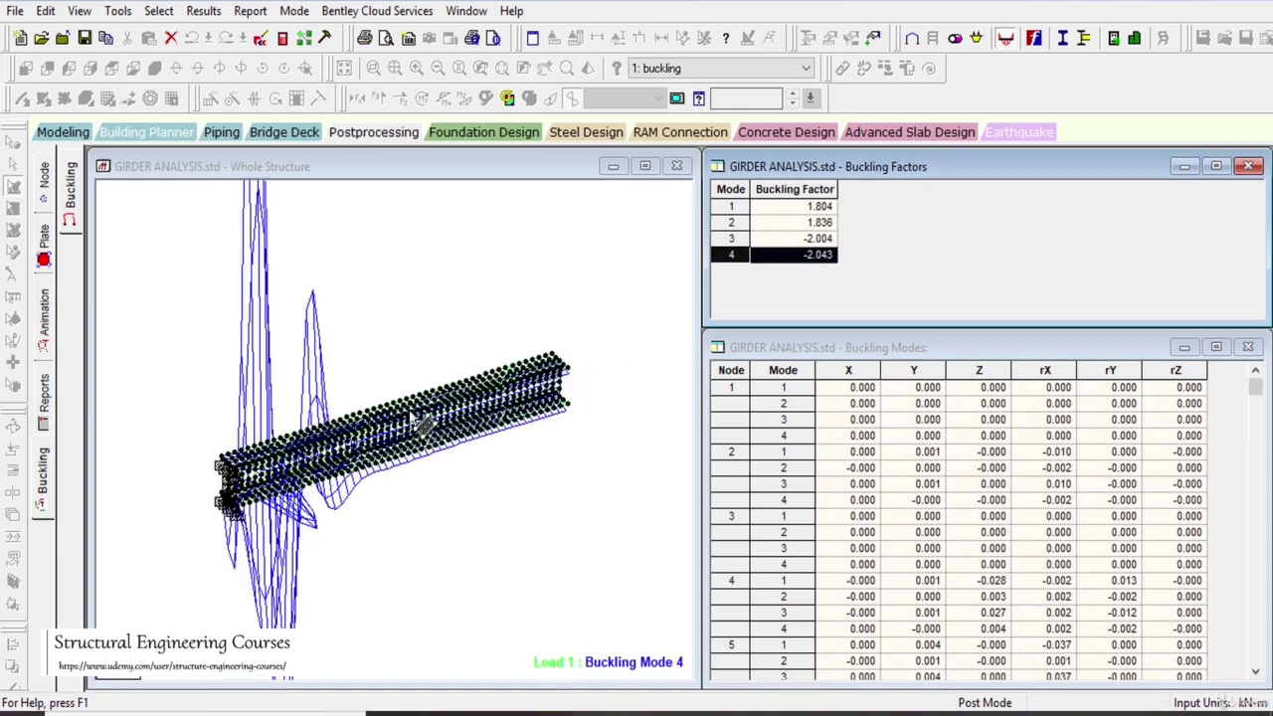
pyautogui.click(471, 434)
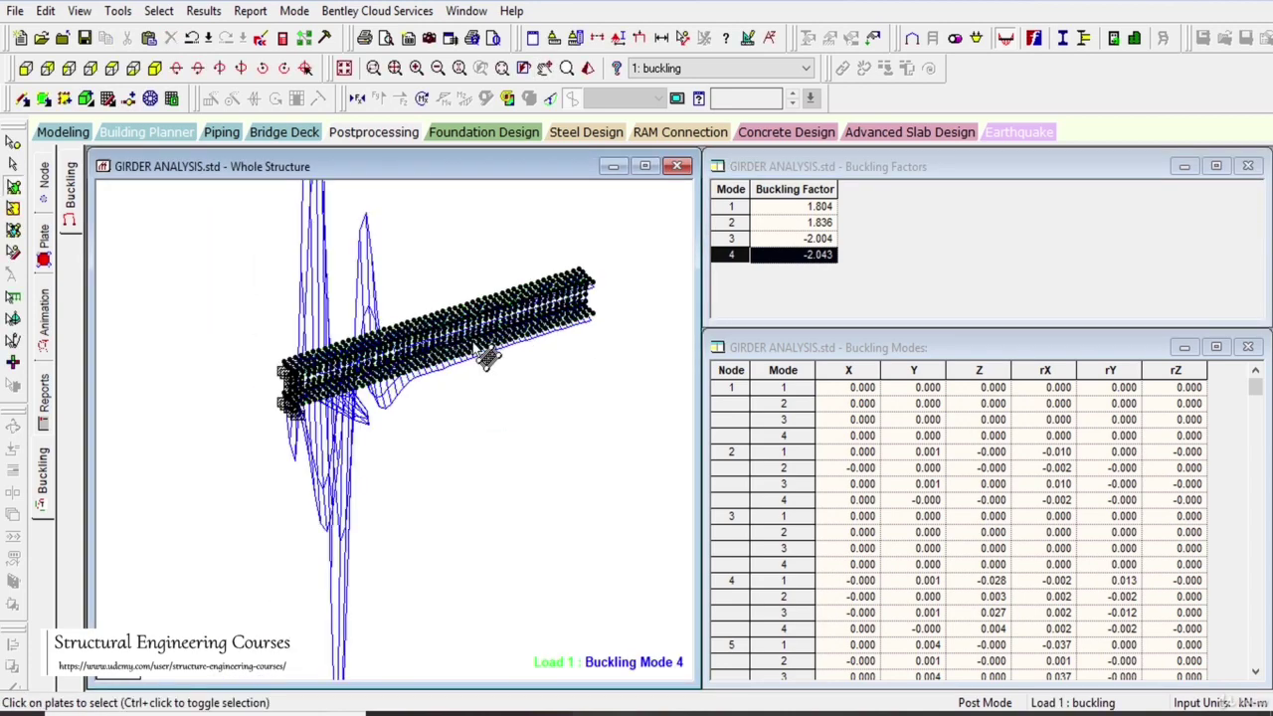
pyautogui.scroll(5, 517, 374)
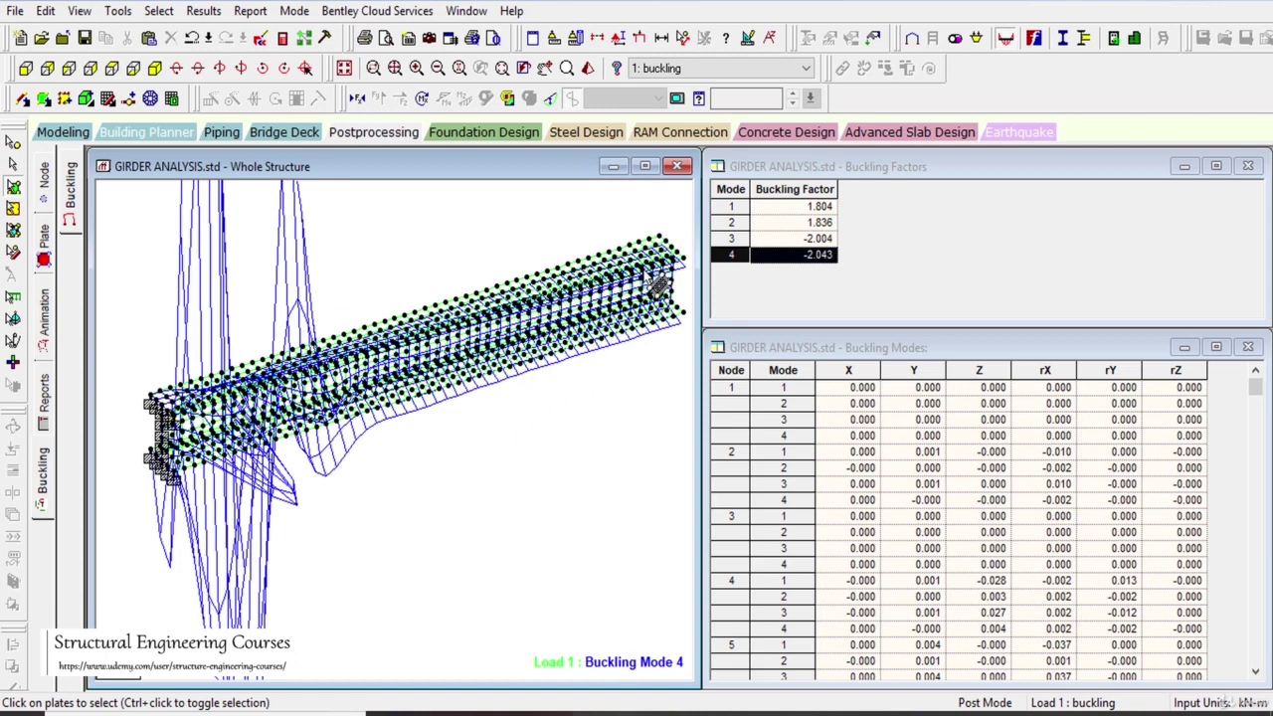
pyautogui.scroll(-2, 438, 445)
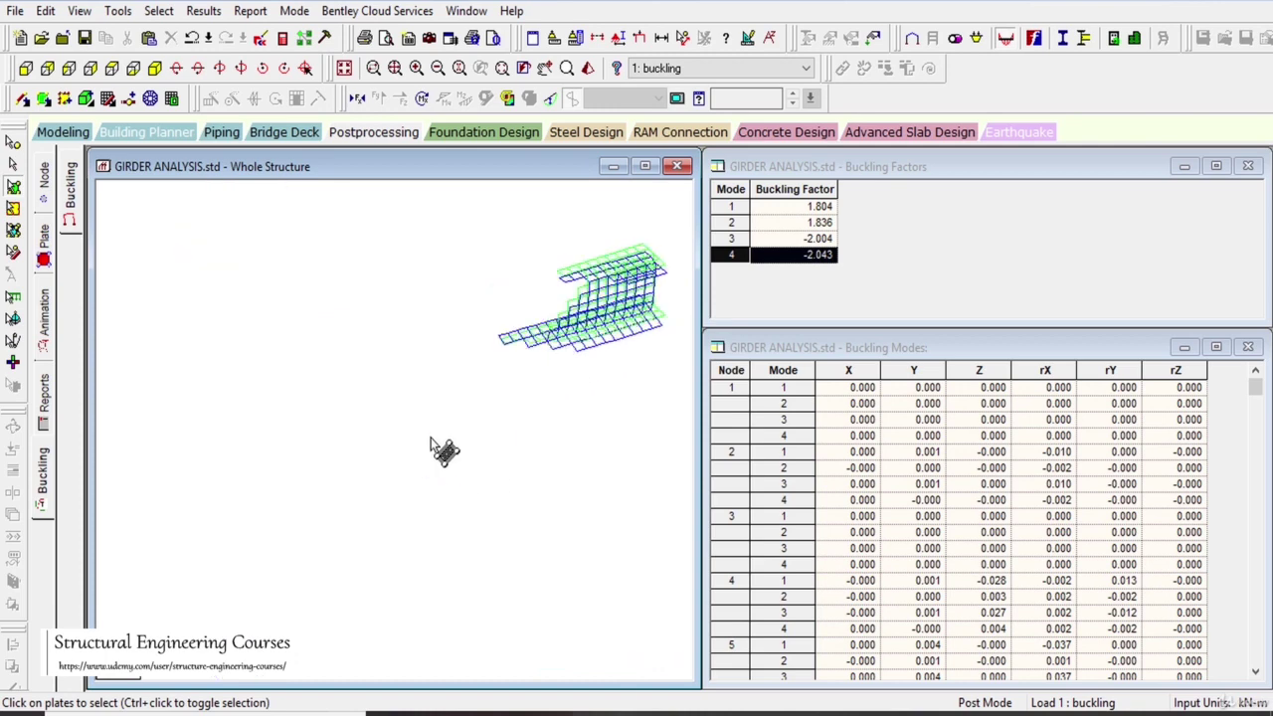
pyautogui.scroll(1, 368, 423)
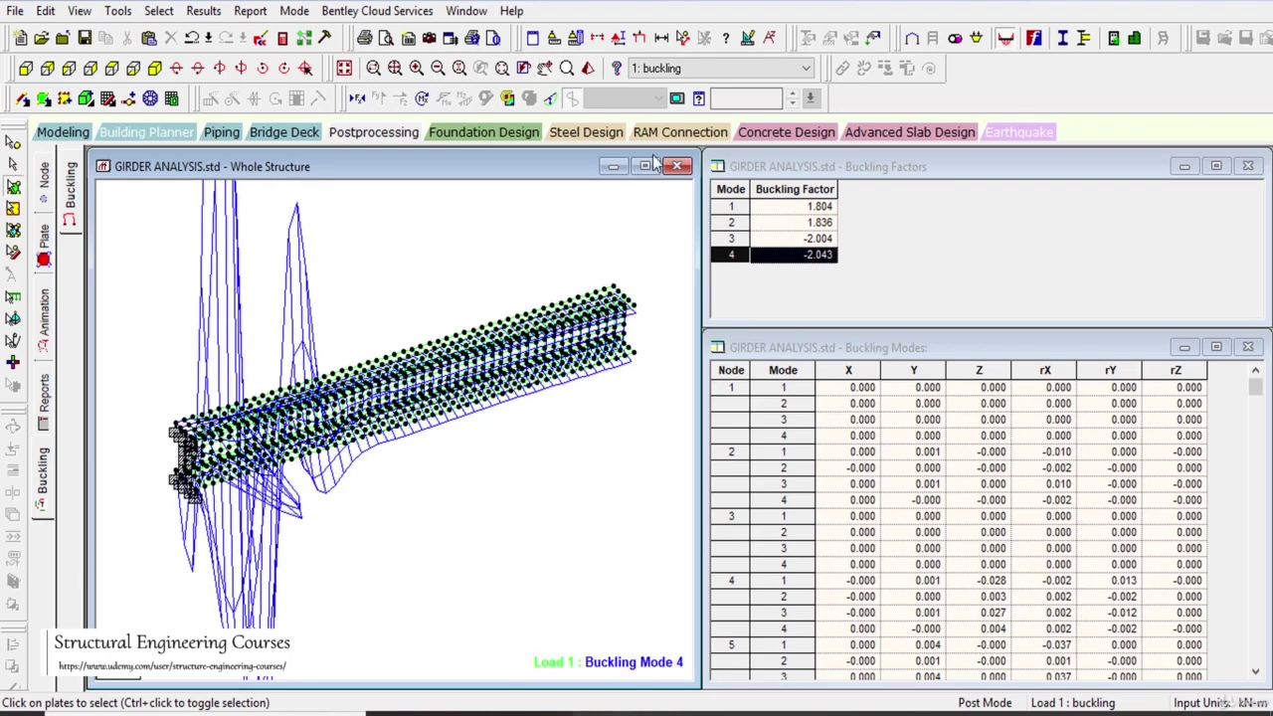
# Step: Compare the buckled shapes again, showing mode 2, mode 1, and modes 2 to 4 in succession
pyautogui.click(793, 222)
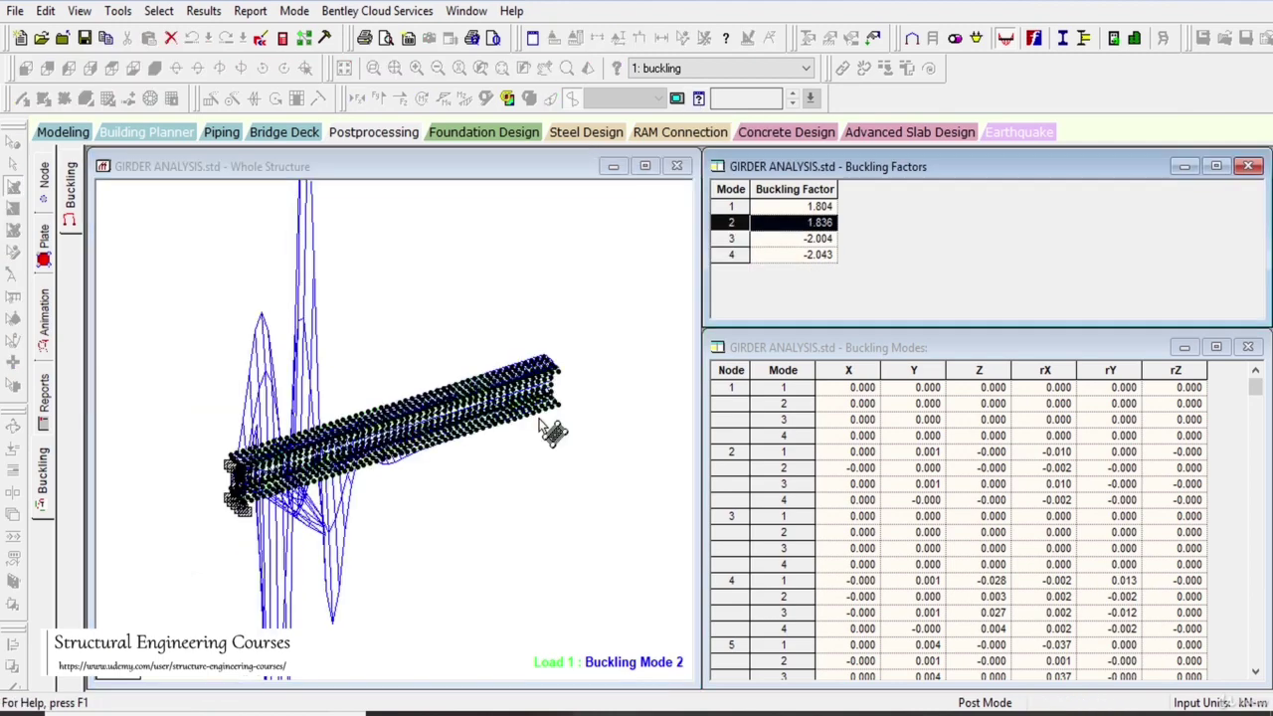
pyautogui.moveTo(542, 421); pyautogui.dragTo(560, 423)
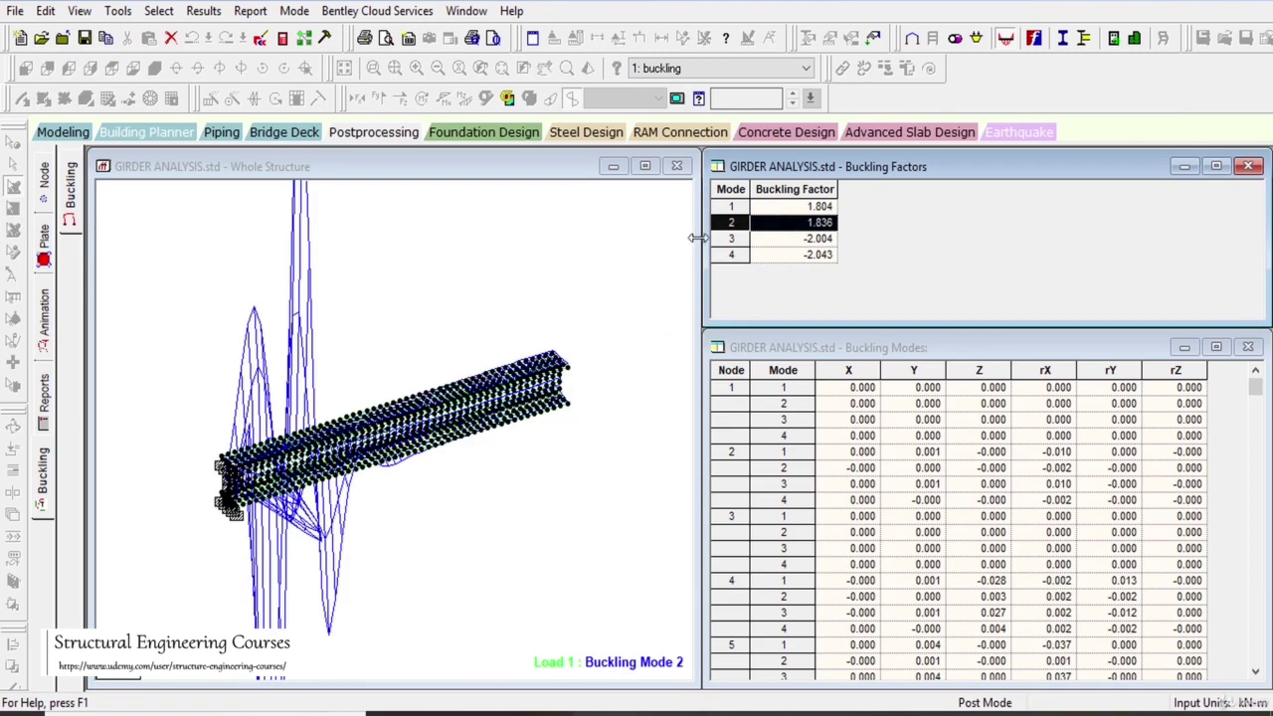
pyautogui.click(720, 206)
pyautogui.scroll(-4, 537, 398)
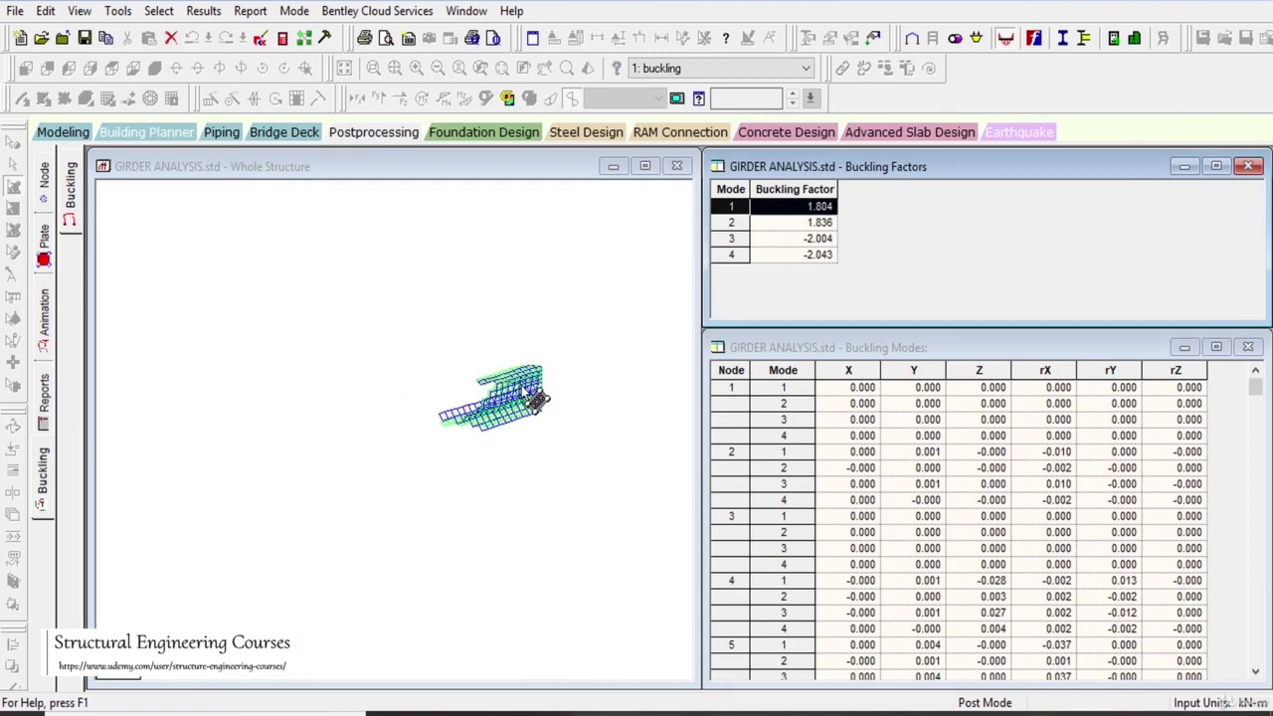
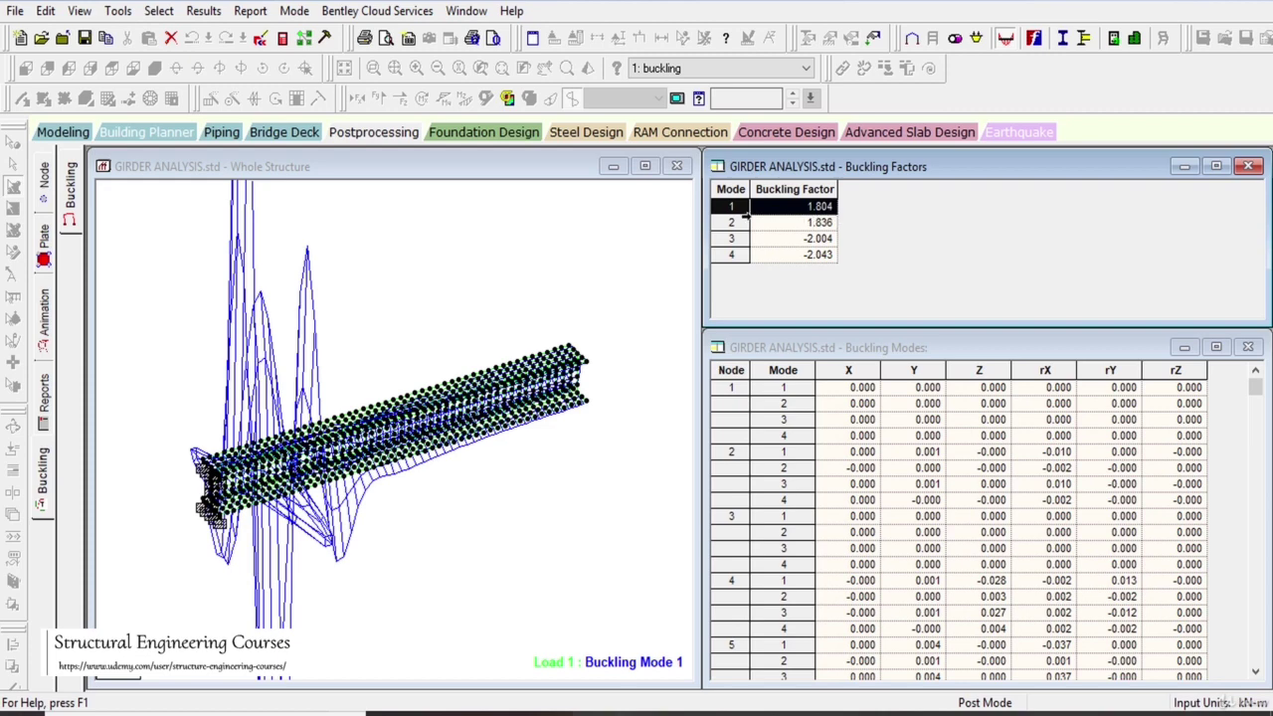
pyautogui.click(735, 222)
pyautogui.click(737, 237)
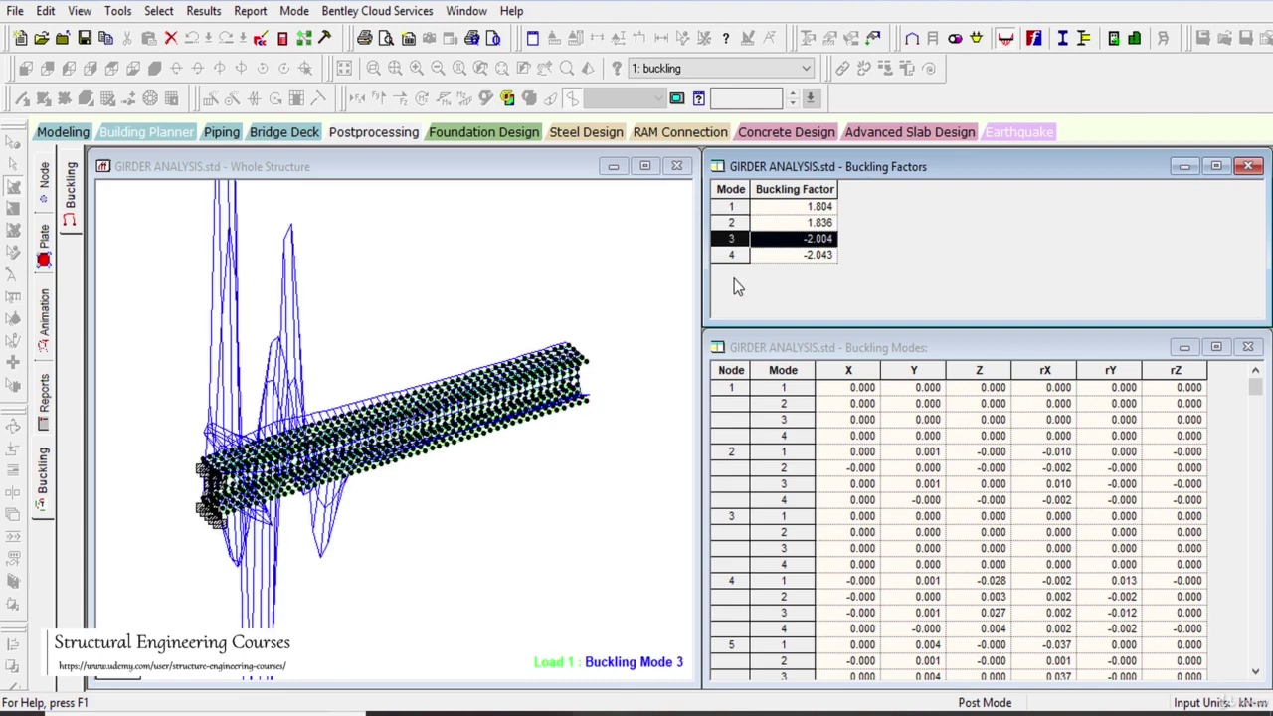
pyautogui.click(734, 255)
pyautogui.scroll(-2, 378, 416)
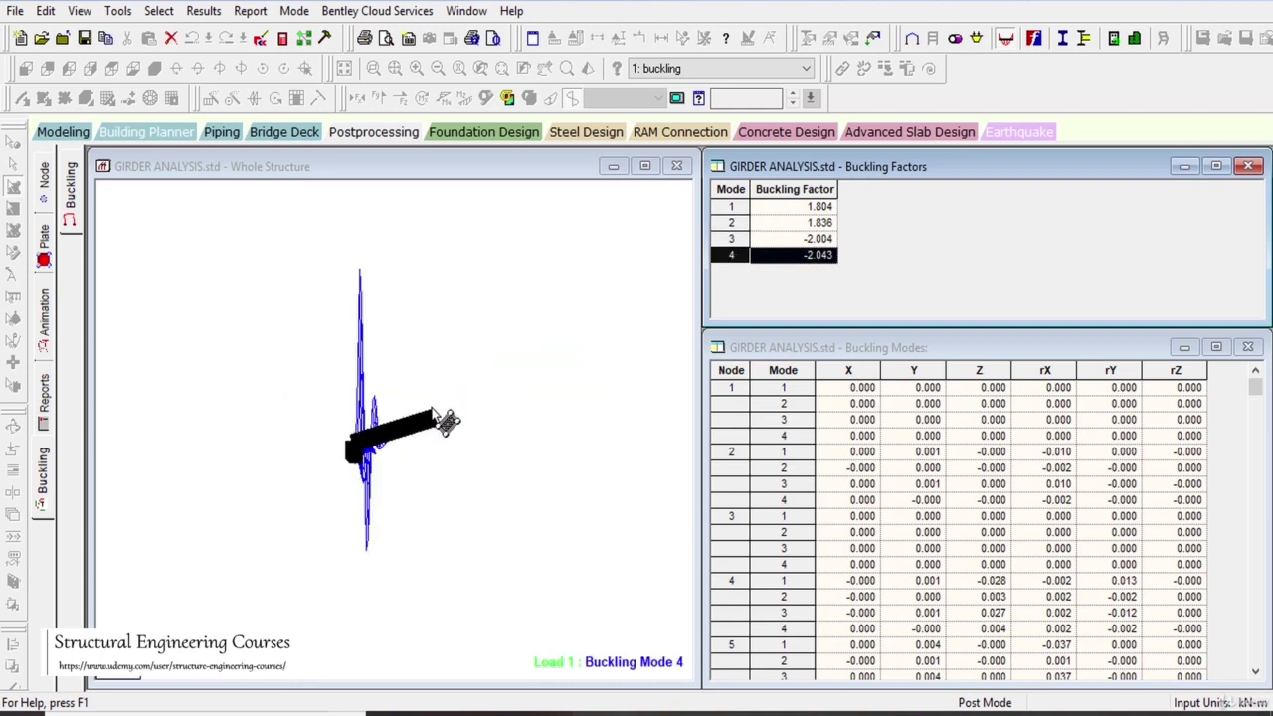
pyautogui.click(436, 347)
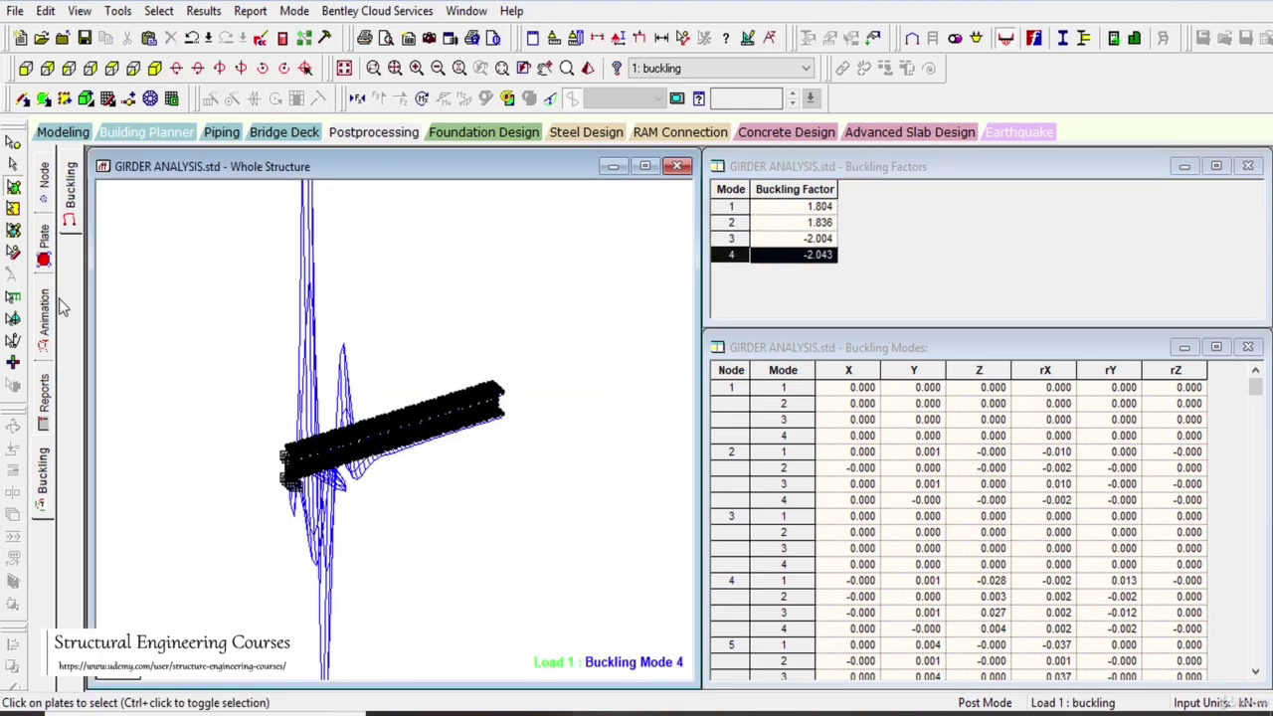
# Step: Plot the Max Von Mis plate stress contour with Normal Fill for the buckling load case and inspect the girder's free end
pyautogui.click(62, 132)
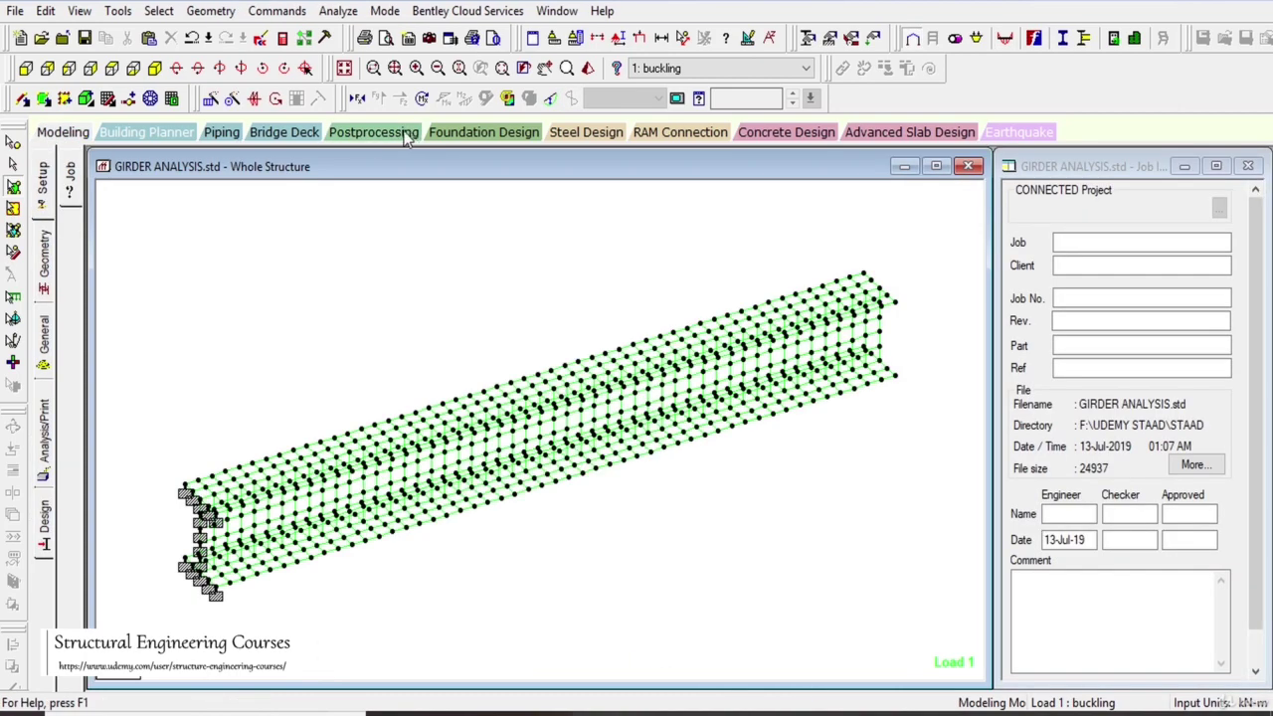
pyautogui.click(373, 131)
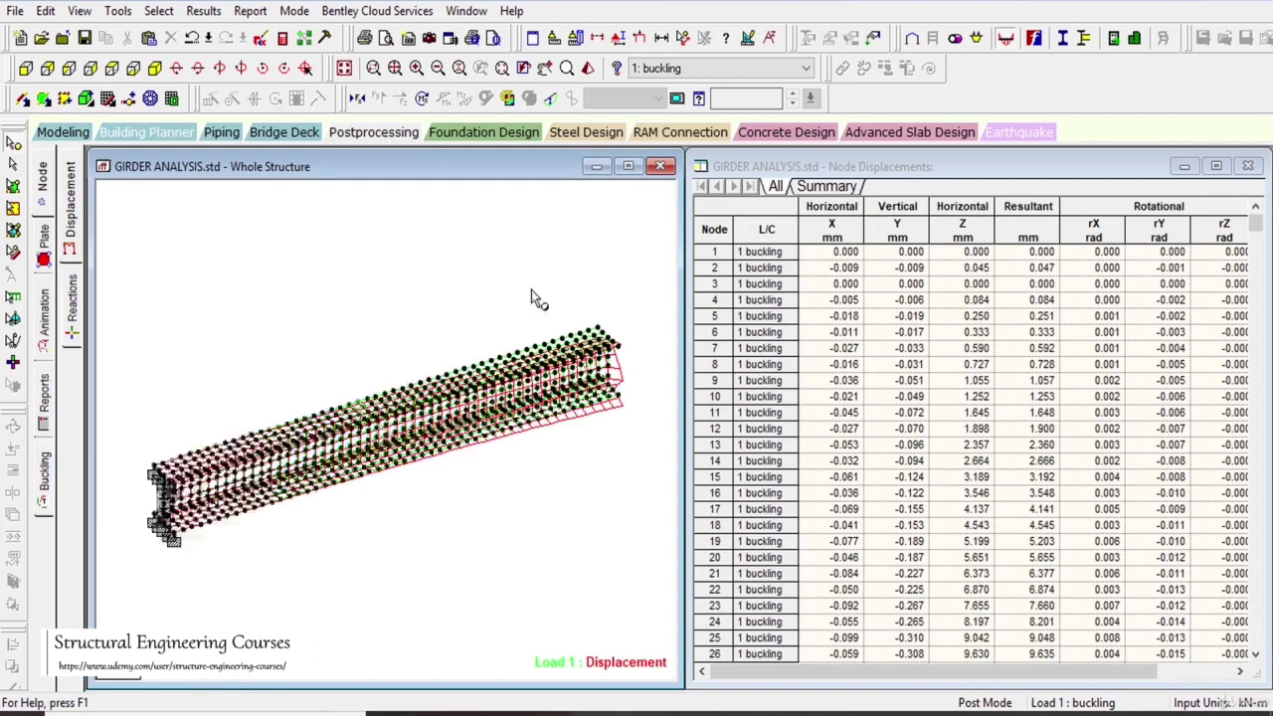
pyautogui.click(45, 244)
pyautogui.moveTo(578, 29); pyautogui.dragTo(946, 26)
pyautogui.click(957, 147)
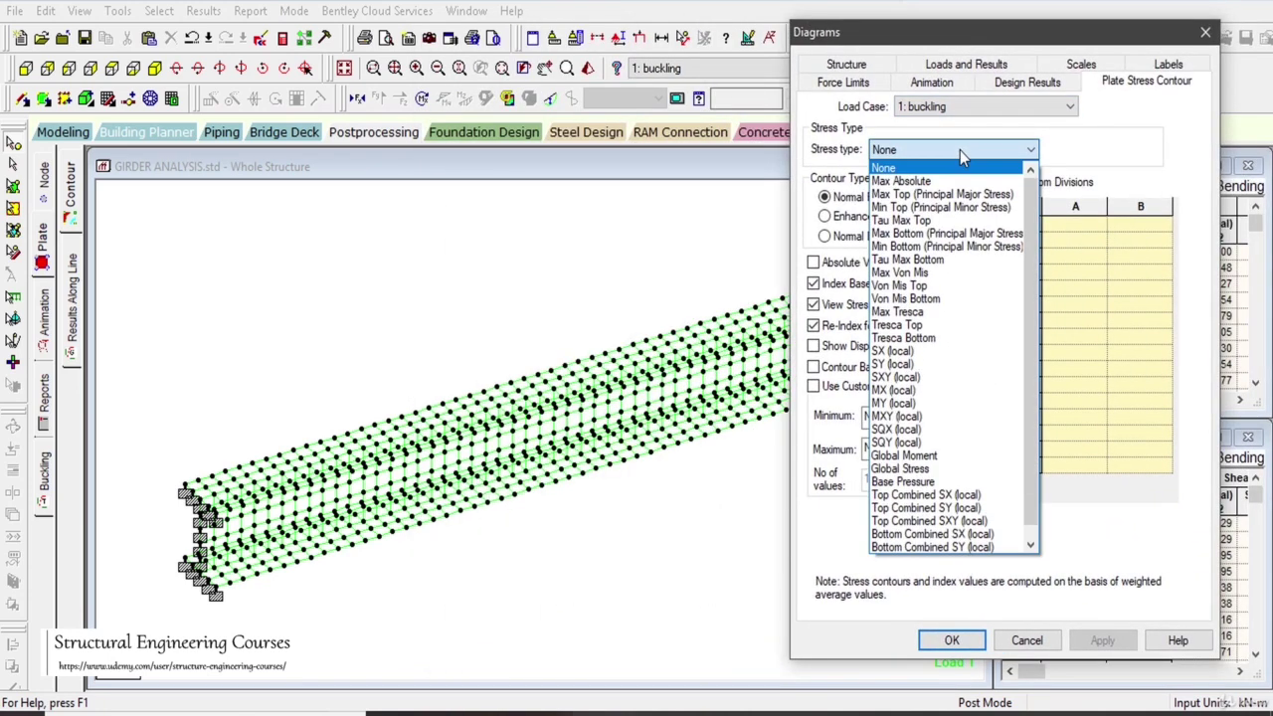
pyautogui.click(942, 274)
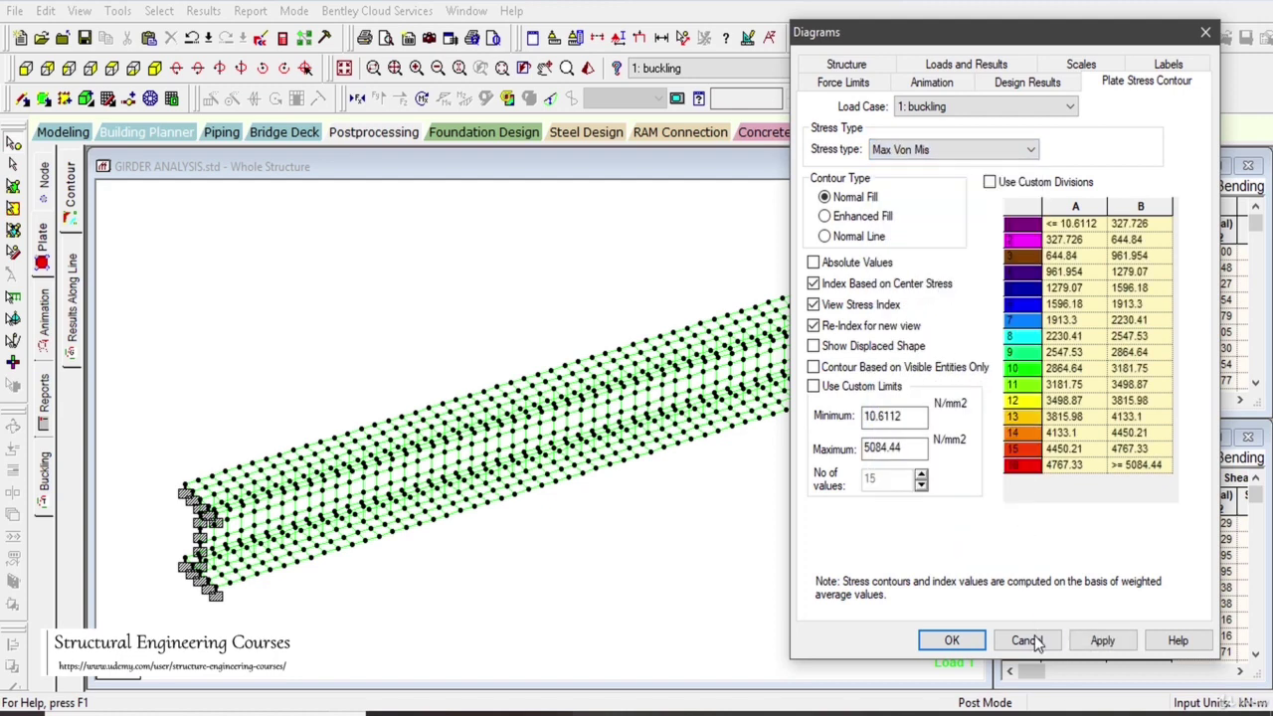
pyautogui.click(1102, 641)
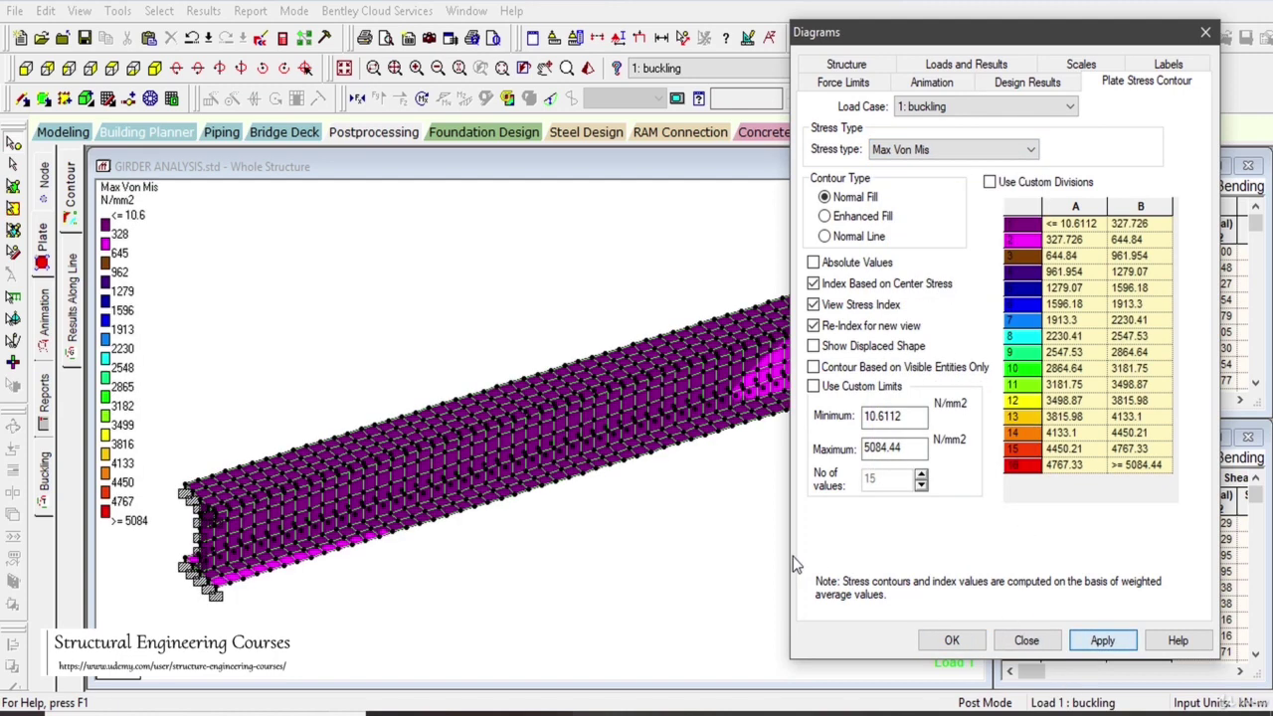
pyautogui.click(951, 641)
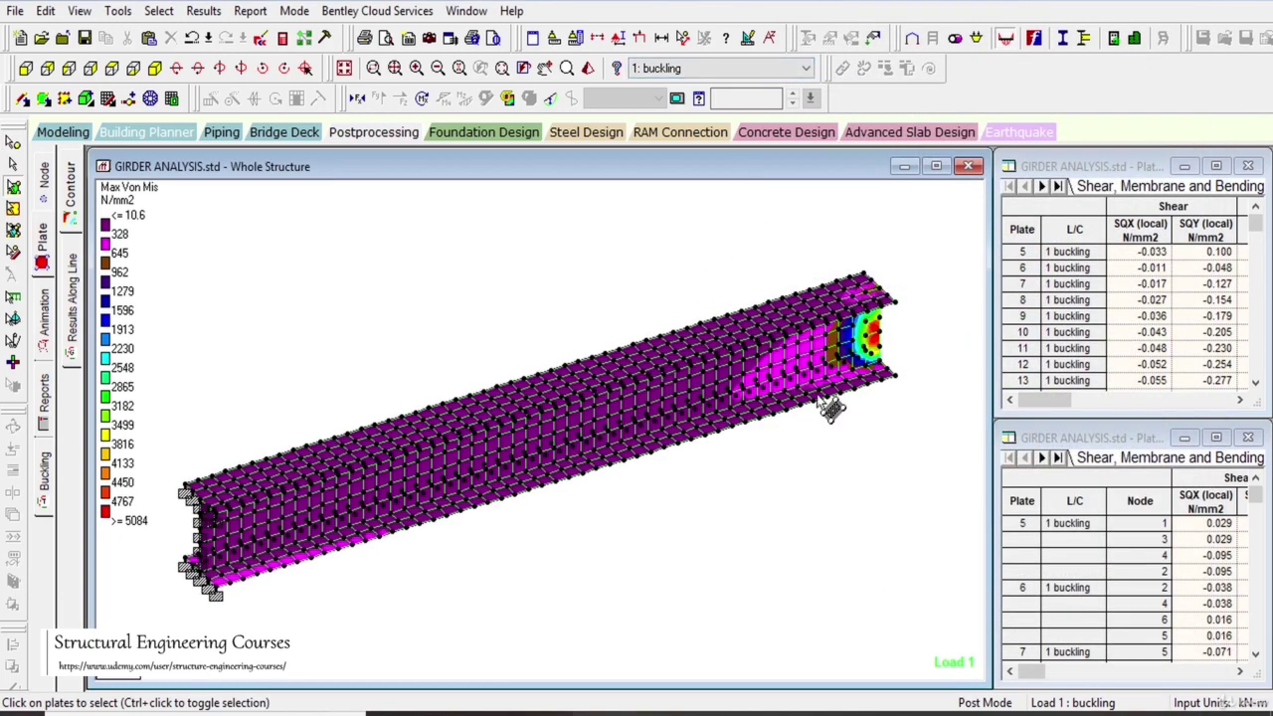
pyautogui.scroll(3, 843, 388)
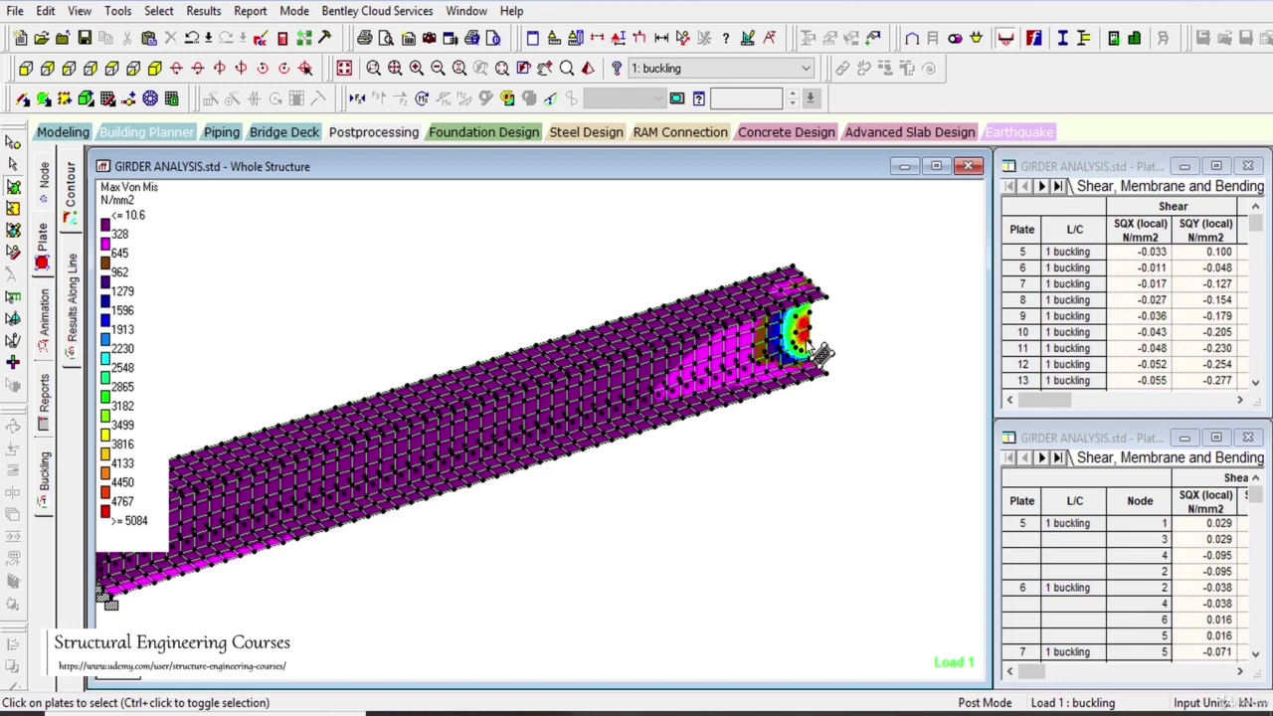
# Step: Look over the Max Von Mis stress contour along the whole girder and switch to the modeling view of the structure
pyautogui.scroll(-3, 803, 403)
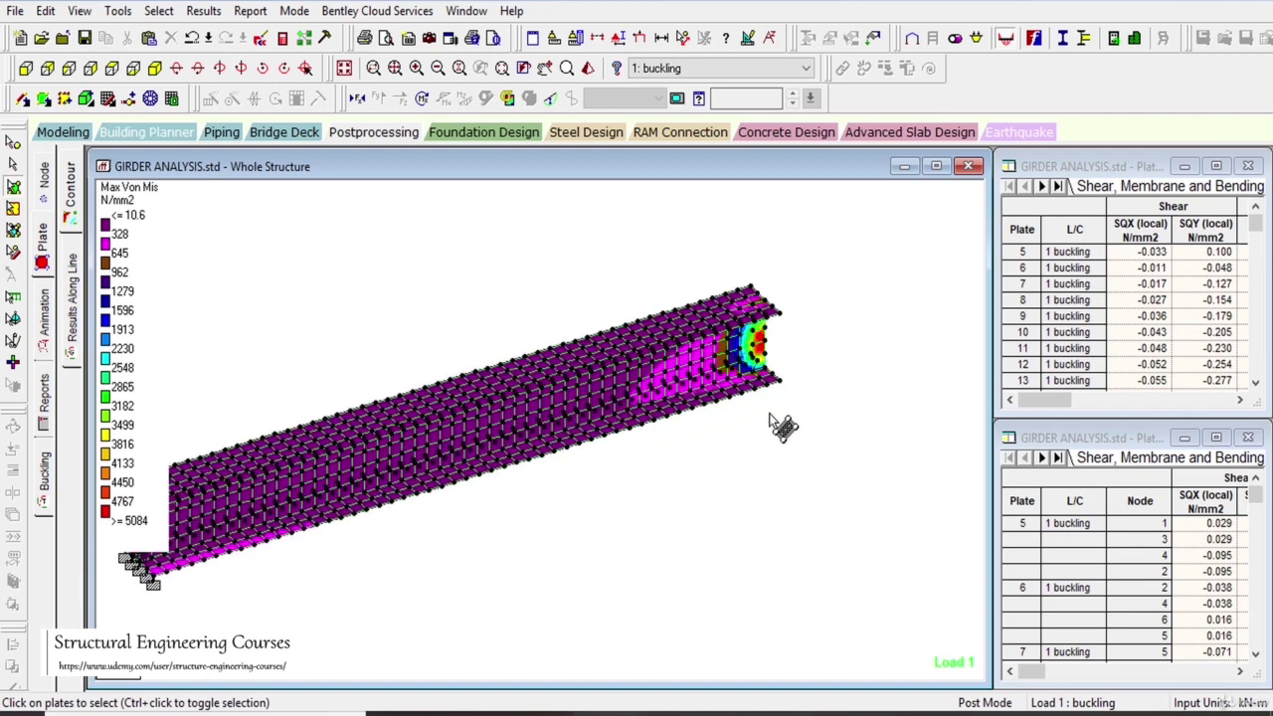
pyautogui.moveTo(779, 425)
pyautogui.mouseDown()
pyautogui.moveTo(612, 487)
pyautogui.moveTo(642, 483)
pyautogui.mouseUp()
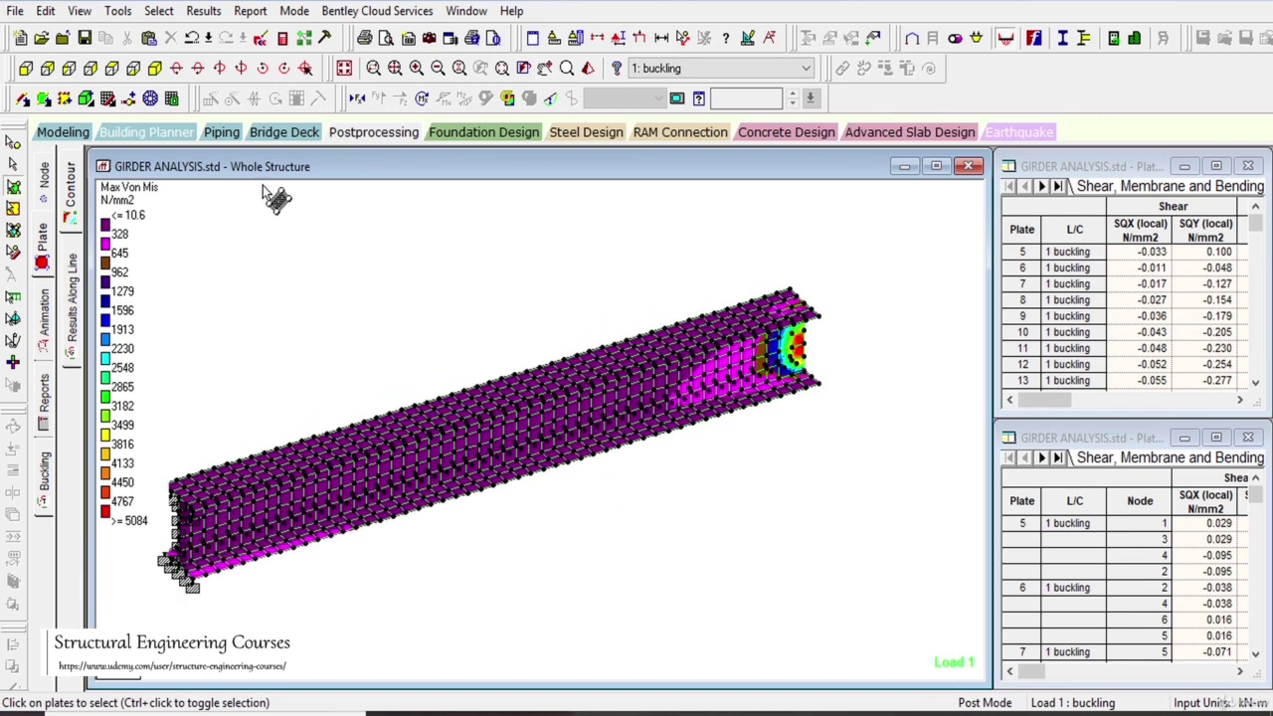
pyautogui.click(63, 132)
pyautogui.moveTo(135, 276); pyautogui.dragTo(228, 384)
pyautogui.click(45, 346)
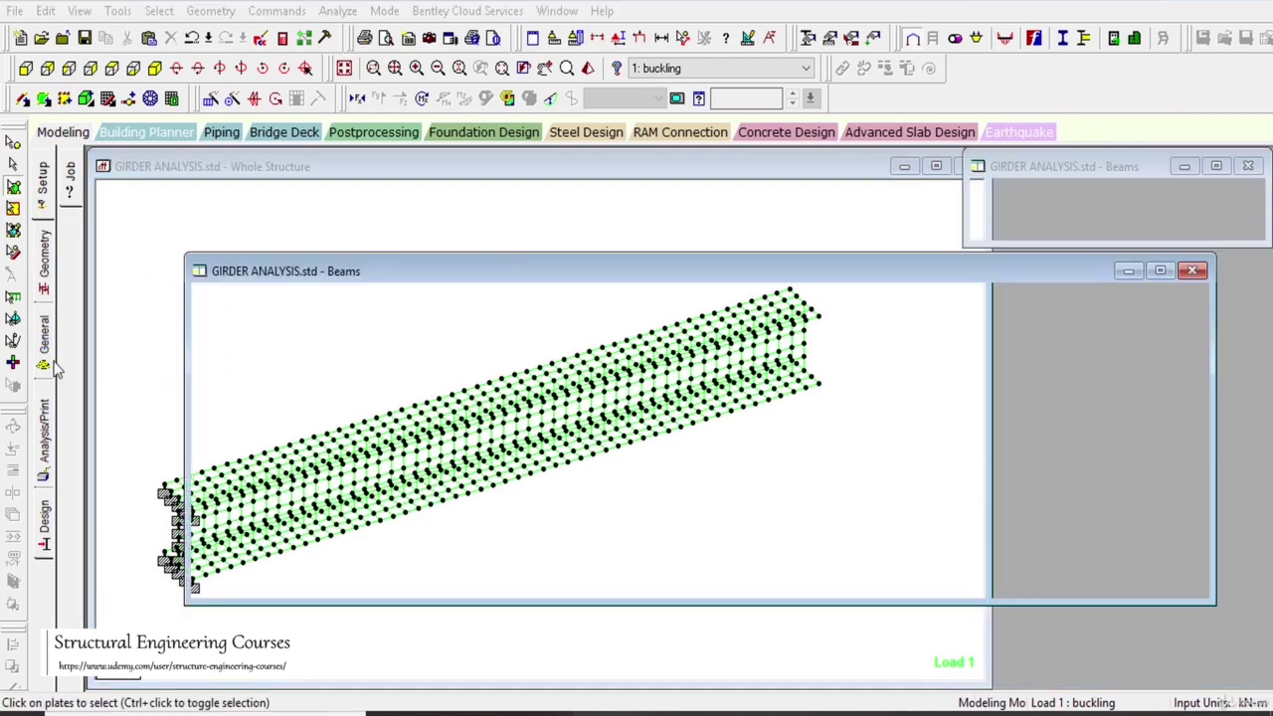
# Step: Bring the postprocessing buckling results back up and display the girder's buckled shapes for modes 1 to 4 in turn
pyautogui.click(368, 132)
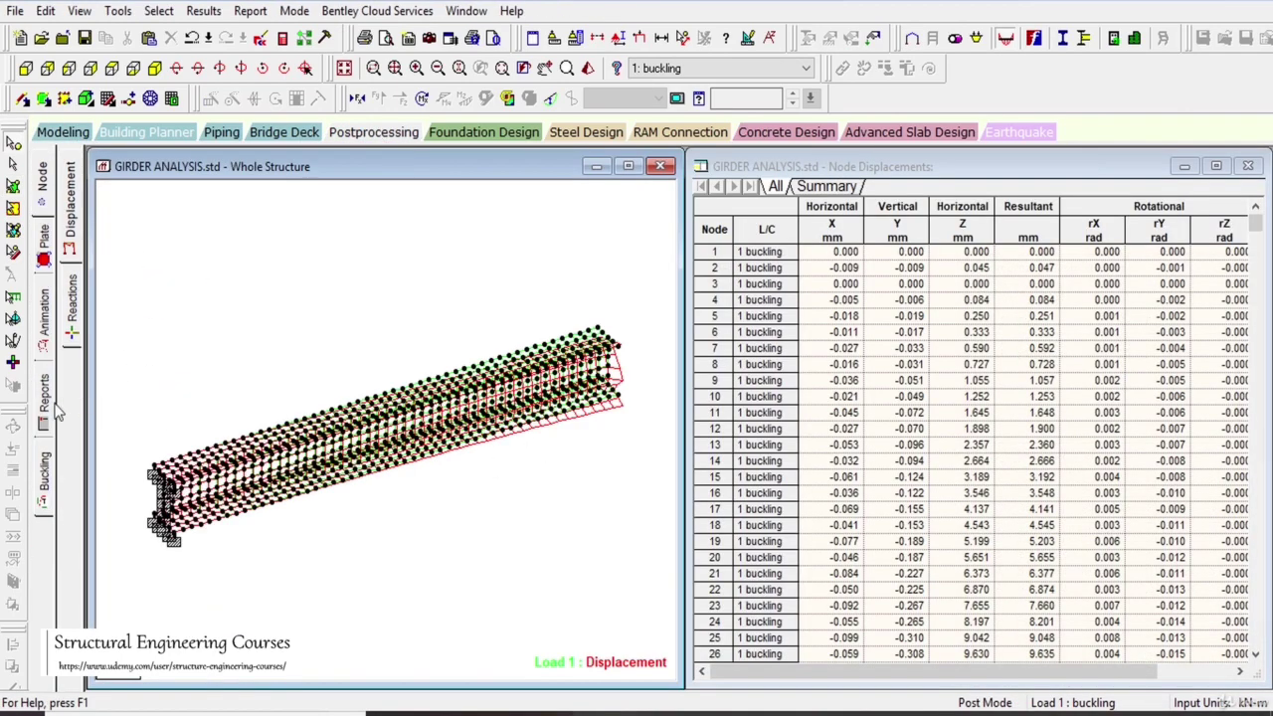
pyautogui.click(49, 492)
pyautogui.moveTo(341, 341); pyautogui.dragTo(340, 415)
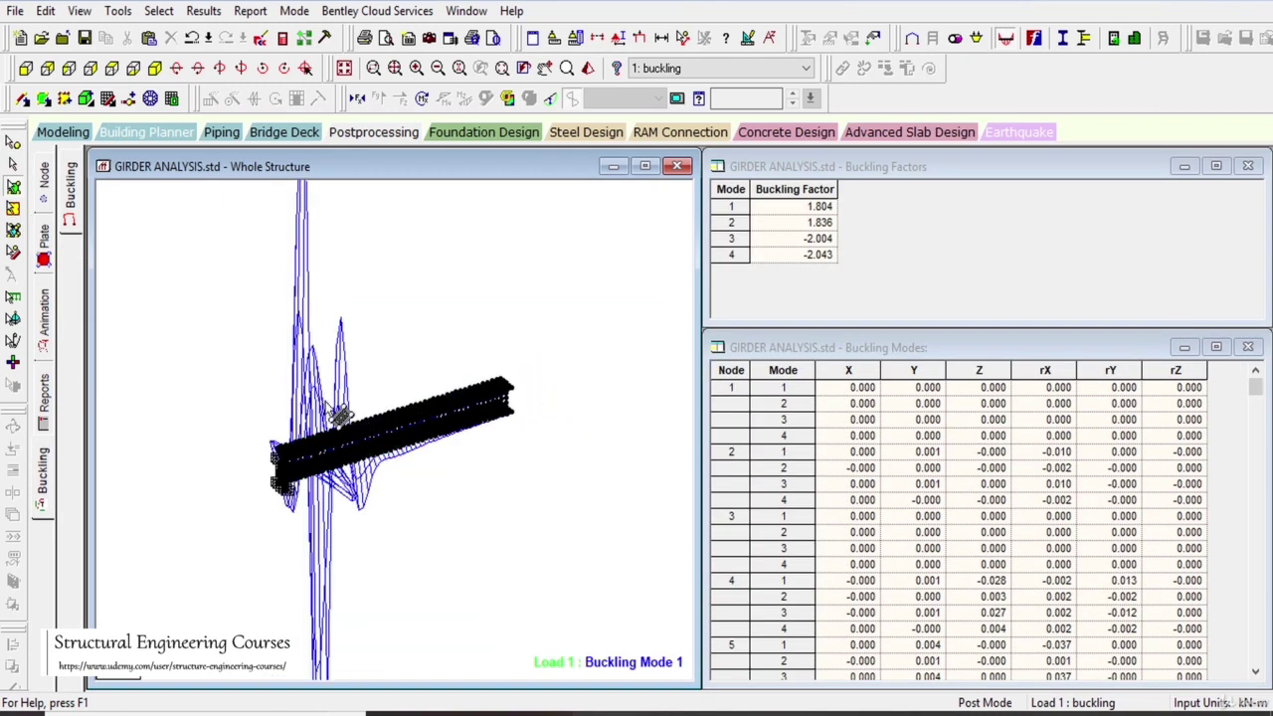
pyautogui.click(729, 207)
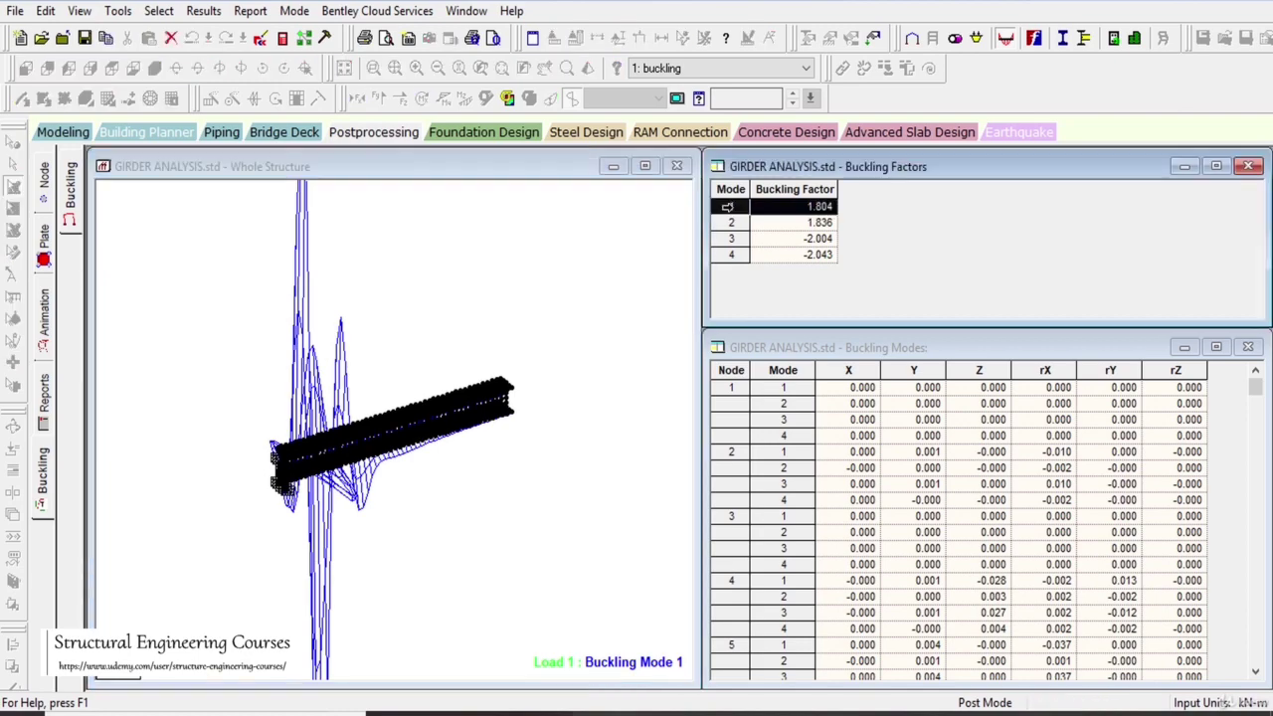
pyautogui.click(736, 223)
pyautogui.click(733, 239)
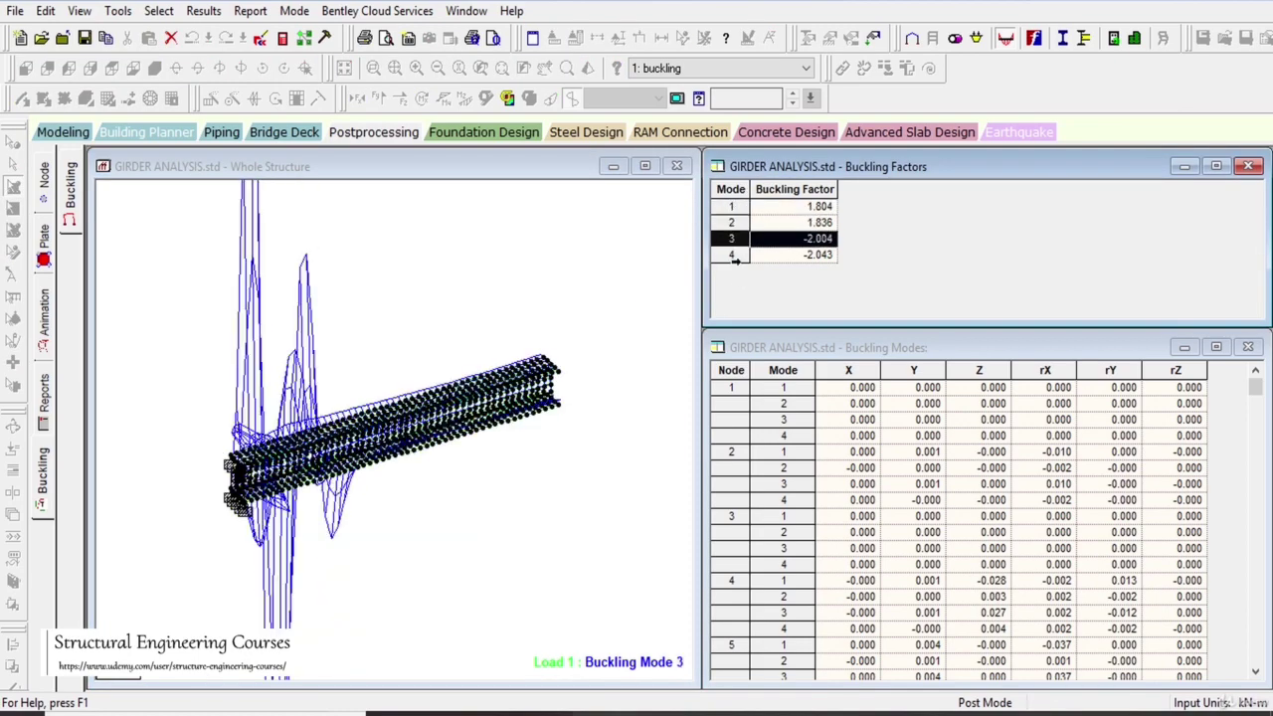
pyautogui.click(733, 255)
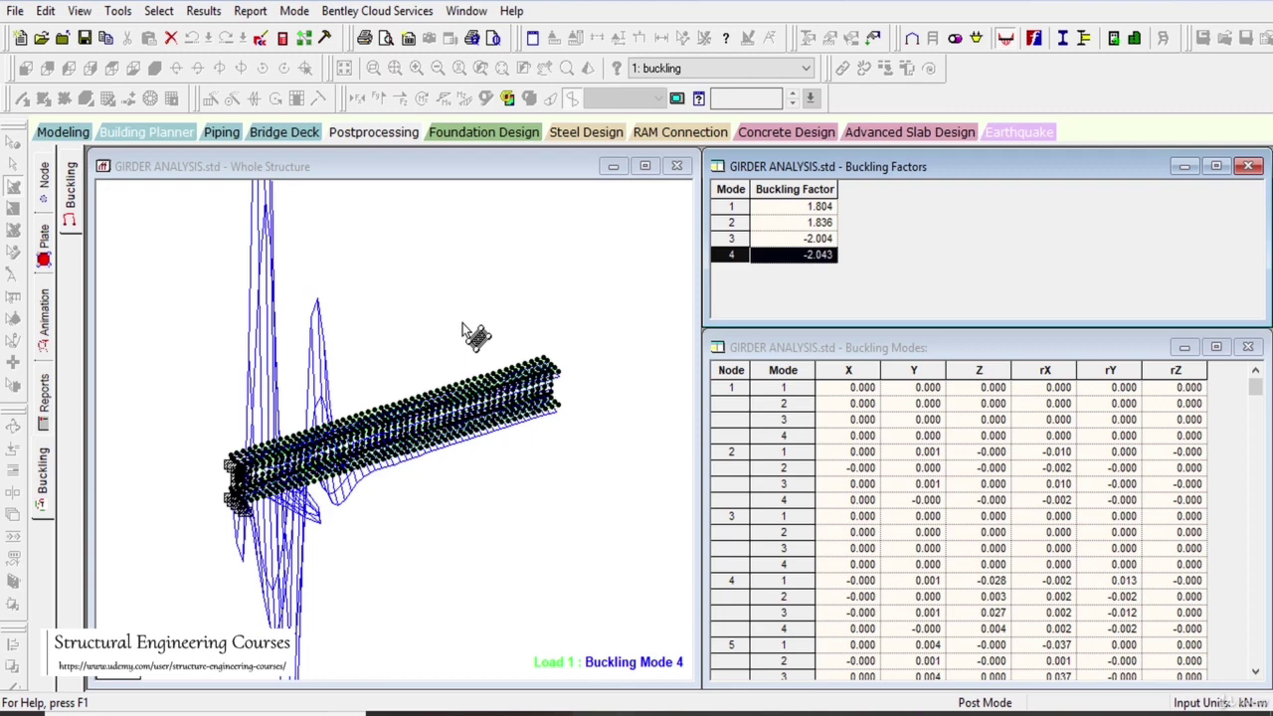
pyautogui.click(462, 307)
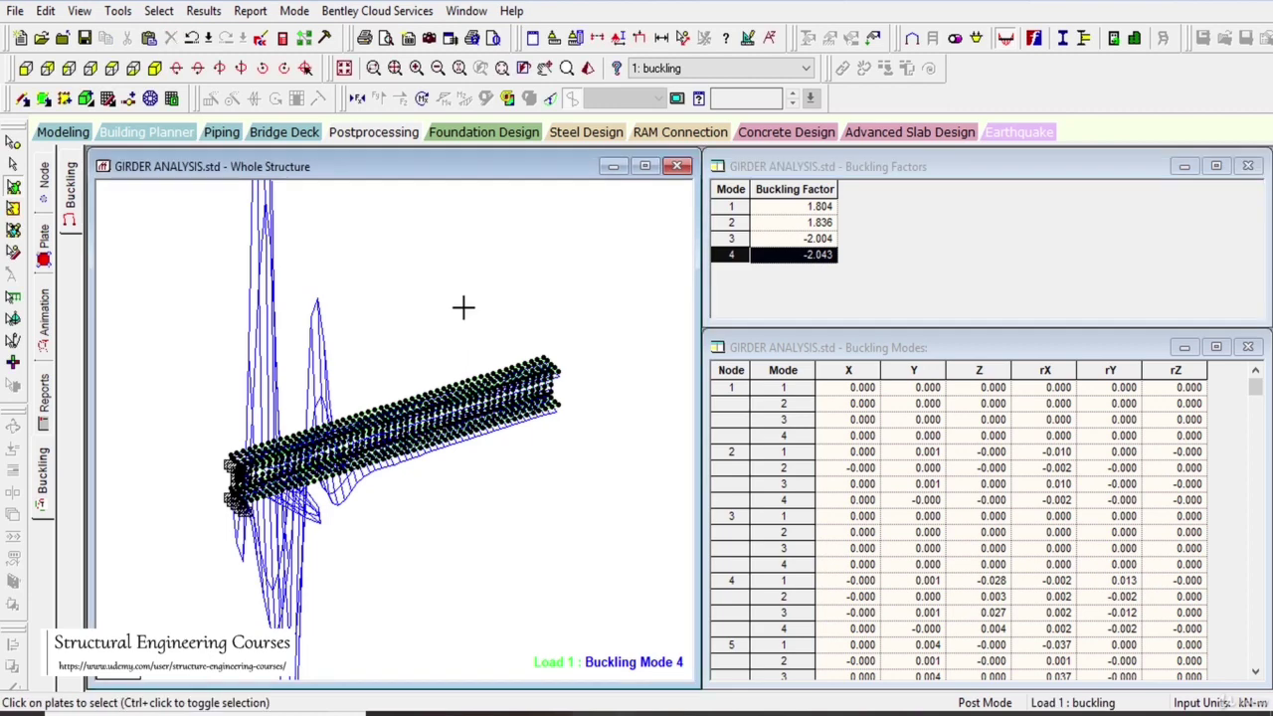
# Step: Save the modified girder structure under its current name, accepting the deletion of its result files
pyautogui.hotkey('ctrl', 's')
pyautogui.press('Return')
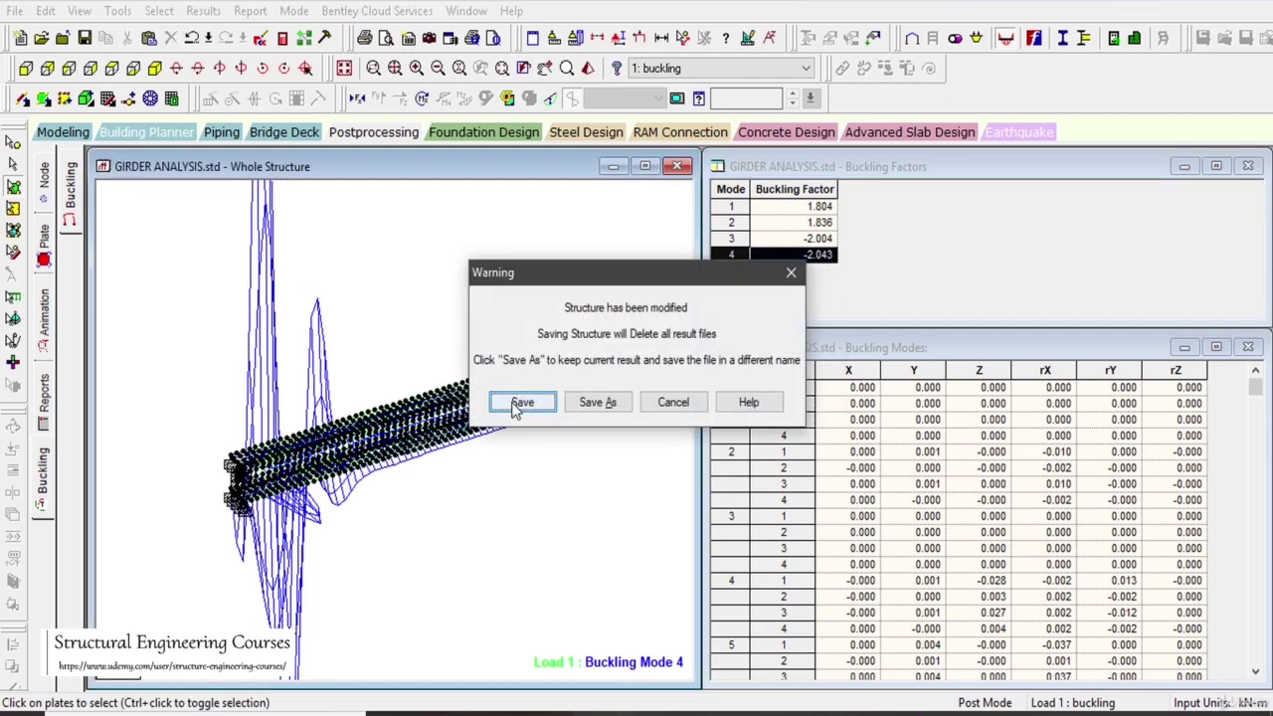
pyautogui.click(521, 403)
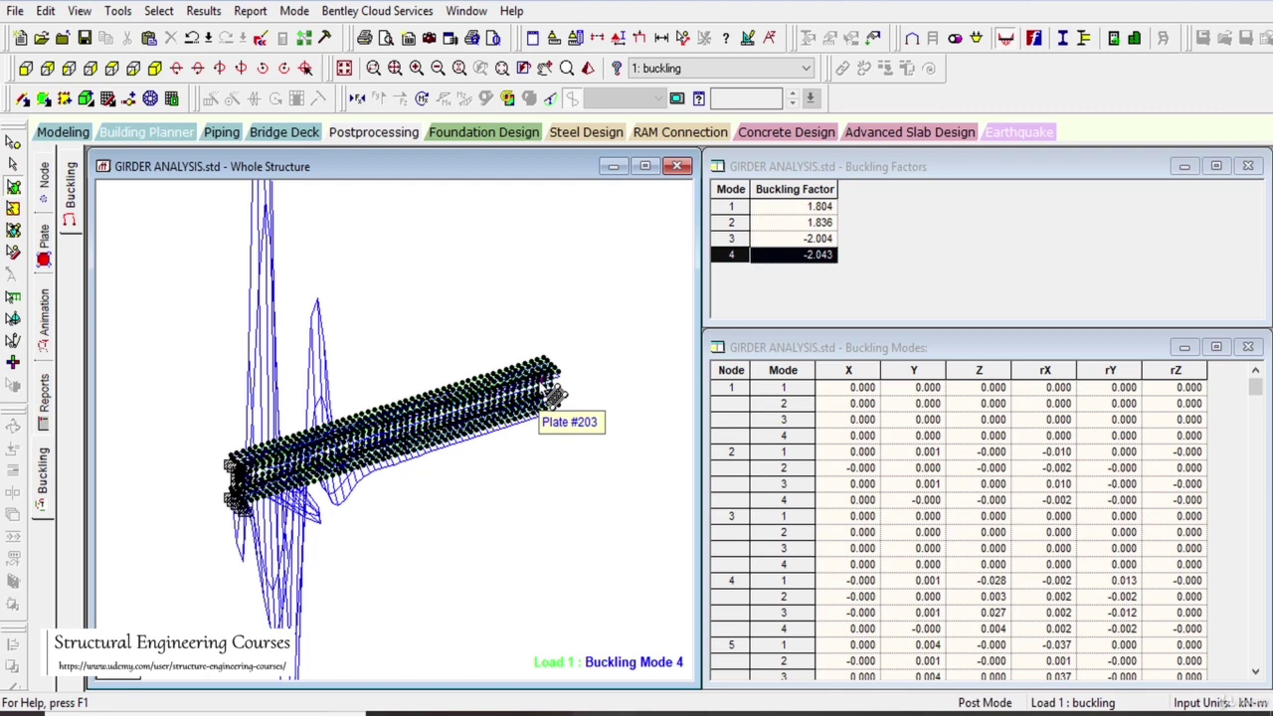
pyautogui.click(15, 11)
pyautogui.click(46, 11)
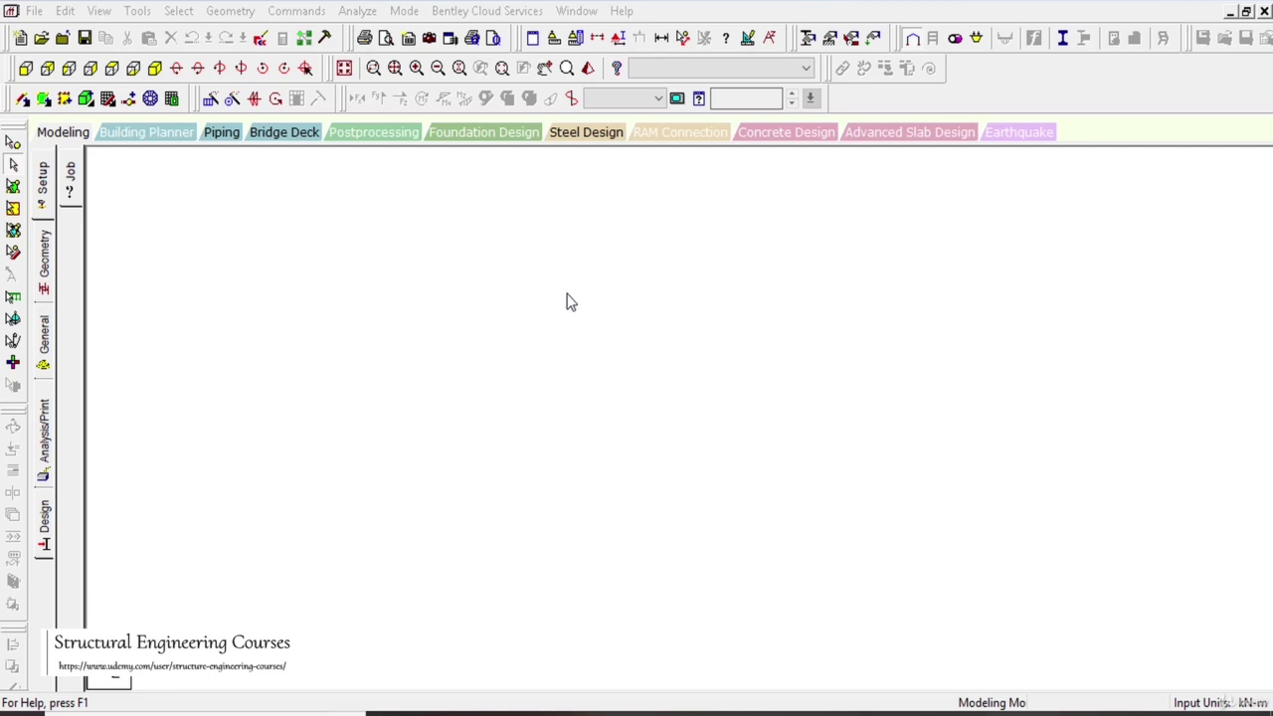
# Step: Check the "units meter kn" line in the new space model's input command file and return to the modeling window
pyautogui.click(262, 45)
pyautogui.moveTo(20, 138); pyautogui.dragTo(113, 151)
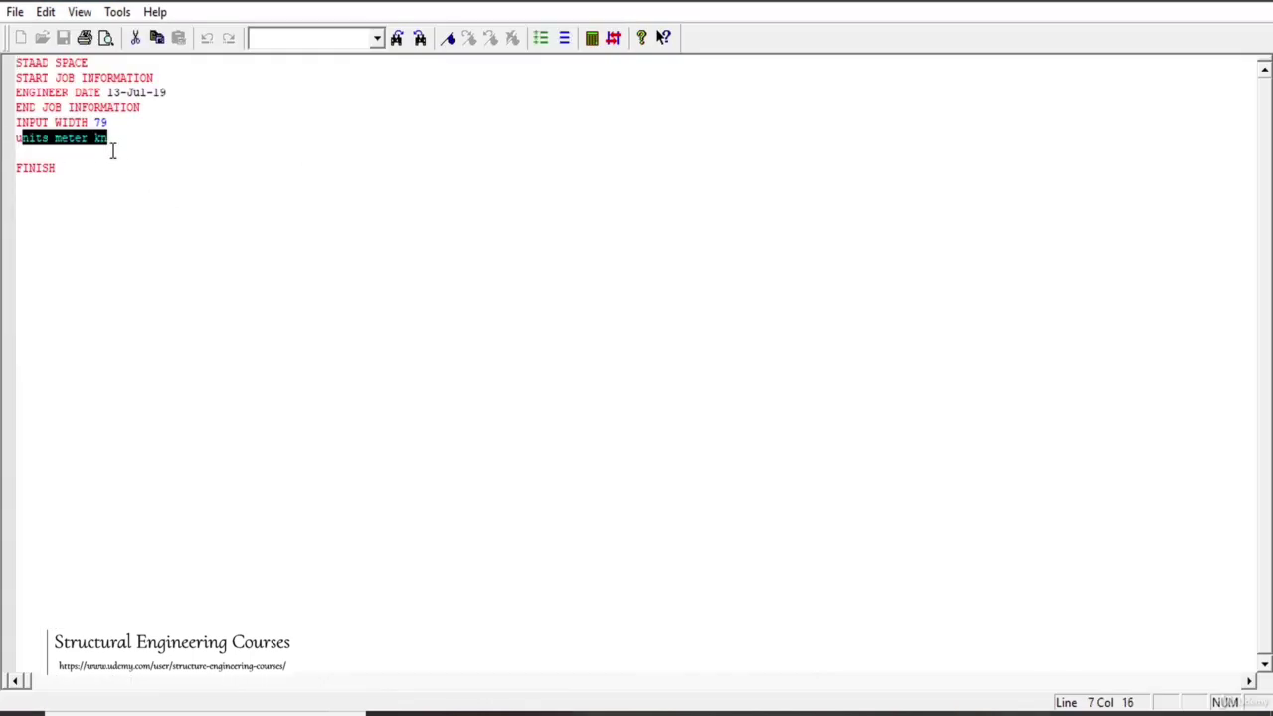
pyautogui.click(651, 132)
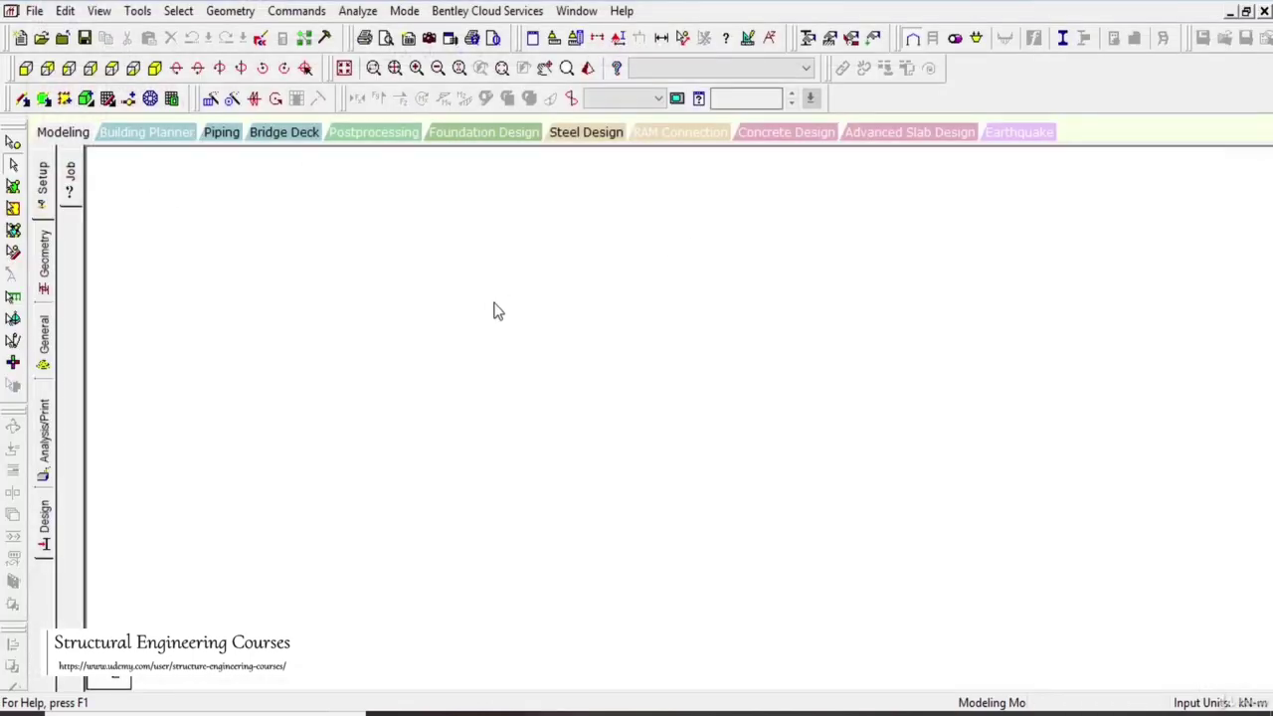
# Step: Run the Structure Wizard and start a Cooling Tower prototype from the Surface/Plate Models
pyautogui.click(229, 11)
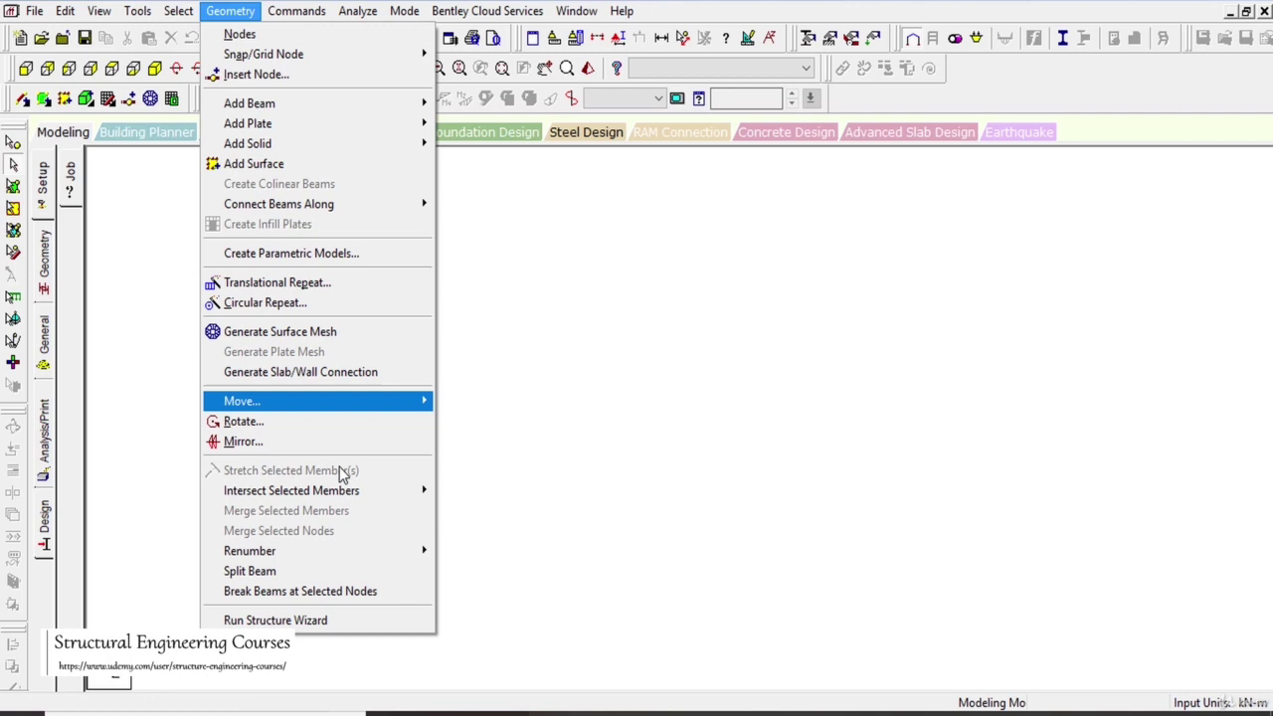
pyautogui.click(333, 624)
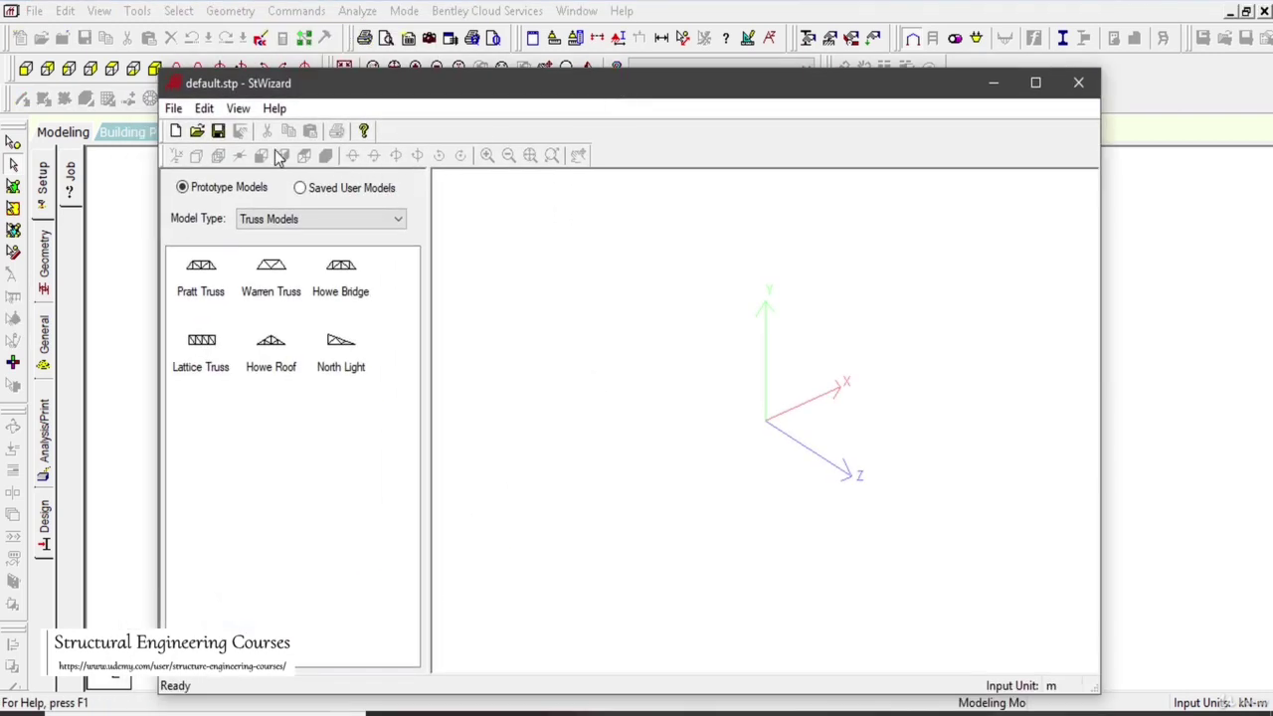
pyautogui.click(269, 250)
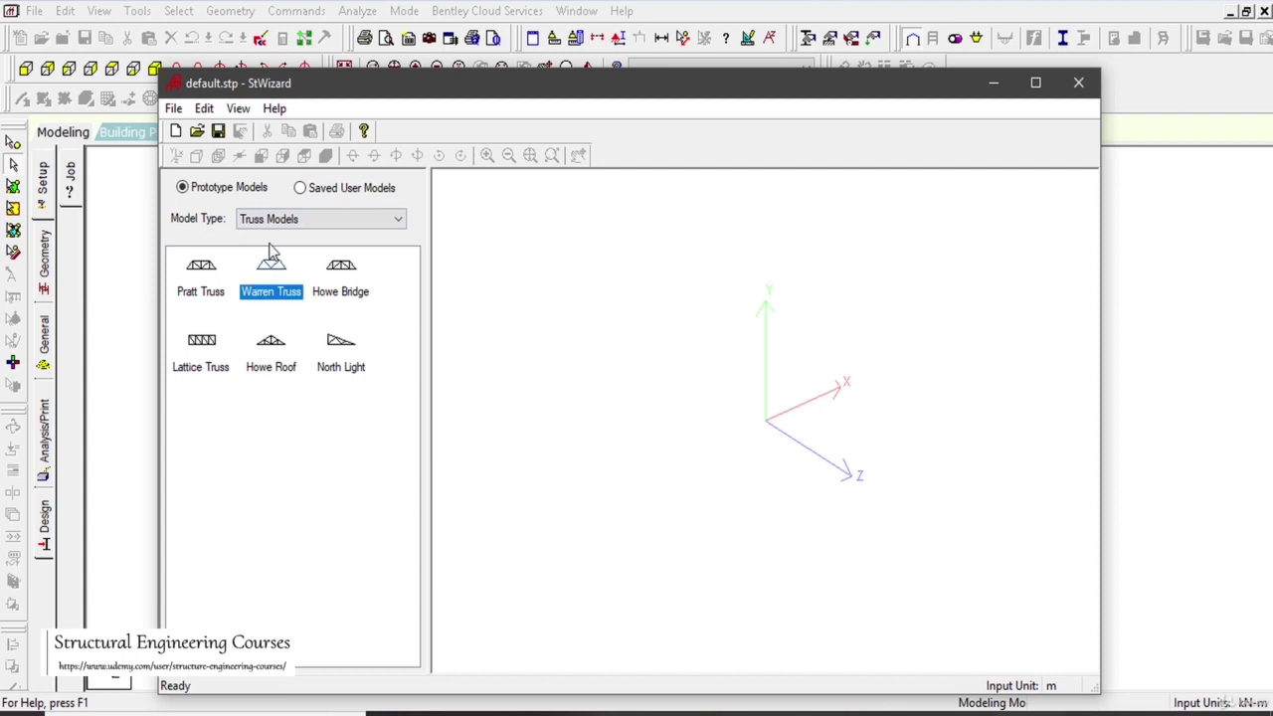
pyautogui.click(332, 191)
pyautogui.click(248, 191)
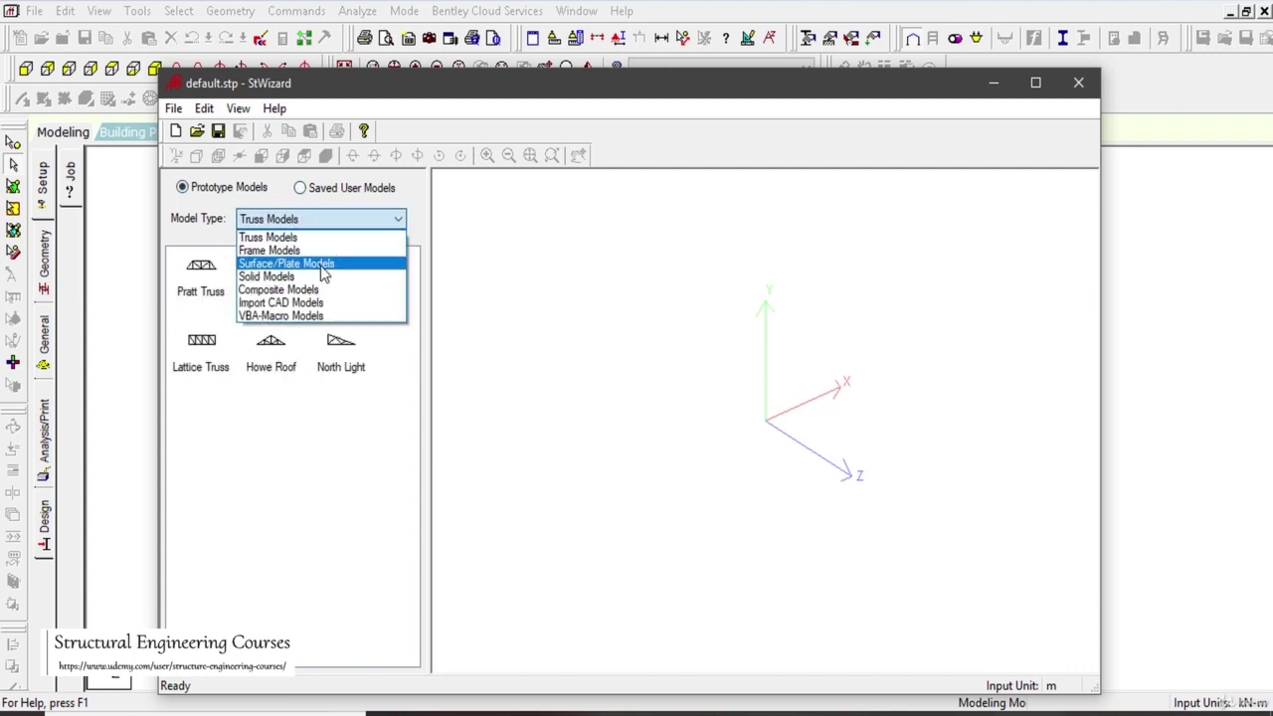
pyautogui.click(319, 264)
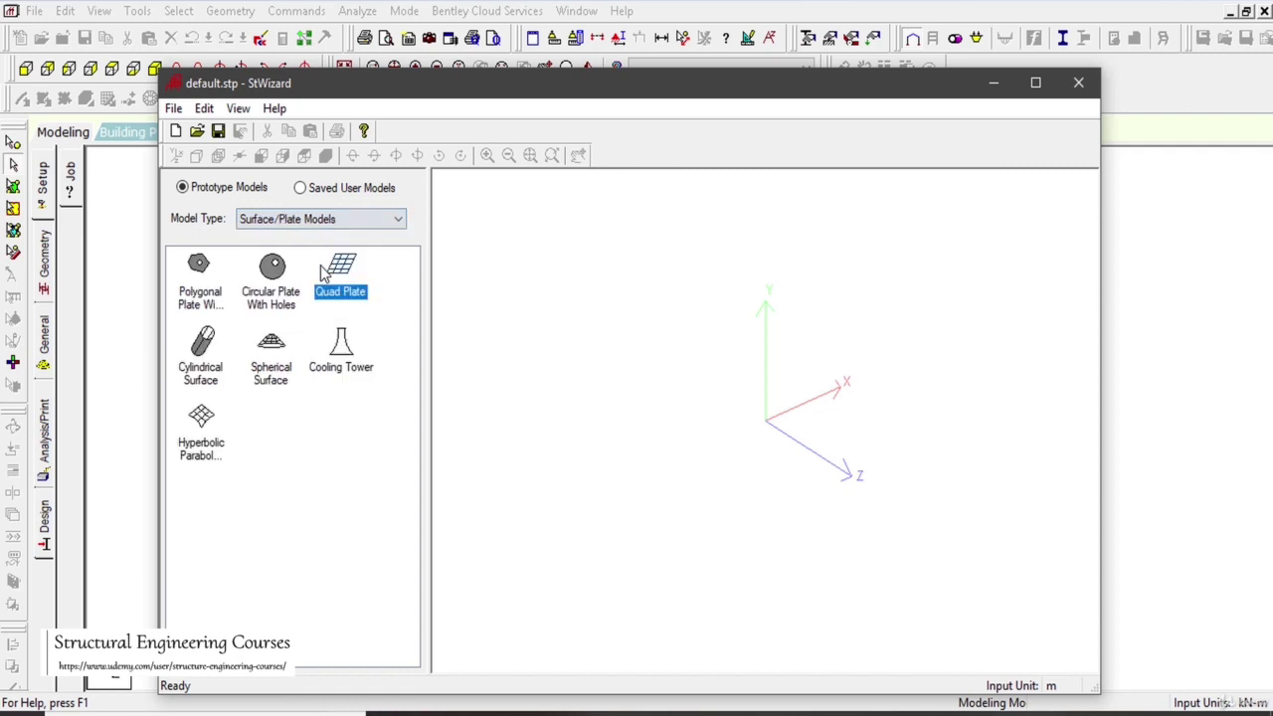
pyautogui.click(348, 355)
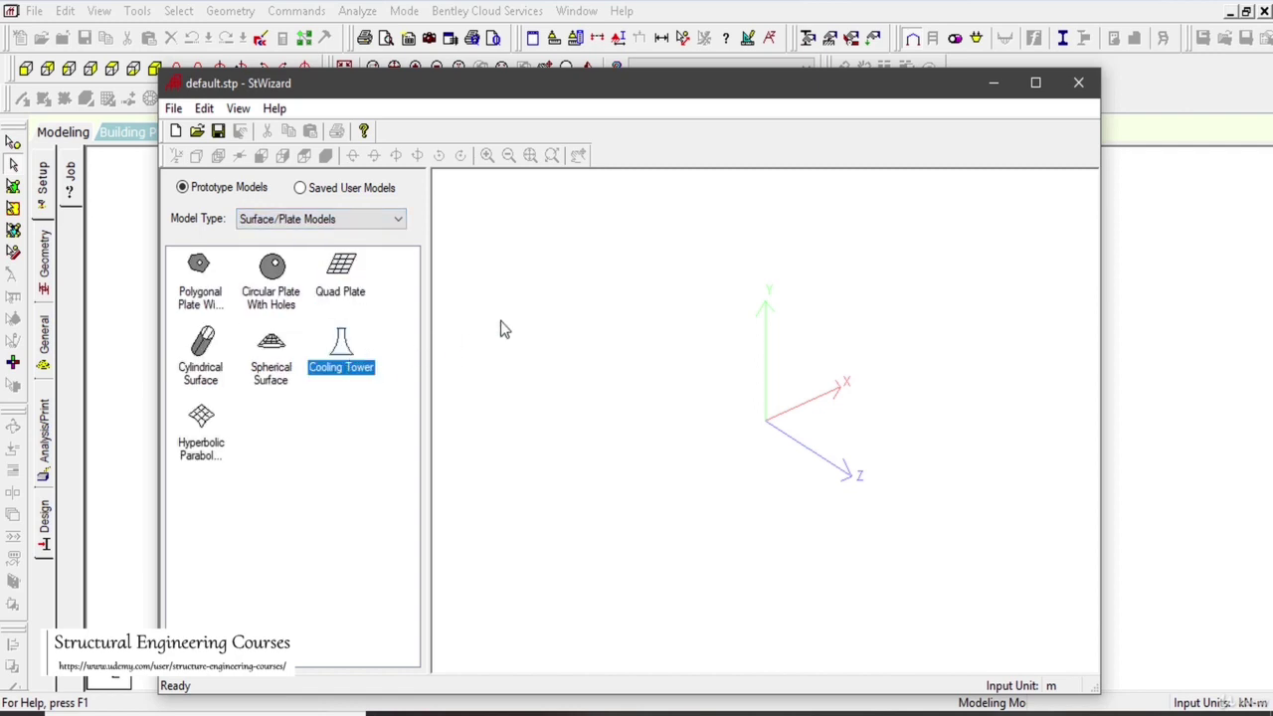
pyautogui.doubleClick(340, 348)
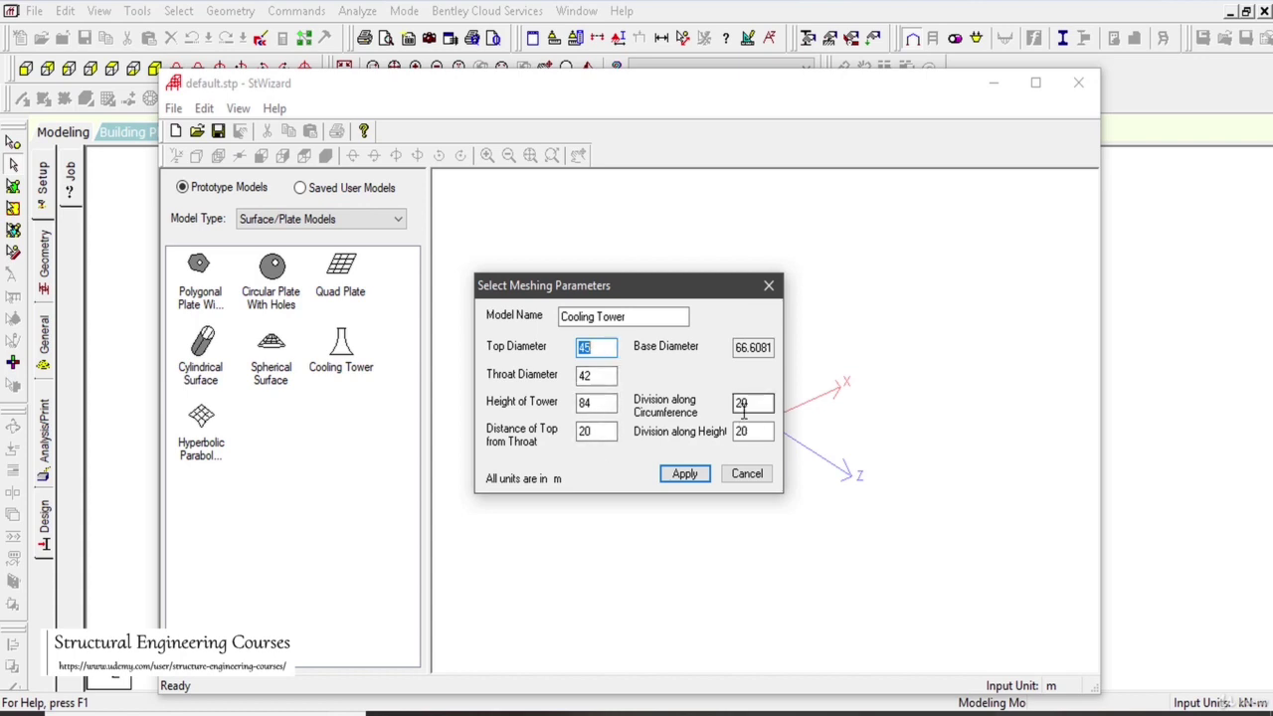
# Step: Set the cooling tower's top diameter to 50 m, throat diameter to 45 m and height to 90 m
pyautogui.moveTo(757, 431); pyautogui.dragTo(716, 430)
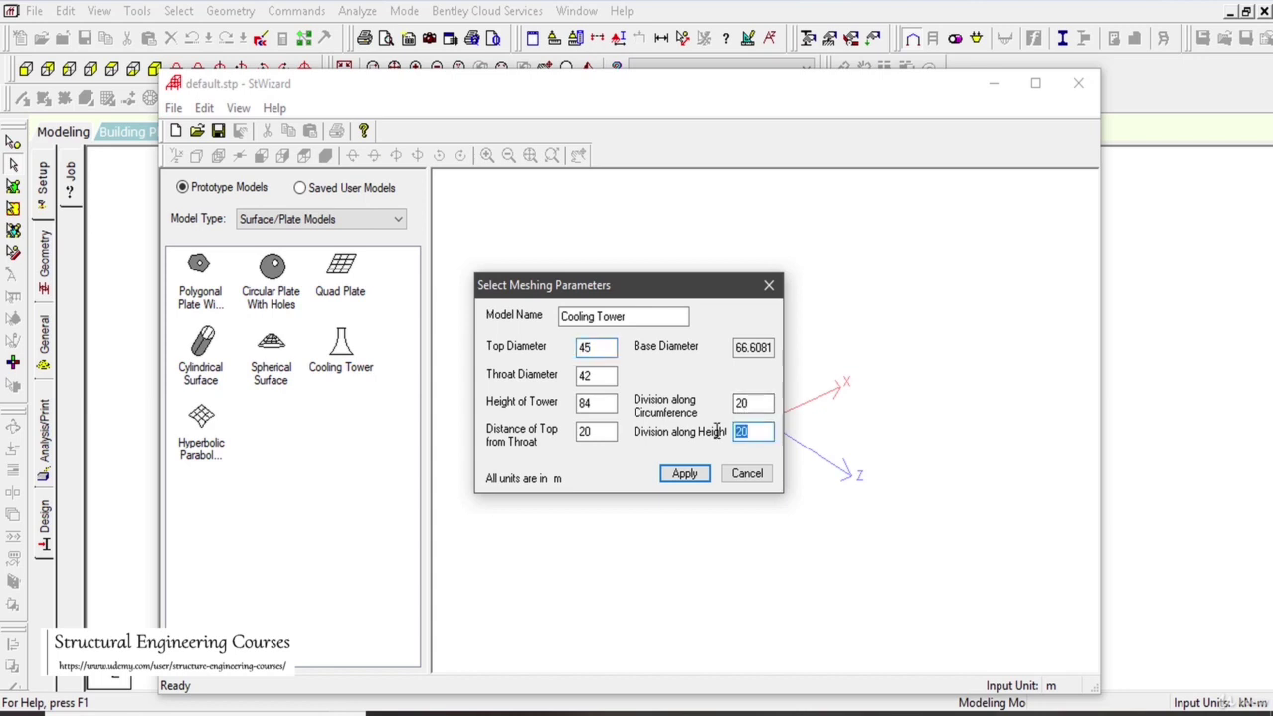
pyautogui.moveTo(609, 347); pyautogui.dragTo(552, 342)
pyautogui.write('50')
pyautogui.moveTo(611, 375); pyautogui.dragTo(558, 406)
pyautogui.write('45')
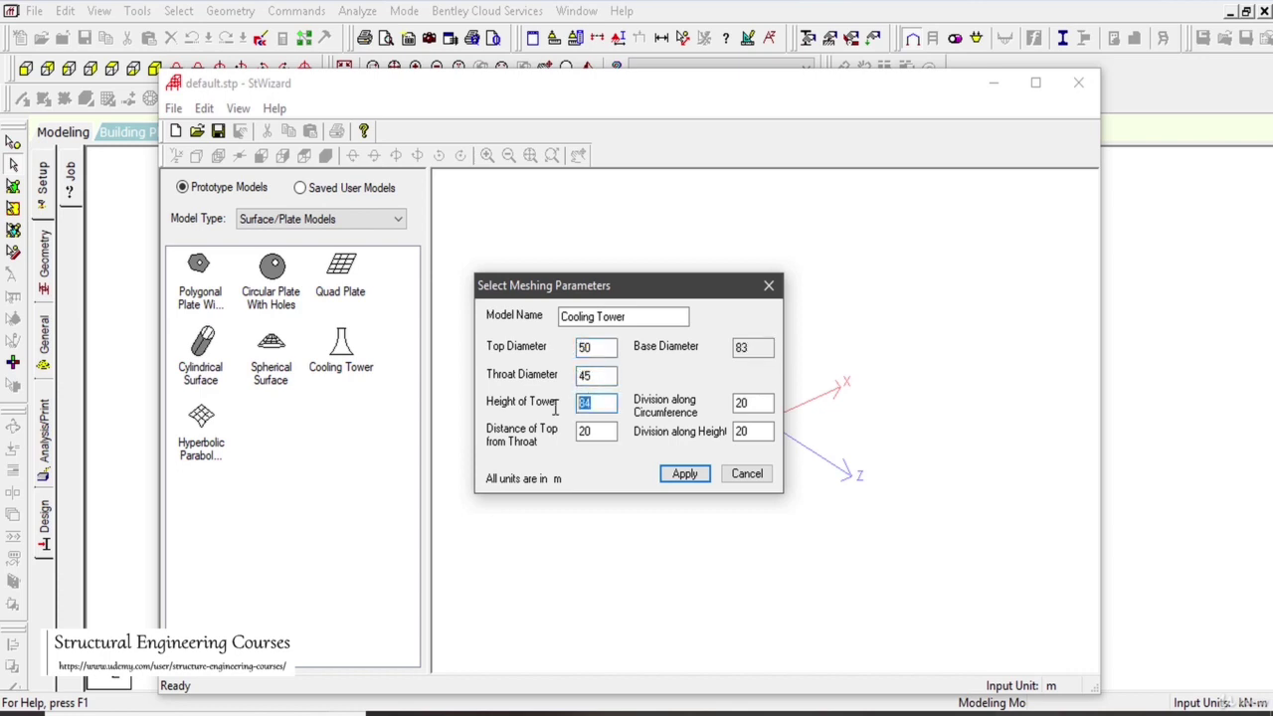
pyautogui.write('90')
pyautogui.moveTo(606, 439); pyautogui.dragTo(568, 431)
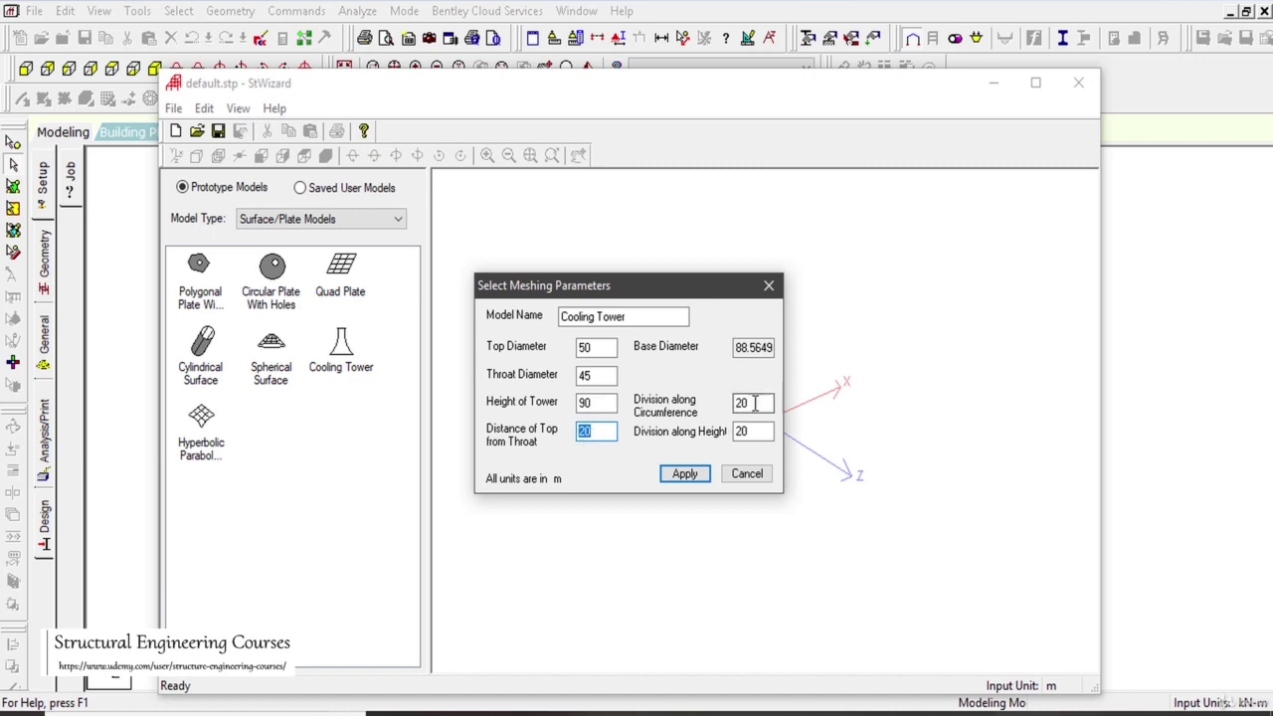
# Step: Generate the cooling tower mesh with 50 divisions along the circumference and 50 along the height
pyautogui.moveTo(768, 403); pyautogui.dragTo(697, 410)
pyautogui.write('50')
pyautogui.moveTo(767, 431); pyautogui.dragTo(718, 430)
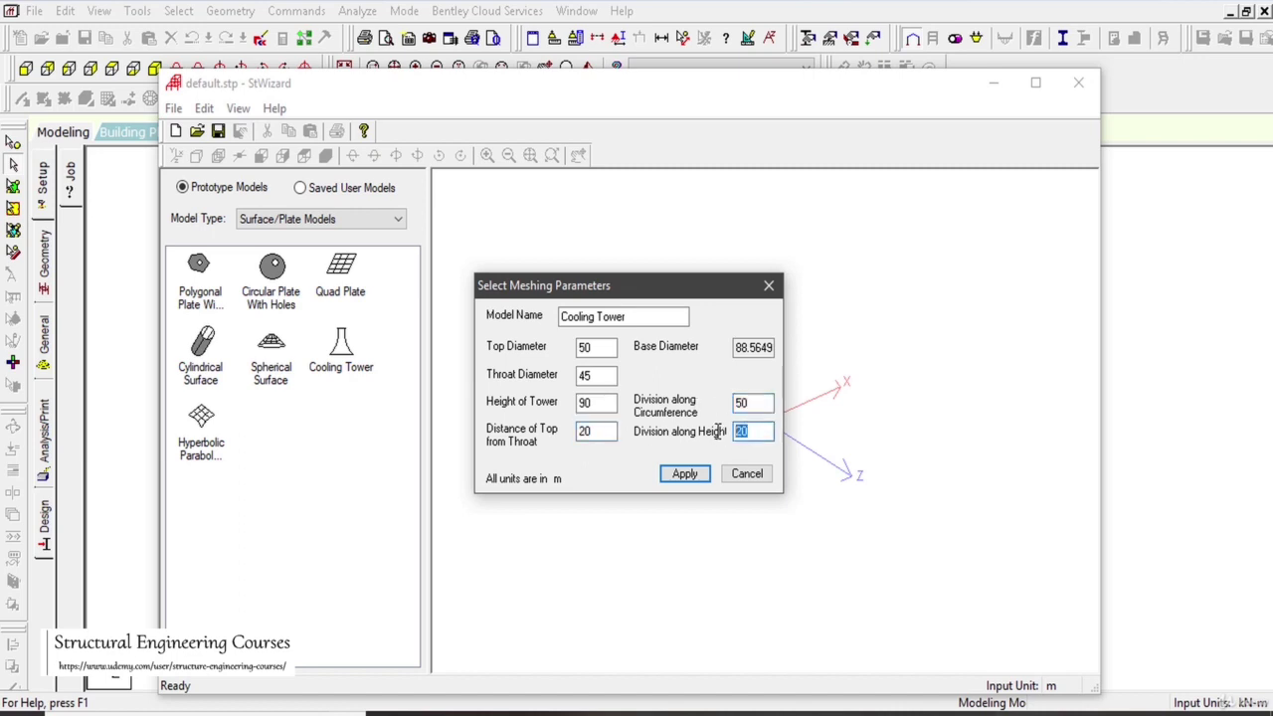
pyautogui.write('50')
pyautogui.click(688, 474)
pyautogui.moveTo(873, 425); pyautogui.dragTo(911, 370)
pyautogui.moveTo(888, 318); pyautogui.dragTo(900, 356)
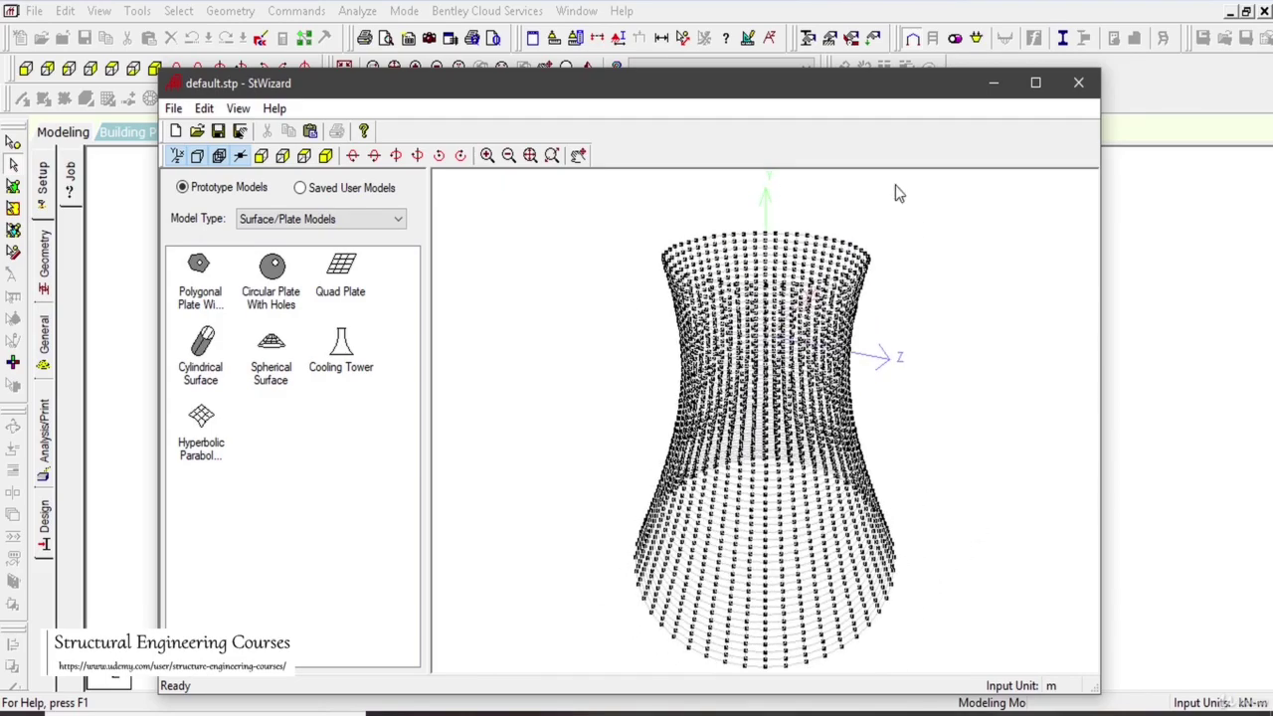
# Step: Close the wizard and transfer the cooling tower prototype into the STAAD.Pro model at X, Y and Z offsets of 0 m
pyautogui.click(173, 107)
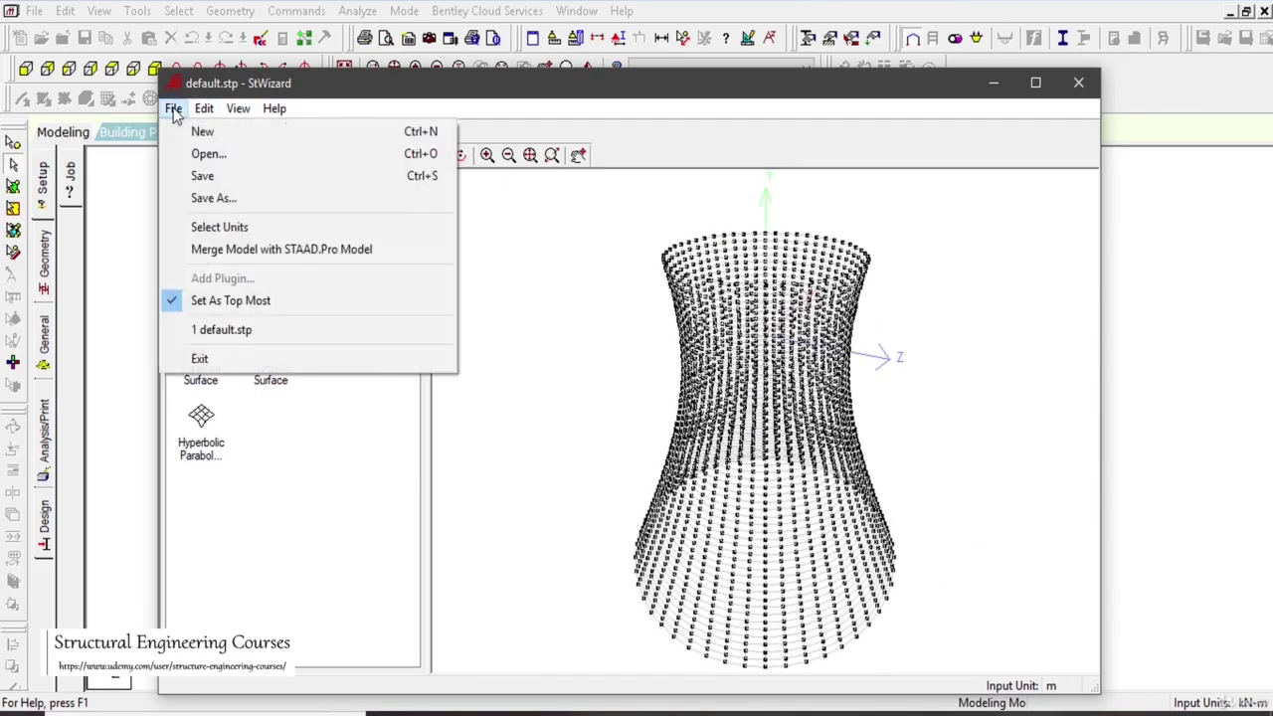
pyautogui.click(223, 185)
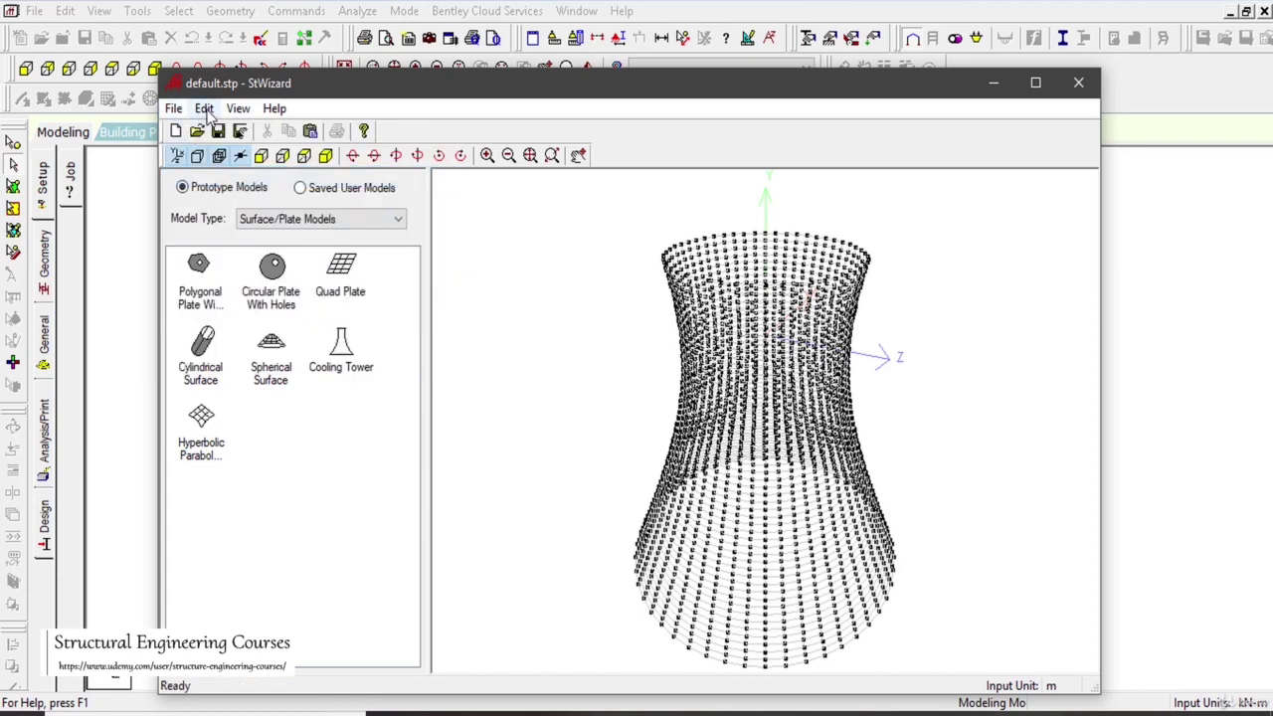
pyautogui.click(237, 108)
pyautogui.moveTo(206, 111)
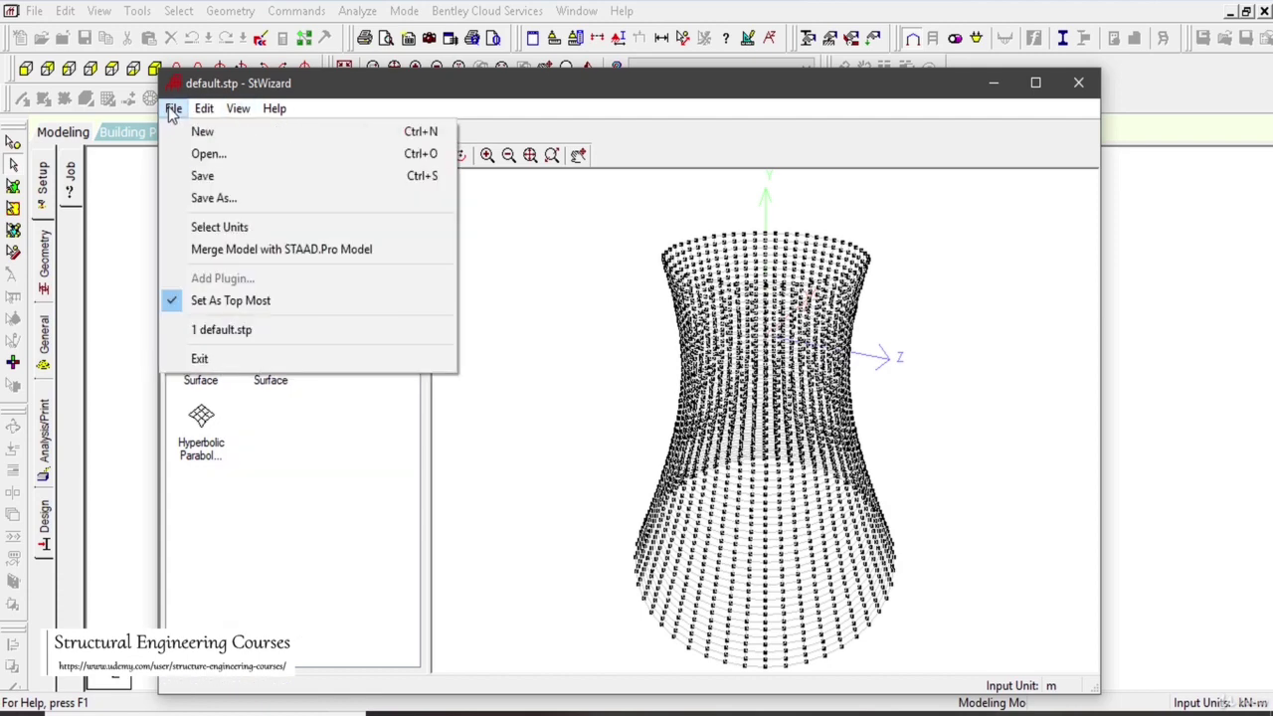
pyautogui.click(915, 100)
pyautogui.click(1091, 84)
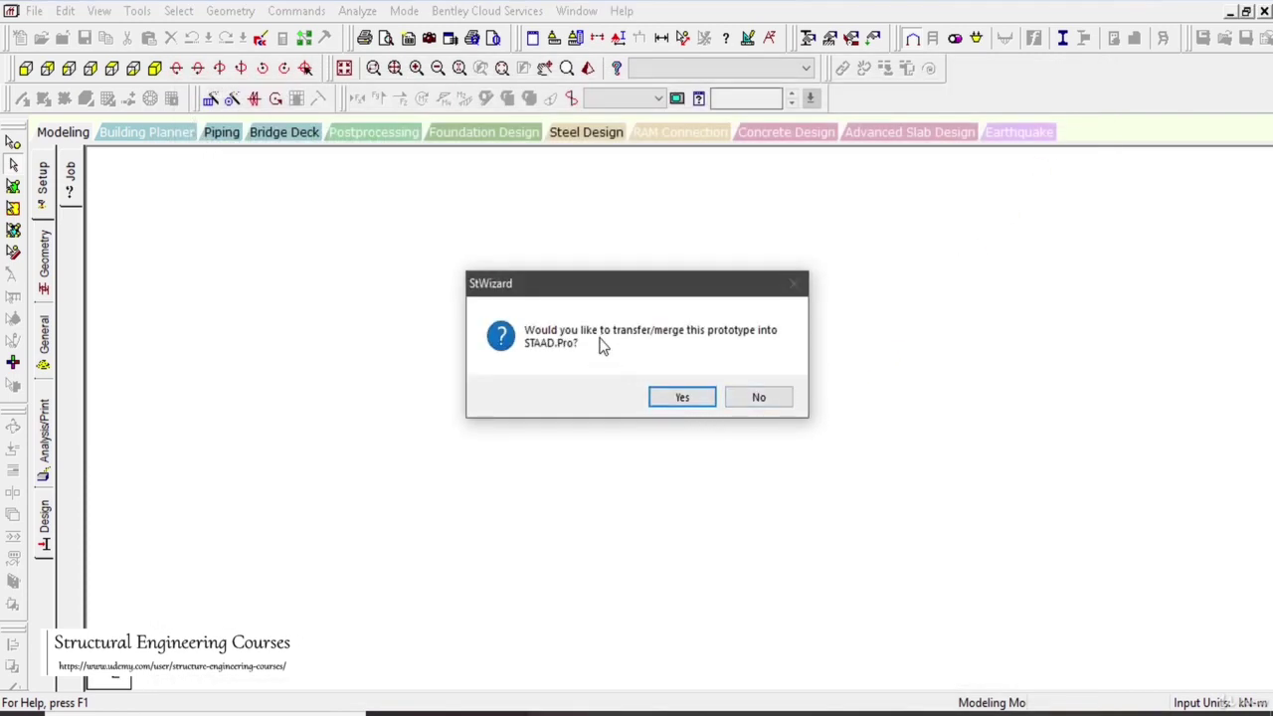
pyautogui.click(673, 398)
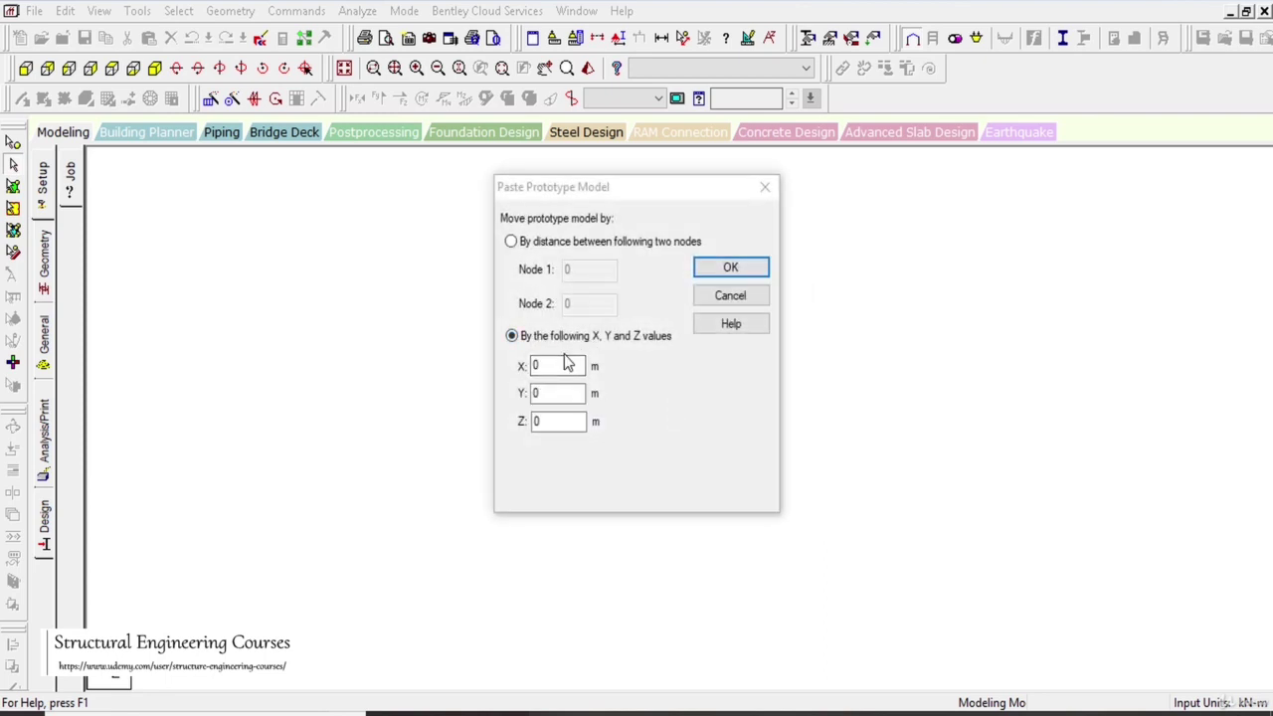
pyautogui.click(564, 364)
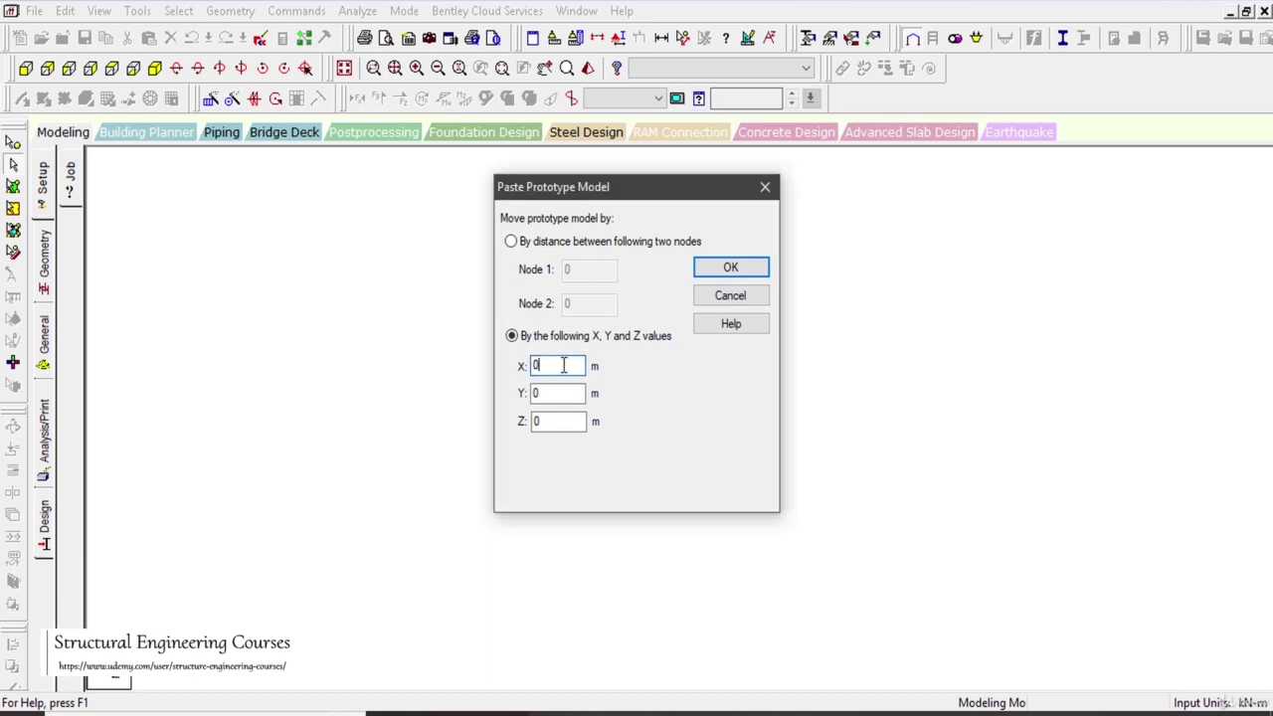
pyautogui.click(731, 268)
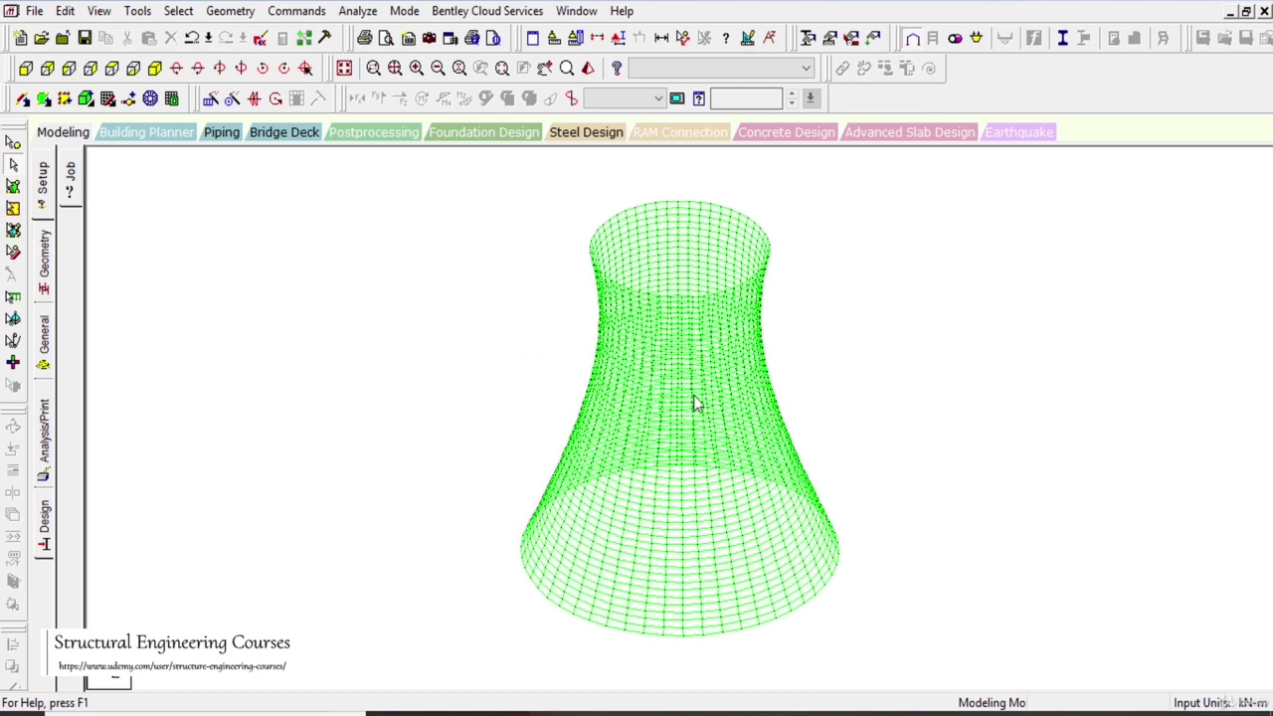
# Step: Create a fixed support for the cooling tower model
pyautogui.click(42, 338)
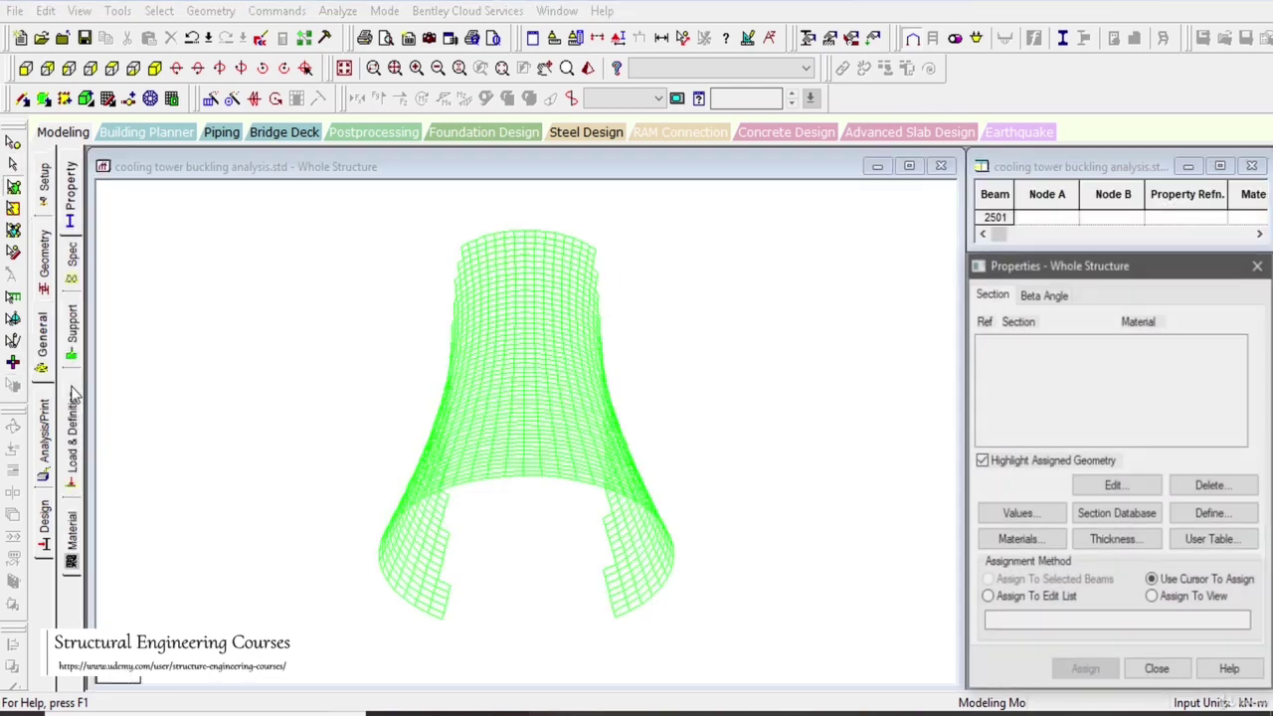
pyautogui.click(74, 330)
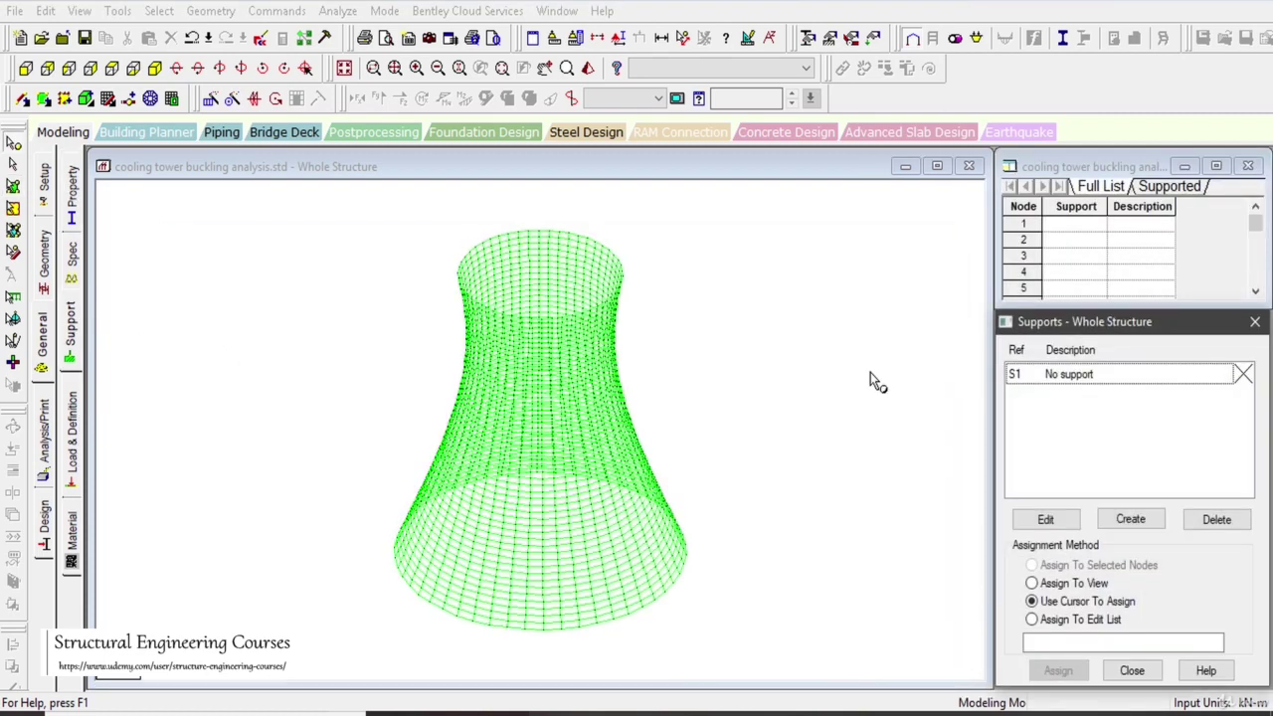
pyautogui.click(1129, 518)
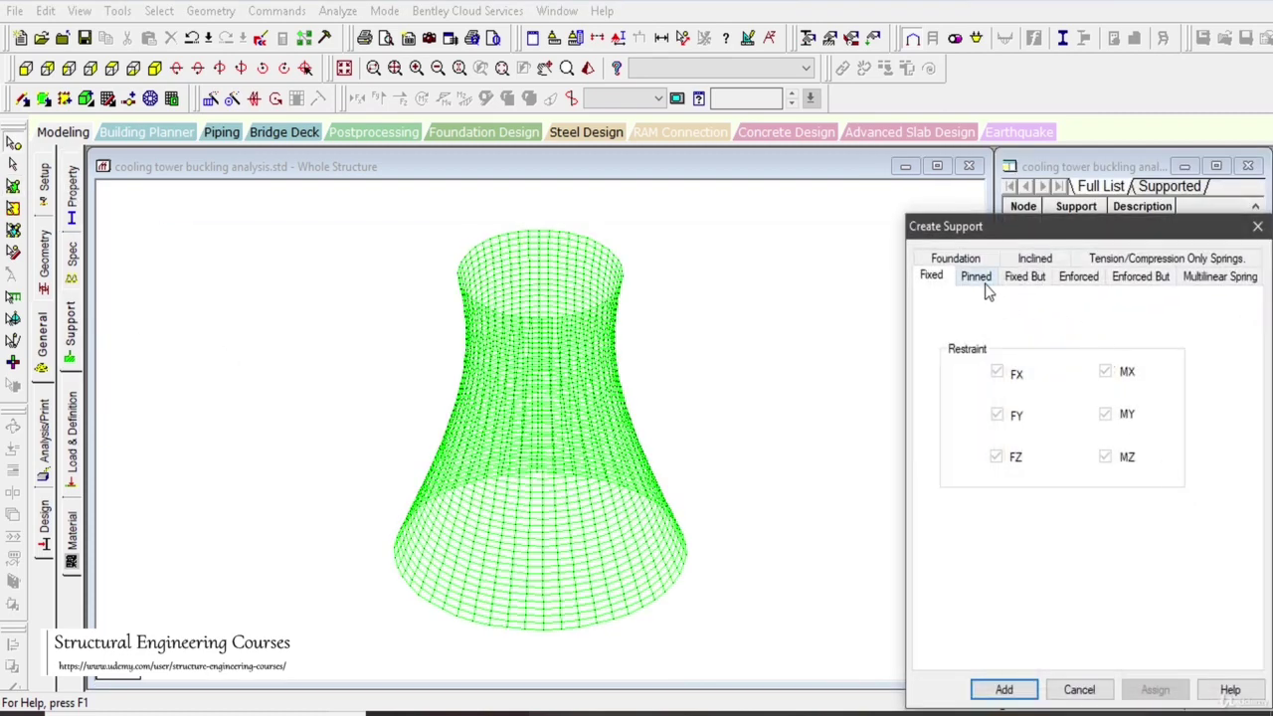
pyautogui.click(1022, 689)
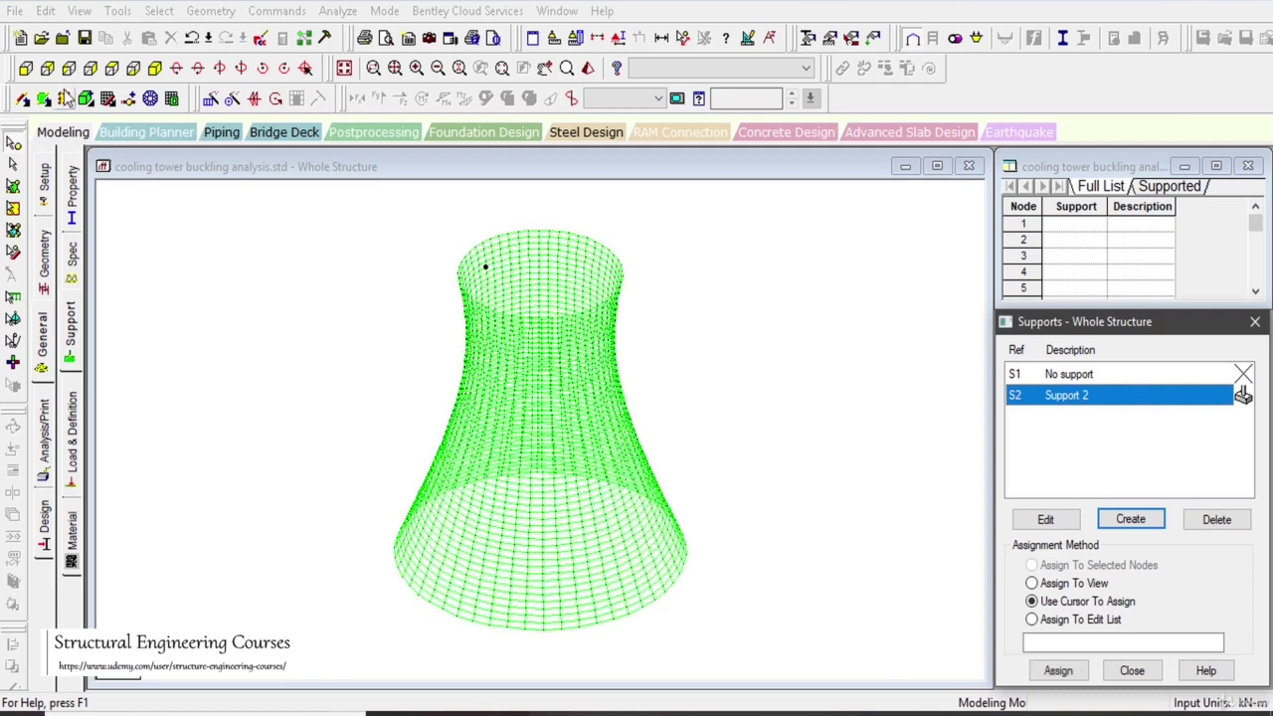
# Step: Assign the fixed support to all nodes along the tower's base ring and return to the isometric view
pyautogui.click(26, 68)
pyautogui.moveTo(332, 626); pyautogui.dragTo(786, 682)
pyautogui.click(1058, 670)
pyautogui.click(1141, 552)
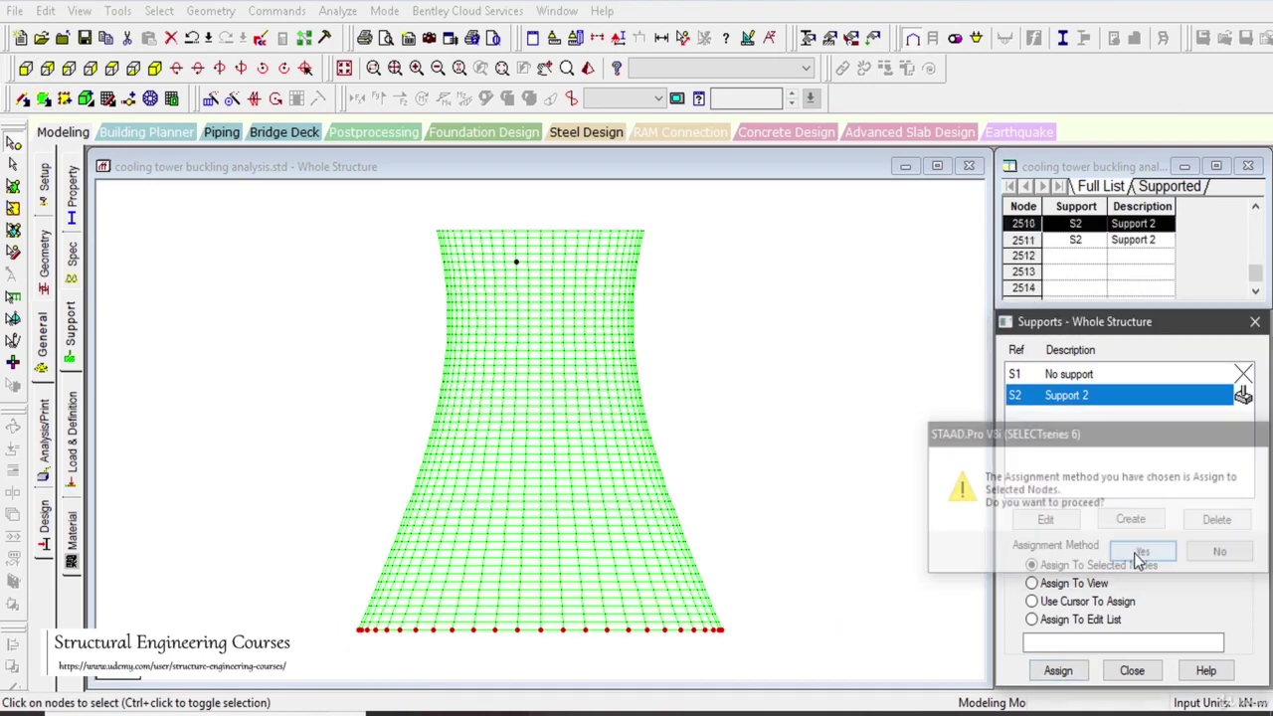
pyautogui.click(154, 68)
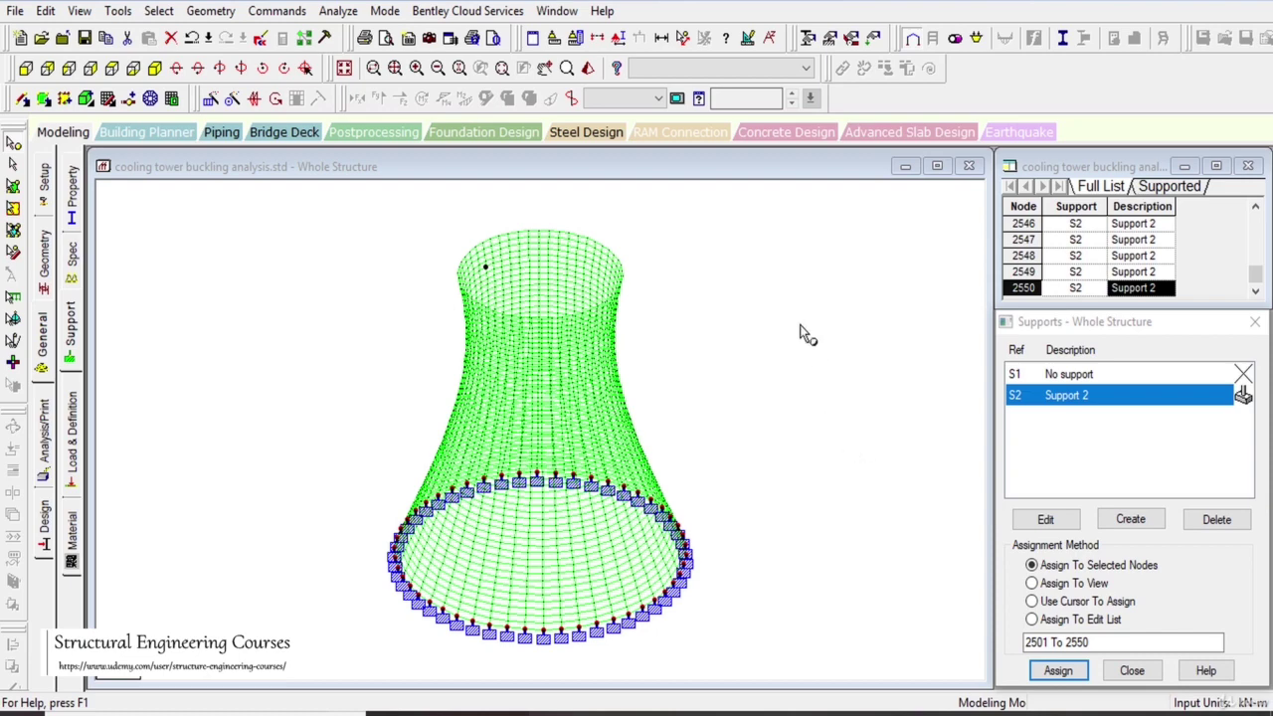
# Step: Create a plate element thickness of 0.3 m at all four nodes with CONCRETE material
pyautogui.click(72, 187)
pyautogui.click(1112, 535)
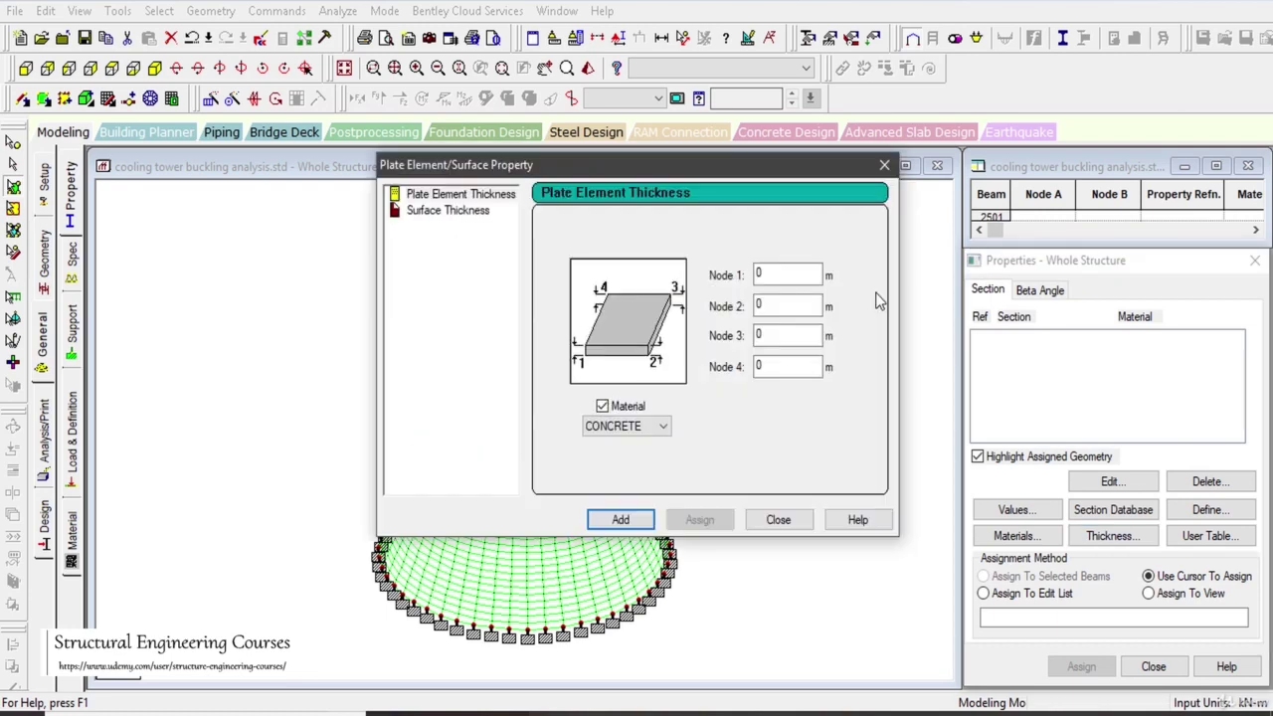
pyautogui.click(796, 268)
pyautogui.write('3')
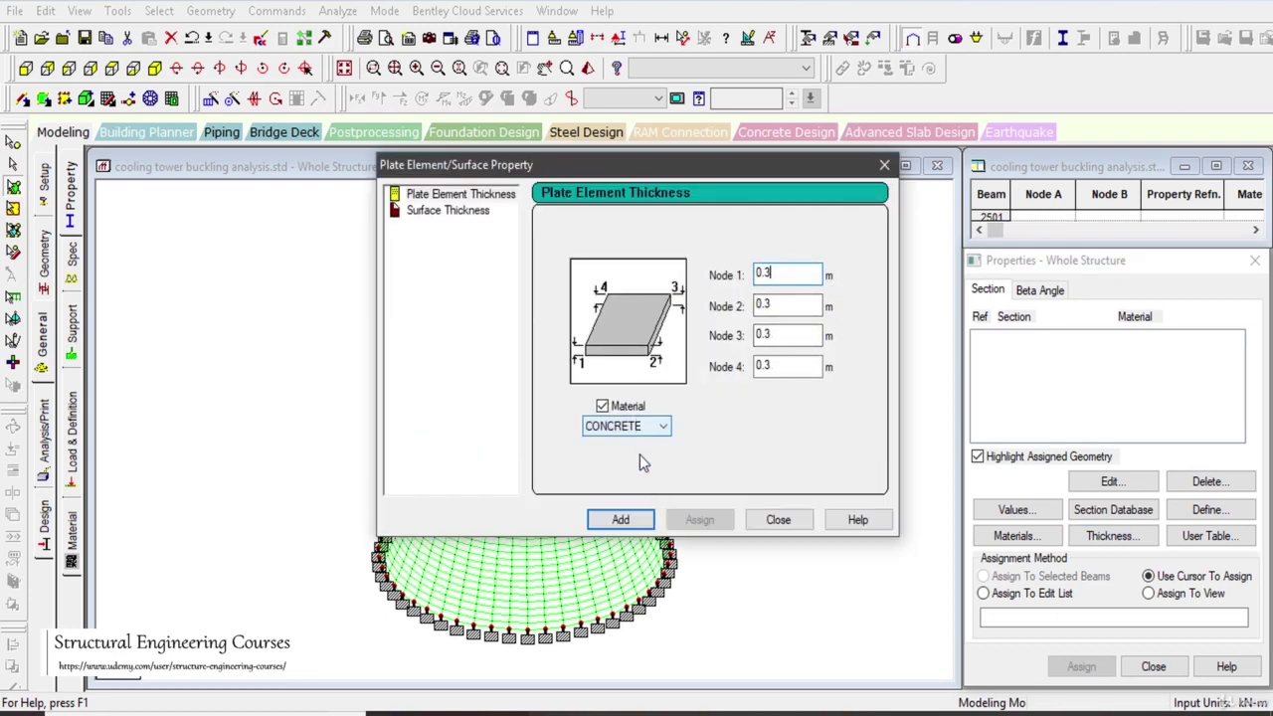
pyautogui.click(620, 520)
pyautogui.click(776, 519)
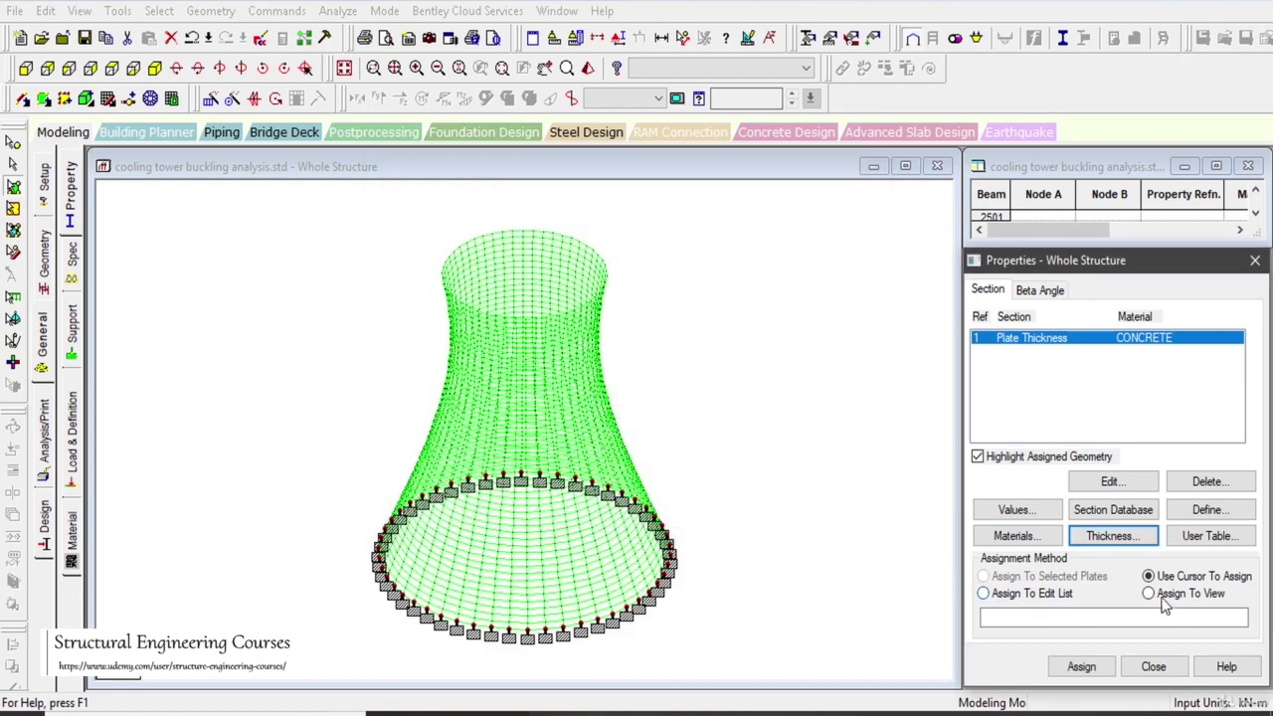
# Step: Assign the concrete plate thickness to every plate in the view
pyautogui.click(1150, 594)
pyautogui.click(1081, 666)
pyautogui.click(1134, 517)
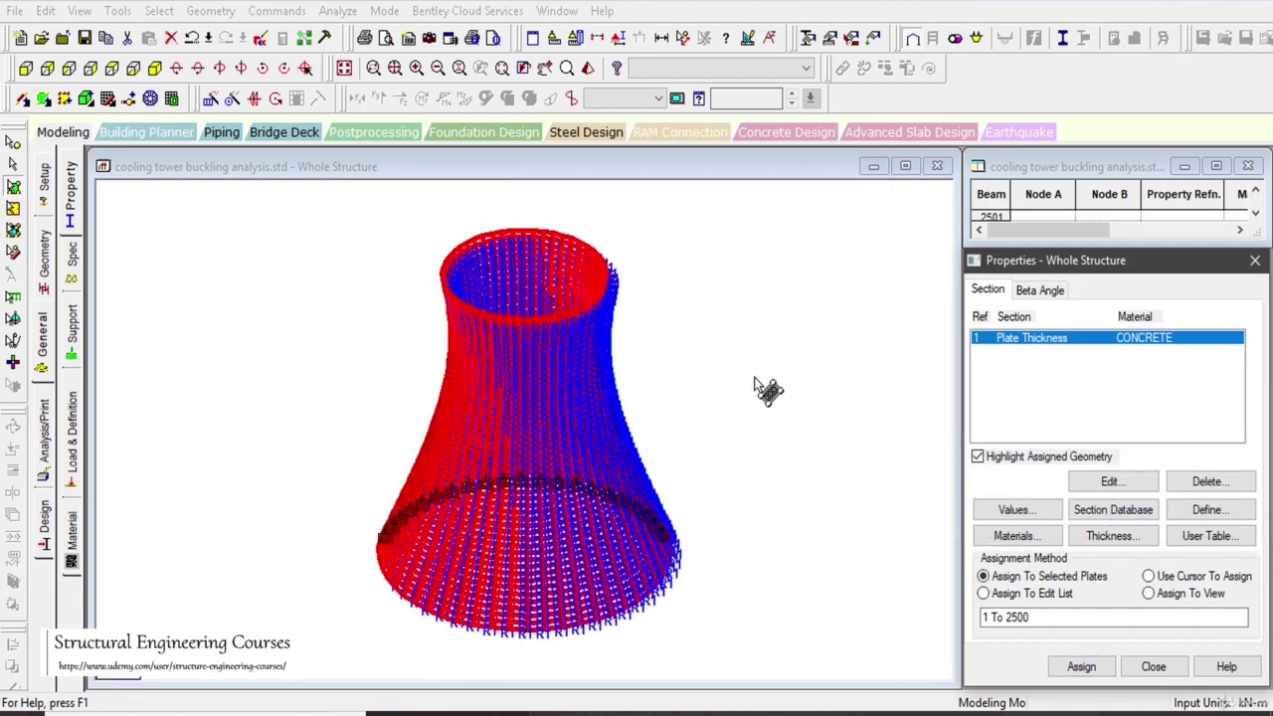
# Step: Add primary load case 1 titled "buckling" with loading type None
pyautogui.click(72, 254)
pyautogui.click(71, 323)
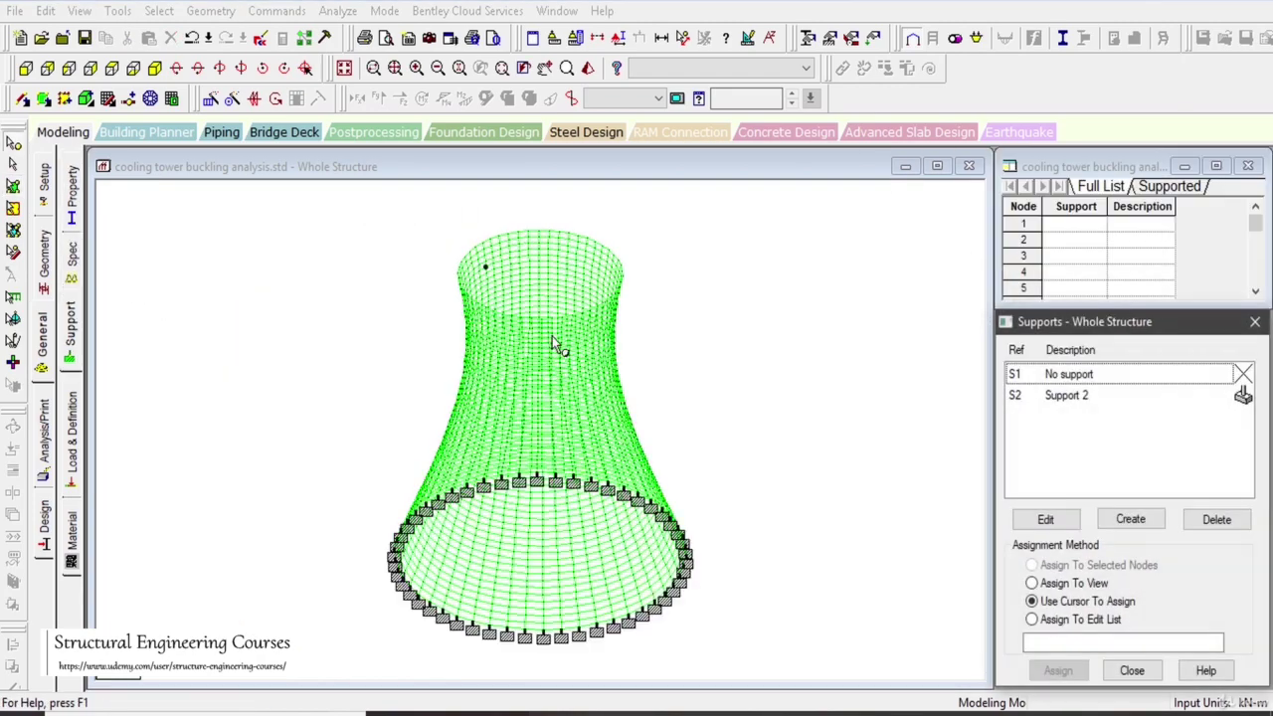
pyautogui.click(73, 437)
pyautogui.click(1040, 200)
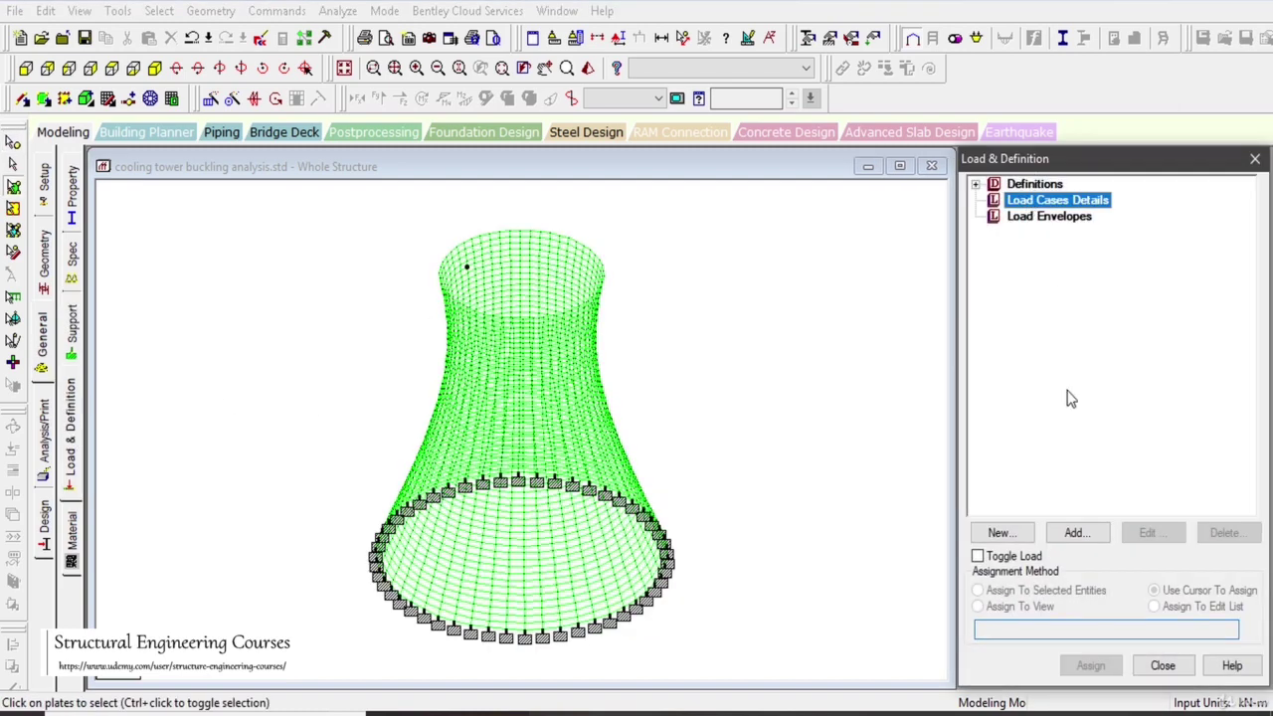
pyautogui.click(1077, 533)
pyautogui.moveTo(597, 321); pyautogui.dragTo(203, 348)
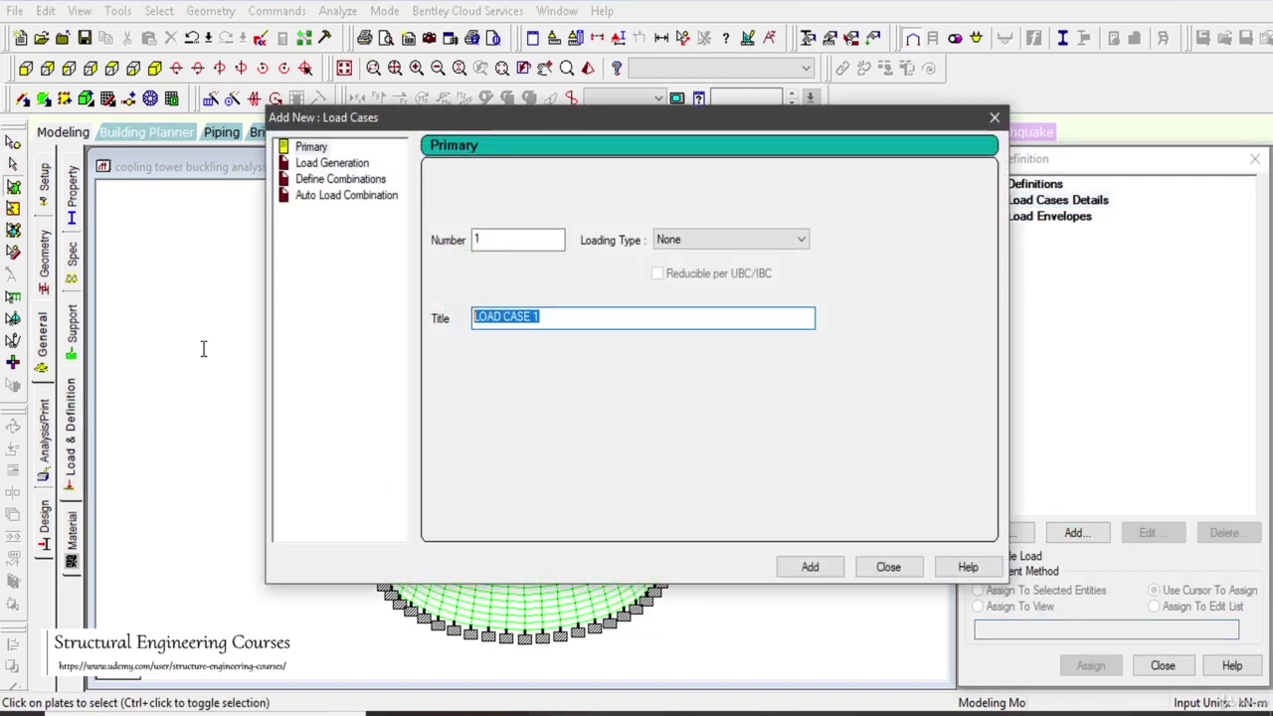
pyautogui.write('buc')
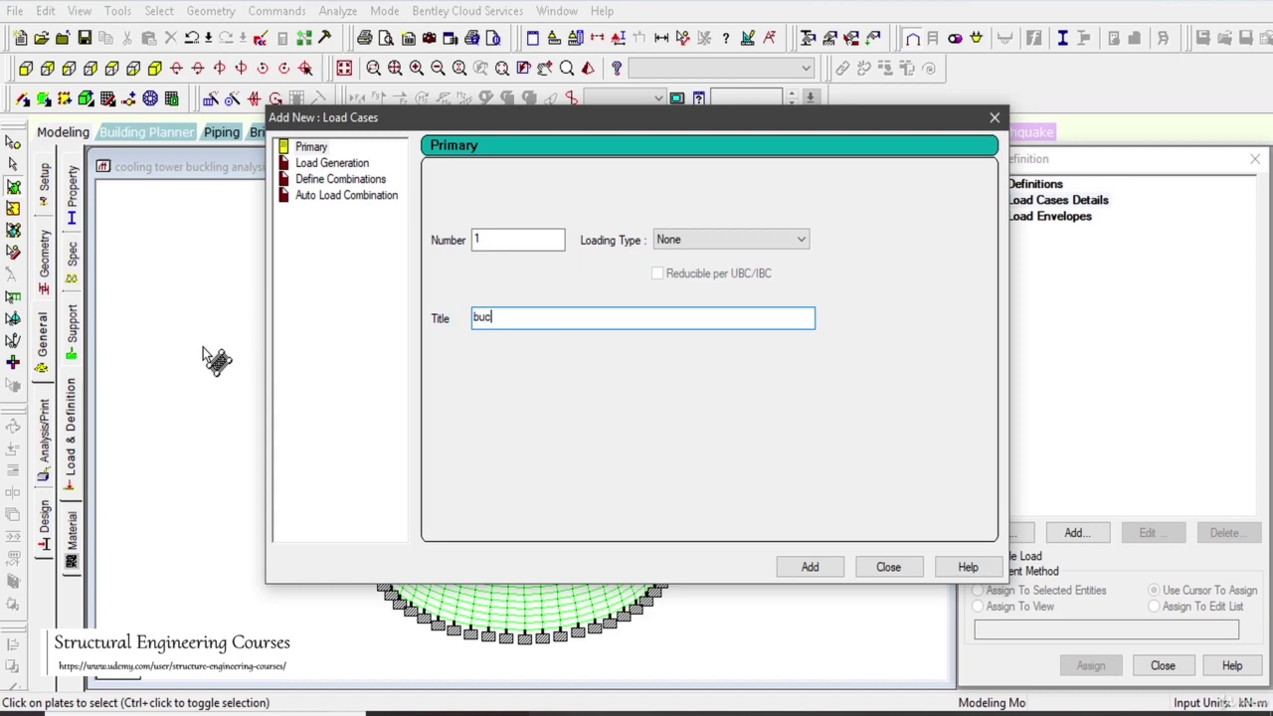
pyautogui.write('kling')
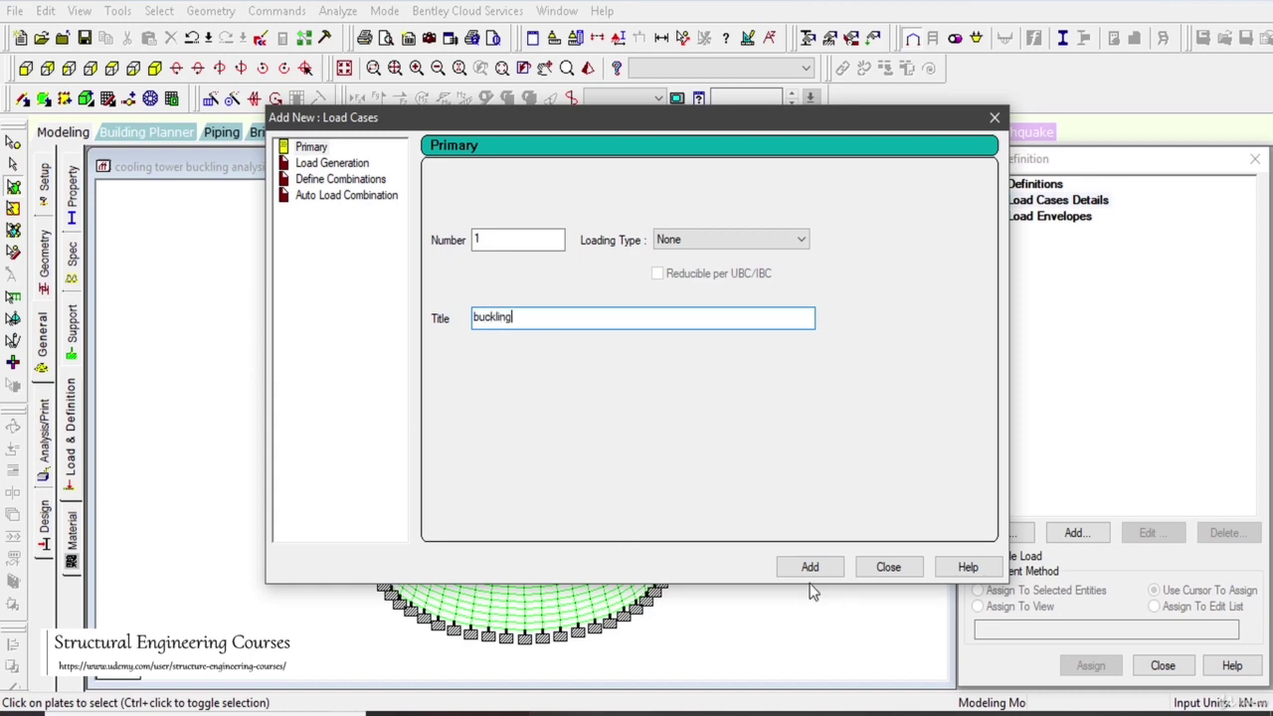
pyautogui.click(809, 568)
pyautogui.click(865, 568)
# Step: Add a nodal load with Fx of 100 kN to the buckling load case
pyautogui.click(1051, 216)
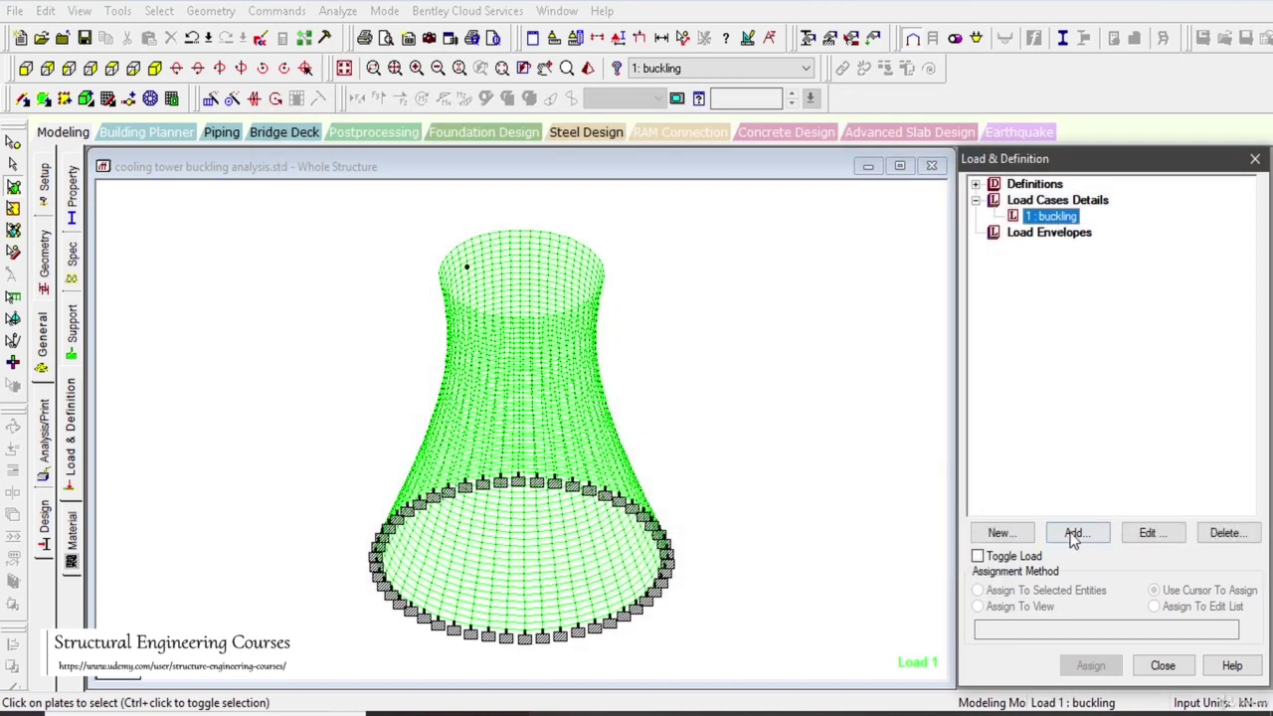
pyautogui.click(772, 279)
pyautogui.press('Return')
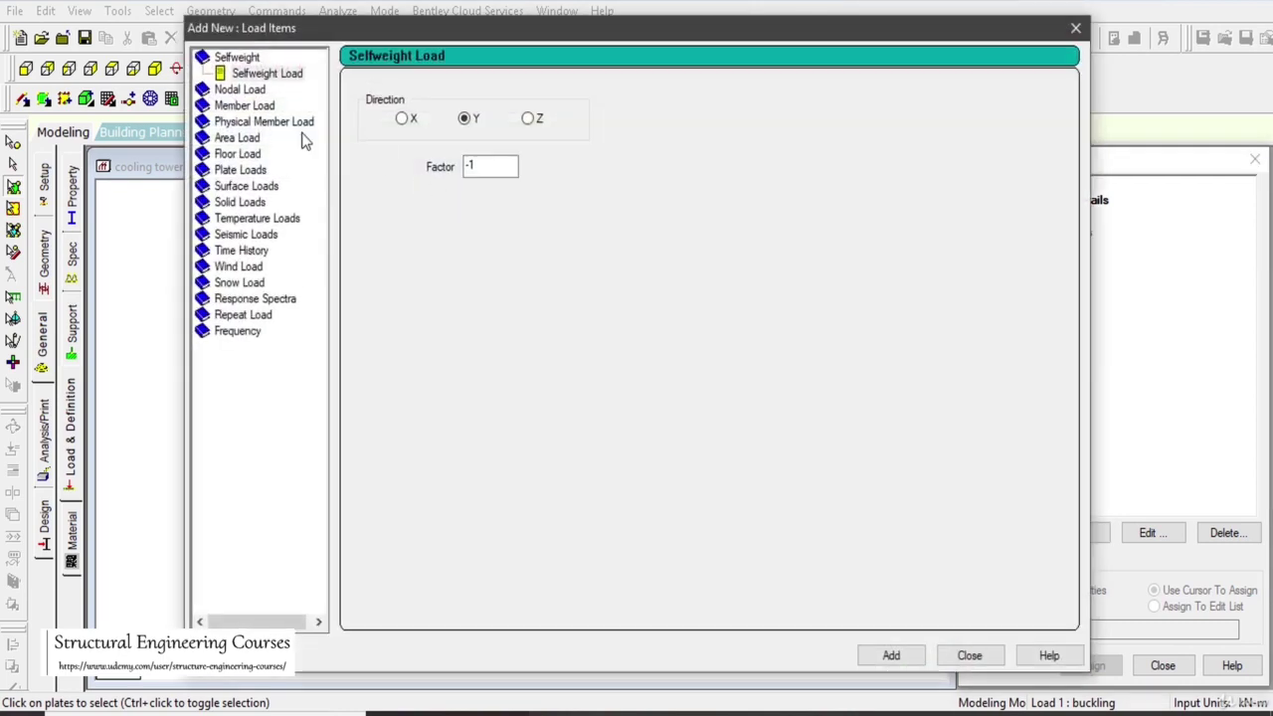
pyautogui.click(242, 90)
pyautogui.doubleClick(420, 162)
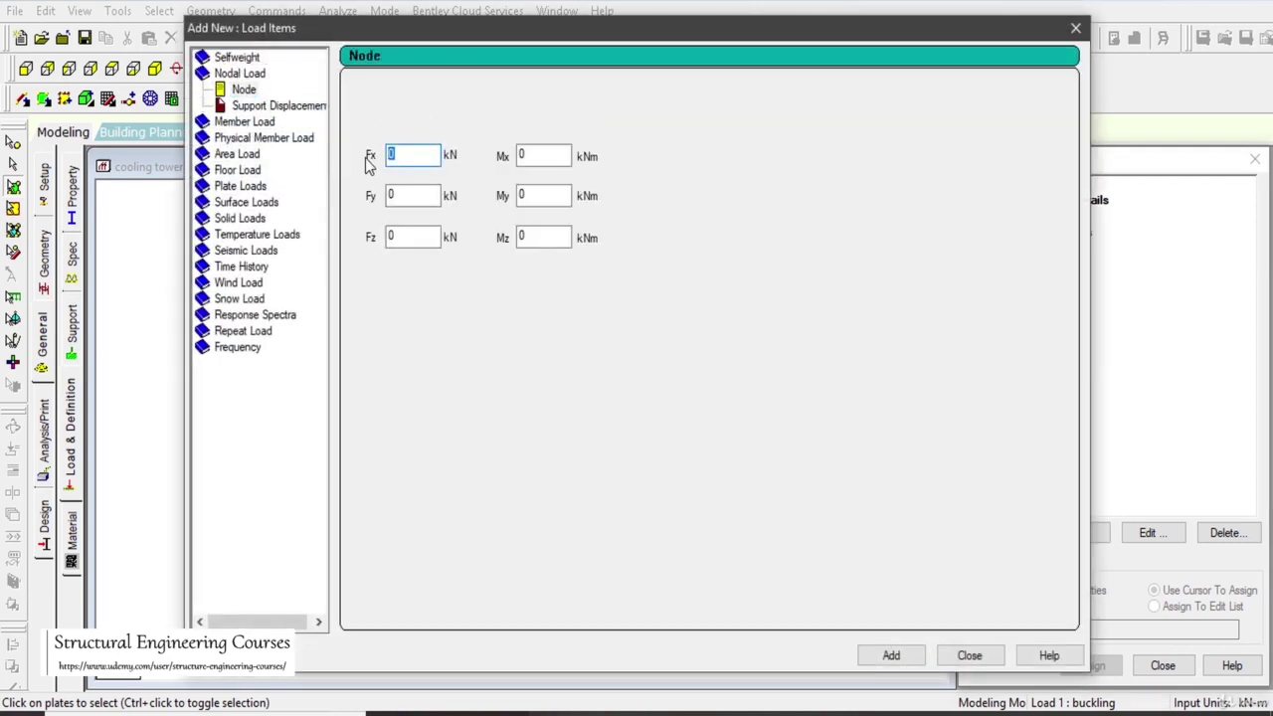
pyautogui.write('100')
pyautogui.click(891, 655)
pyautogui.click(970, 656)
# Step: Assign the 100 kN X-direction load to a single node on the tower's upper rim
pyautogui.click(1057, 235)
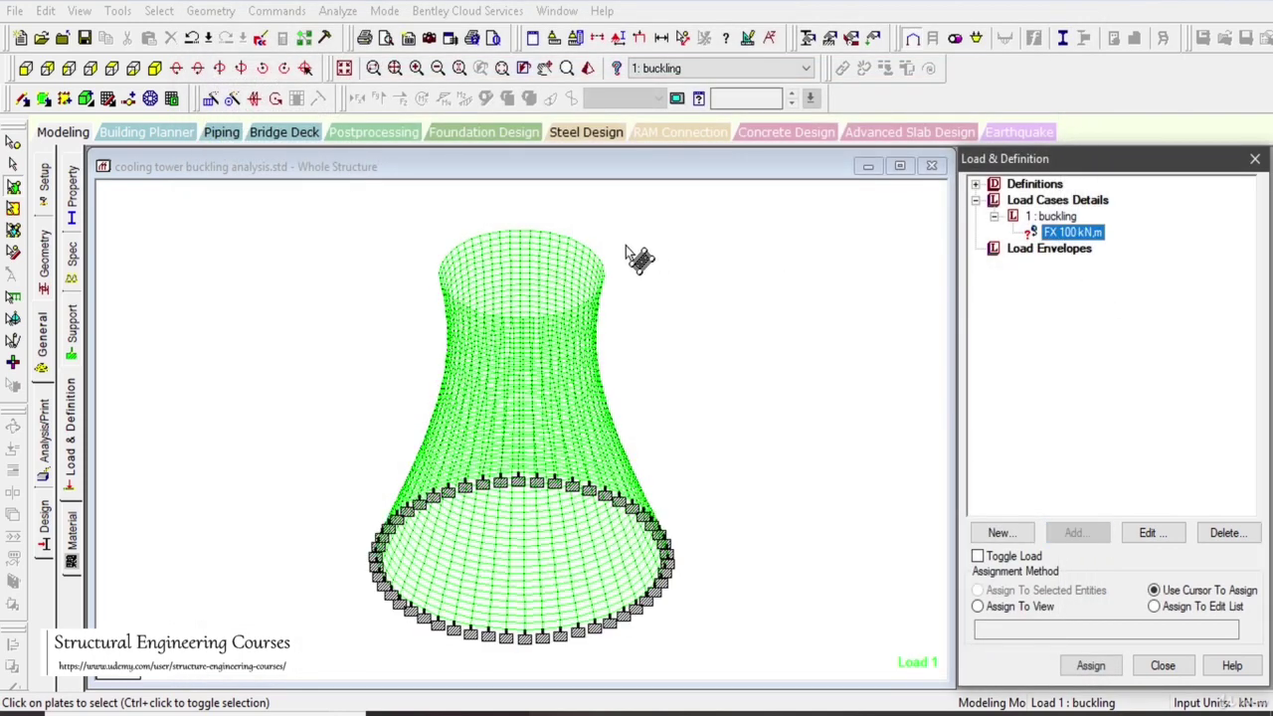
pyautogui.click(14, 145)
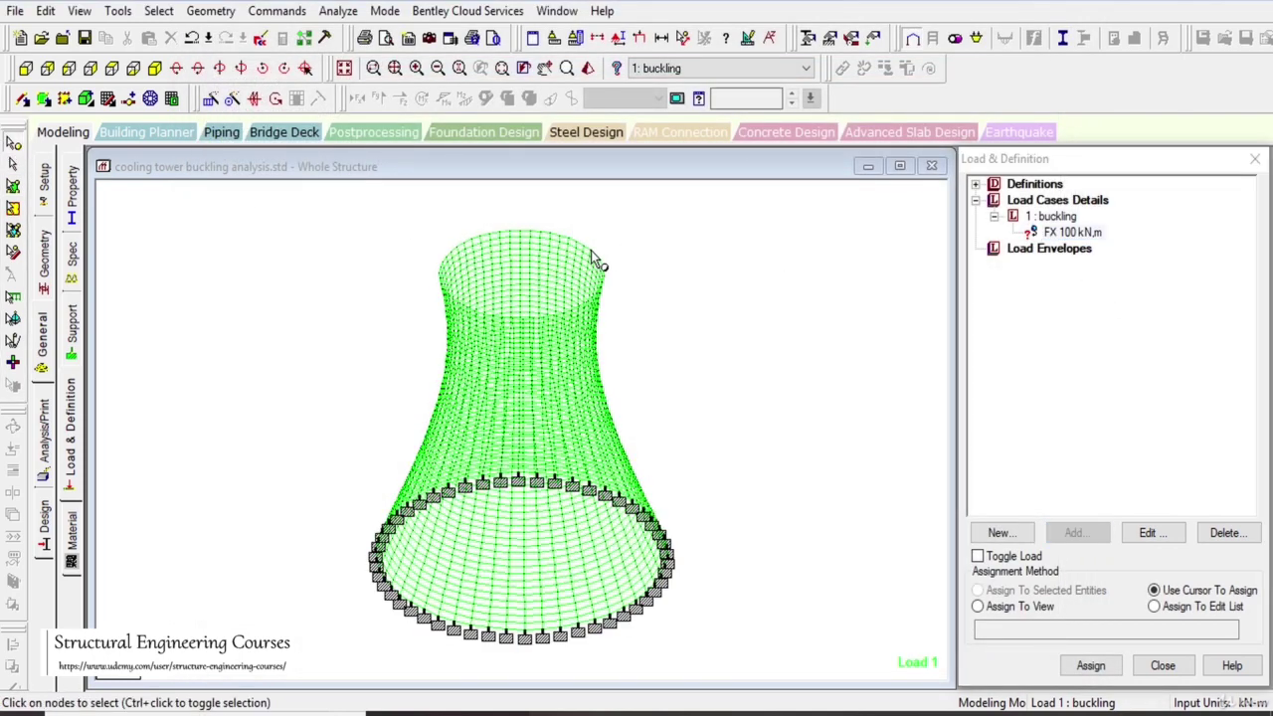
pyautogui.click(590, 250)
pyautogui.click(1034, 591)
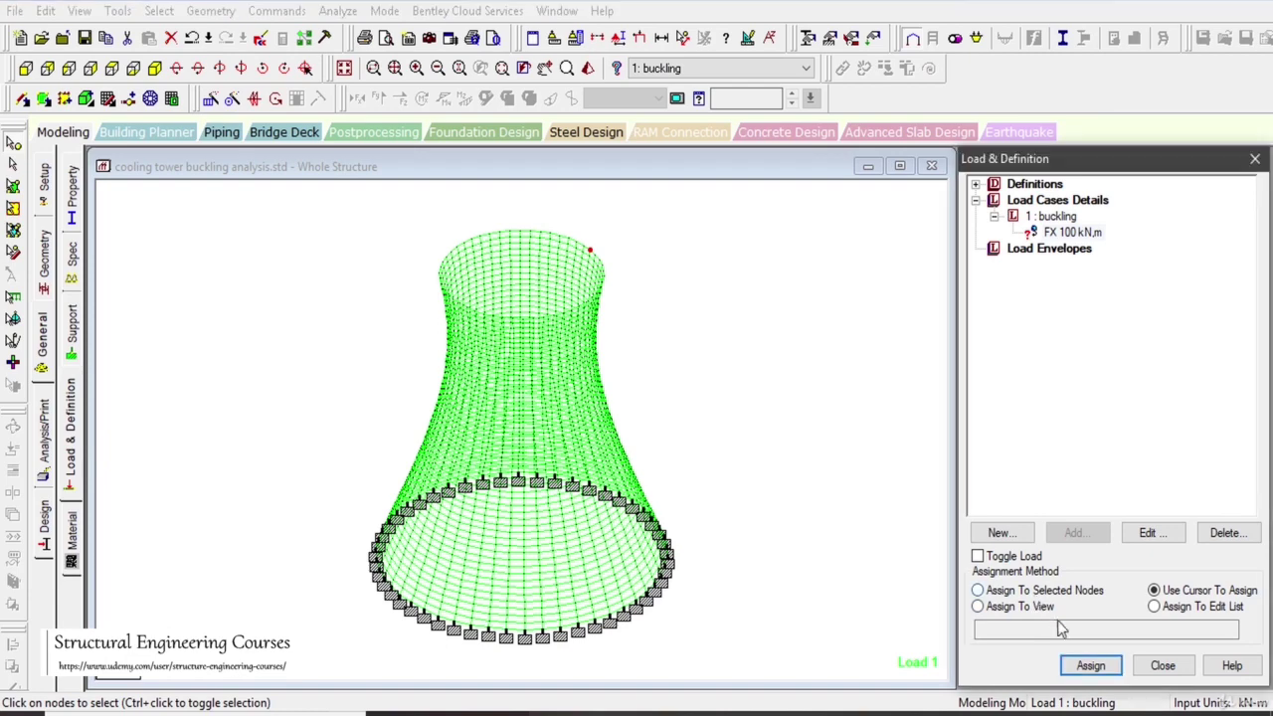
pyautogui.click(1090, 665)
pyautogui.click(1060, 472)
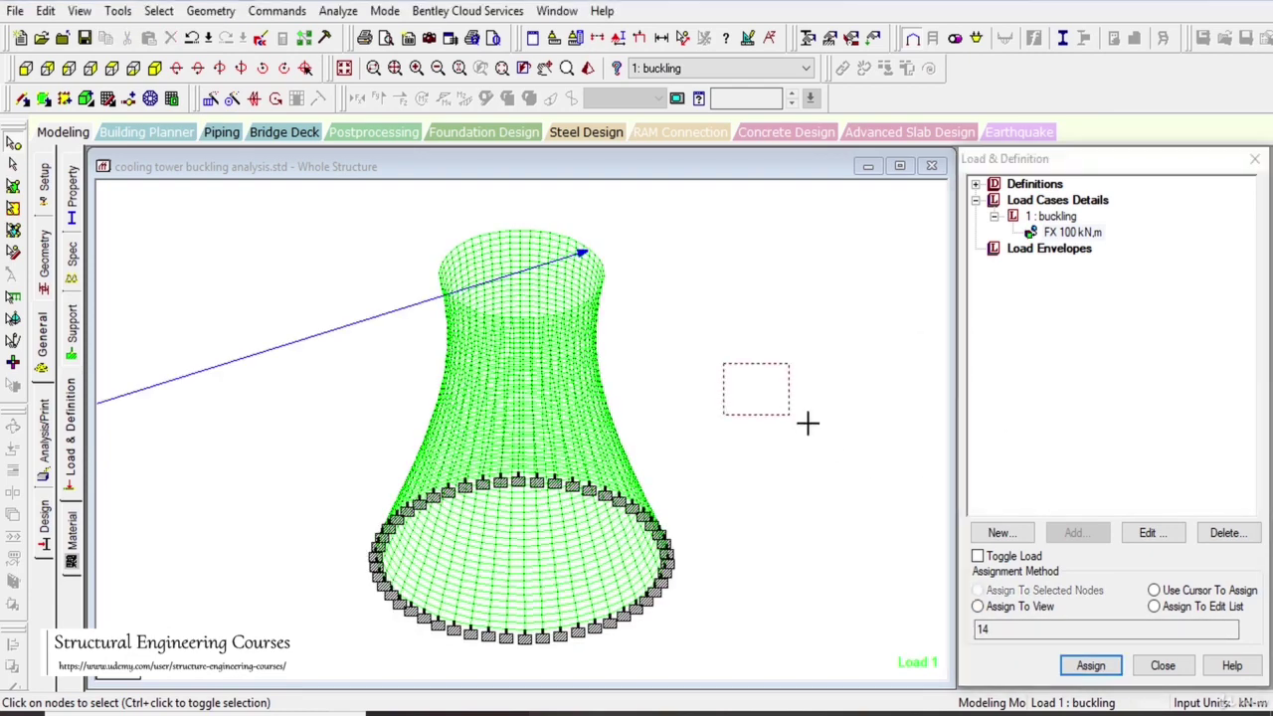
# Step: Add a Perform Buckling Analysis command with 50 iterations and the No Print option
pyautogui.click(46, 434)
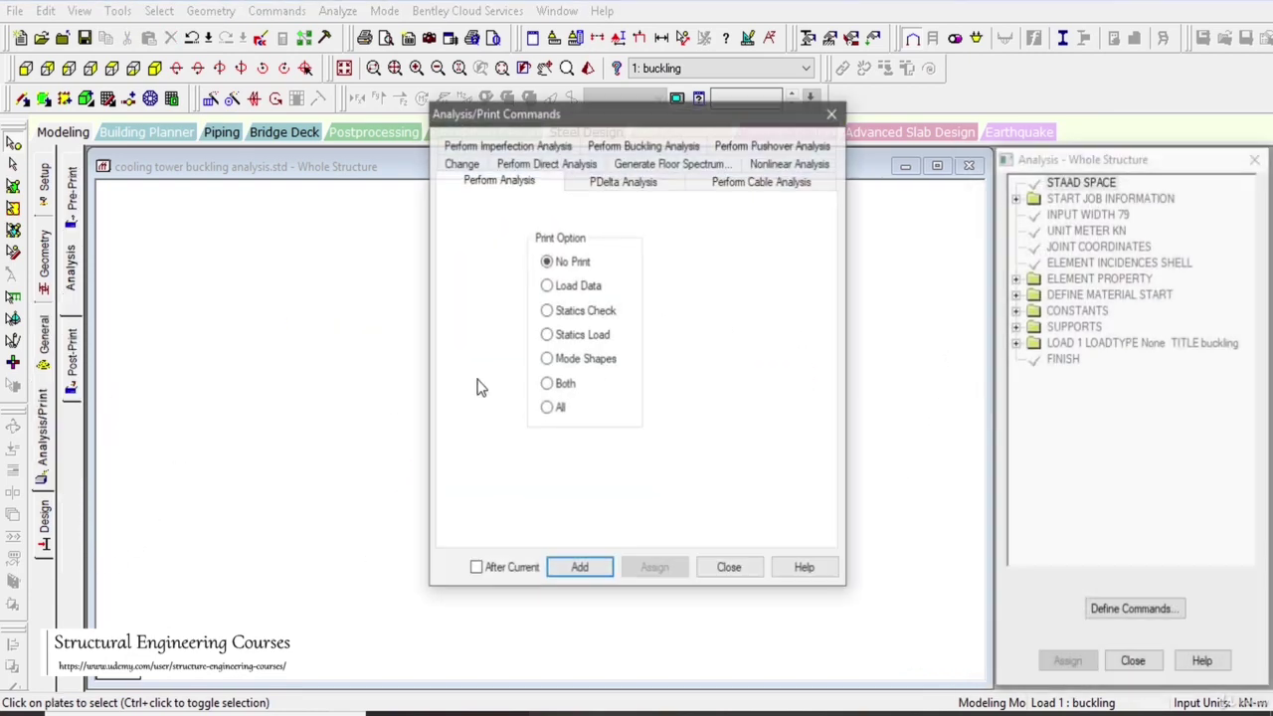
pyautogui.click(696, 148)
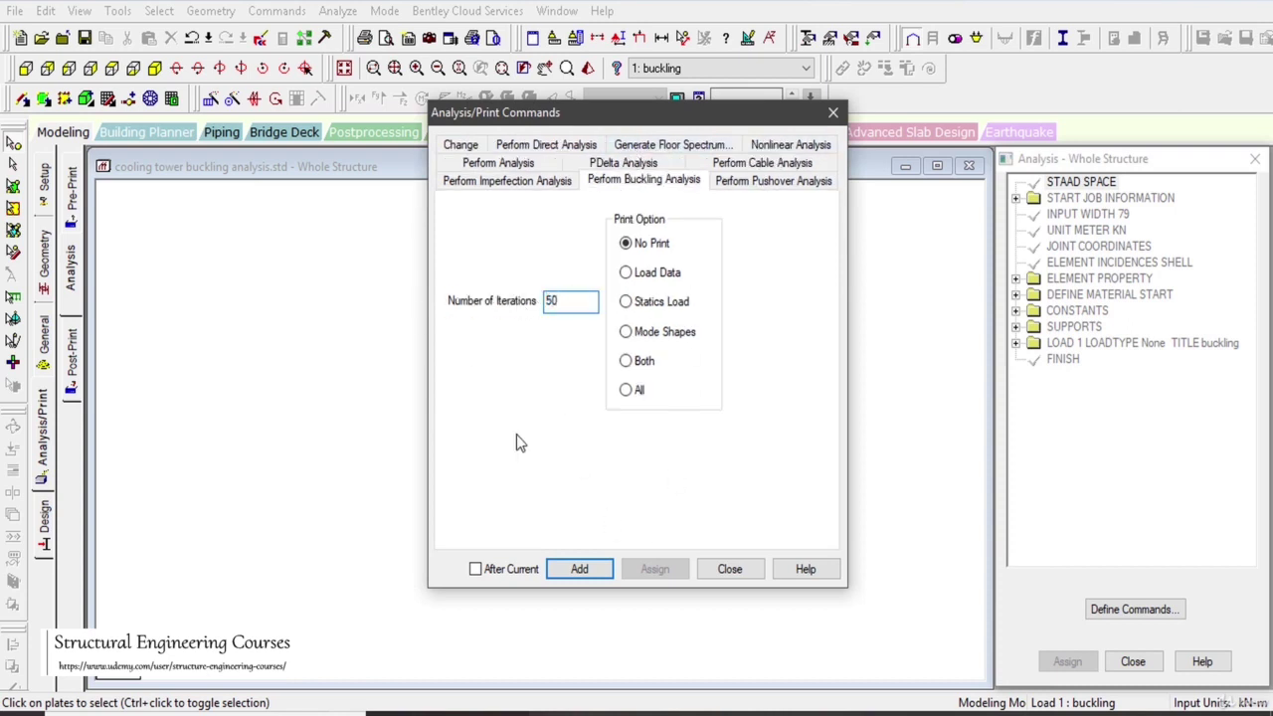
pyautogui.click(561, 577)
pyautogui.click(729, 569)
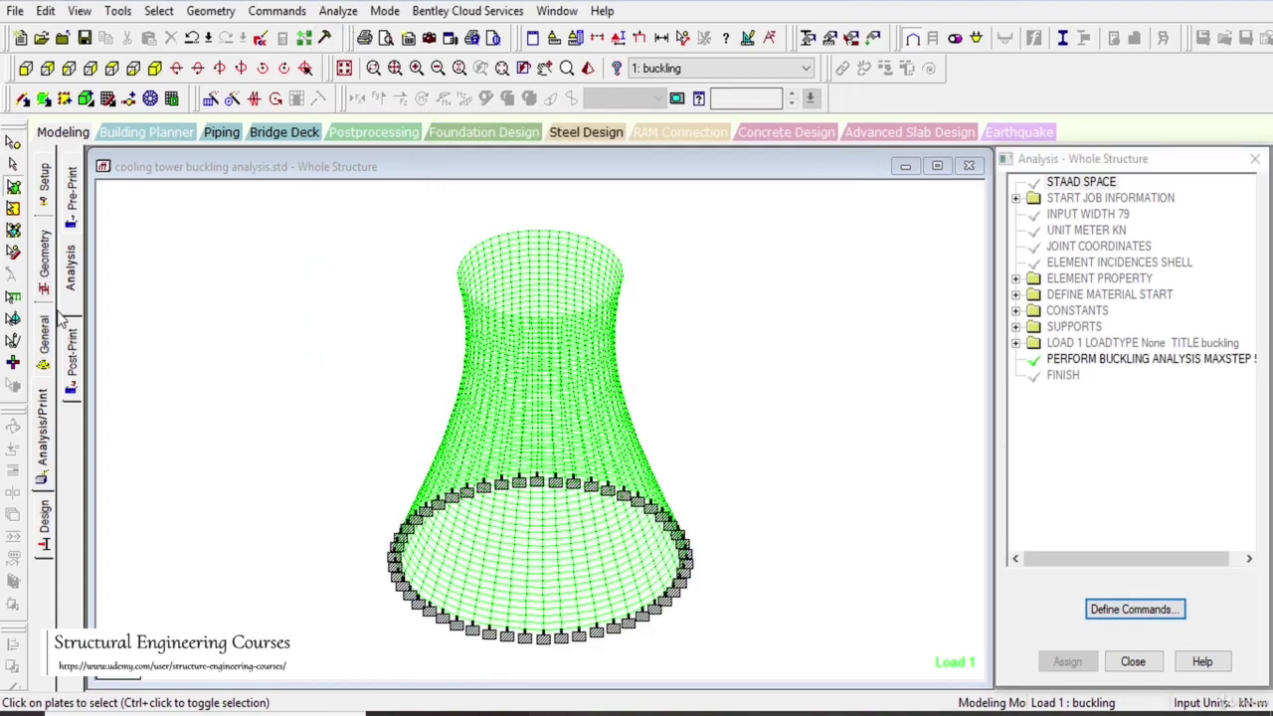
# Step: Check the model's specification, support, load and material definitions, and return to the analysis commands
pyautogui.click(41, 360)
pyautogui.click(71, 256)
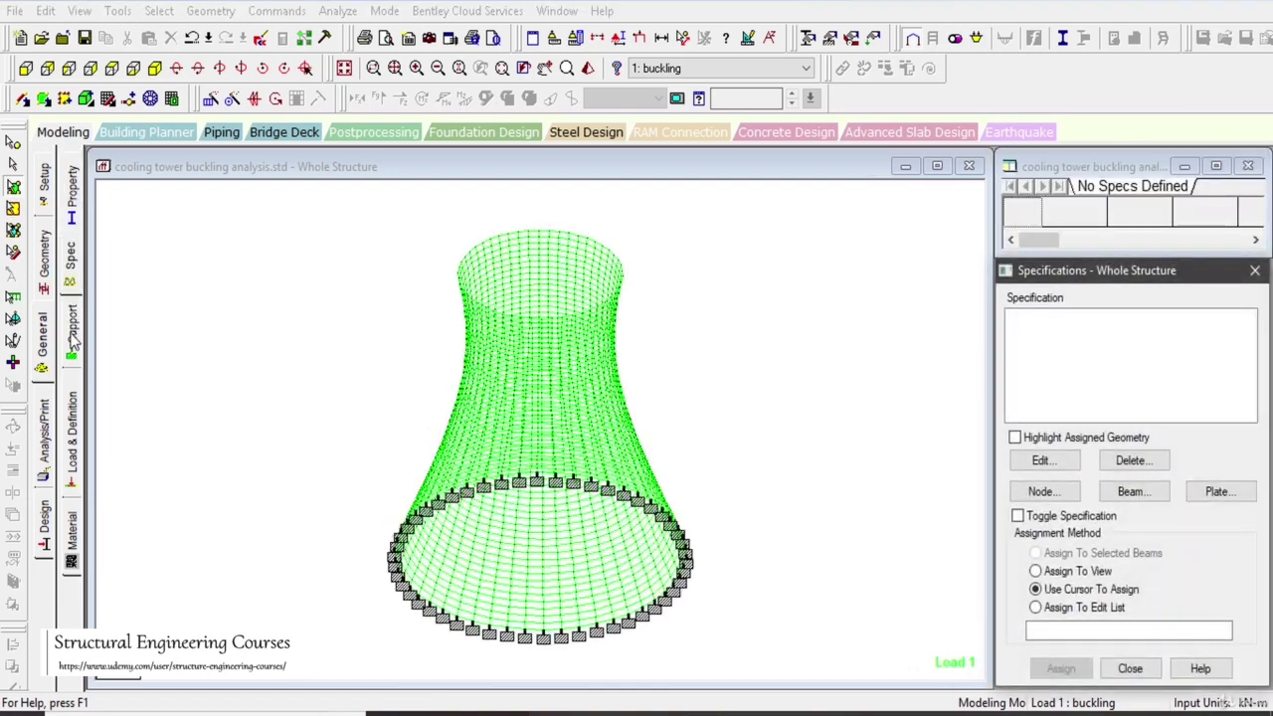
pyautogui.click(72, 333)
pyautogui.click(71, 432)
pyautogui.click(72, 533)
pyautogui.click(44, 443)
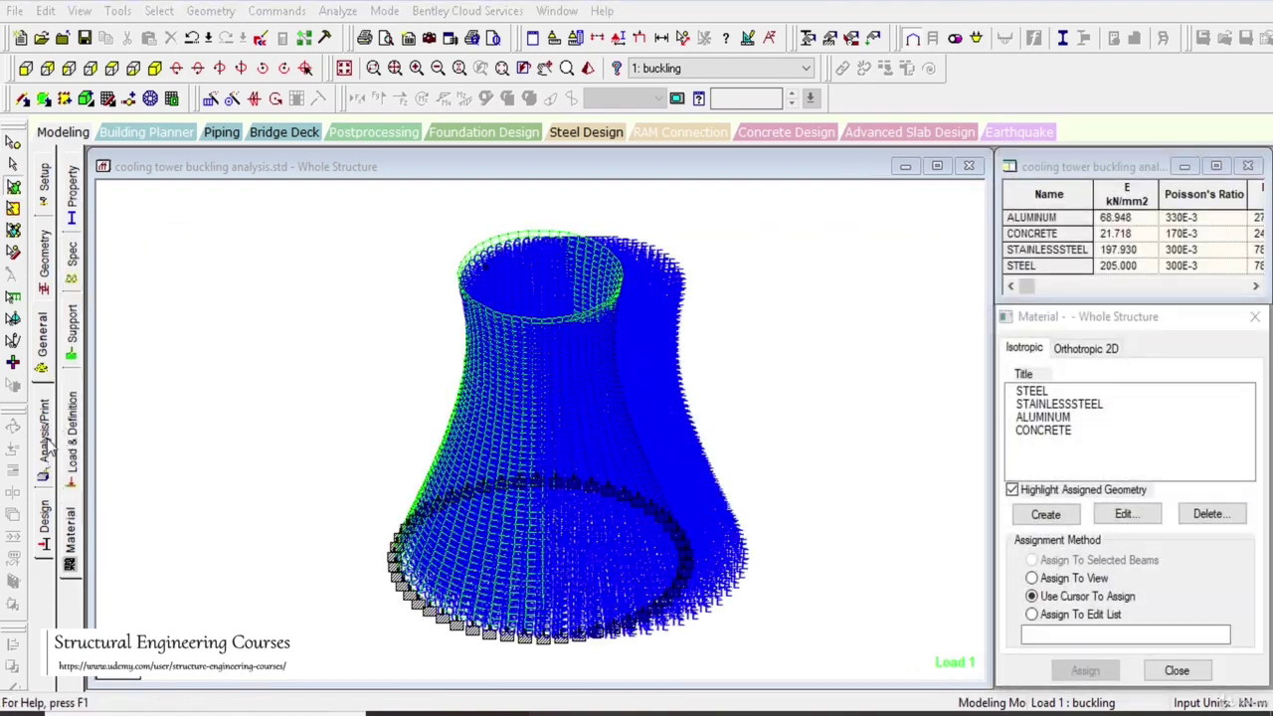
pyautogui.click(754, 569)
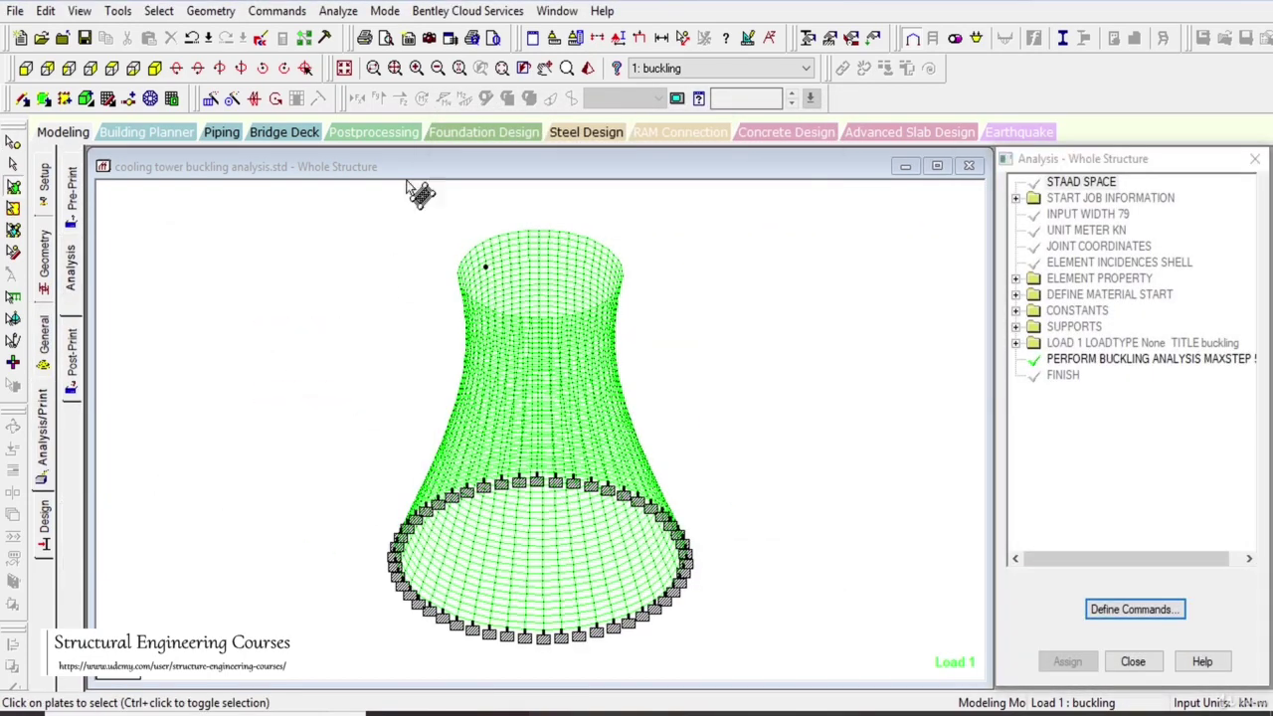
# Step: Run the analysis, saving the modified structure, and close the analysis report window once it is done
pyautogui.click(339, 12)
pyautogui.click(362, 38)
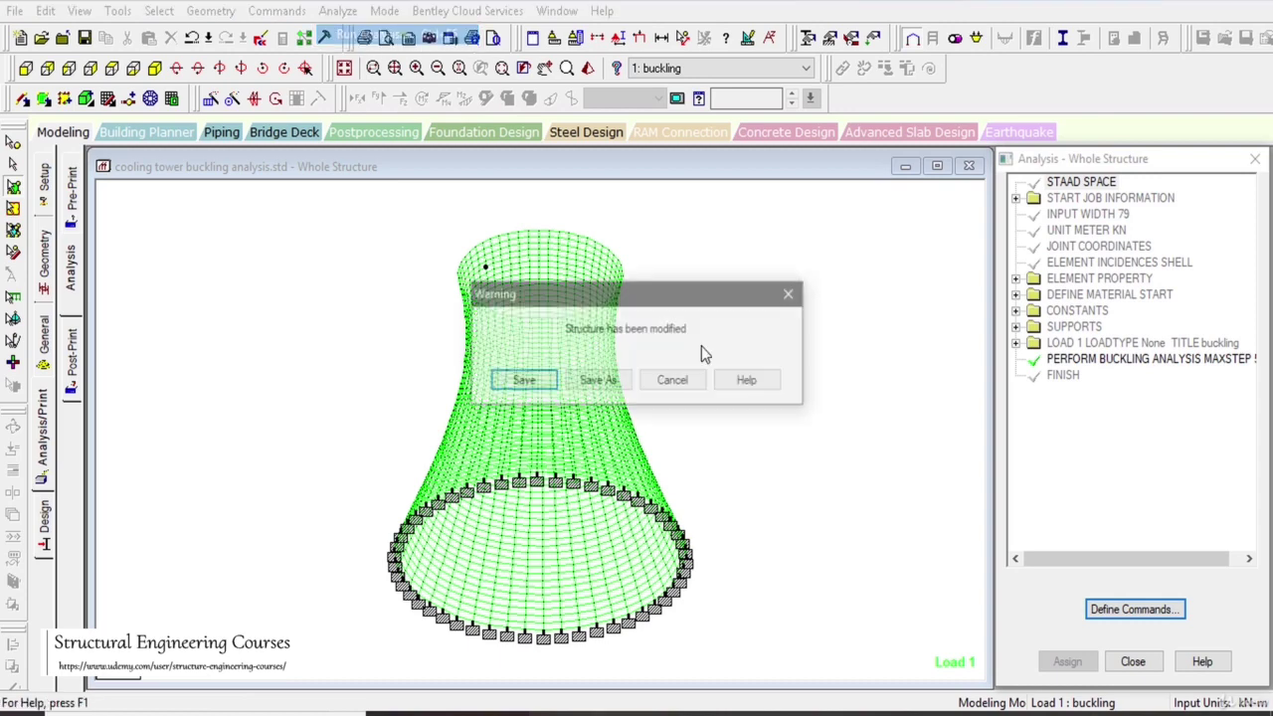
pyautogui.click(522, 394)
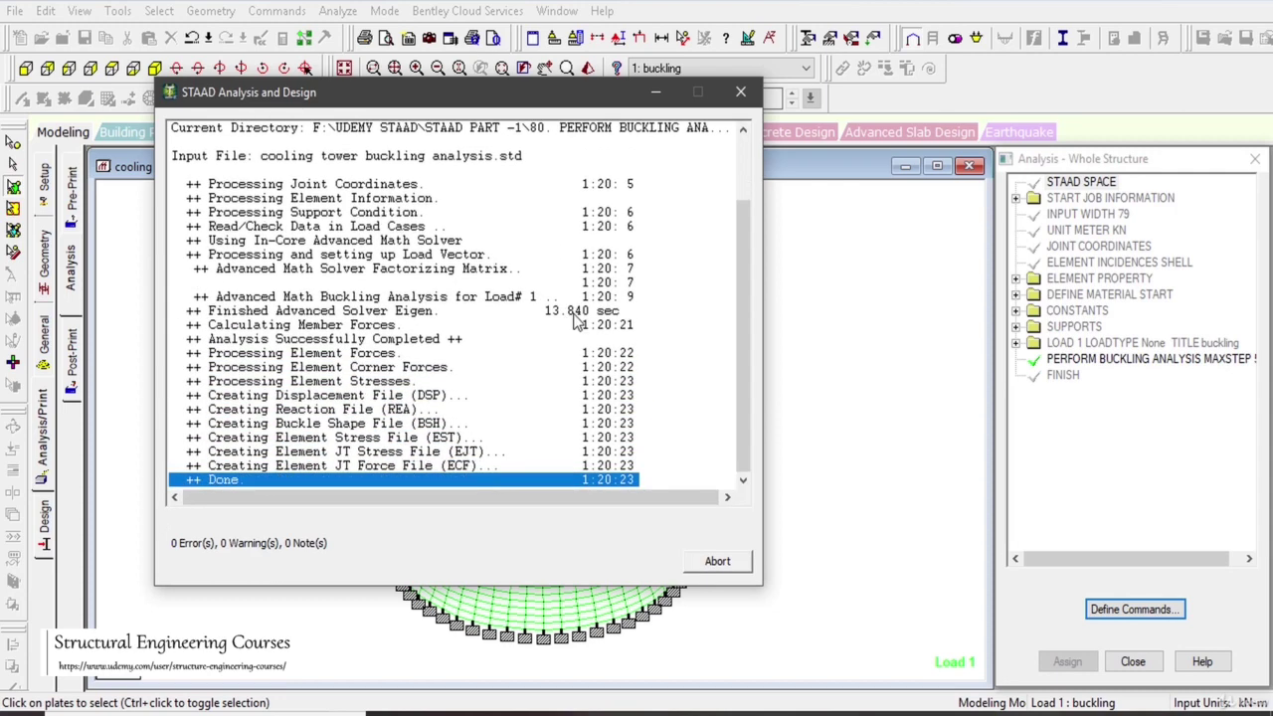
pyautogui.click(717, 562)
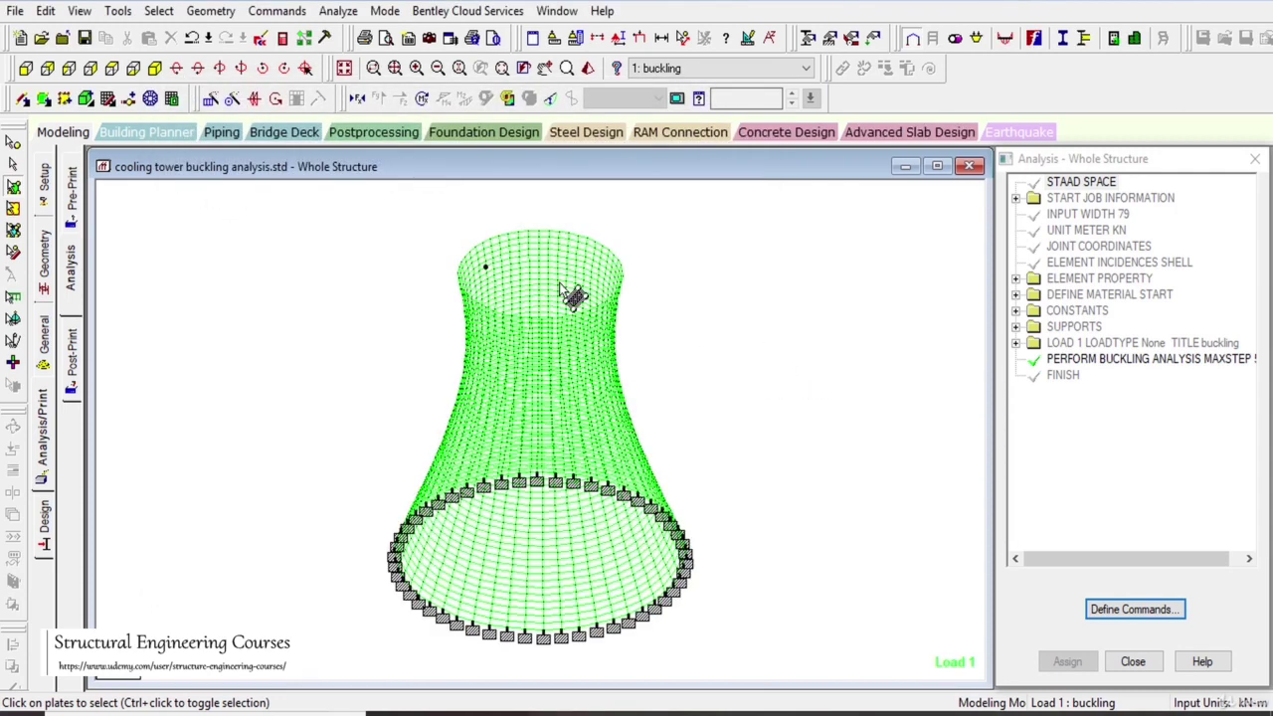
# Step: Open the postprocessing results for the buckling load case and display the shapes of buckling modes 1 and 2
pyautogui.click(393, 139)
pyautogui.click(667, 508)
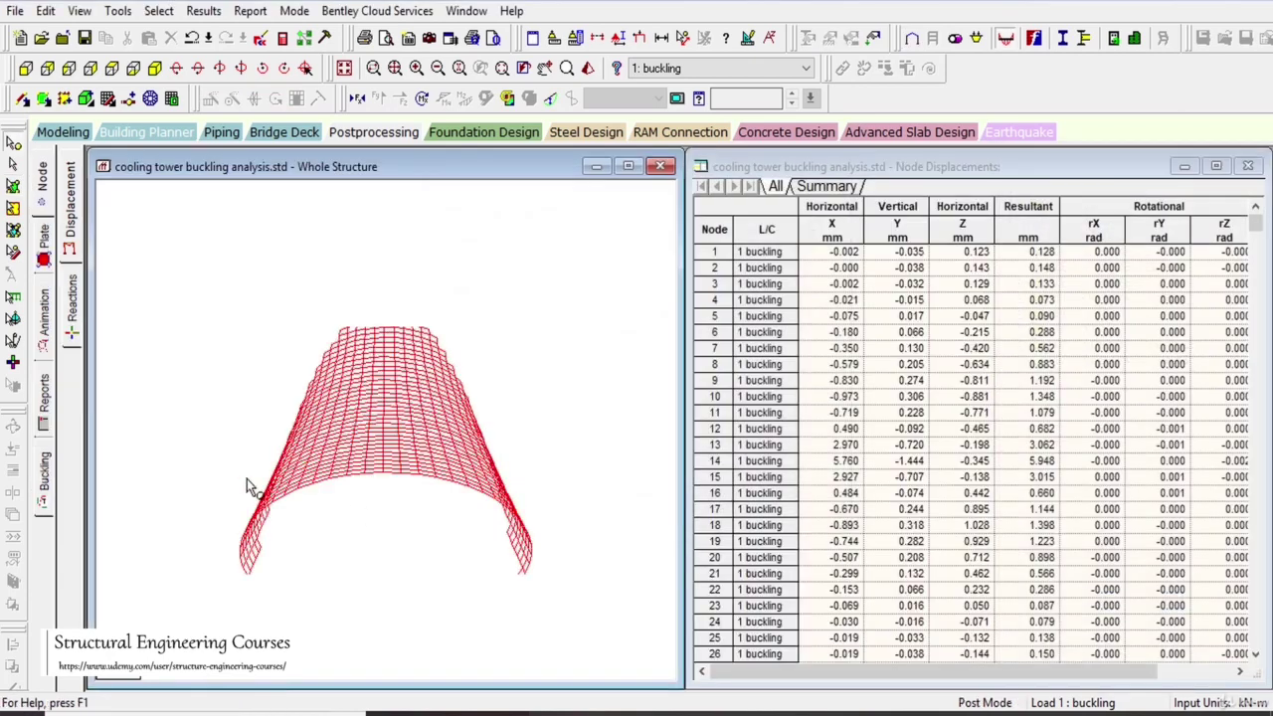
pyautogui.click(46, 483)
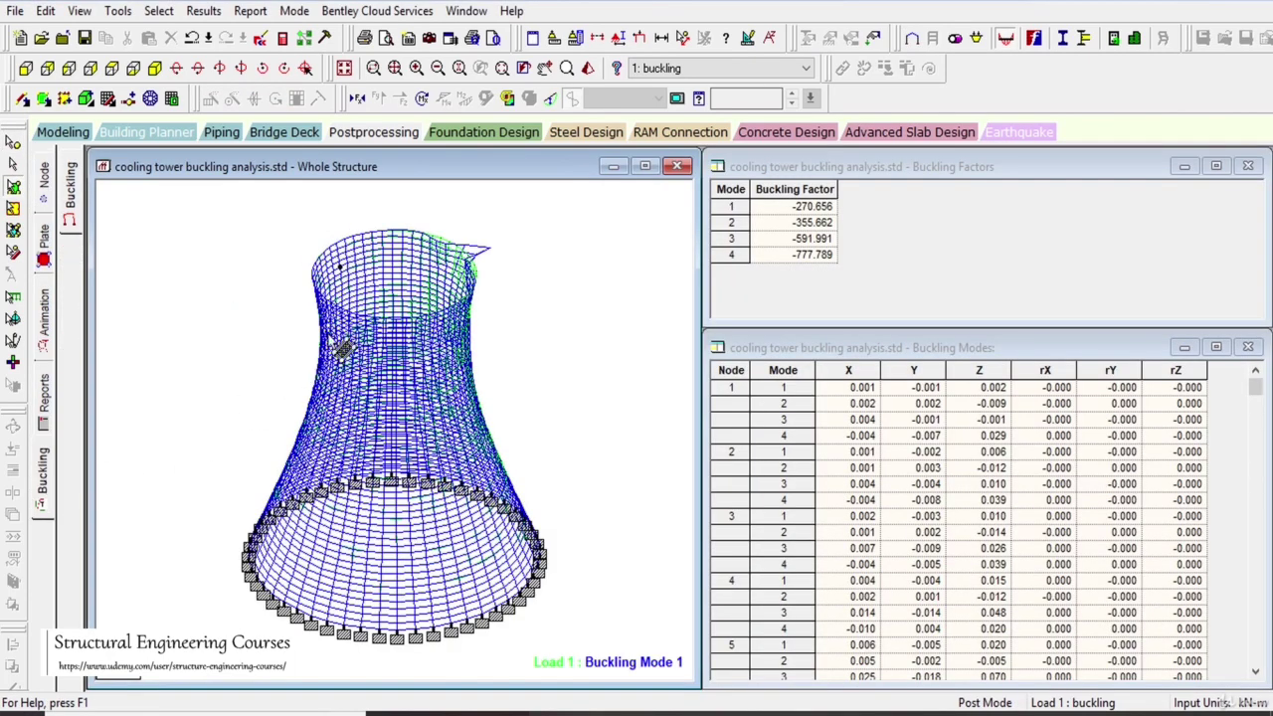
pyautogui.click(732, 206)
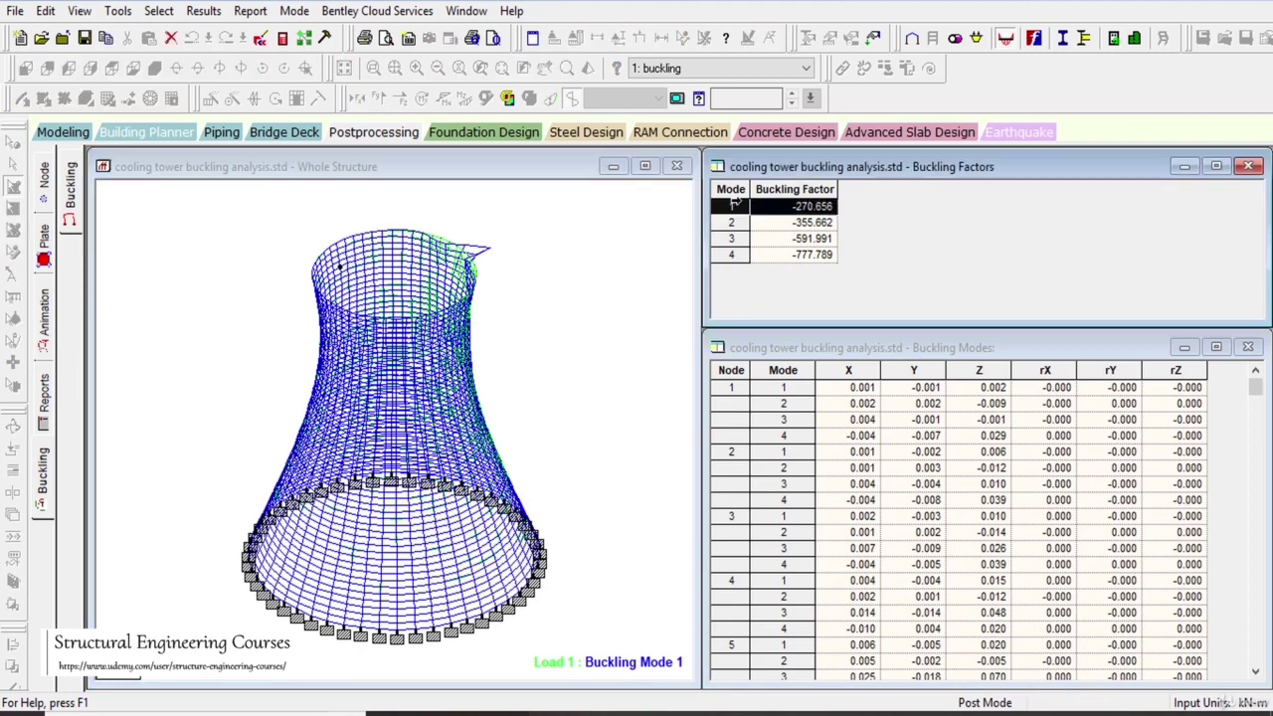
pyautogui.click(736, 223)
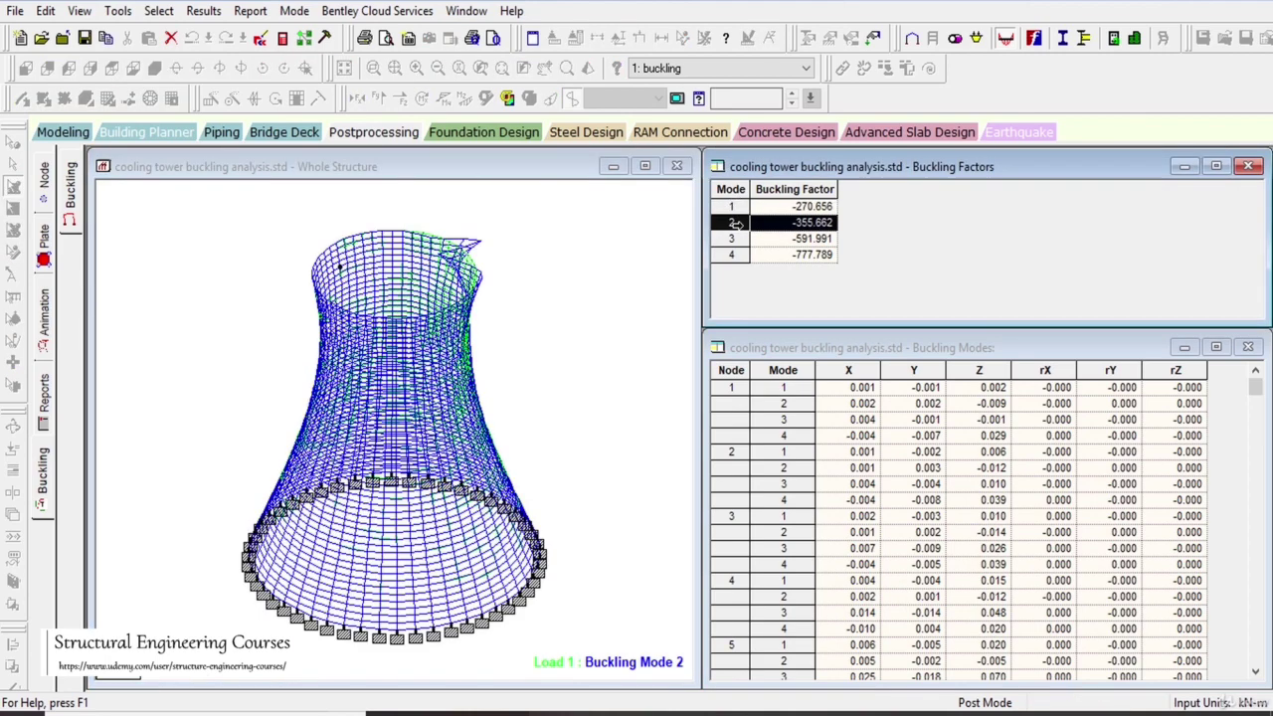
# Step: Display the shapes of buckling modes 3 and 4, and inspect the mode 1 shape again
pyautogui.click(736, 239)
pyautogui.click(736, 255)
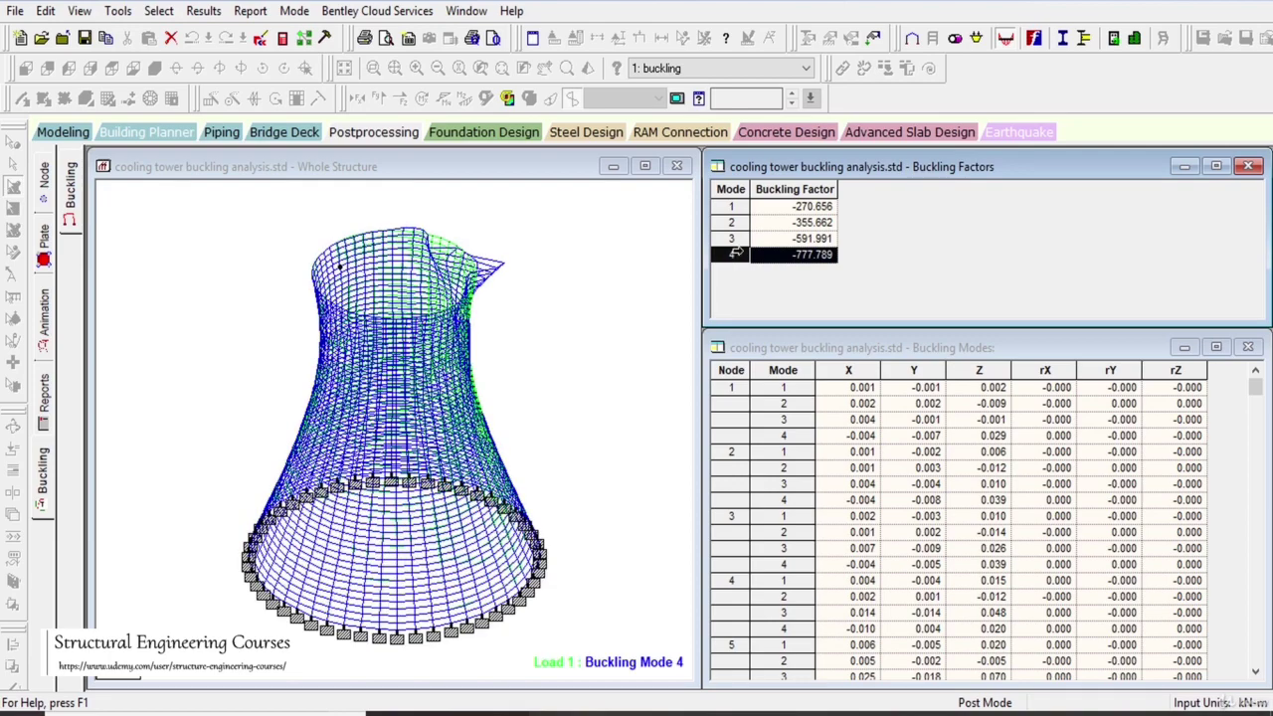
pyautogui.click(733, 206)
pyautogui.scroll(2, 568, 329)
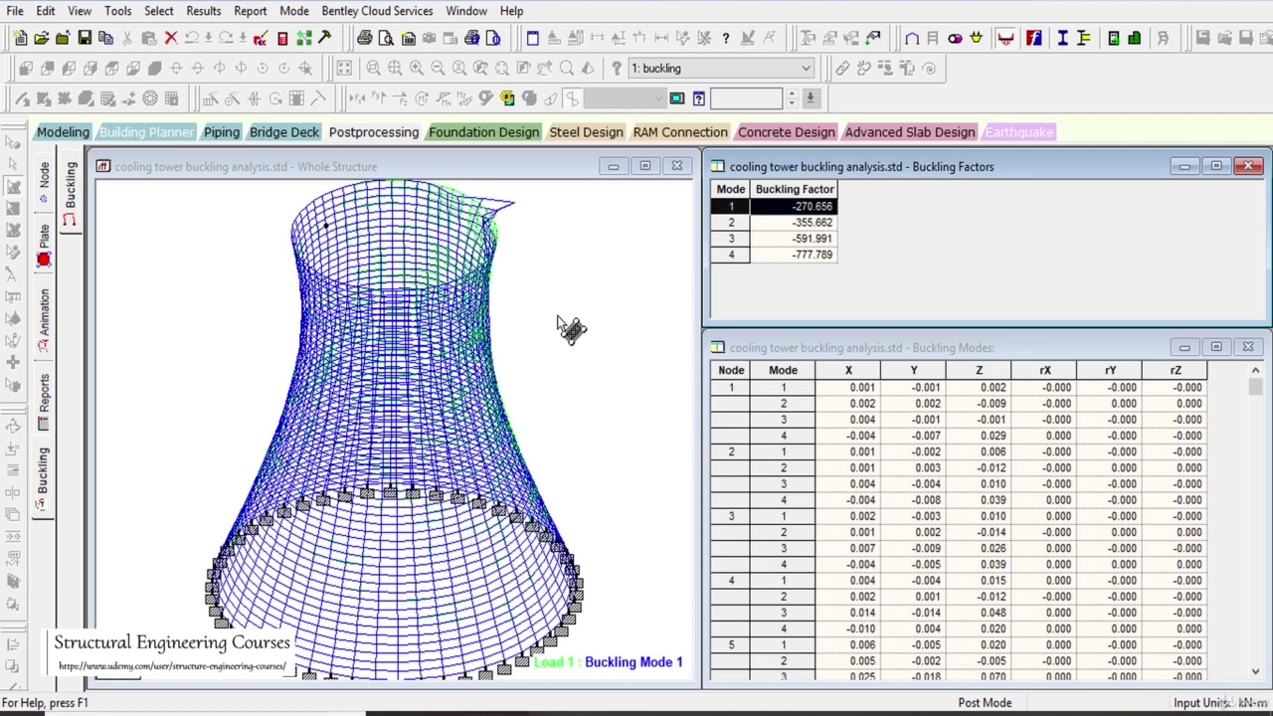
pyautogui.scroll(-2, 568, 329)
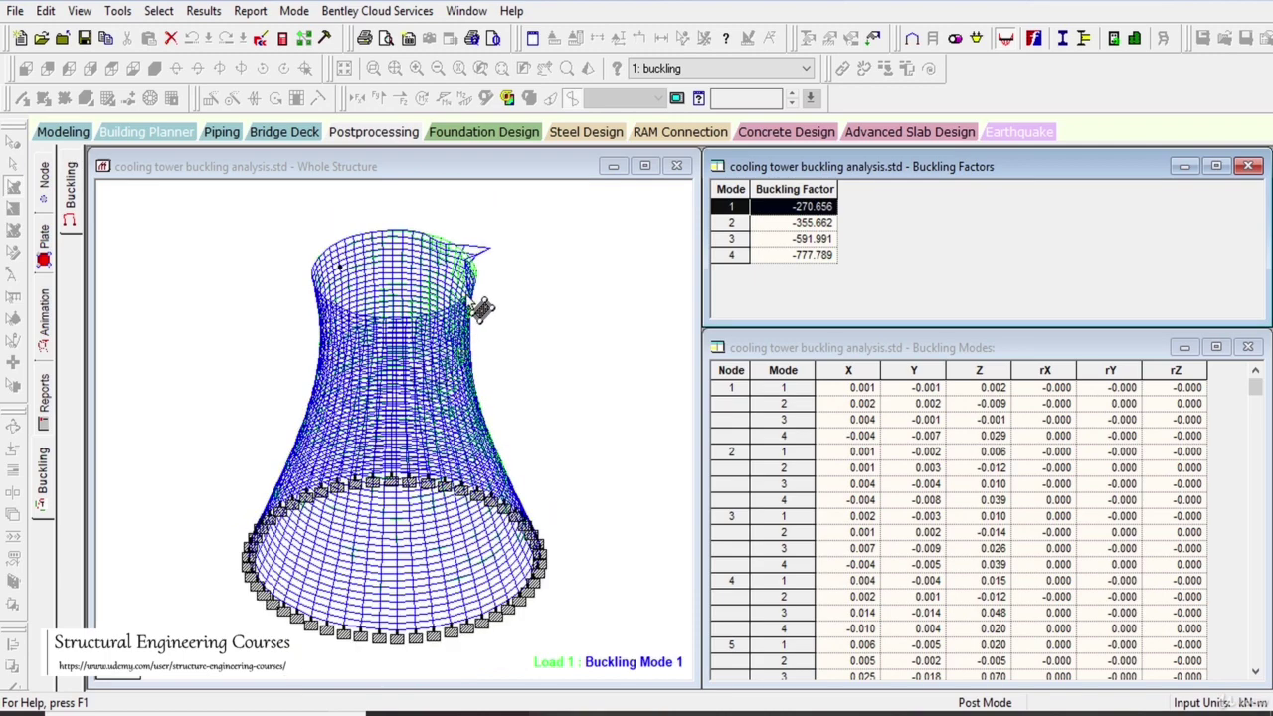
pyautogui.scroll(2, 487, 242)
pyautogui.scroll(-1, 511, 241)
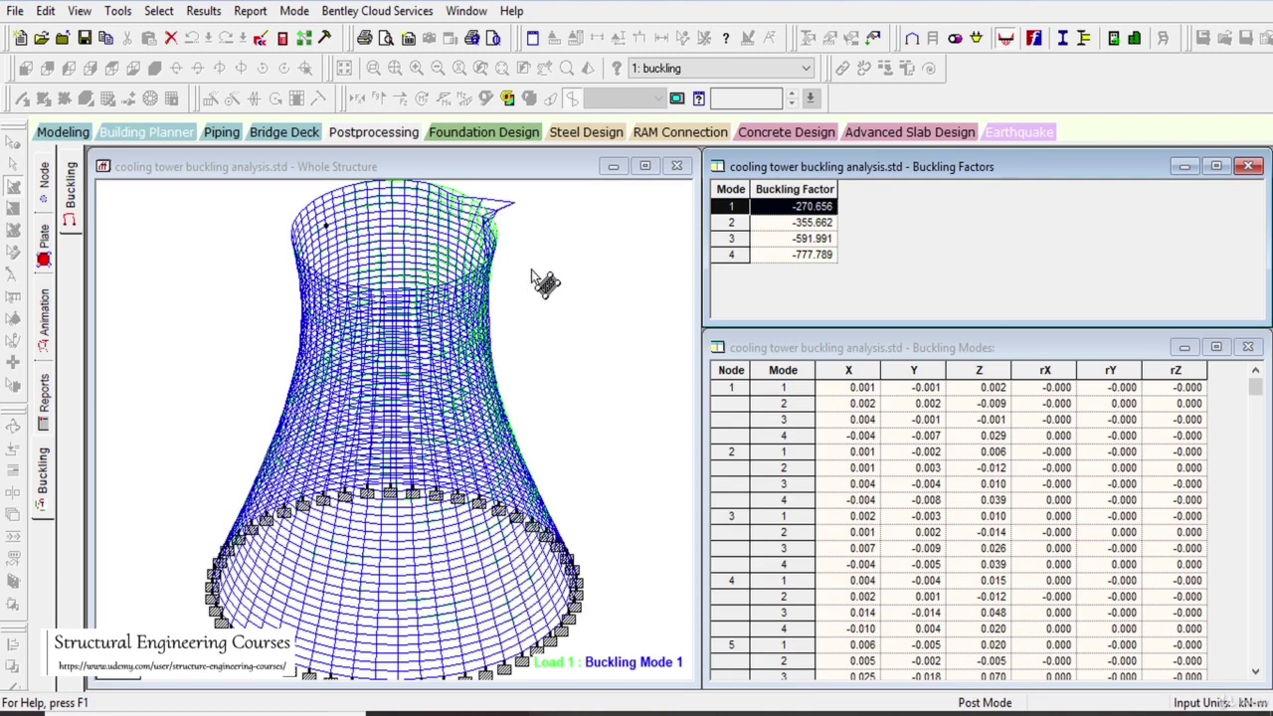
# Step: Return to modeling, set the concrete plate thickness at node 1 to 0.2 m and delete the existing result files
pyautogui.click(60, 132)
pyautogui.click(43, 336)
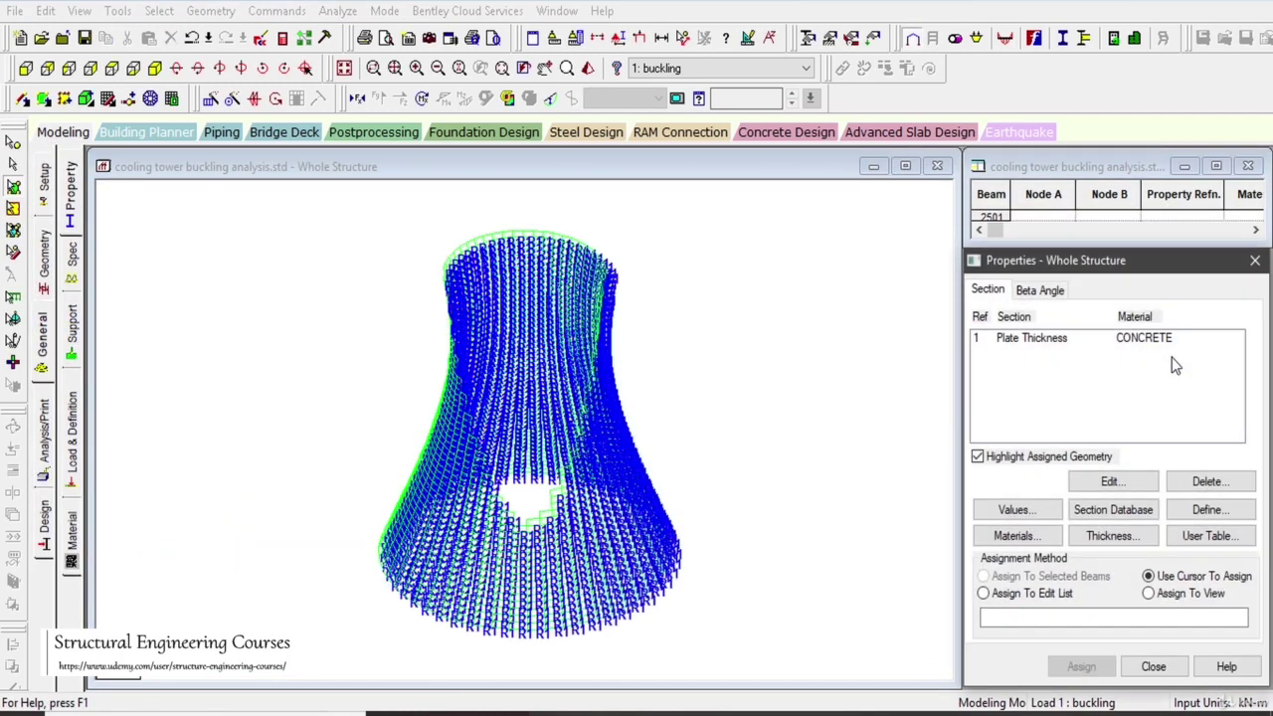
pyautogui.doubleClick(1077, 339)
pyautogui.click(717, 273)
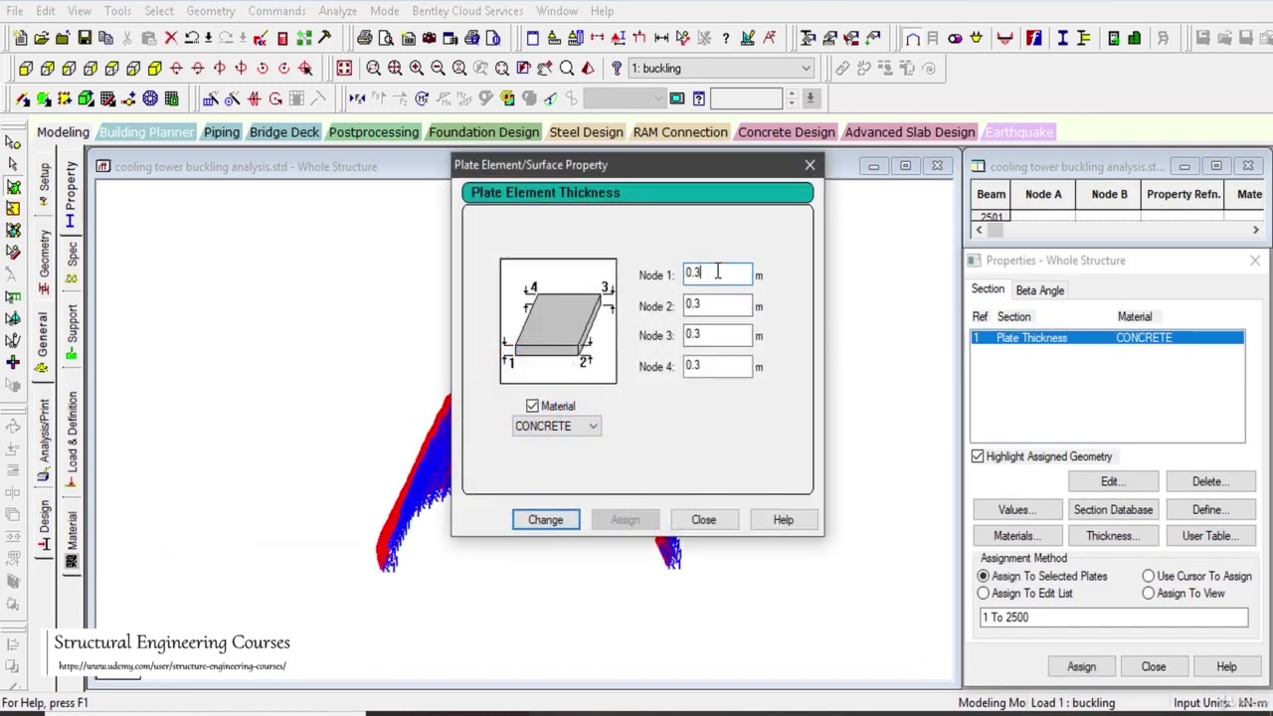
pyautogui.press('BackSpace')
pyautogui.write('2')
pyautogui.click(545, 520)
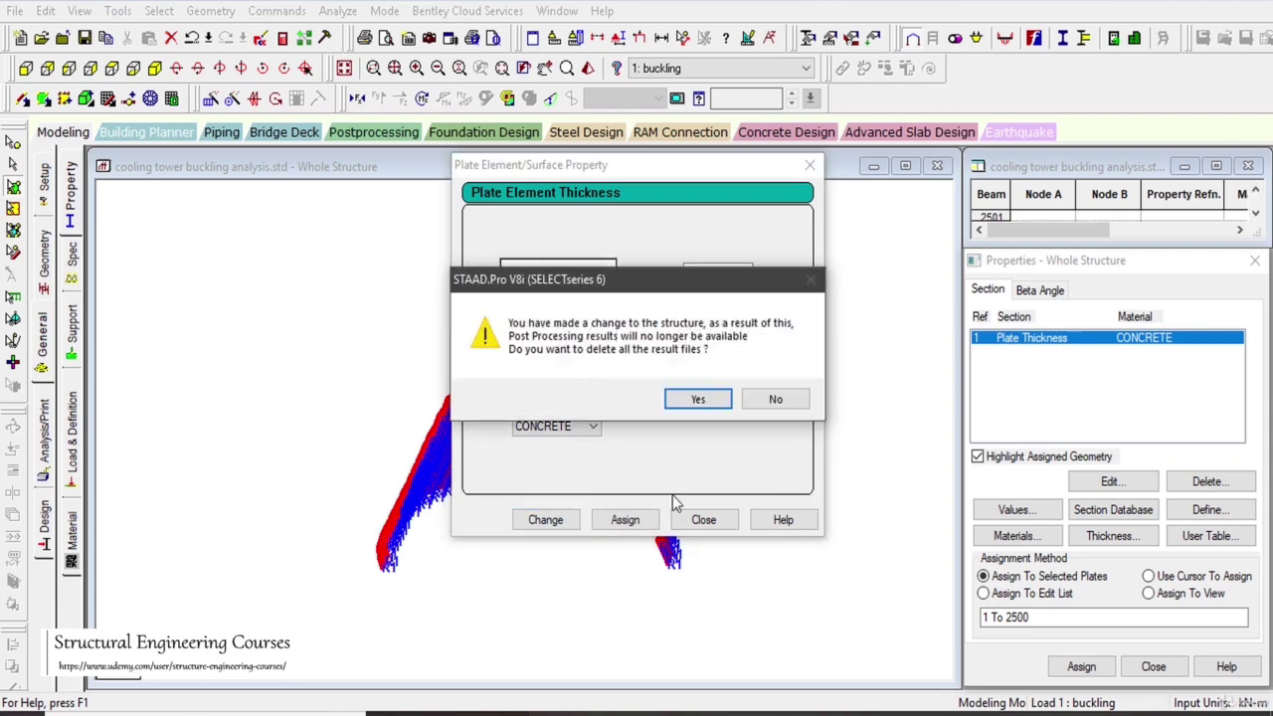
pyautogui.click(696, 397)
pyautogui.click(712, 526)
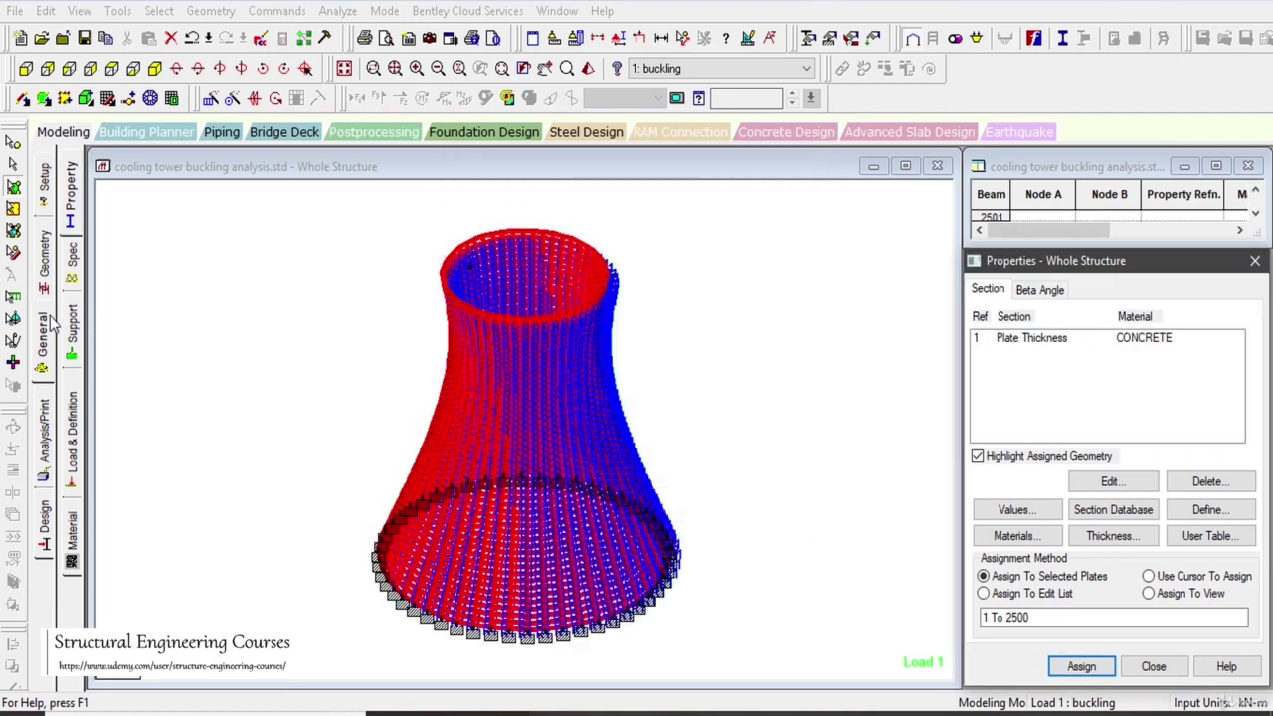
# Step: Set the nodal load in the buckling load case to an Fx of 1000 kN
pyautogui.click(72, 428)
pyautogui.click(975, 199)
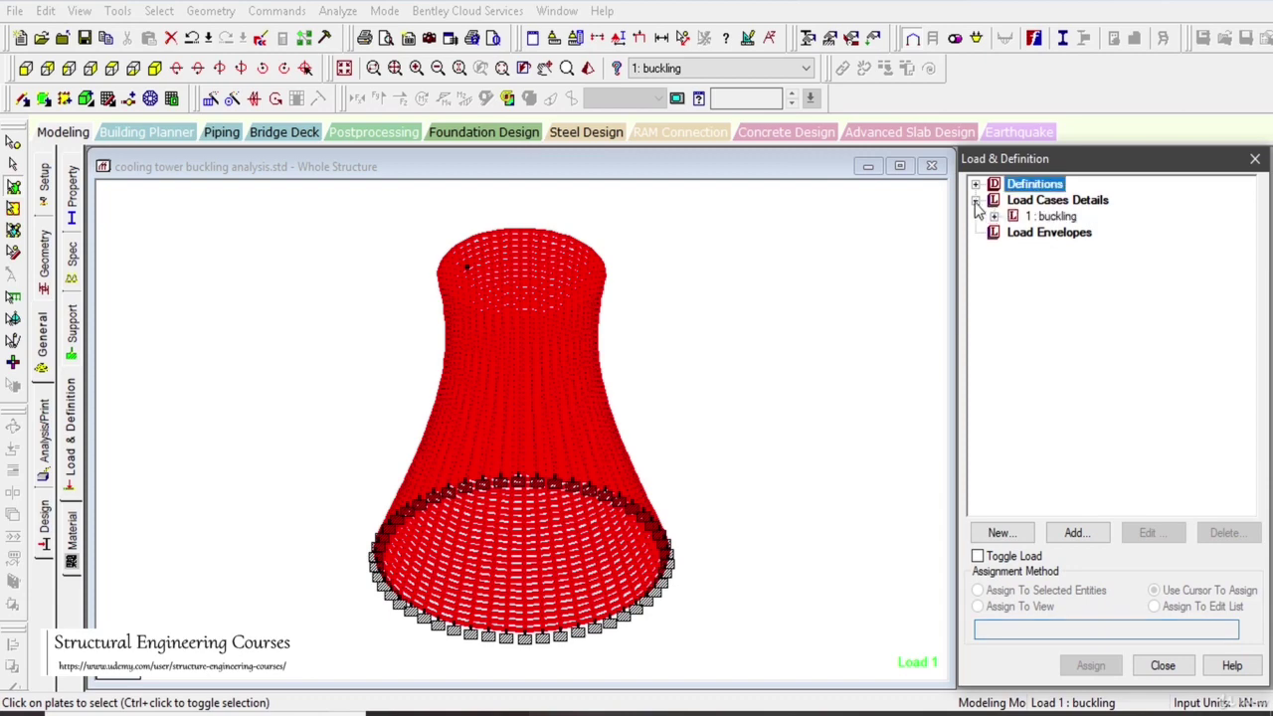
pyautogui.click(993, 216)
pyautogui.doubleClick(1079, 233)
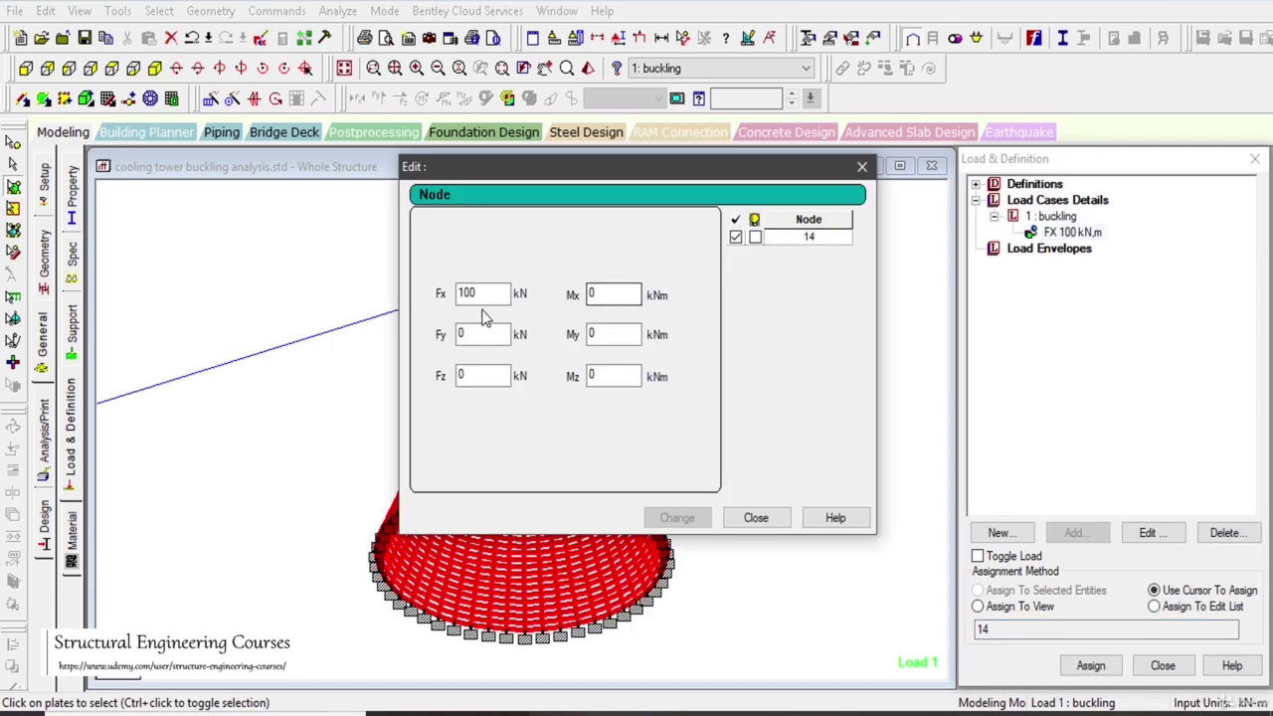
pyautogui.click(495, 293)
pyautogui.write('0')
pyautogui.click(677, 517)
pyautogui.click(756, 518)
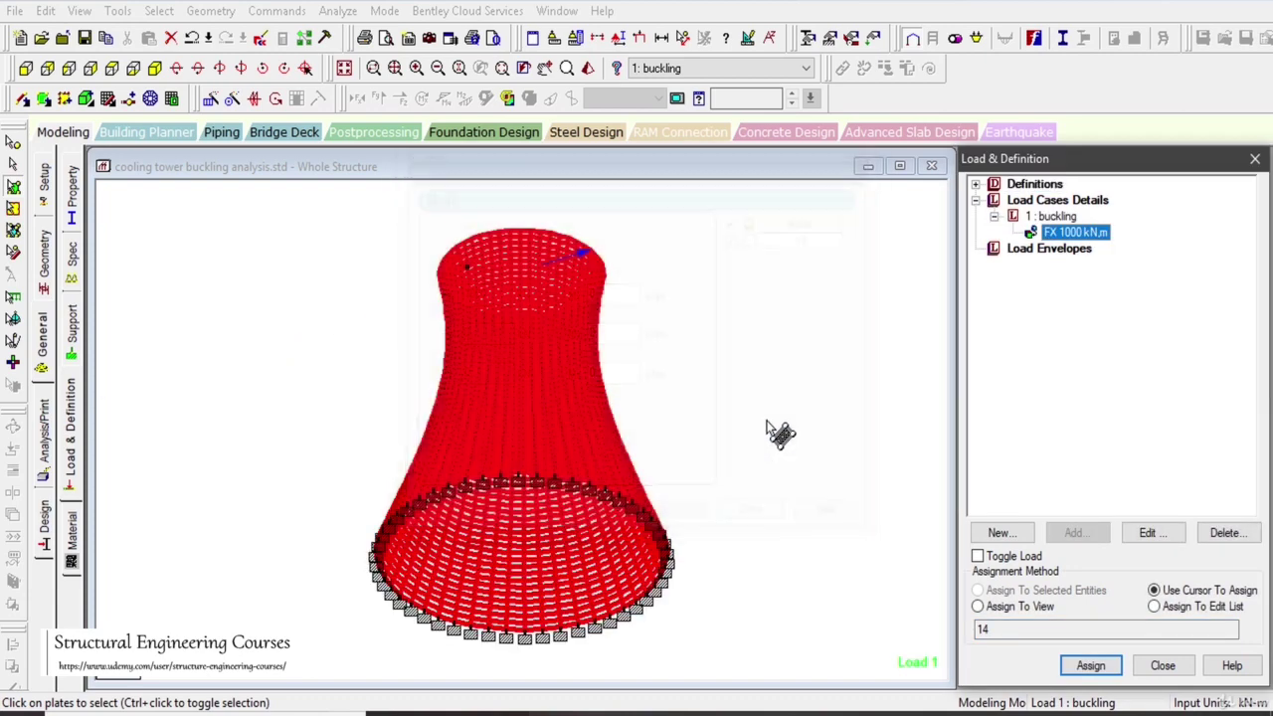
# Step: Clear the plate selection, run the analysis with the modified structure saved, and stay in modeling mode at the end
pyautogui.click(776, 432)
pyautogui.click(338, 11)
pyautogui.click(348, 37)
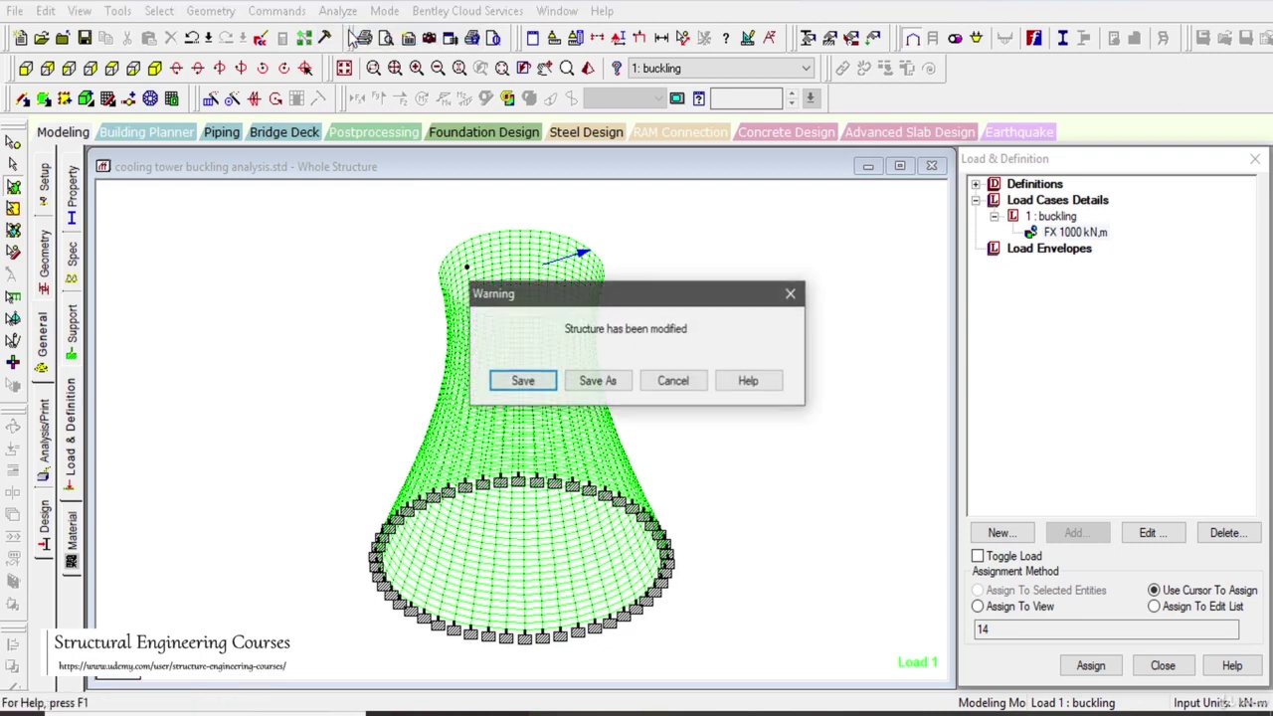
pyautogui.press('Return')
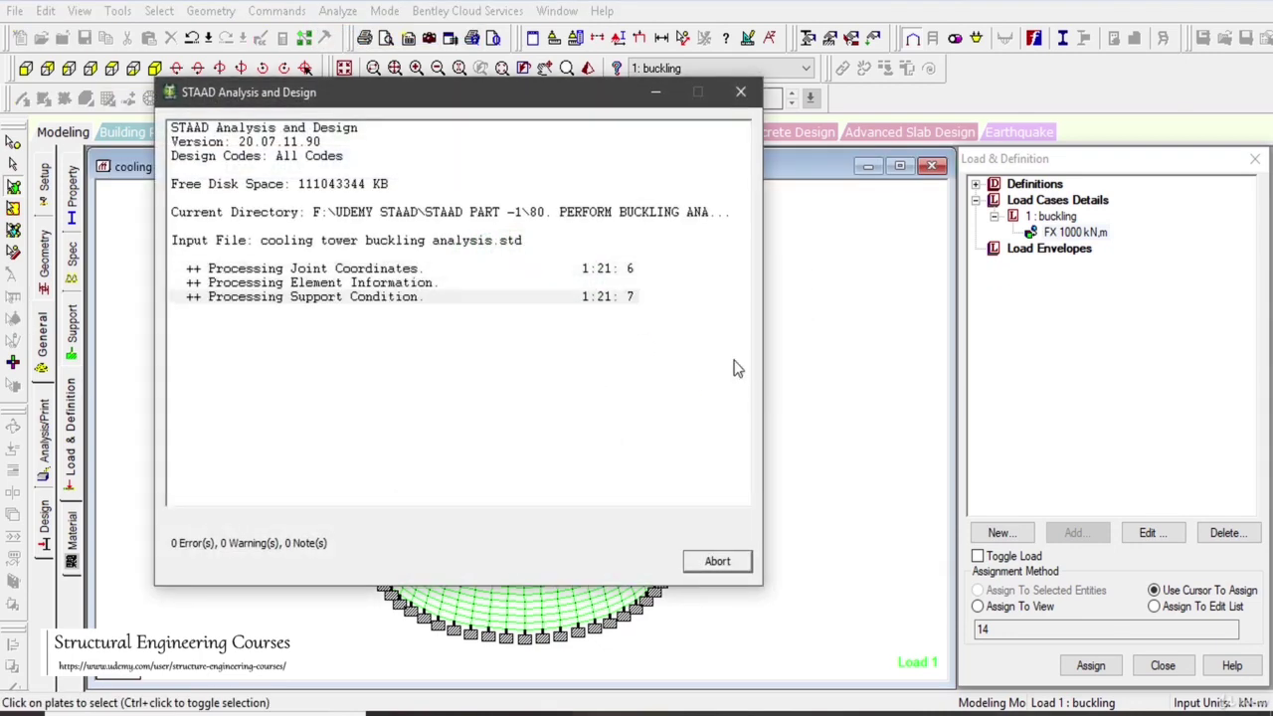
pyautogui.click(231, 565)
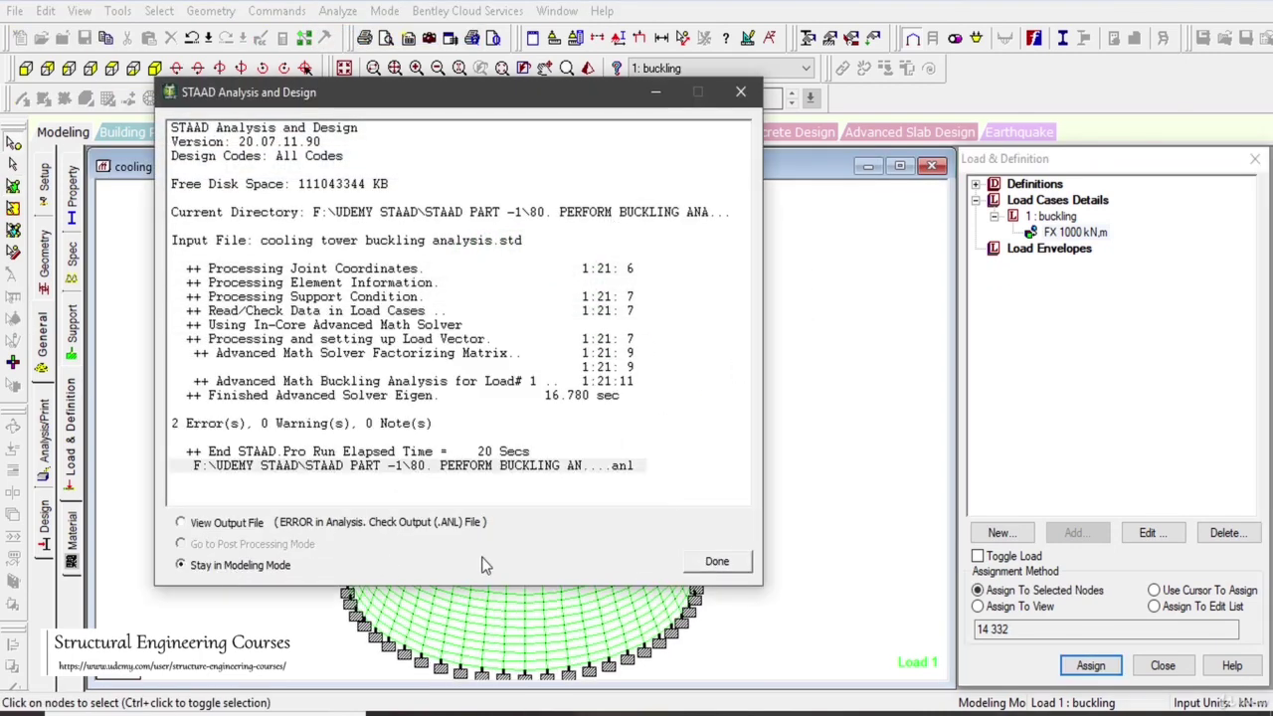
pyautogui.click(716, 561)
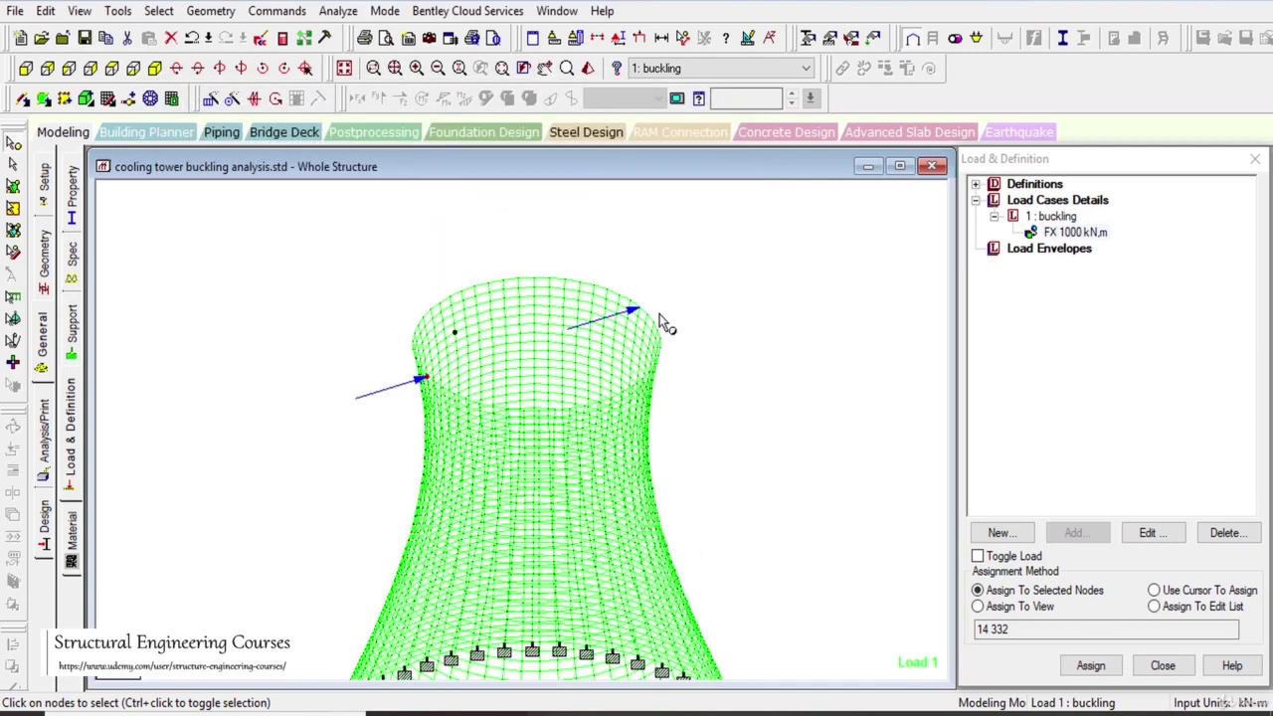
# Step: Enable load toggling and remove the FX 1000 kN load from node 14 on the tower's top rim
pyautogui.click(995, 555)
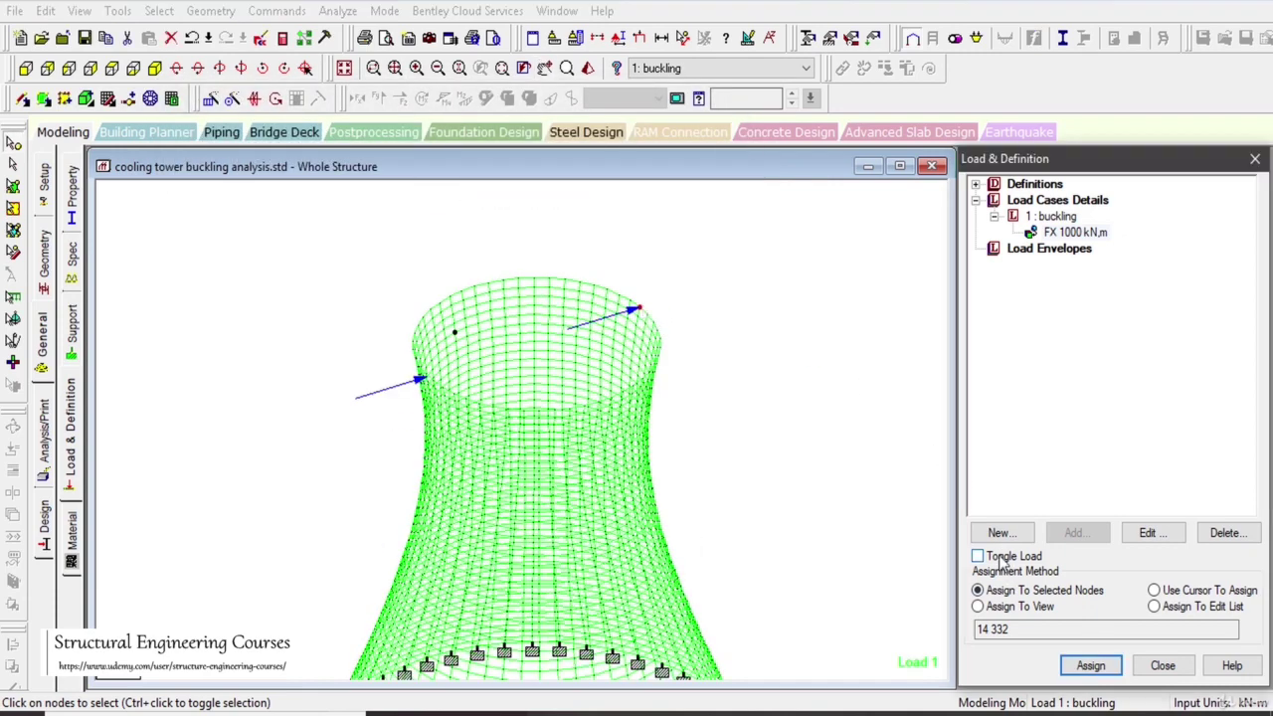
pyautogui.click(1090, 666)
pyautogui.click(1144, 471)
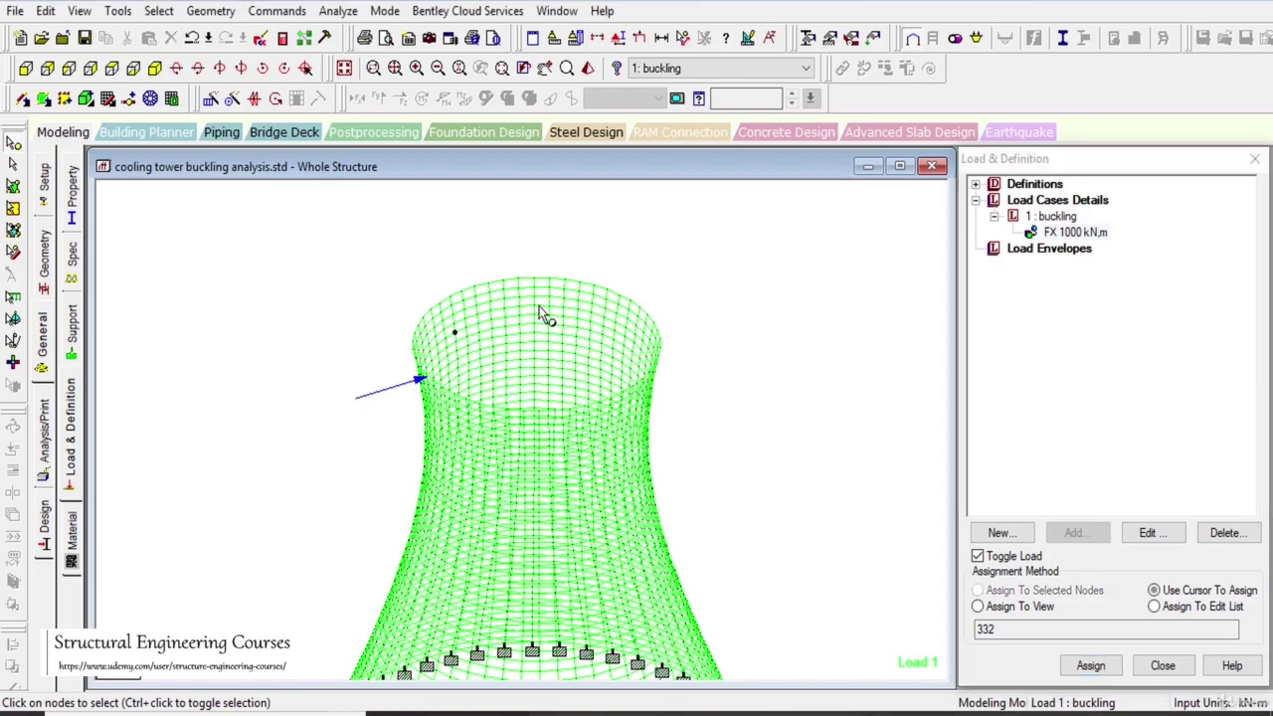
# Step: Assign the FX 1000 kN load to node 40 on the tower's top rim
pyautogui.scroll(-2, 687, 335)
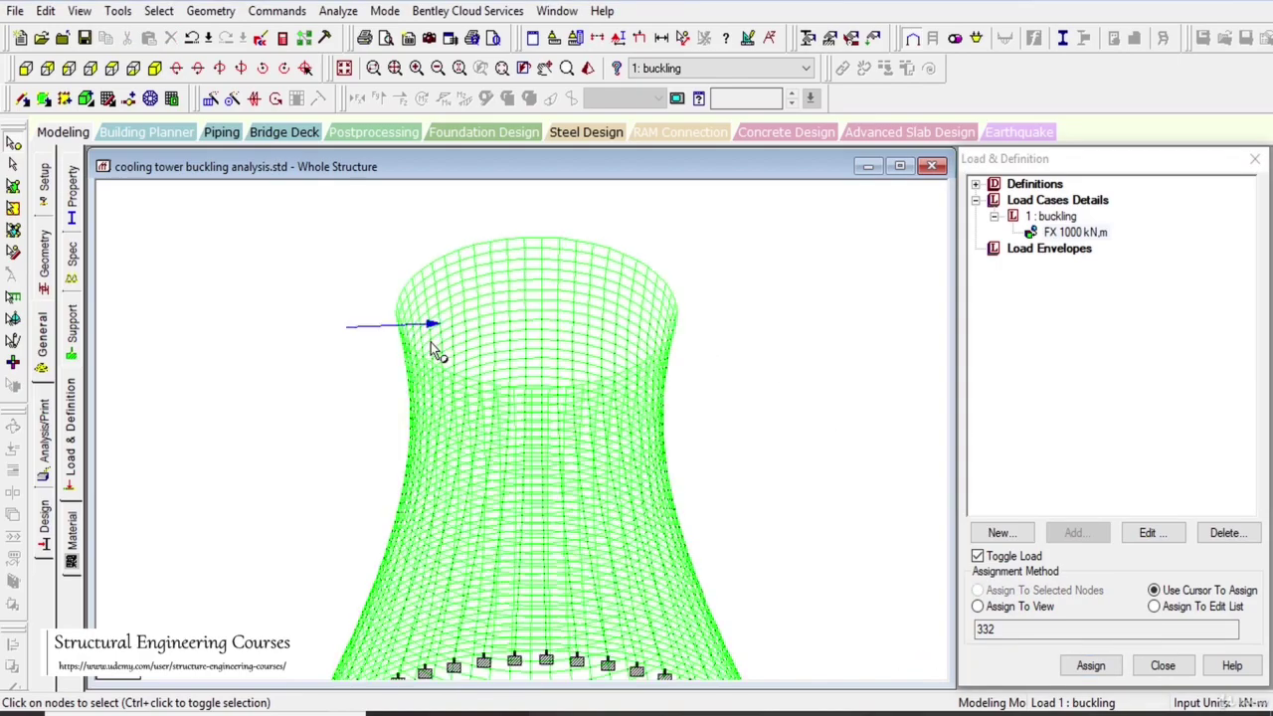
pyautogui.click(408, 284)
pyautogui.click(1046, 233)
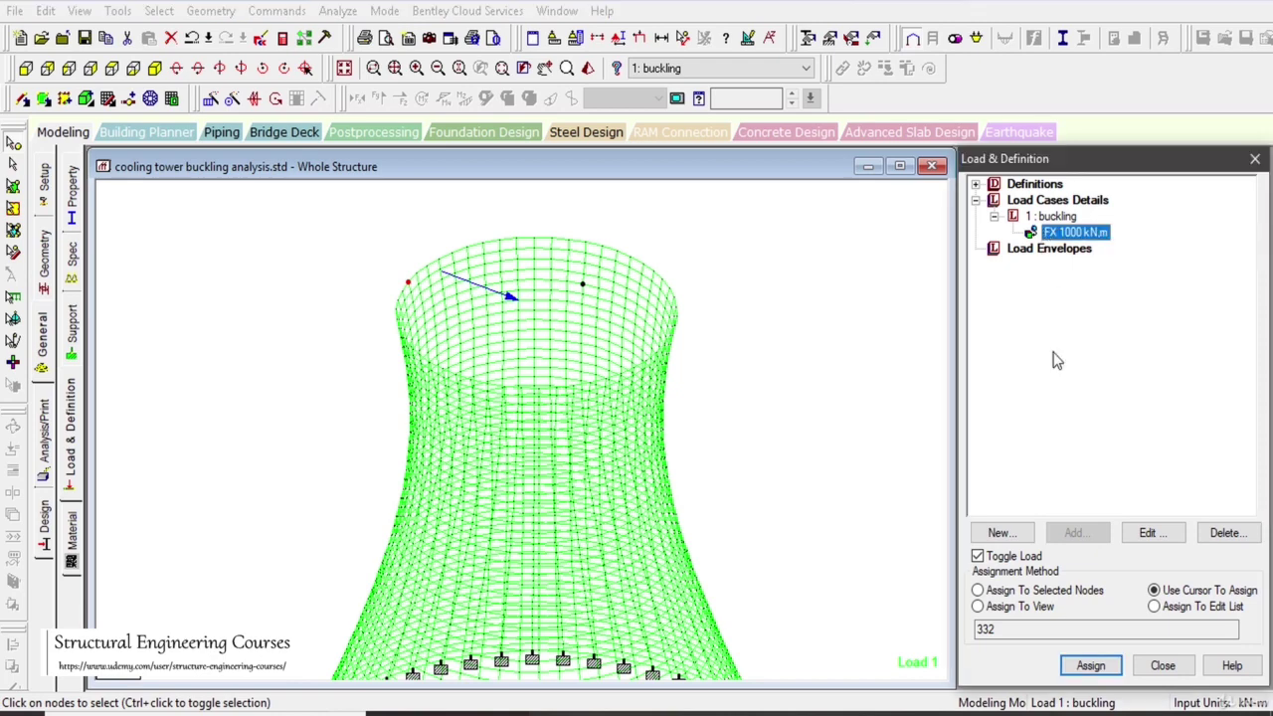
pyautogui.click(1039, 591)
pyautogui.click(1091, 666)
pyautogui.click(1142, 473)
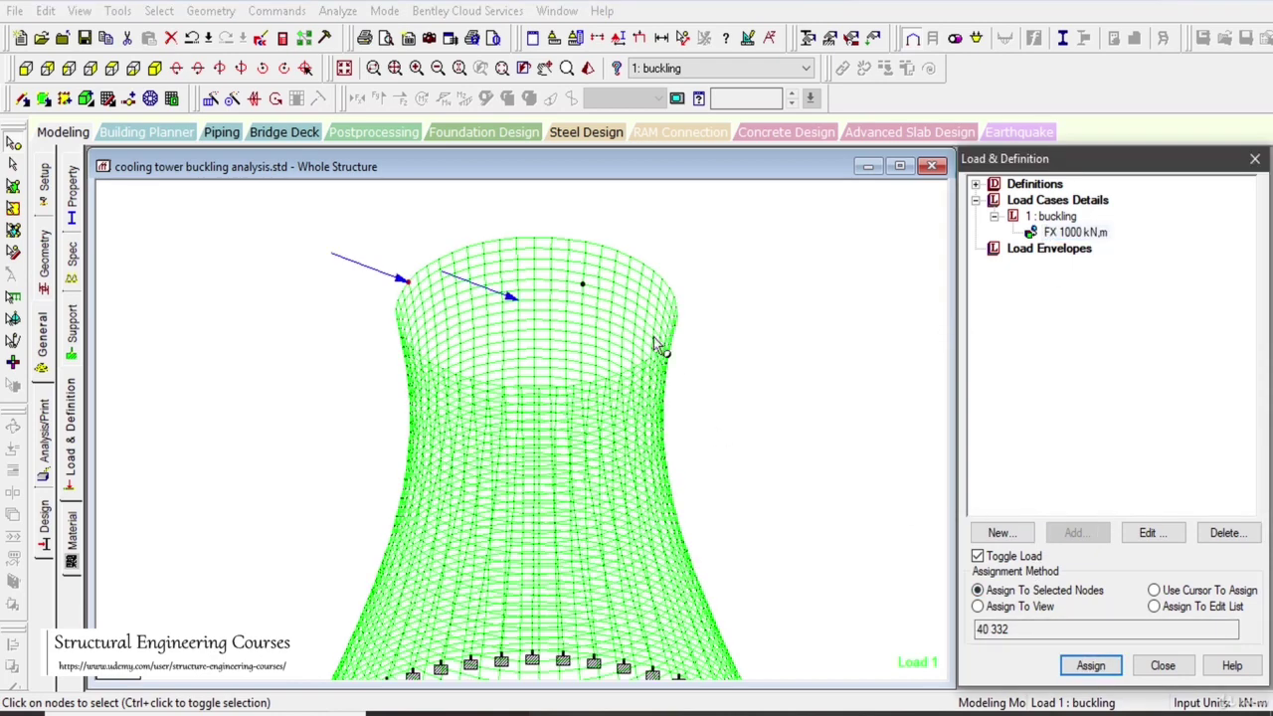
# Step: Remove the FX 1000 kN load from node 332, keeping it only on node 40
pyautogui.click(1091, 665)
pyautogui.click(1141, 472)
pyautogui.click(658, 276)
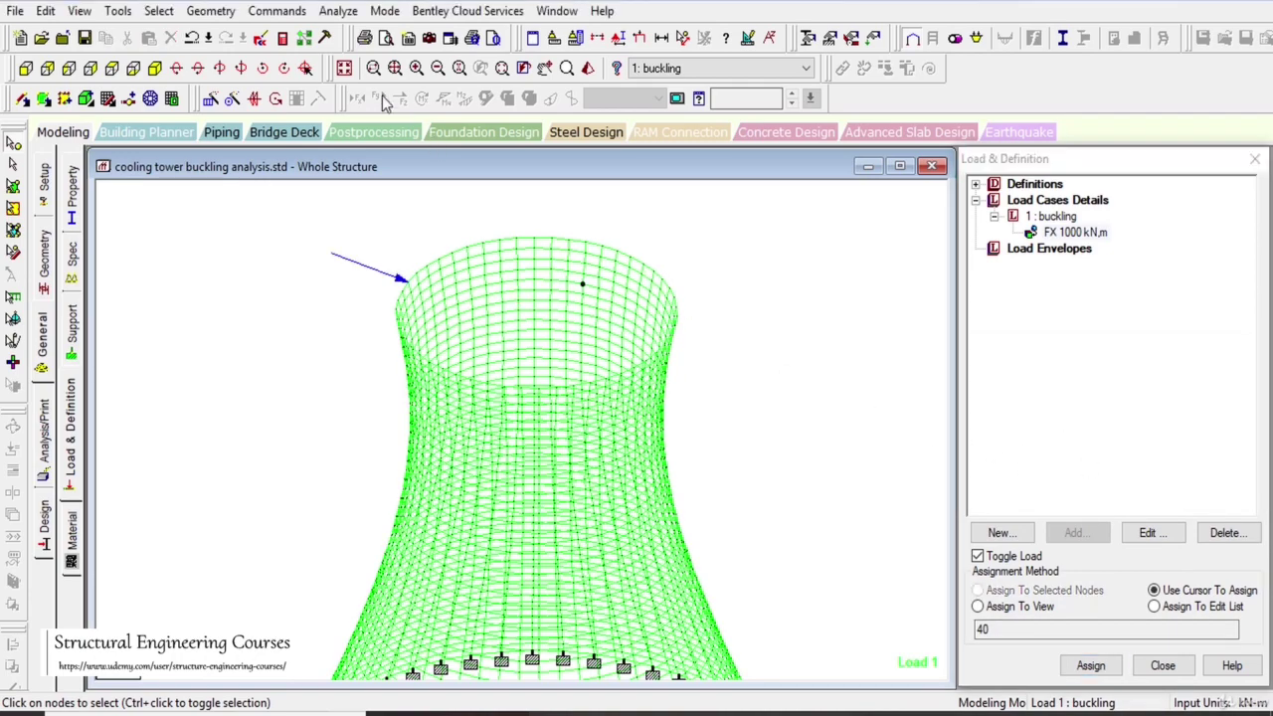
# Step: Fit the whole tower in the view, rerun the analysis with the changes saved and close the analysis report window
pyautogui.click(344, 67)
pyautogui.click(338, 10)
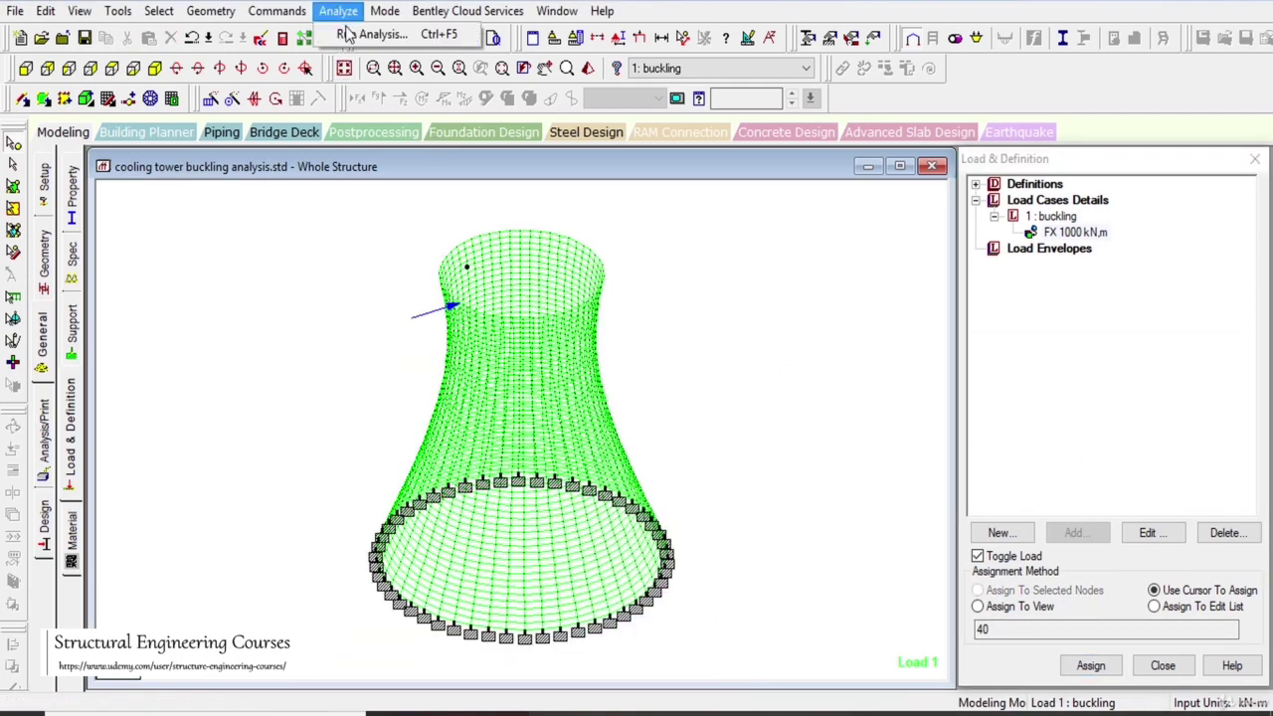
pyautogui.click(378, 31)
pyautogui.press('Return')
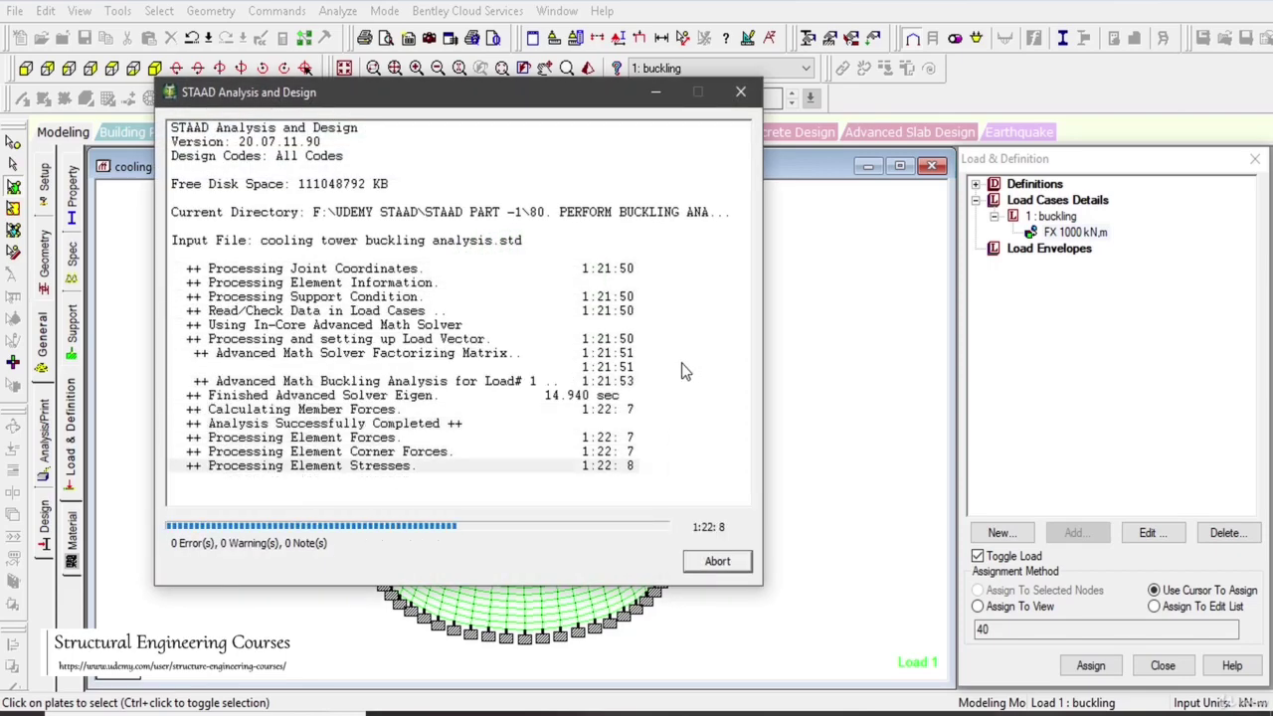
pyautogui.click(744, 561)
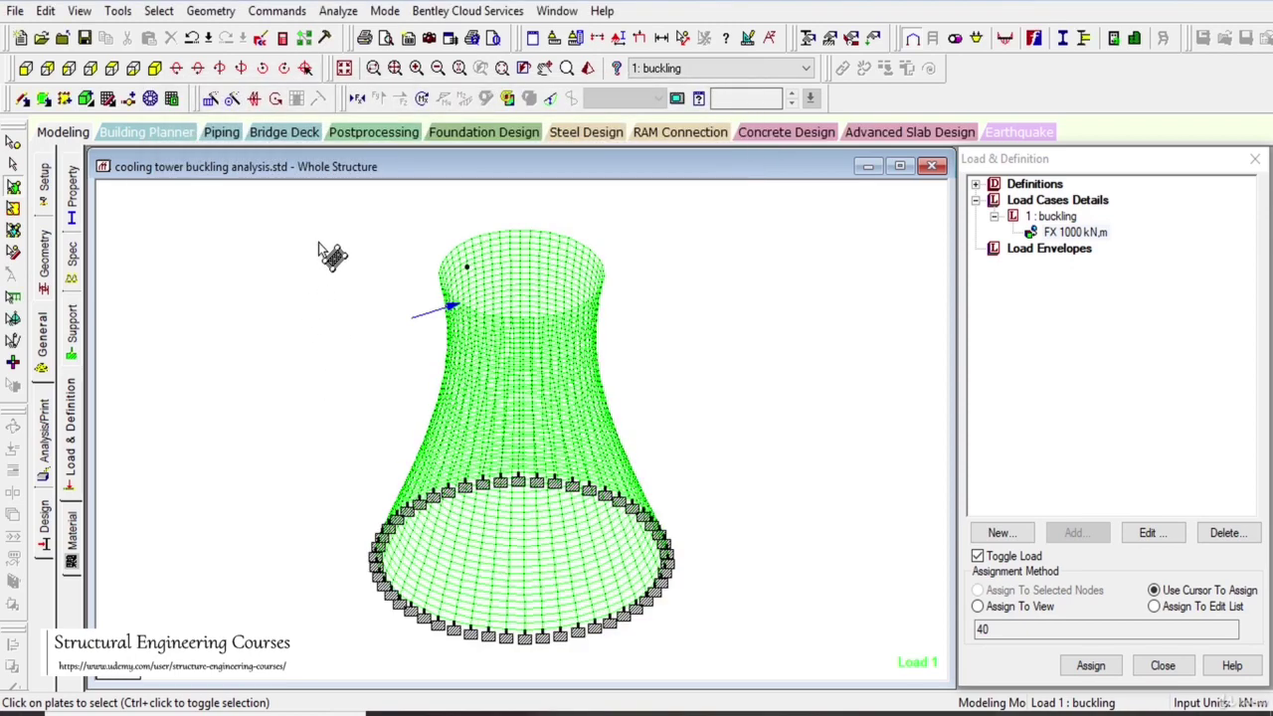
# Step: Open the buckling results for the buckling load case and inspect the shapes of modes 1 to 4 on the tower
pyautogui.click(665, 509)
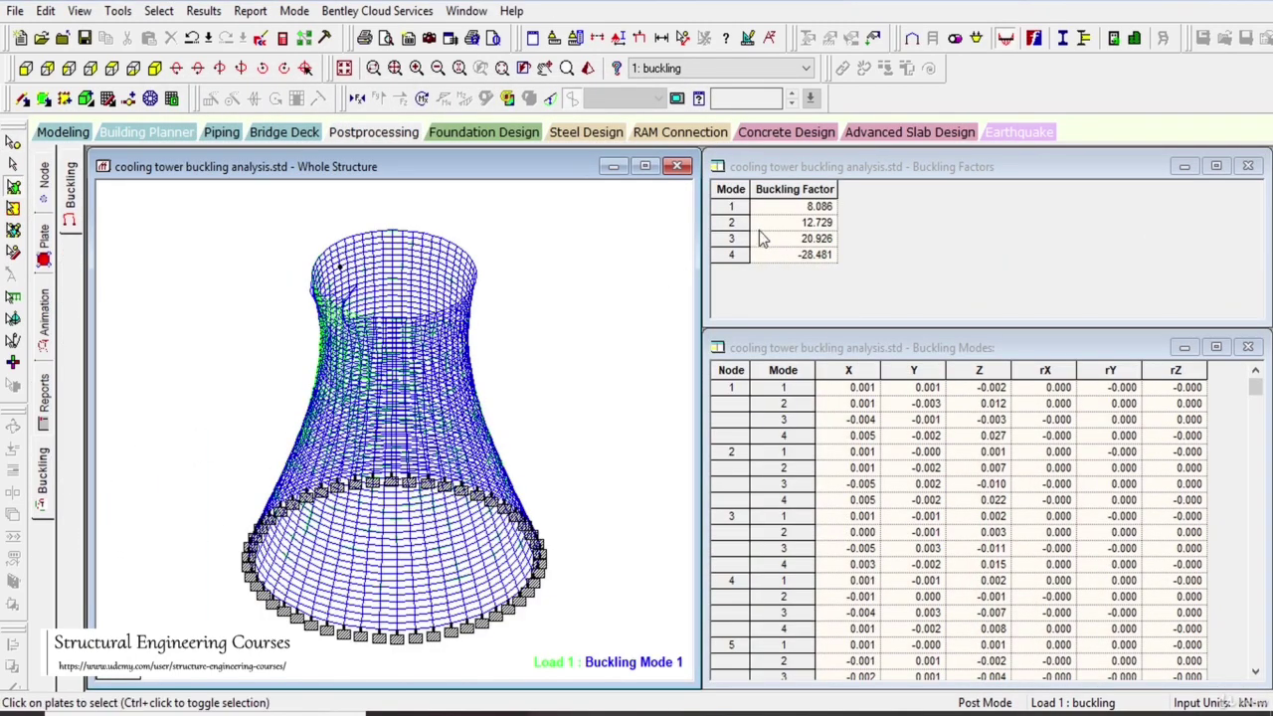
pyautogui.click(731, 206)
pyautogui.click(526, 322)
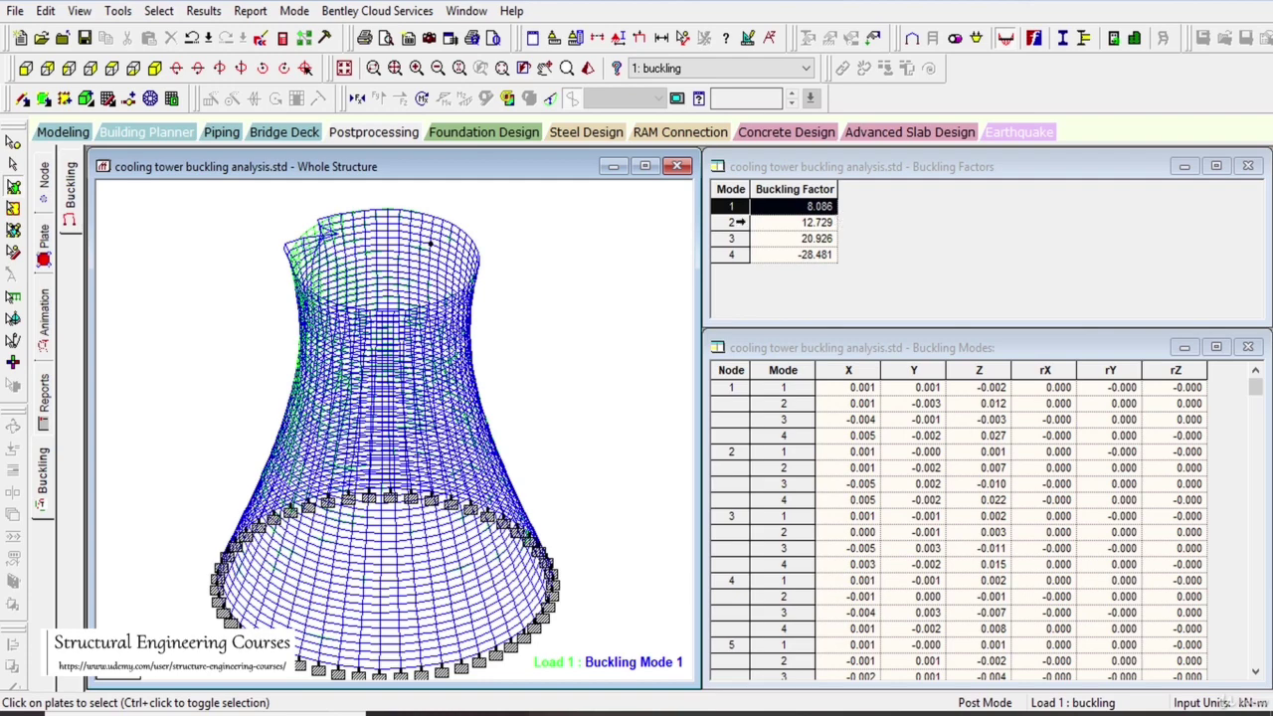
pyautogui.click(731, 223)
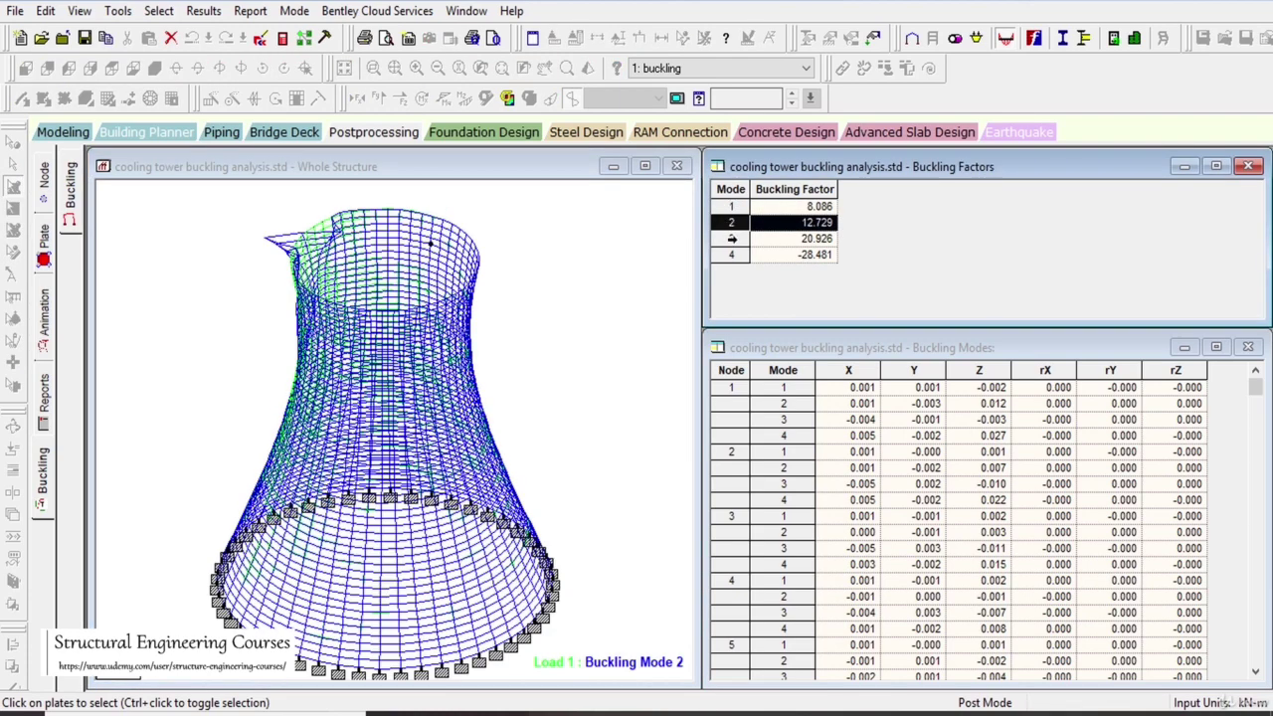
pyautogui.click(731, 238)
pyautogui.click(733, 255)
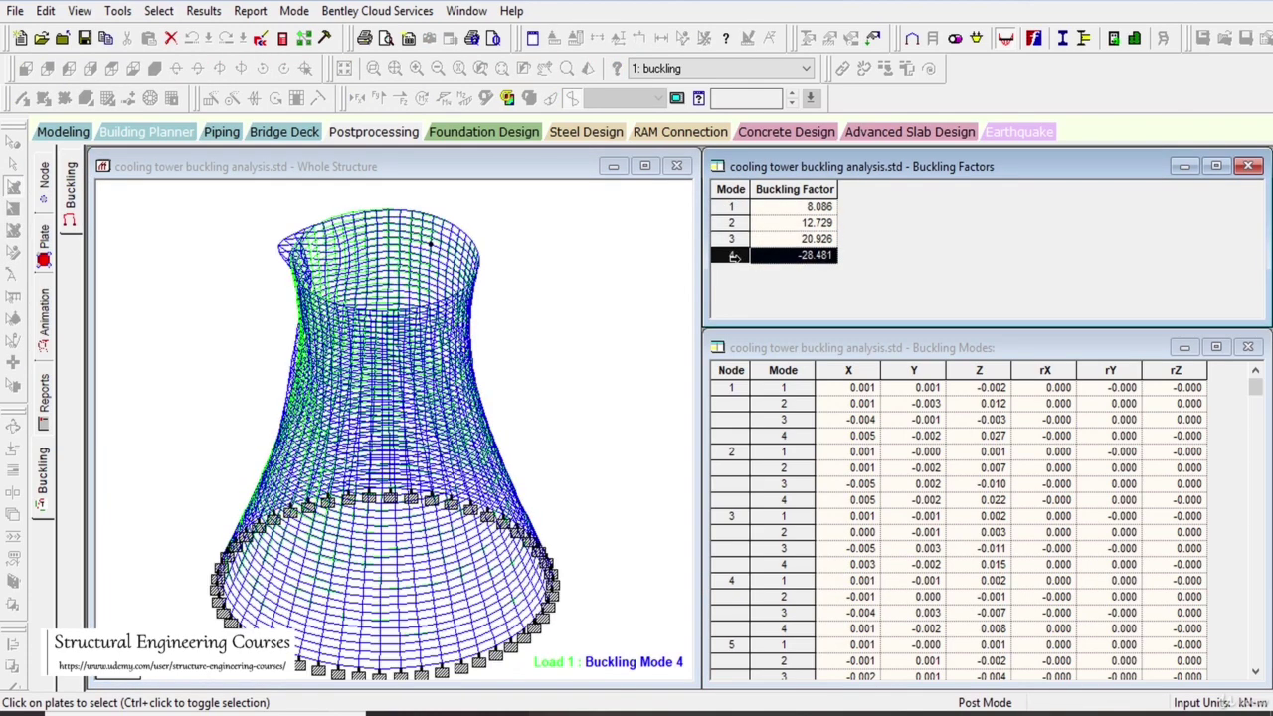
pyautogui.click(448, 391)
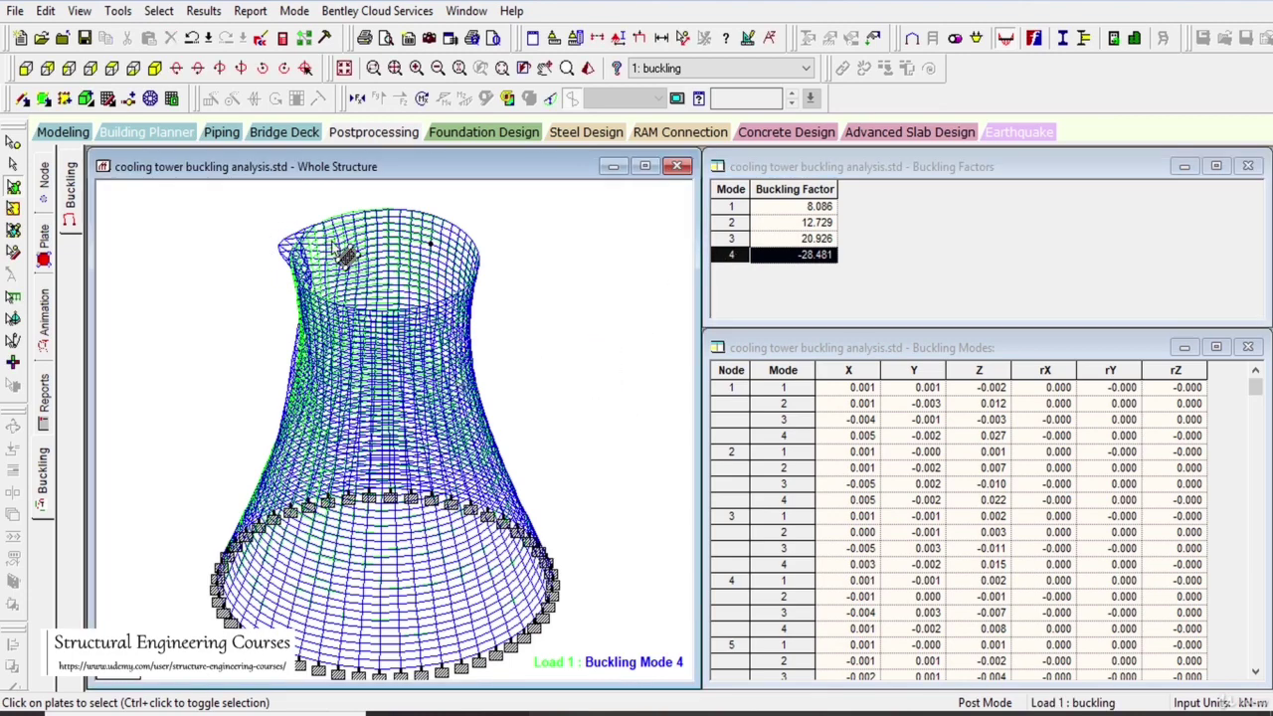
pyautogui.click(374, 100)
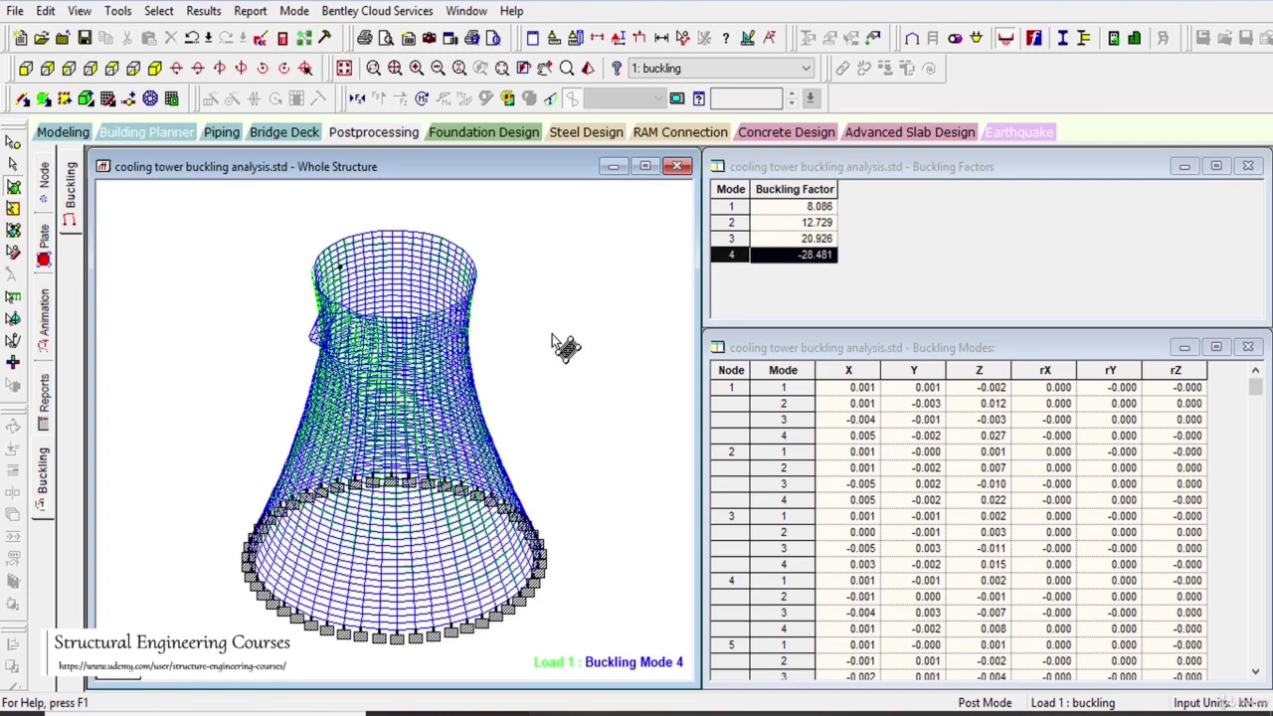
# Step: Return to modeling mode and maximise the whole-structure window
pyautogui.click(63, 133)
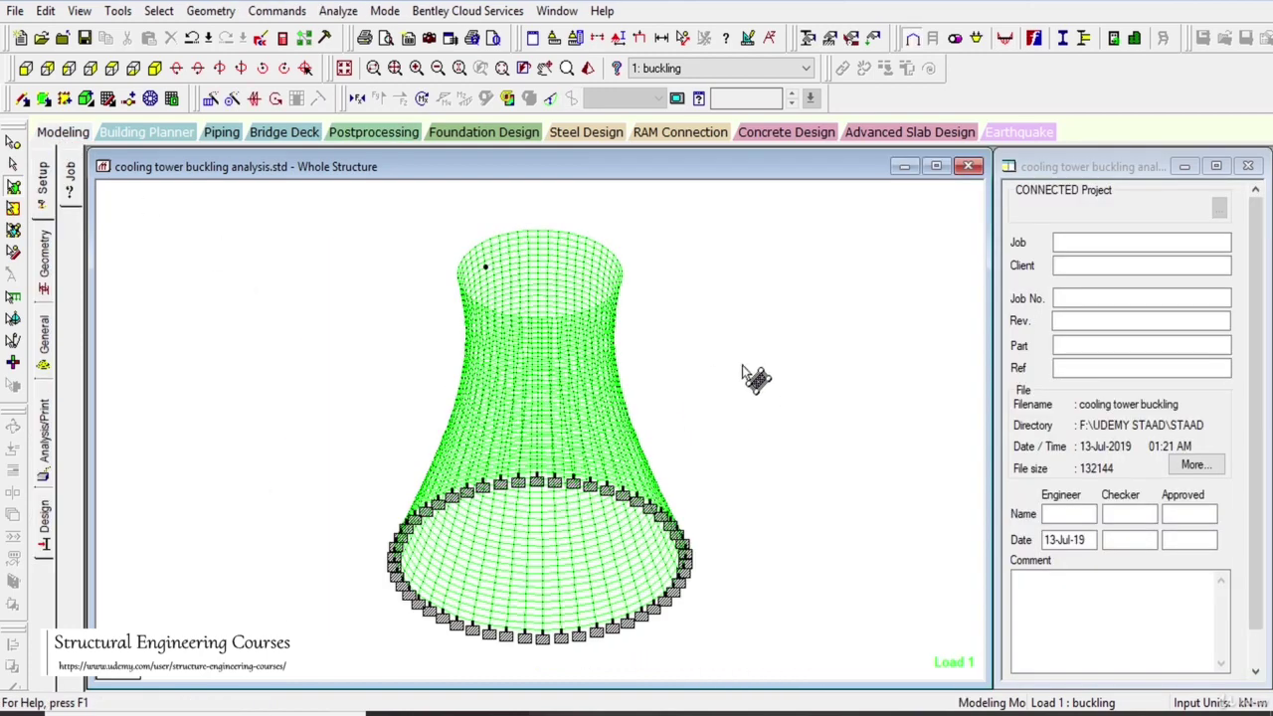
pyautogui.click(936, 166)
pyautogui.moveTo(857, 304); pyautogui.dragTo(977, 422)
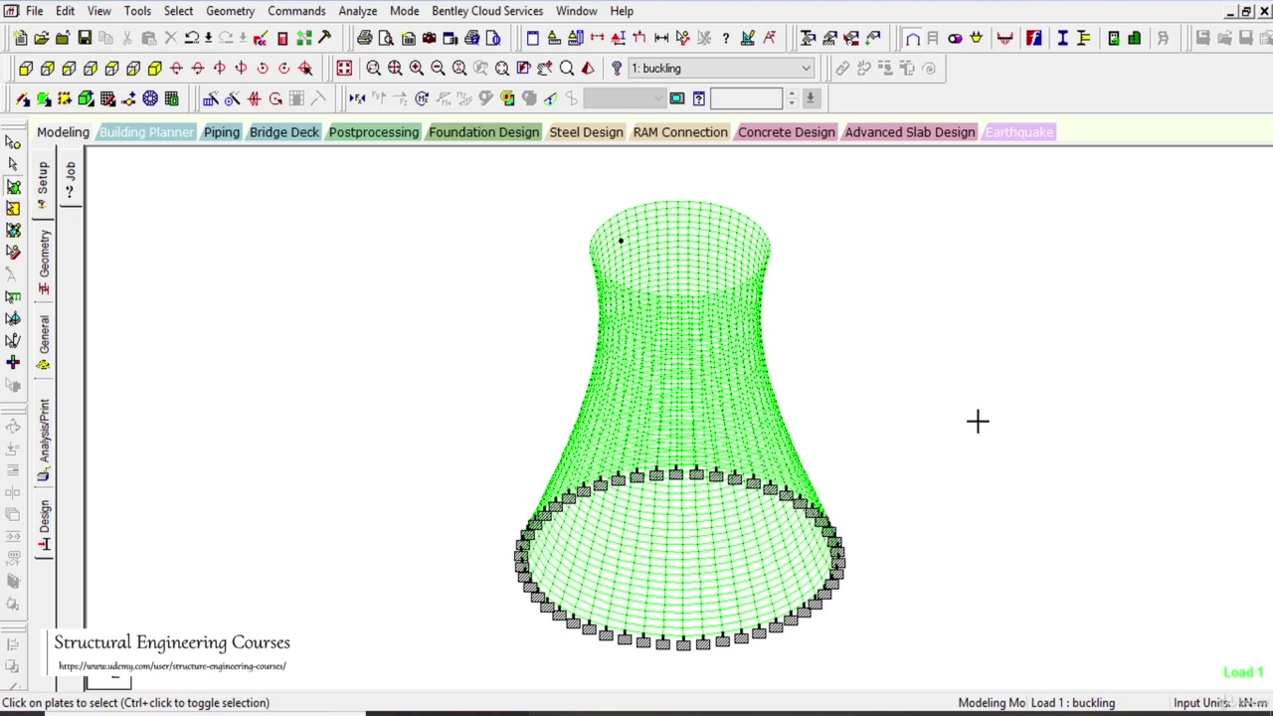
pyautogui.moveTo(410, 199); pyautogui.dragTo(969, 682)
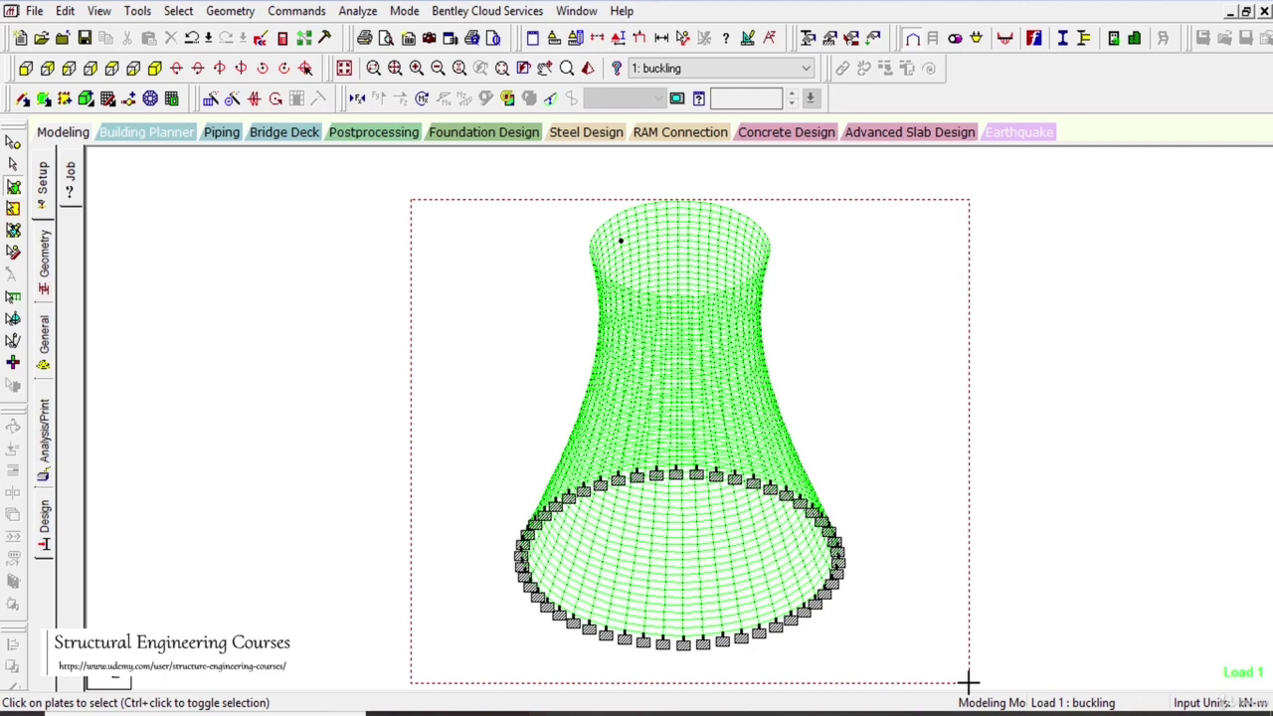
pyautogui.moveTo(969, 682); pyautogui.dragTo(970, 683)
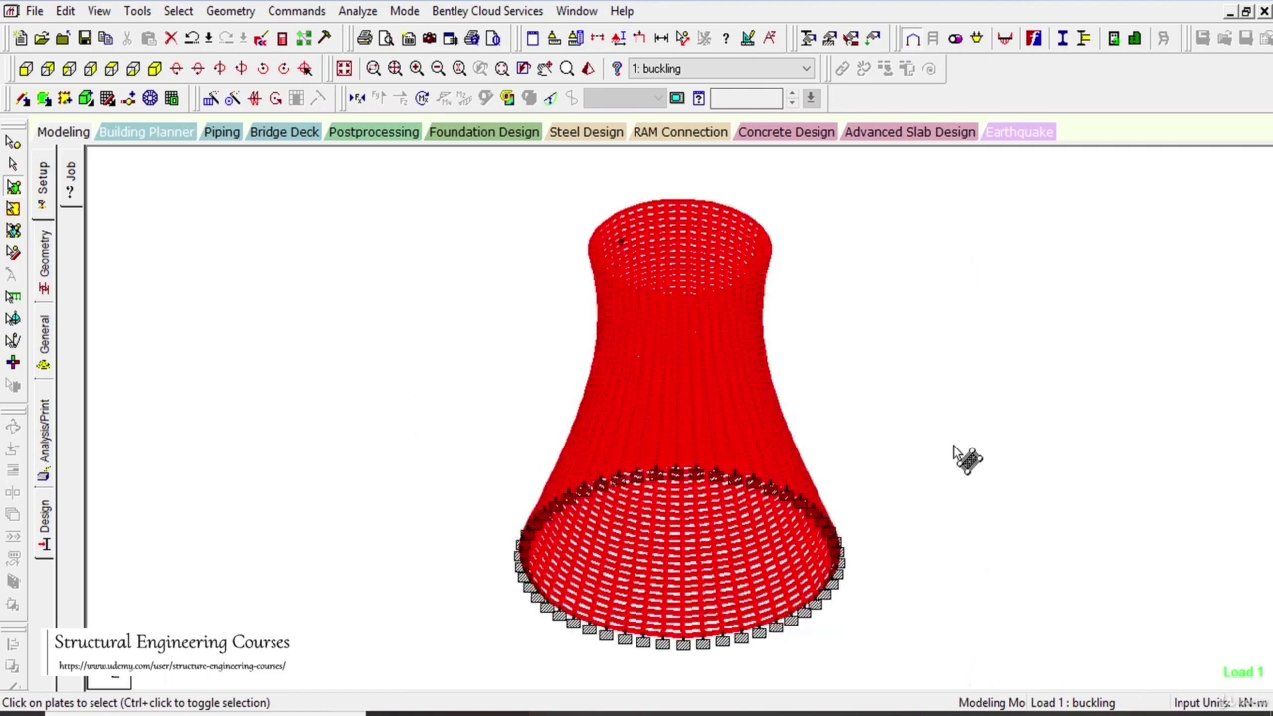
pyautogui.moveTo(949, 399); pyautogui.dragTo(1066, 482)
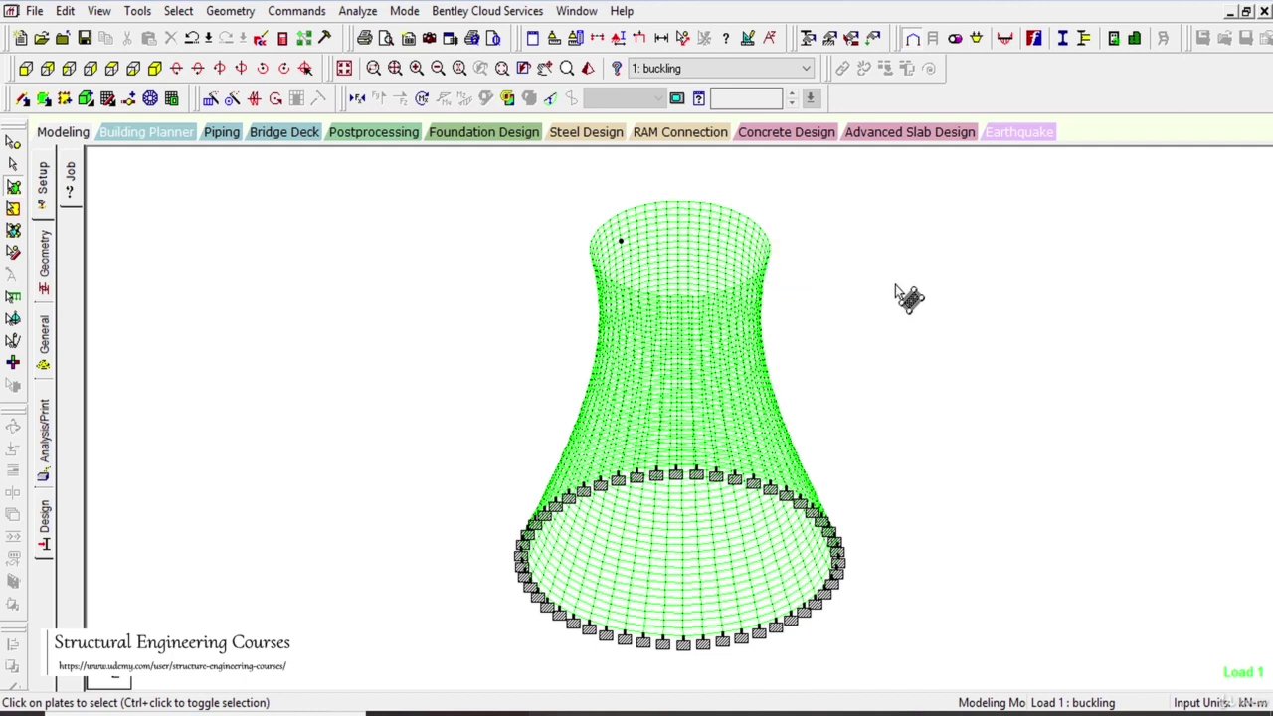
pyautogui.moveTo(896, 285); pyautogui.dragTo(1016, 397)
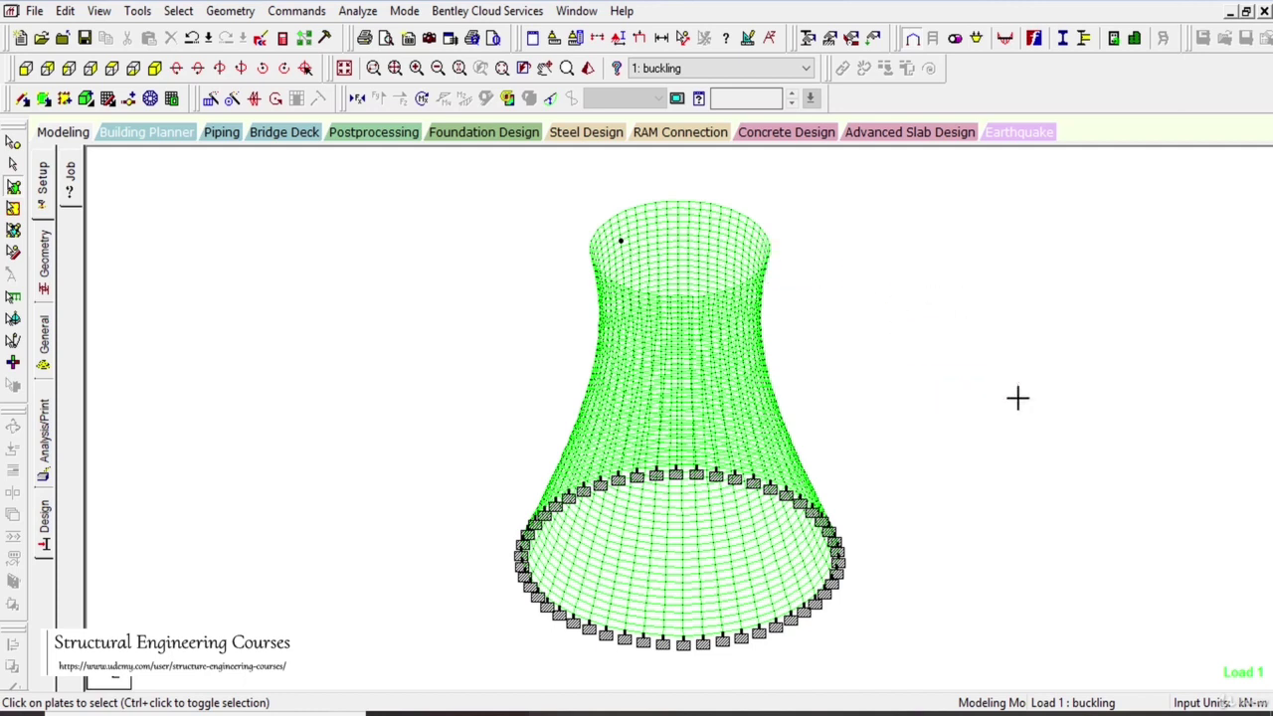